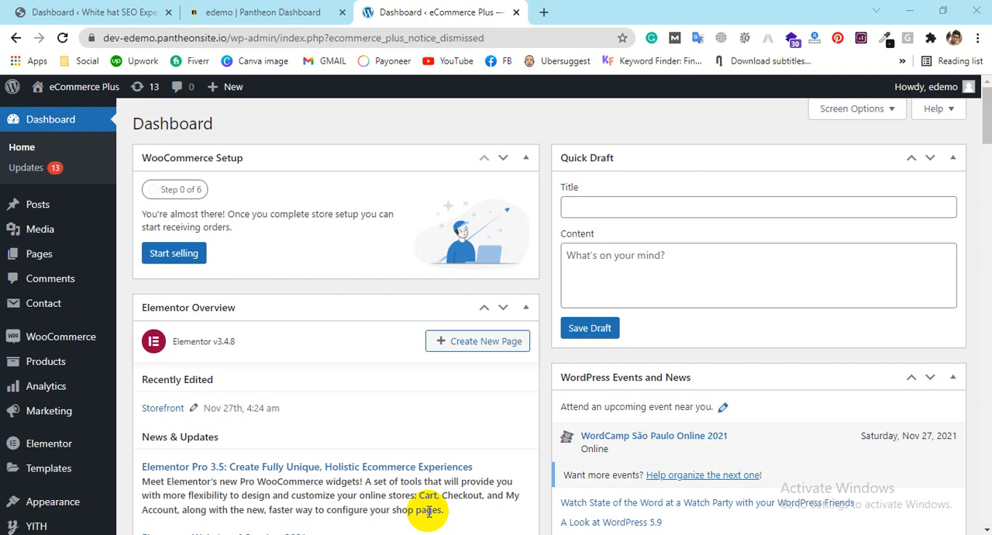
# Step: Open the live storefront in a separate tab and look through the home page's banner, categories and product sections
pyautogui.moveTo(12, 201)
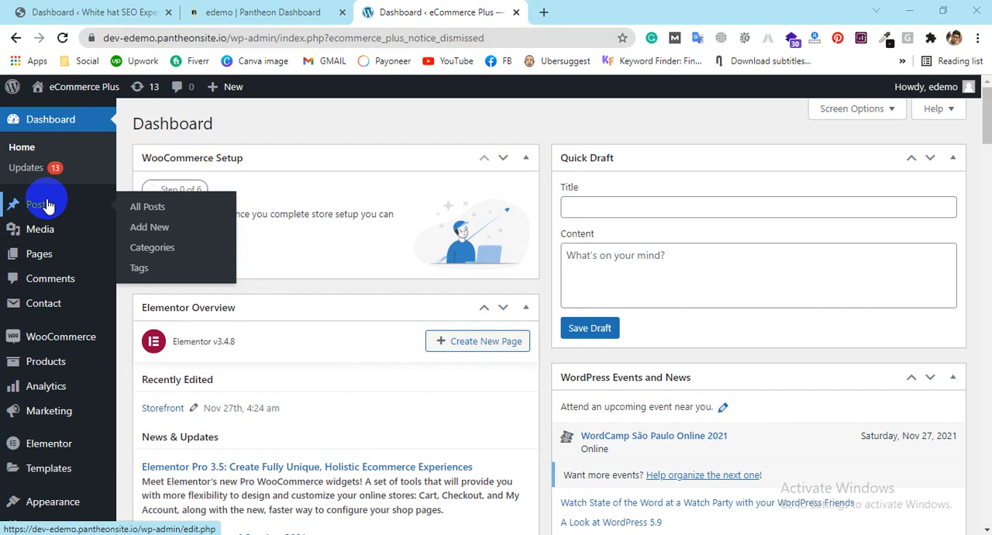
pyautogui.moveTo(49, 91)
pyautogui.middleClick(54, 115)
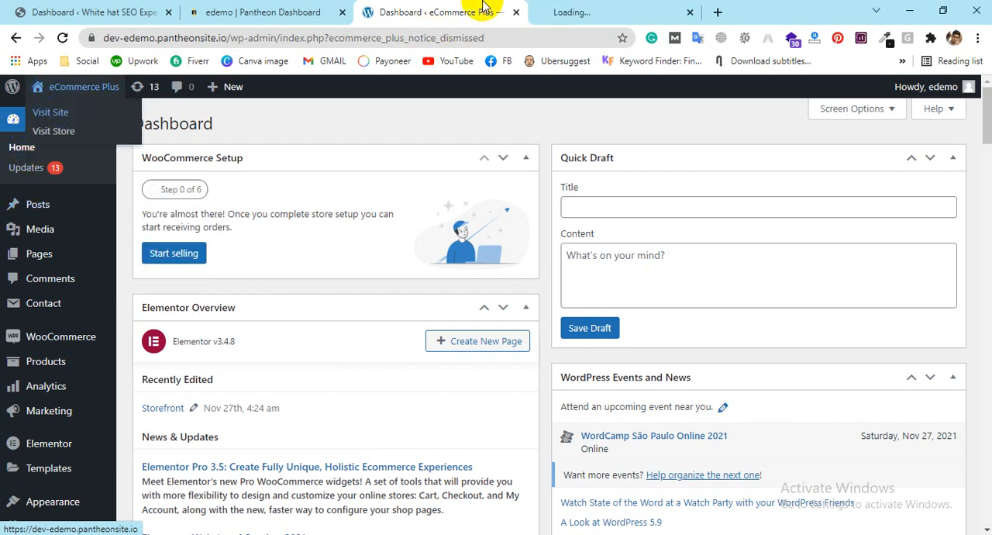
pyautogui.click(533, 8)
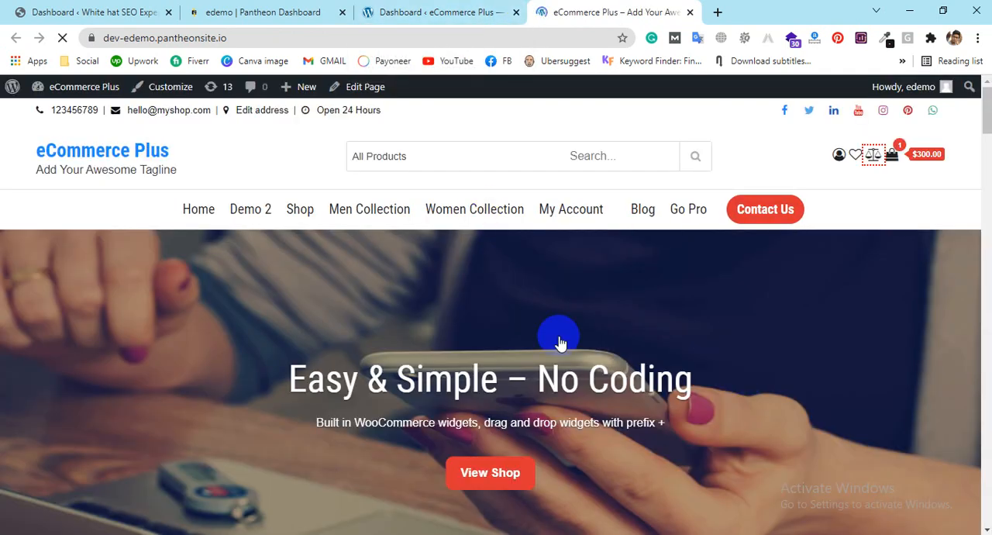
pyautogui.scroll(-1, 573, 246)
pyautogui.scroll(-5, 573, 247)
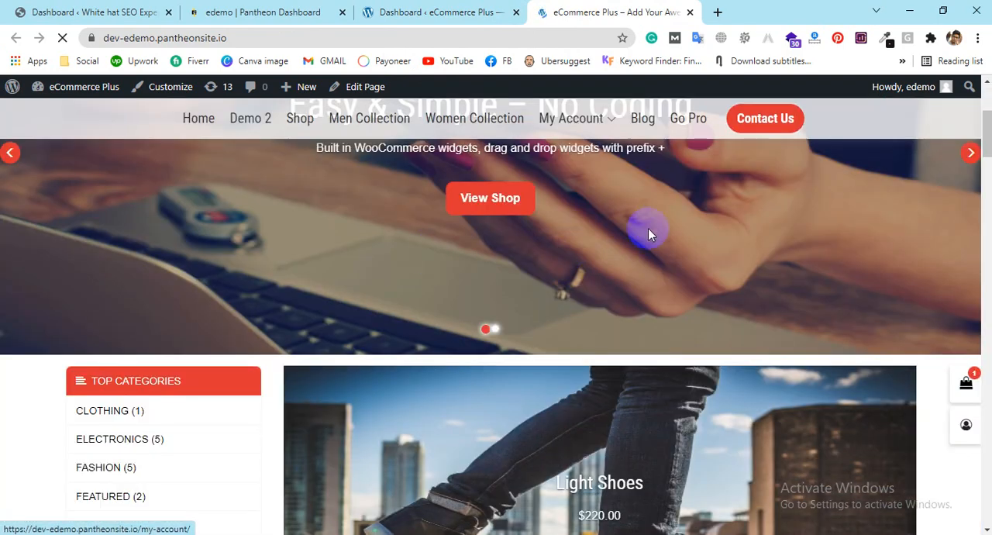
pyautogui.scroll(-7, 638, 302)
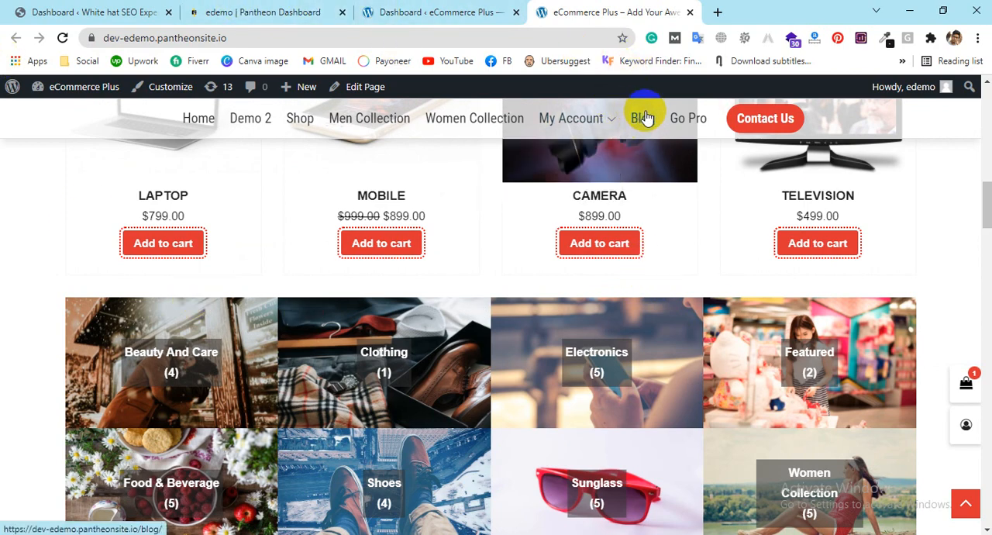
pyautogui.scroll(-5, 354, 261)
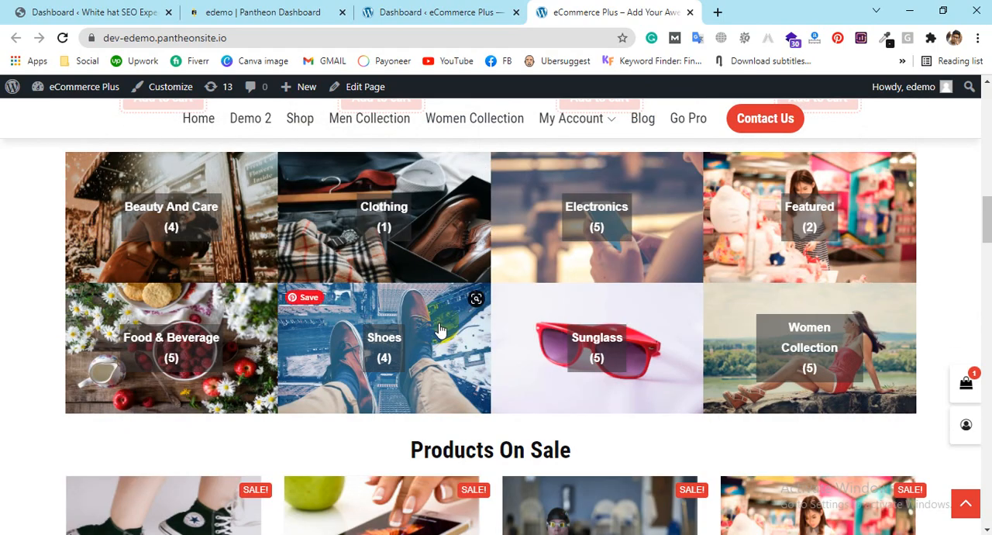
pyautogui.scroll(-3, 780, 332)
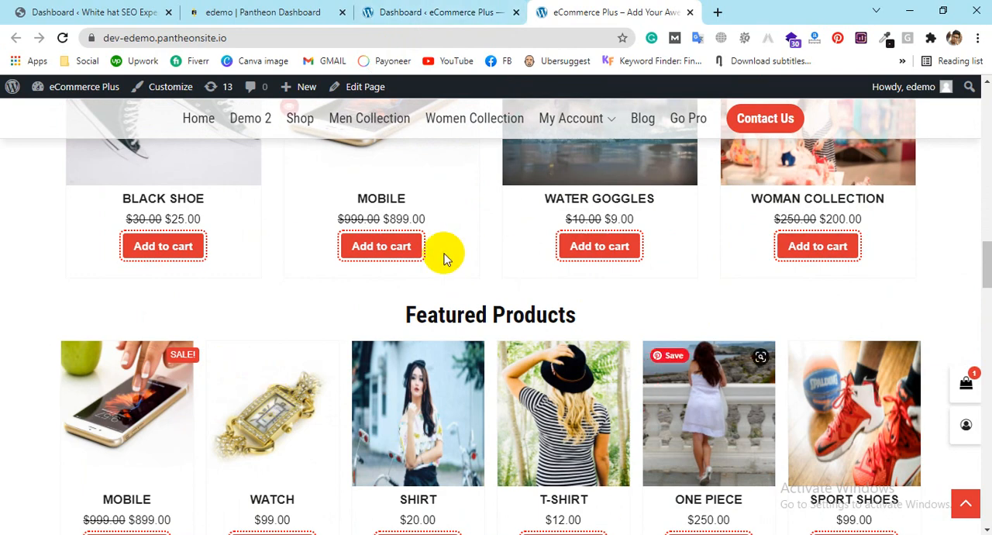
pyautogui.scroll(3, 540, 301)
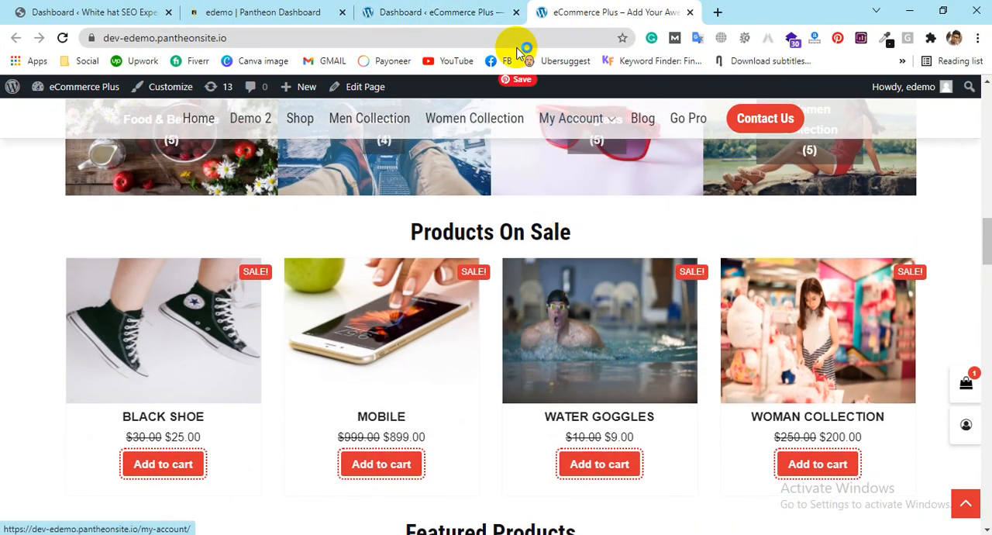
# Step: Examine the dashboard's WooCommerce, Products, Analytics, Marketing and Elementor options alongside the storefront's sale and featured products
pyautogui.click(477, 9)
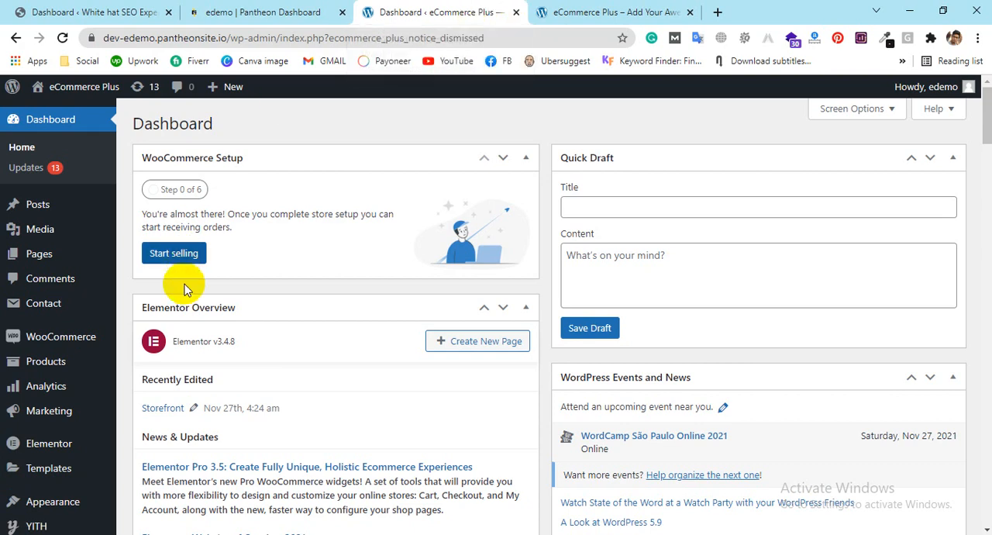
pyautogui.moveTo(82, 341)
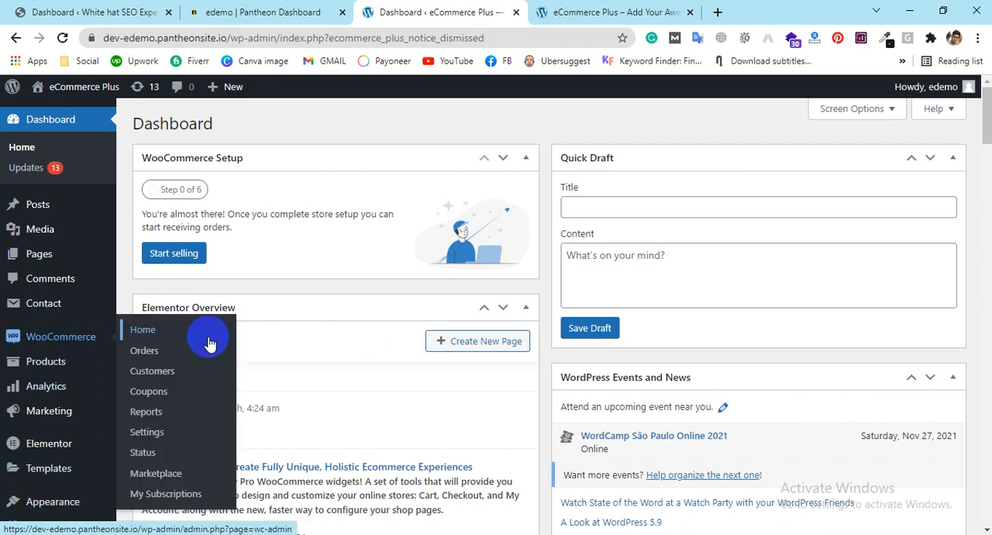
pyautogui.moveTo(77, 363)
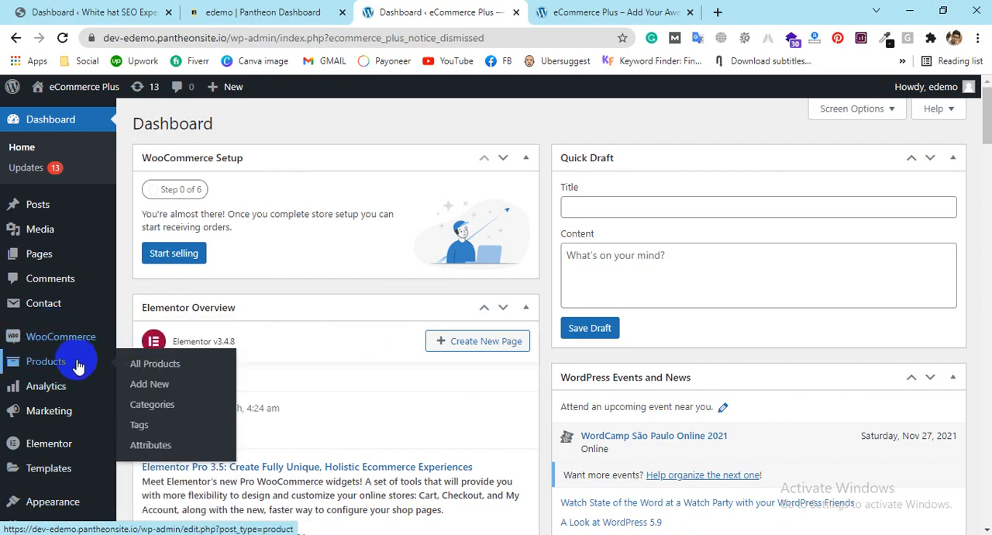
pyautogui.click(566, 11)
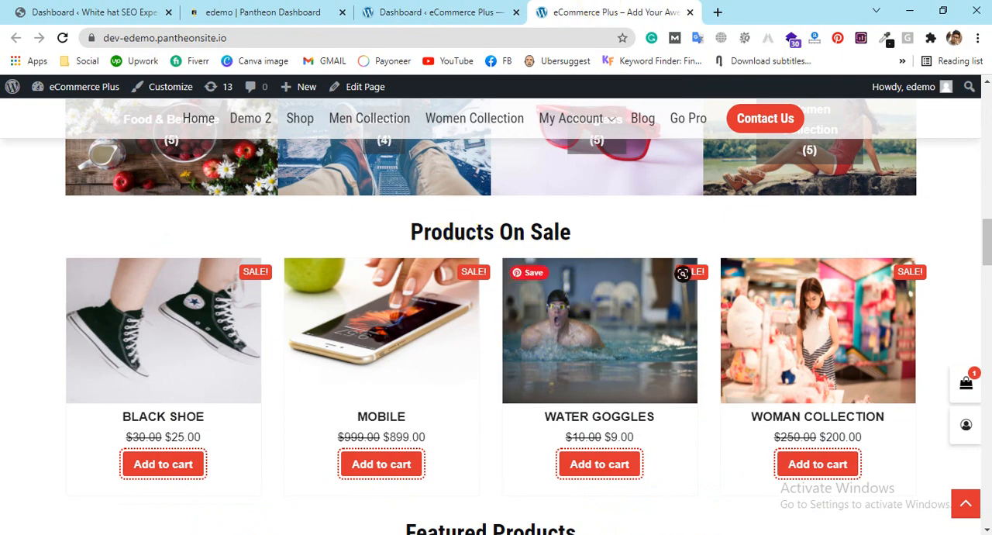
pyautogui.scroll(-2, 642, 338)
pyautogui.scroll(-1, 642, 339)
pyautogui.scroll(1, 581, 272)
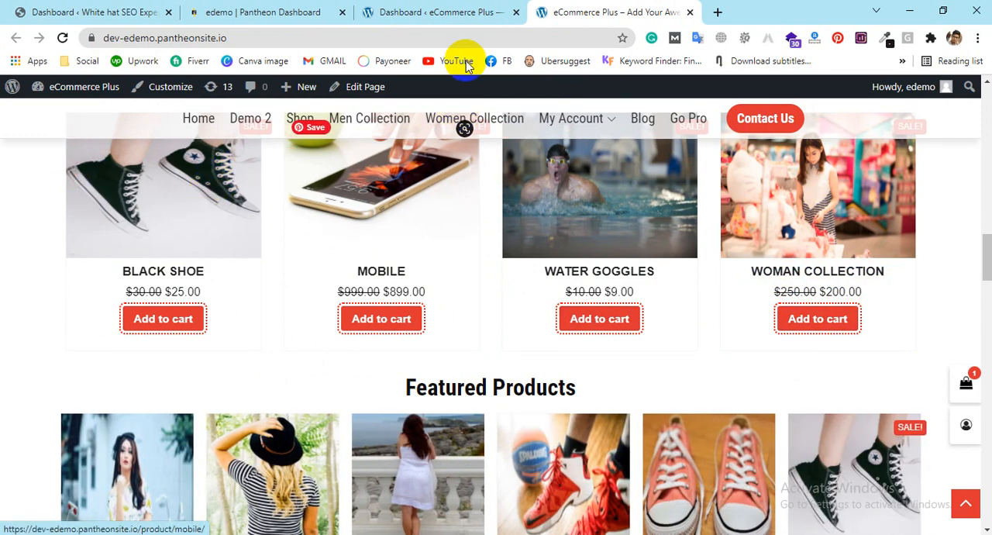
pyautogui.click(461, 13)
pyautogui.moveTo(62, 359)
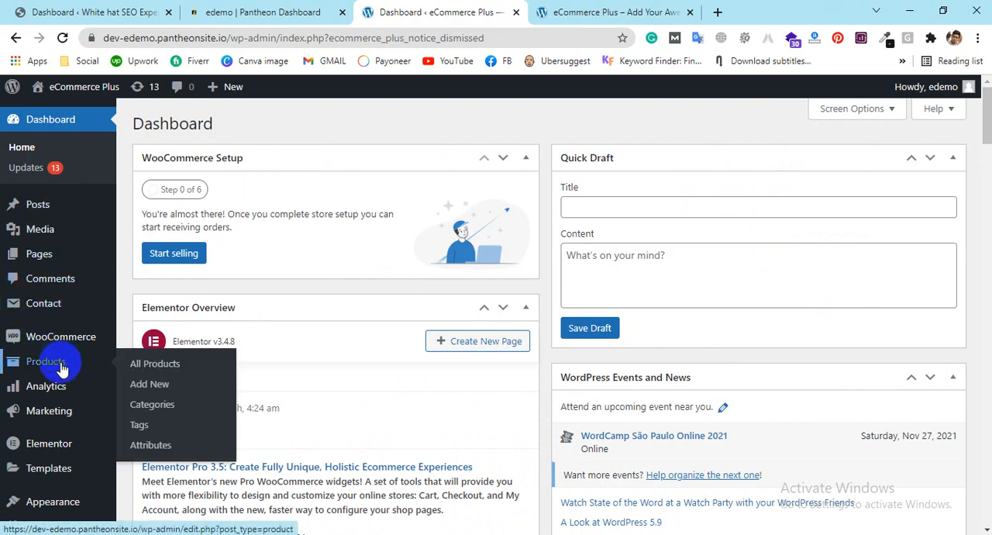
pyautogui.moveTo(58, 393)
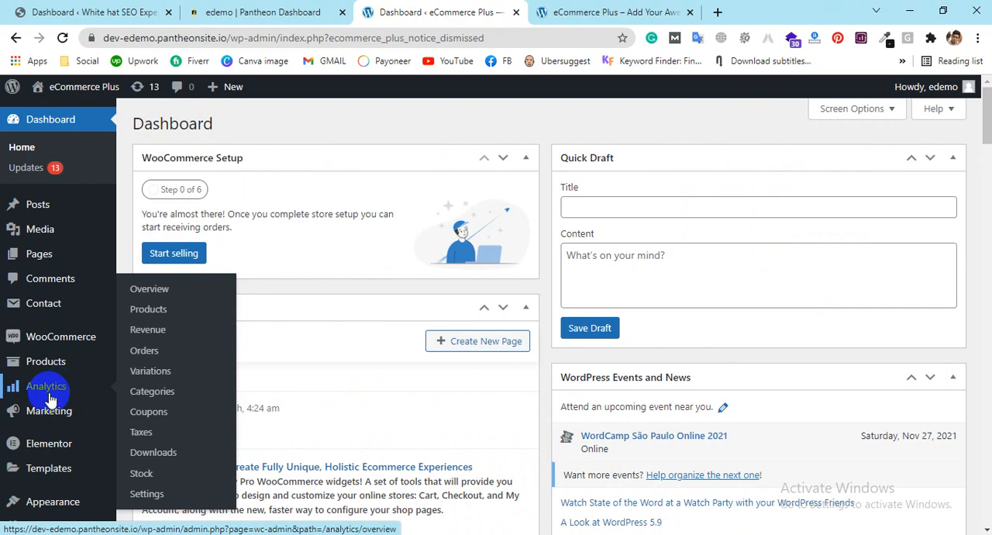
pyautogui.moveTo(55, 418)
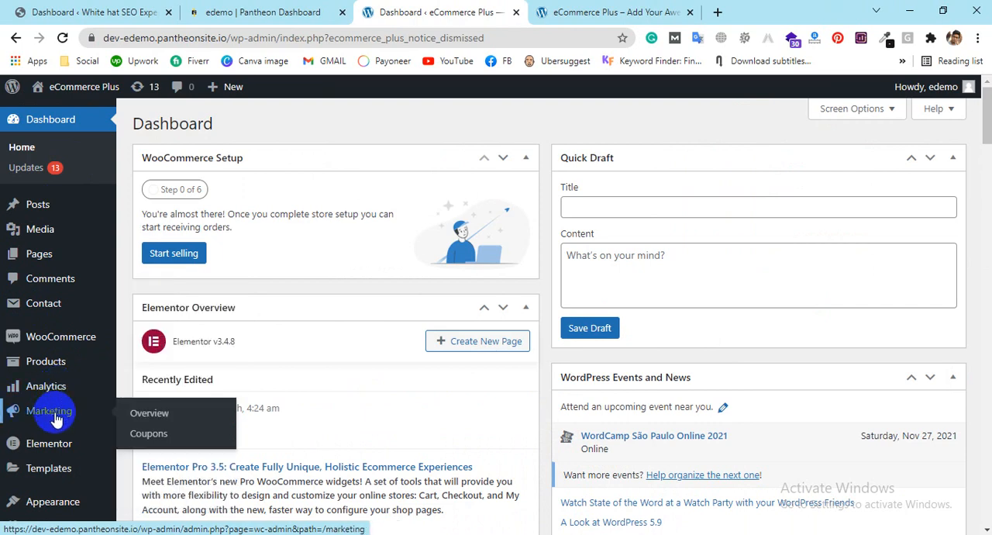
pyautogui.moveTo(58, 451)
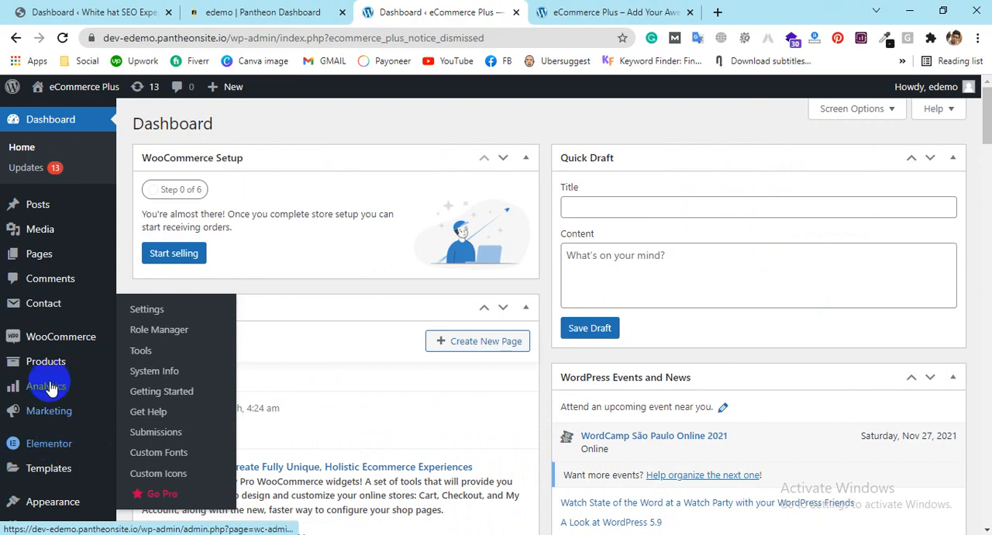
# Step: Open the WooCommerce setup wizard from the dashboard and review its store details form
pyautogui.click(70, 348)
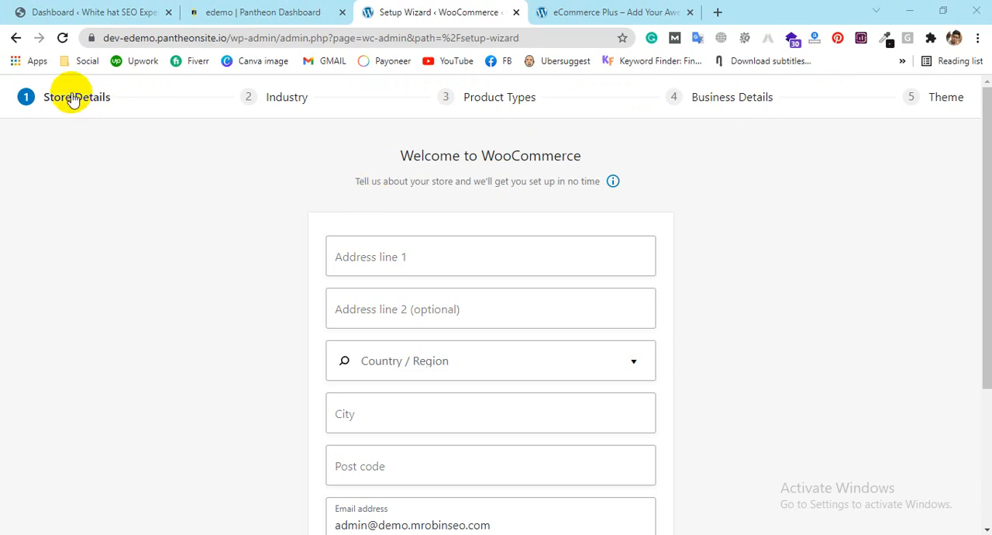
pyautogui.scroll(-3, 609, 228)
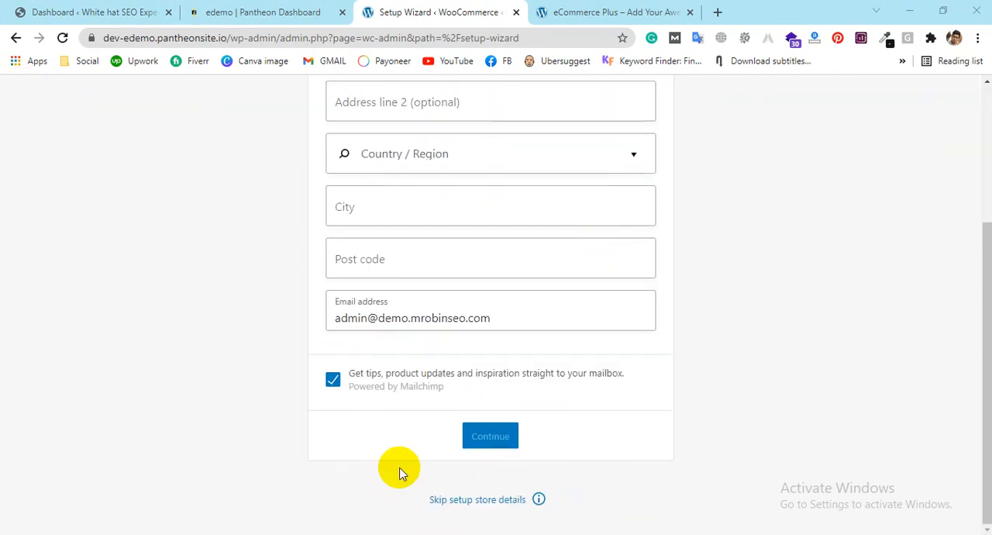
pyautogui.scroll(1, 589, 398)
pyautogui.scroll(3, 590, 397)
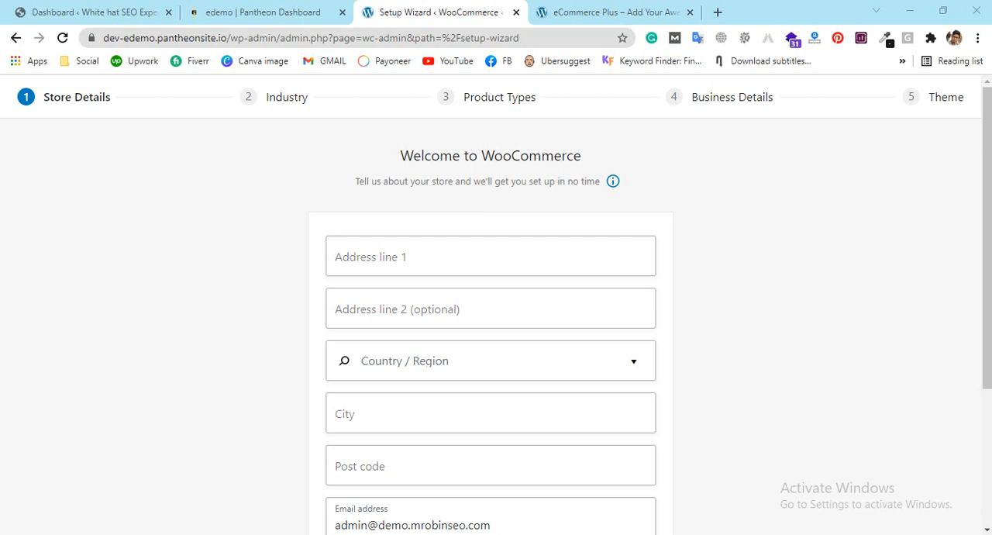
# Step: Fill in the store's street address, city and post code from a saved address suggestion
pyautogui.click(442, 260)
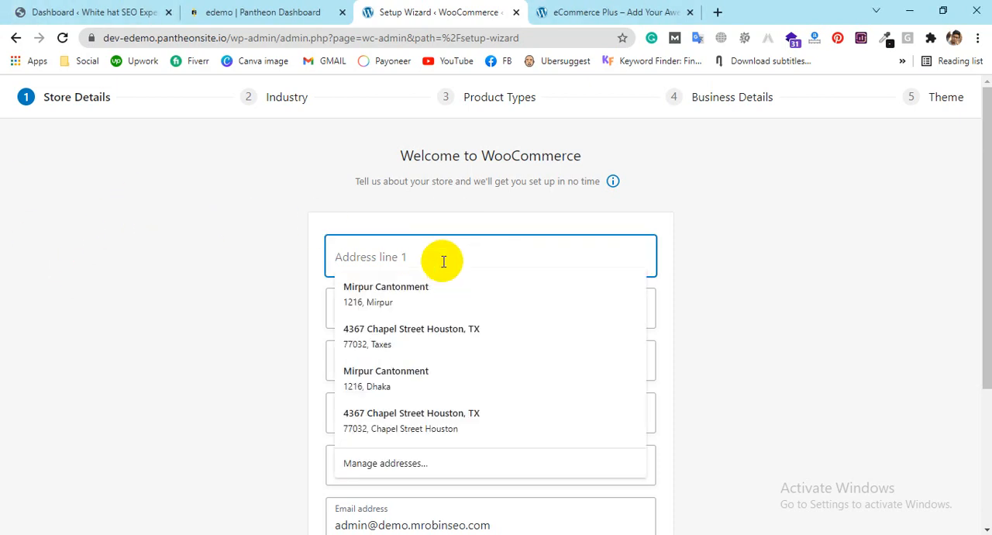
pyautogui.click(437, 298)
pyautogui.scroll(-1, 734, 310)
# Step: Find Bangladesh among the countries and set the store's country/region to Bangladesh — Dhaka
pyautogui.click(453, 283)
pyautogui.click(495, 294)
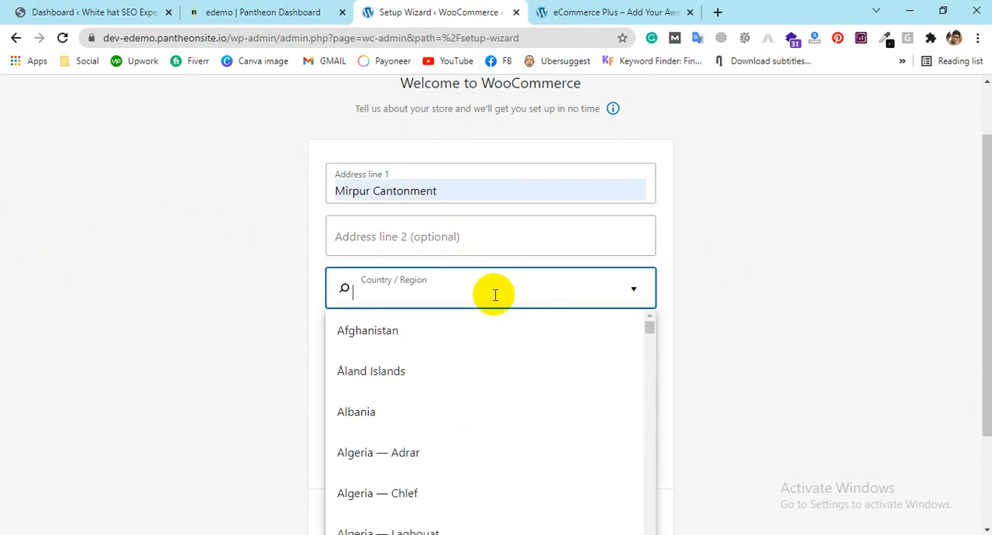
pyautogui.write('Bangla')
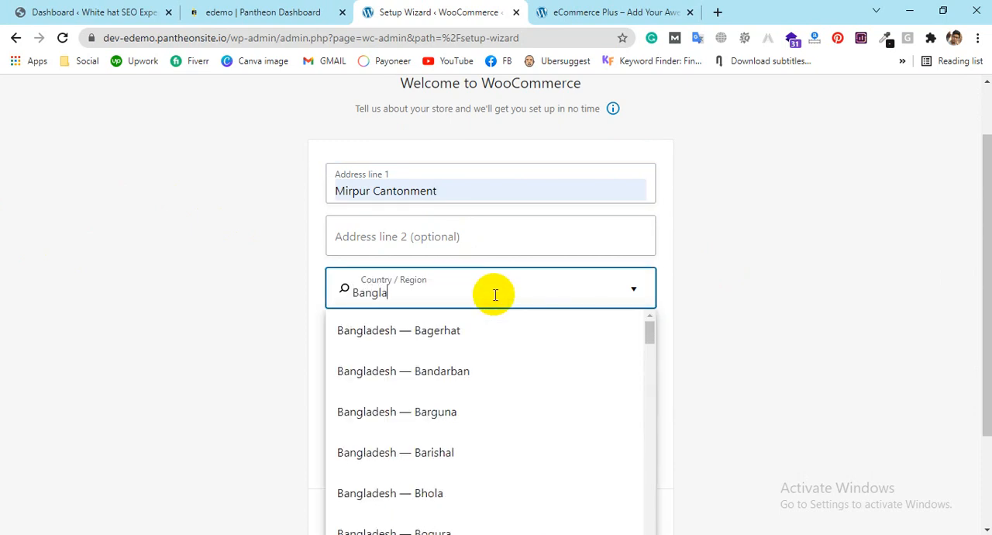
pyautogui.scroll(-1, 444, 392)
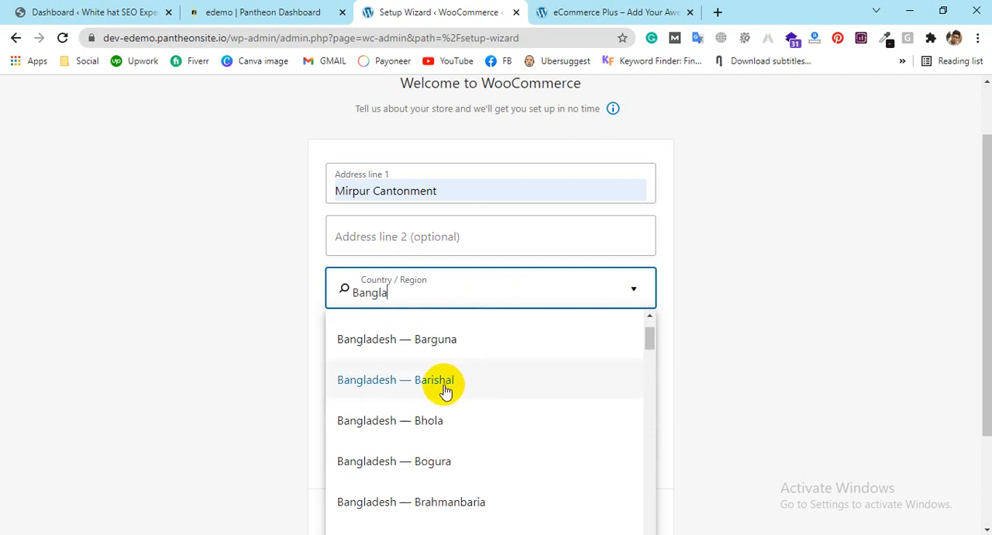
pyautogui.scroll(-1, 440, 517)
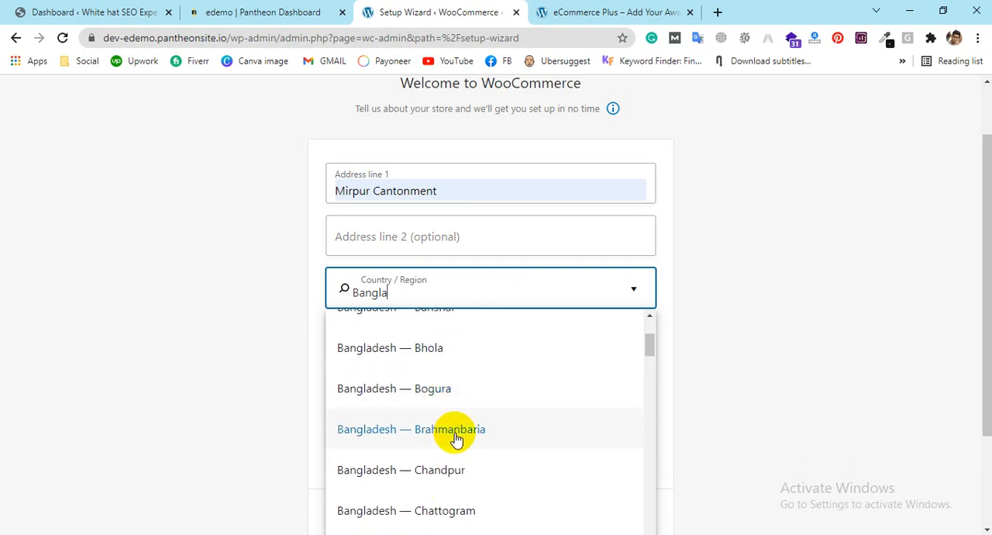
pyautogui.scroll(-3, 454, 439)
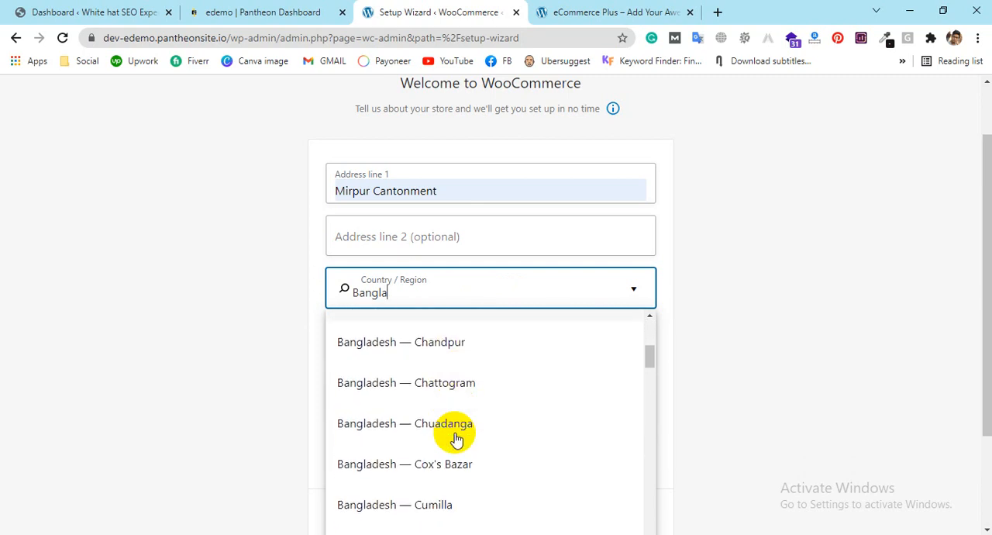
pyautogui.click(436, 454)
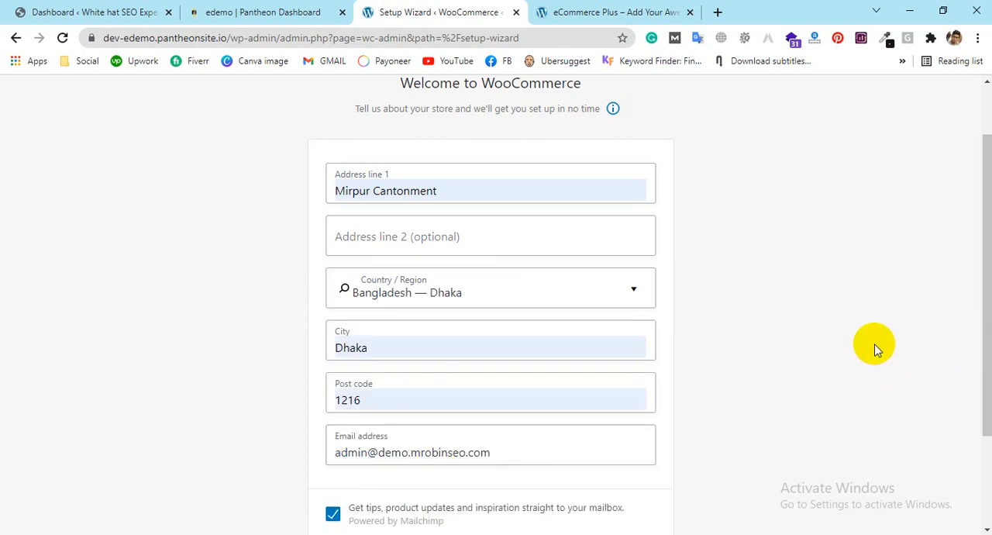
# Step: Submit the store details and agree to share usage tracking data with WooCommerce
pyautogui.scroll(-3, 886, 359)
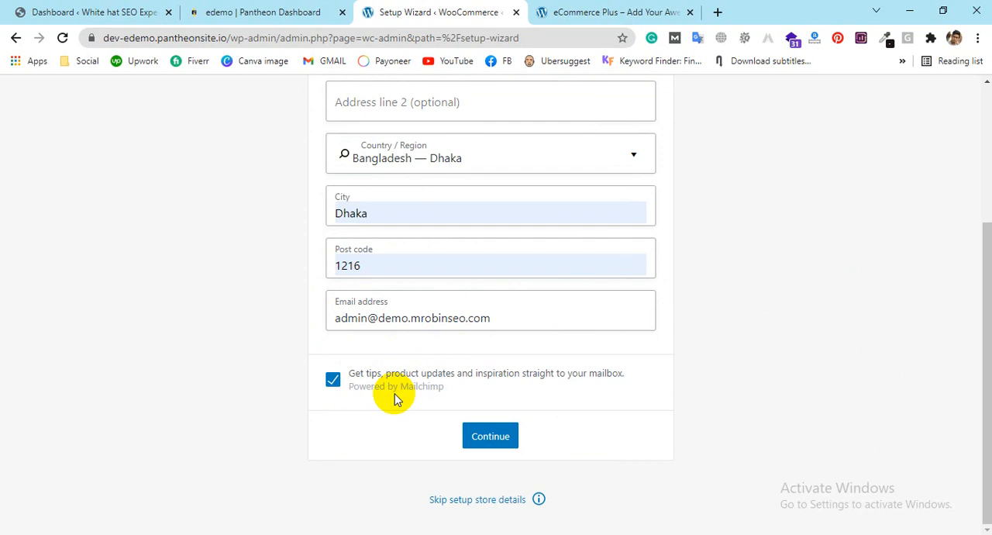
pyautogui.click(488, 437)
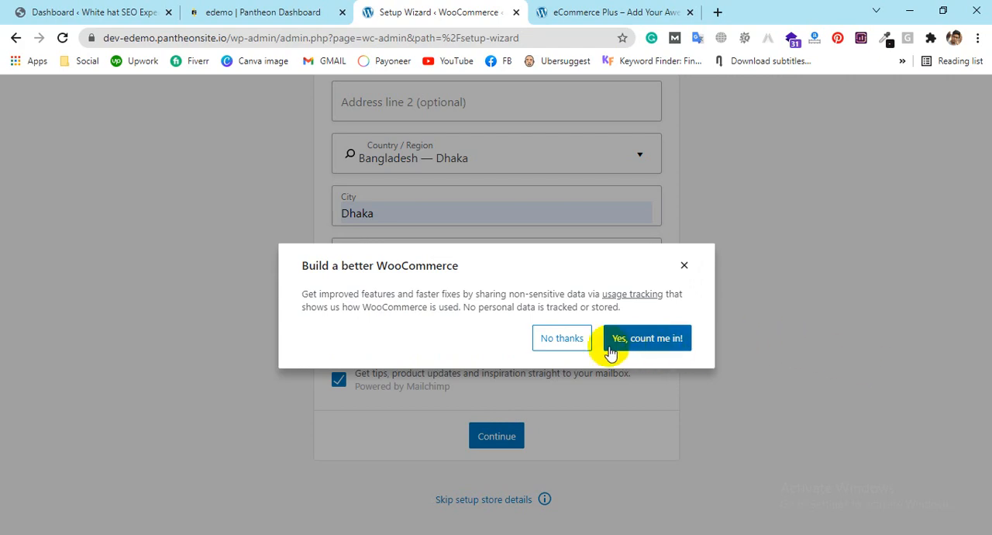
pyautogui.click(648, 346)
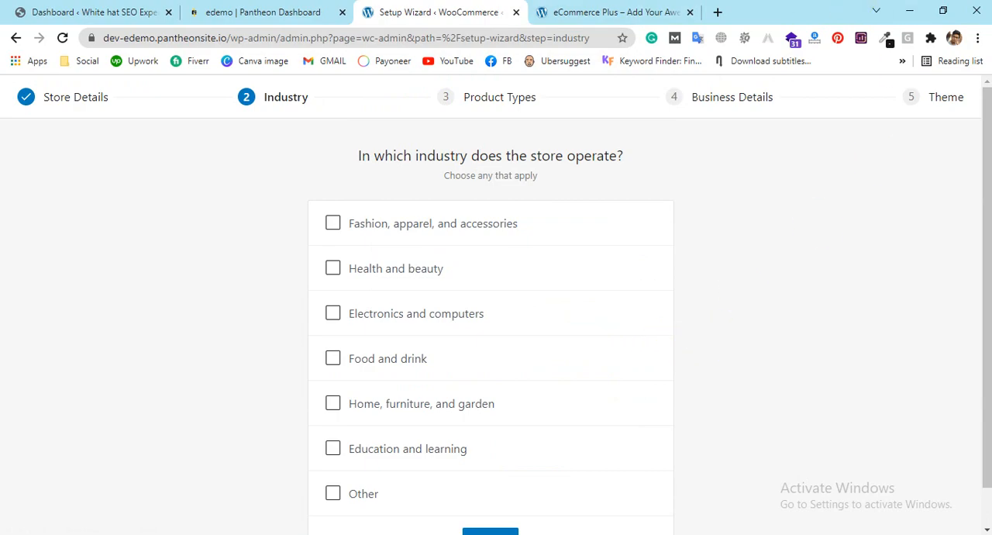
# Step: Check the storefront's product sections to see which industries its products belong to
pyautogui.click(605, 12)
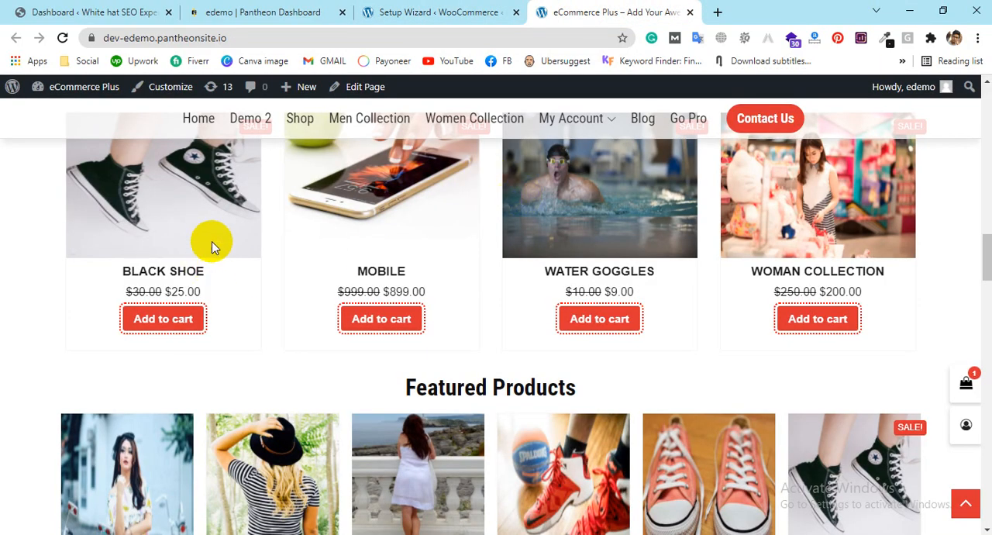
pyautogui.scroll(-5, 299, 322)
pyautogui.scroll(-4, 304, 321)
pyautogui.scroll(4, 304, 321)
pyautogui.scroll(5, 304, 322)
# Step: Select Fashion, apparel, and accessories, Health and beauty, and Electronics and computers as the store's industries in the setup wizard, and continue
pyautogui.click(438, 12)
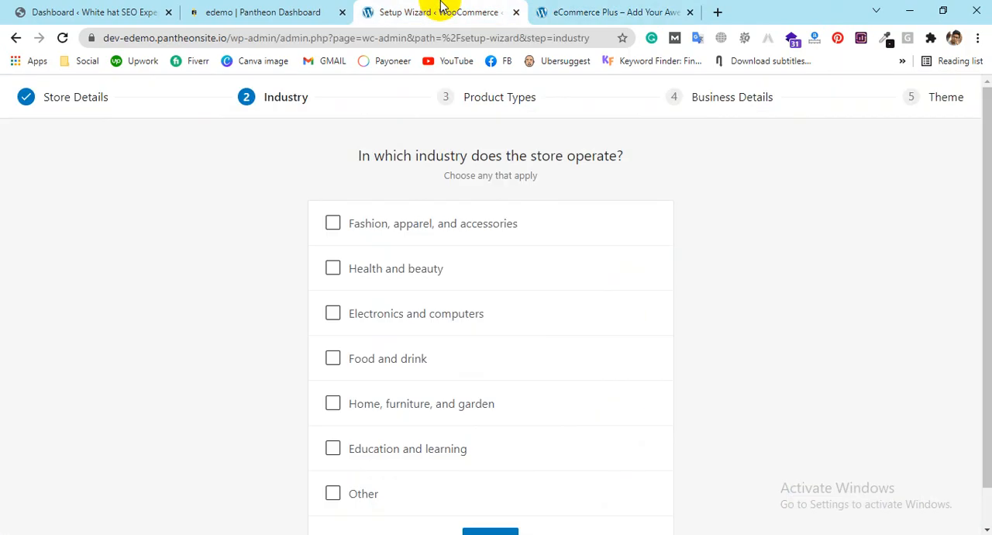
pyautogui.scroll(-1, 416, 261)
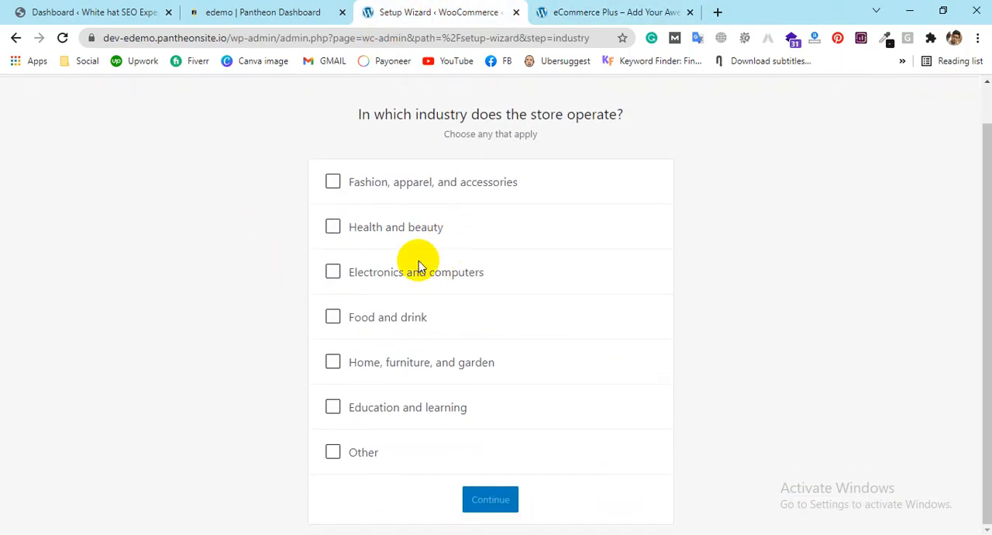
pyautogui.click(333, 452)
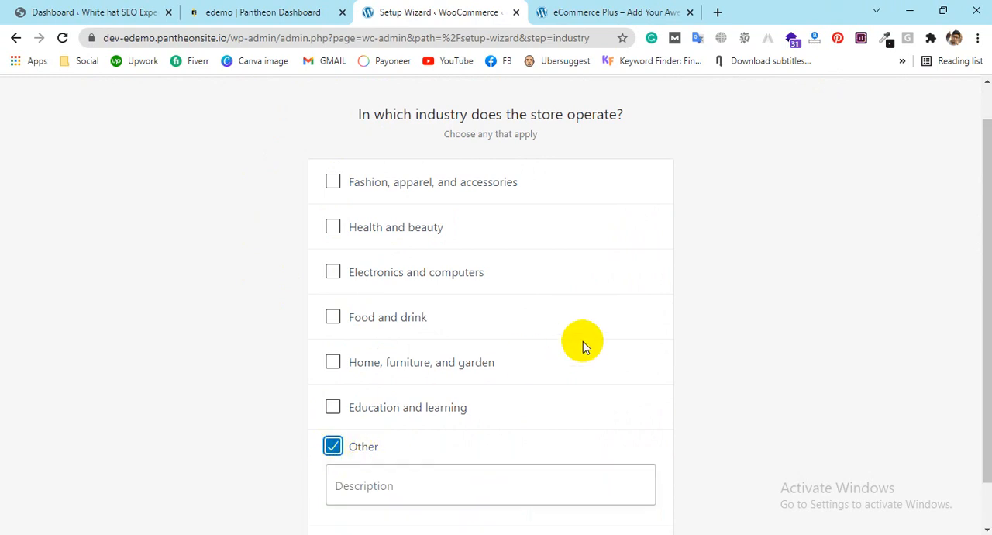
pyautogui.click(431, 481)
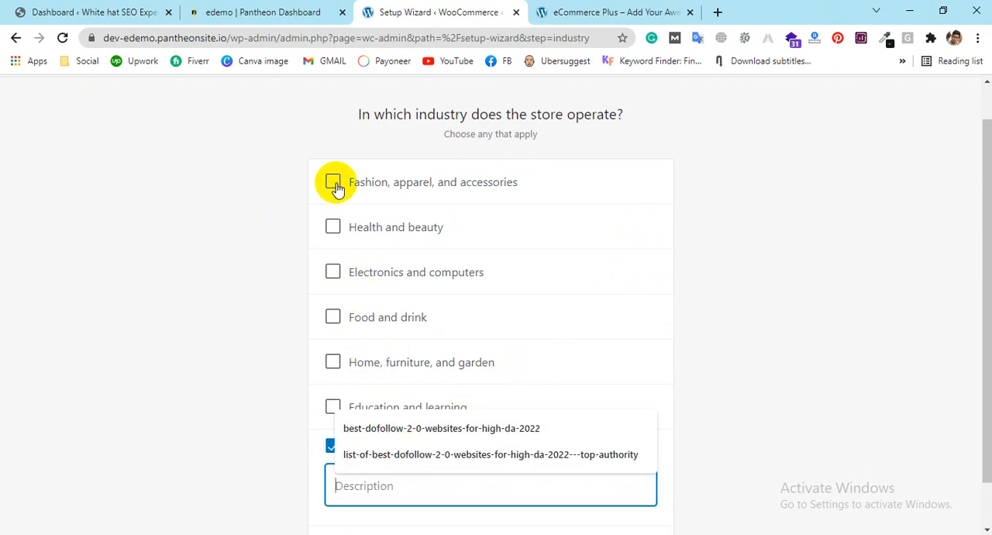
pyautogui.click(238, 348)
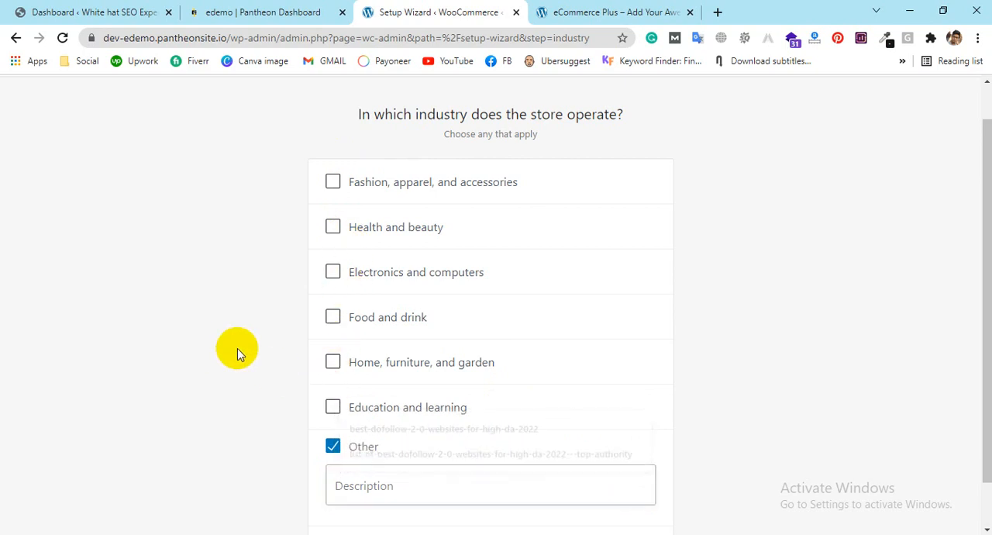
pyautogui.click(332, 181)
pyautogui.scroll(-1, 873, 177)
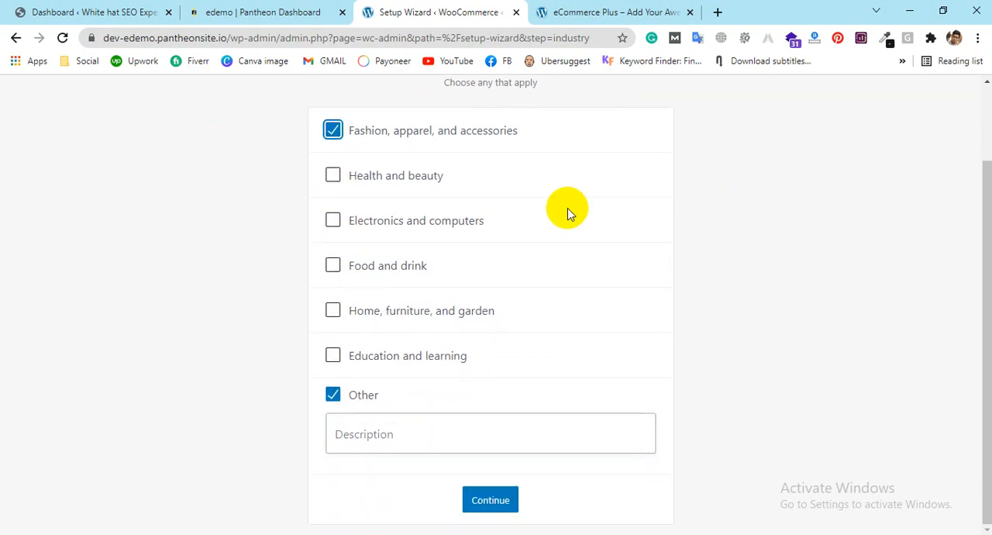
pyautogui.click(353, 403)
pyautogui.click(333, 230)
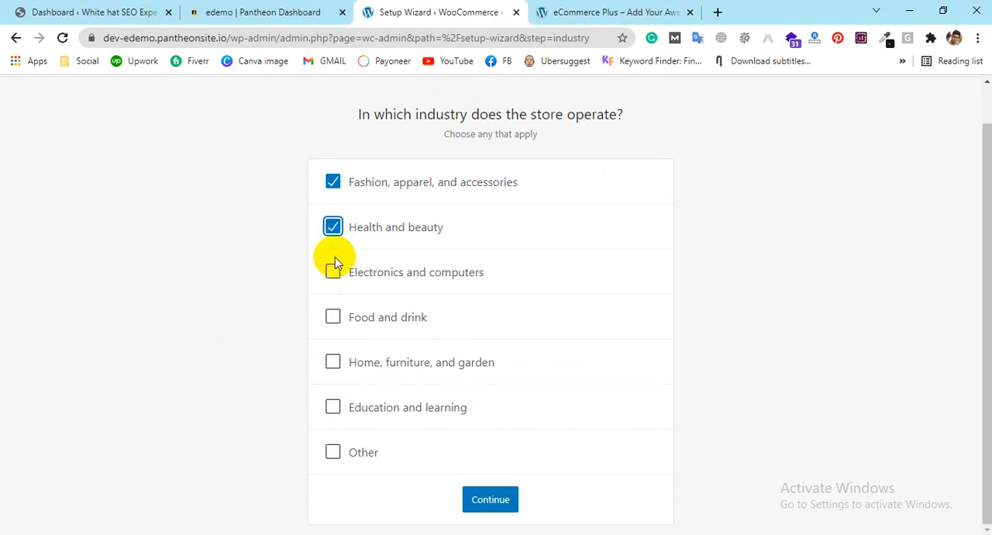
pyautogui.click(334, 271)
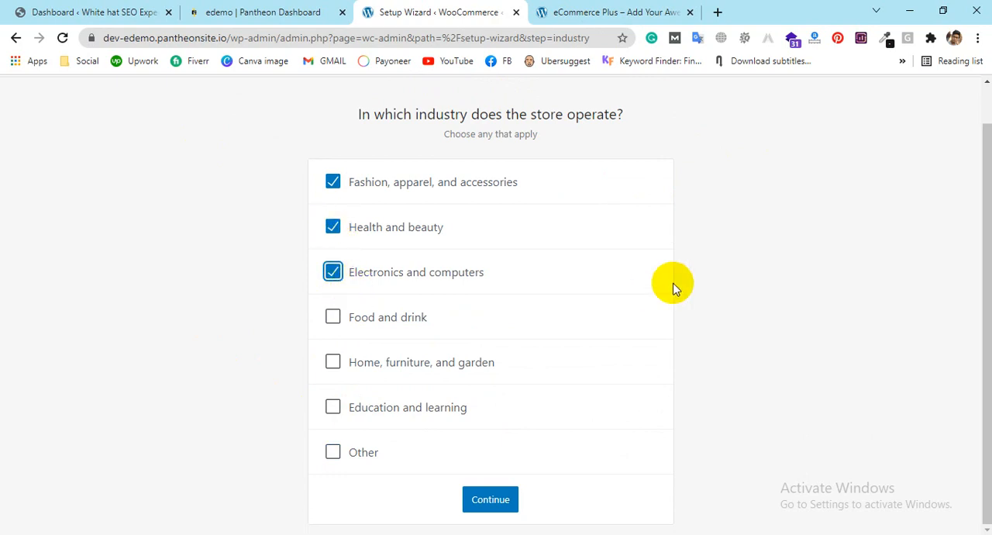
pyautogui.click(492, 502)
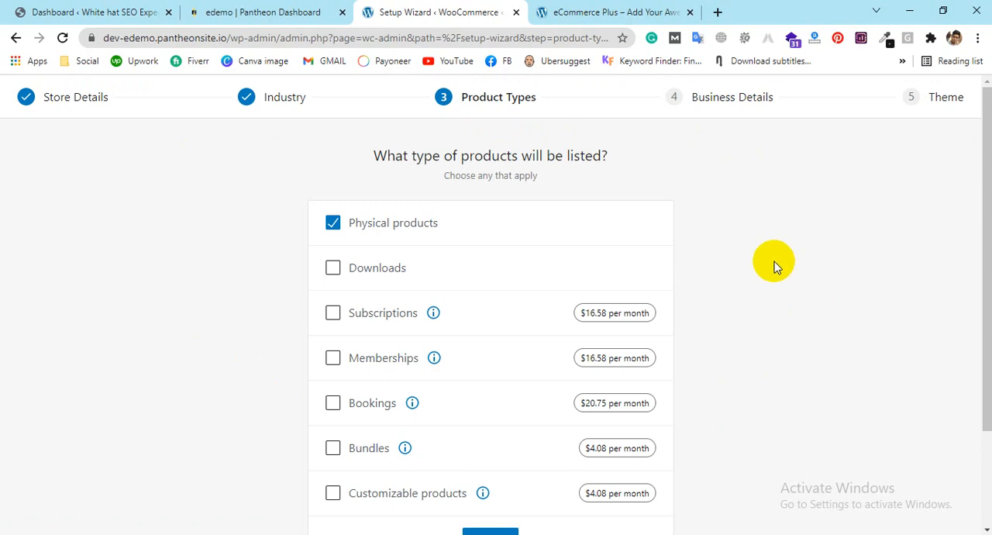
# Step: Check the storefront's products and add Downloads, Memberships, Bookings, Bundles and Customizable products to the selected product types
pyautogui.click(620, 10)
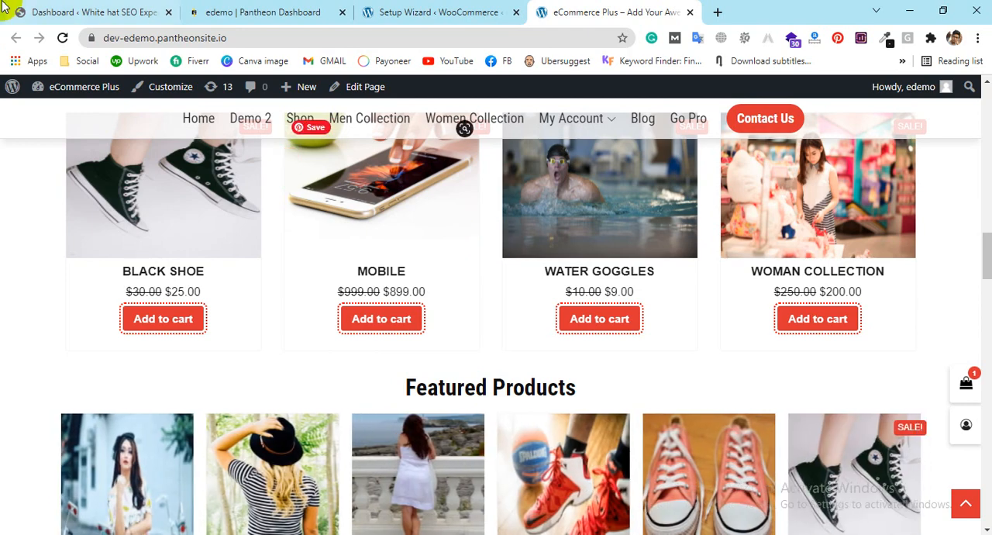
pyautogui.click(390, 7)
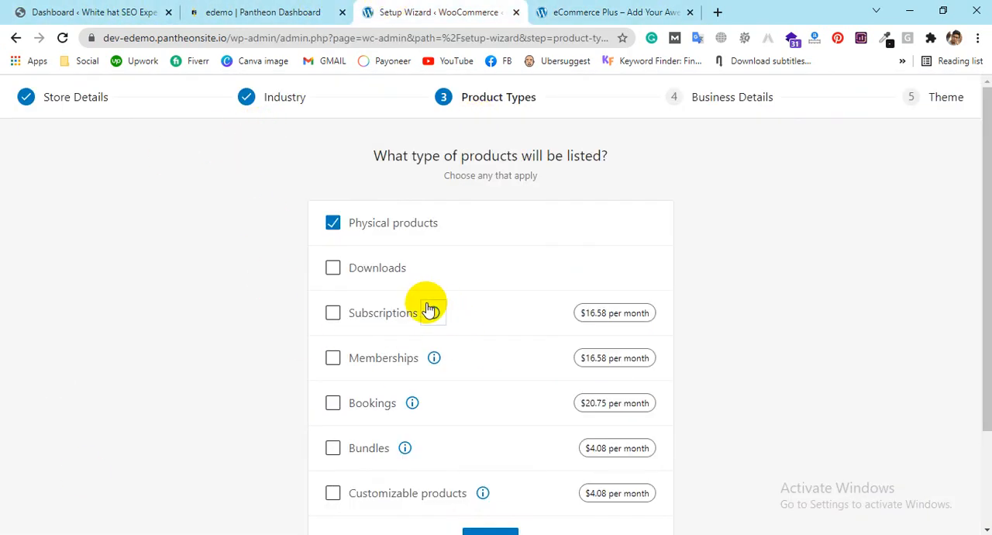
pyautogui.click(333, 268)
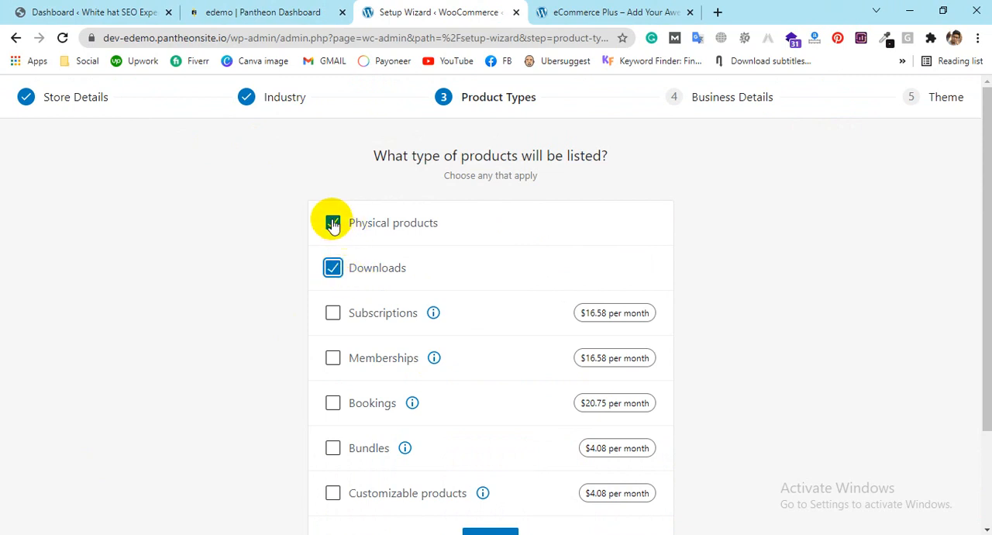
pyautogui.click(333, 357)
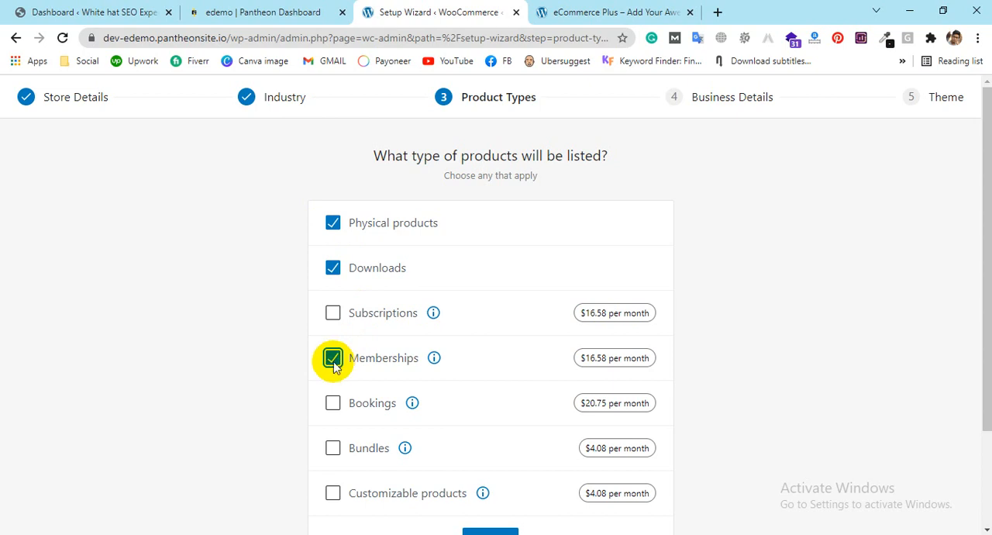
pyautogui.click(333, 403)
pyautogui.click(333, 448)
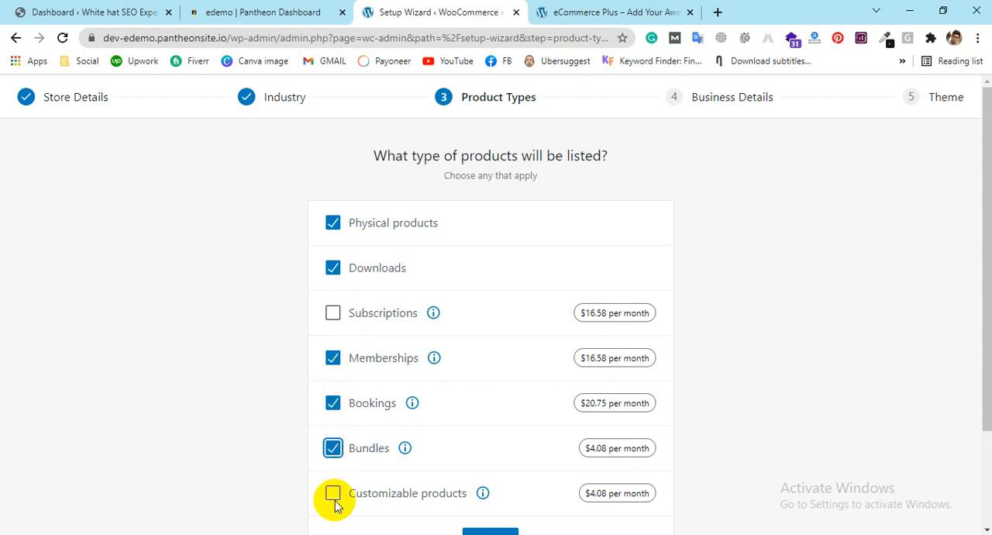
pyautogui.scroll(-2, 497, 338)
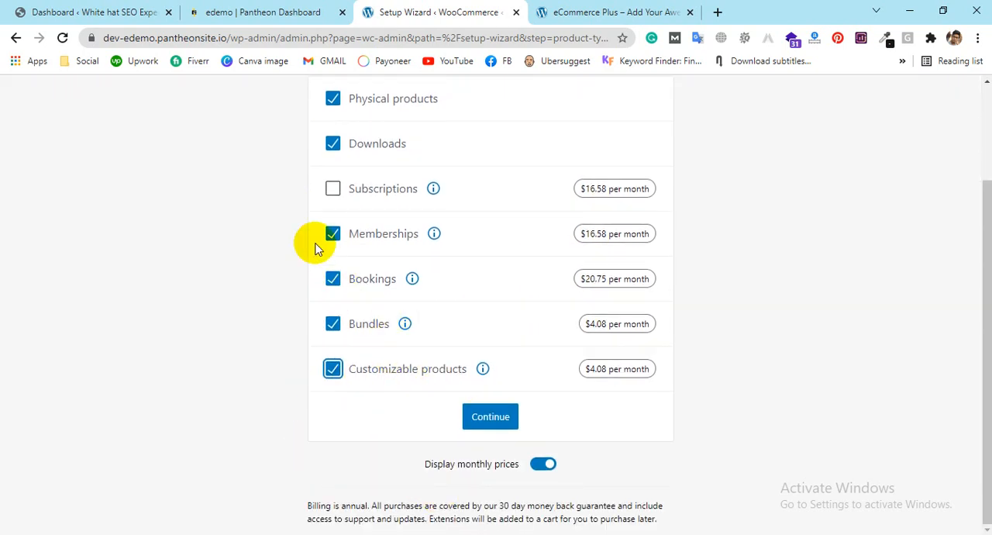
# Step: Deselect Downloads, Memberships, Bookings and Bundles, and compare the remaining product types with the storefront's featured products
pyautogui.click(333, 145)
pyautogui.click(332, 234)
pyautogui.click(334, 281)
pyautogui.click(333, 324)
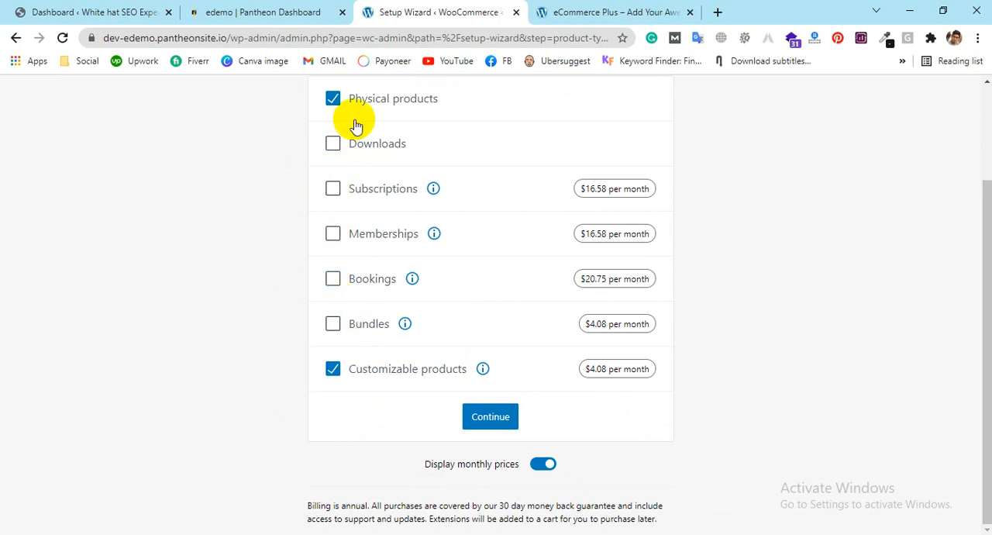
pyautogui.click(580, 14)
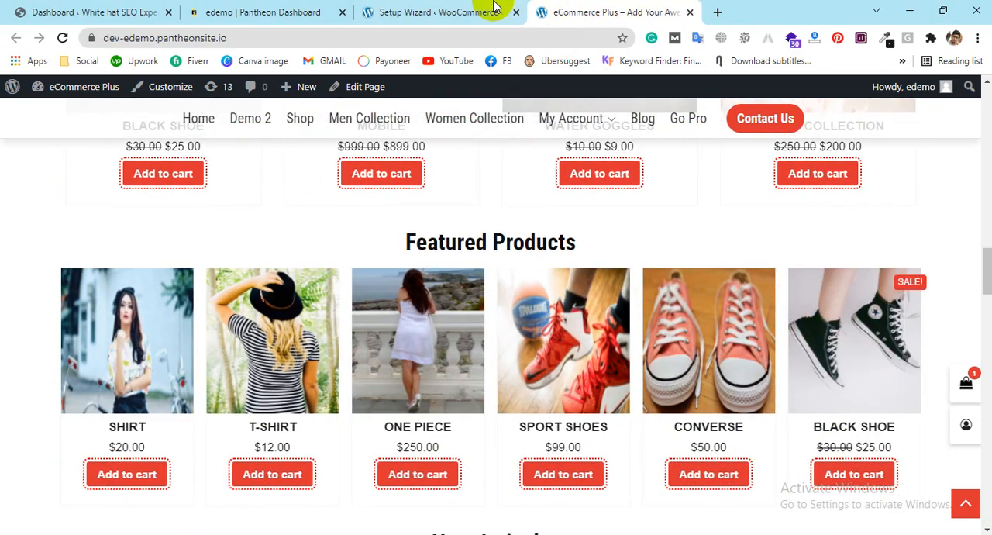
pyautogui.click(469, 12)
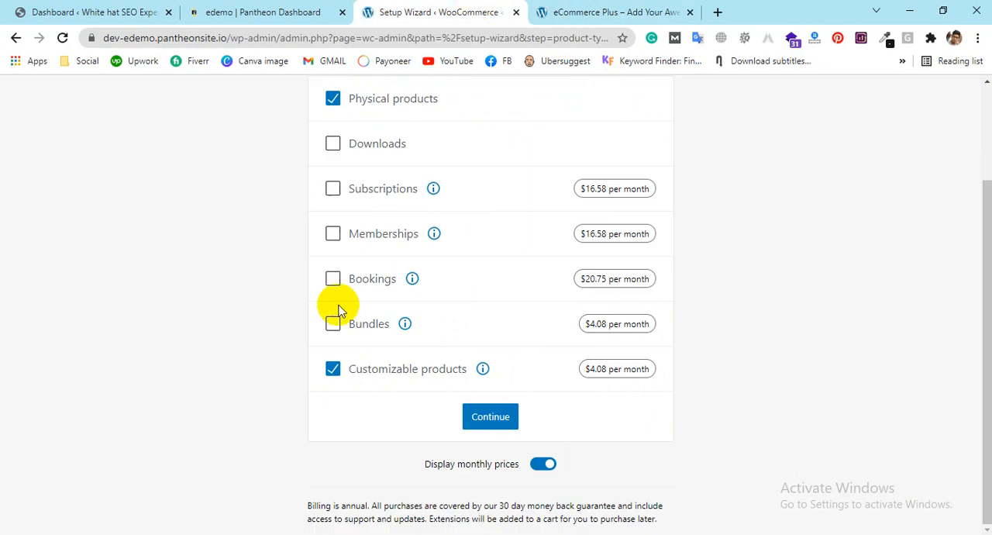
# Step: Try the monthly price display off and on, and submit Physical products and Customizable products as the product types
pyautogui.click(541, 469)
pyautogui.click(541, 469)
pyautogui.click(541, 469)
pyautogui.click(541, 469)
pyautogui.click(541, 470)
pyautogui.click(541, 470)
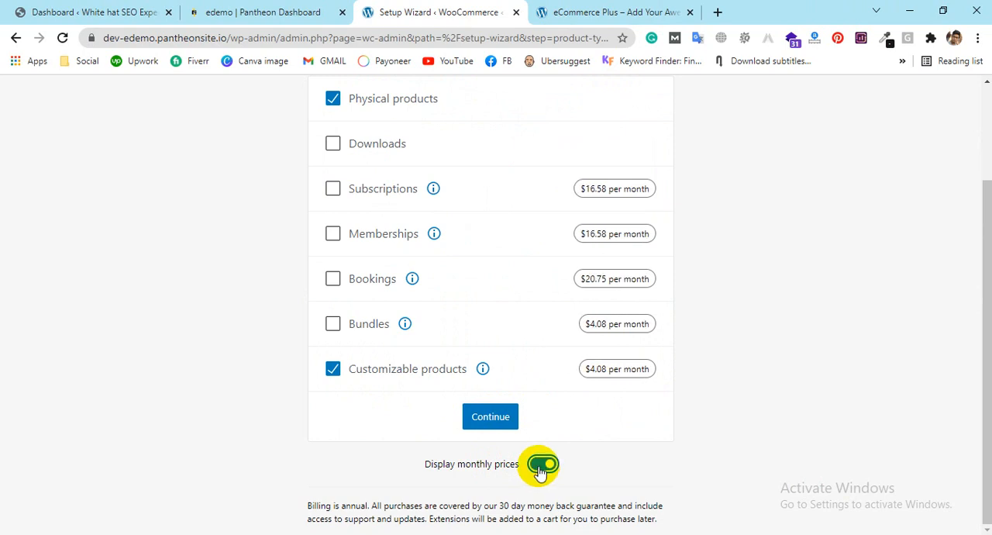
pyautogui.click(491, 418)
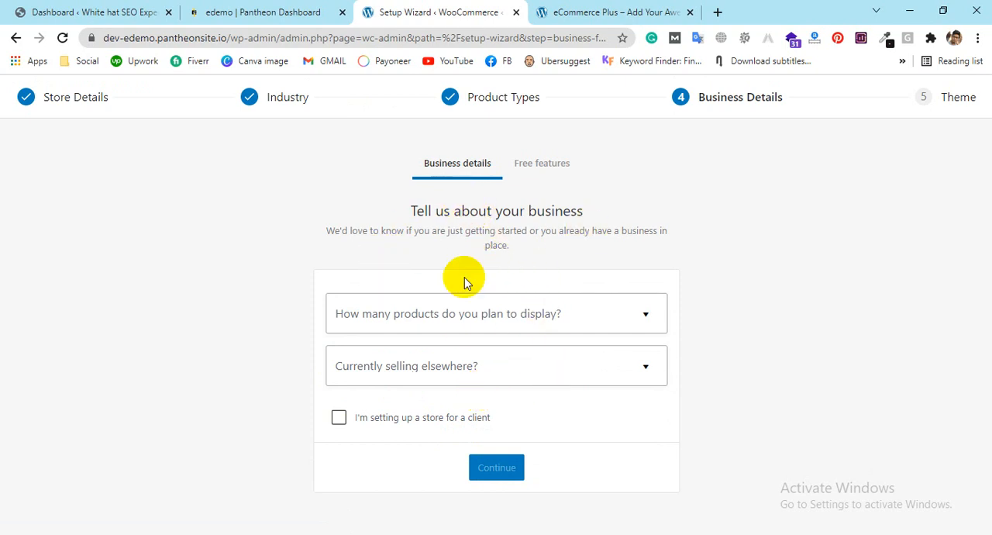
# Step: Set the planned number of products to 11 - 100 and answer that a different store powered by WooCommerce is already owned
pyautogui.click(476, 318)
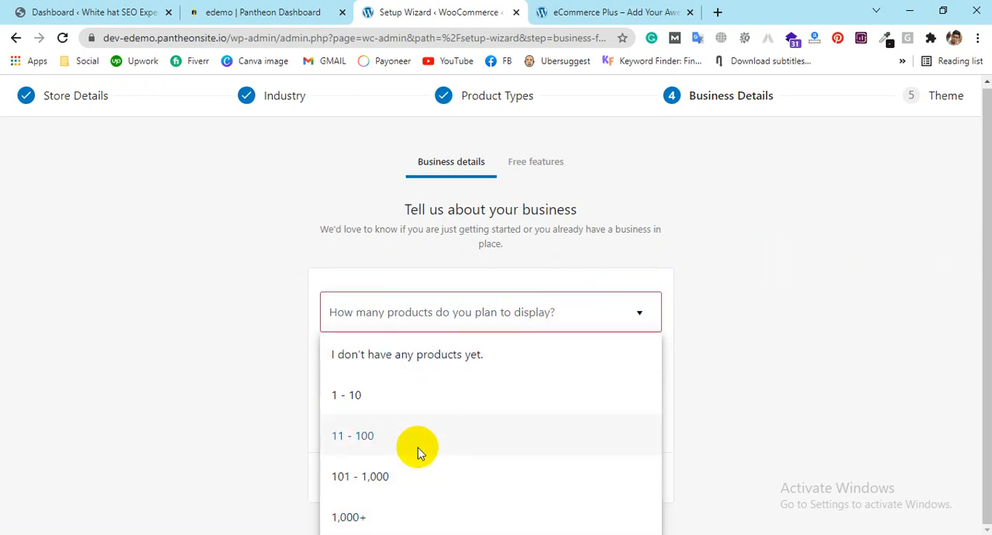
pyautogui.click(416, 448)
pyautogui.click(431, 378)
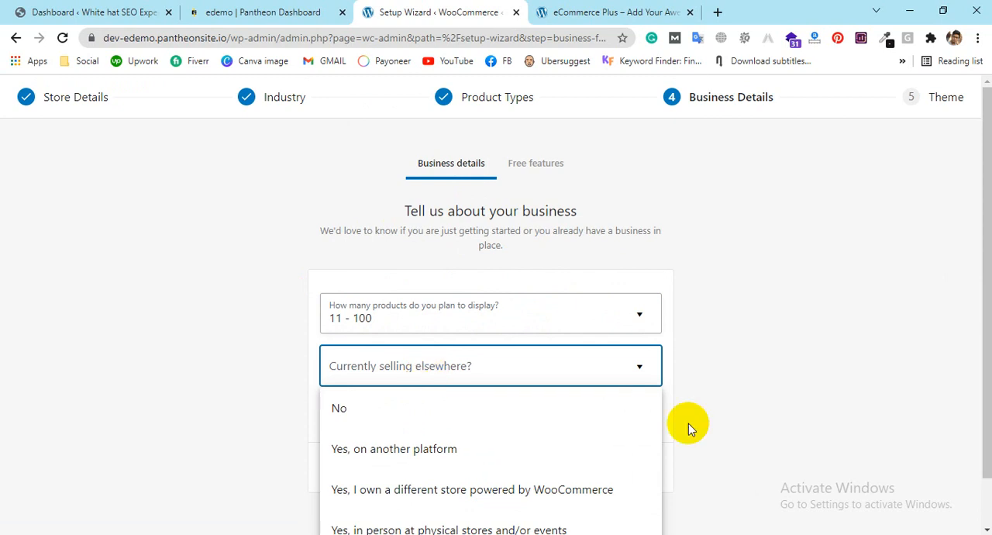
pyautogui.scroll(-1, 871, 355)
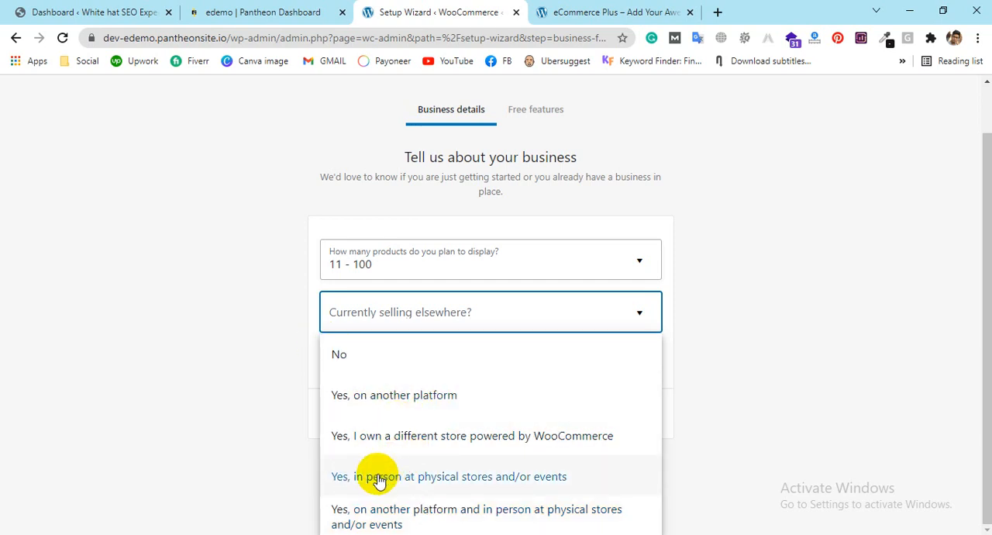
pyautogui.click(397, 438)
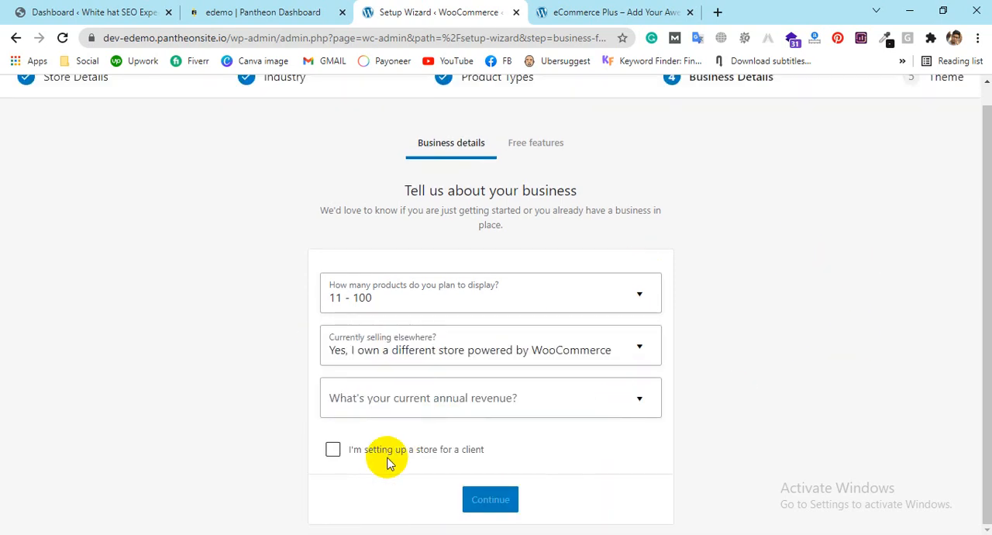
# Step: Set the current annual revenue to 0.00৳ (I'm just getting started) and submit the business details
pyautogui.click(438, 409)
pyautogui.scroll(-2, 932, 310)
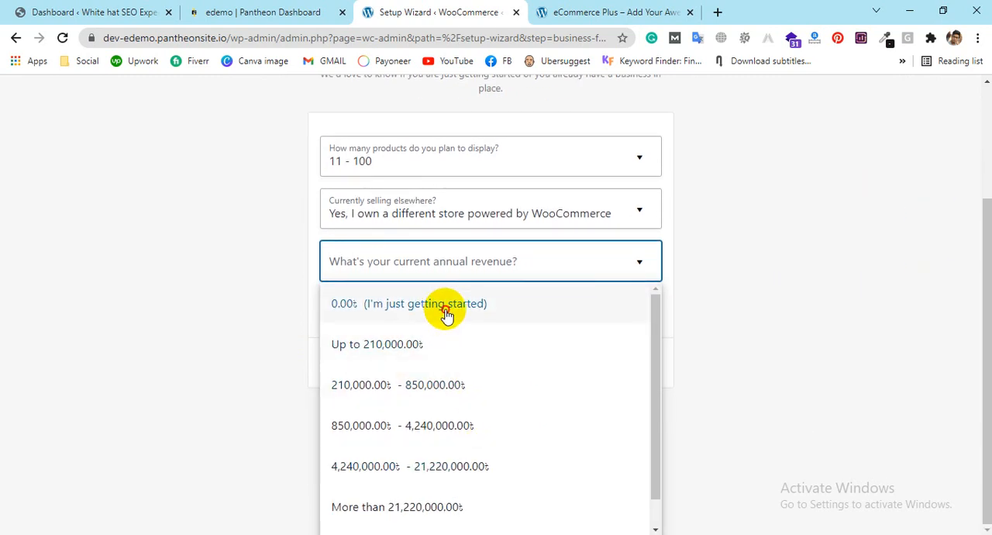
pyautogui.click(445, 312)
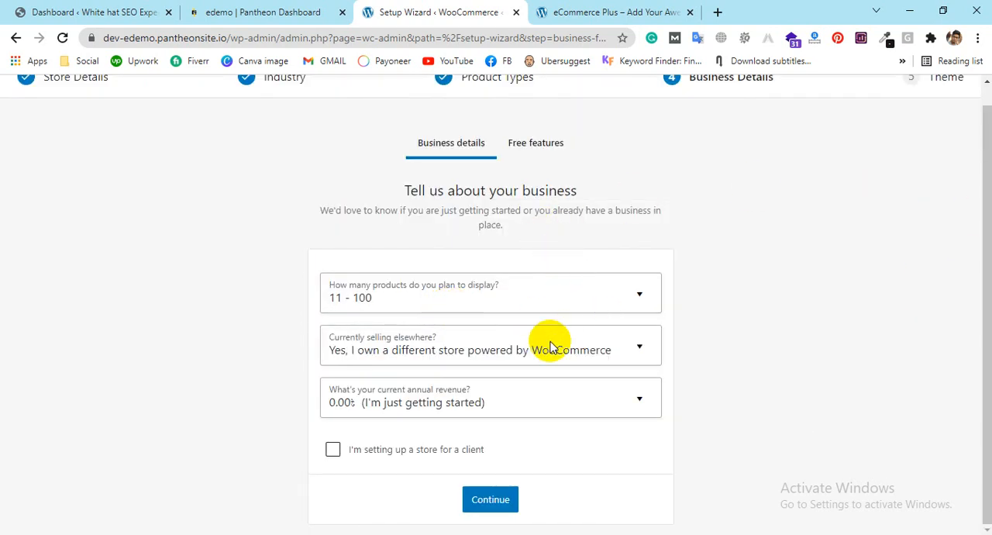
pyautogui.click(332, 454)
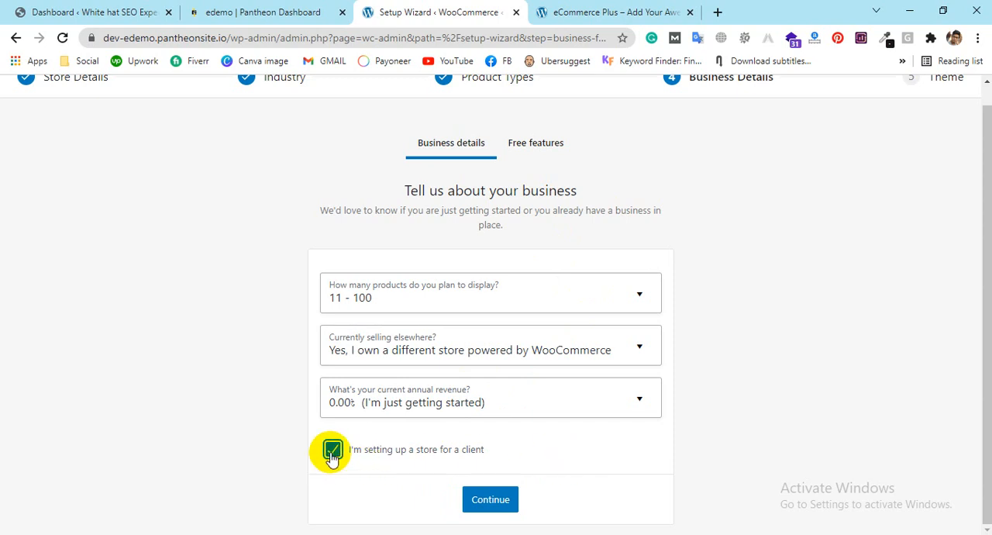
pyautogui.click(333, 454)
pyautogui.click(486, 503)
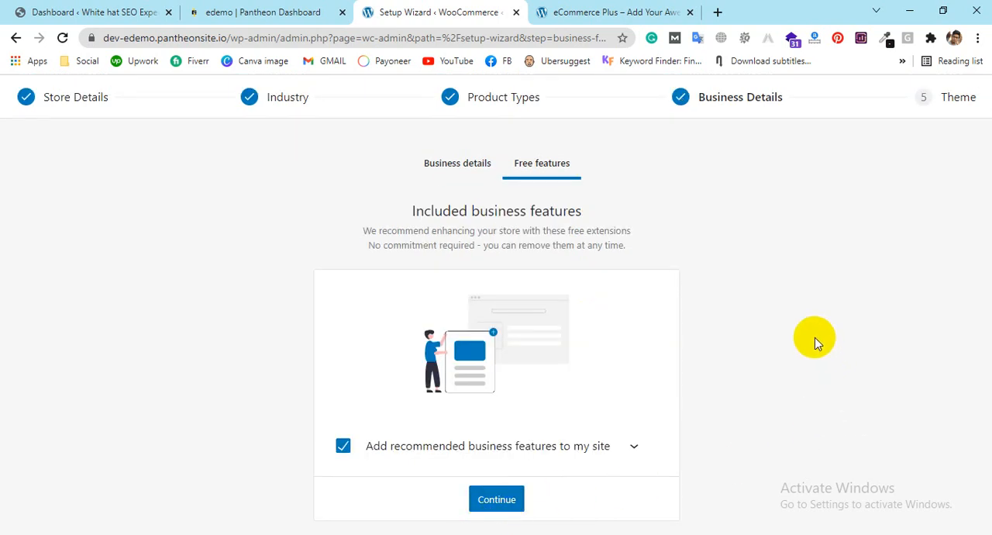
# Step: Deselect the recommended Jetpack, MailPoet and Google Listings & Ads features and continue to the theme choice
pyautogui.scroll(-1, 799, 326)
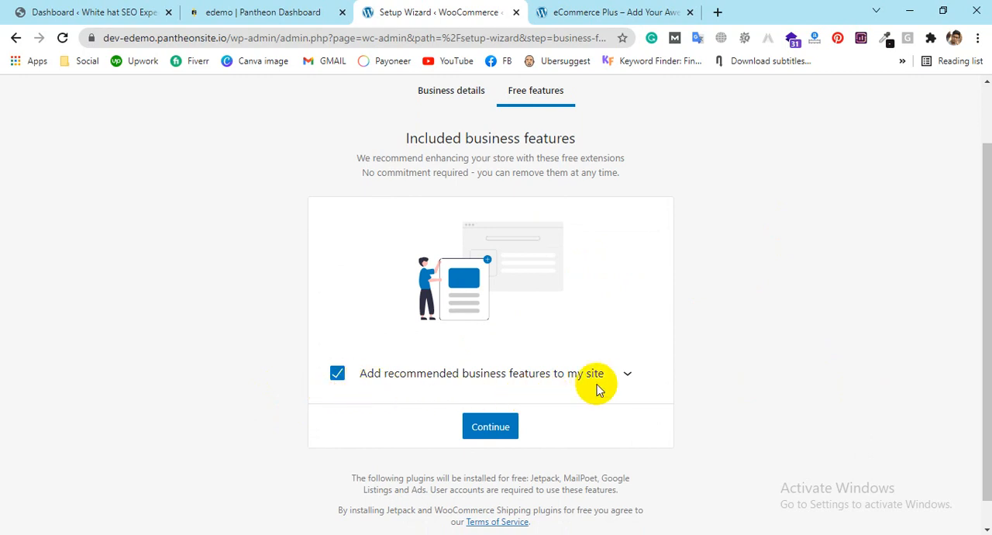
pyautogui.click(627, 375)
pyautogui.scroll(-1, 704, 347)
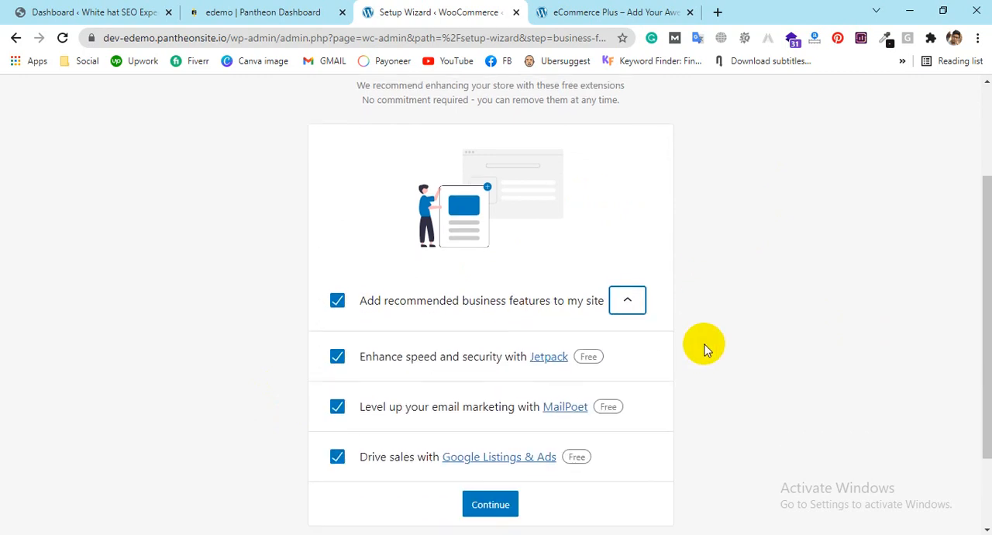
pyautogui.click(337, 356)
pyautogui.click(336, 407)
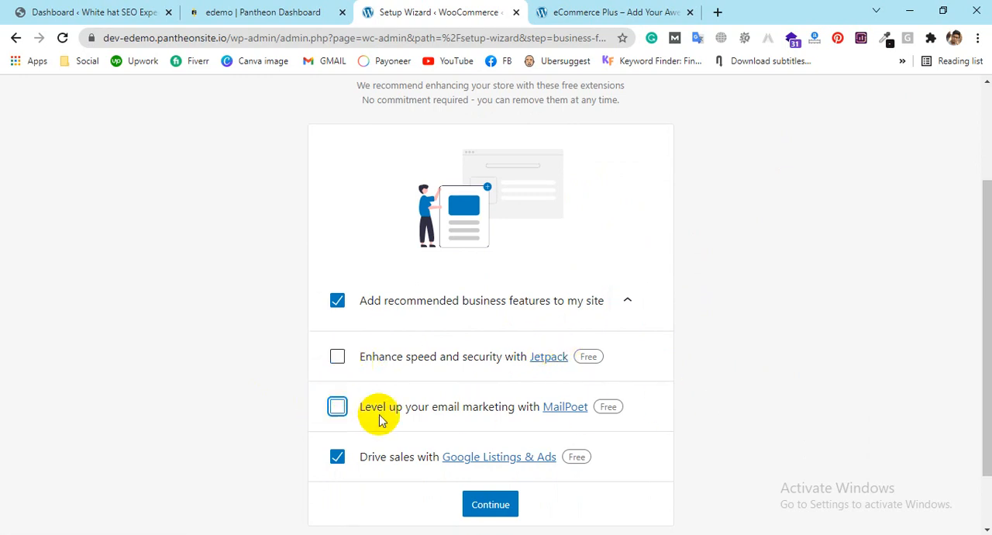
pyautogui.click(335, 459)
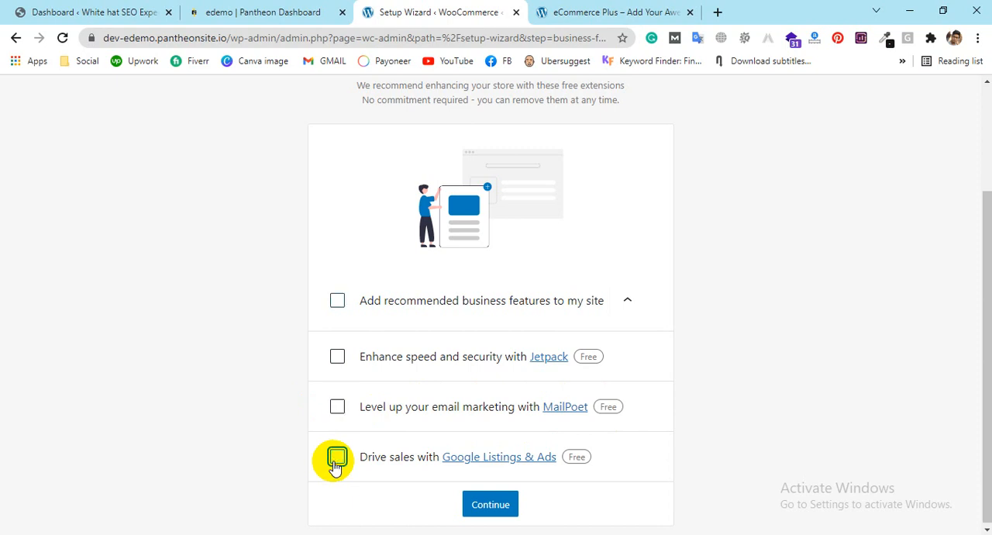
pyautogui.click(628, 300)
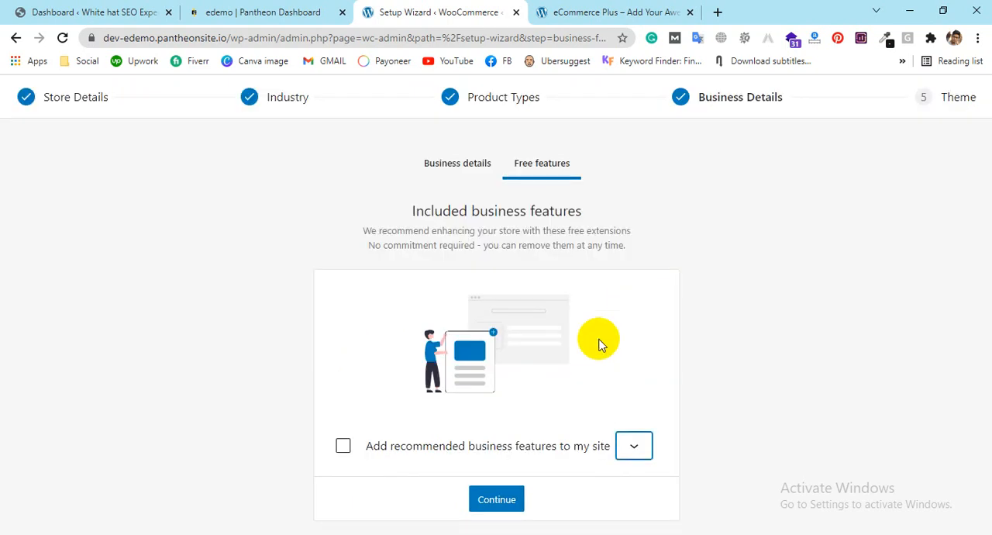
pyautogui.click(494, 496)
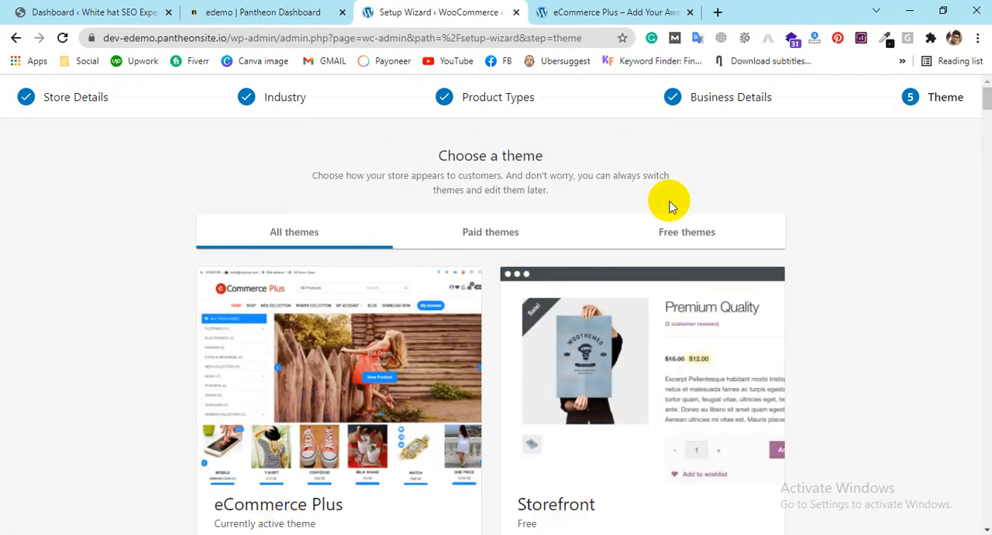
# Step: Look through the available store themes and skip the theme choice to finish the setup wizard
pyautogui.scroll(-9, 398, 326)
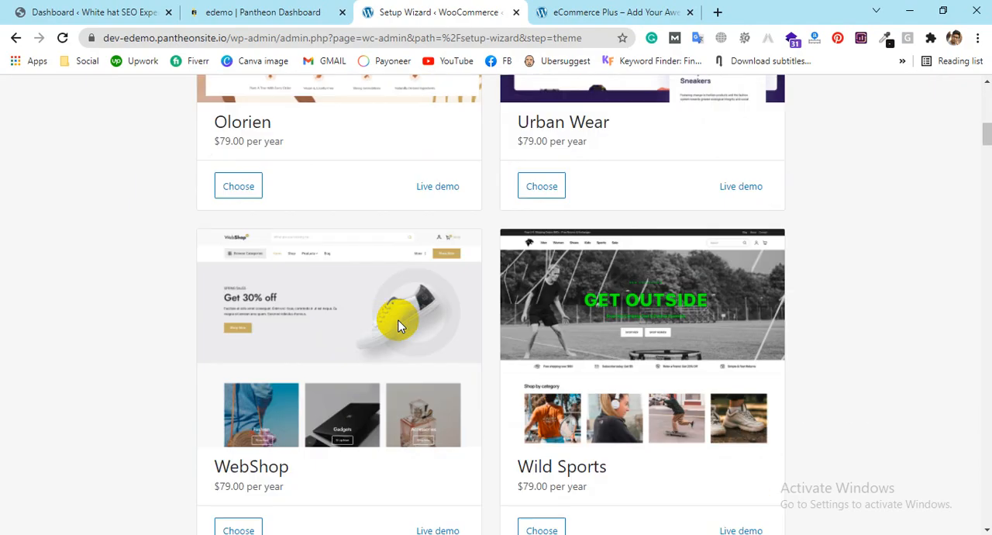
pyautogui.scroll(-15, 398, 325)
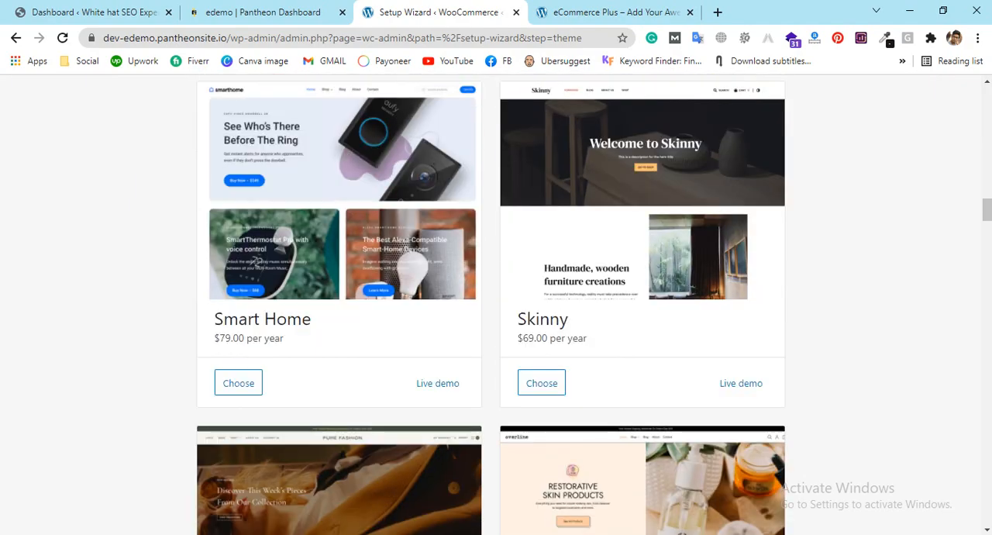
pyautogui.moveTo(986, 203); pyautogui.dragTo(987, 511)
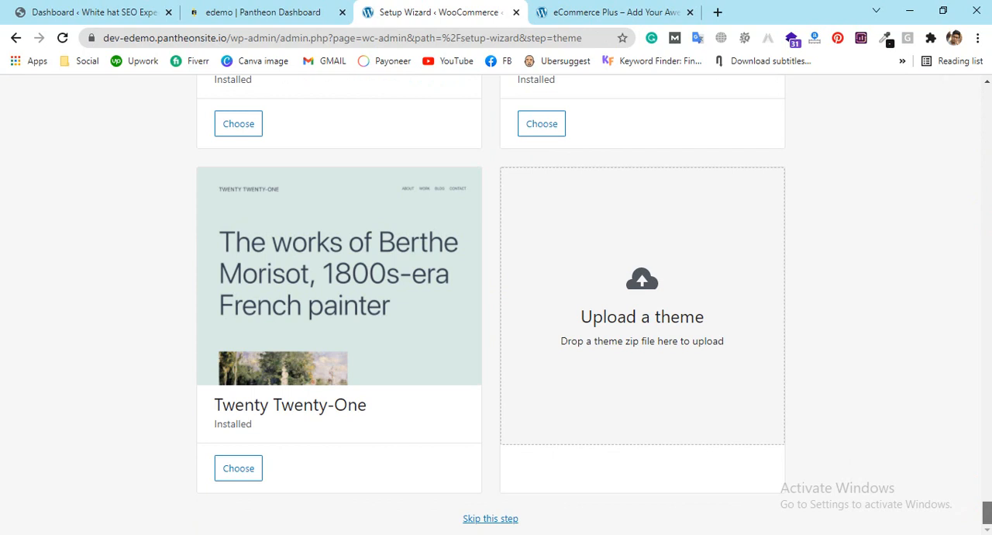
pyautogui.click(503, 518)
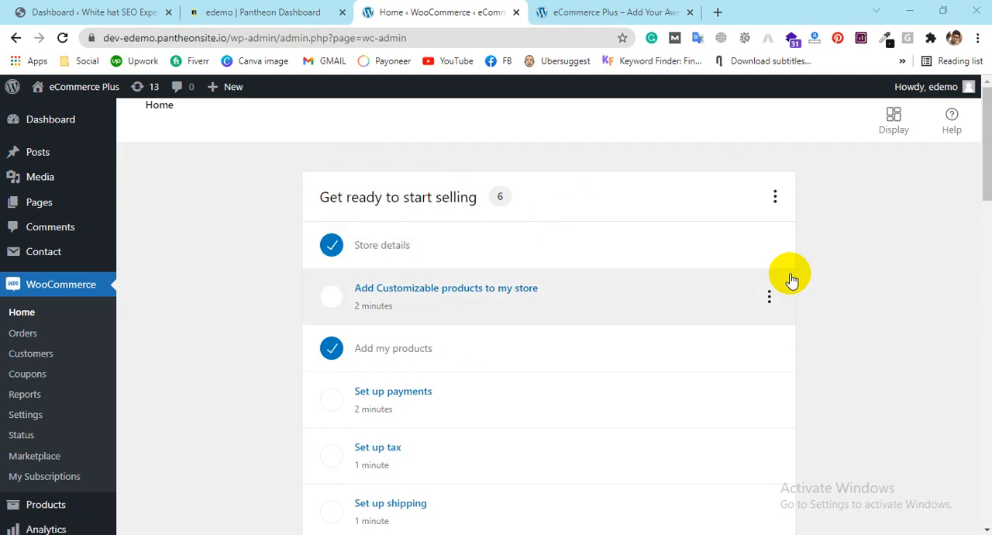
# Step: Open the task for adding Customizable products to the store and postpone buying the paid features
pyautogui.scroll(-1, 638, 266)
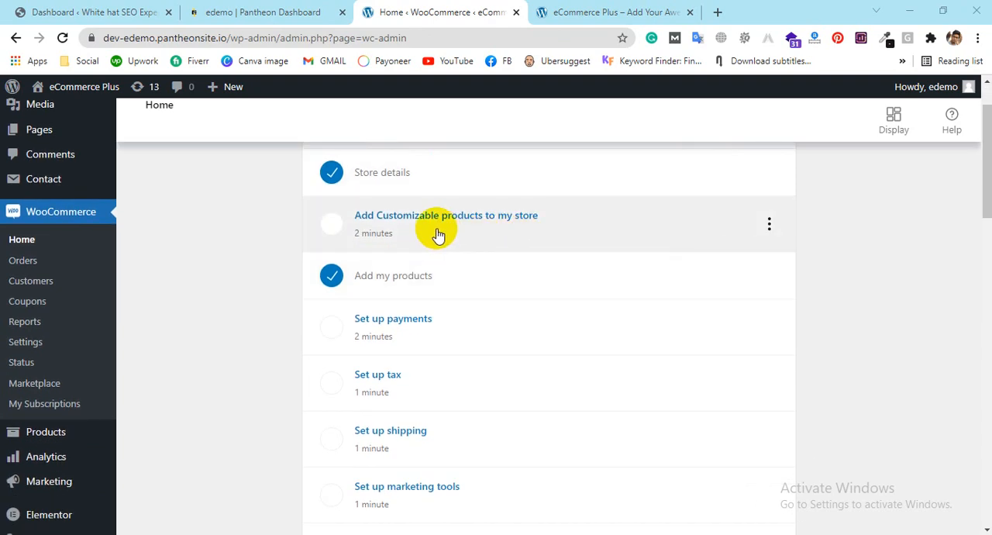
pyautogui.click(438, 232)
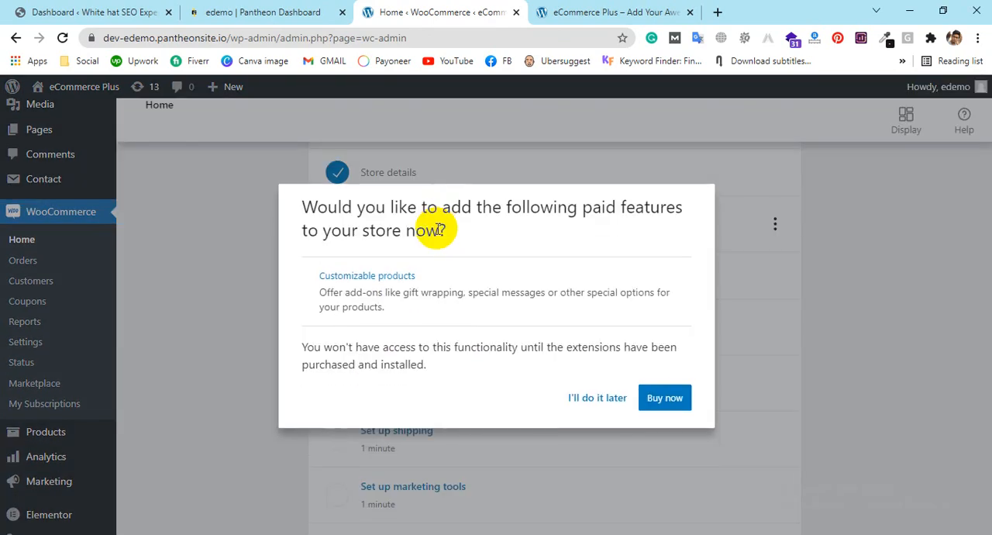
pyautogui.click(597, 398)
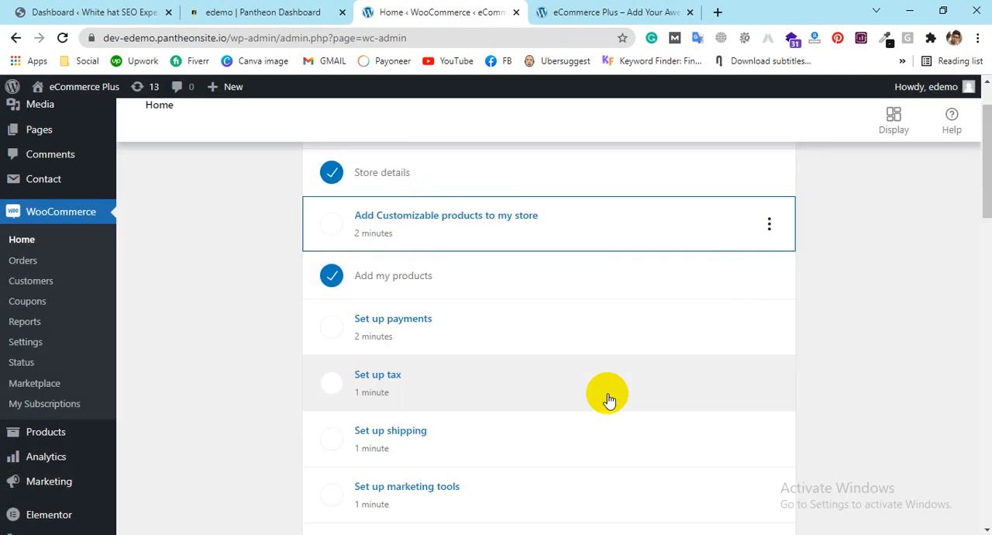
# Step: Open the payment setup task and install PayPal Payments as a payment gateway
pyautogui.scroll(-1, 553, 281)
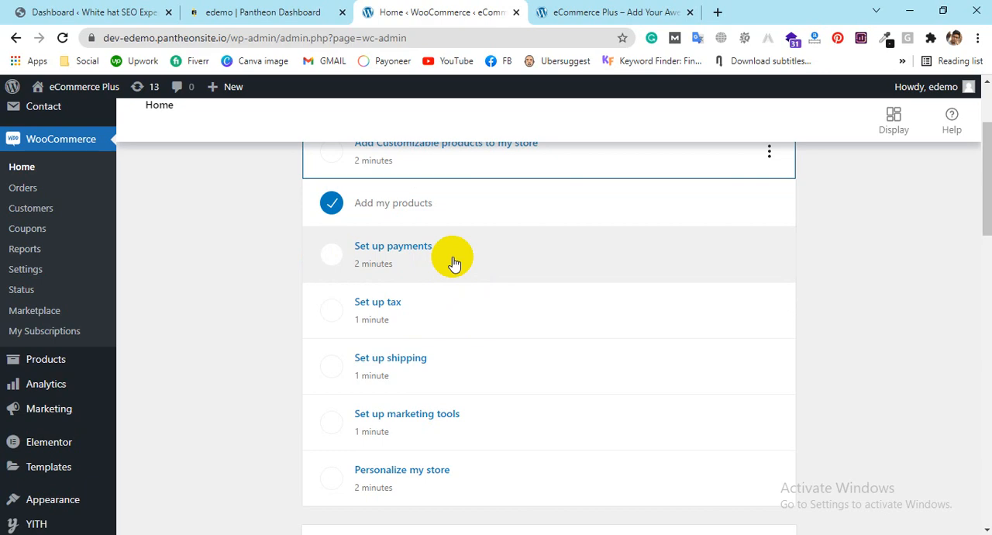
pyautogui.click(454, 262)
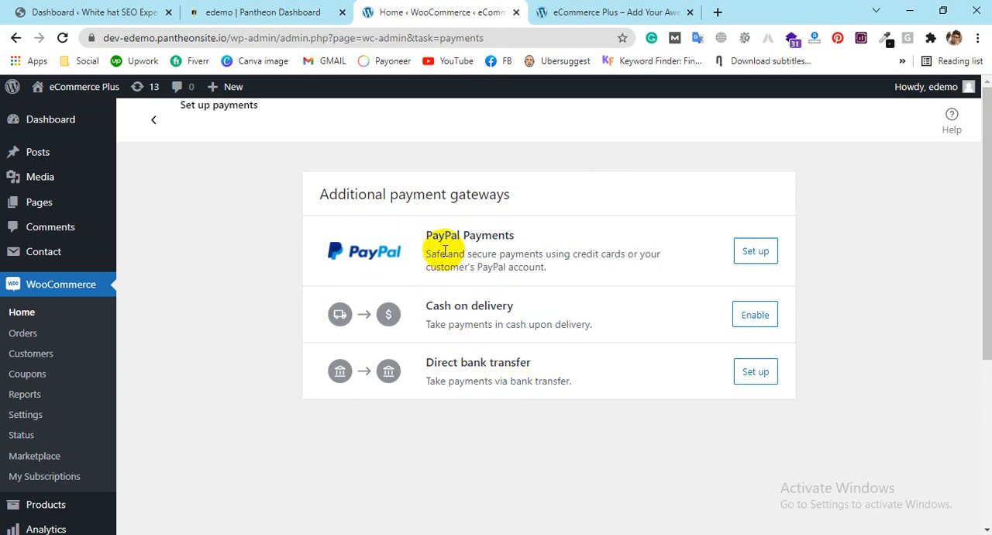
pyautogui.click(554, 12)
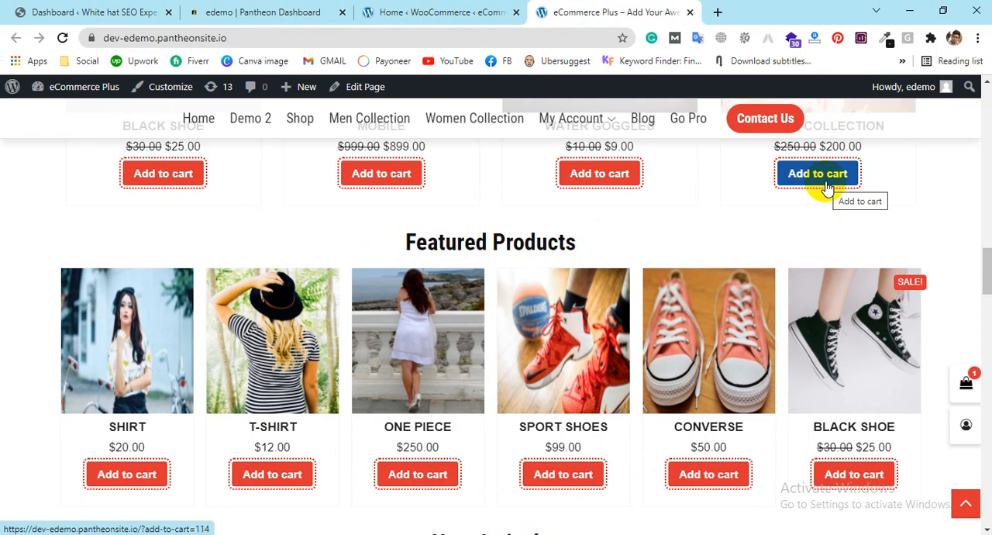
pyautogui.click(415, 12)
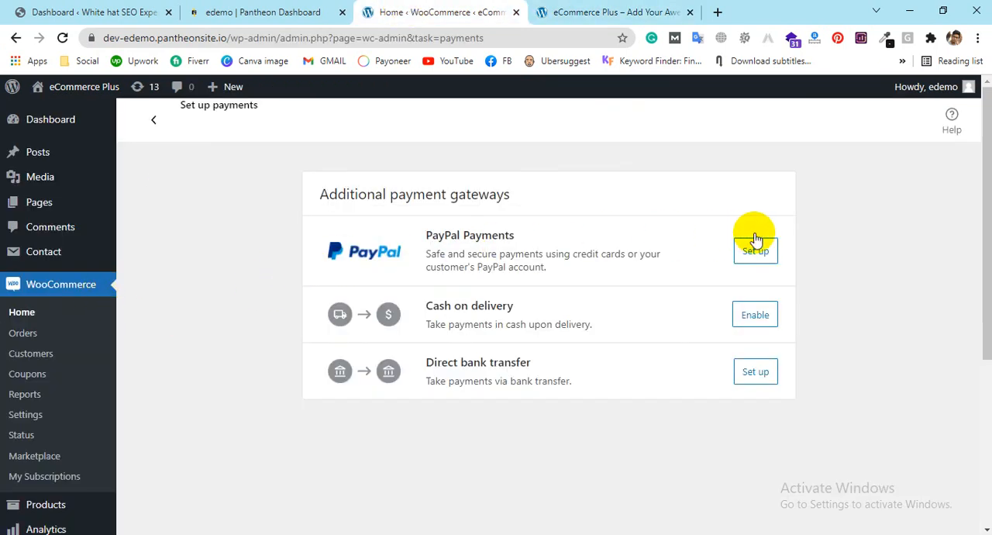
pyautogui.click(759, 250)
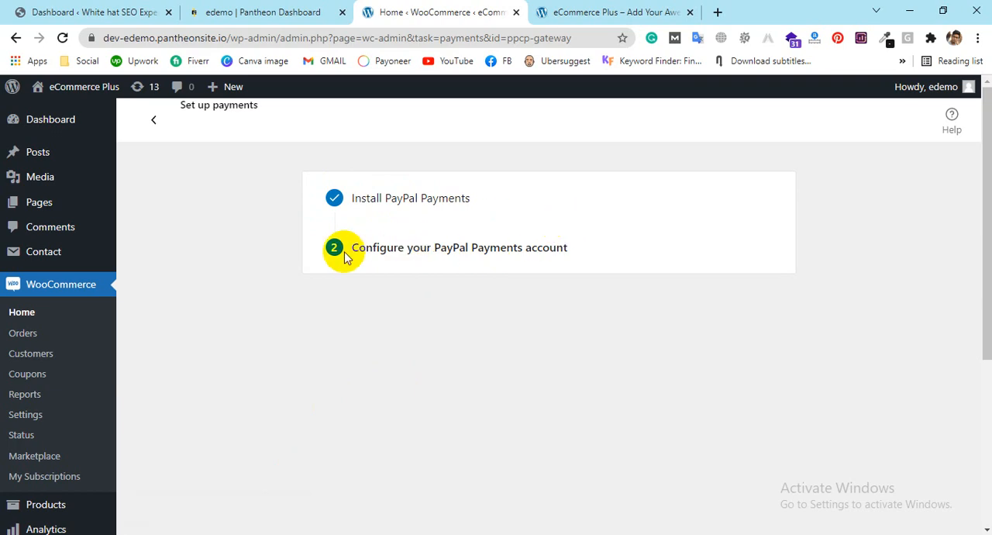
pyautogui.scroll(-4, 116, 286)
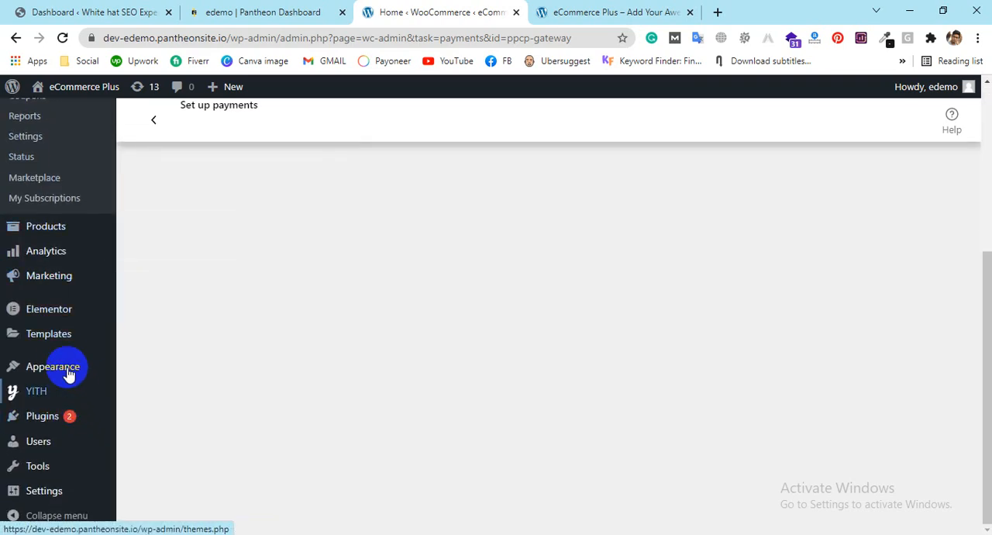
pyautogui.scroll(4, 313, 388)
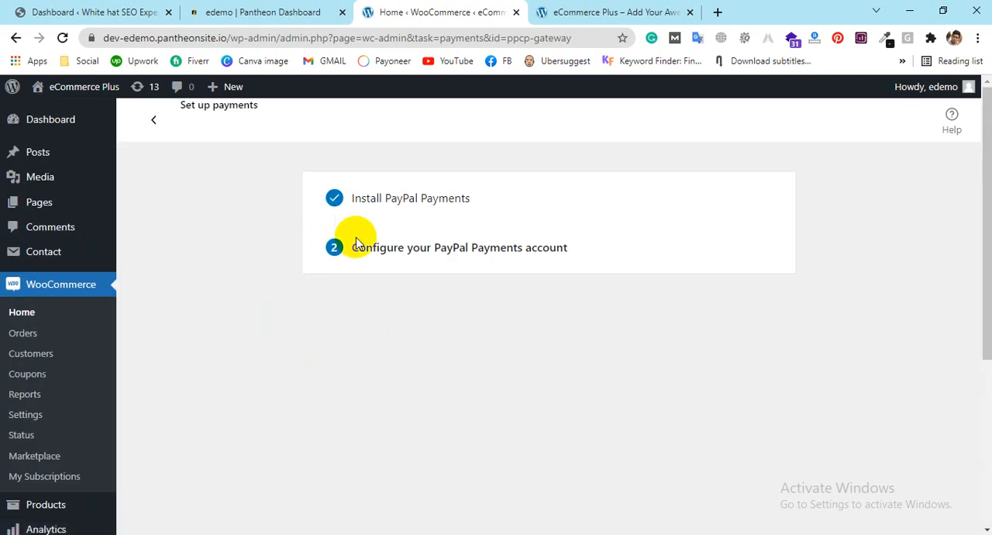
# Step: Go back to the additional payment gateways, dismiss the help notice and enable Cash on delivery
pyautogui.click(154, 122)
pyautogui.scroll(-1, 454, 326)
pyautogui.click(407, 340)
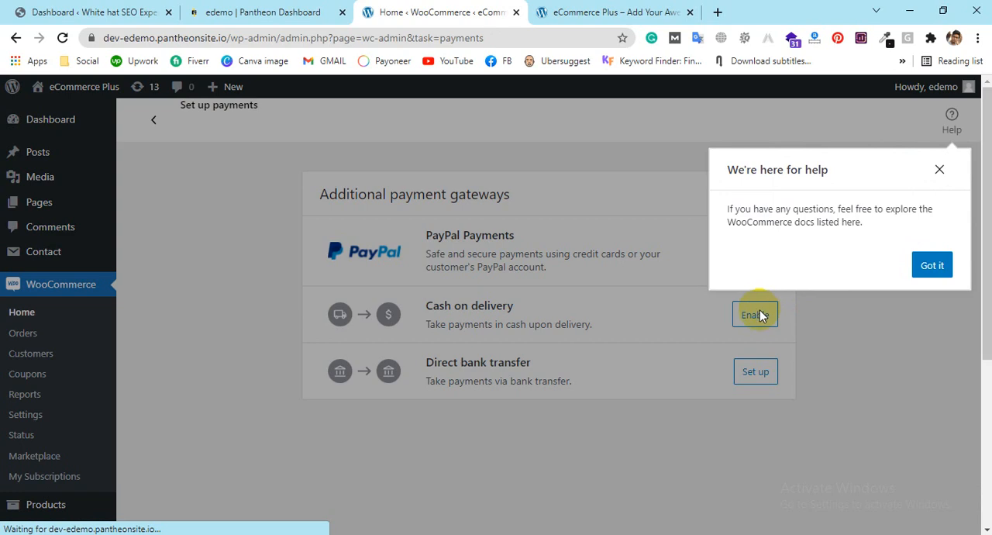
pyautogui.click(934, 265)
pyautogui.click(757, 316)
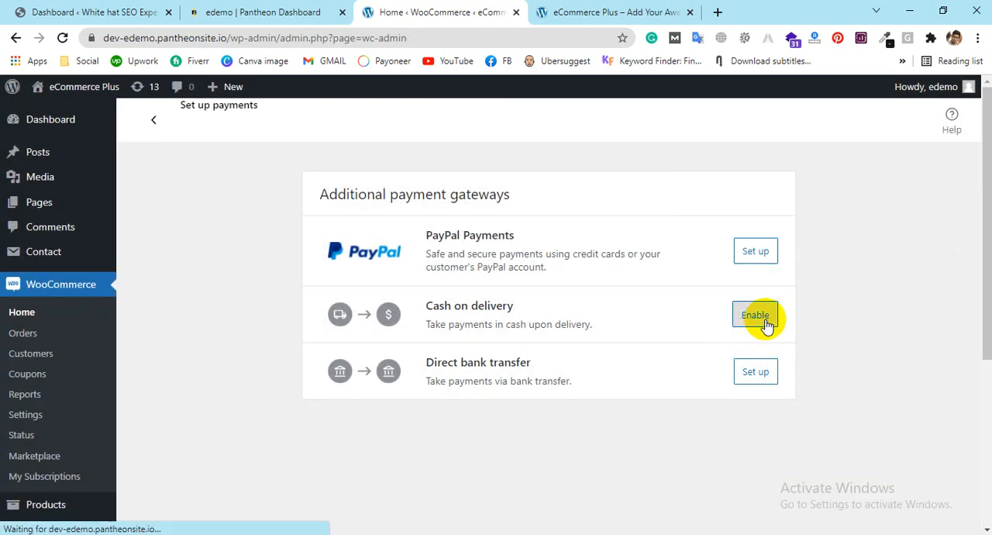
pyautogui.scroll(-1, 571, 297)
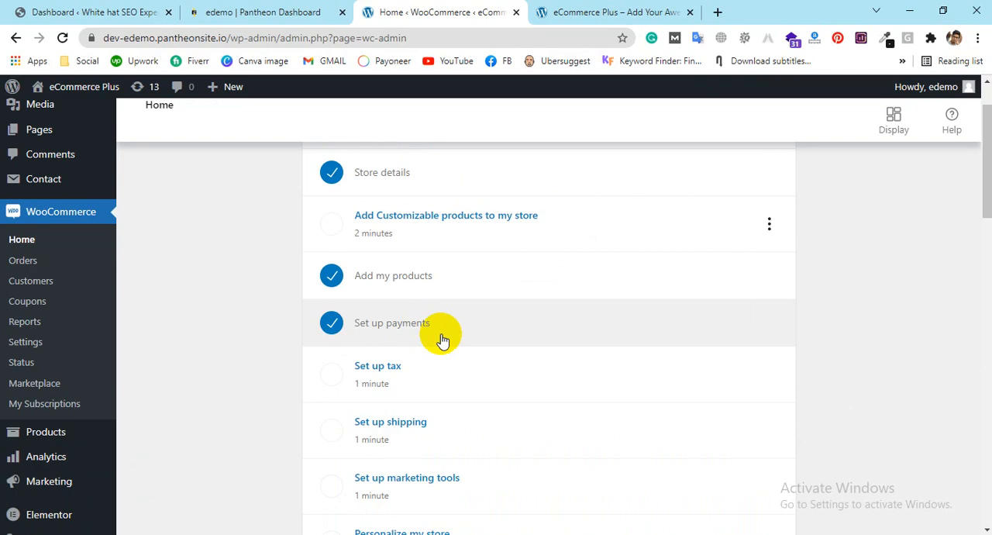
# Step: On the storefront page, add the Water goggles to the cart, view the cart and proceed to checkout
pyautogui.click(604, 12)
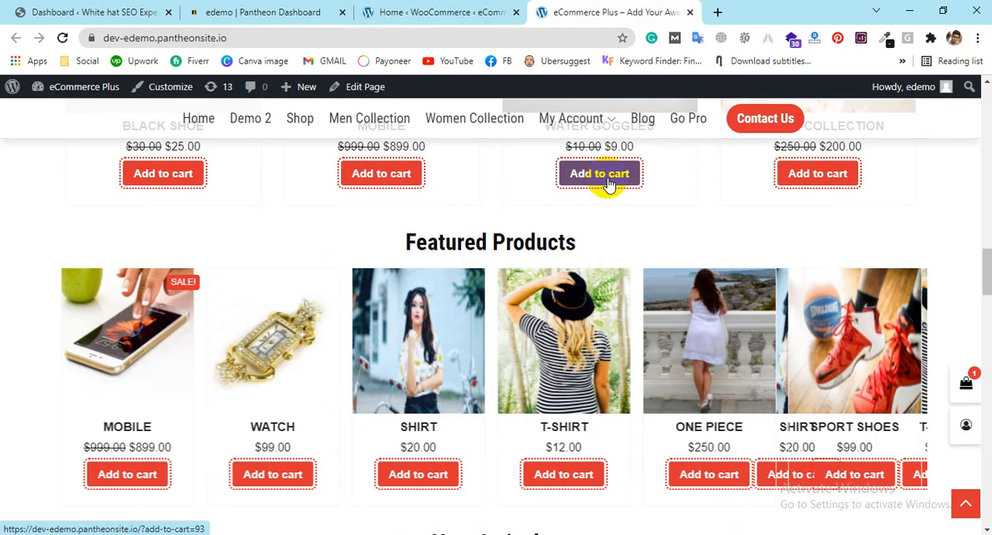
pyautogui.click(609, 177)
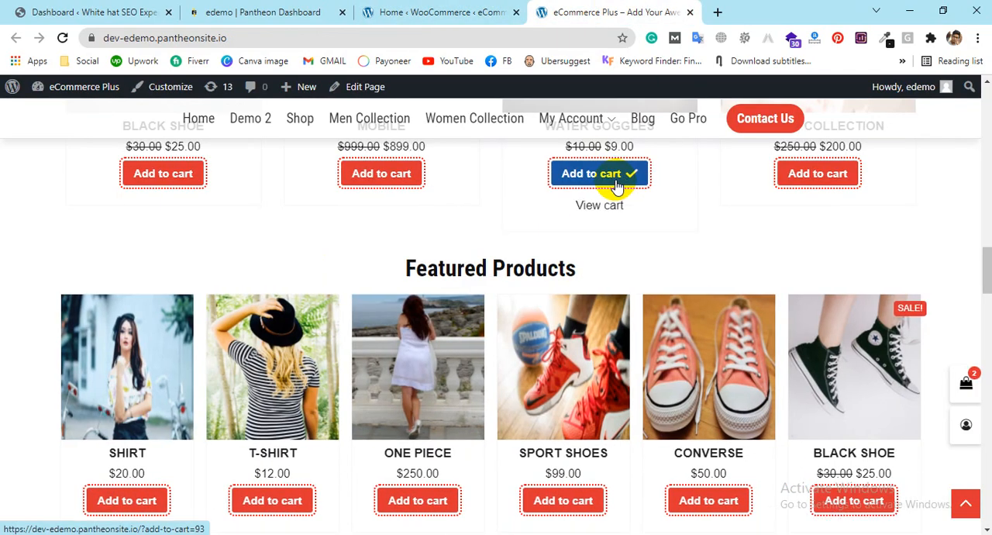
pyautogui.click(614, 207)
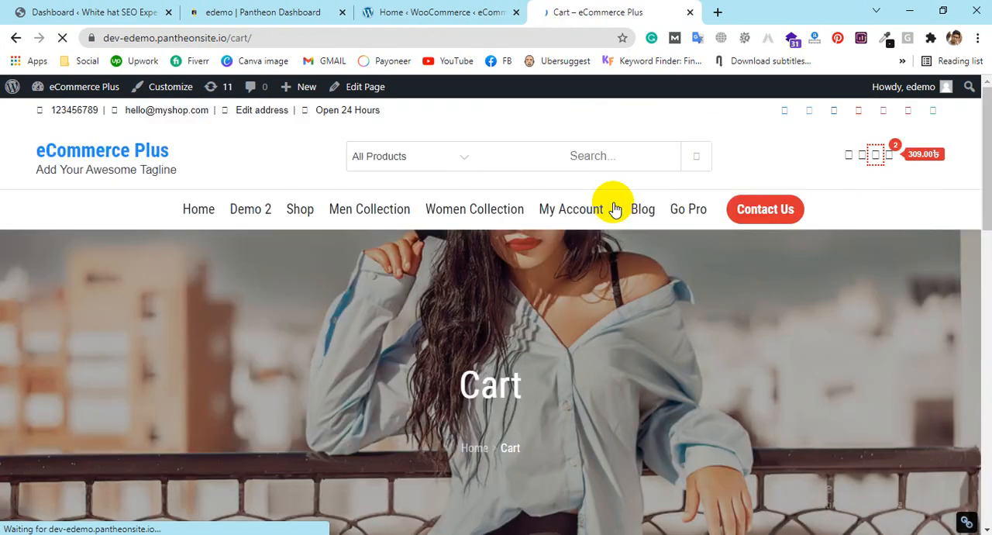
pyautogui.scroll(-4, 566, 300)
pyautogui.scroll(-3, 567, 300)
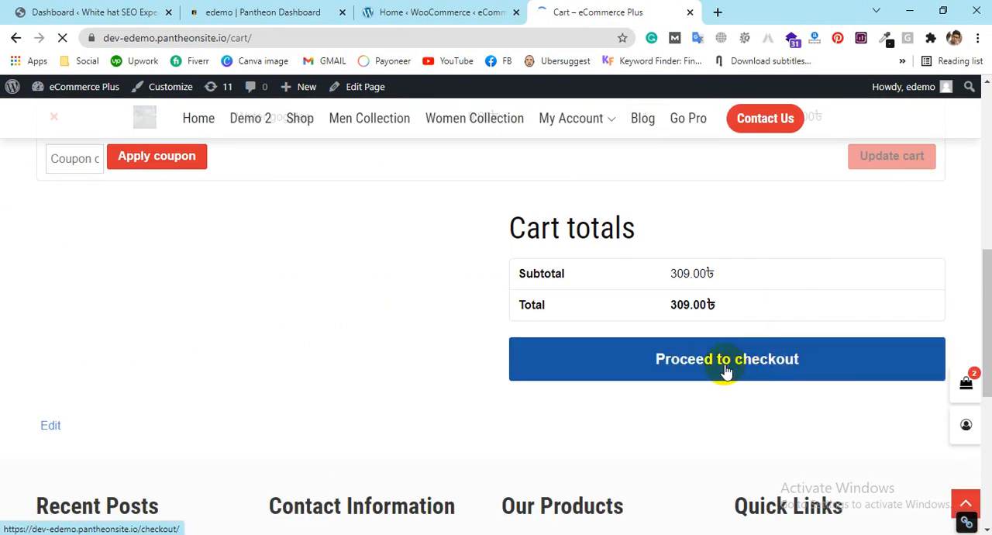
pyautogui.click(725, 372)
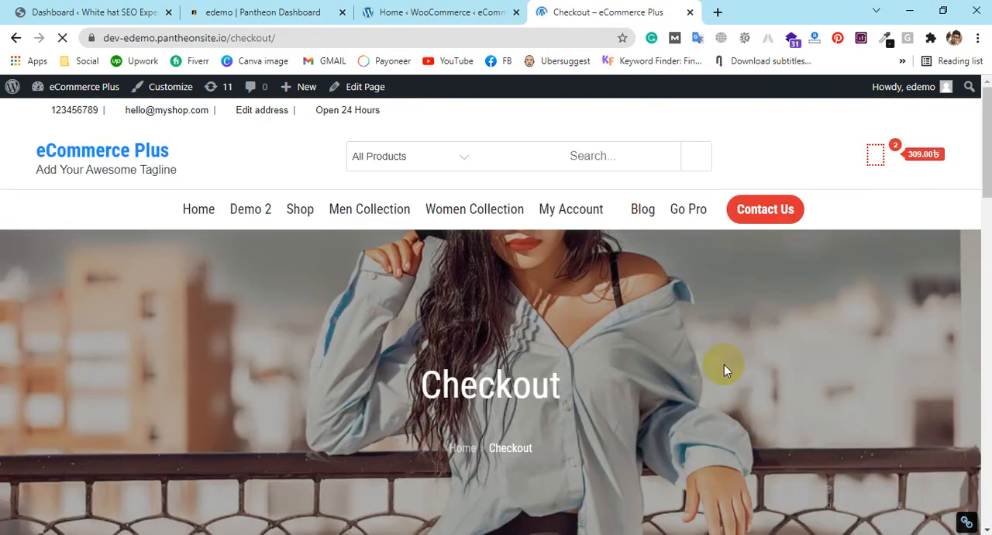
# Step: Try to fill in the customer's billing name and address from a saved browser address
pyautogui.scroll(-10, 724, 364)
pyautogui.click(185, 241)
pyautogui.click(162, 281)
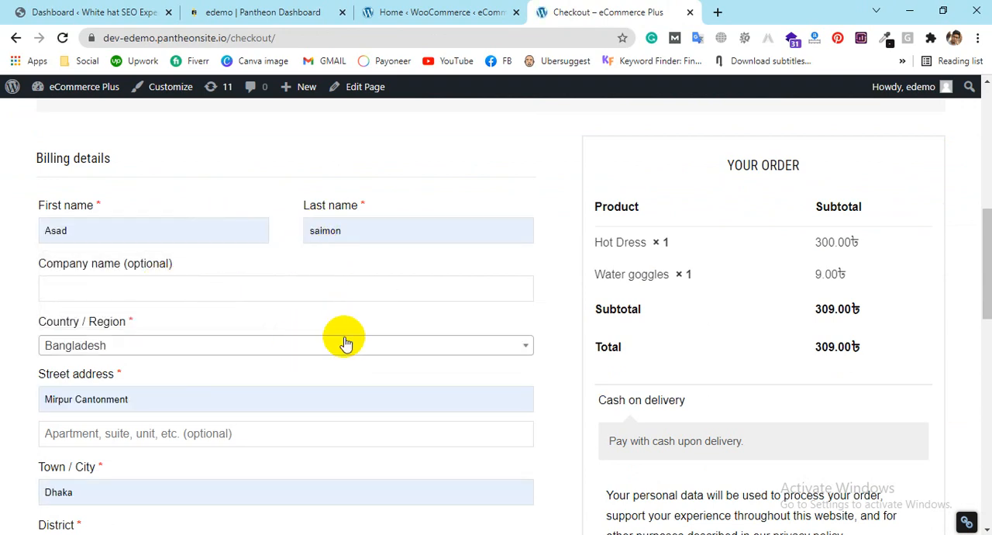
# Step: Enter the customer's postcode and phone number in the billing details and try to place the order
pyautogui.scroll(-3, 313, 345)
pyautogui.click(288, 334)
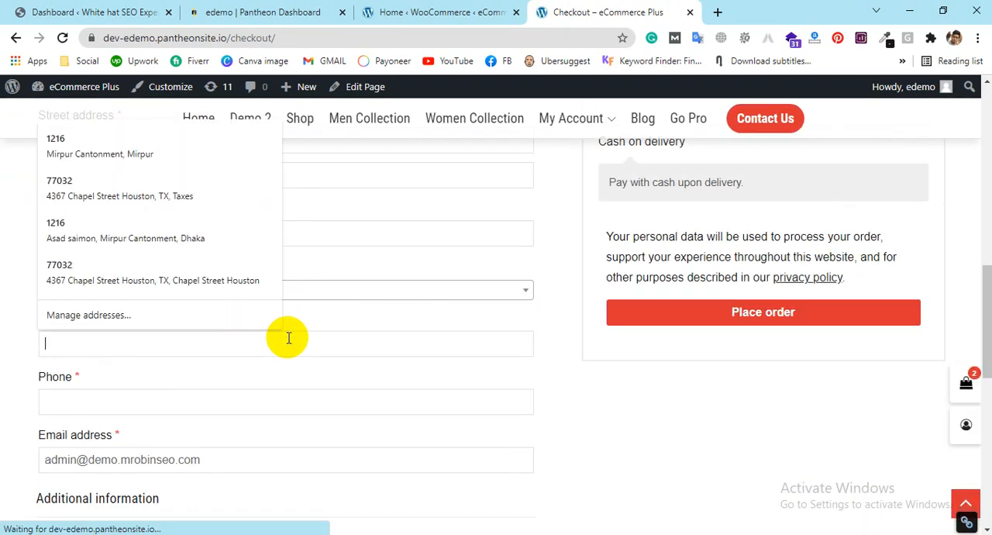
pyautogui.write('1211')
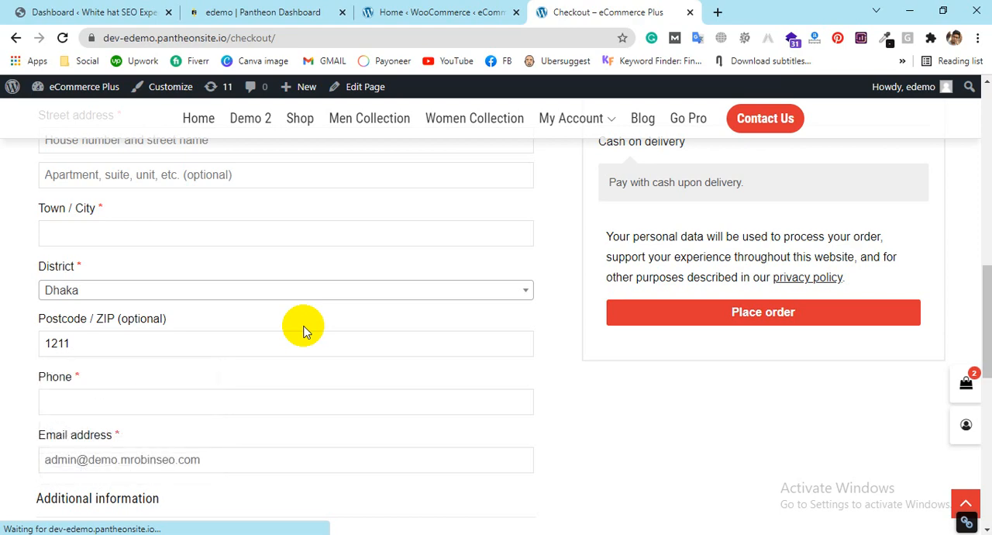
pyautogui.click(221, 391)
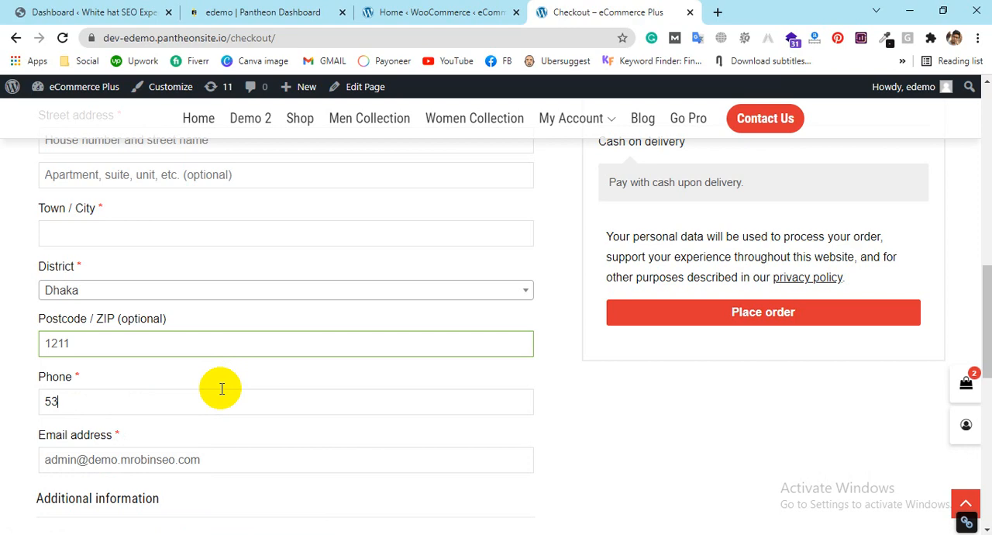
pyautogui.click(206, 457)
pyautogui.scroll(-2, 341, 415)
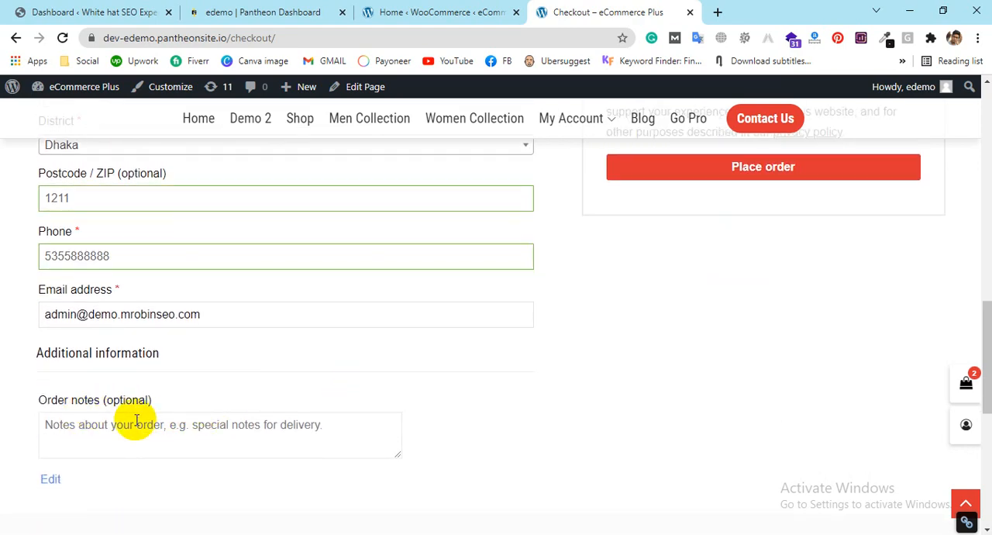
pyautogui.scroll(-1, 372, 441)
pyautogui.scroll(3, 419, 440)
pyautogui.click(731, 326)
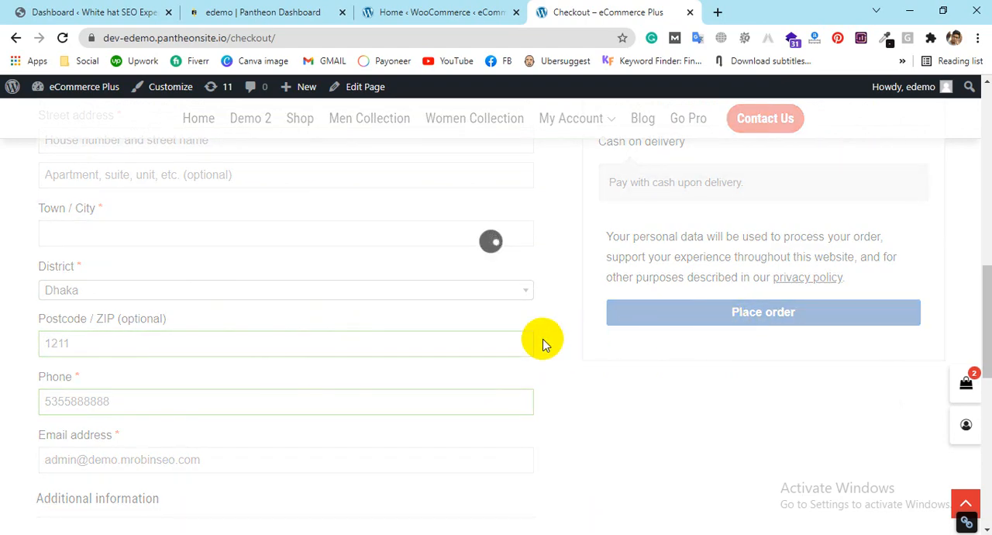
# Step: Fill in the missing billing name, street address and city from the saved address suggestion and place the order
pyautogui.click(170, 371)
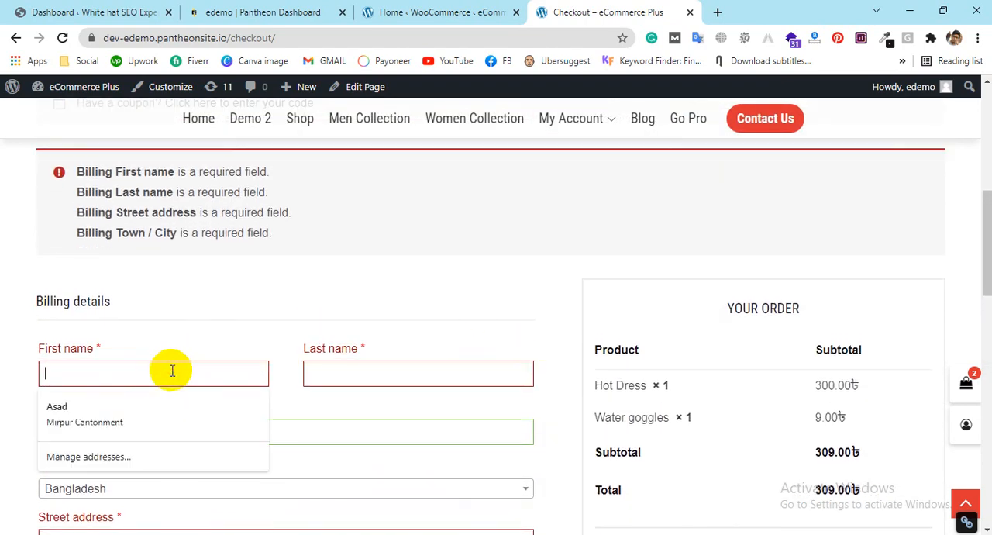
pyautogui.click(122, 402)
pyautogui.scroll(-5, 225, 349)
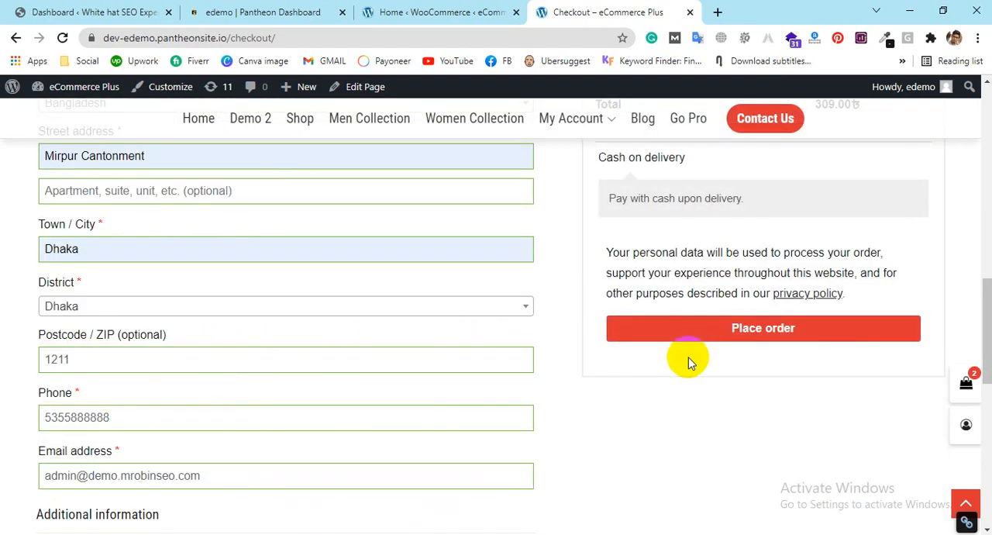
pyautogui.click(692, 333)
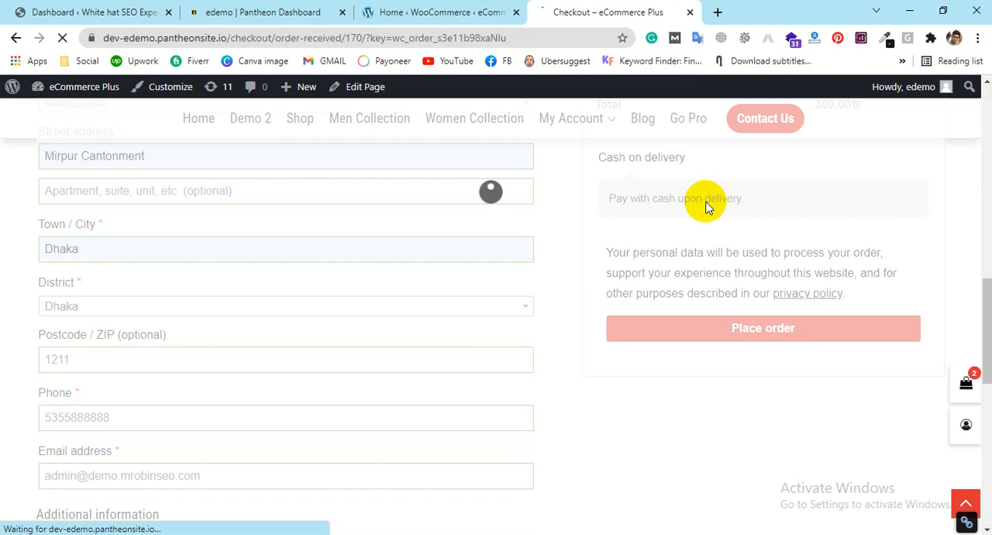
# Step: Review the order confirmation, including its payment method, order details, billing address and confirmation message
pyautogui.scroll(-10, 704, 206)
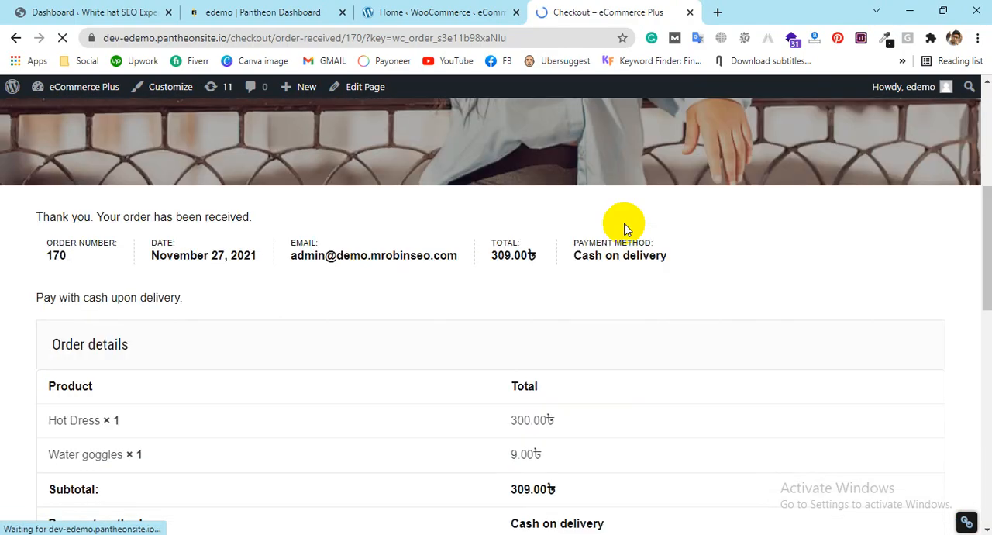
pyautogui.scroll(-6, 574, 224)
pyautogui.scroll(3, 536, 228)
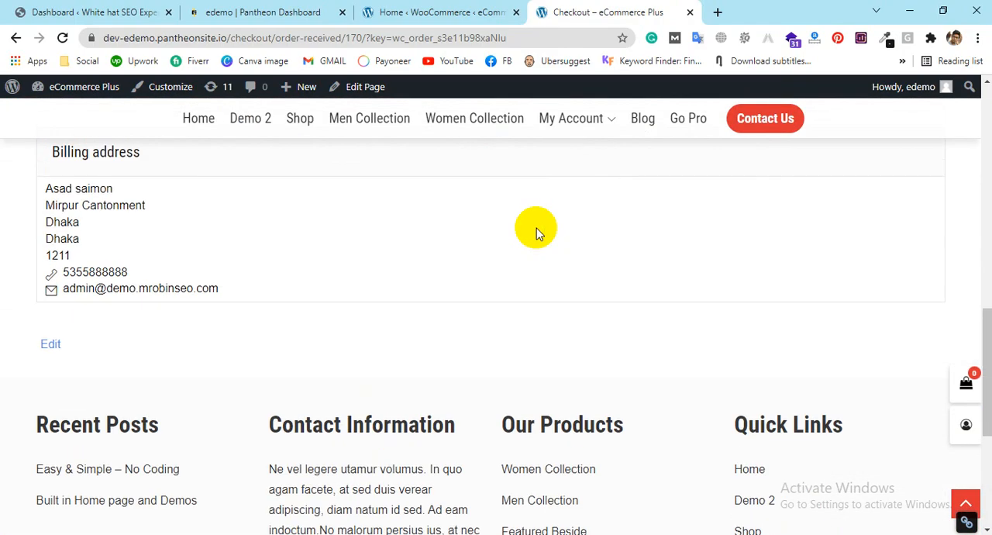
pyautogui.scroll(6, 90, 365)
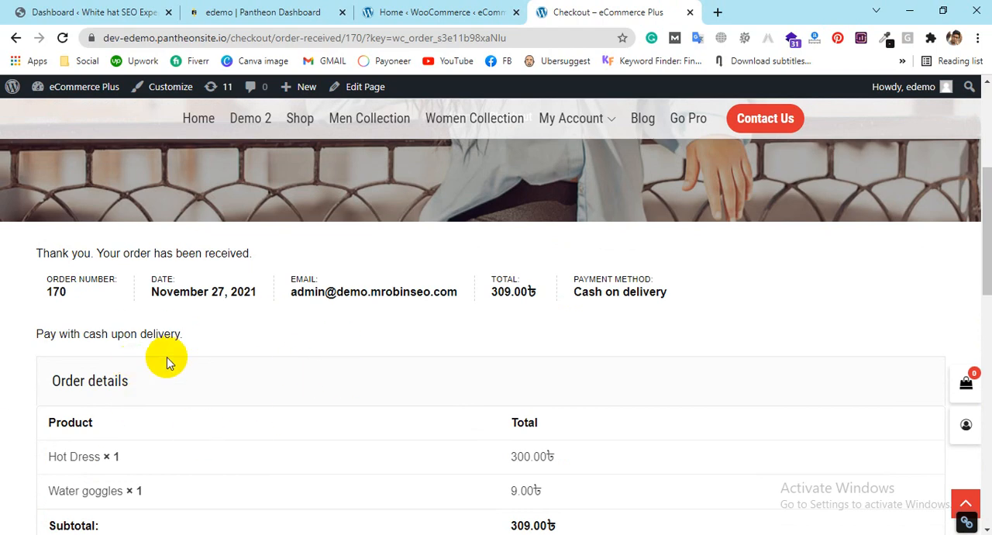
pyautogui.moveTo(259, 253); pyautogui.dragTo(29, 259)
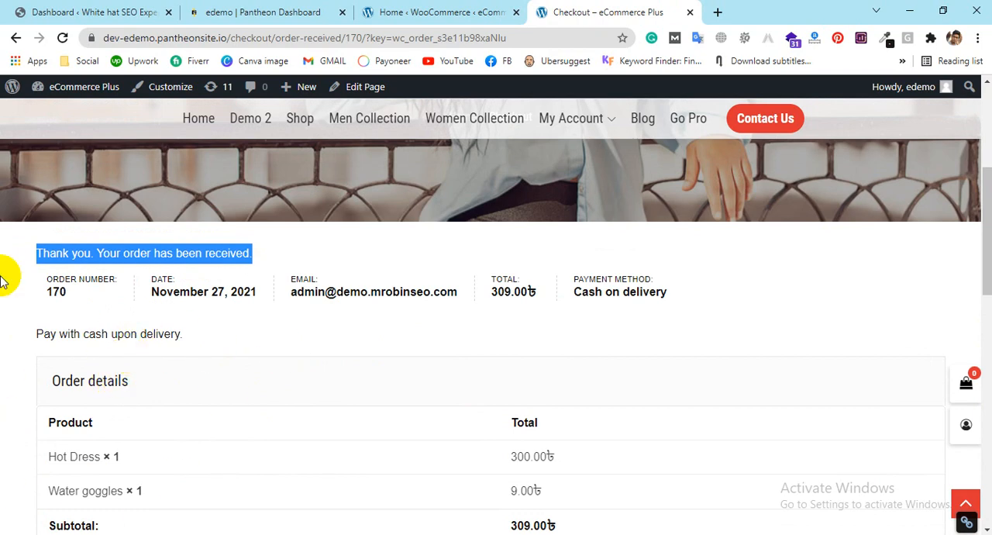
# Step: Open the WooCommerce orders list in a new browser tab and open the newly placed order's details
pyautogui.click(423, 11)
pyautogui.click(27, 262)
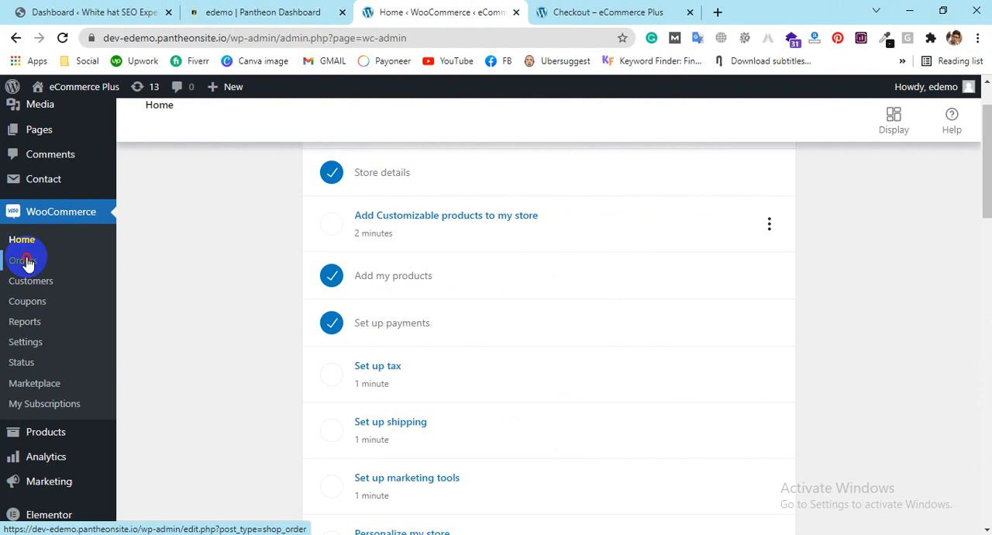
pyautogui.middleClick(27, 262)
pyautogui.click(709, 9)
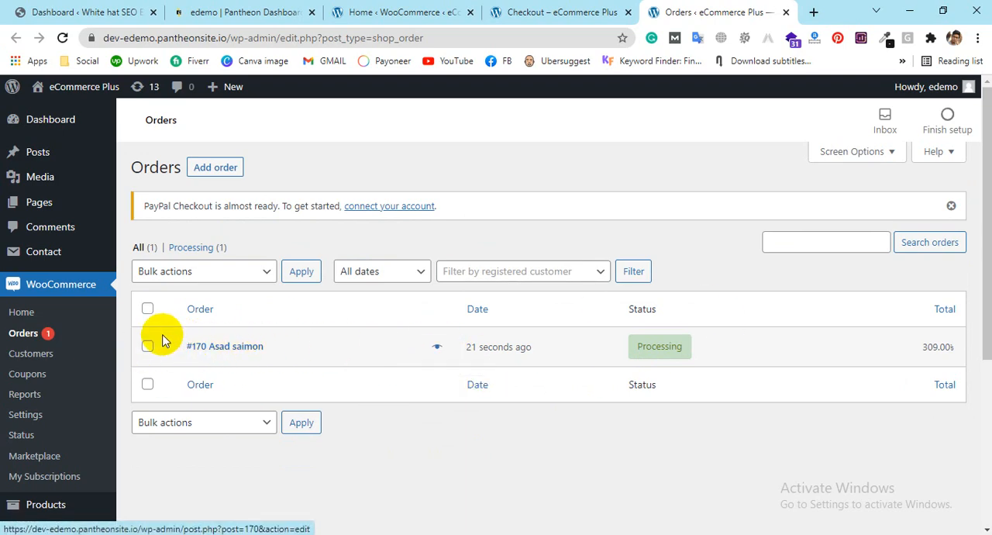
pyautogui.click(649, 357)
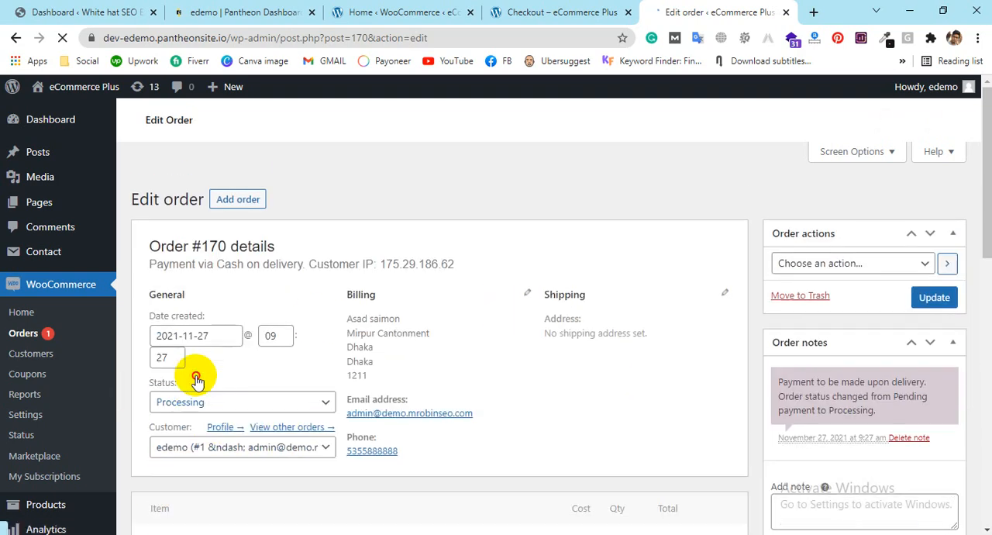
# Step: Review the order's details and look through the statuses it can be given
pyautogui.scroll(-1, 209, 380)
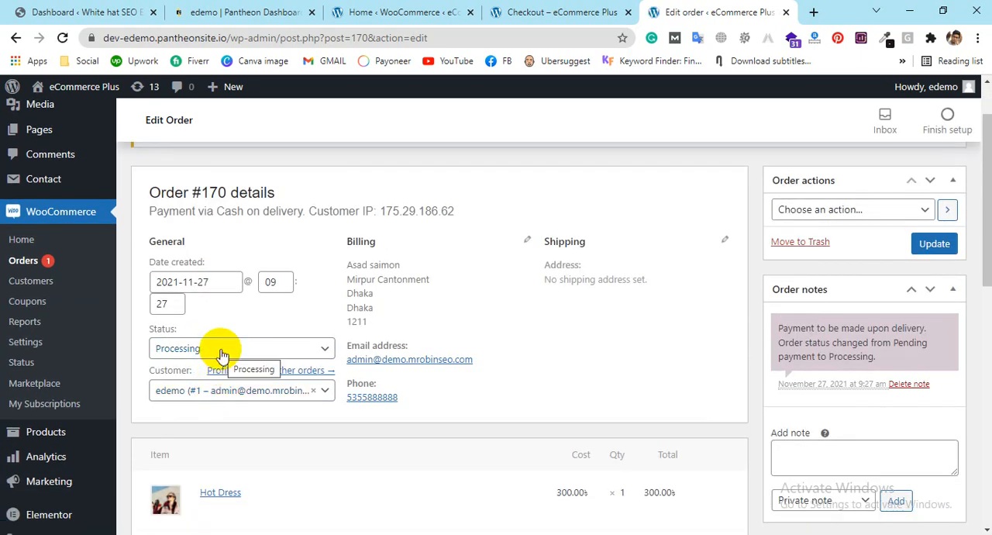
pyautogui.click(221, 353)
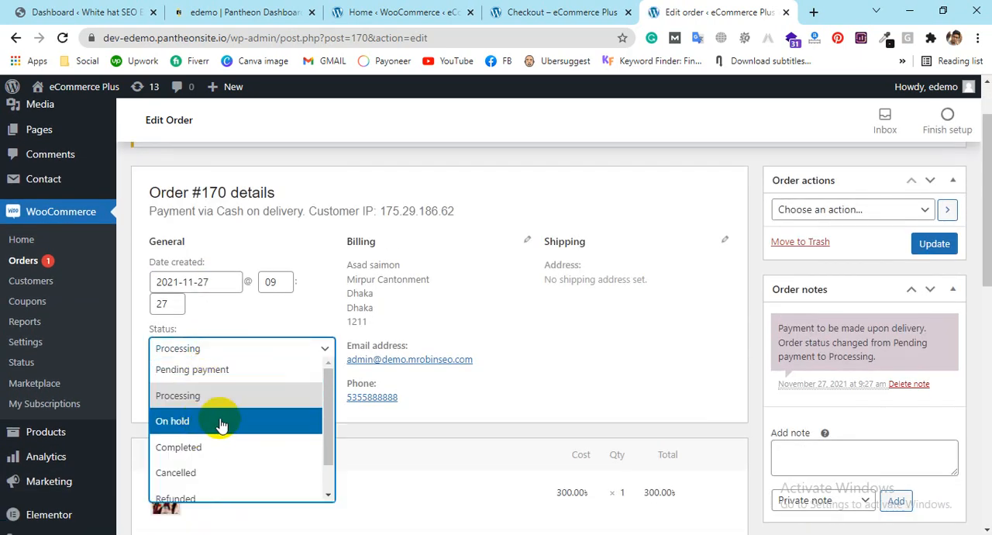
pyautogui.scroll(-1, 200, 461)
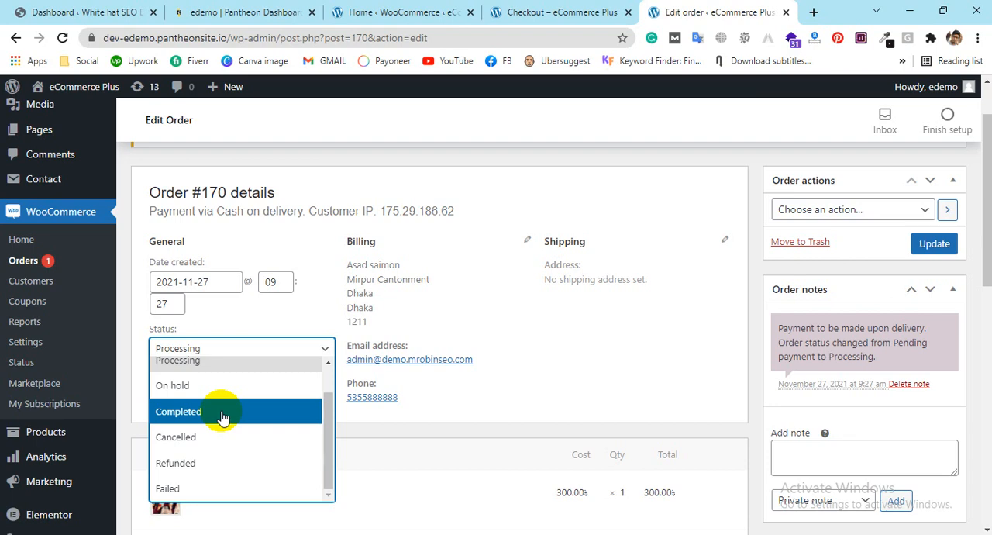
# Step: View the store's payment gateways and the bank details form for Direct bank transfer, then return to the setup checklist
pyautogui.click(558, 12)
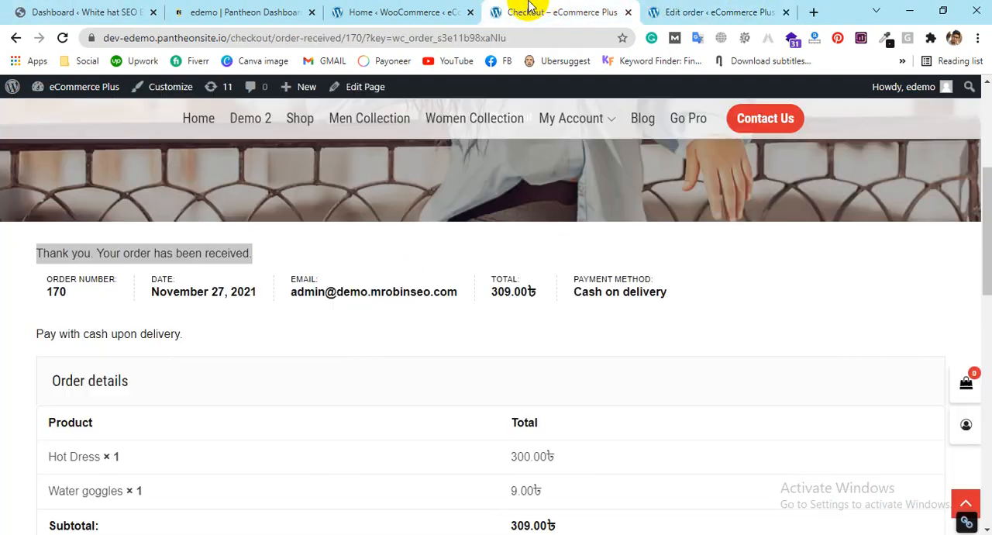
pyautogui.click(411, 11)
pyautogui.click(415, 327)
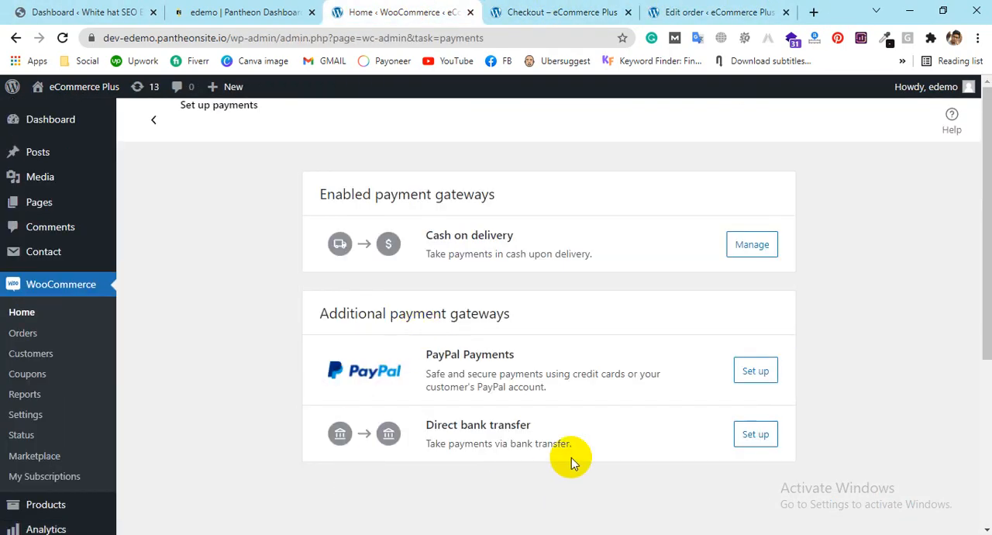
pyautogui.click(758, 438)
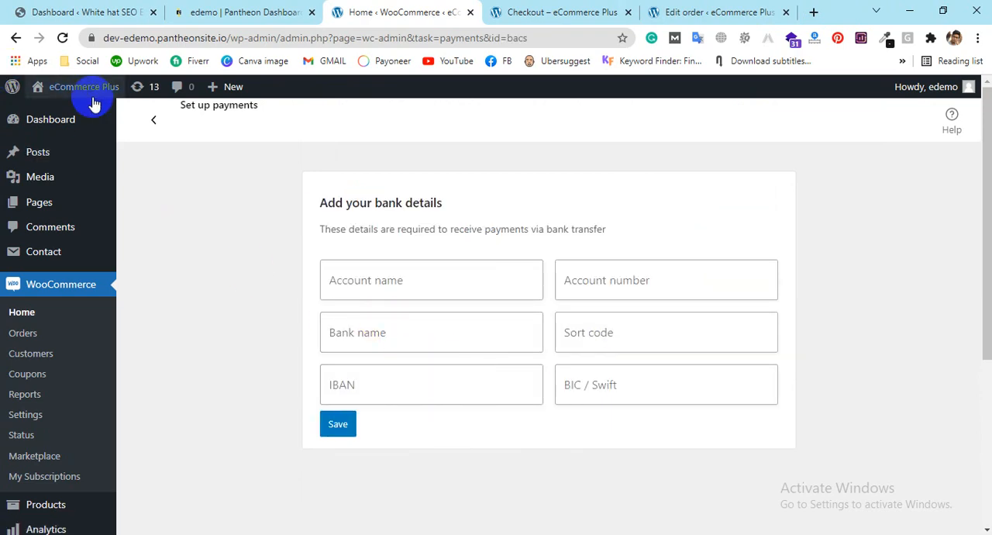
pyautogui.click(155, 121)
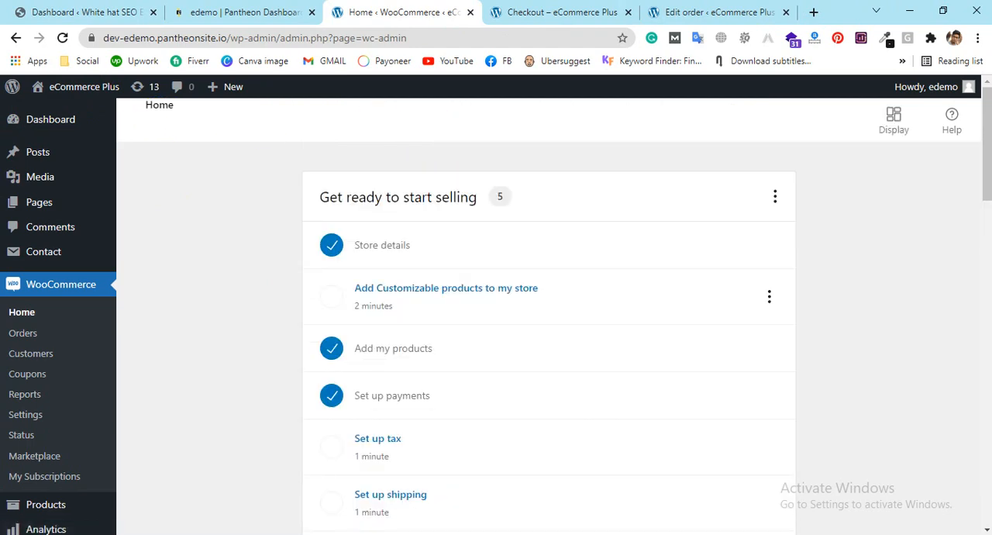
# Step: Search the web for "SSL commercez" in a new browser tab and open the SSLCOMMERZ home page
pyautogui.click(813, 12)
pyautogui.write('SSl')
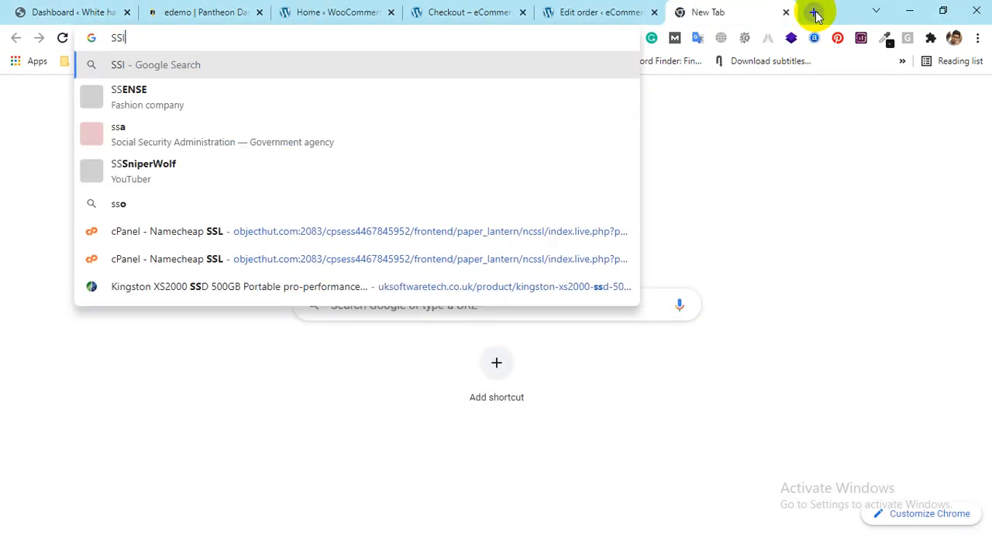
pyautogui.press('BackSpace')
pyautogui.write('L com')
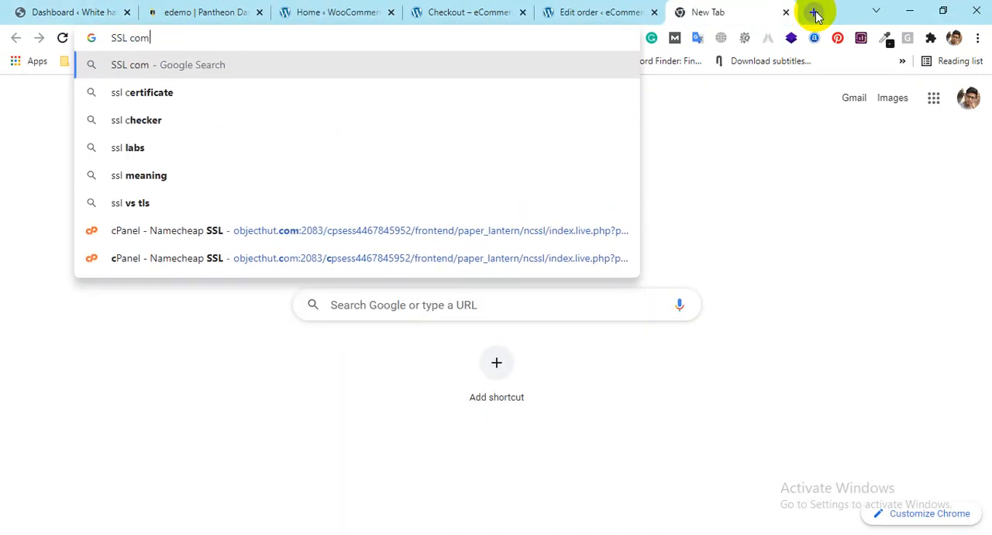
pyautogui.write('mer')
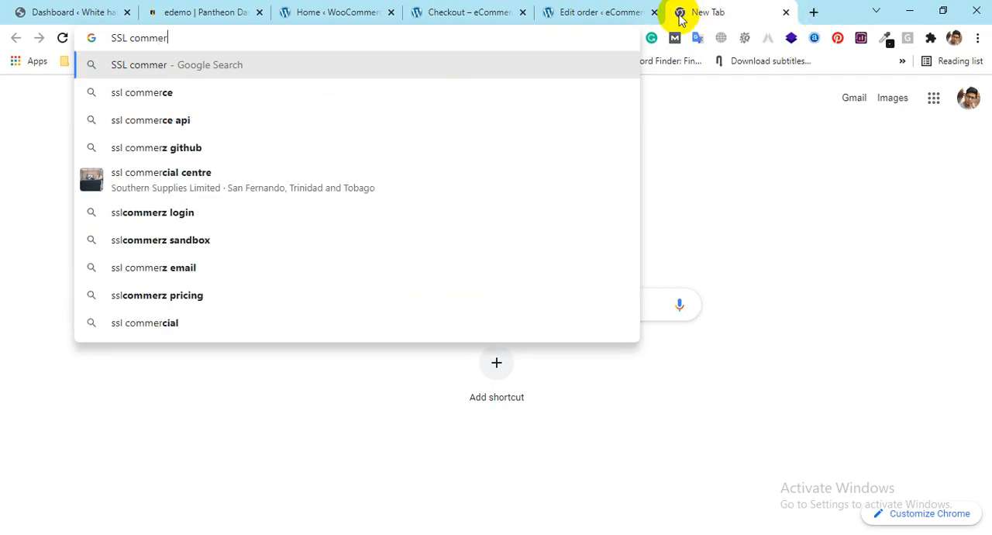
pyautogui.write('cez')
pyautogui.press('Return')
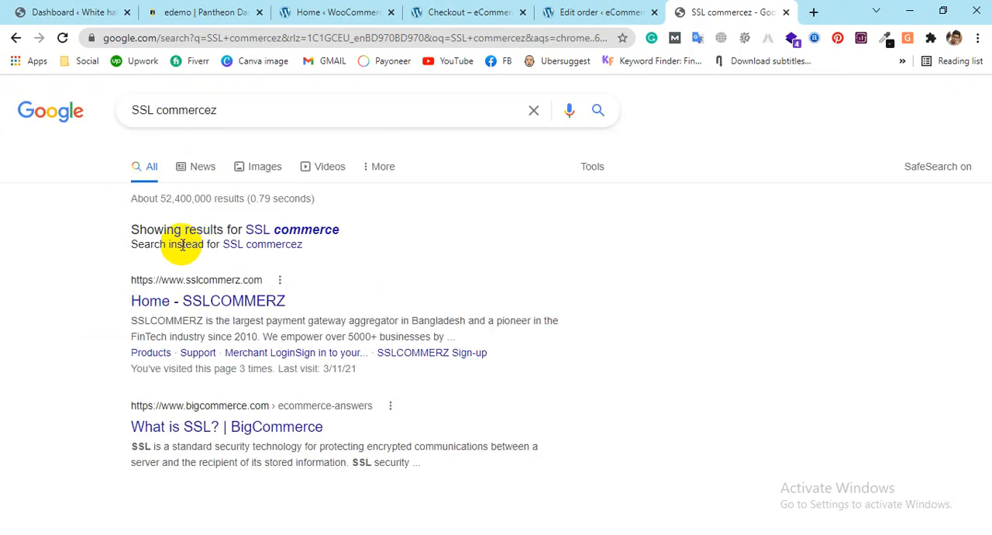
pyautogui.click(197, 310)
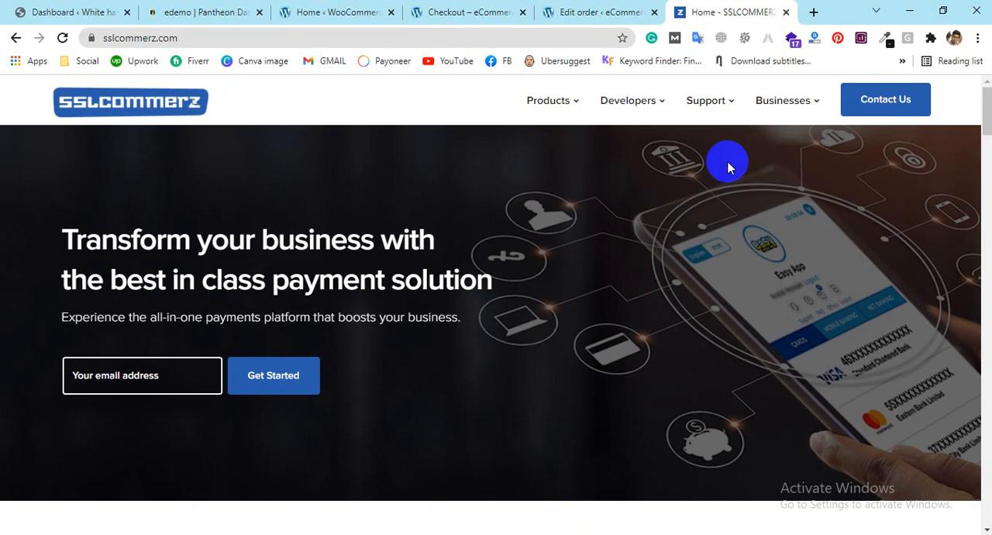
# Step: Look over the support and business options offered on the SSLCOMMERZ site, including merchant login and registration
pyautogui.moveTo(576, 106)
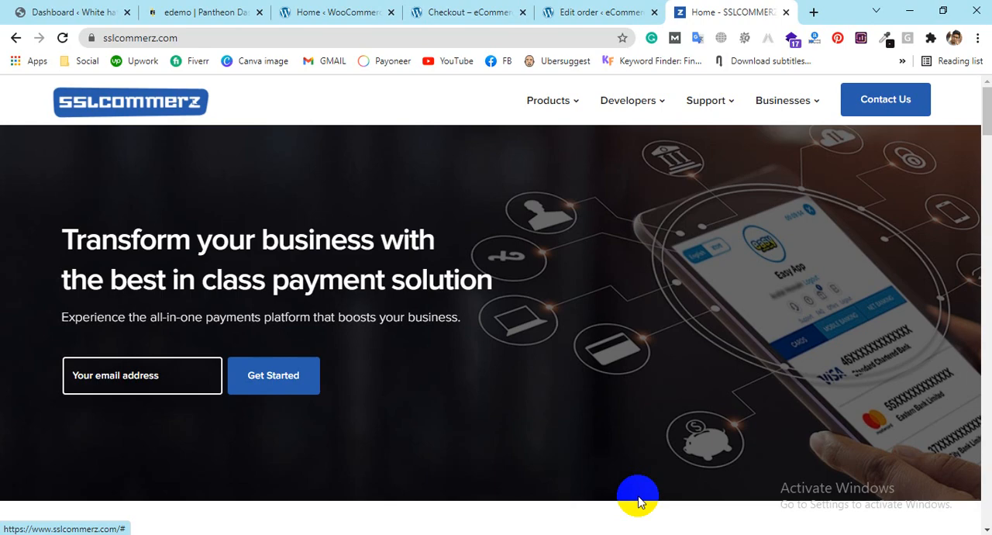
pyautogui.click(446, 8)
pyautogui.click(729, 11)
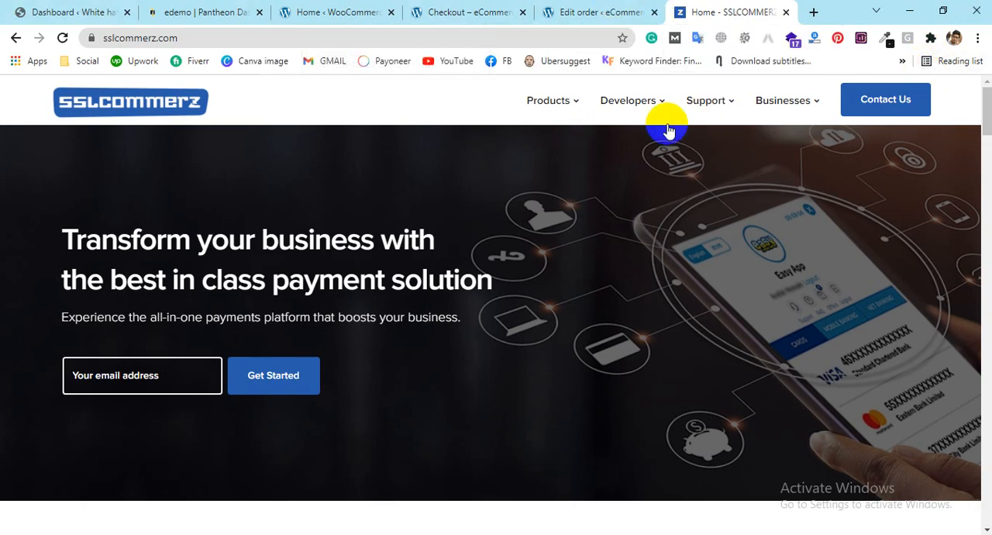
pyautogui.moveTo(705, 110)
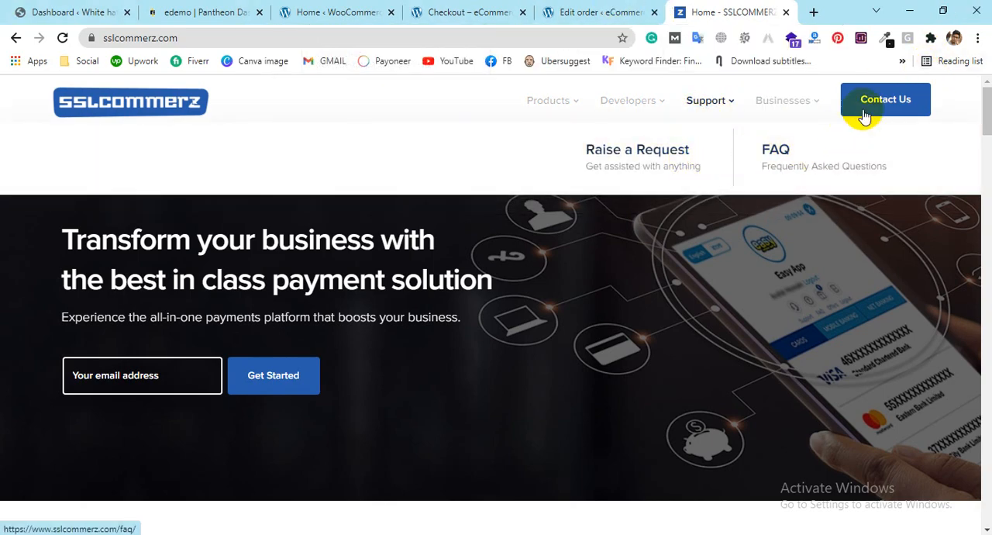
pyautogui.moveTo(753, 104)
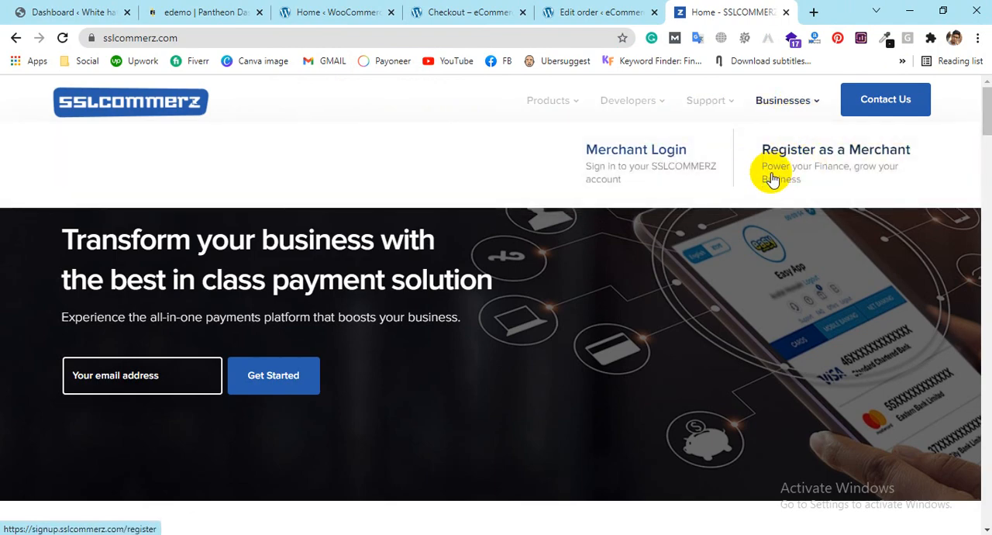
# Step: Open SSLCOMMERZ's Payment Gateway product page and examine its integration, checkout, API documentation, dashboard and currency sections
pyautogui.moveTo(564, 104)
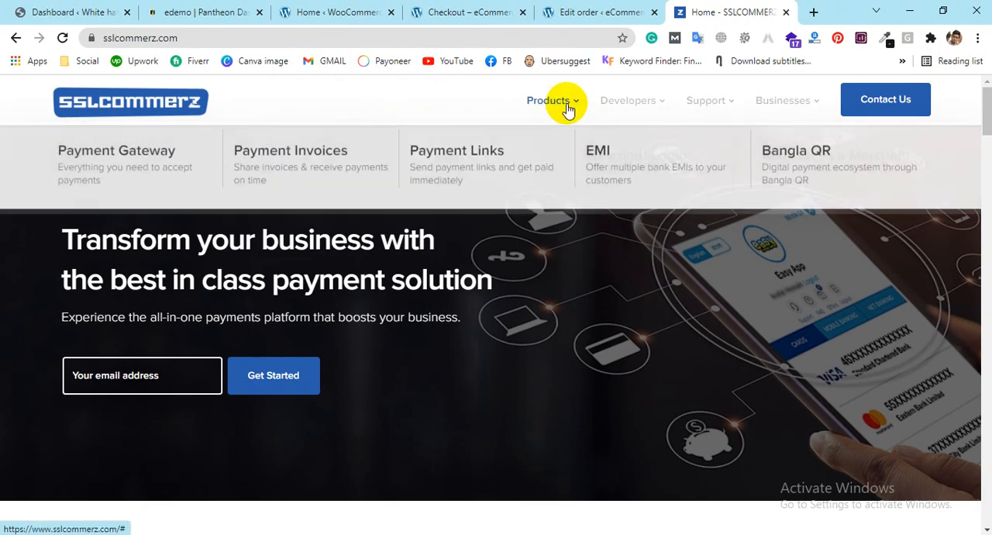
pyautogui.click(160, 150)
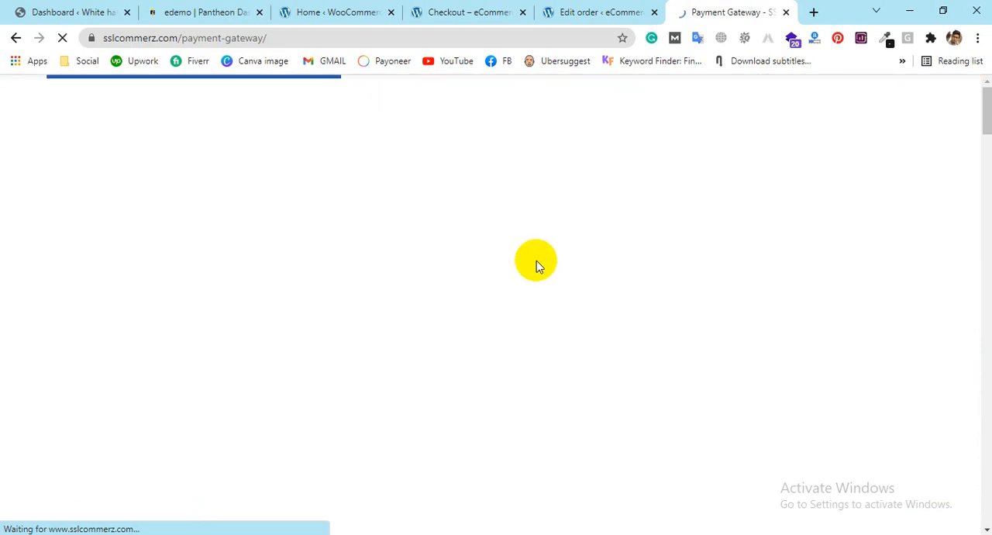
pyautogui.scroll(-7, 537, 261)
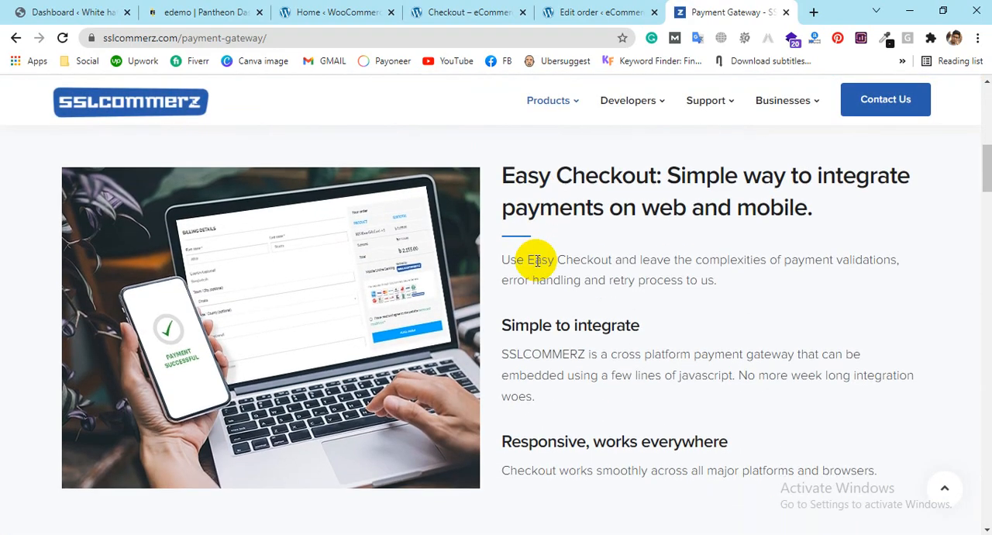
pyautogui.scroll(4, 537, 260)
pyautogui.scroll(-10, 536, 260)
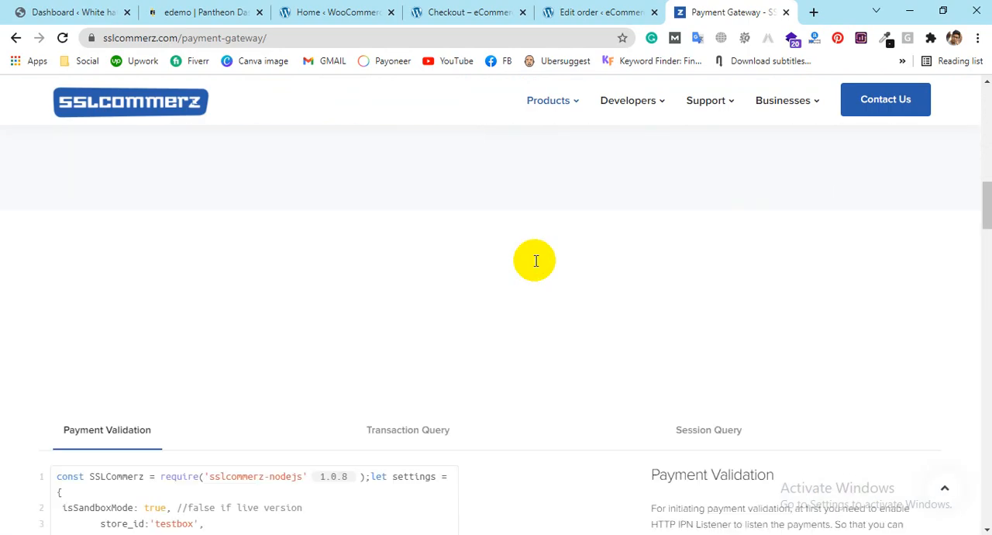
pyautogui.scroll(-4, 501, 269)
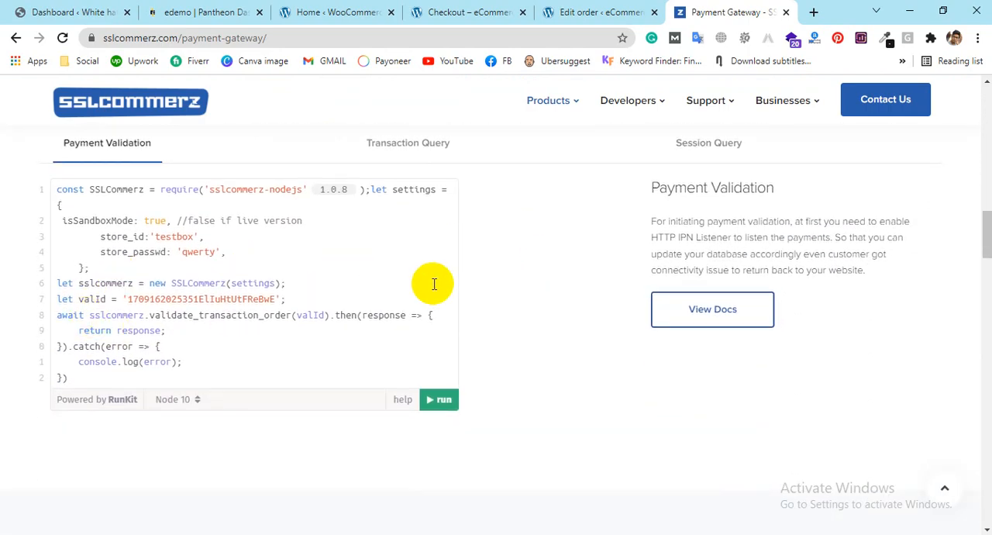
pyautogui.scroll(-3, 505, 278)
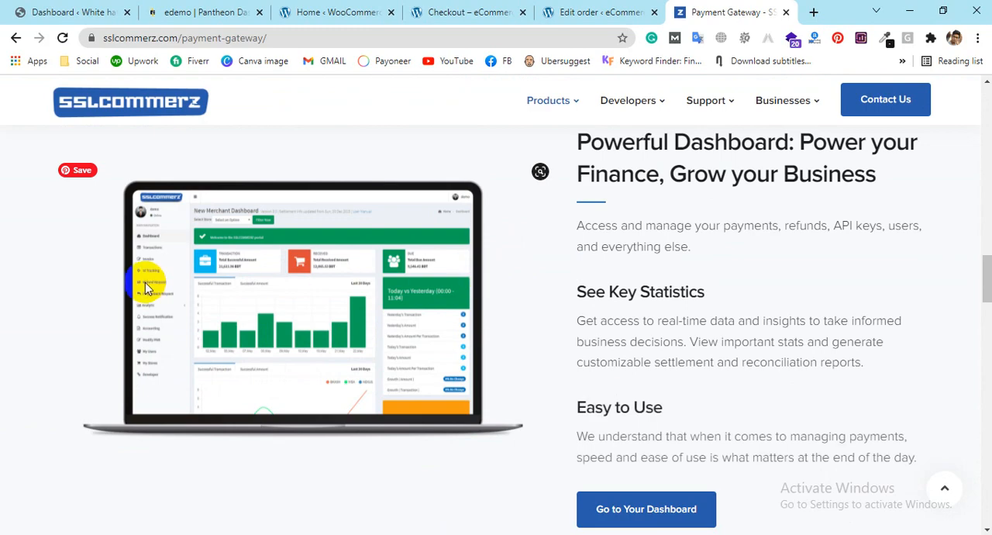
pyautogui.scroll(-1, 657, 276)
pyautogui.scroll(-10, 657, 276)
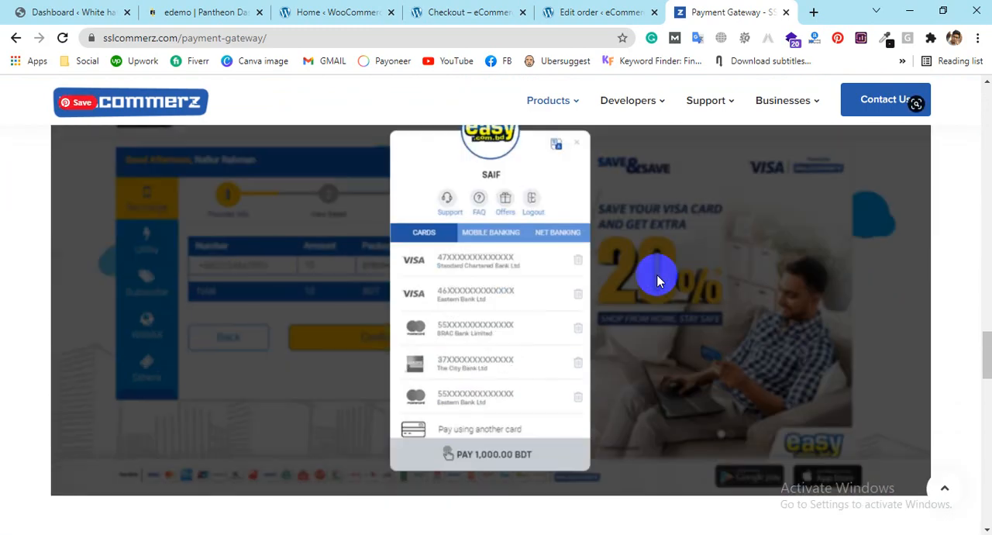
pyautogui.scroll(-10, 657, 279)
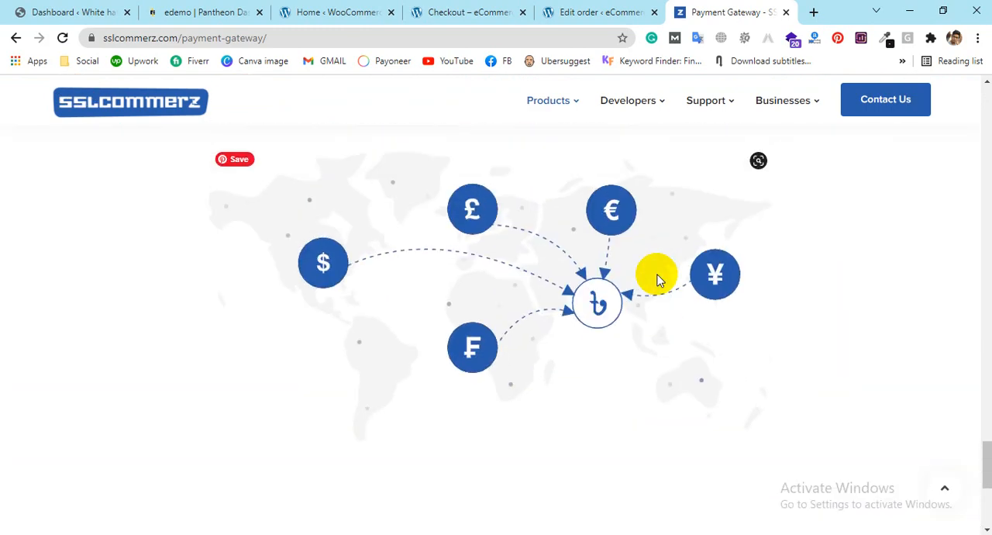
pyautogui.scroll(5, 658, 274)
pyautogui.scroll(-5, 657, 274)
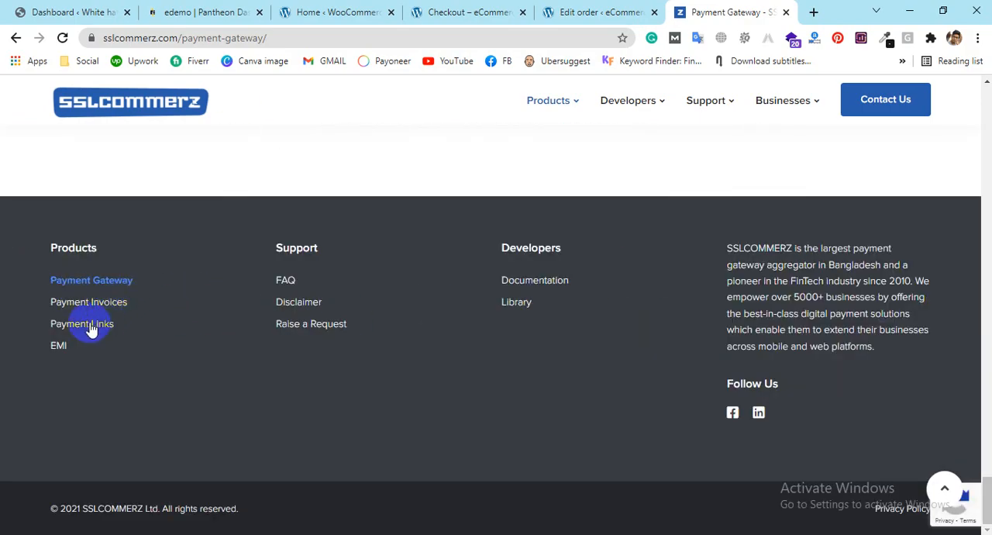
pyautogui.scroll(10, 797, 293)
pyautogui.scroll(15, 795, 288)
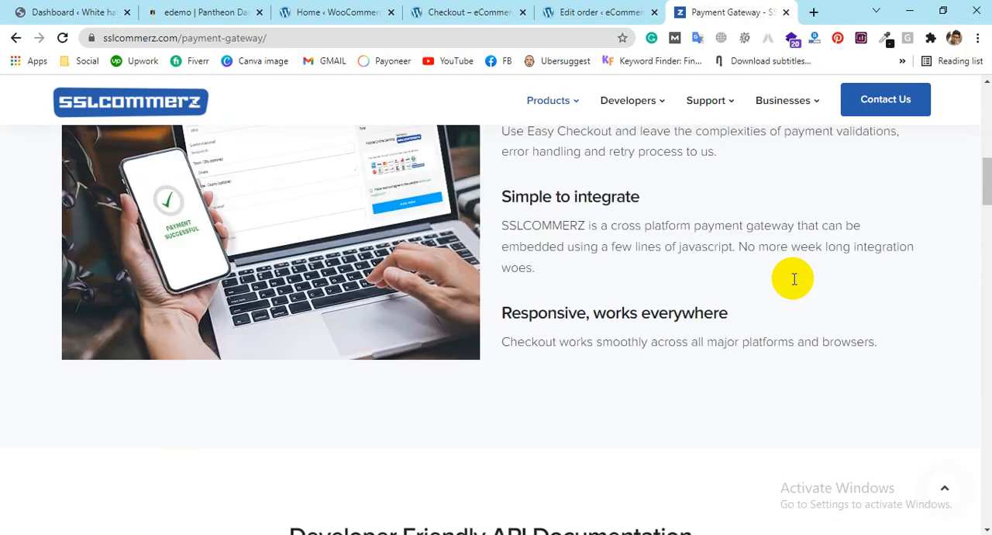
pyautogui.scroll(-8, 725, 303)
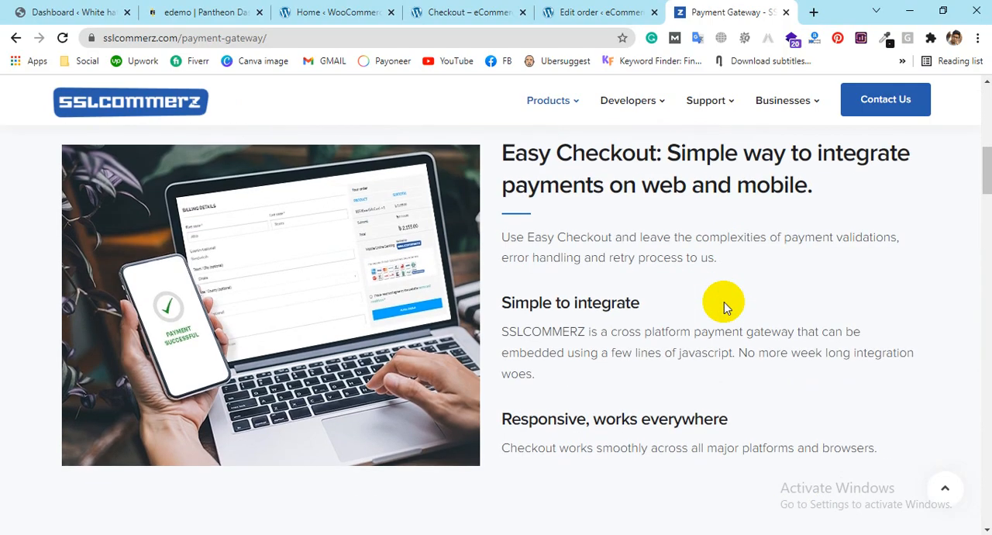
pyautogui.scroll(4, 724, 301)
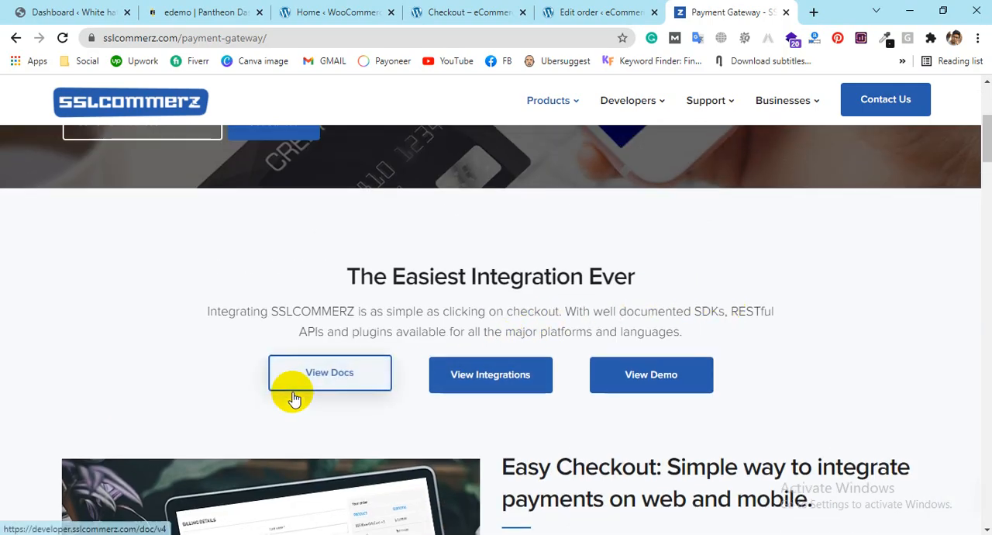
pyautogui.scroll(-5, 727, 342)
pyautogui.scroll(9, 720, 344)
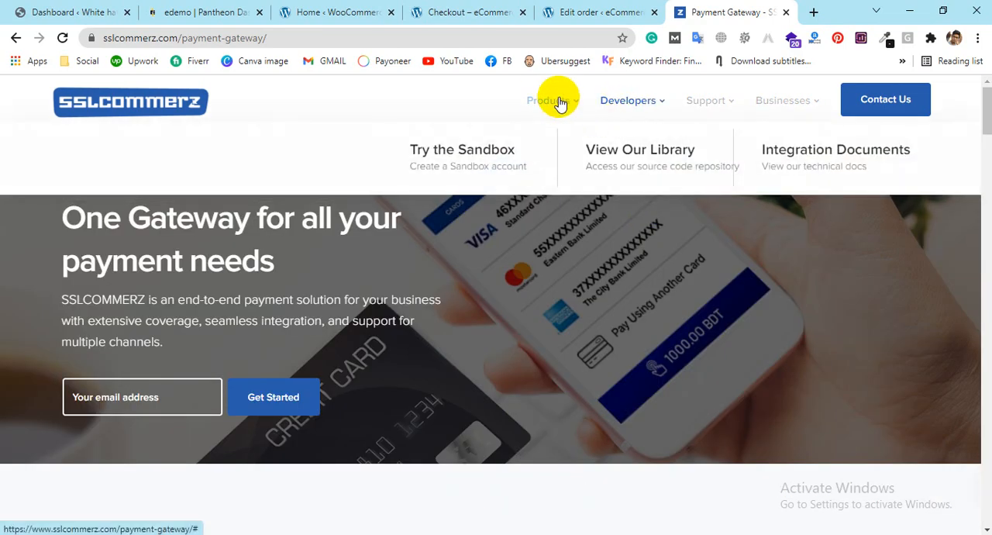
# Step: Open the SSLCOMMERZ support FAQ page and return to the site's home page
pyautogui.moveTo(542, 97)
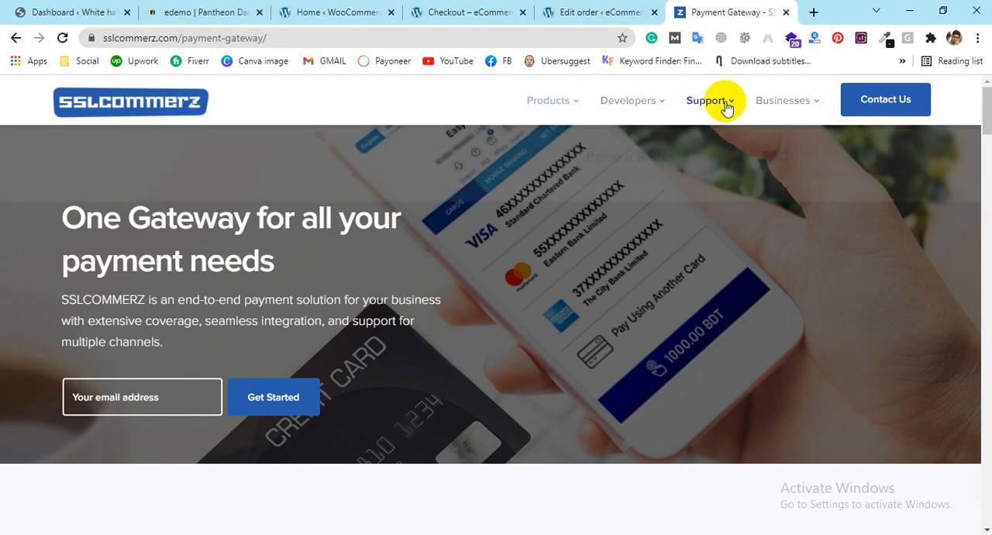
pyautogui.click(772, 172)
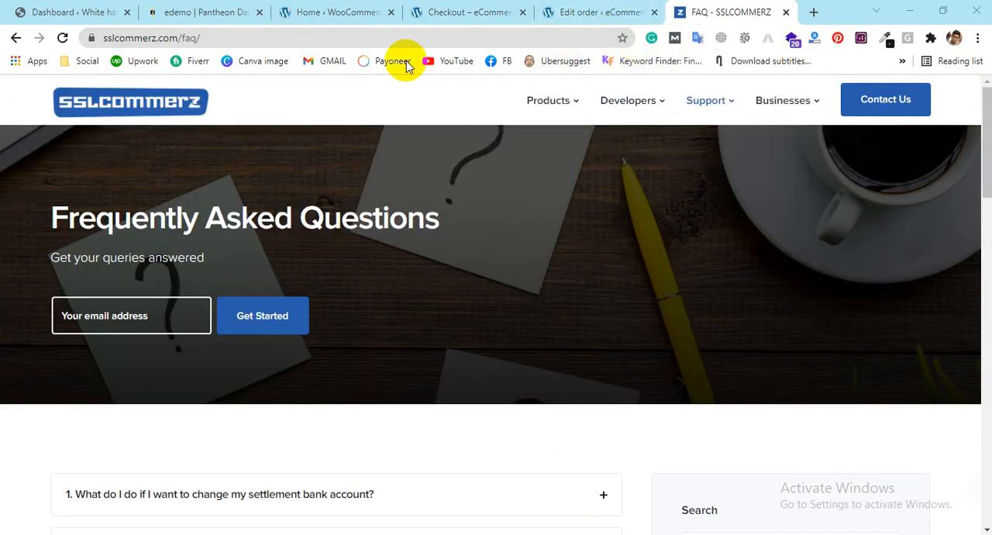
pyautogui.click(141, 104)
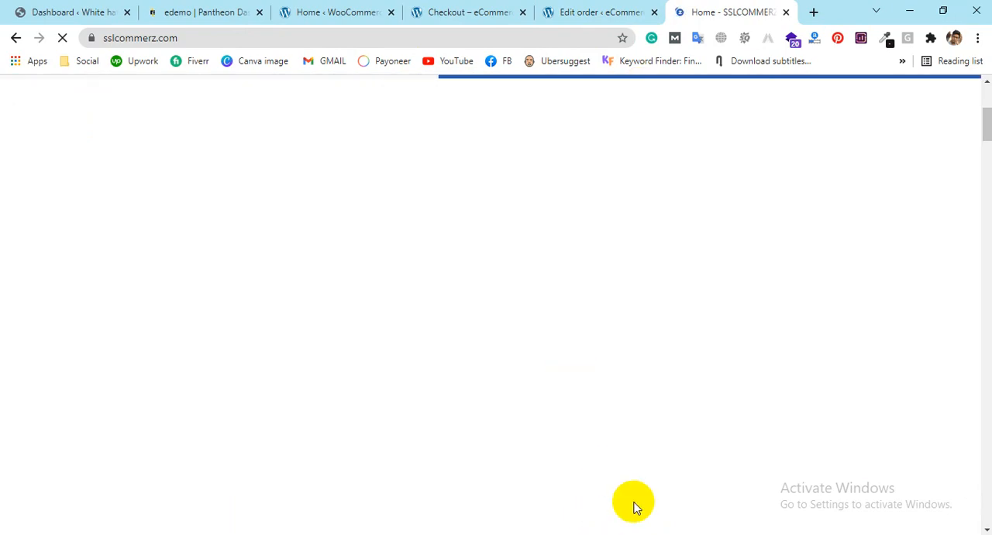
# Step: Return to the WooCommerce setup checklist and open the tax rate configuration from the Set up tax task
pyautogui.scroll(-10, 564, 275)
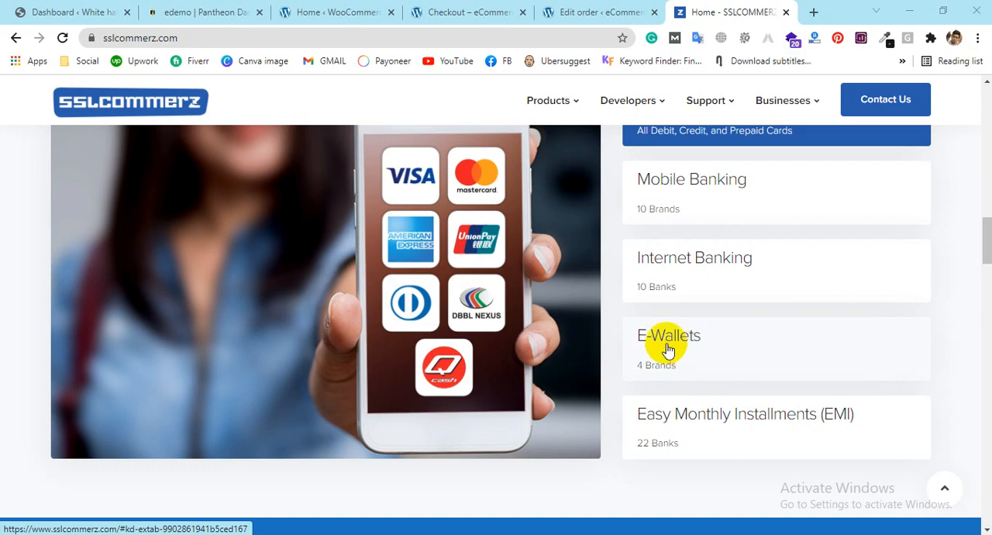
pyautogui.click(434, 12)
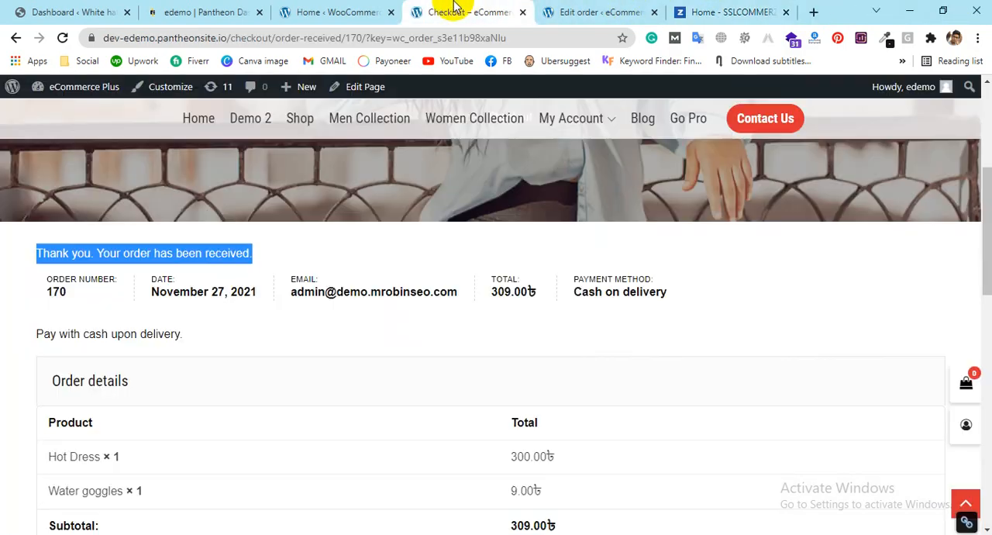
pyautogui.click(341, 11)
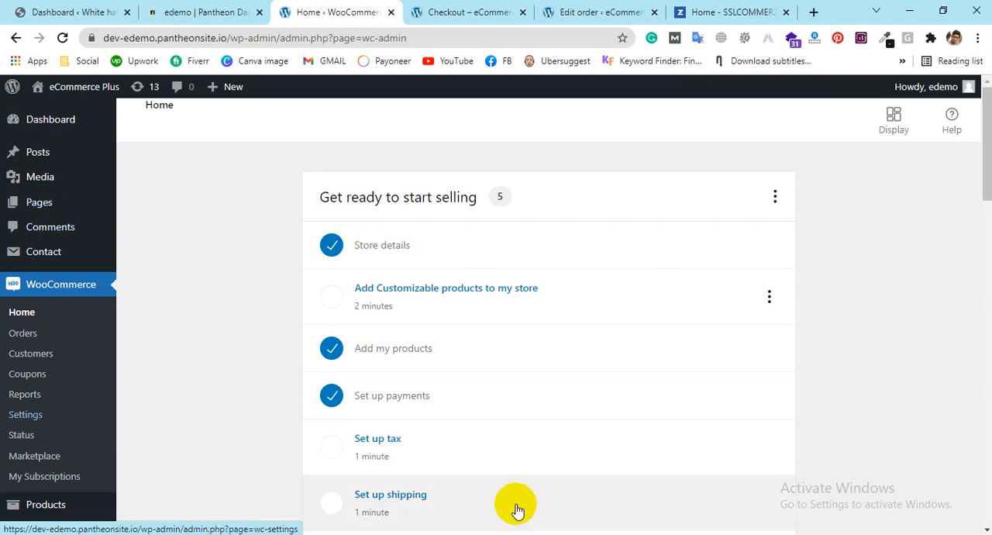
pyautogui.scroll(-1, 564, 373)
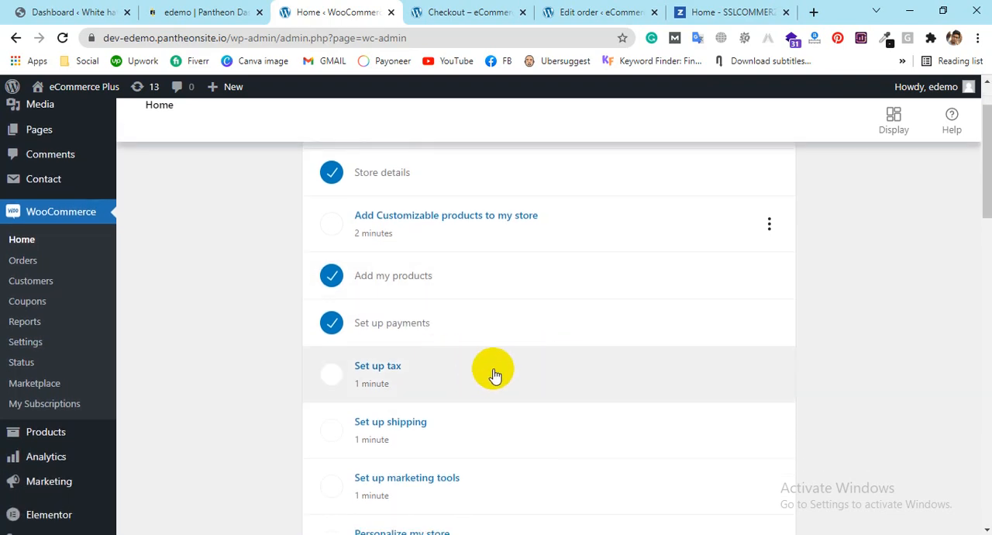
pyautogui.click(539, 379)
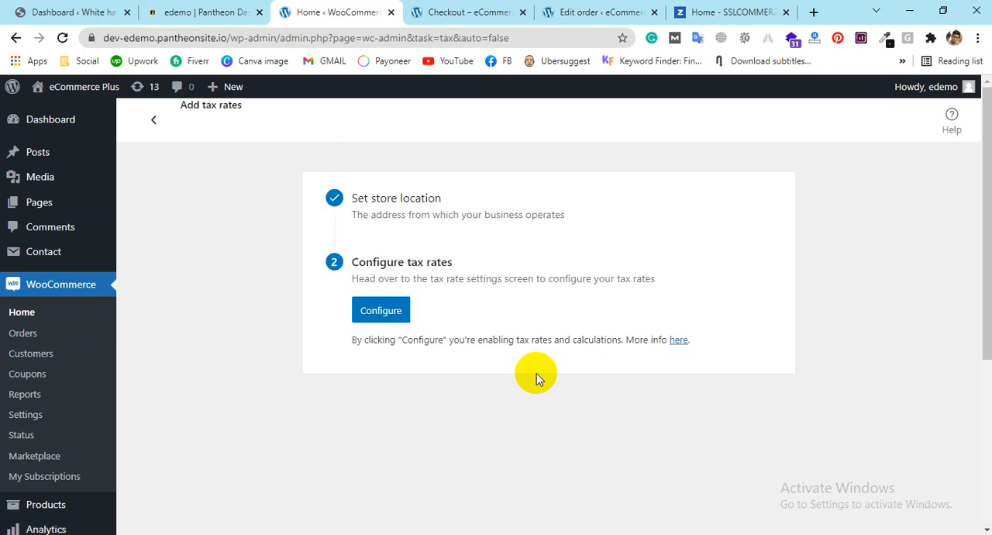
pyautogui.click(378, 316)
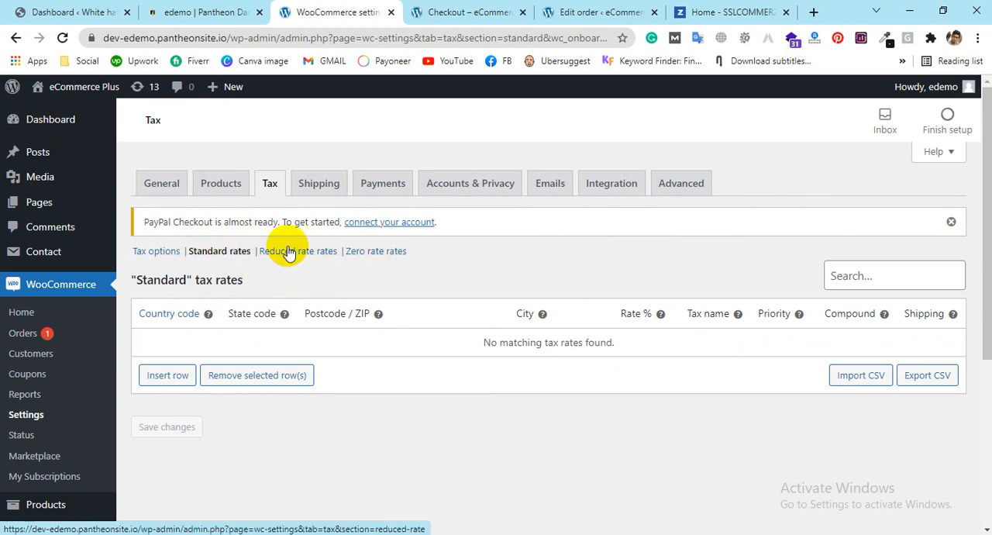
# Step: Insert a new row in the Standard tax rates table and go through its postcode, city, rate, tax name and priority fields
pyautogui.click(169, 378)
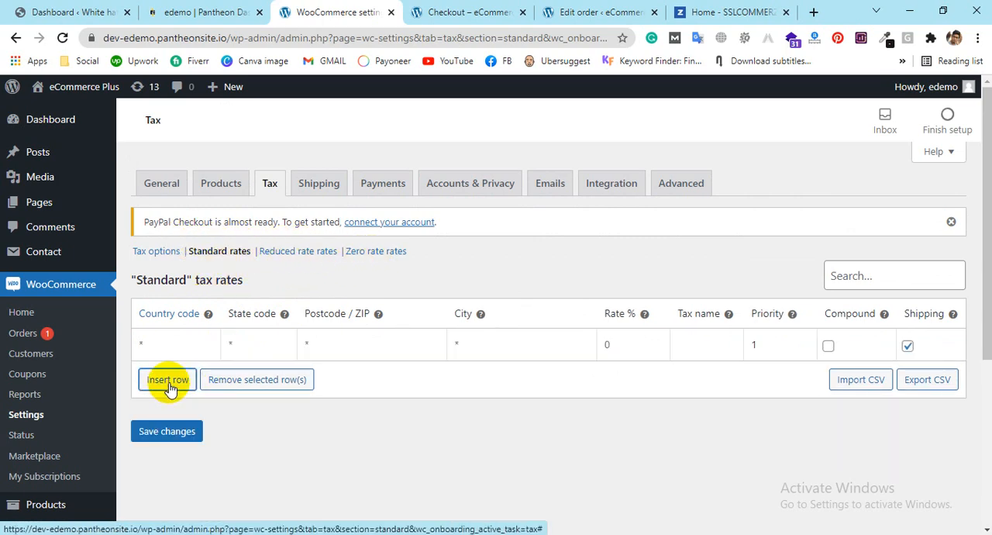
pyautogui.click(175, 346)
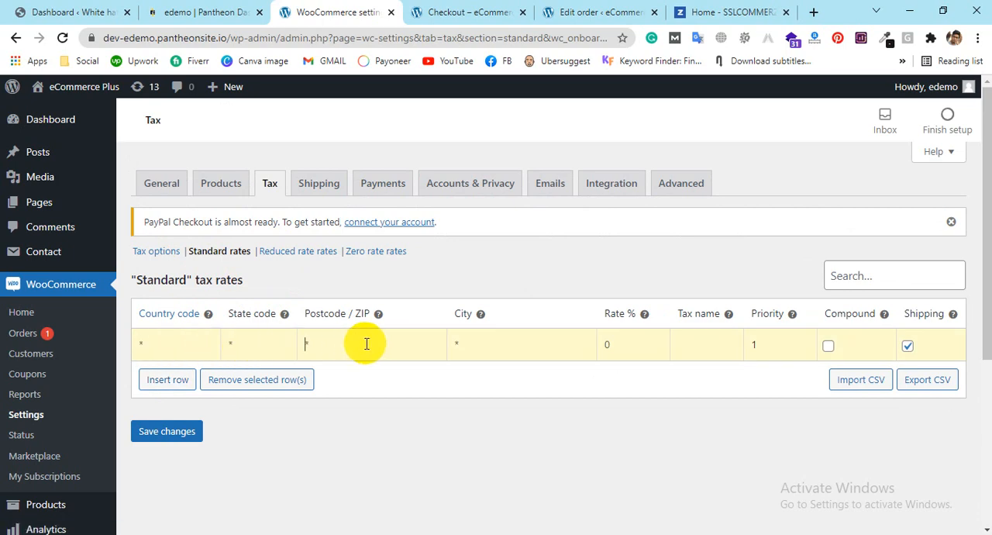
pyautogui.click(494, 346)
pyautogui.click(636, 344)
pyautogui.click(715, 344)
pyautogui.click(763, 342)
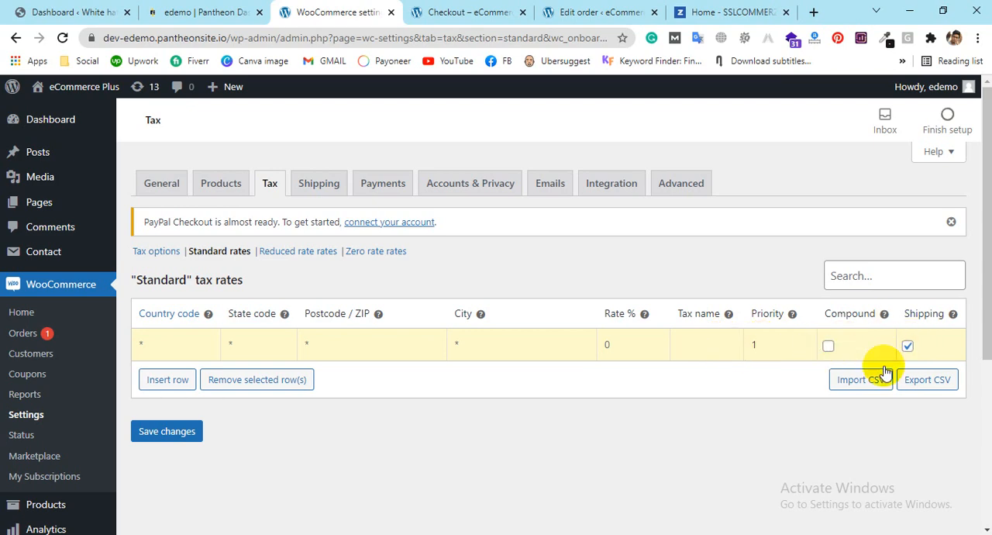
# Step: Leave the tax settings without saving and look over the Shipping zones and the list of payment methods
pyautogui.click(329, 193)
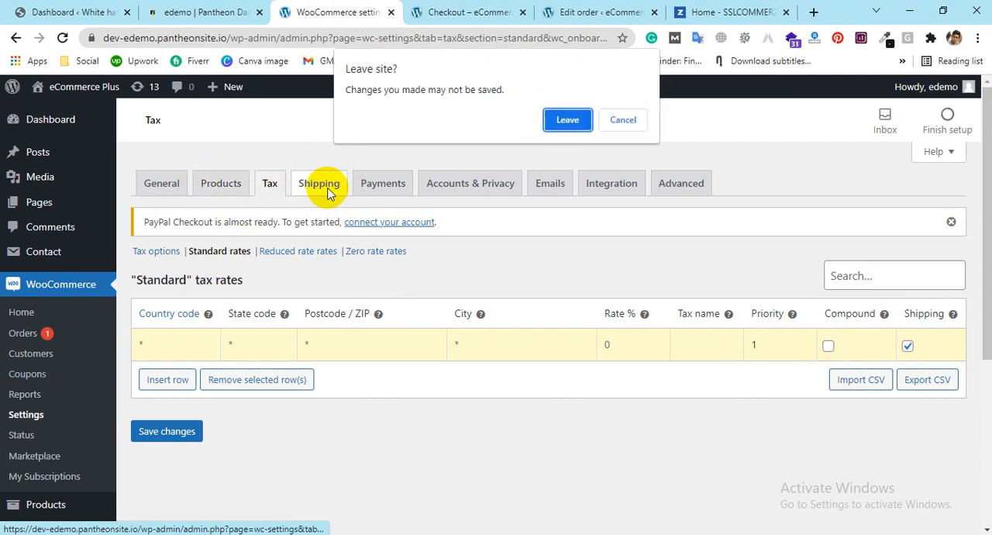
pyautogui.click(567, 118)
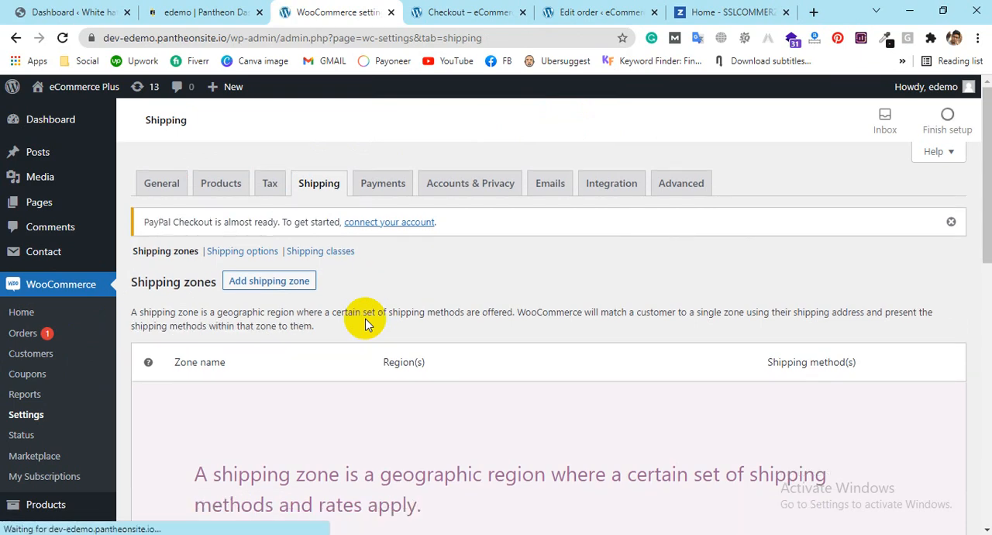
pyautogui.click(380, 184)
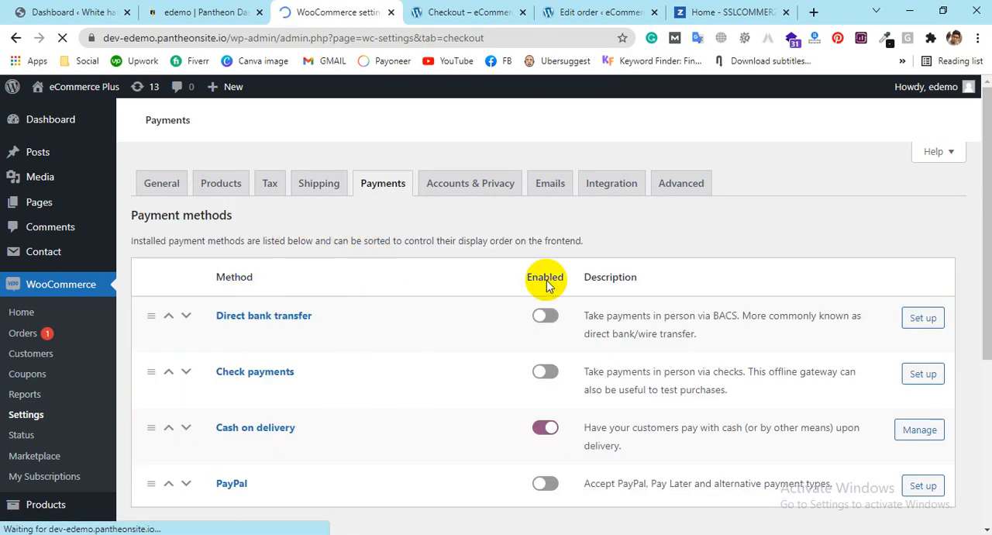
pyautogui.scroll(-1, 450, 294)
pyautogui.scroll(2, 236, 287)
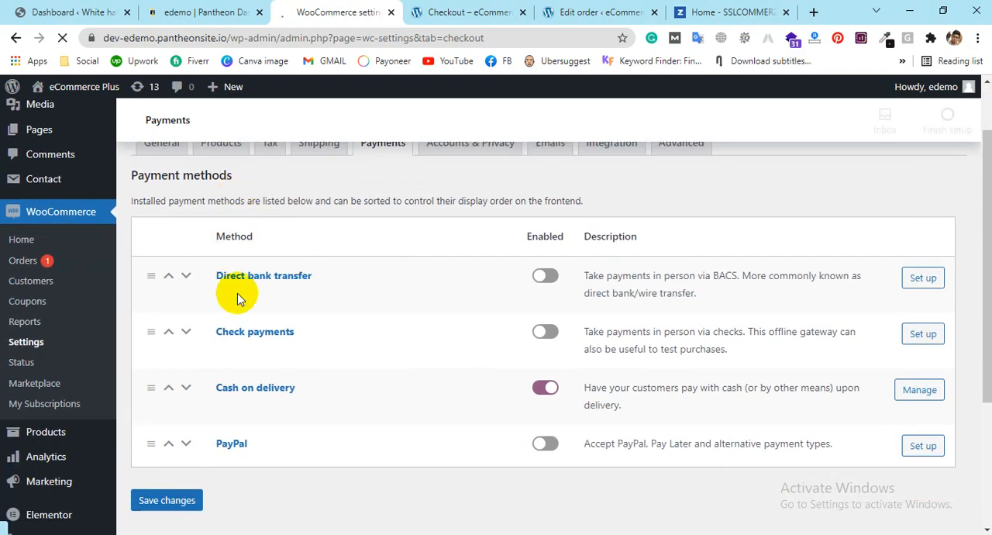
pyautogui.scroll(-1, 357, 314)
pyautogui.scroll(-1, 357, 314)
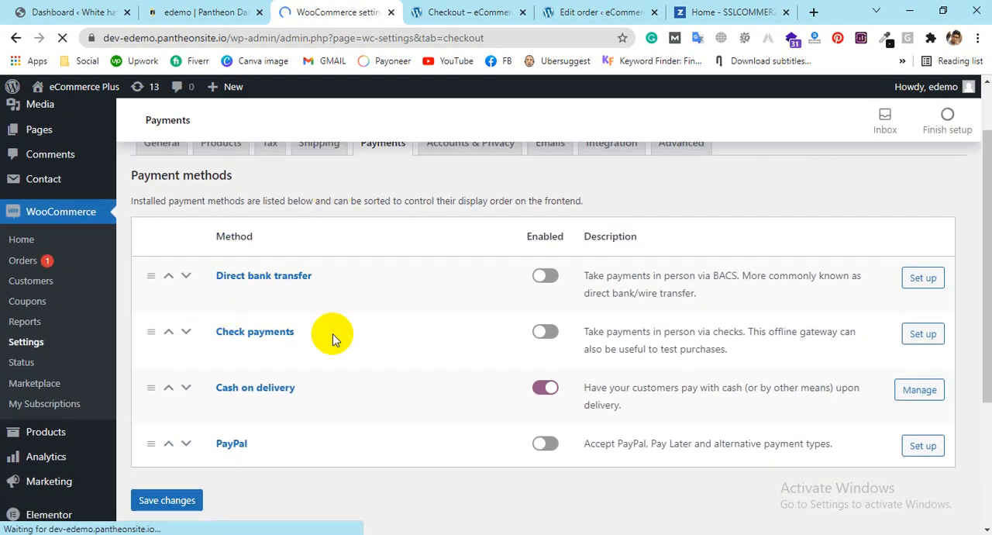
pyautogui.scroll(-1, 279, 319)
pyautogui.scroll(-2, 287, 294)
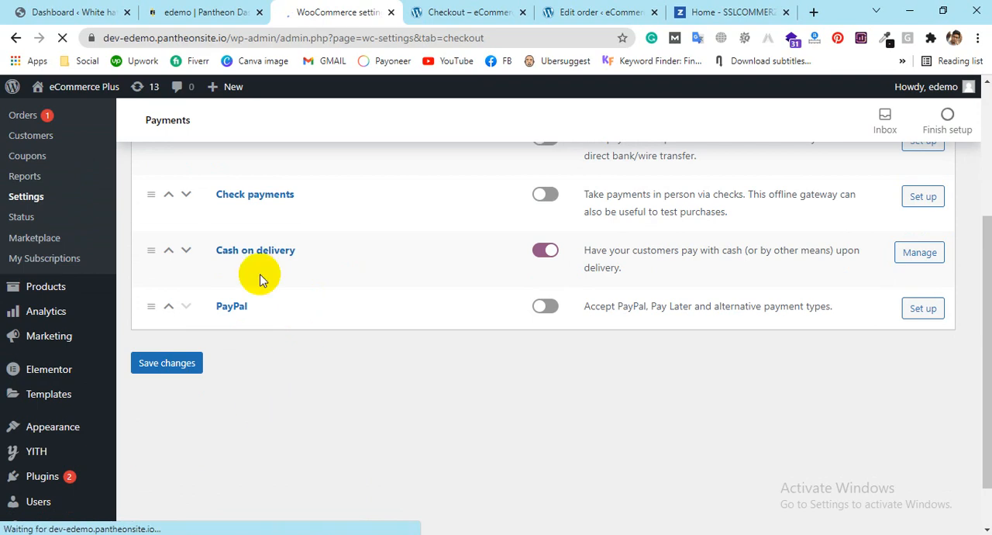
pyautogui.scroll(3, 303, 281)
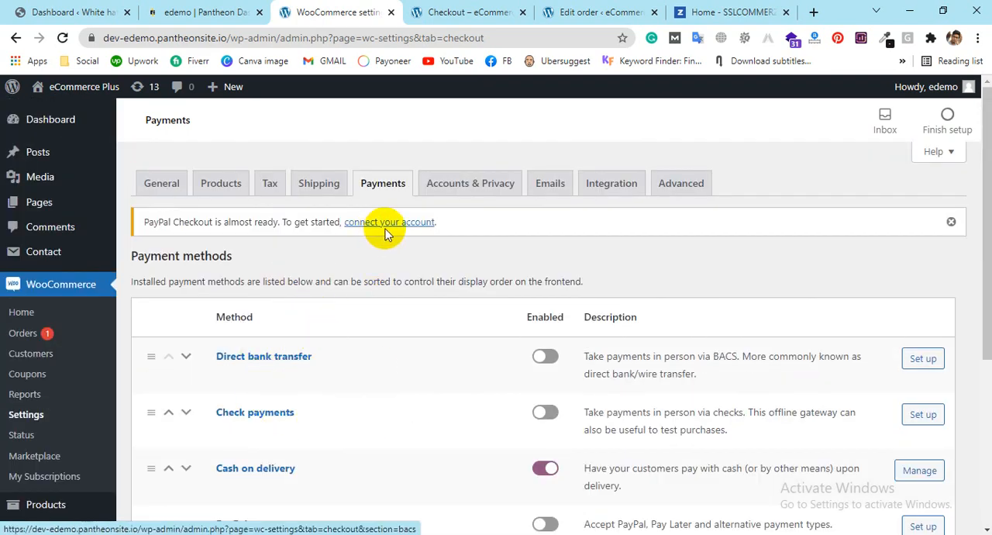
# Step: Open the Accounts & Privacy settings, and visit the Shop page of the storefront
pyautogui.click(469, 189)
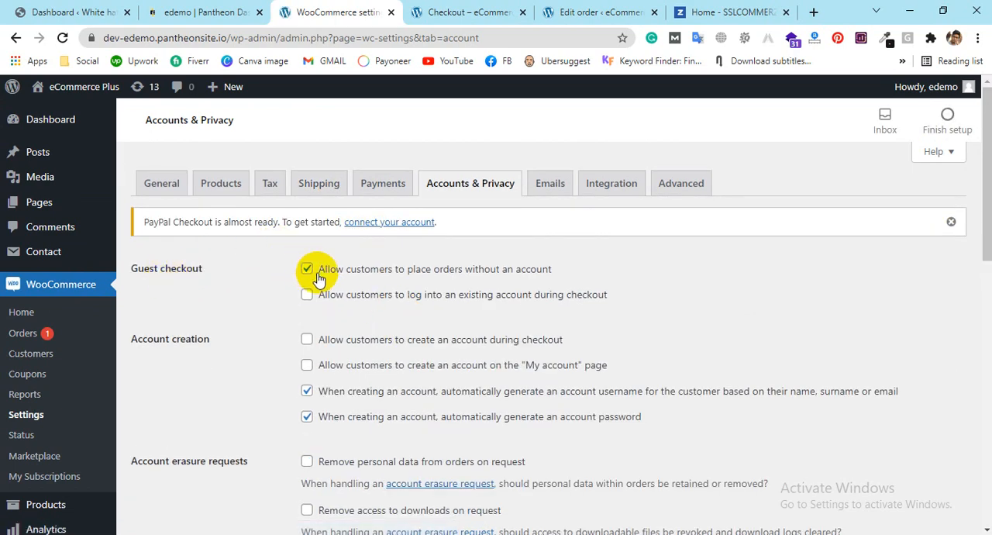
pyautogui.click(640, 6)
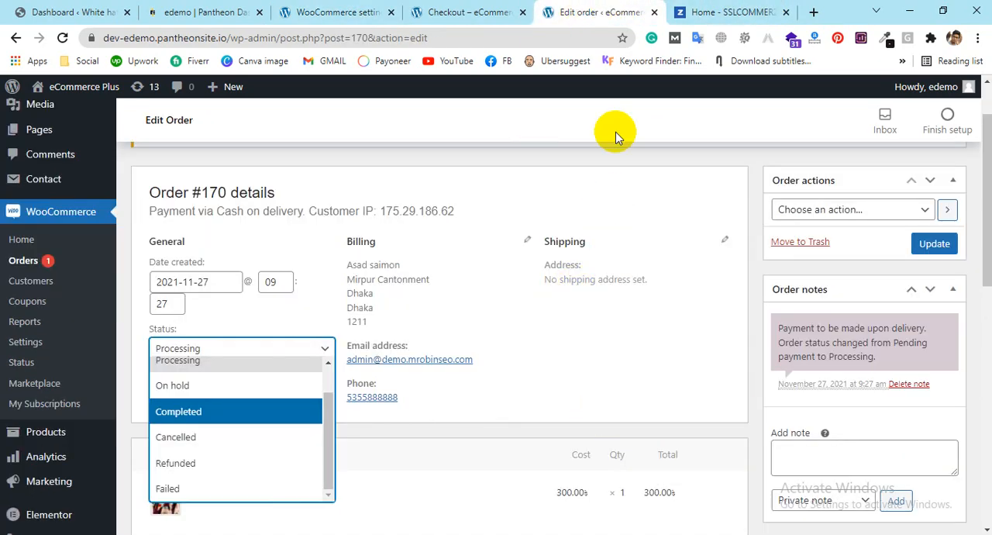
pyautogui.click(502, 6)
pyautogui.scroll(10, 326, 428)
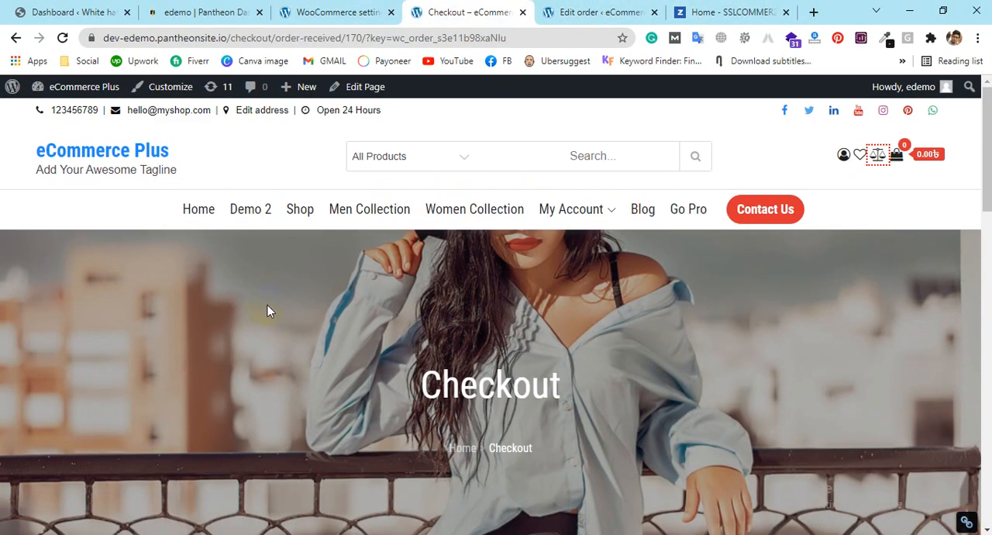
pyautogui.scroll(-8, 547, 383)
pyautogui.scroll(8, 550, 382)
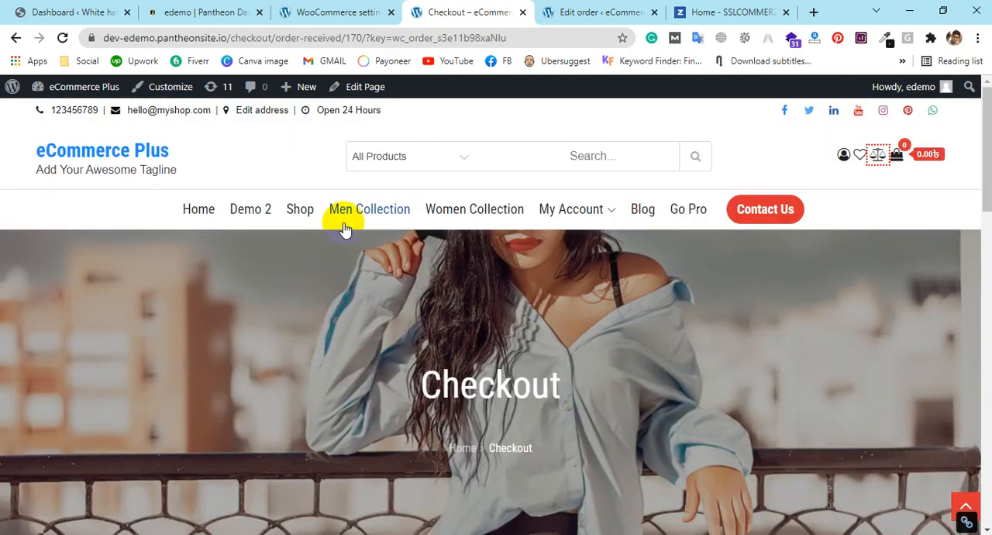
pyautogui.click(304, 211)
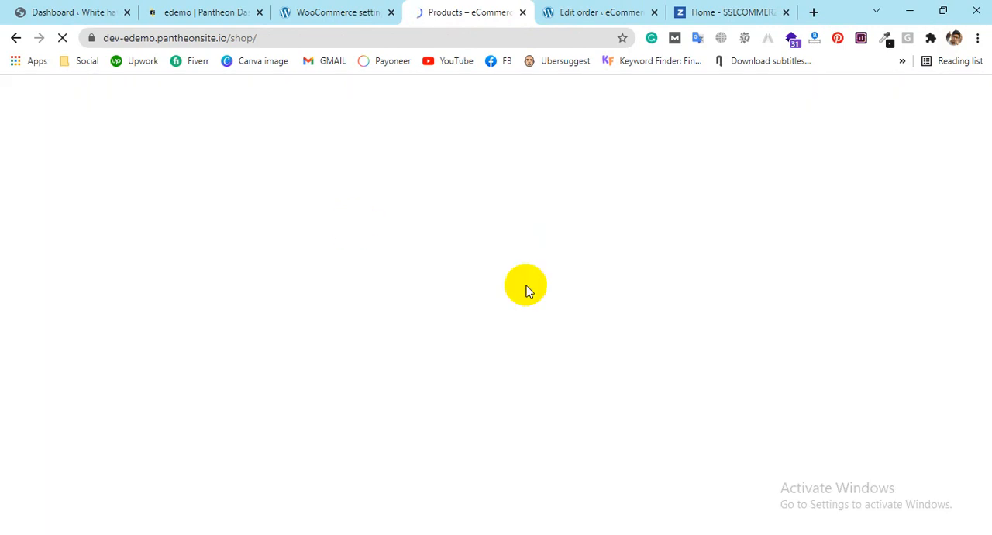
# Step: In Accounts & Privacy, disallow orders without an account, and allow existing-account login and account creation during checkout
pyautogui.click(369, 10)
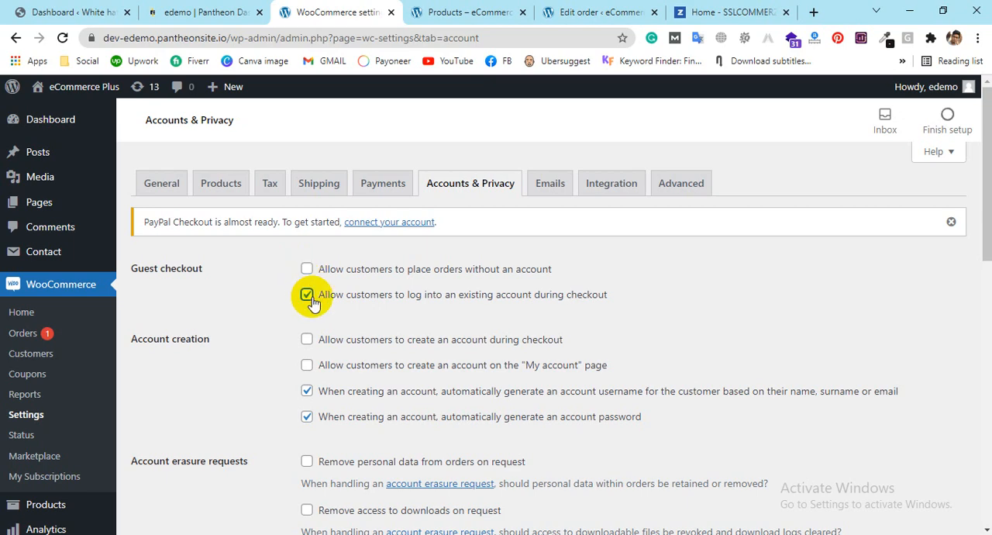
pyautogui.click(304, 269)
pyautogui.click(310, 292)
pyautogui.click(308, 269)
pyautogui.scroll(-1, 419, 287)
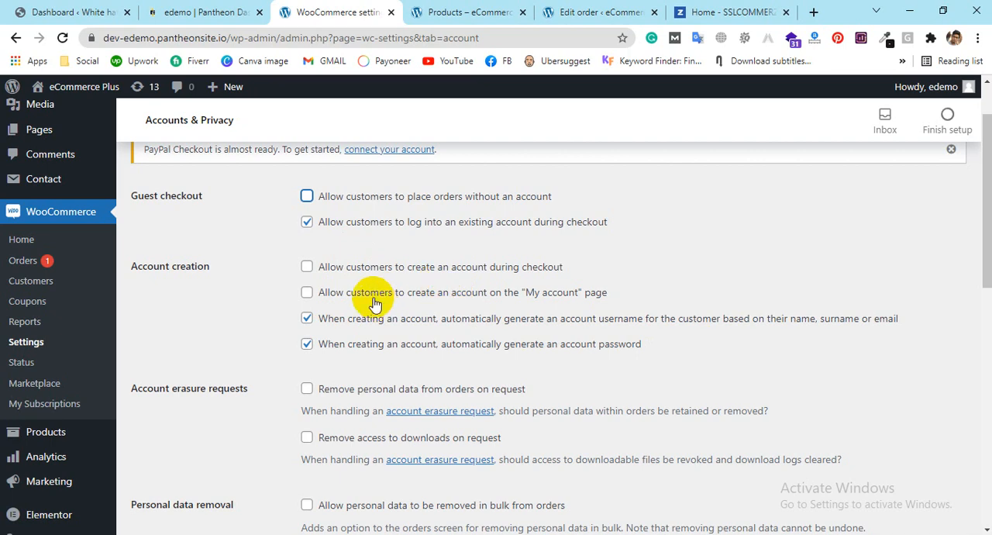
pyautogui.click(308, 269)
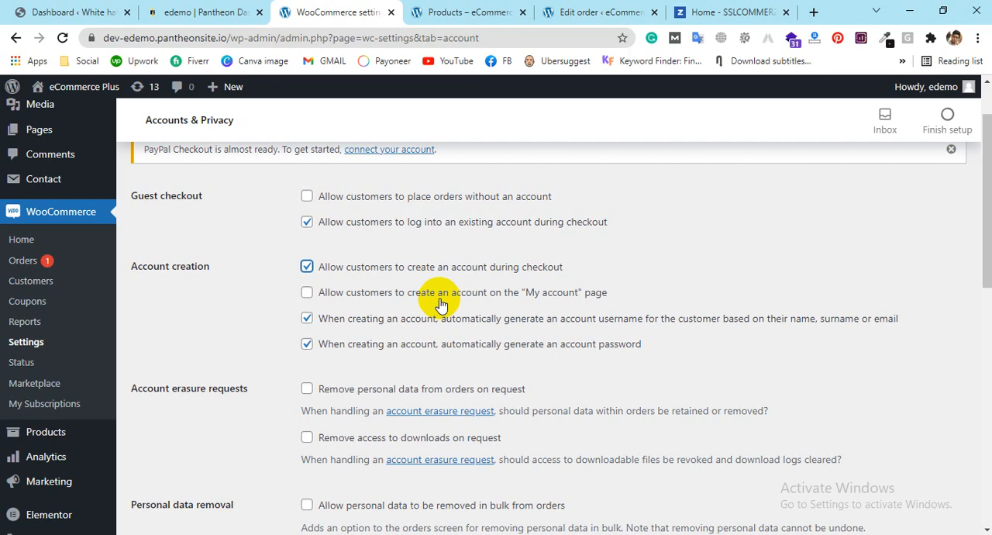
pyautogui.click(545, 301)
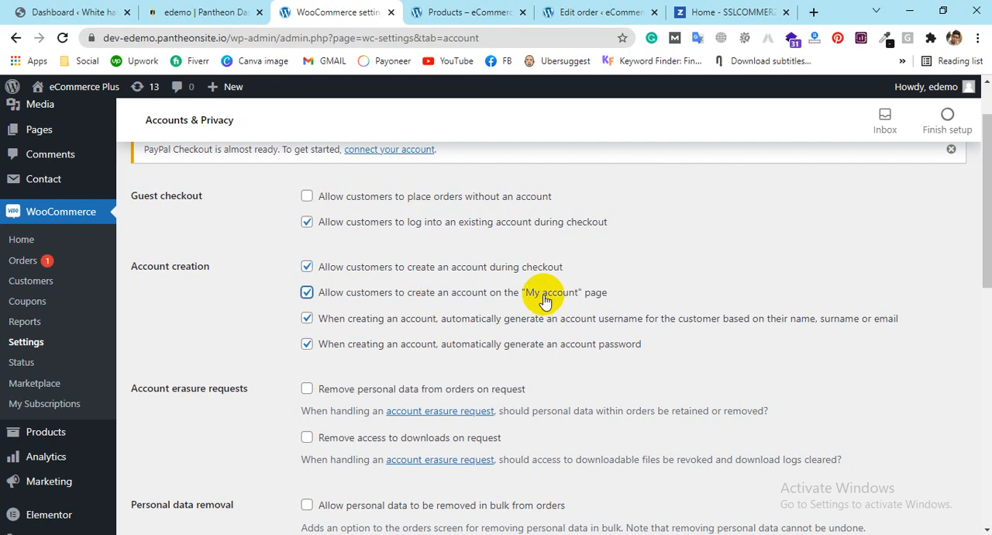
pyautogui.click(545, 301)
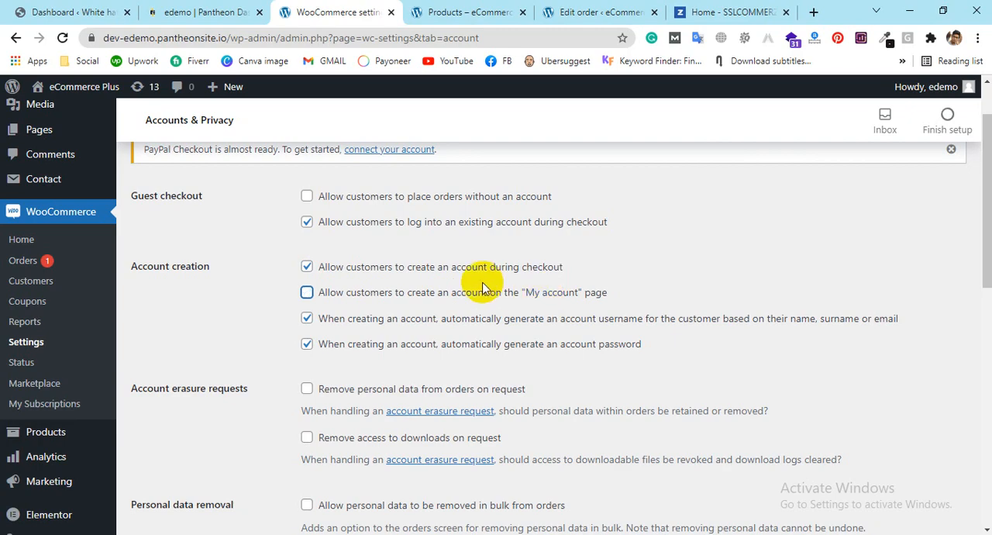
# Step: Review the privacy policy texts and personal data retention options in the Accounts & Privacy settings
pyautogui.scroll(-2, 483, 282)
pyautogui.scroll(-2, 302, 396)
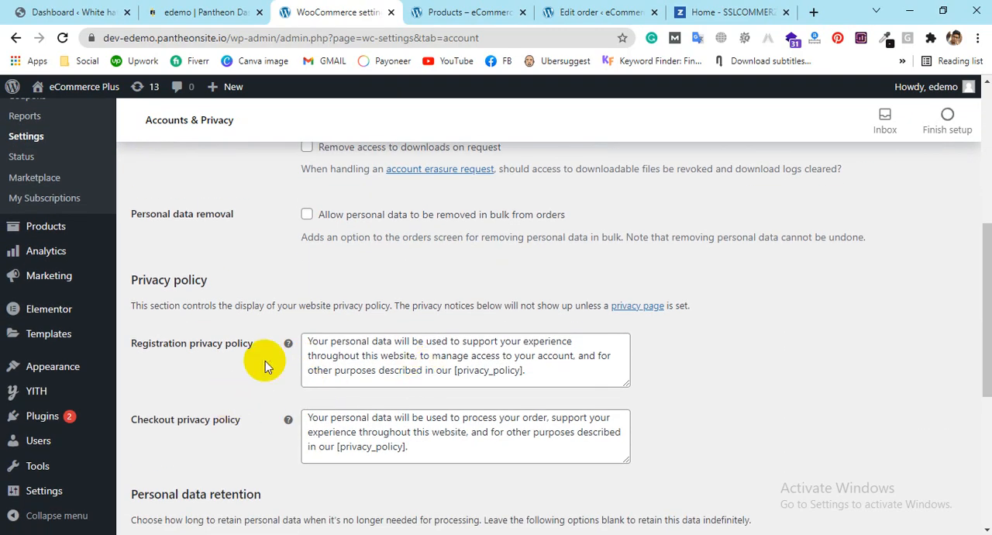
pyautogui.scroll(-2, 635, 256)
pyautogui.scroll(1, 645, 230)
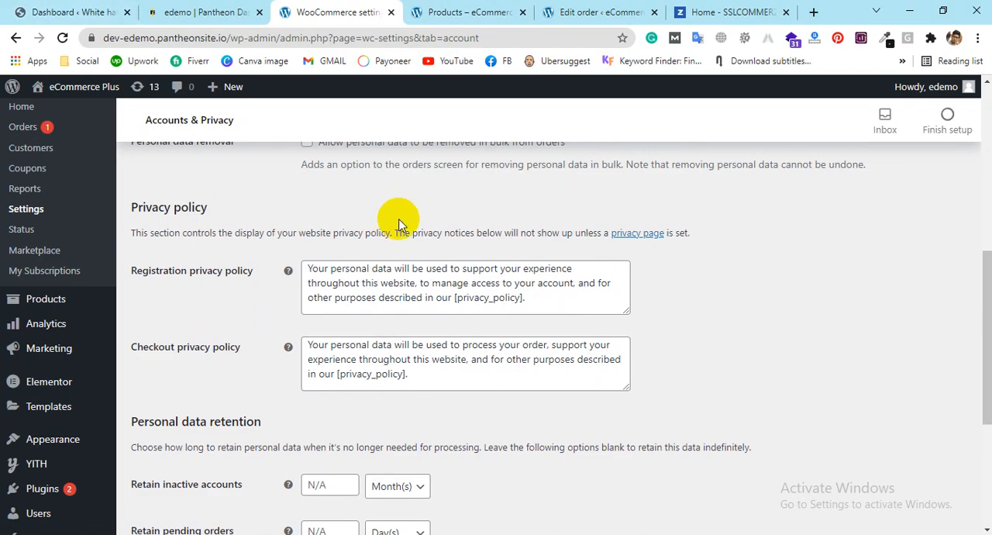
pyautogui.scroll(-3, 565, 208)
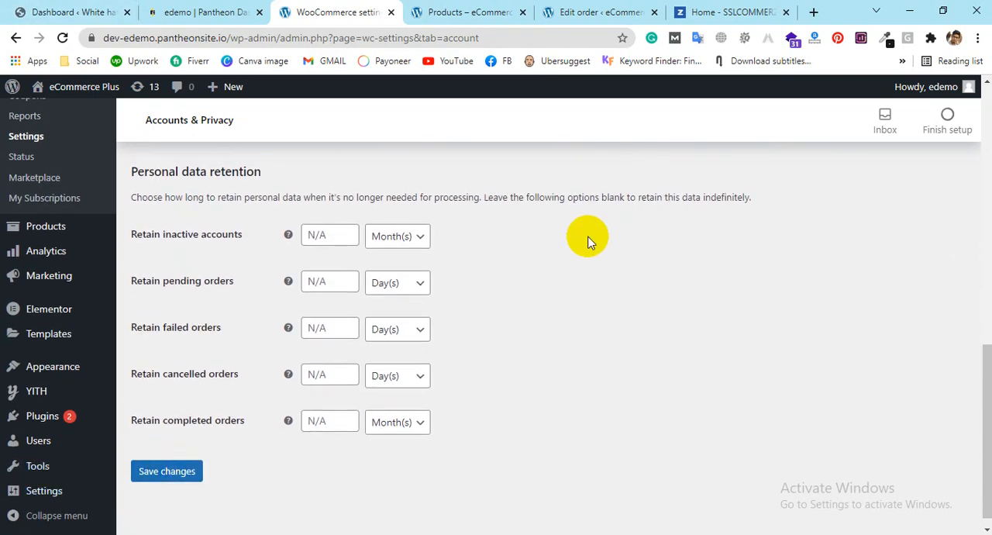
pyautogui.scroll(10, 585, 234)
# Step: Leave Accounts & Privacy without saving and examine the Emails settings, including the notification types and the New order recipient
pyautogui.click(550, 182)
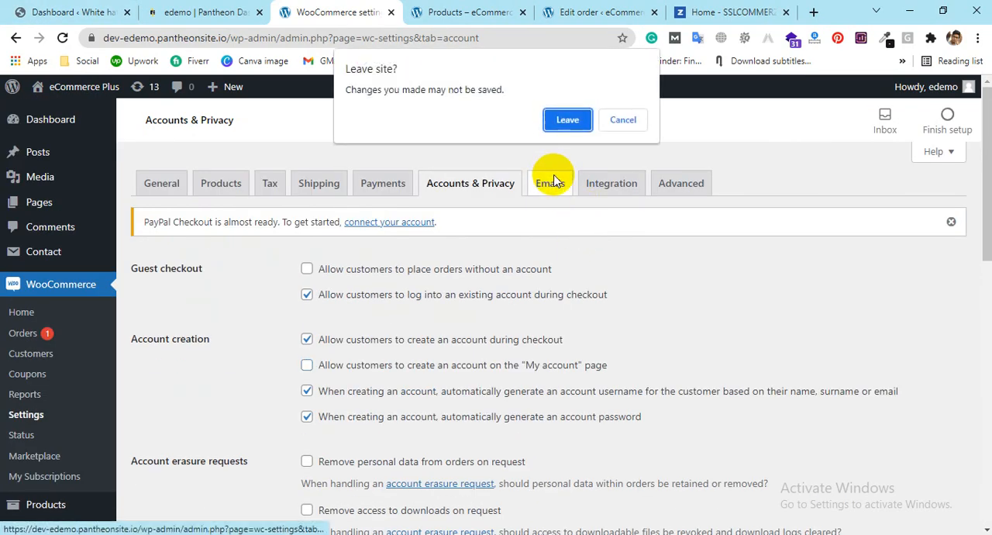
pyautogui.click(569, 116)
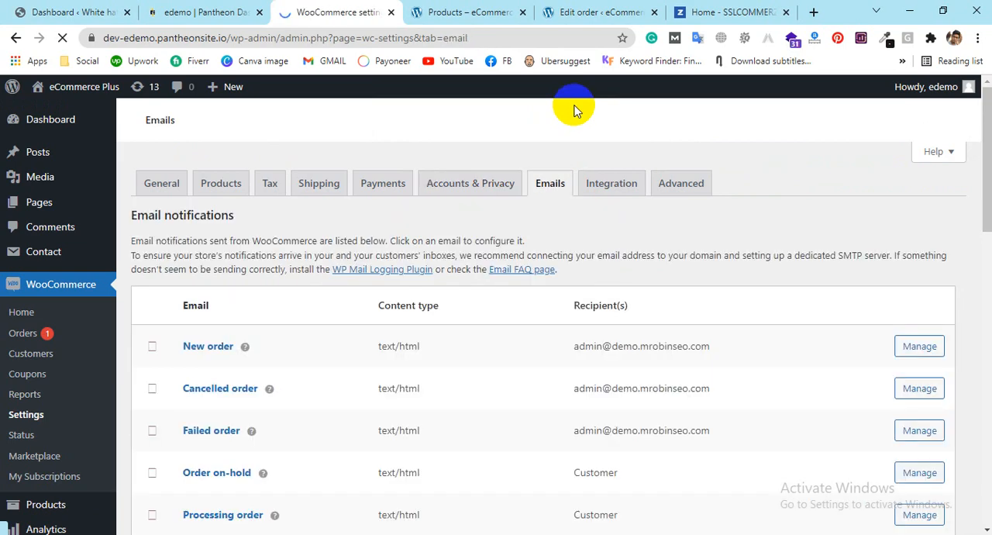
pyautogui.scroll(-1, 722, 247)
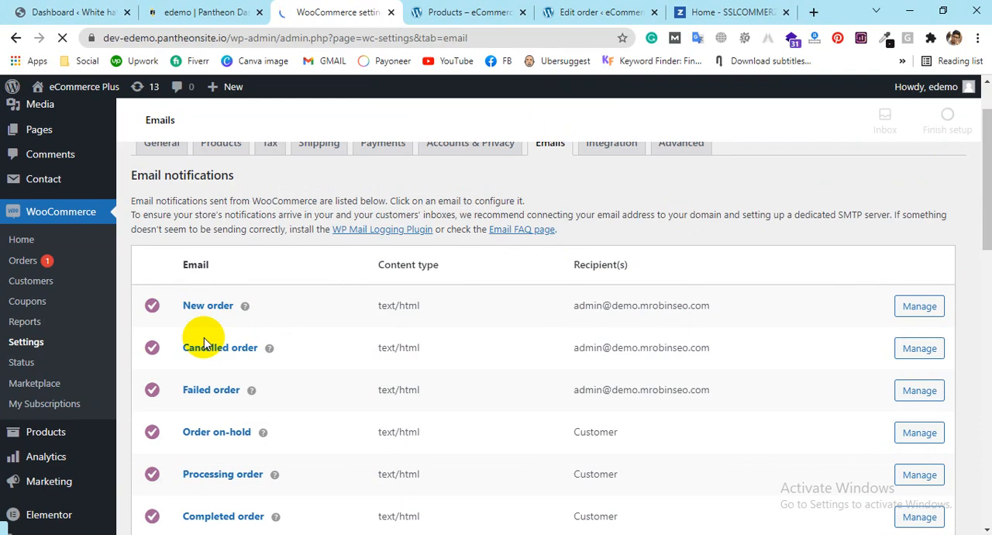
pyautogui.scroll(-3, 232, 341)
pyautogui.click(211, 220)
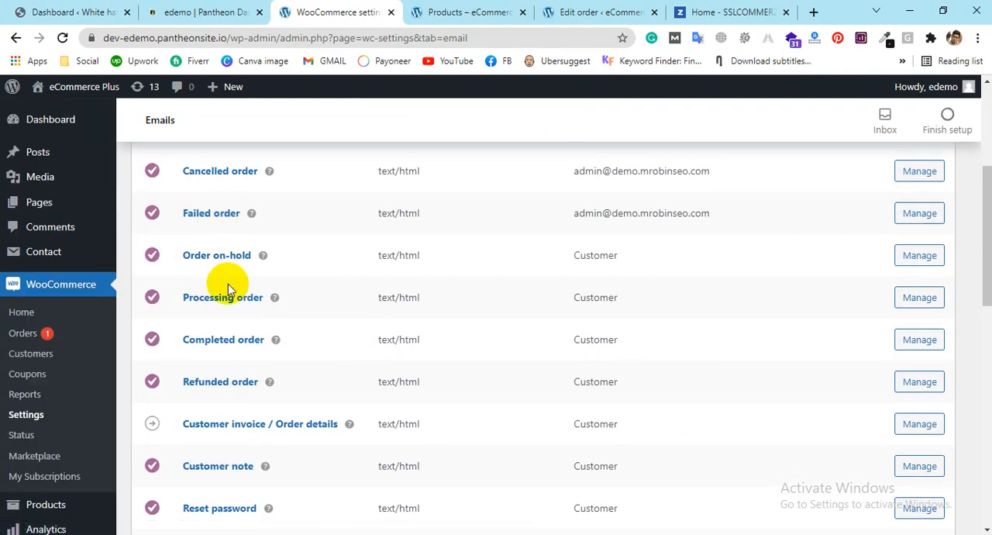
pyautogui.scroll(-1, 232, 356)
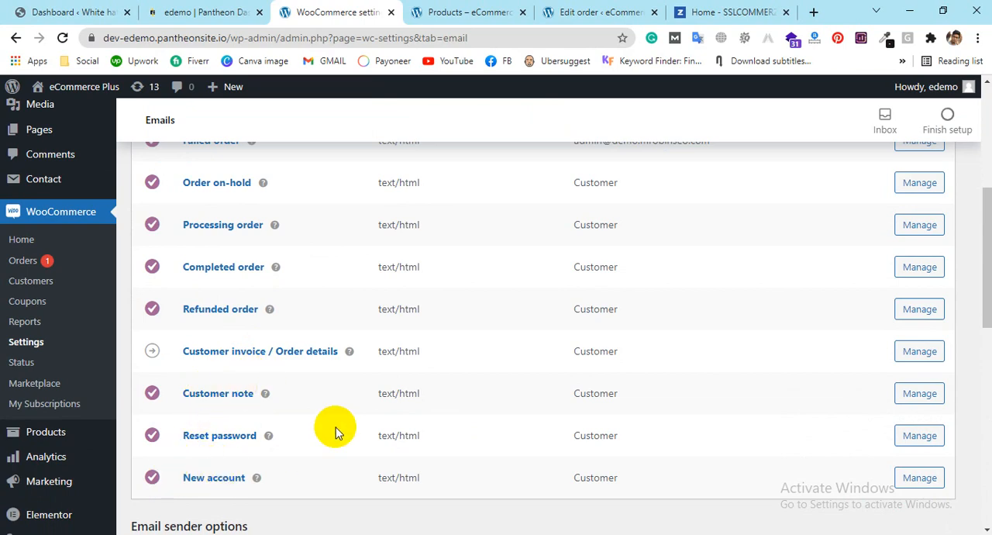
pyautogui.scroll(3, 271, 349)
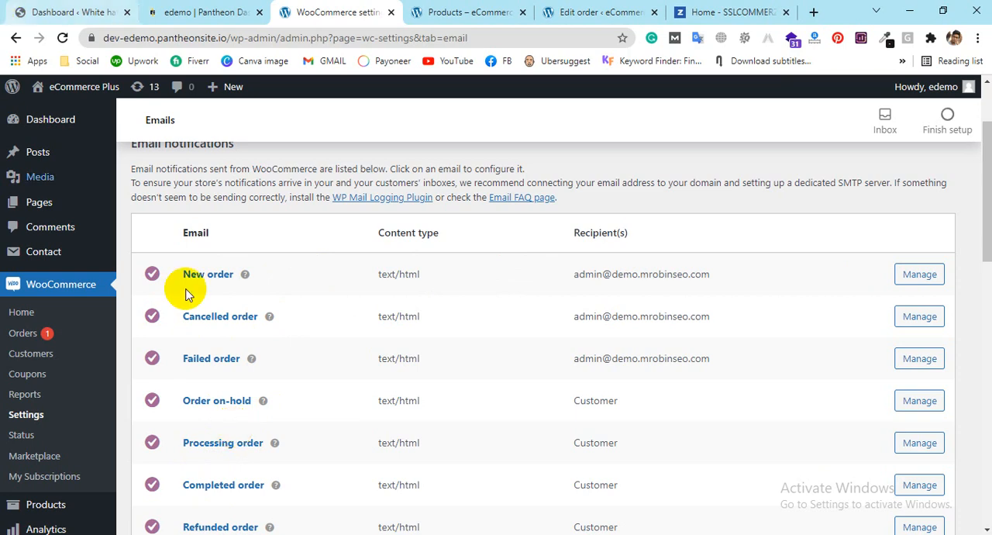
pyautogui.moveTo(712, 273); pyautogui.dragTo(572, 281)
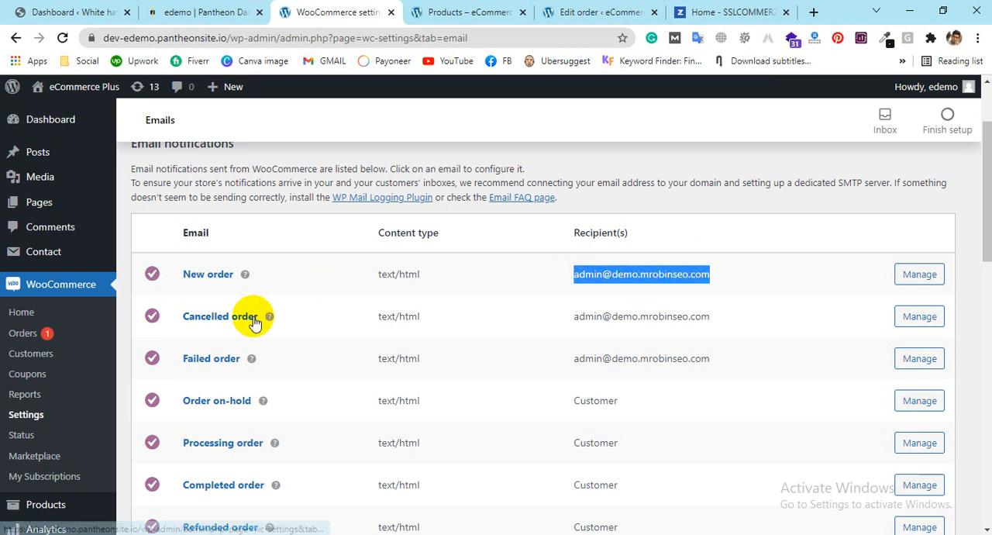
# Step: Examine which WooCommerce email notifications go to the store admin and which go to the customer
pyautogui.moveTo(737, 318); pyautogui.dragTo(594, 317)
pyautogui.moveTo(748, 368); pyautogui.dragTo(577, 365)
pyautogui.scroll(-1, 574, 364)
pyautogui.moveTo(635, 329); pyautogui.dragTo(560, 329)
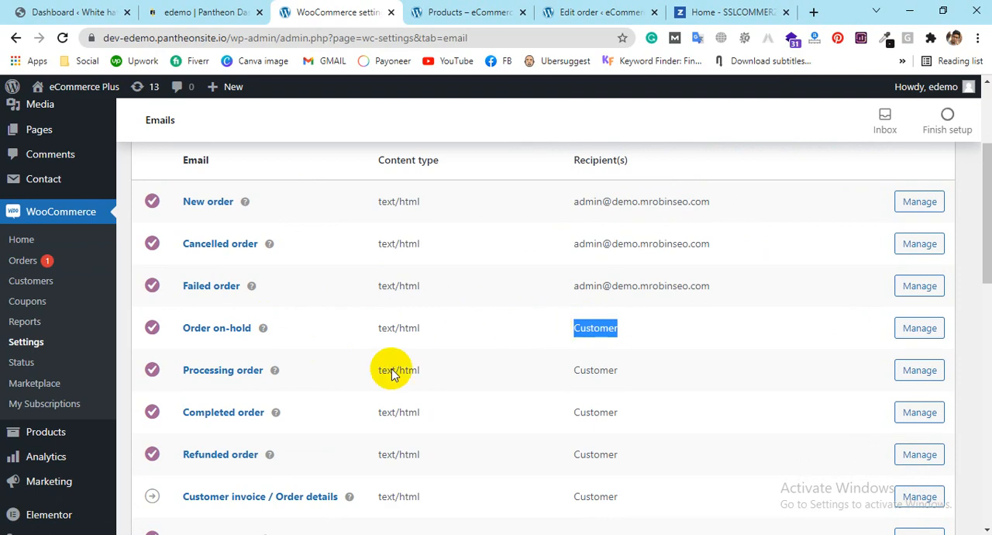
pyautogui.moveTo(620, 375); pyautogui.dragTo(547, 366)
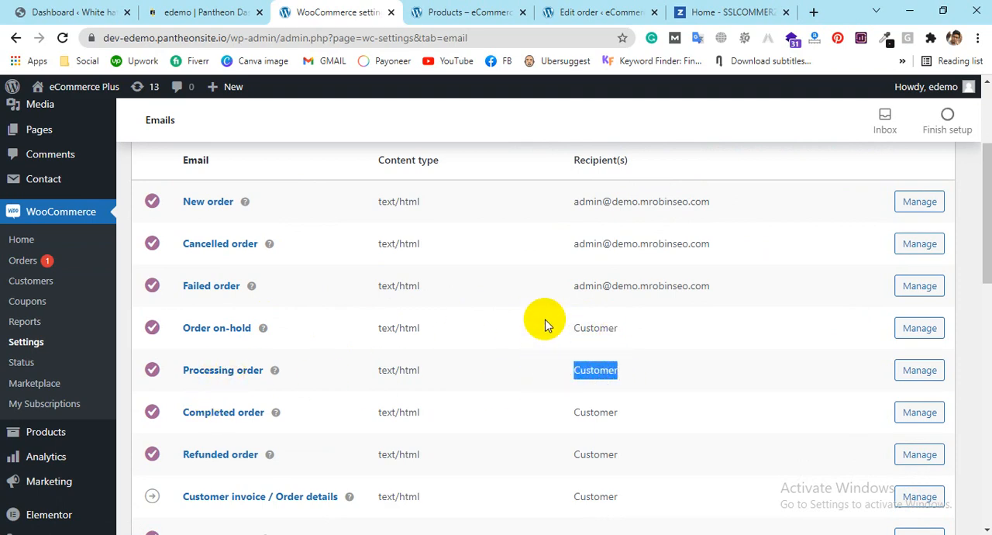
pyautogui.scroll(-2, 543, 314)
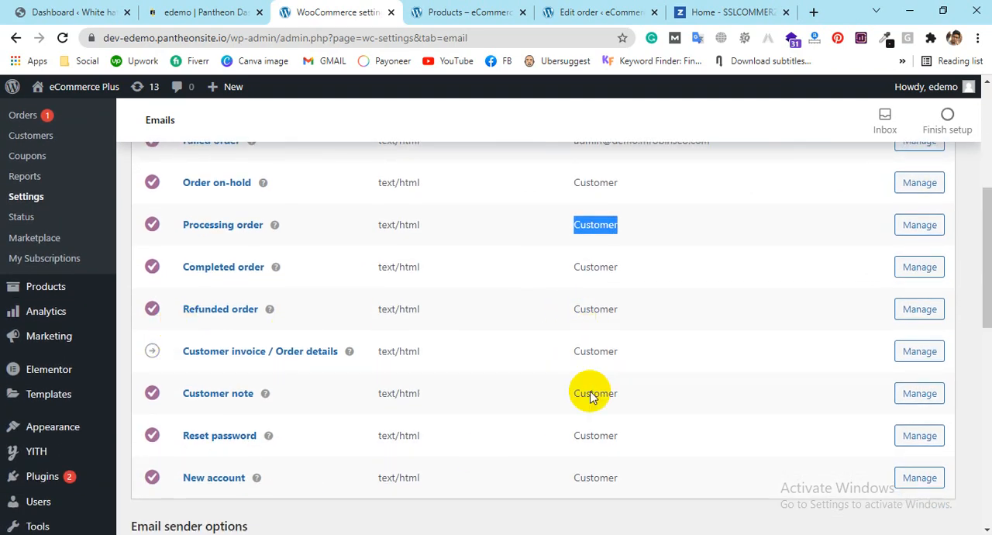
pyautogui.scroll(2, 934, 334)
pyautogui.scroll(-1, 923, 275)
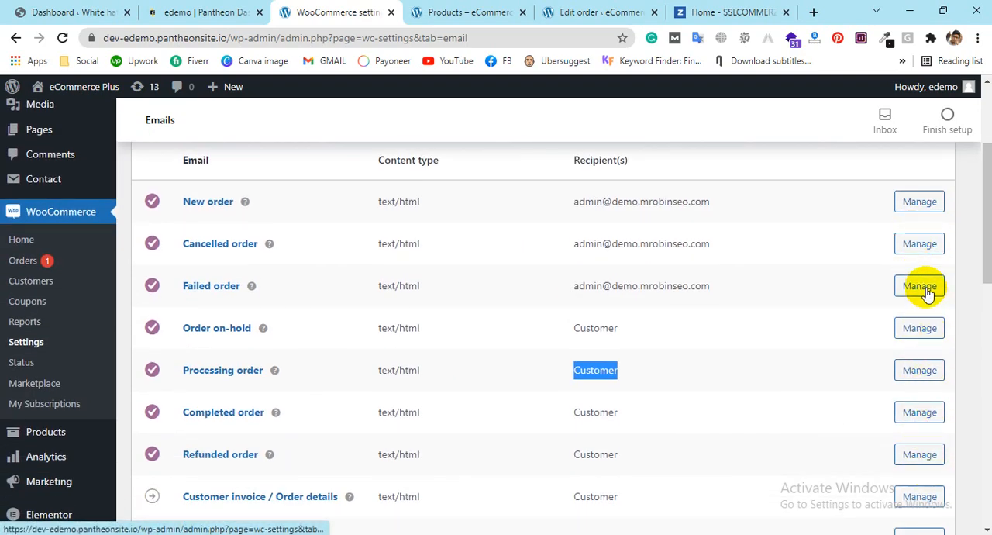
# Step: Open the Order on-hold email's settings and review its enable option, subject, heading, additional content, email type and templates
pyautogui.click(925, 331)
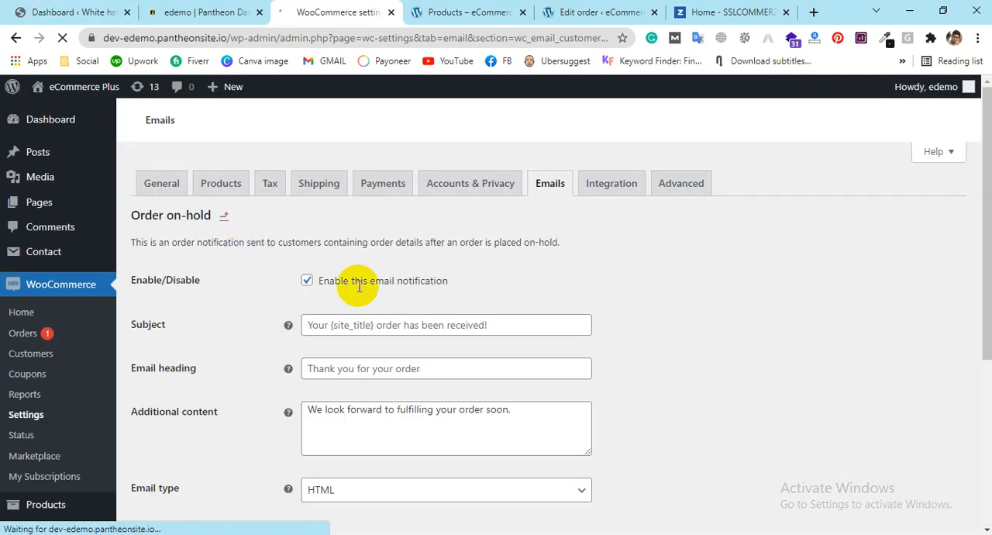
pyautogui.scroll(-3, 335, 475)
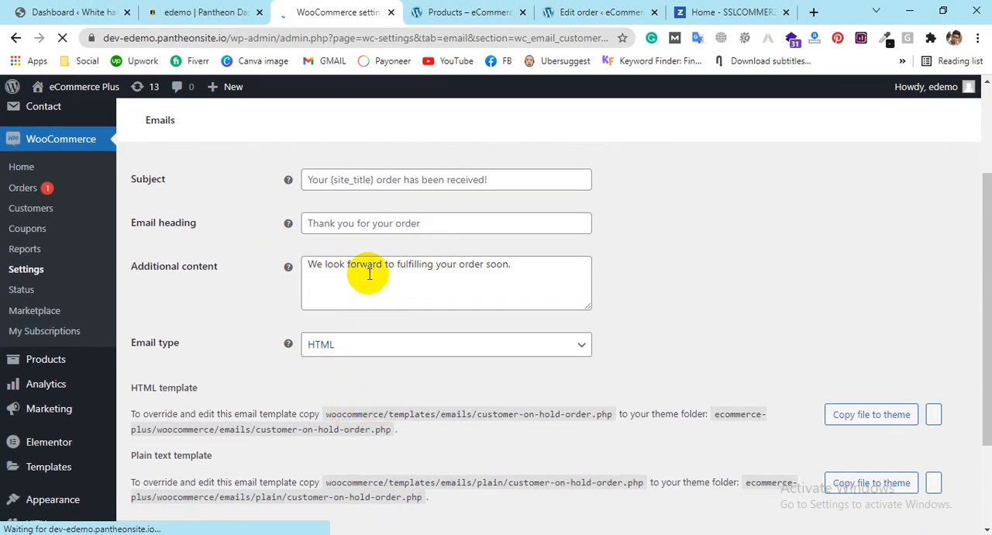
pyautogui.scroll(2, 410, 274)
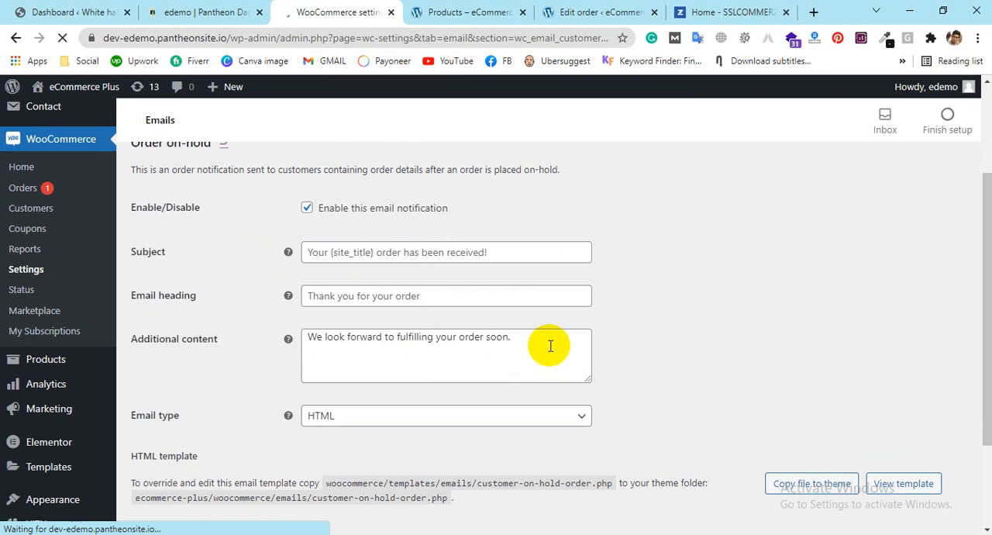
pyautogui.scroll(-1, 550, 346)
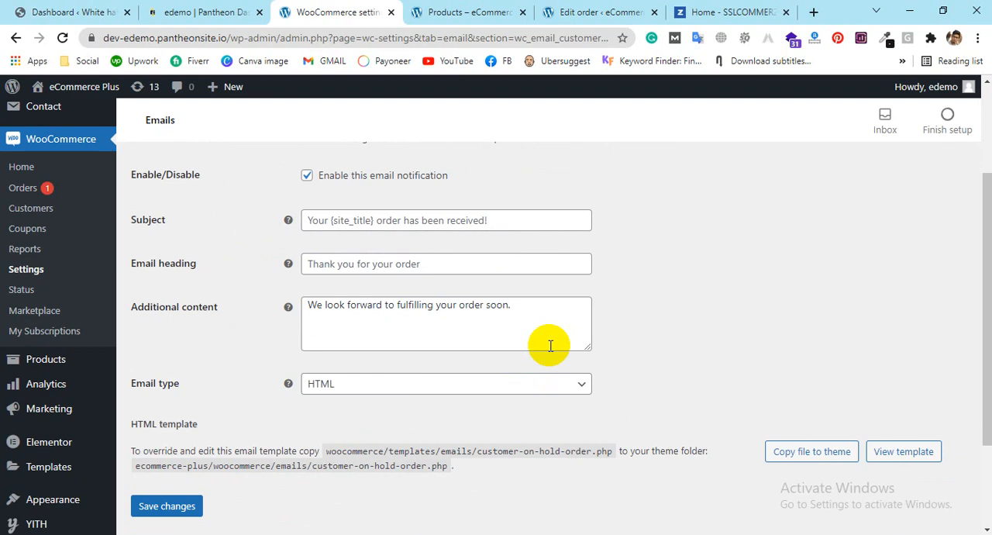
# Step: View the Integration settings with the MaxMind Geolocation options, and open the Advanced settings
pyautogui.scroll(3, 498, 380)
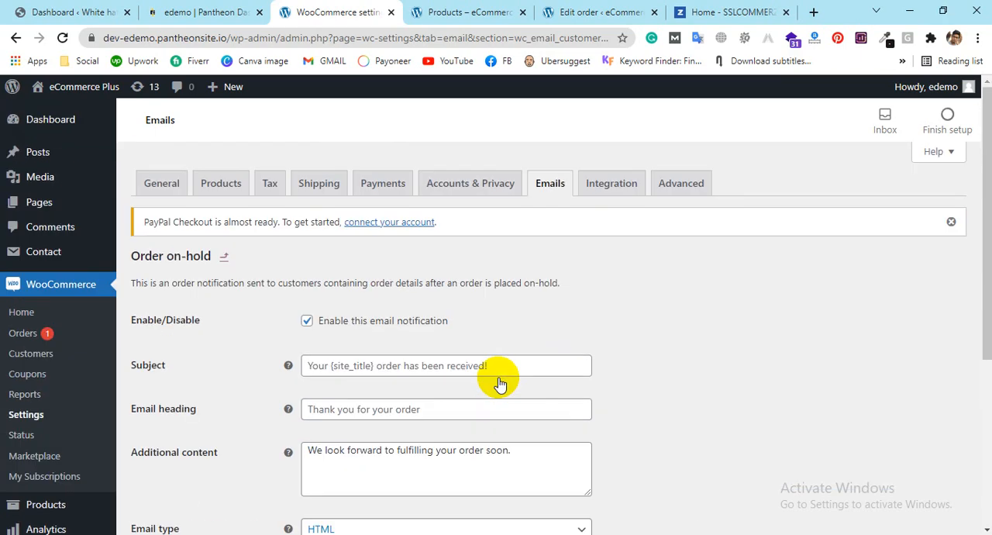
pyautogui.click(609, 189)
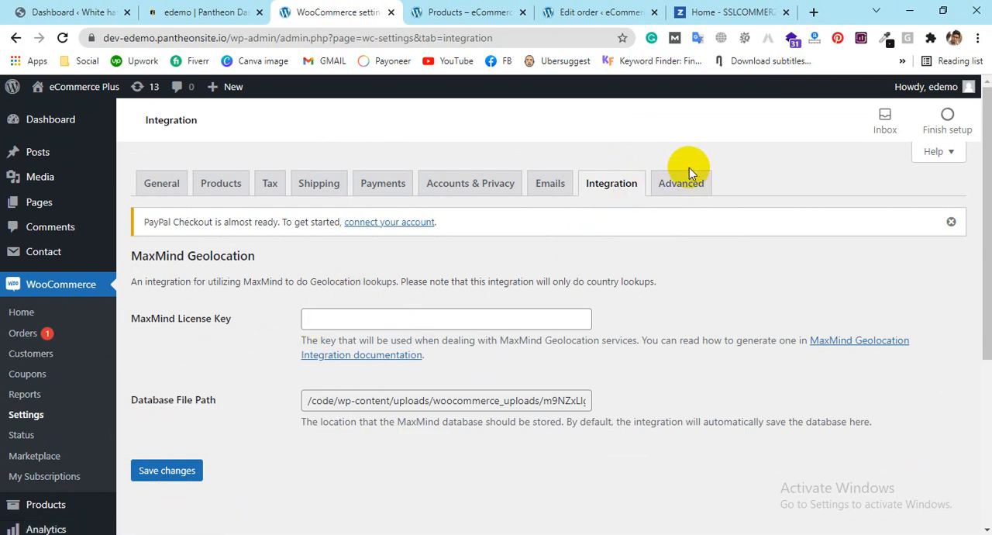
pyautogui.click(691, 187)
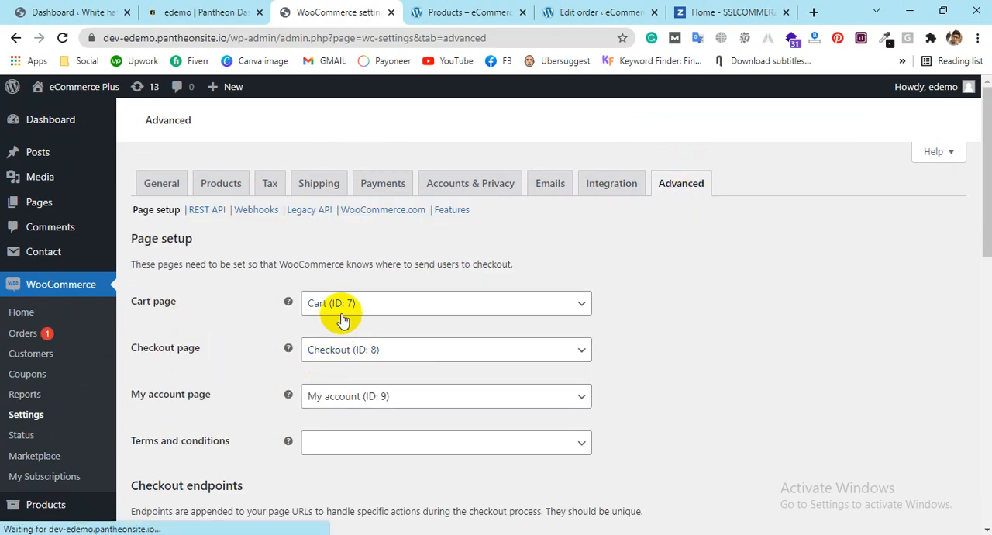
# Step: View the storefront's Shop page and its header cart icon, and return to the Advanced settings
pyautogui.click(438, 12)
pyautogui.scroll(-3, 698, 248)
pyautogui.scroll(3, 636, 287)
pyautogui.moveTo(897, 153)
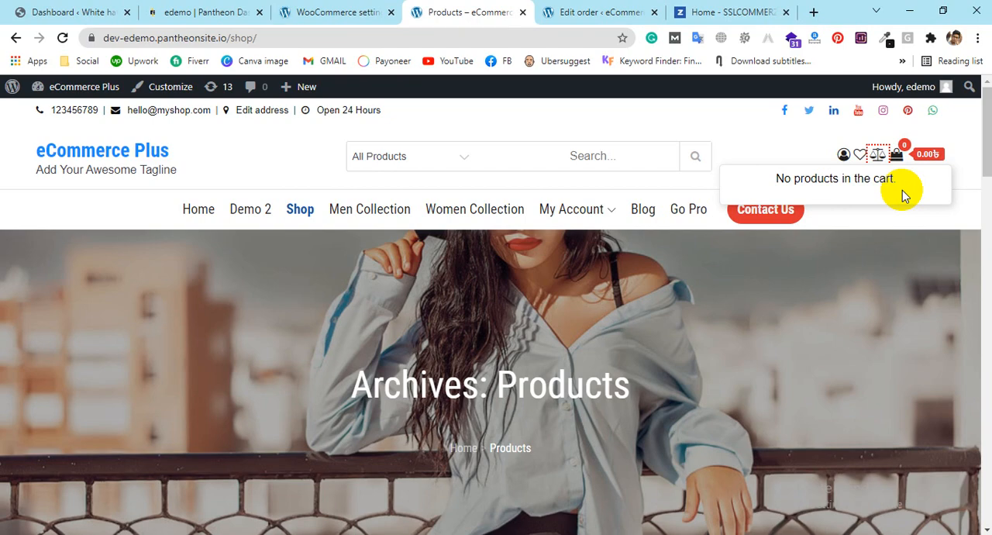
pyautogui.click(350, 11)
# Step: Search for "hom" among the pages available as the Cart page, and close the list without choosing one
pyautogui.scroll(-1, 364, 282)
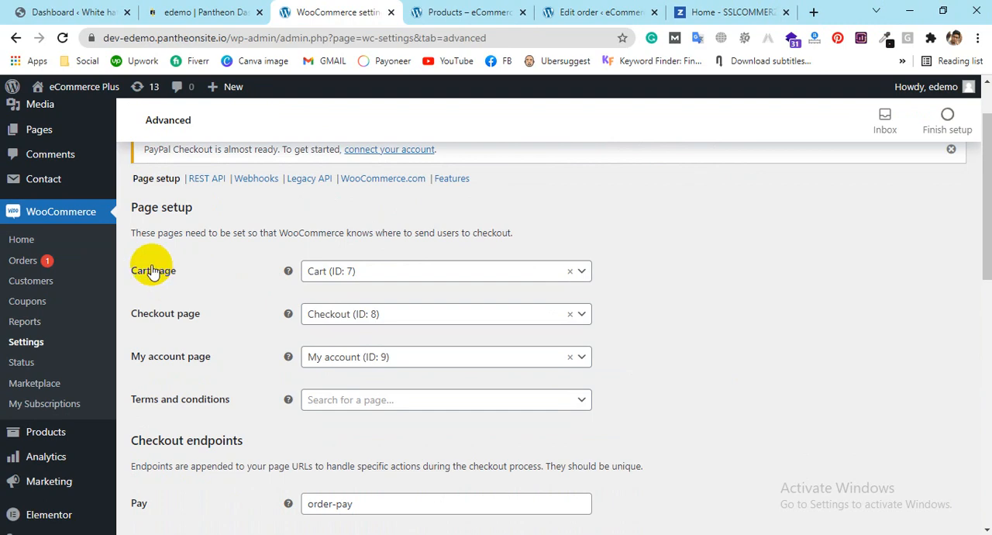
pyautogui.click(362, 277)
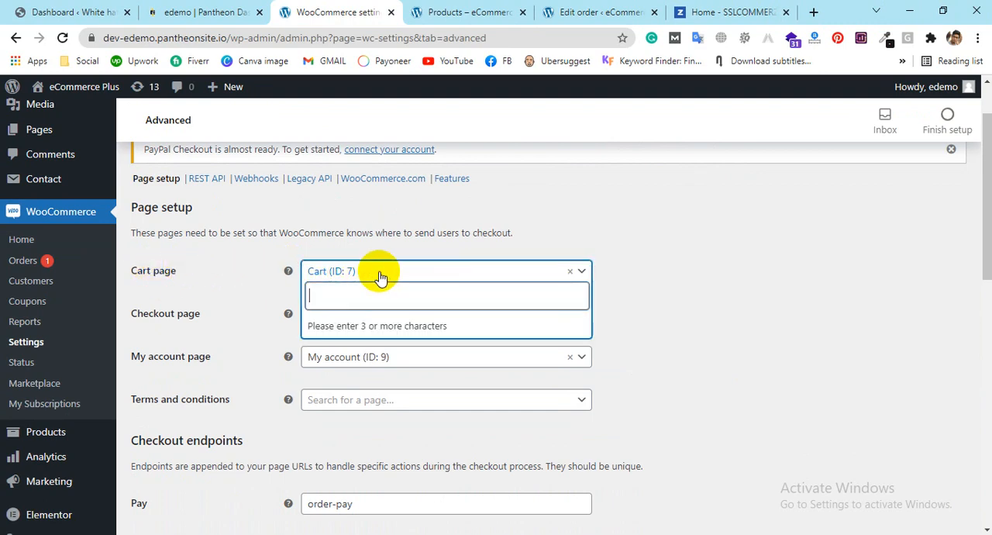
pyautogui.write('hom')
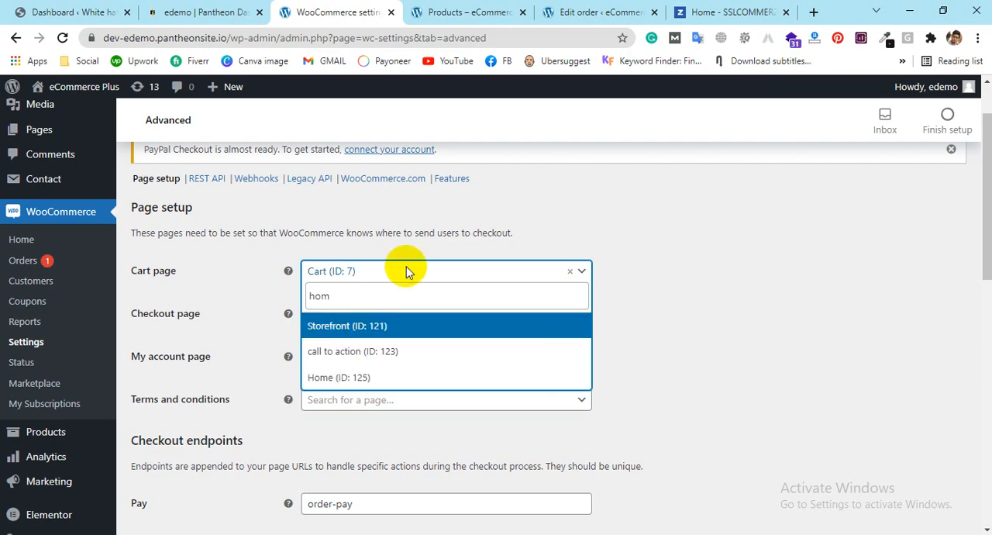
pyautogui.click(693, 239)
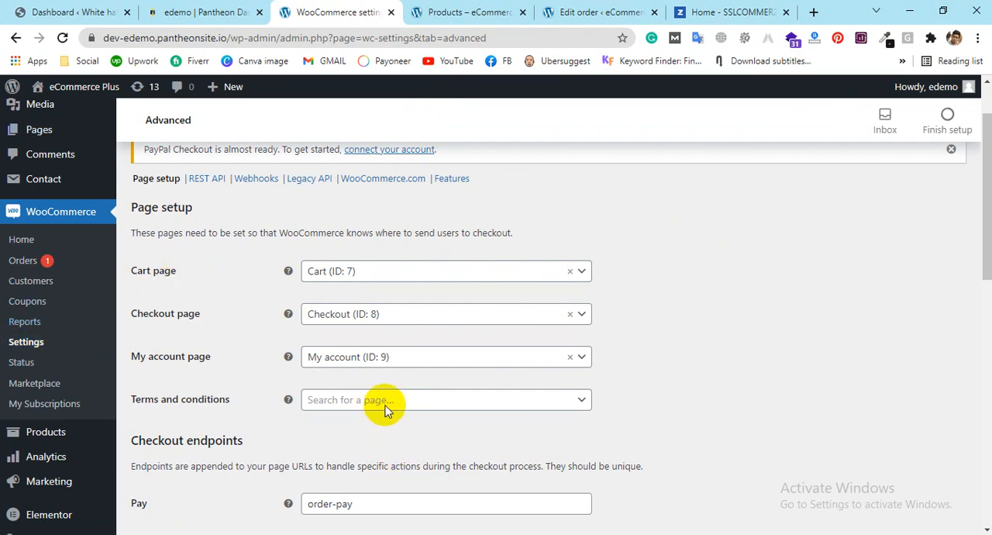
# Step: Review the checkout endpoints in the Advanced settings, including the one for setting the default payment method
pyautogui.scroll(-3, 377, 417)
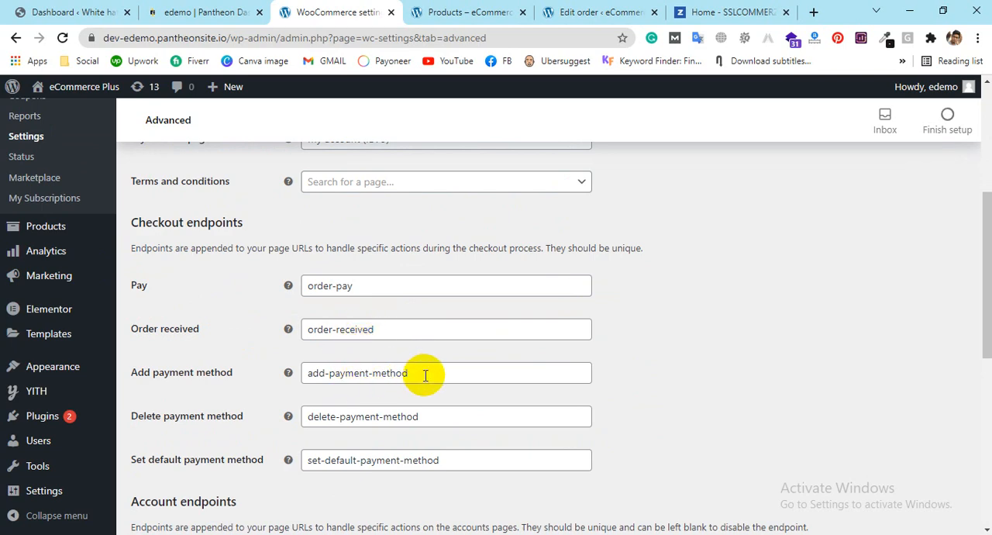
pyautogui.scroll(-1, 558, 391)
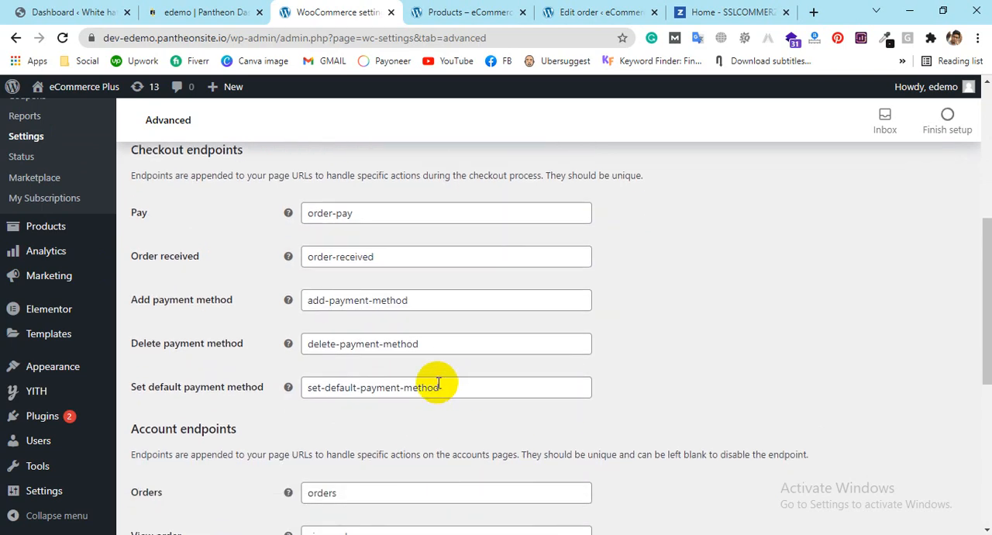
pyautogui.click(451, 380)
pyautogui.moveTo(451, 380); pyautogui.dragTo(310, 384)
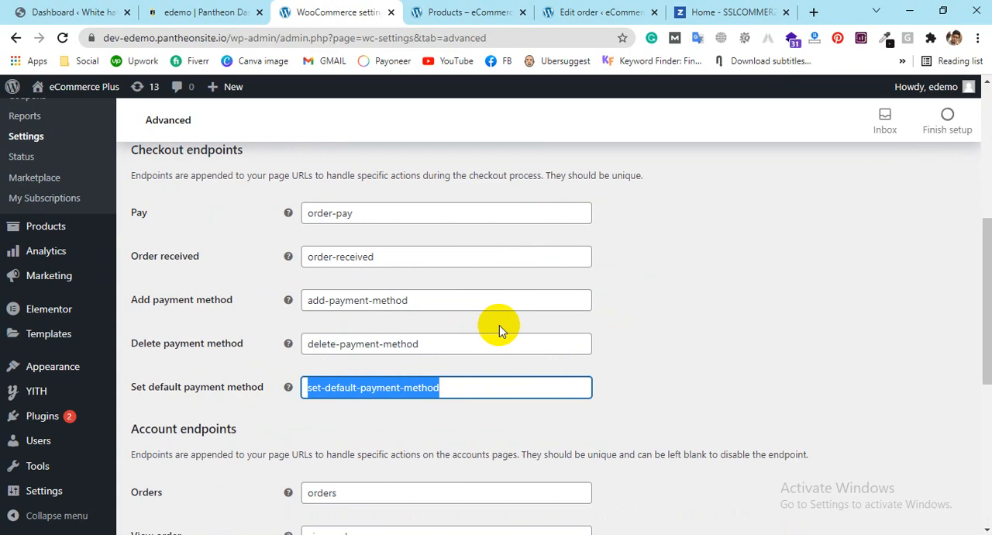
pyautogui.scroll(-1, 508, 341)
pyautogui.scroll(2, 446, 248)
# Step: Change the Pay checkout endpoint to order-place-complete
pyautogui.click(400, 213)
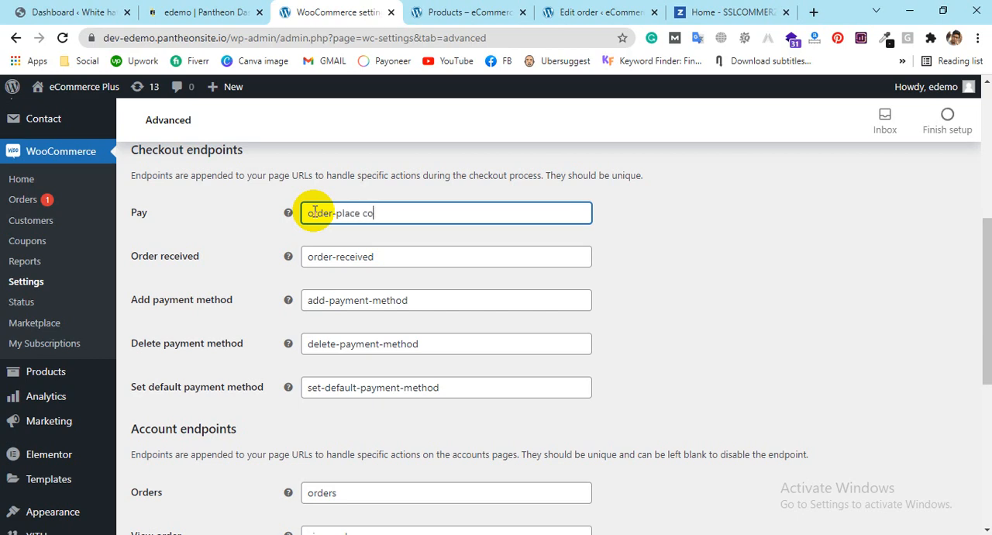
pyautogui.write('lete')
pyautogui.click(654, 279)
pyautogui.click(364, 213)
pyautogui.press('BackSpace')
pyautogui.write('-')
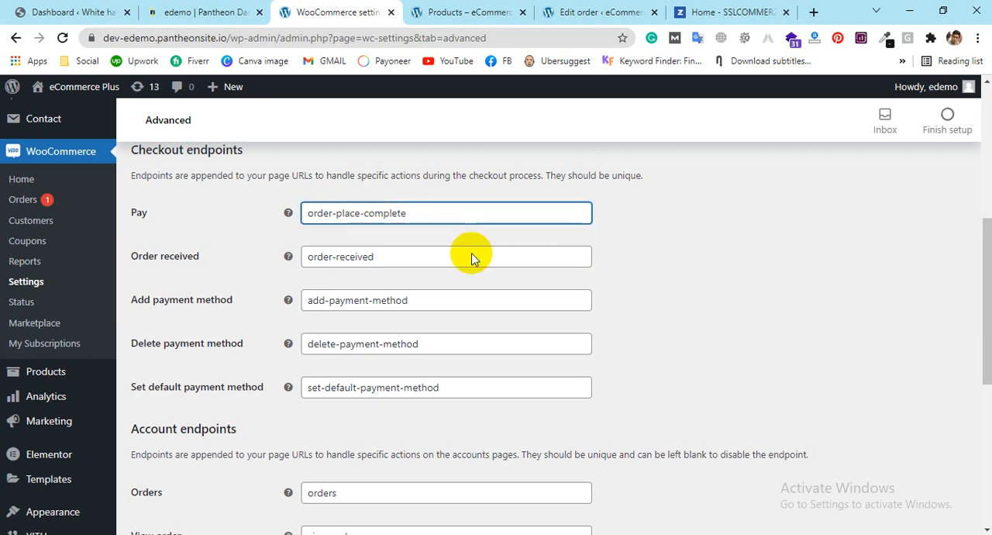
pyautogui.click(740, 273)
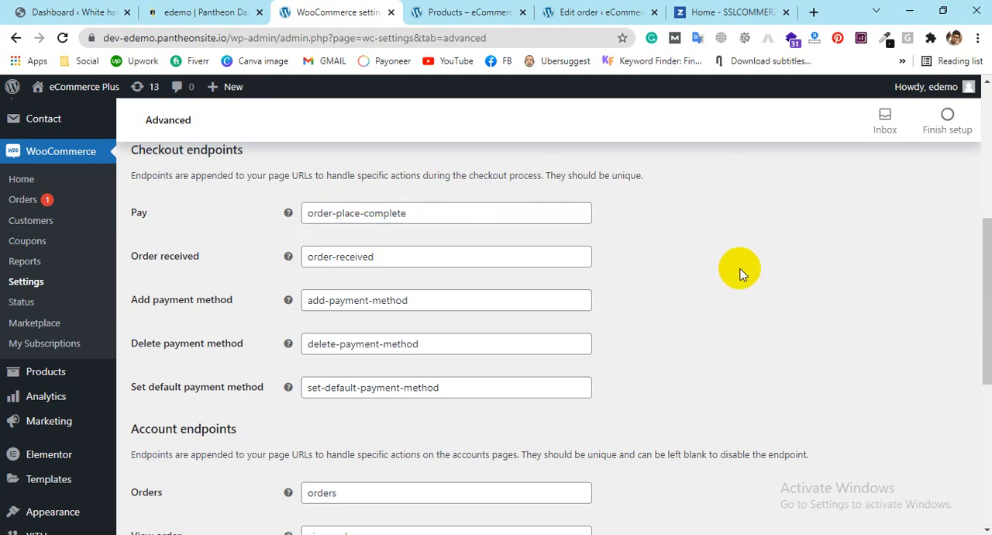
# Step: Review the account endpoints, and leave the Advanced settings without saving to open the WooCommerce System status page
pyautogui.scroll(-5, 547, 380)
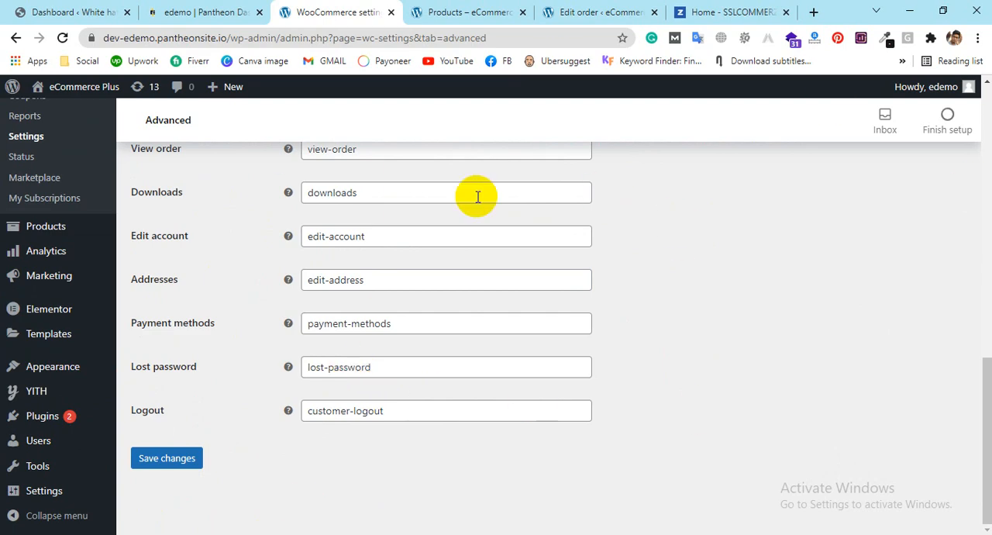
pyautogui.scroll(10, 563, 267)
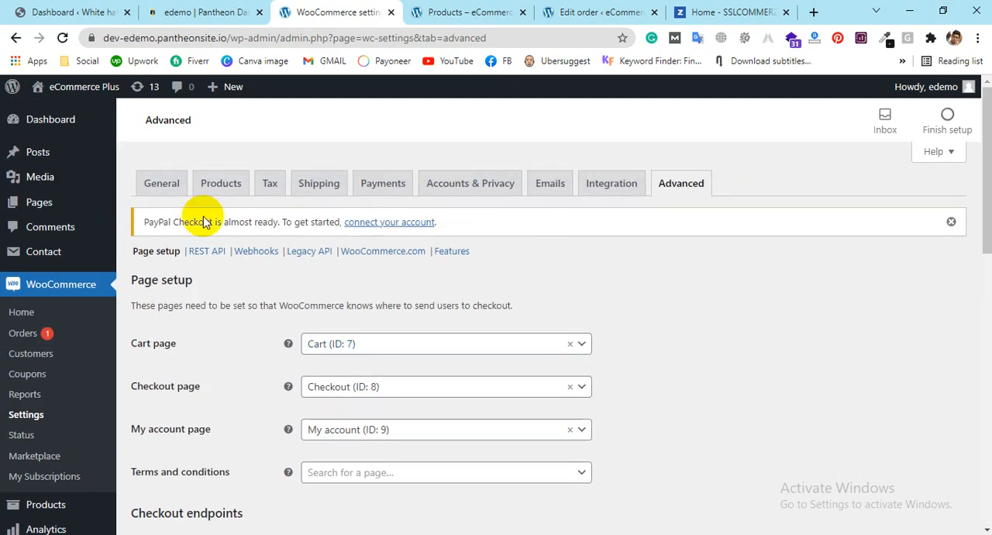
pyautogui.click(30, 439)
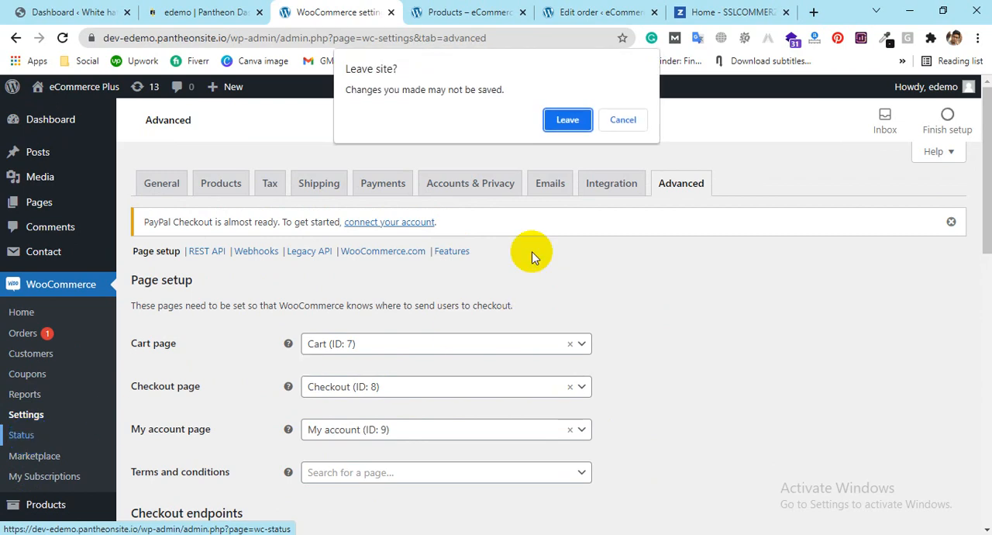
pyautogui.click(567, 121)
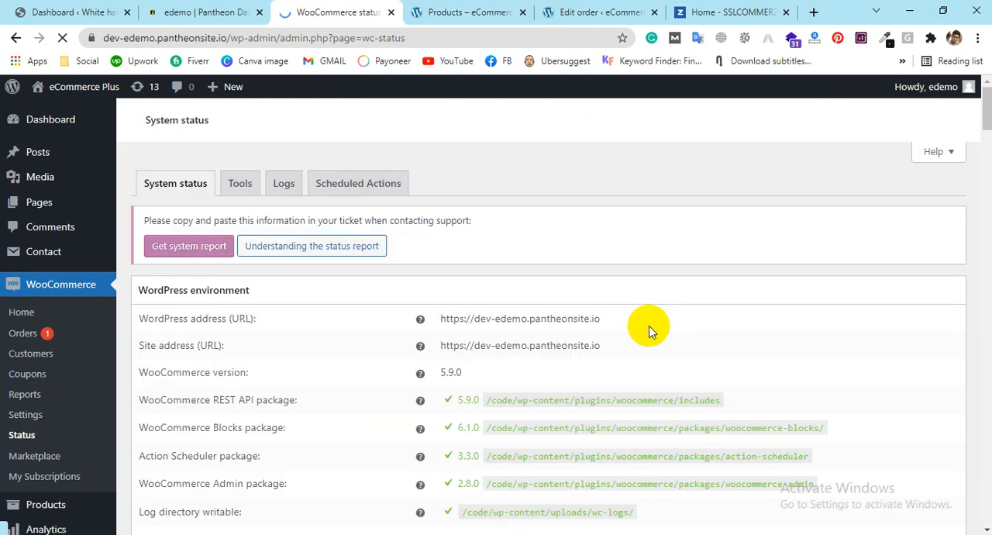
# Step: Examine the System status report, including the WordPress environment, server environment, MySQL version recommendation and database tables
pyautogui.scroll(-2, 612, 321)
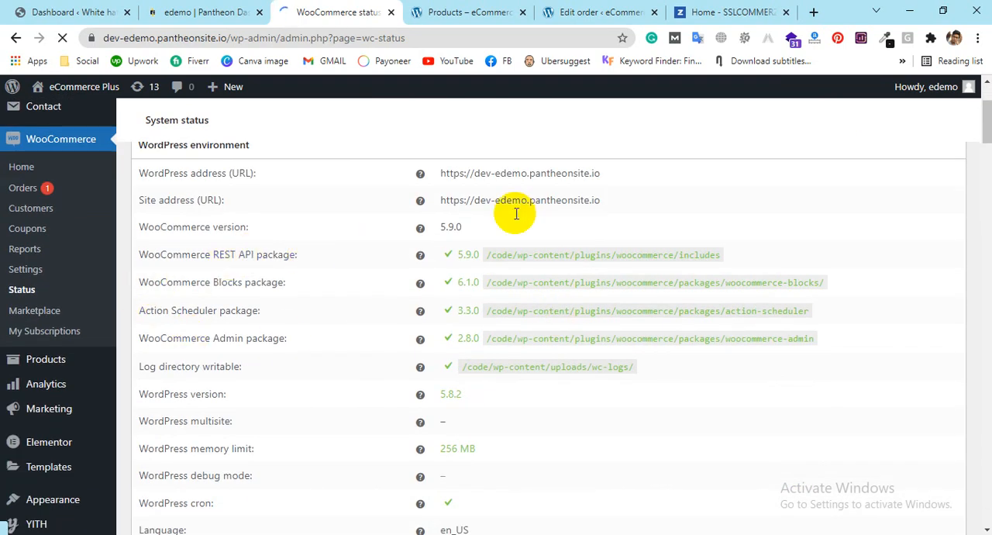
pyautogui.scroll(-4, 458, 450)
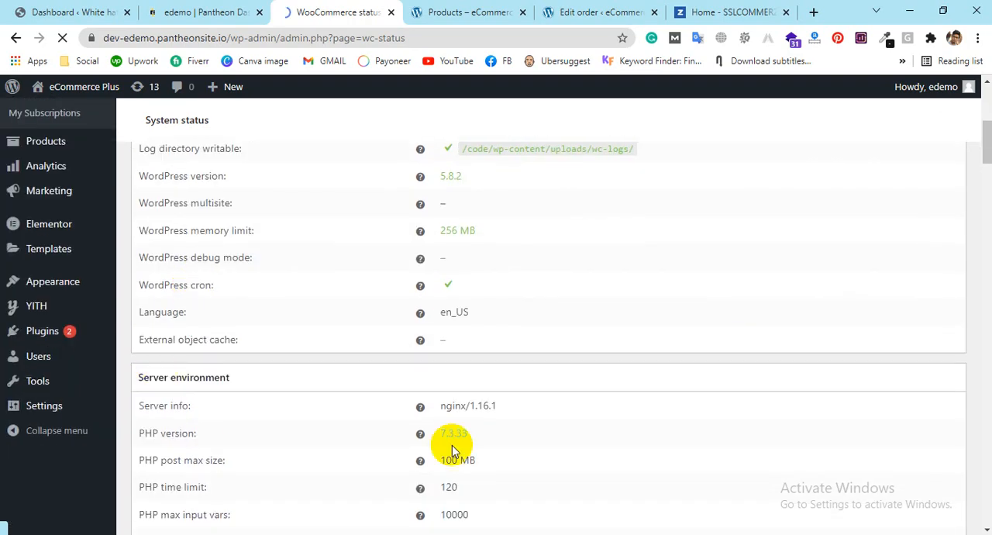
pyautogui.scroll(-2, 410, 303)
pyautogui.scroll(1, 593, 202)
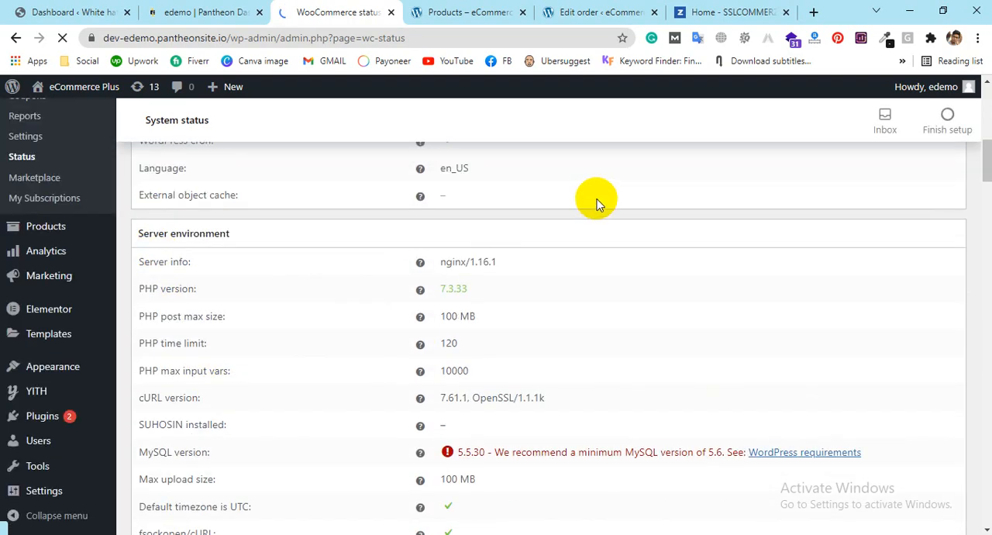
pyautogui.scroll(-2, 534, 333)
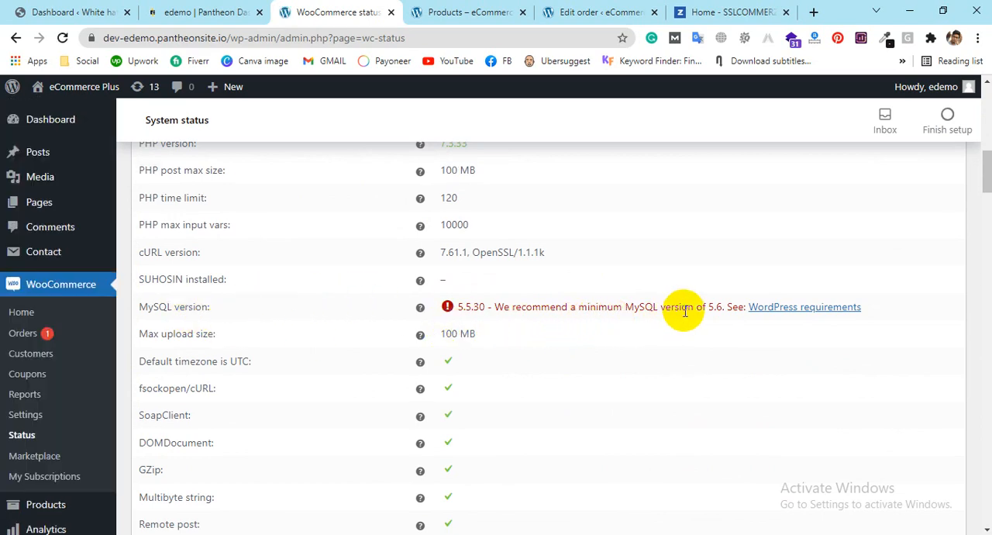
pyautogui.moveTo(460, 308); pyautogui.dragTo(671, 305)
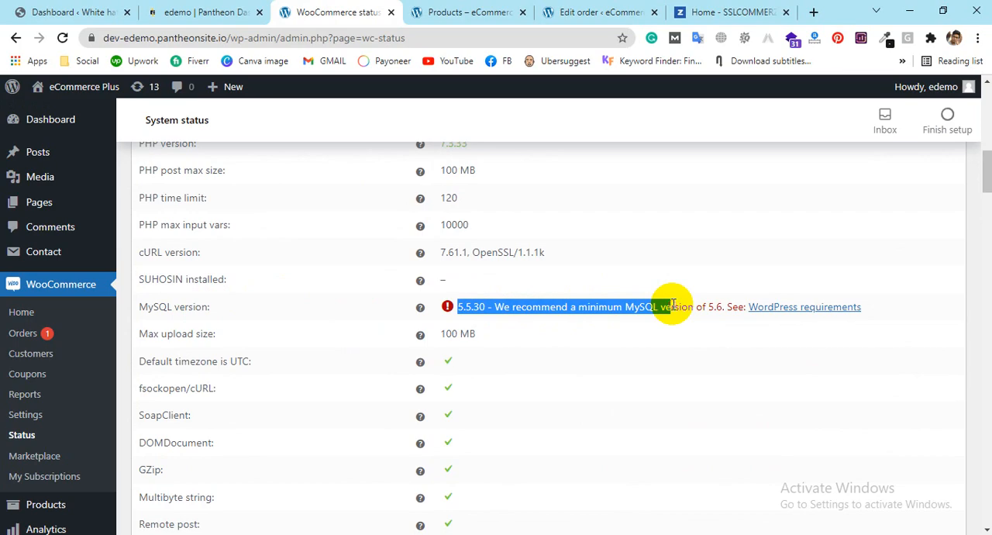
pyautogui.click(673, 304)
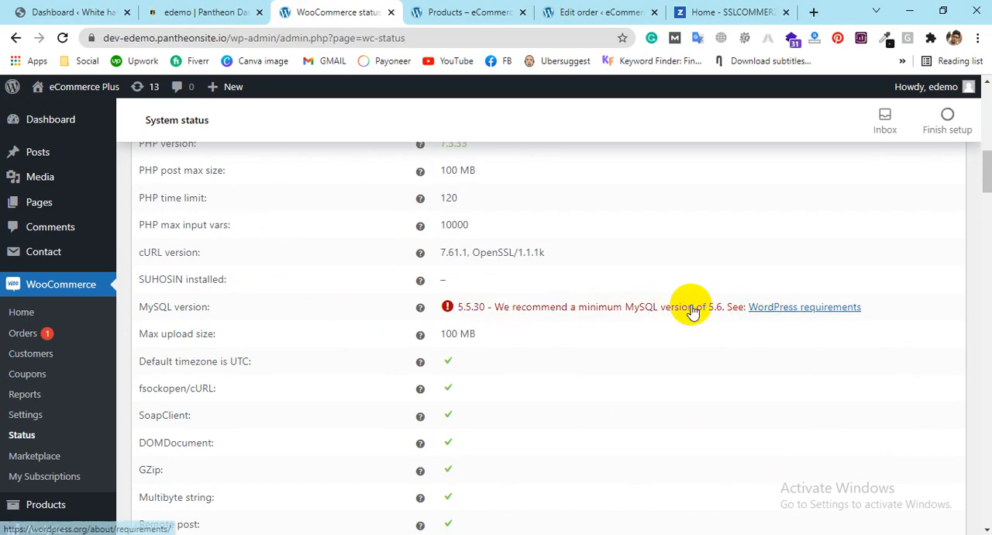
pyautogui.scroll(-5, 303, 344)
pyautogui.scroll(-10, 480, 302)
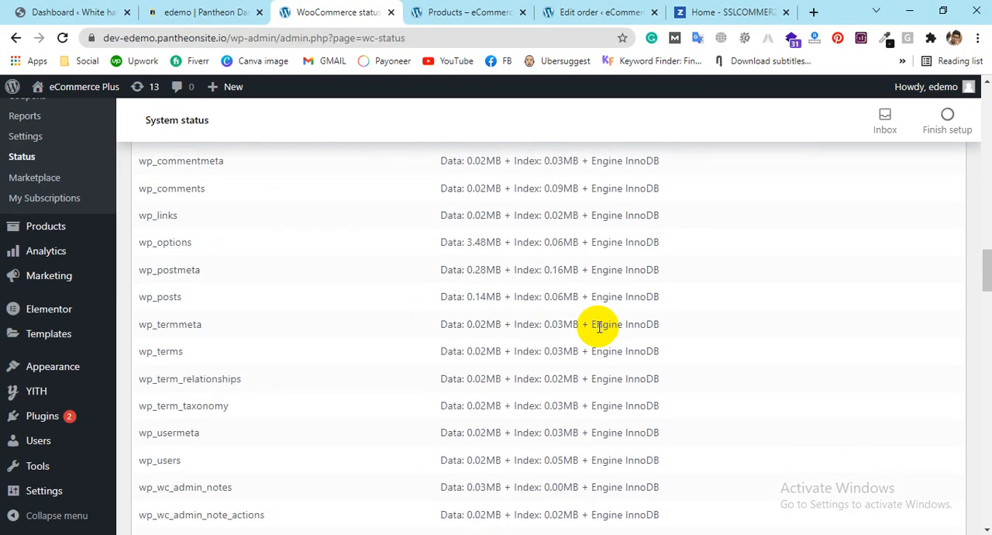
# Step: Open the WooCommerce Customers list to view the customer records and their total spend
pyautogui.scroll(15, 608, 294)
pyautogui.scroll(5, 307, 303)
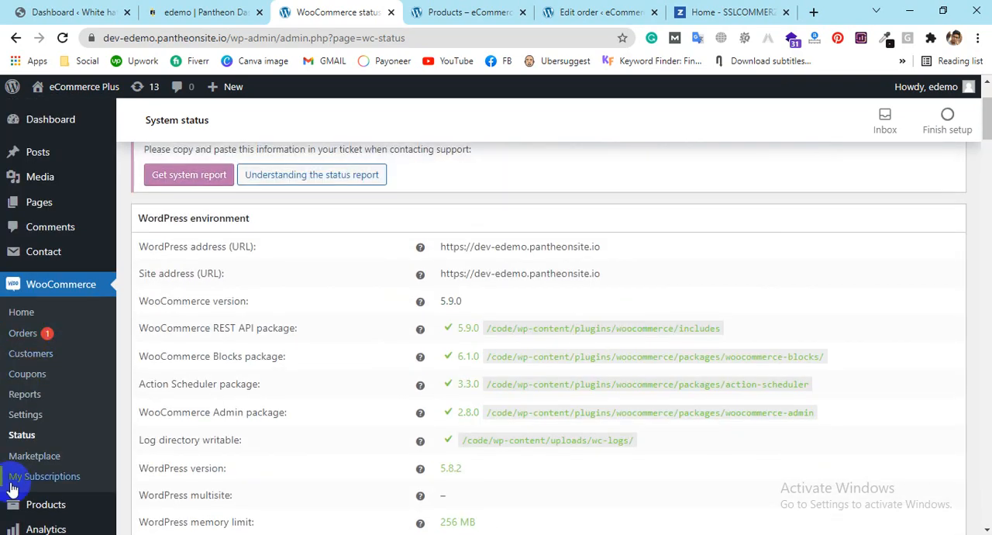
pyautogui.click(28, 355)
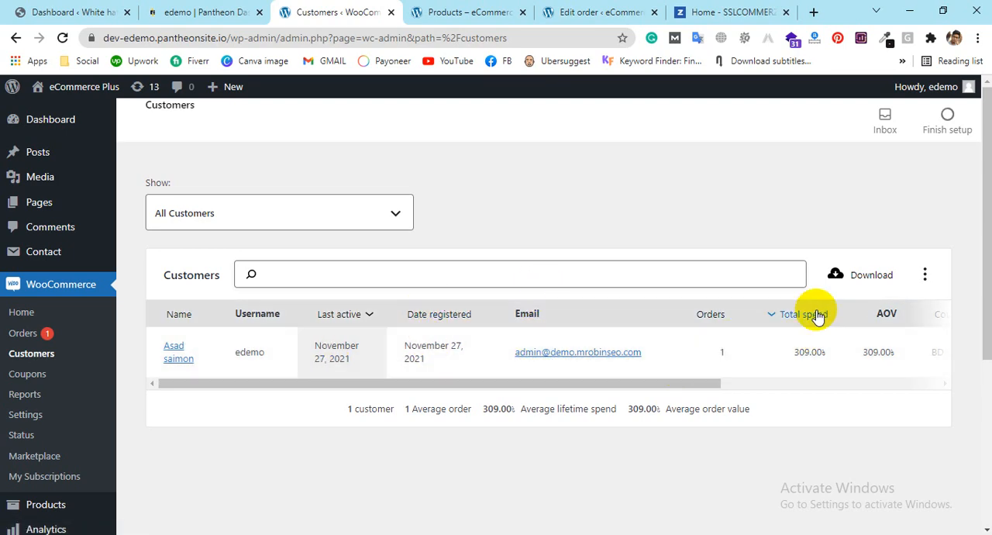
pyautogui.moveTo(627, 385); pyautogui.dragTo(127, 523)
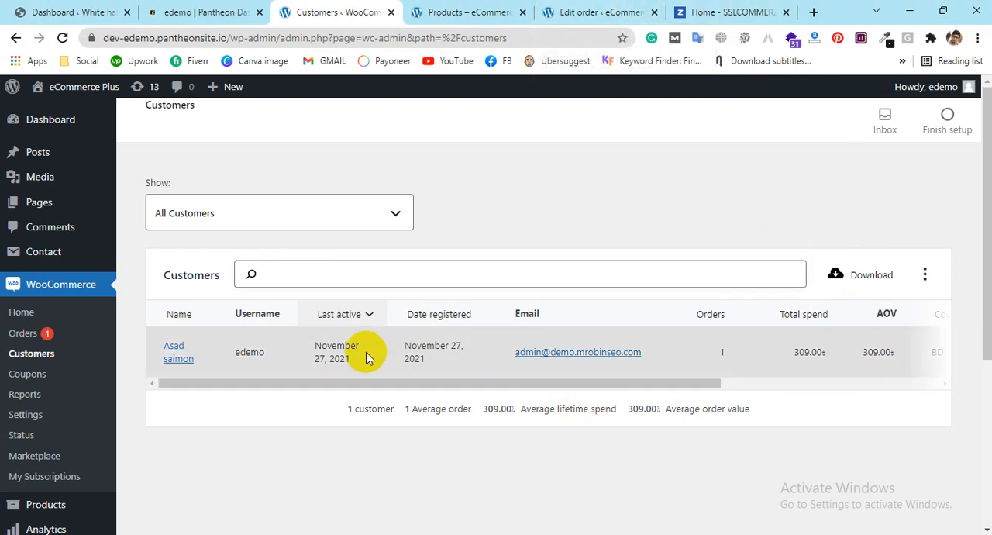
pyautogui.moveTo(559, 386); pyautogui.dragTo(573, 419)
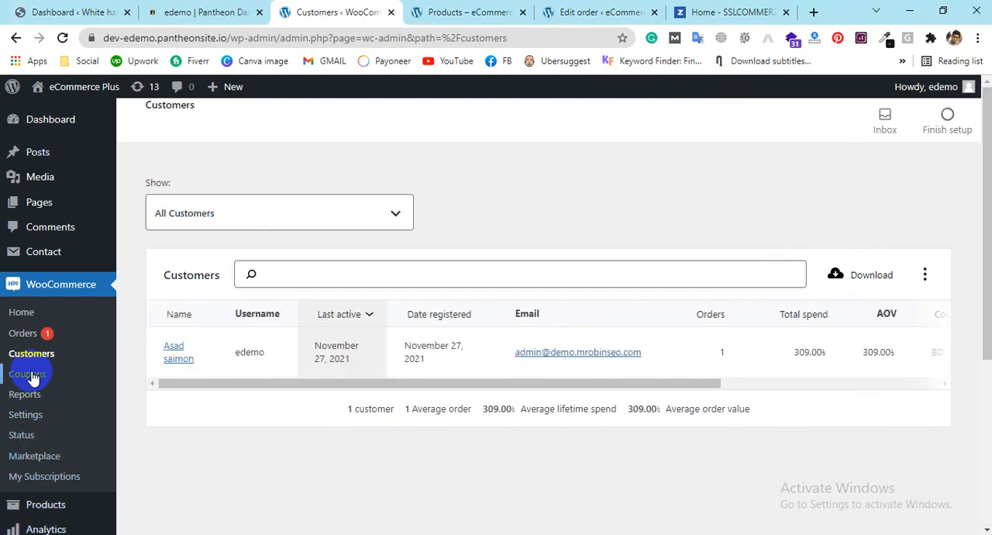
# Step: Open the page for adding new plugins to the WordPress site
pyautogui.scroll(-1, 31, 373)
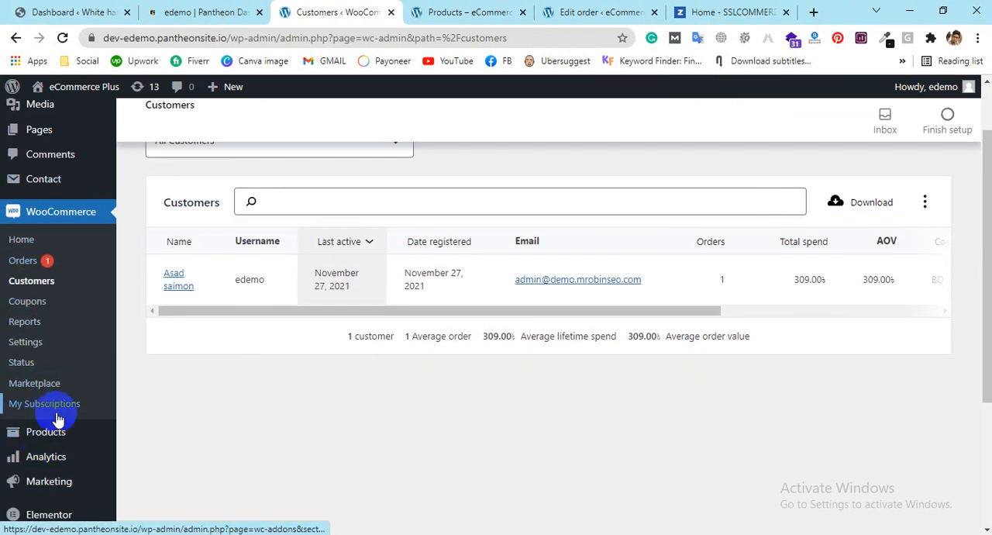
pyautogui.moveTo(57, 437)
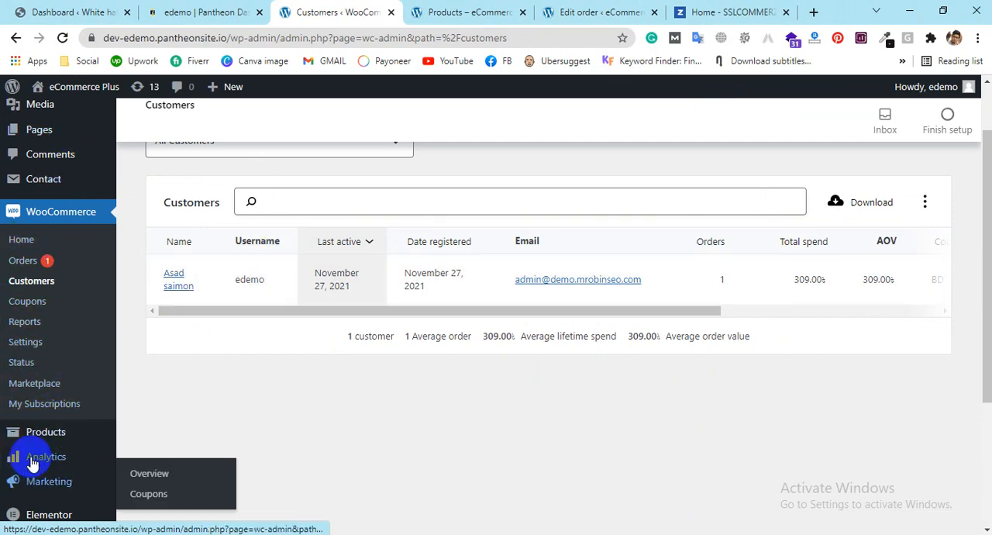
pyautogui.scroll(-1, 58, 387)
pyautogui.scroll(-2, 44, 488)
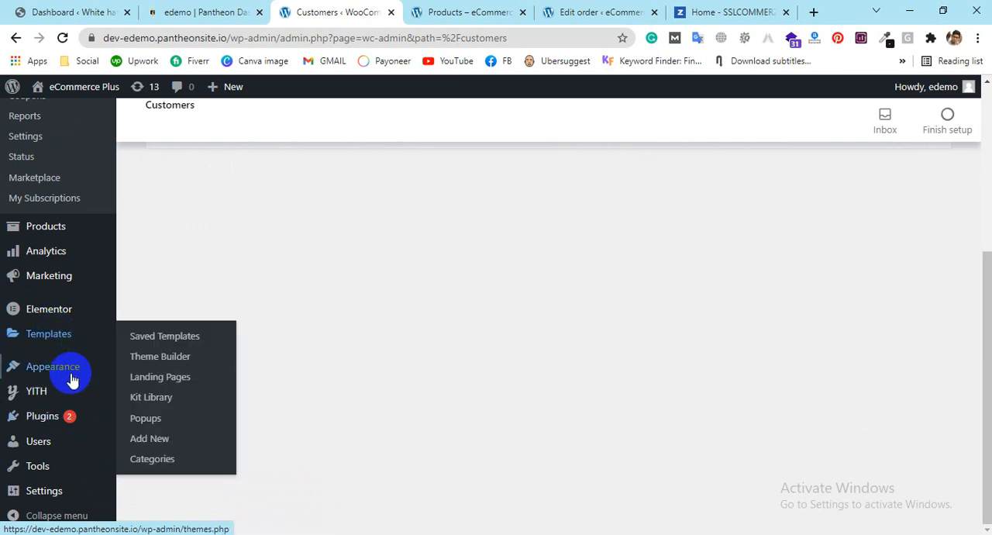
pyautogui.moveTo(64, 374)
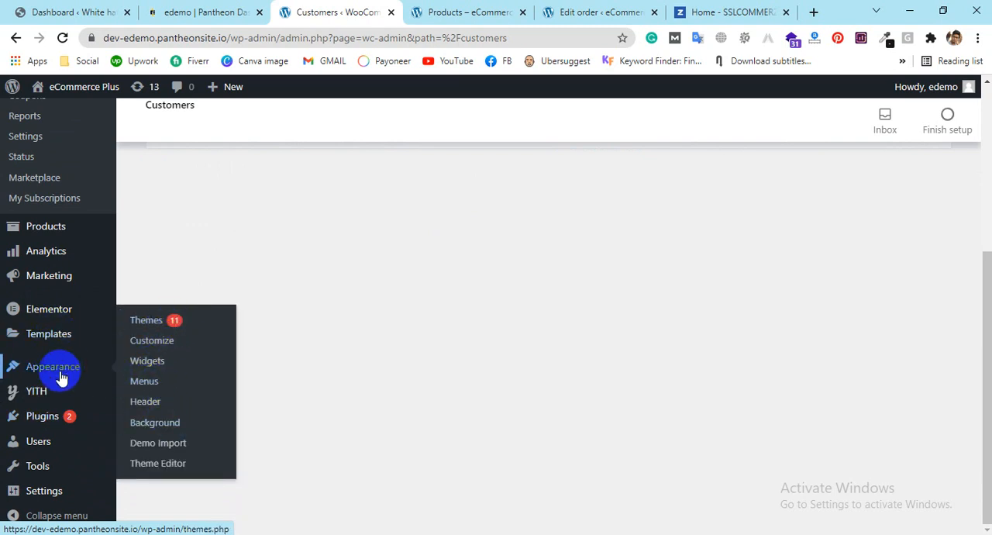
pyautogui.click(160, 439)
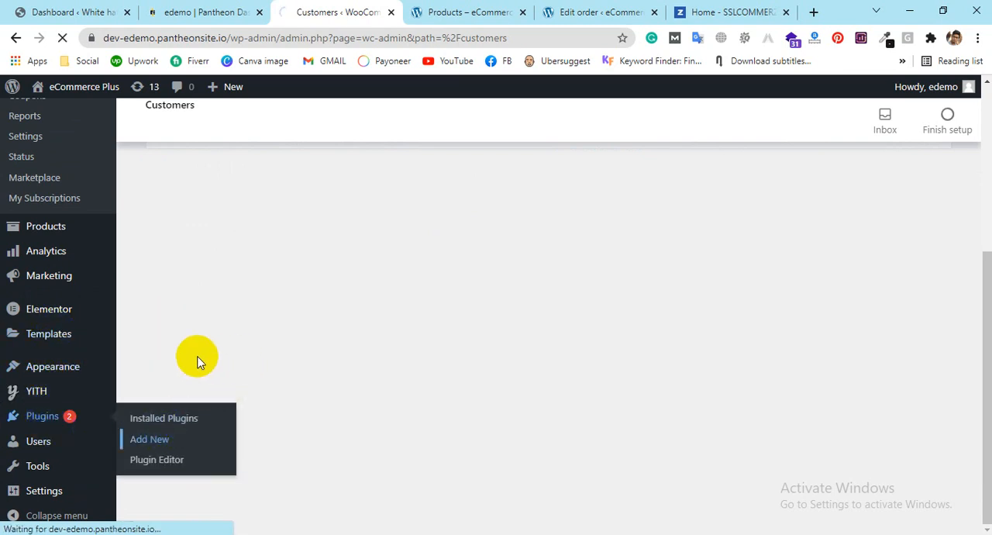
pyautogui.moveTo(28, 396)
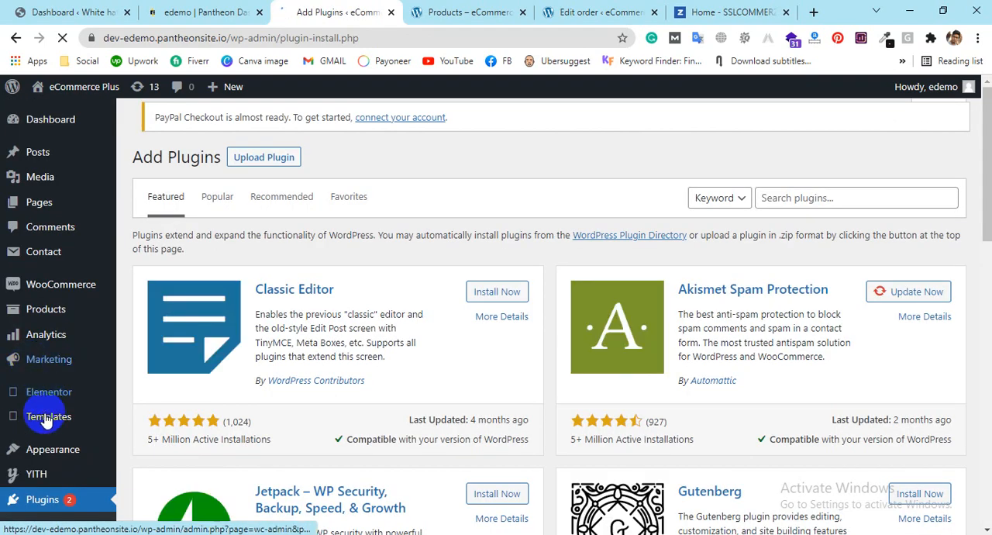
pyautogui.scroll(-1, 37, 427)
pyautogui.click(41, 410)
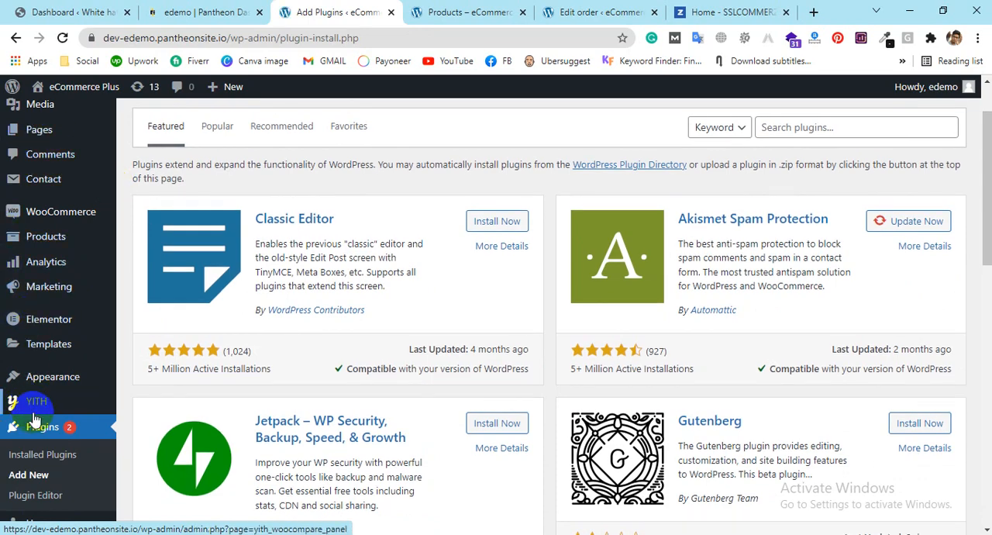
pyautogui.moveTo(38, 406)
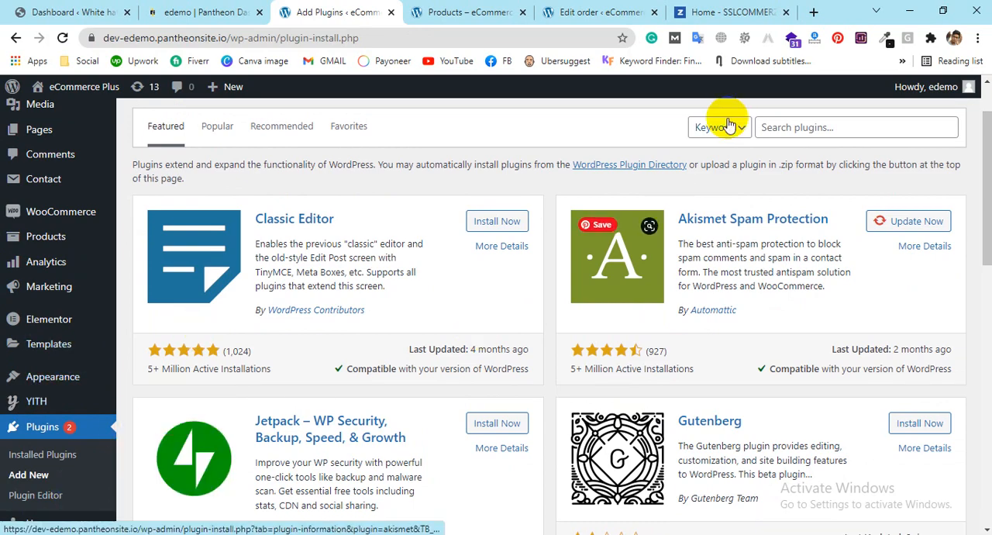
# Step: Search the plugin directory for "BD payment"
pyautogui.click(799, 129)
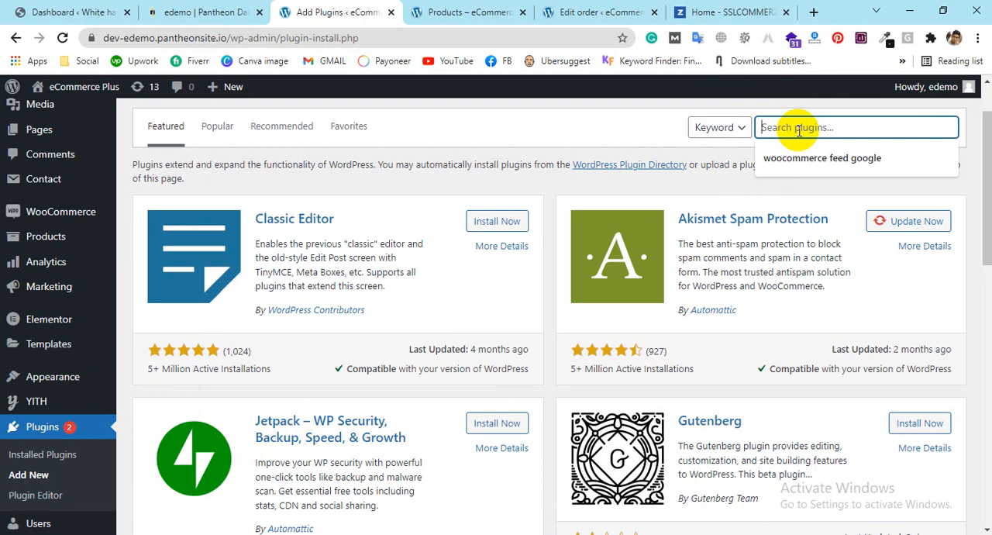
pyautogui.write('bd')
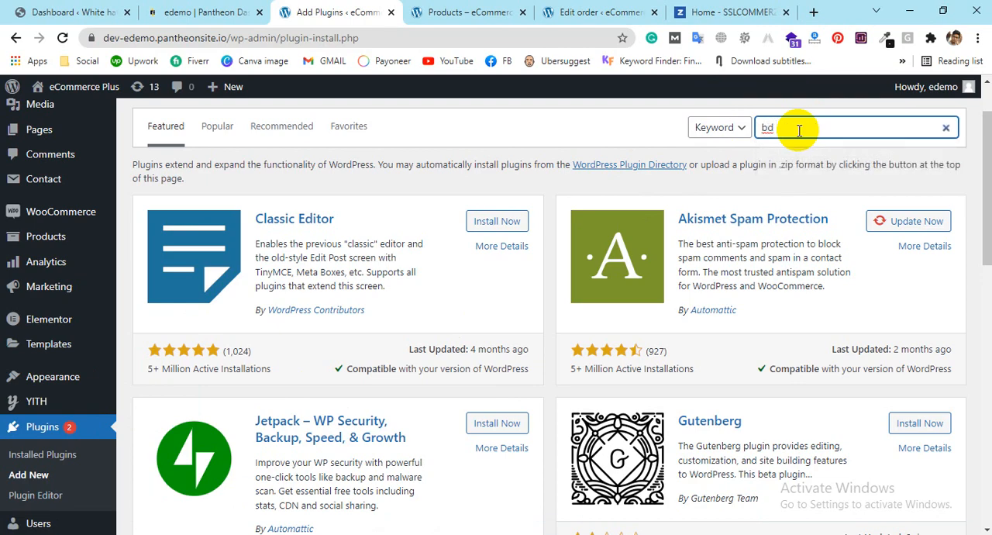
pyautogui.press('BackSpace')
pyautogui.press('BackSpace')
pyautogui.press('BackSpace')
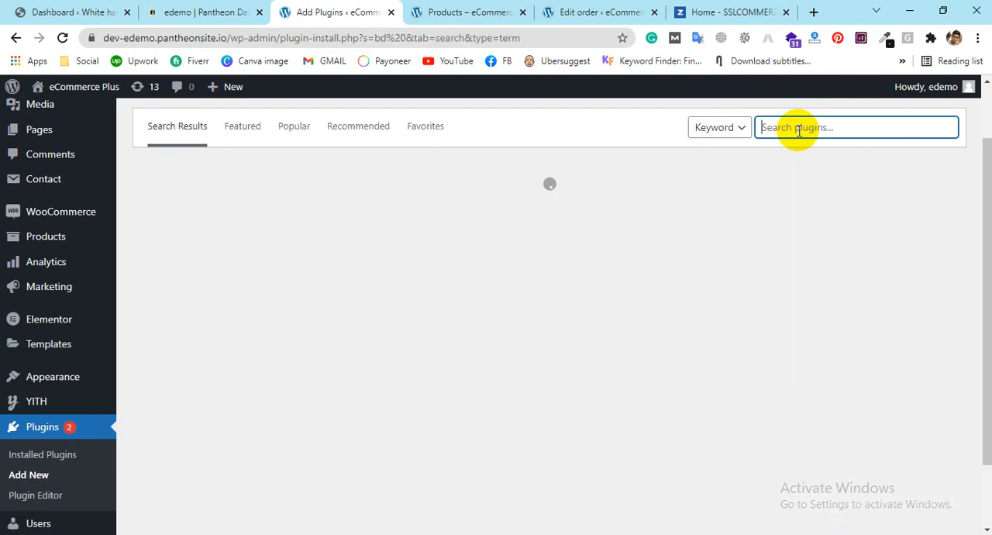
pyautogui.write('BD payment')
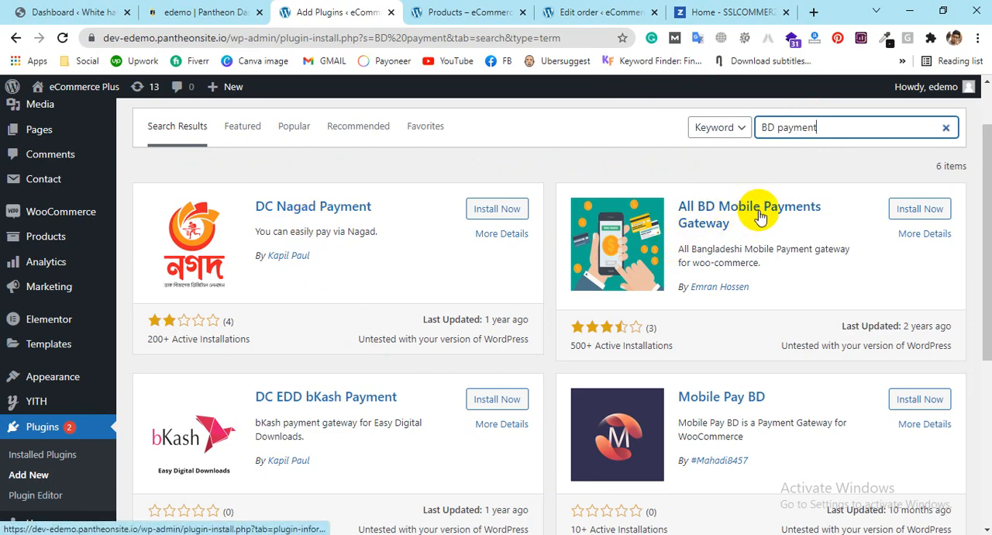
# Step: Examine the Bangladeshi payment plugins in the search results, comparing their descriptions, ratings, active installations and last update dates
pyautogui.scroll(-1, 763, 221)
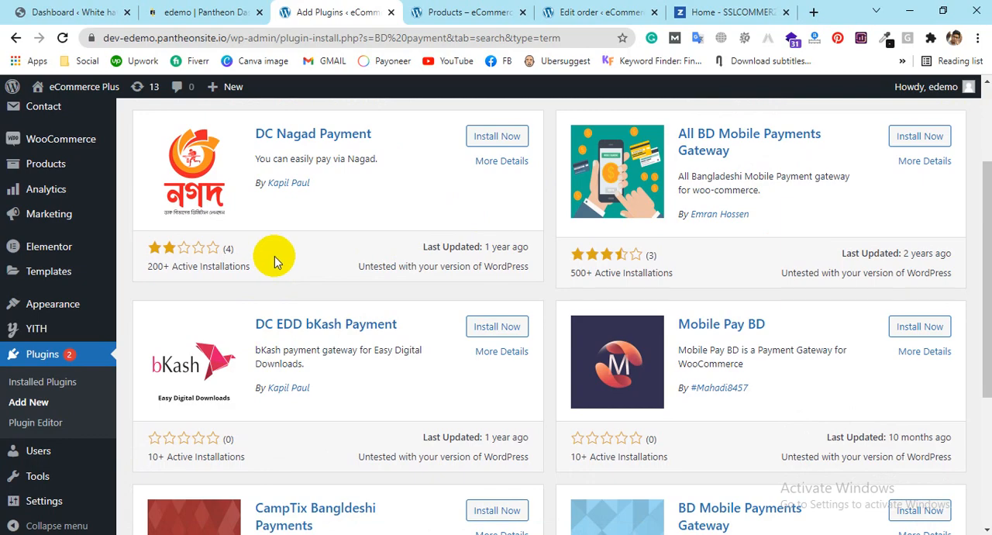
pyautogui.scroll(-1, 670, 271)
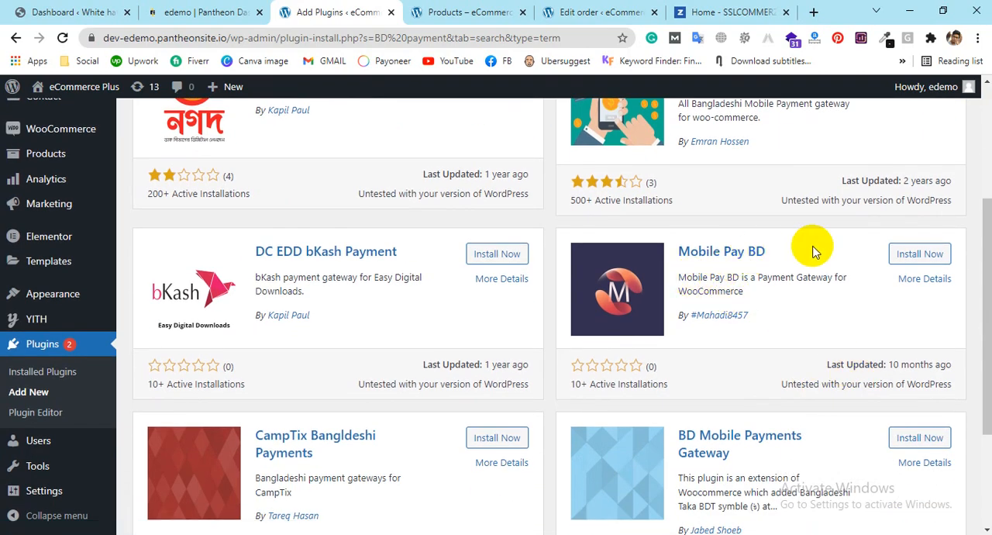
pyautogui.scroll(-1, 813, 249)
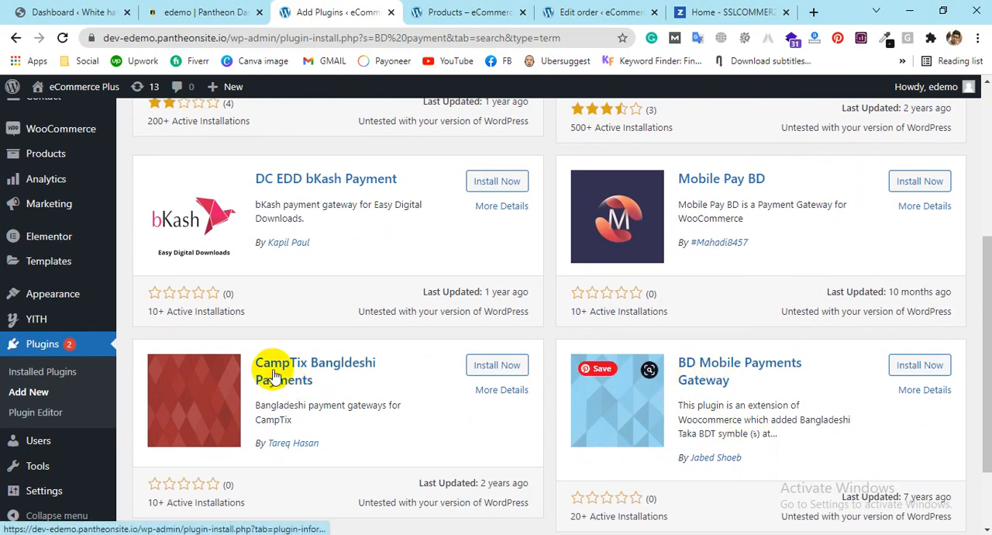
pyautogui.scroll(-2, 334, 364)
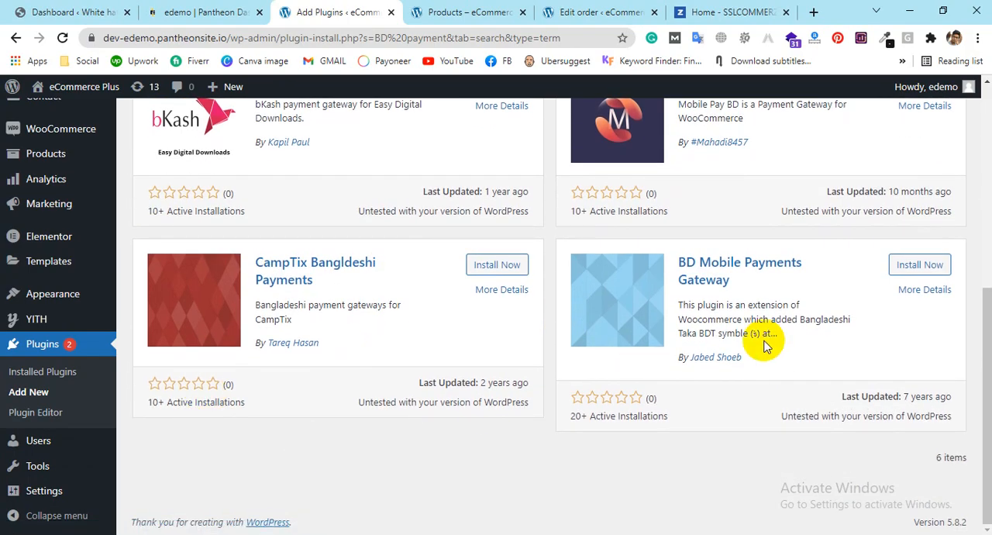
pyautogui.scroll(4, 764, 345)
pyautogui.scroll(-1, 647, 283)
pyautogui.scroll(-2, 647, 283)
pyautogui.scroll(2, 233, 352)
pyautogui.scroll(2, 291, 351)
# Step: Replace the plugin search term with "SSL commer" to look for an SSLCOMMERZ plugin
pyautogui.moveTo(829, 172); pyautogui.dragTo(640, 186)
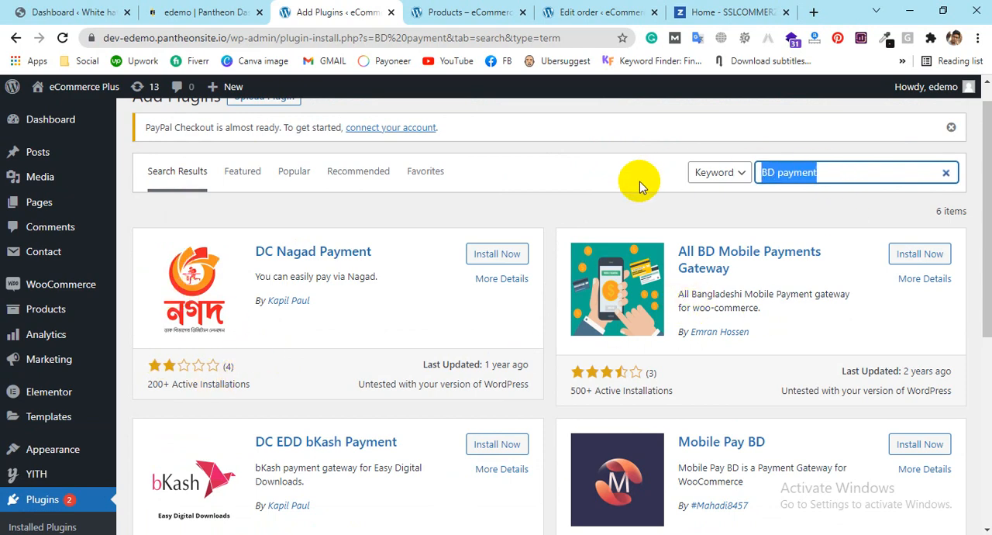
pyautogui.write('SSL c')
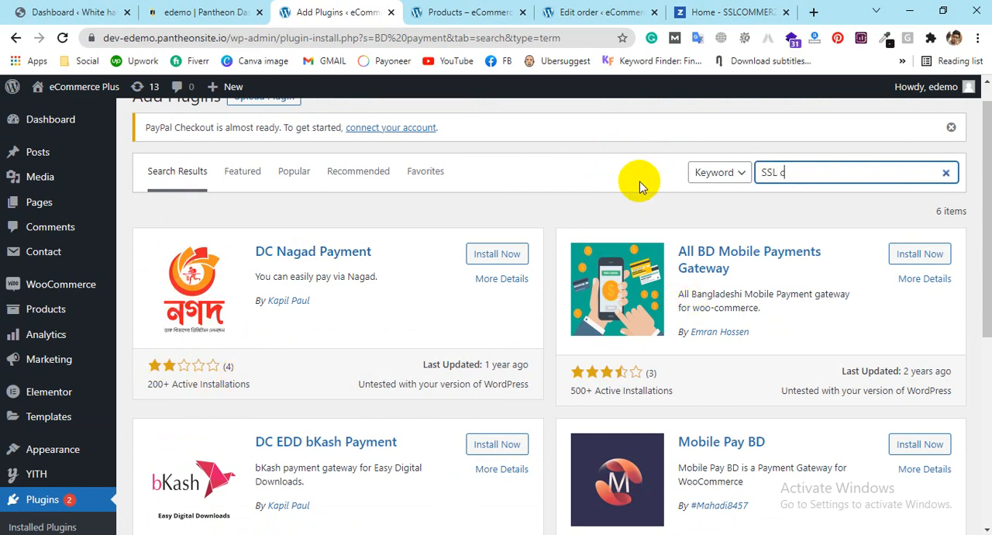
pyautogui.write('ommer')
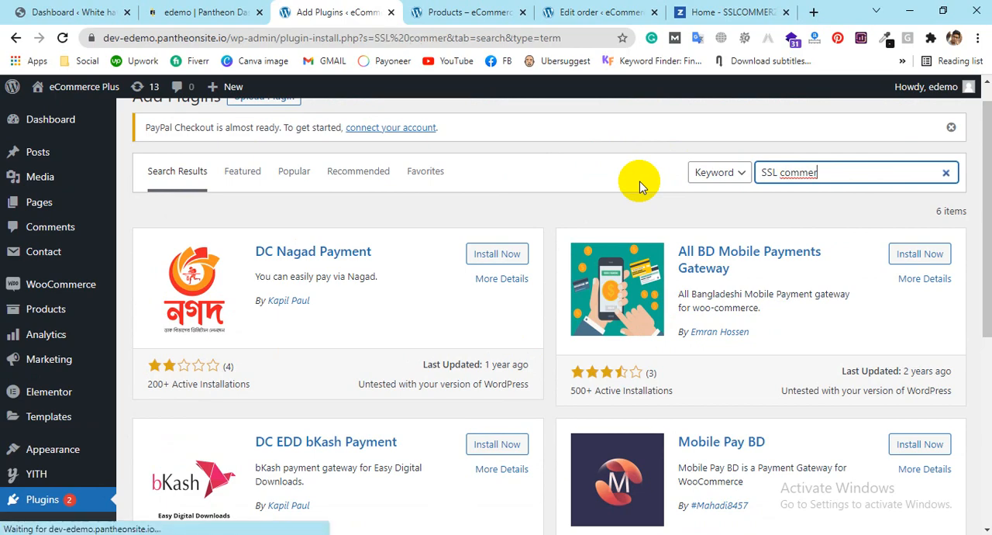
pyautogui.write('z')
pyautogui.press('BackSpace')
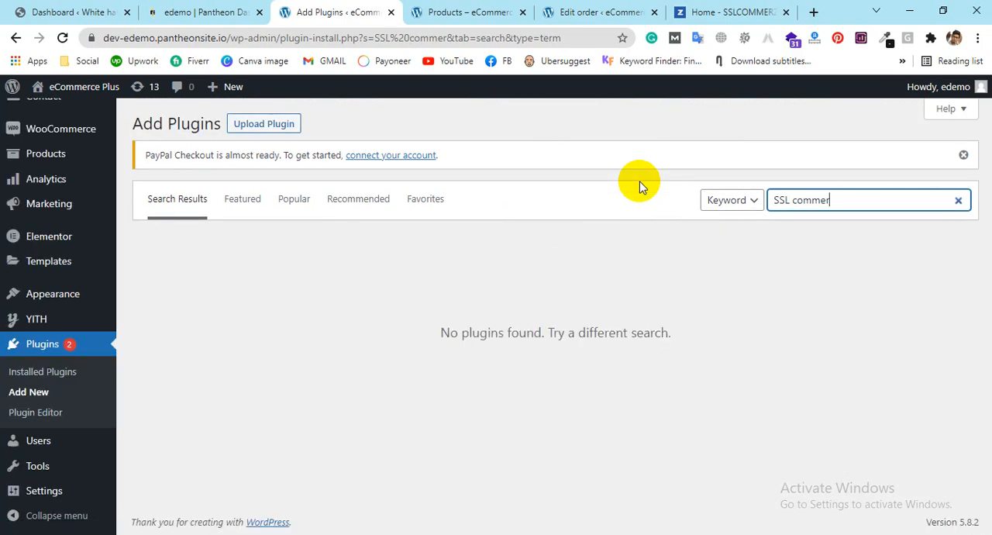
# Step: Search the plugins for "BD payment" again, and install and activate All BD Mobile Payments Gateway
pyautogui.press('BackSpace')
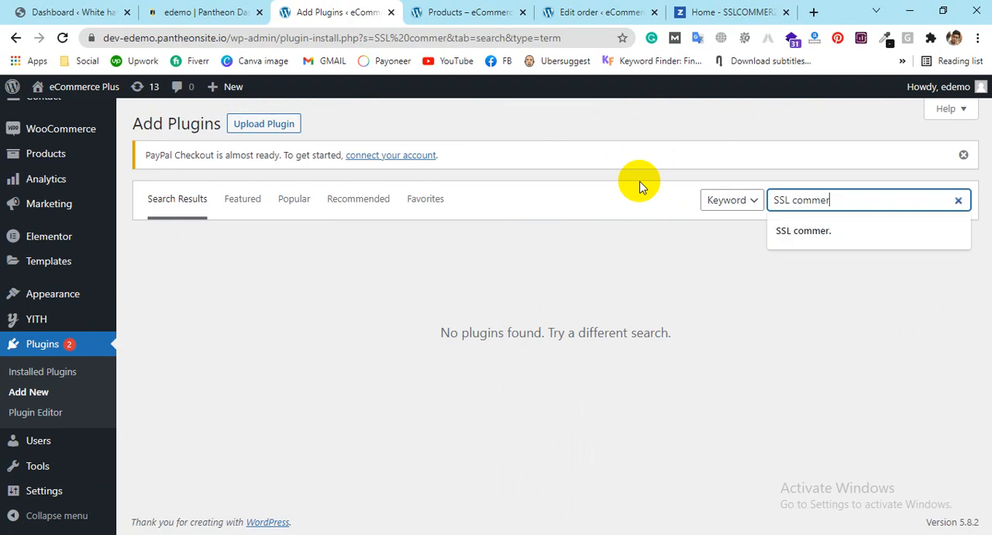
pyautogui.press('BackSpace')
pyautogui.press('BackSpace')
pyautogui.press('BackSpace')
pyautogui.press('BackSpace')
pyautogui.press('BackSpace')
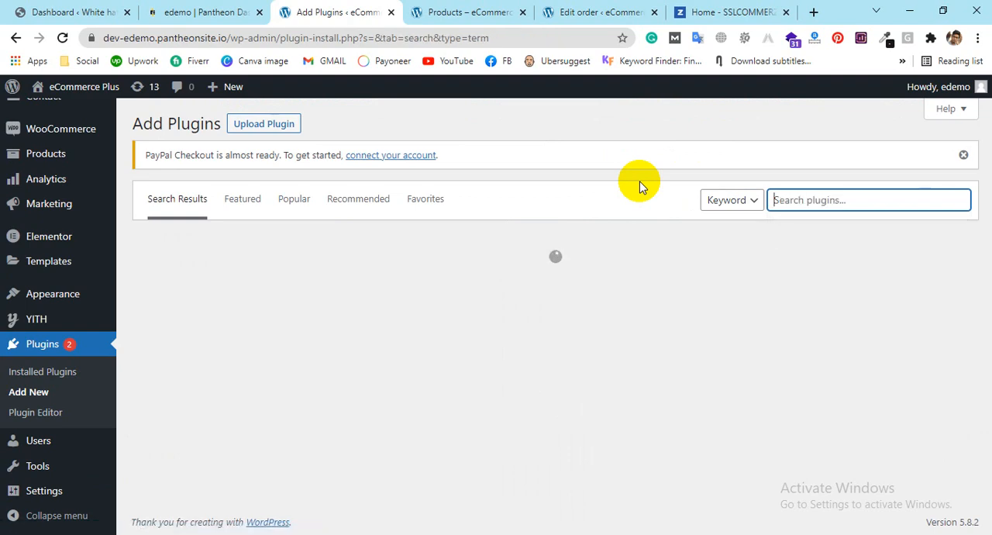
pyautogui.write('BD payment')
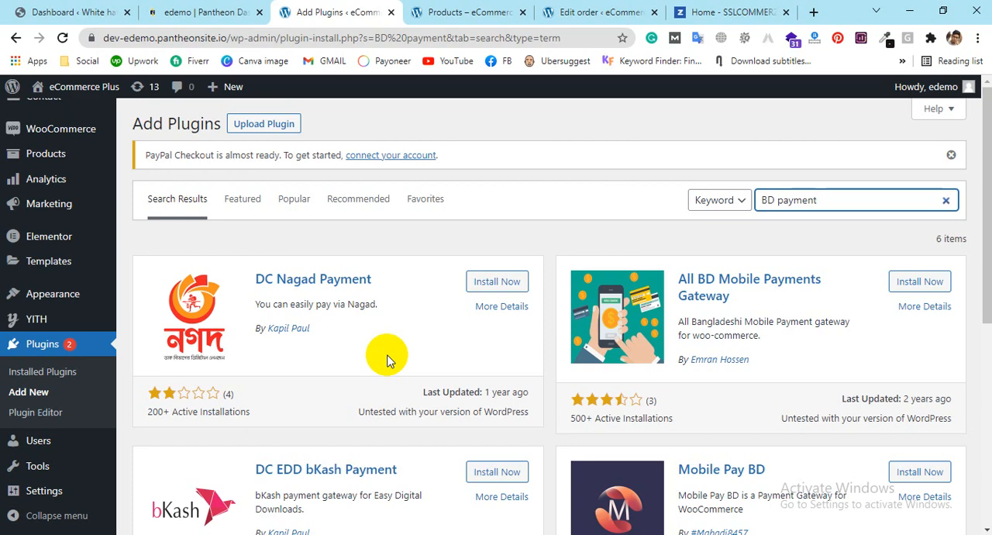
pyautogui.click(928, 284)
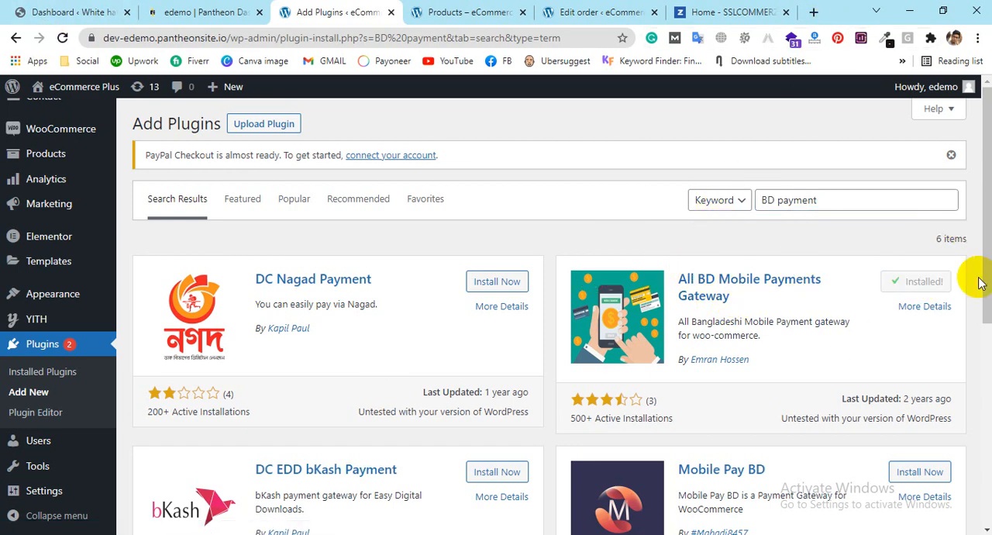
pyautogui.click(922, 283)
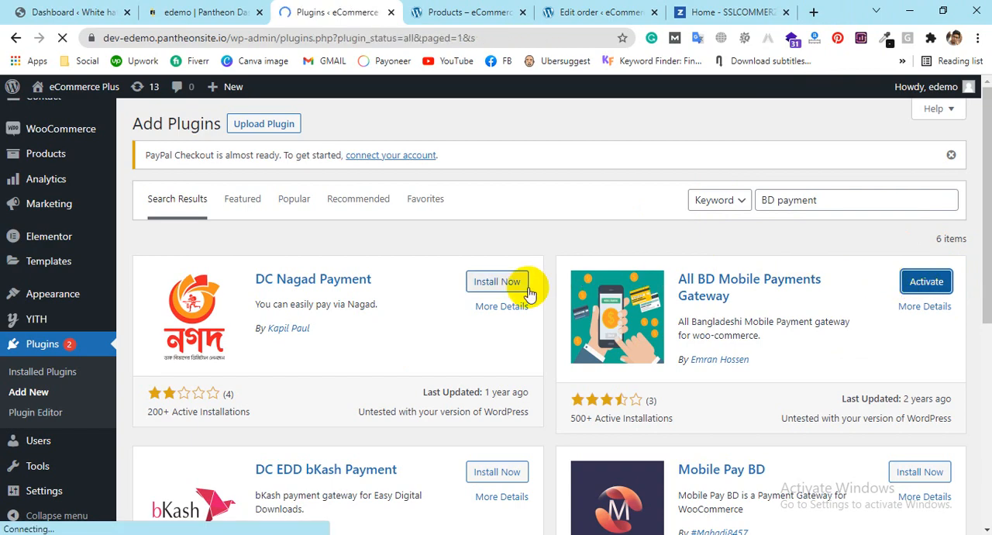
# Step: Examine the payment methods in the WooCommerce Payments settings, including the added mobile gateways such as bKash, Rocket and Nagad
pyautogui.scroll(-3, 326, 283)
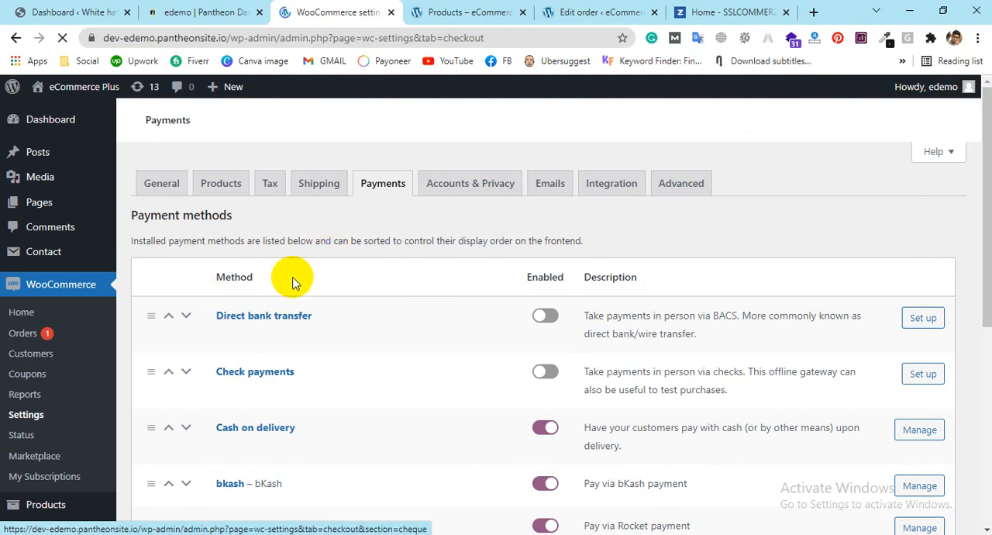
pyautogui.scroll(-3, 295, 277)
pyautogui.scroll(-1, 351, 247)
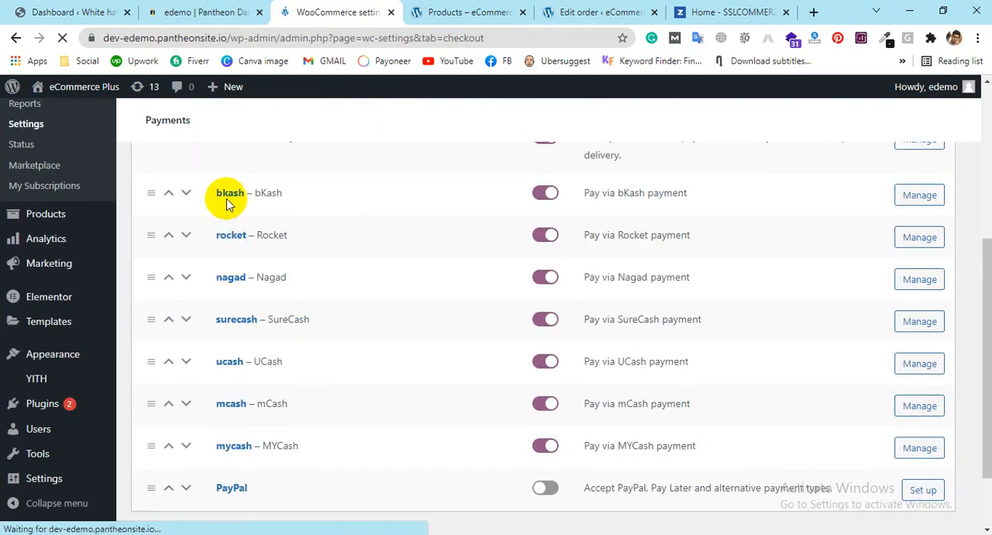
pyautogui.scroll(1, 247, 321)
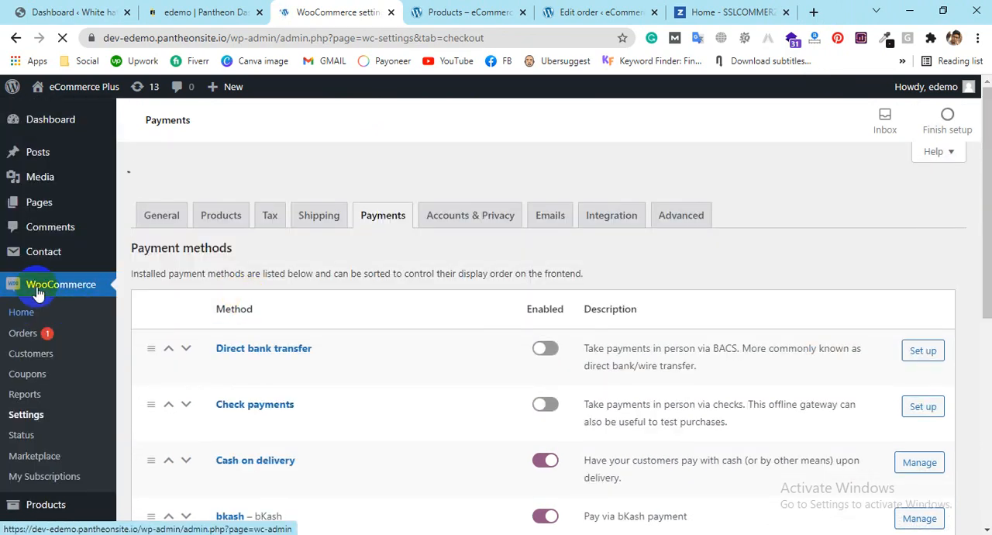
pyautogui.click(47, 284)
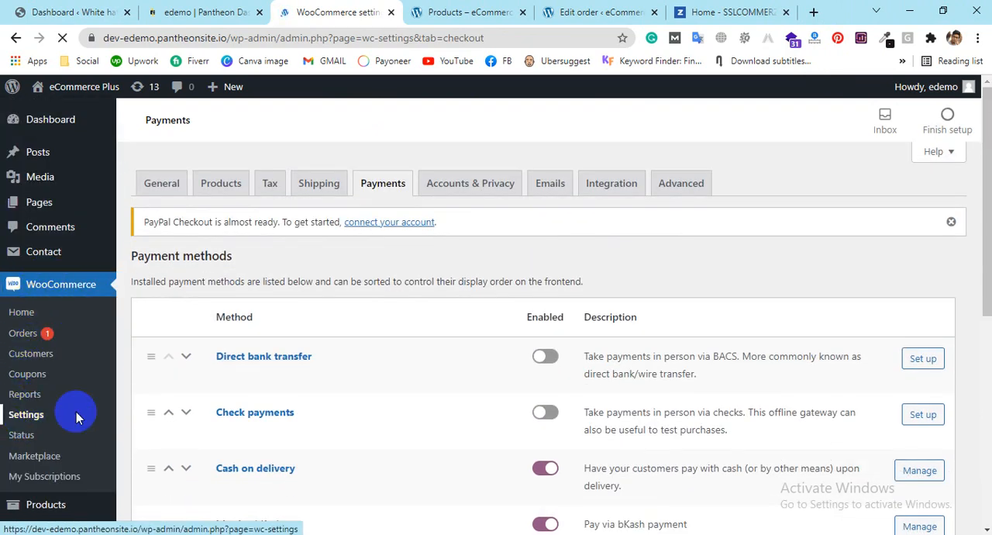
pyautogui.click(23, 416)
pyautogui.scroll(-3, 372, 341)
pyautogui.scroll(-2, 371, 341)
pyautogui.scroll(2, 388, 261)
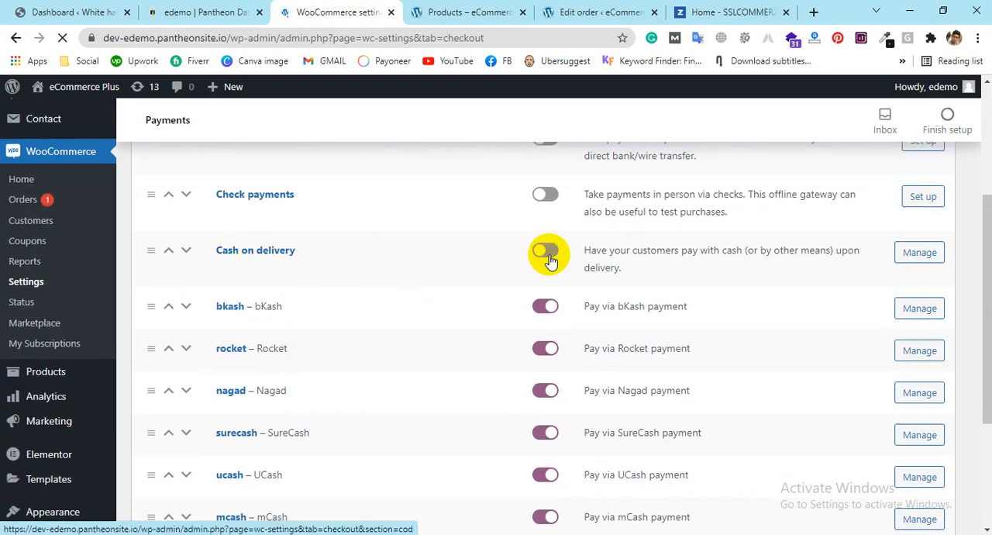
# Step: Open the settings of the bKash payment method for management
pyautogui.scroll(-3, 248, 283)
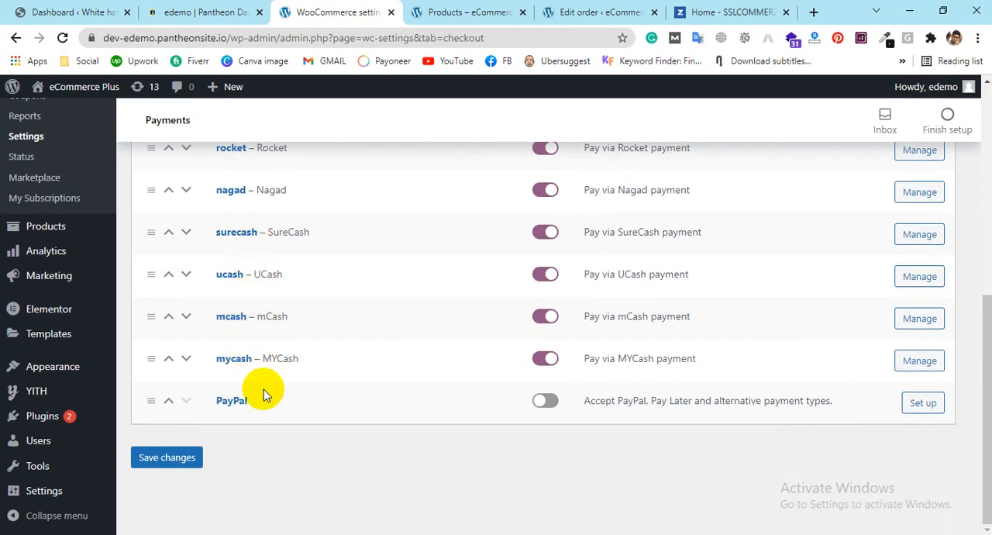
pyautogui.scroll(2, 266, 288)
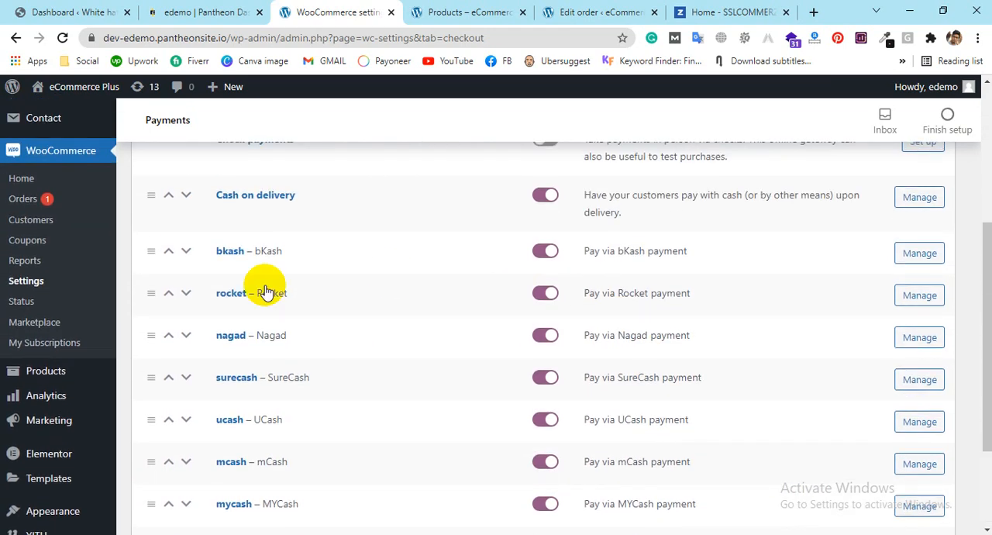
pyautogui.click(920, 256)
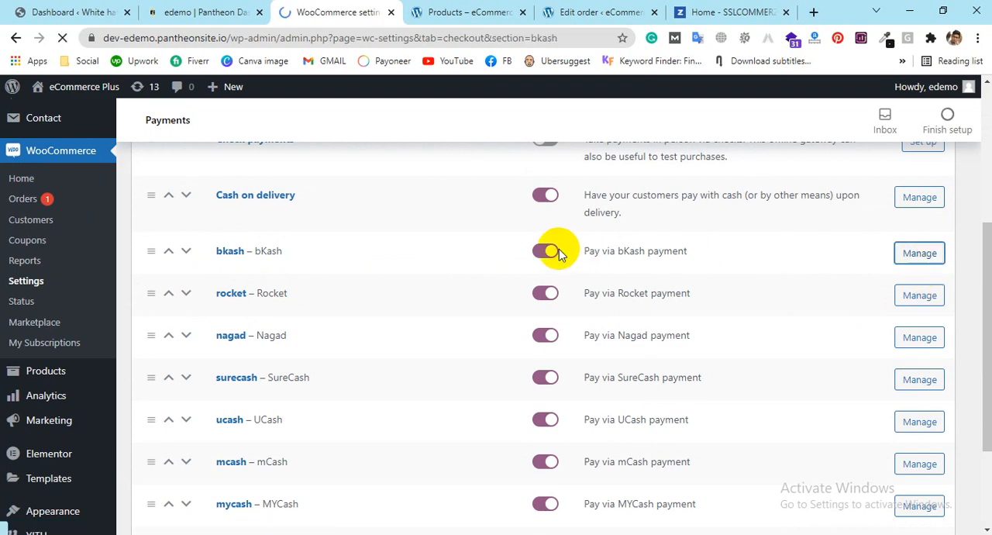
# Step: Enter a Personal account with its account number in the bKash account details and add a second account row
pyautogui.scroll(-2, 491, 230)
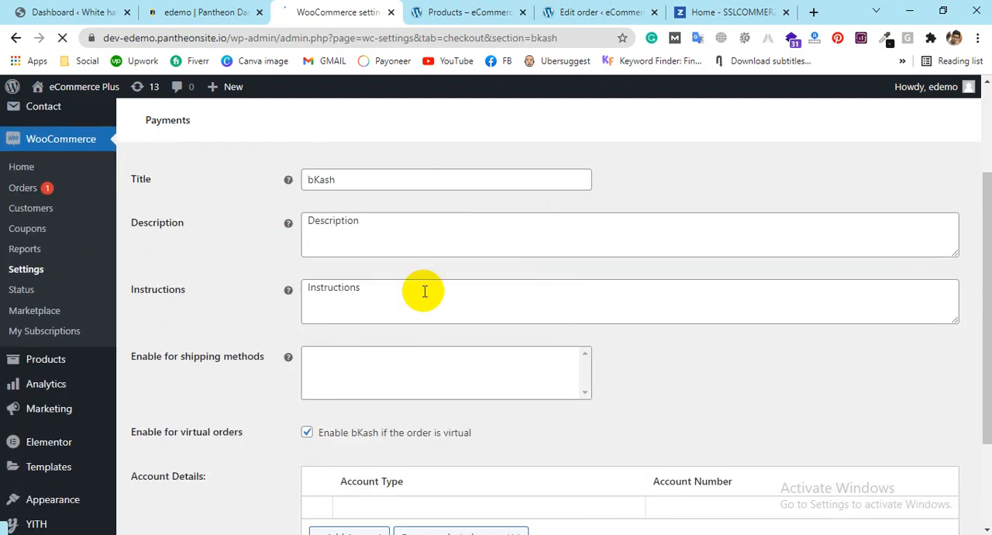
pyautogui.scroll(-2, 642, 254)
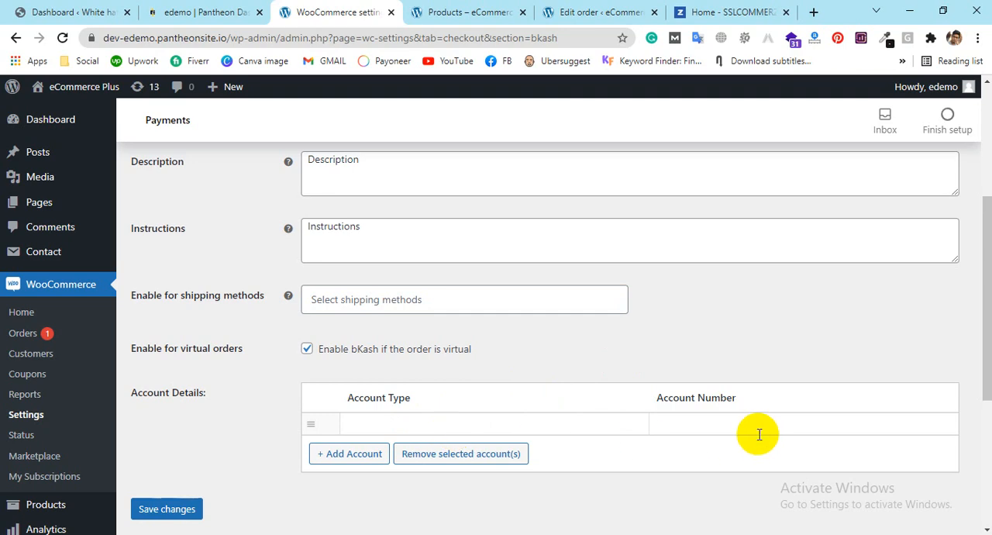
pyautogui.click(355, 455)
pyautogui.click(377, 424)
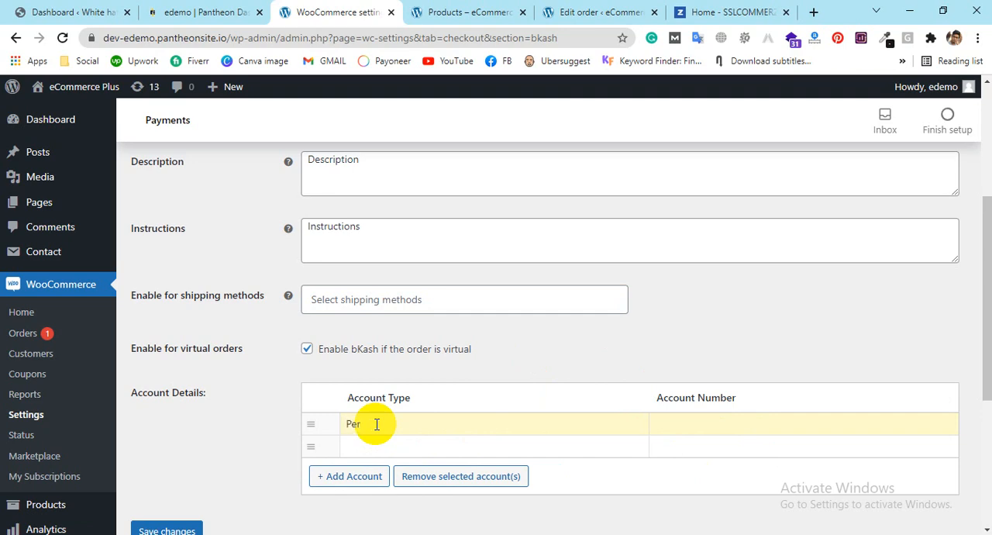
pyautogui.click(768, 422)
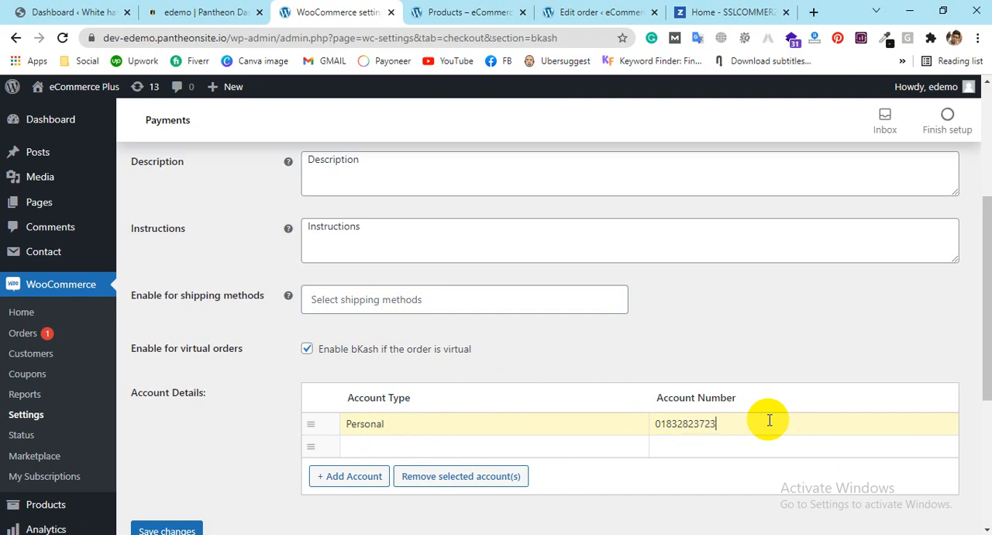
# Step: Fill the second bKash account row with the type Merchant and its account number, correcting the spelling
pyautogui.click(502, 444)
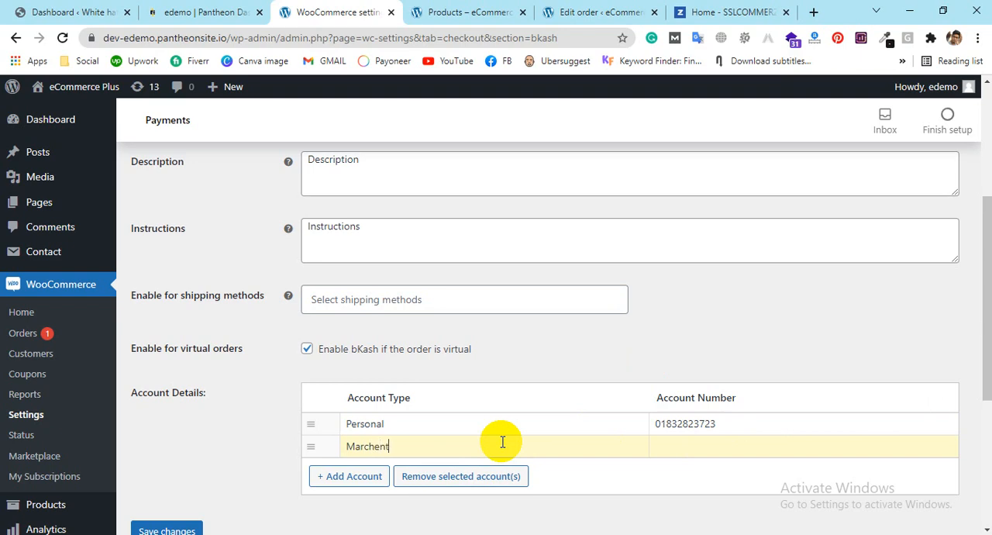
pyautogui.rightClick(372, 446)
pyautogui.click(419, 204)
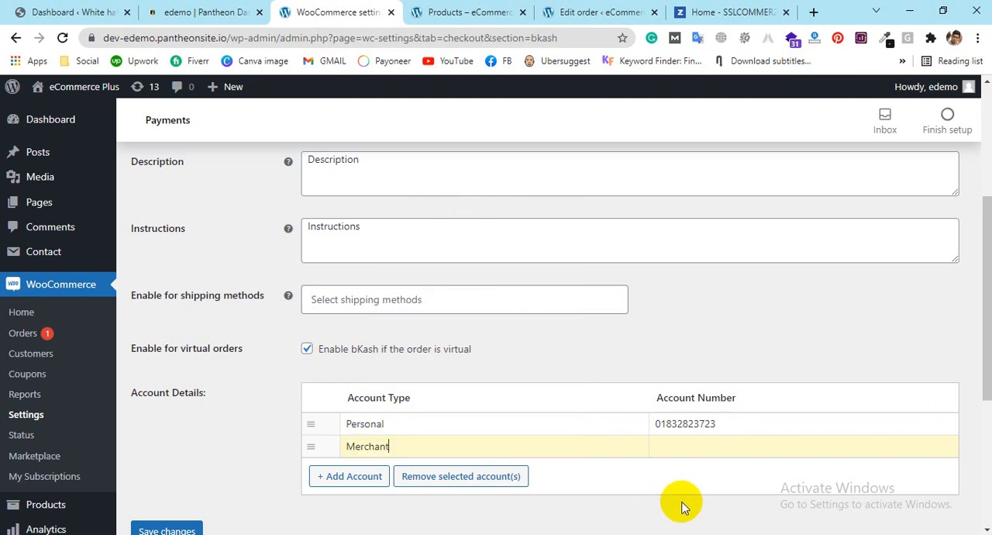
pyautogui.click(695, 444)
pyautogui.moveTo(726, 422); pyautogui.dragTo(643, 434)
pyautogui.click(722, 454)
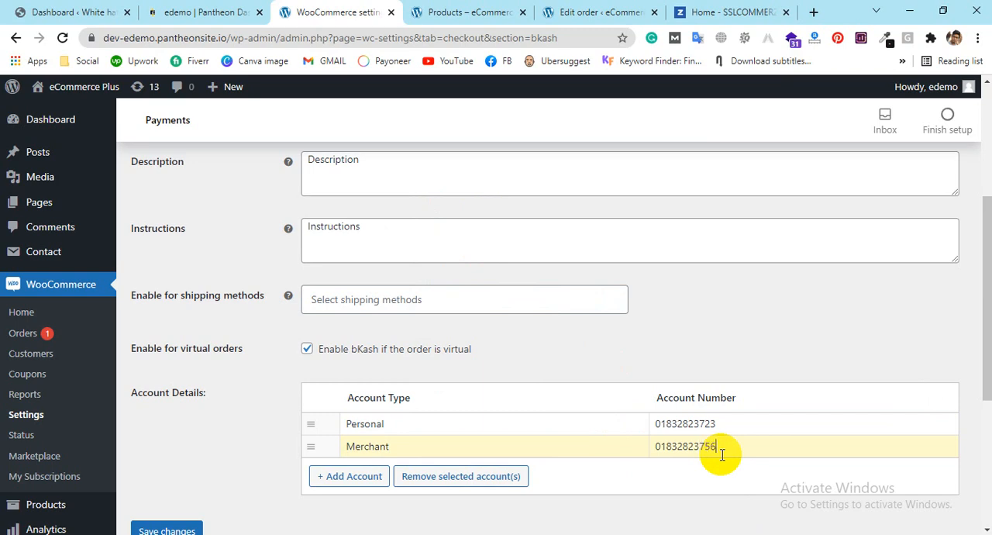
# Step: Try to select a shipping method for which bKash is enabled
pyautogui.scroll(-1, 653, 370)
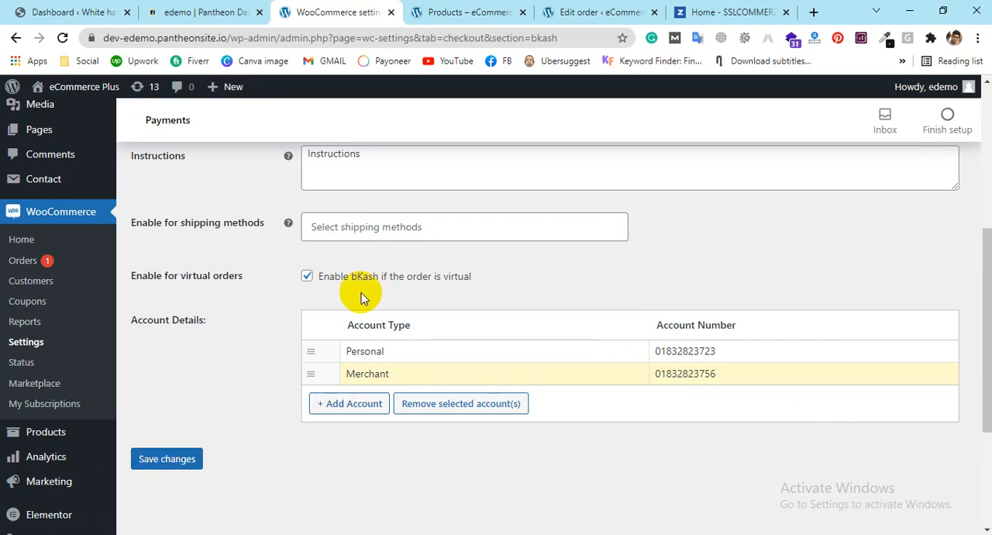
pyautogui.scroll(1, 454, 295)
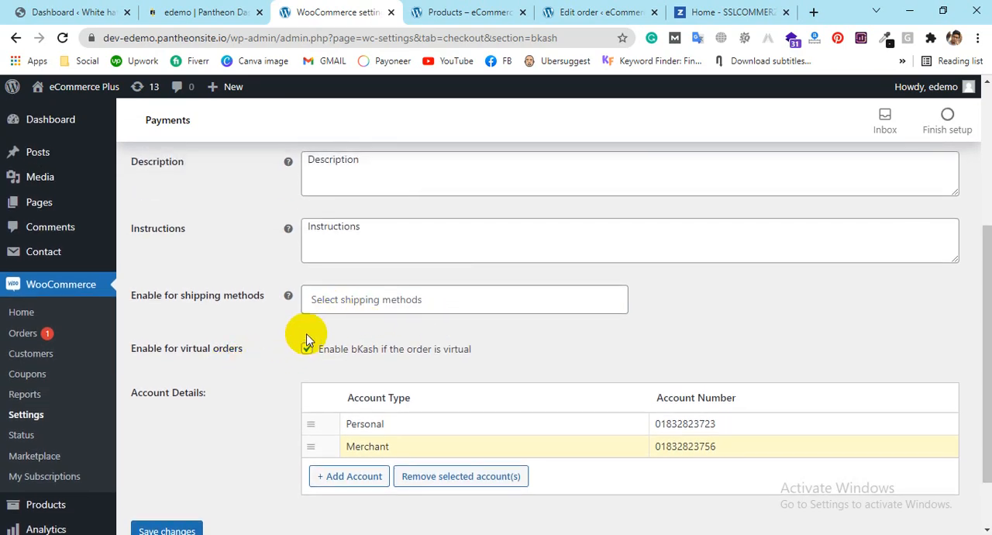
pyautogui.scroll(2, 239, 380)
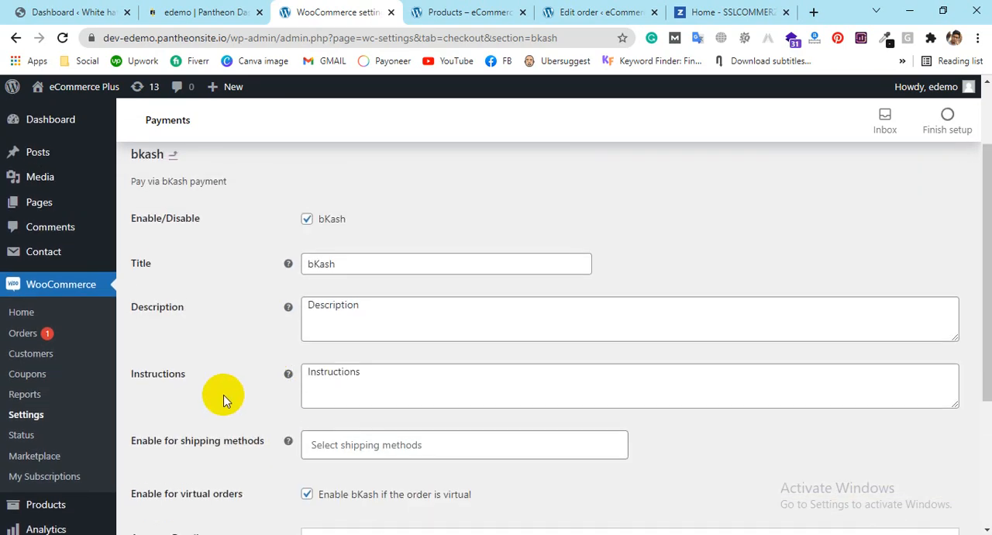
pyautogui.click(353, 439)
pyautogui.scroll(-1, 582, 383)
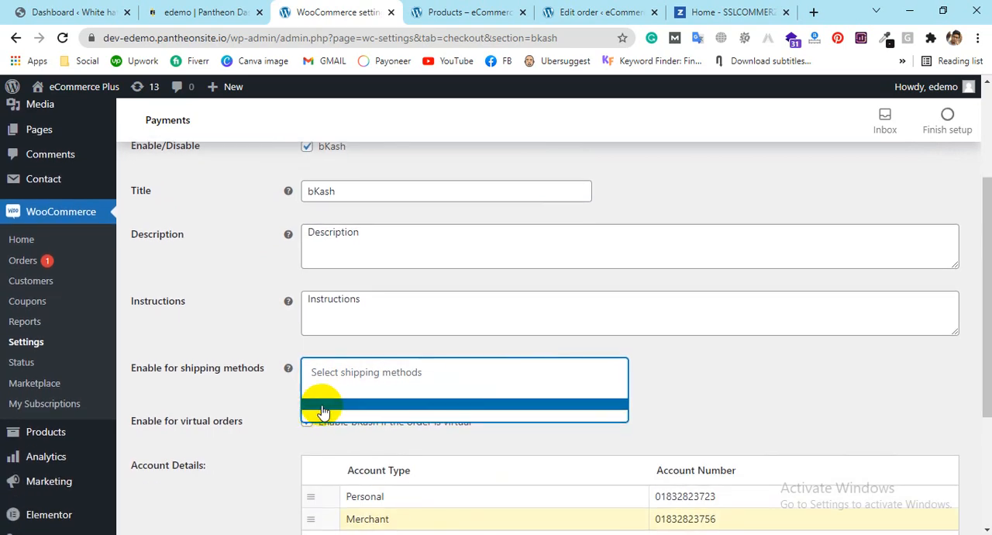
pyautogui.click(323, 414)
pyautogui.click(325, 385)
pyautogui.click(314, 373)
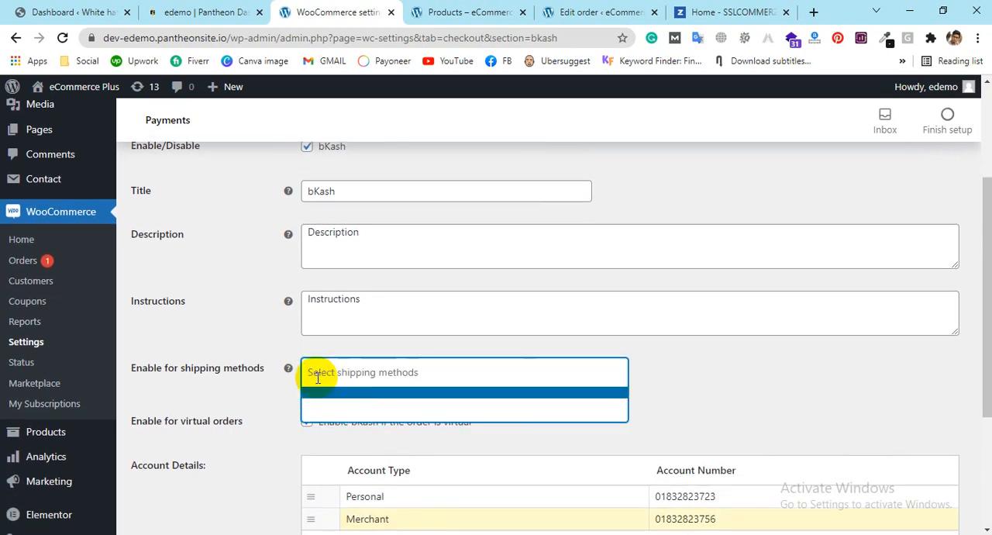
pyautogui.click(354, 312)
pyautogui.click(390, 299)
pyautogui.click(377, 250)
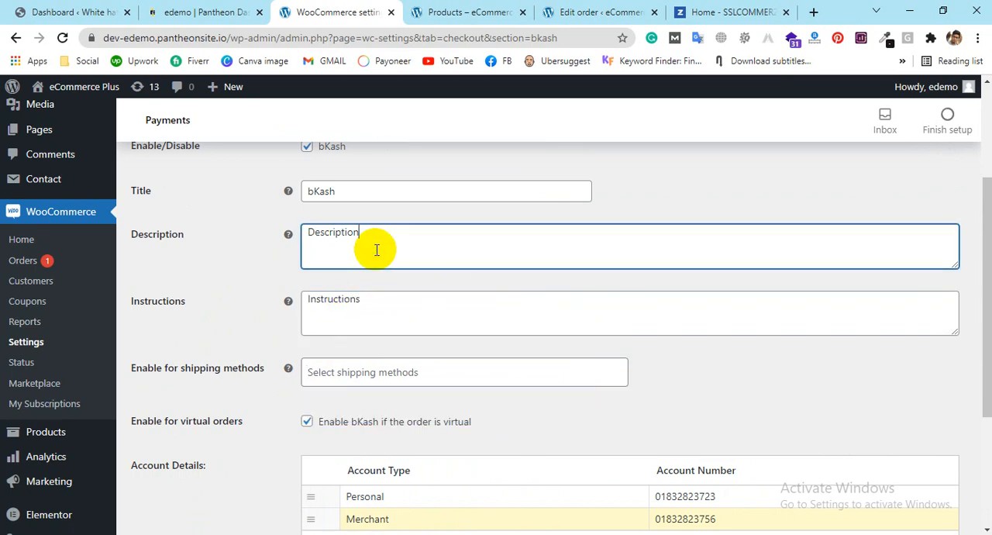
# Step: Save the bKash payment settings with its account details
pyautogui.scroll(1, 240, 266)
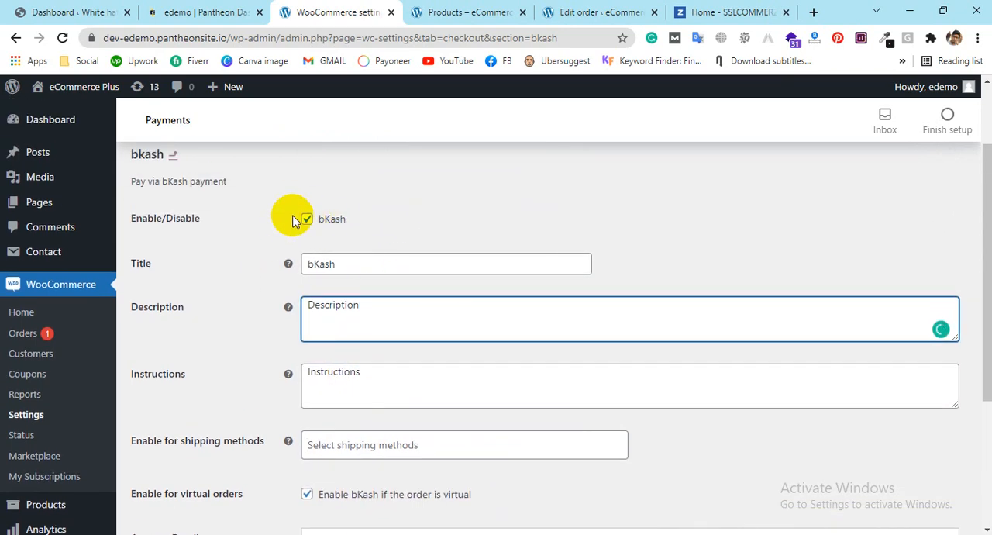
pyautogui.scroll(2, 136, 328)
pyautogui.scroll(-5, 393, 271)
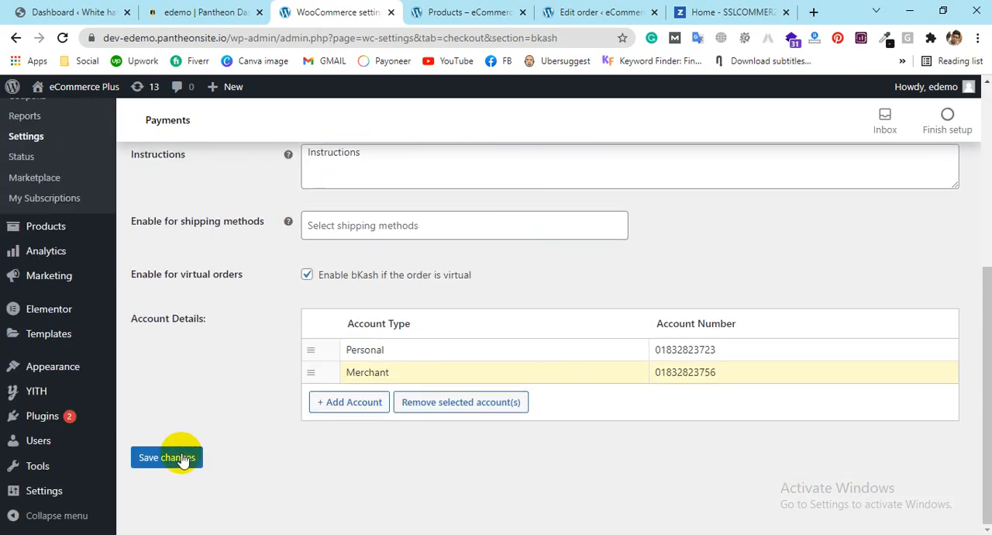
pyautogui.click(170, 469)
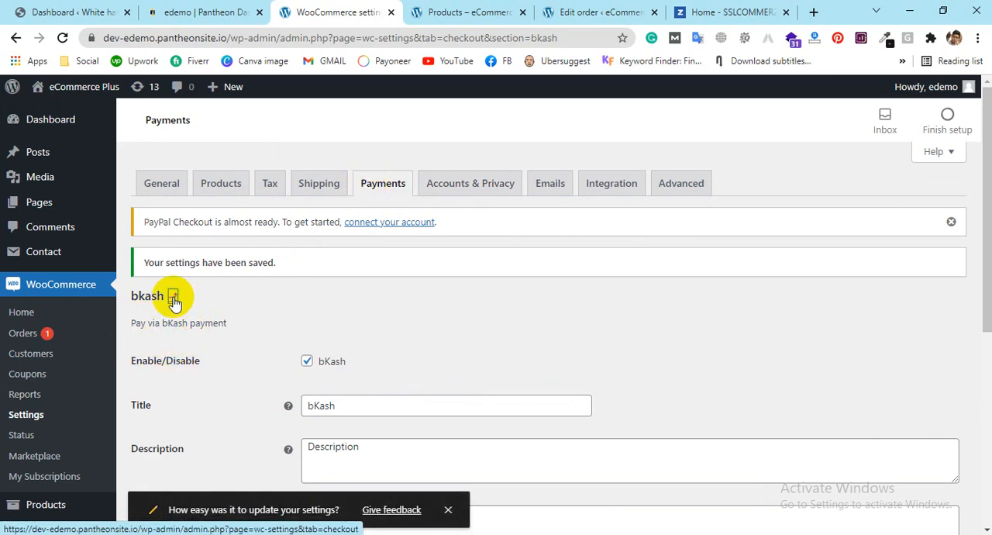
# Step: Return to the list of payment methods, disable Cash on delivery and save the changes
pyautogui.click(174, 299)
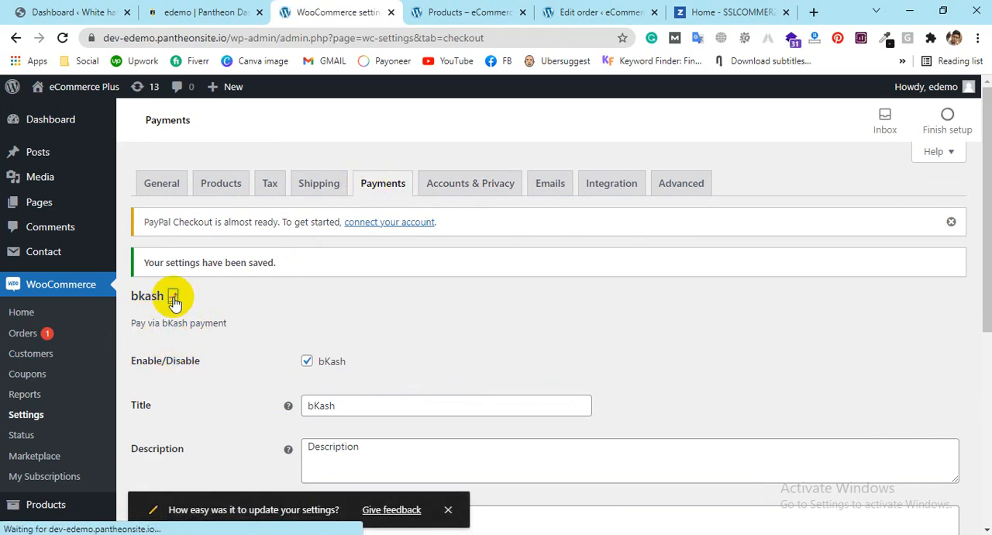
pyautogui.scroll(-4, 456, 353)
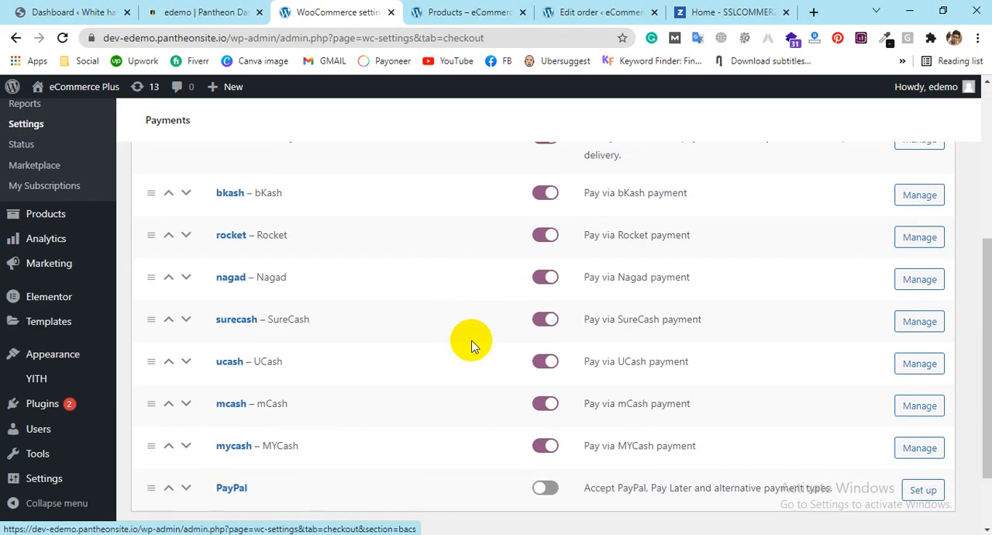
pyautogui.scroll(5, 464, 338)
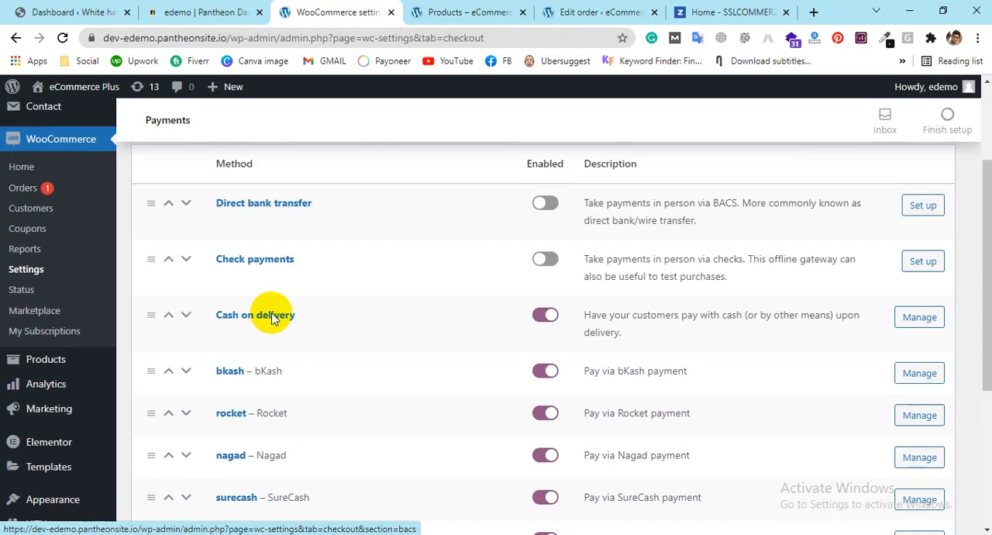
pyautogui.scroll(-1, 542, 333)
pyautogui.click(548, 326)
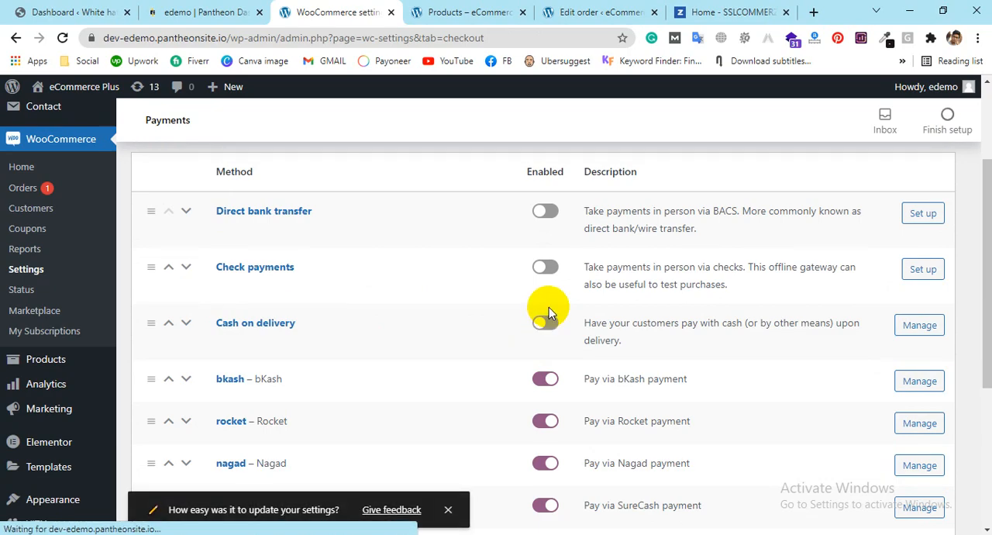
pyautogui.scroll(-1, 545, 303)
pyautogui.scroll(-2, 603, 300)
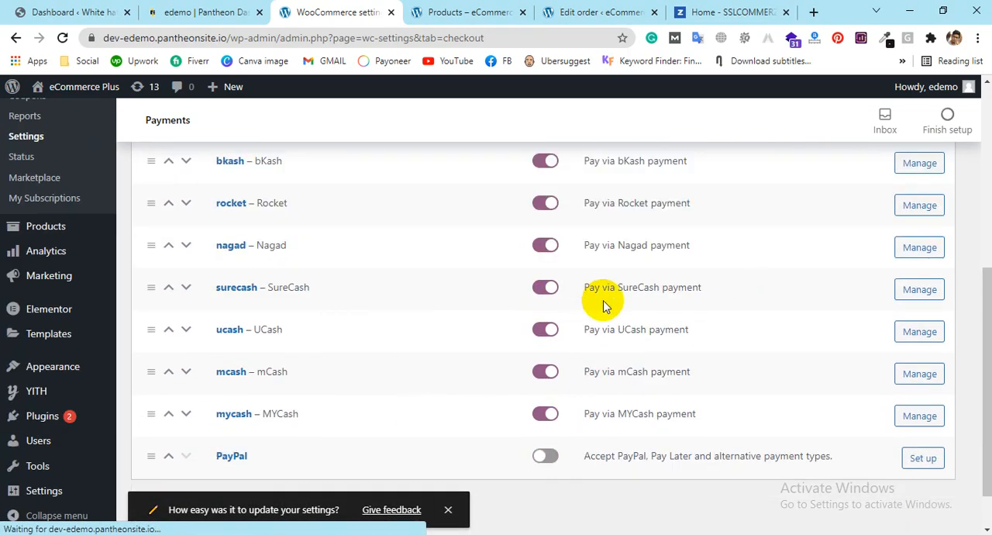
pyautogui.scroll(2, 454, 225)
pyautogui.scroll(-3, 456, 279)
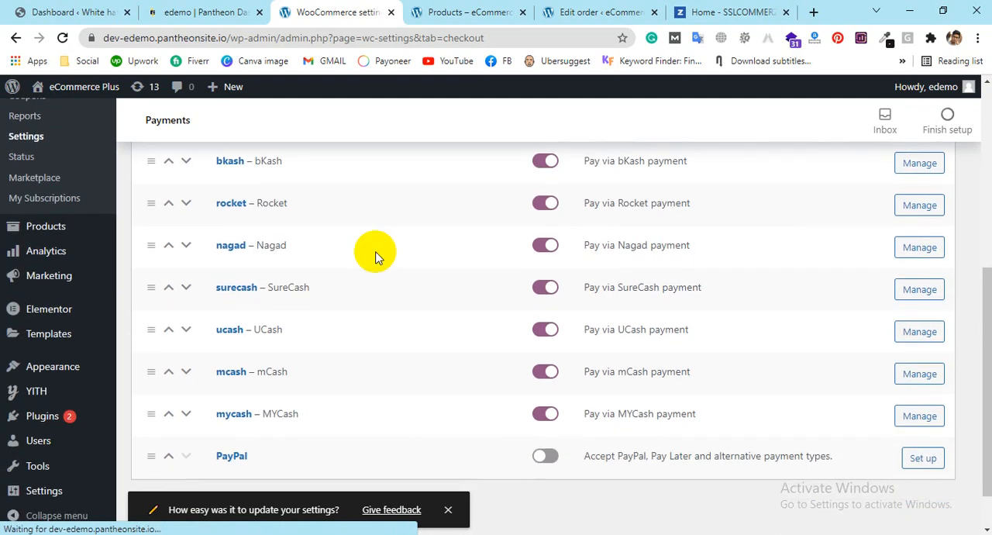
pyautogui.click(189, 458)
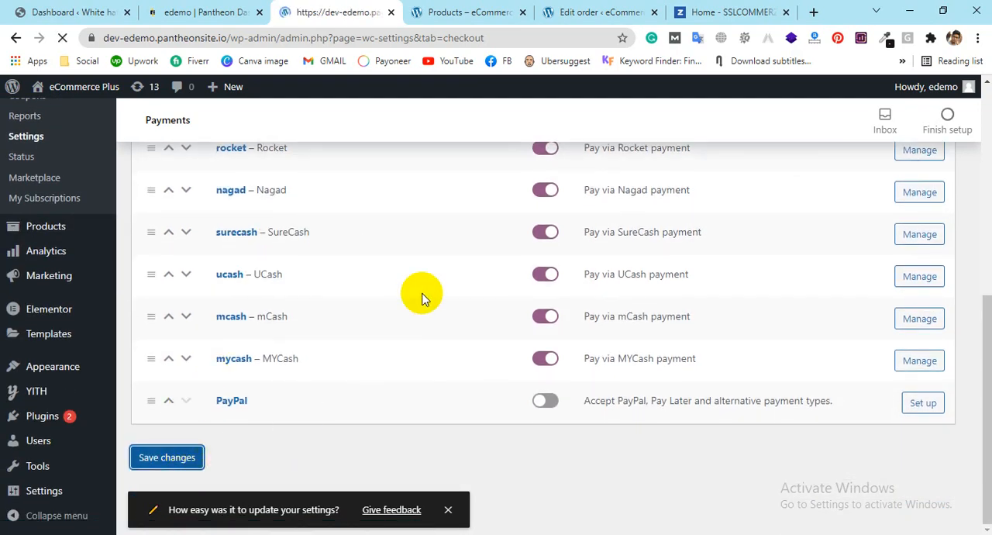
# Step: Add the Camera product from the storefront's shop page to the cart and proceed to checkout
pyautogui.click(446, 12)
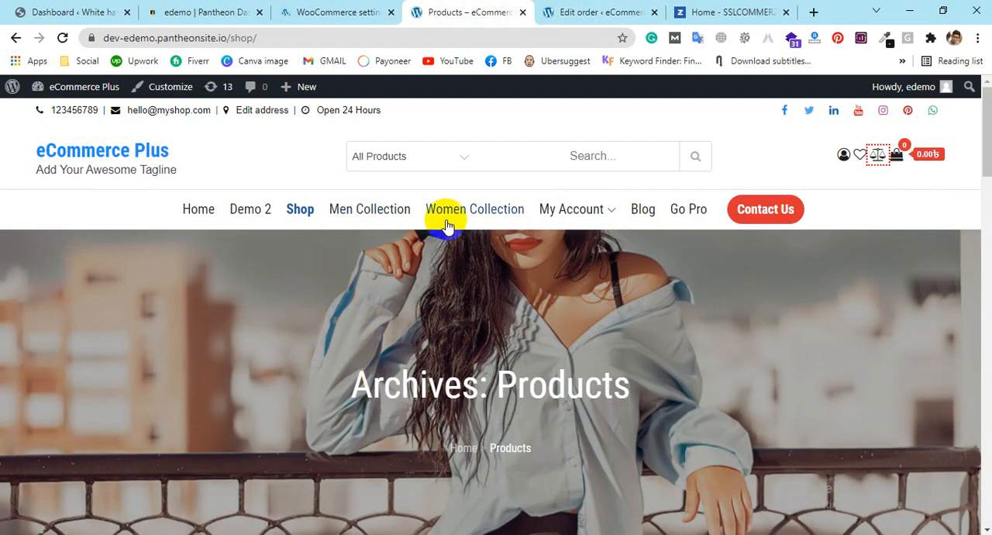
pyautogui.scroll(-4, 449, 232)
pyautogui.scroll(-5, 717, 380)
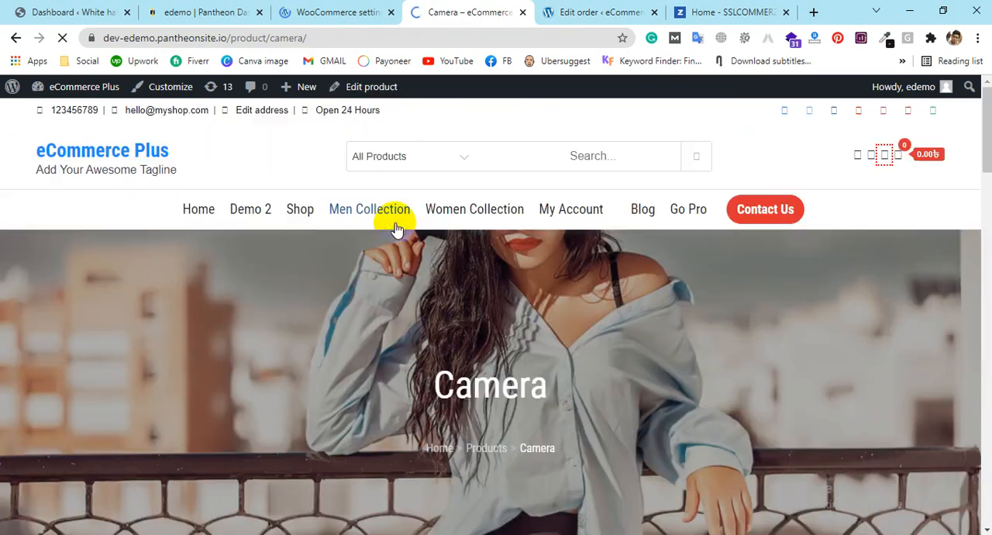
pyautogui.scroll(-3, 633, 300)
pyautogui.scroll(-5, 632, 301)
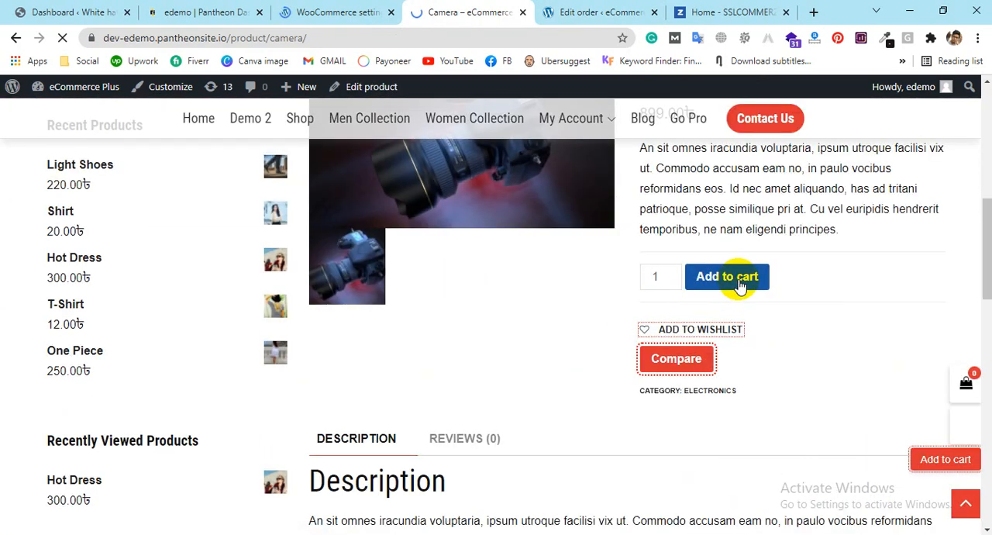
pyautogui.click(726, 270)
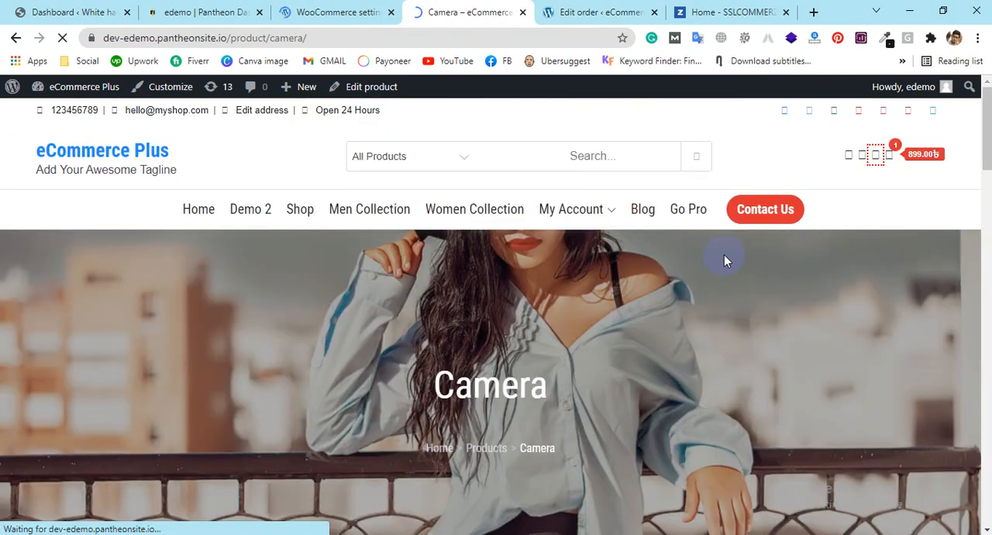
pyautogui.moveTo(888, 157)
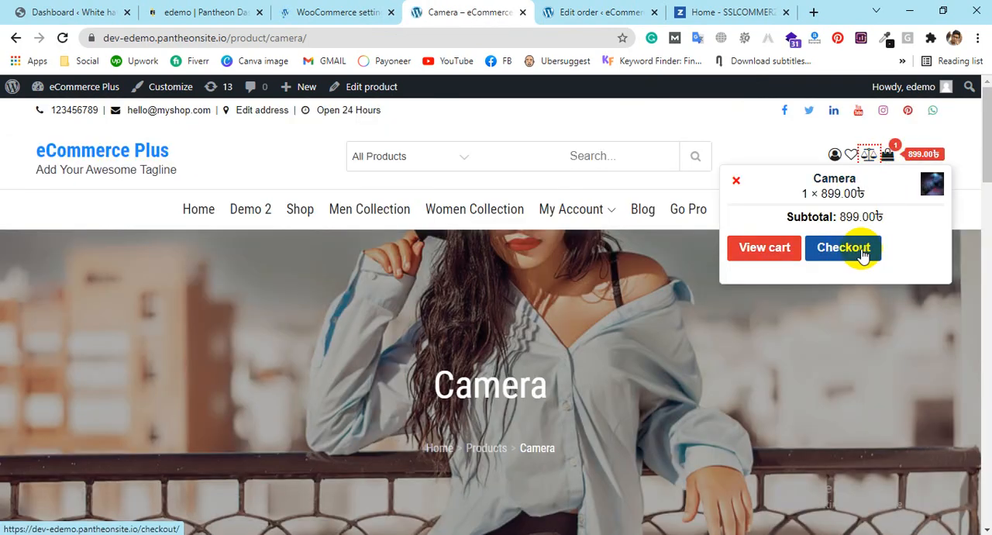
pyautogui.click(863, 254)
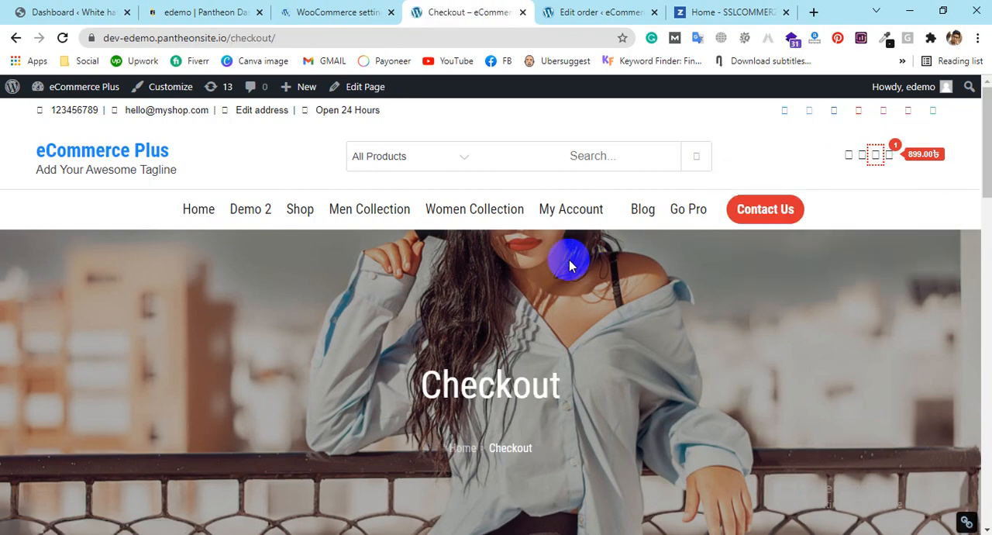
# Step: Examine the mobile payment options at checkout, viewing the description of Rocket and that of bKash
pyautogui.click(285, 13)
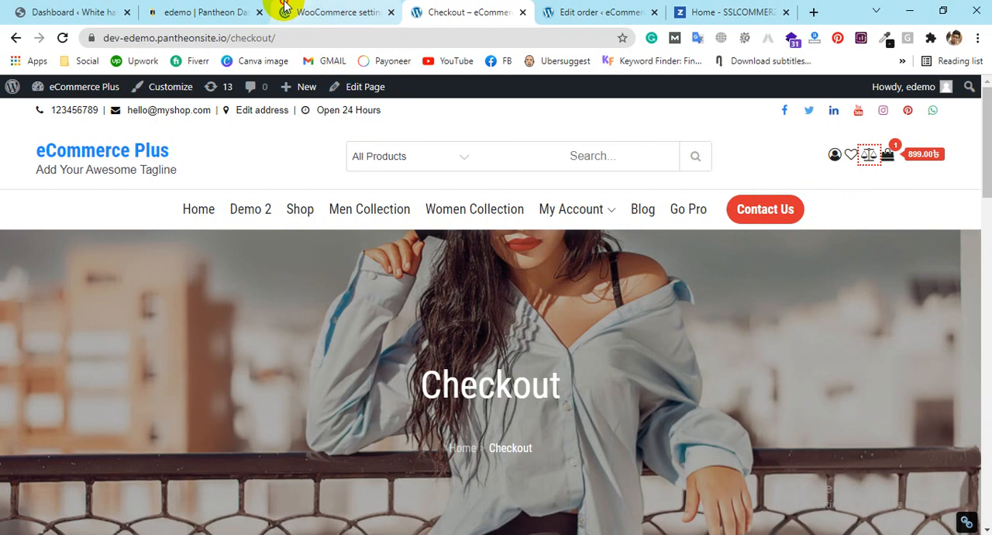
pyautogui.scroll(-8, 496, 212)
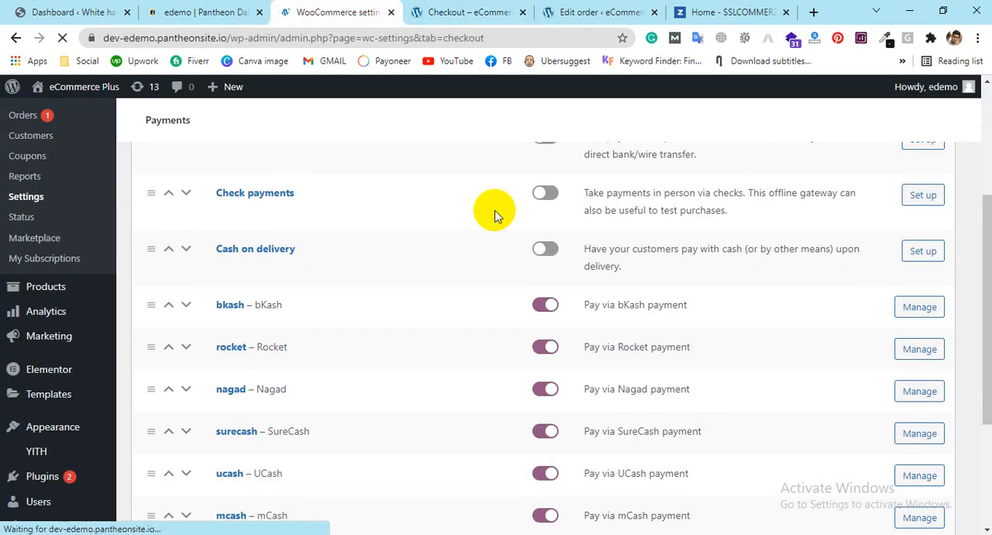
pyautogui.click(474, 9)
pyautogui.scroll(-6, 582, 248)
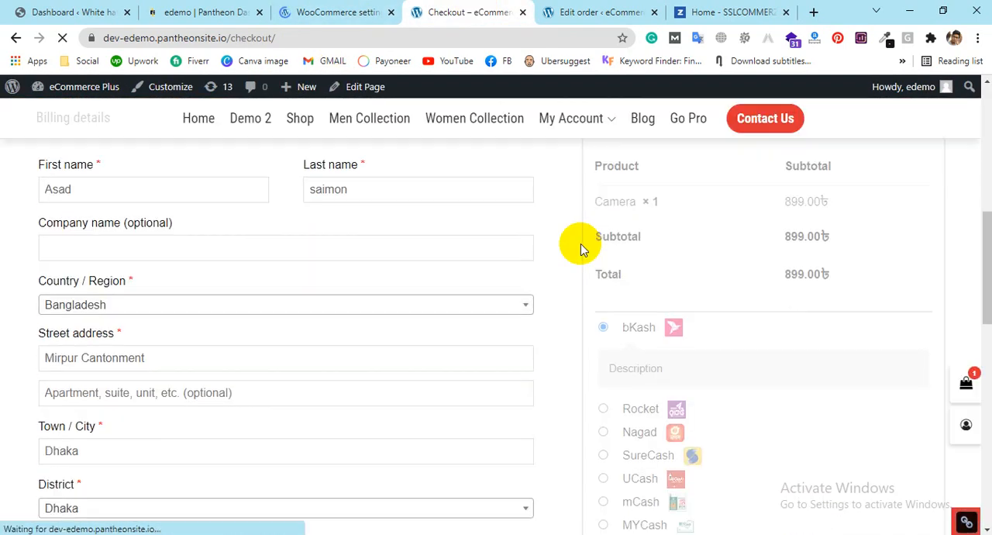
pyautogui.scroll(-2, 727, 387)
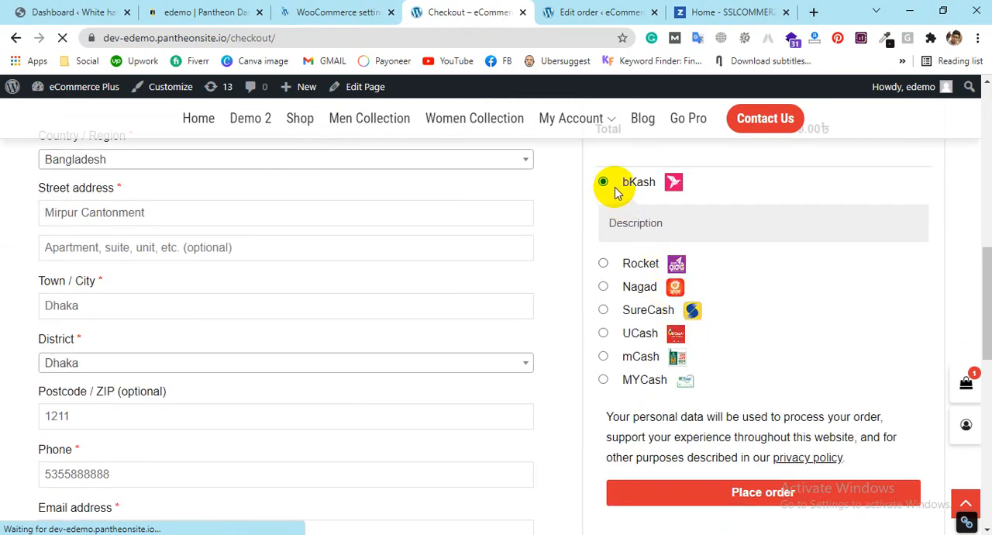
pyautogui.click(603, 262)
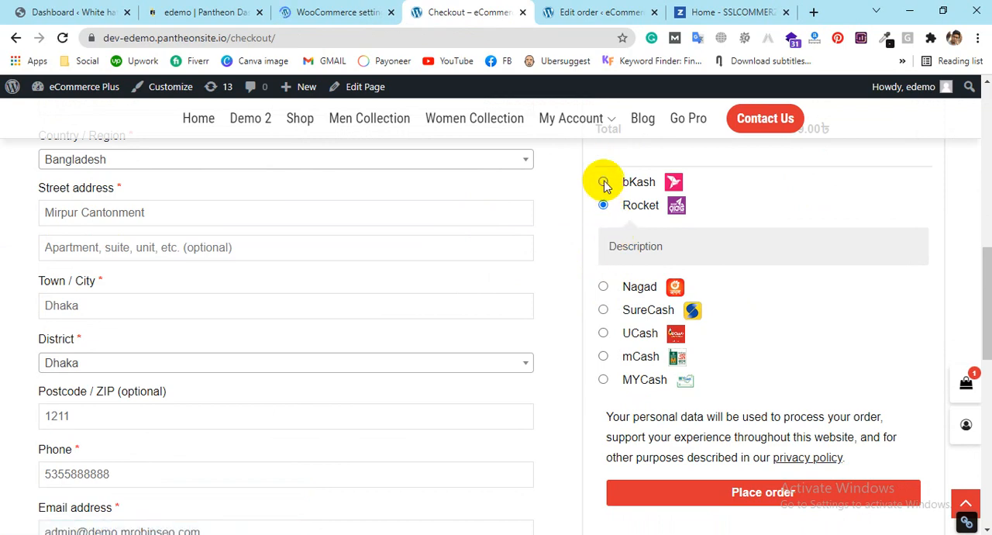
pyautogui.click(603, 181)
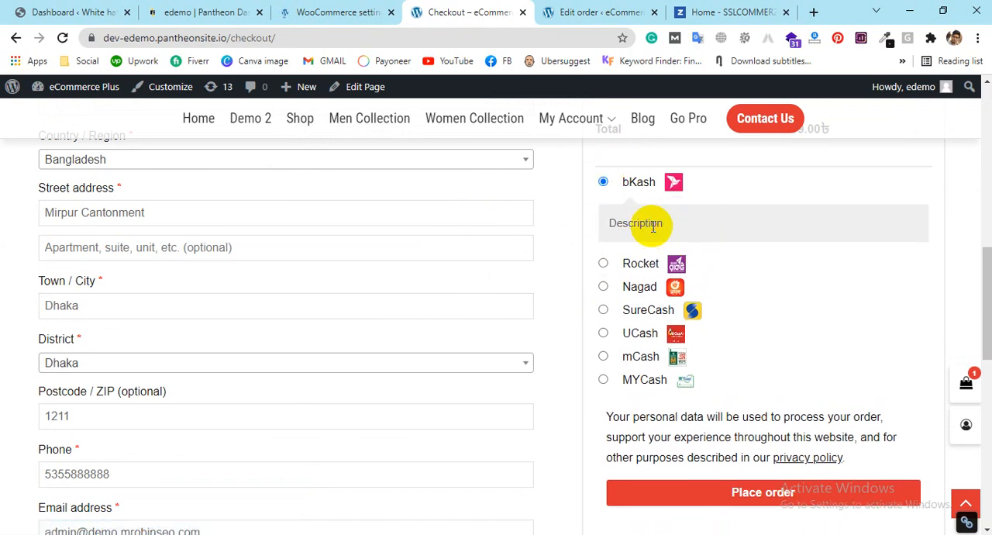
# Step: Place the Camera order with bKash as the payment method
pyautogui.doubleClick(653, 227)
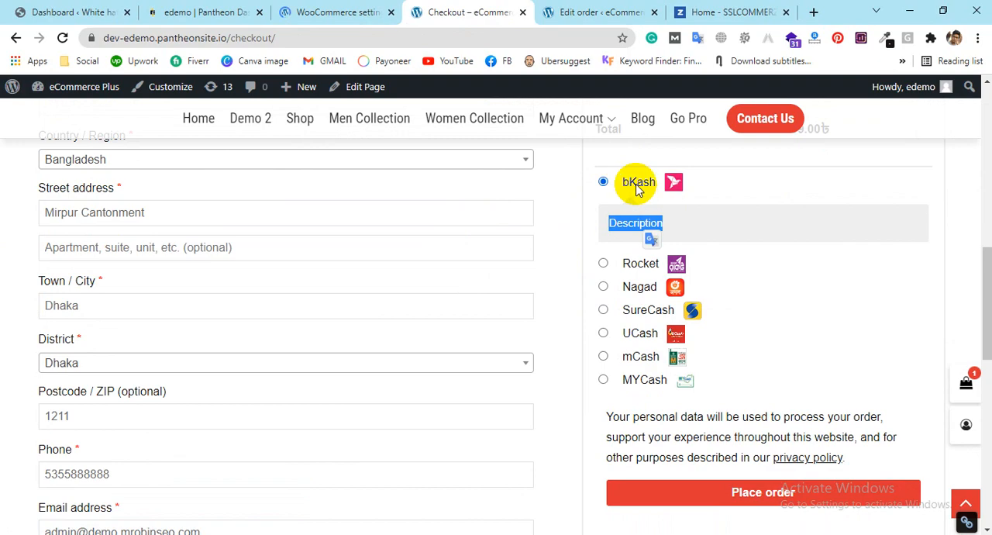
pyautogui.scroll(1, 749, 248)
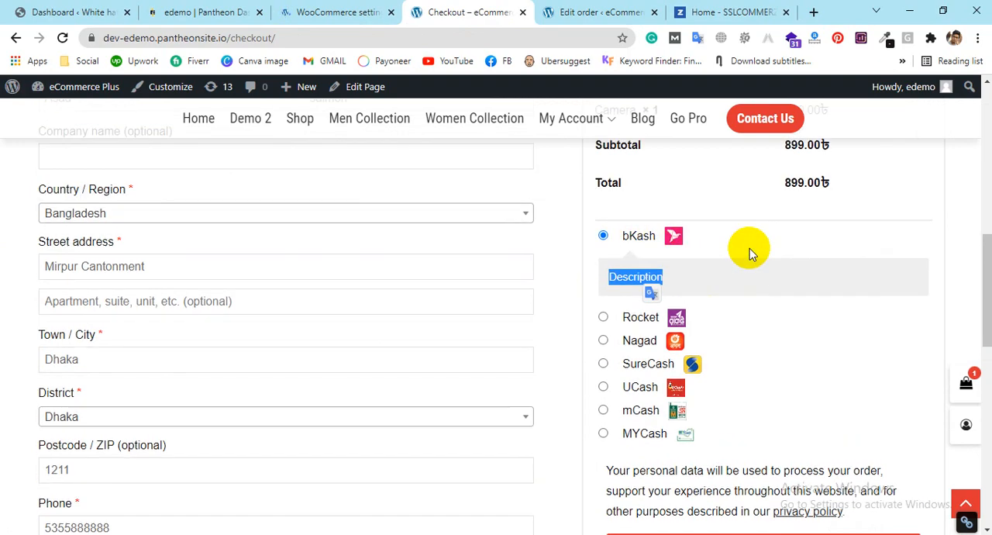
pyautogui.scroll(-2, 716, 283)
pyautogui.click(766, 432)
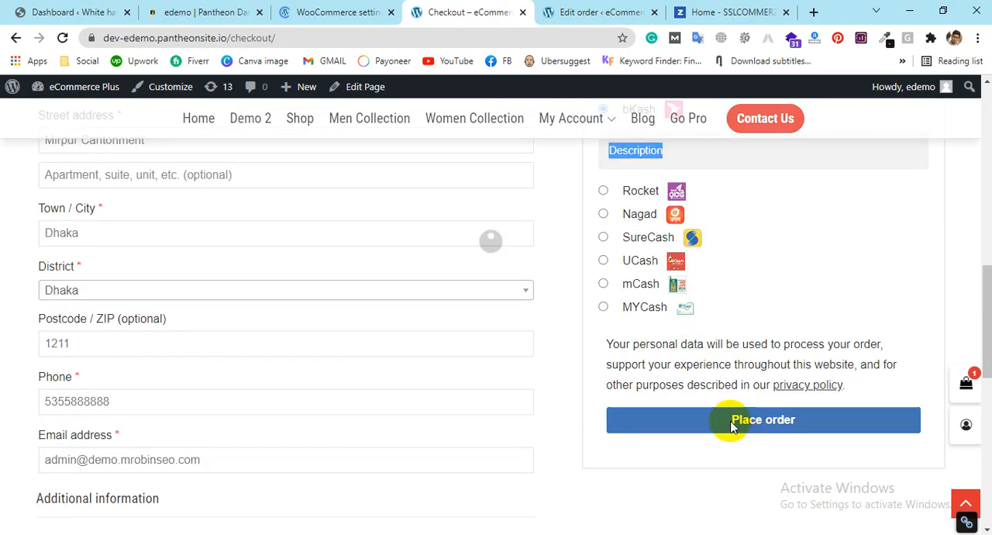
pyautogui.scroll(2, 615, 374)
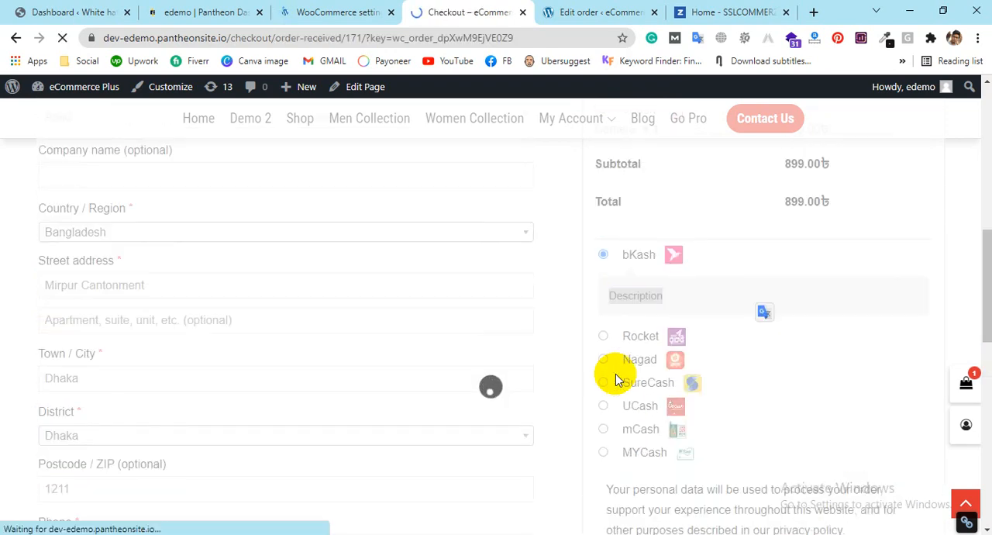
# Step: Examine the order confirmation page, including the personal and merchant bKash account details, the order details and the billing address
pyautogui.scroll(-5, 501, 340)
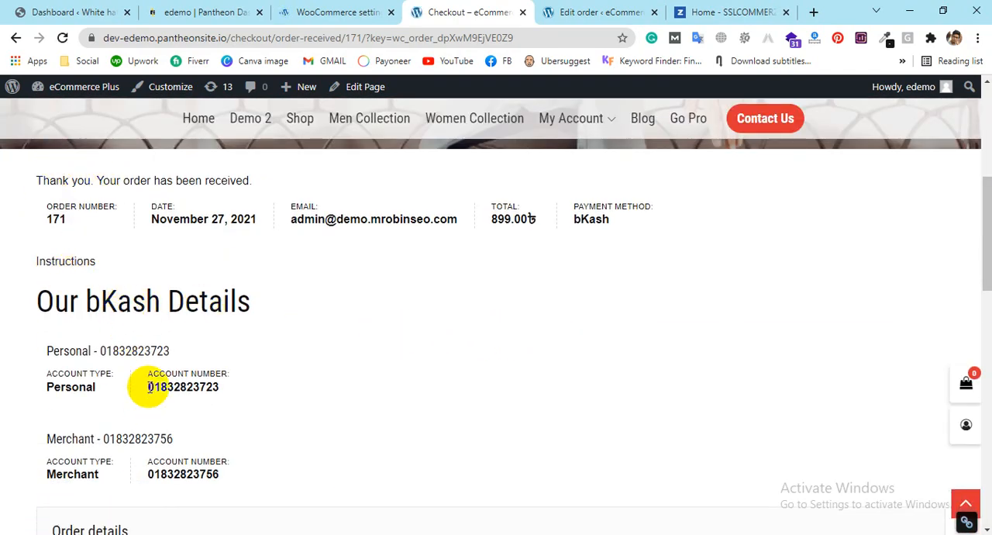
pyautogui.moveTo(37, 303); pyautogui.dragTo(427, 278)
pyautogui.scroll(-1, 427, 278)
pyautogui.moveTo(120, 325); pyautogui.dragTo(248, 308)
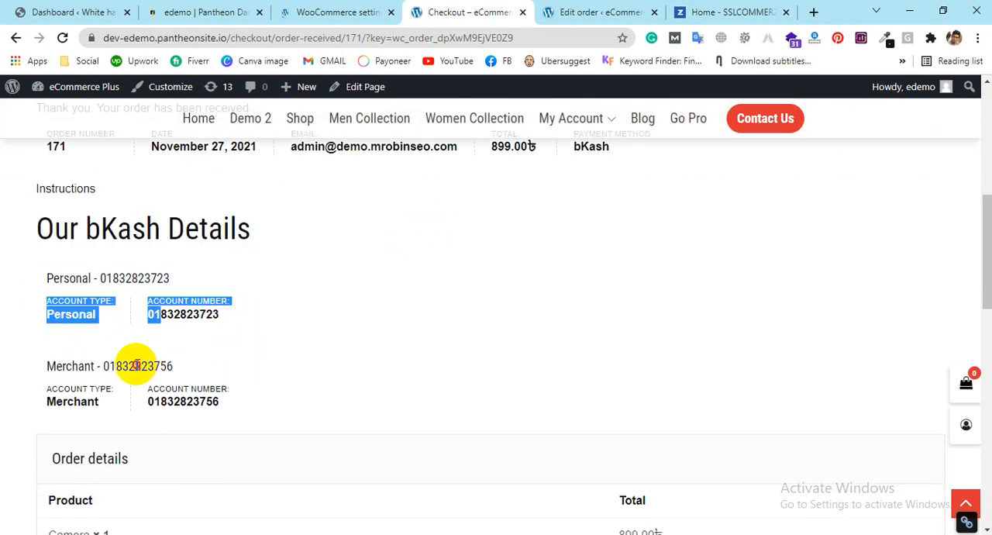
pyautogui.moveTo(135, 366); pyautogui.dragTo(232, 361)
pyautogui.scroll(-2, 343, 343)
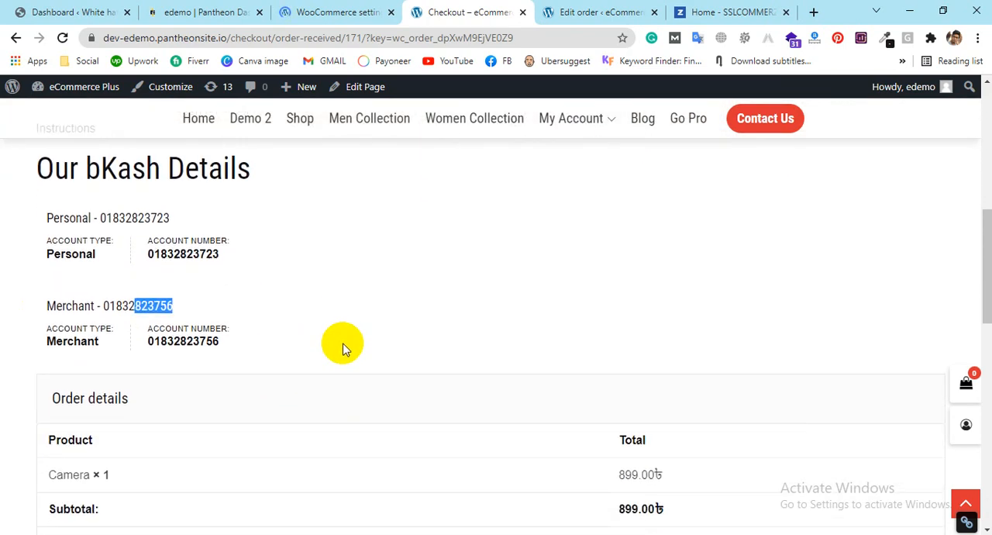
pyautogui.click(200, 246)
pyautogui.scroll(2, 199, 247)
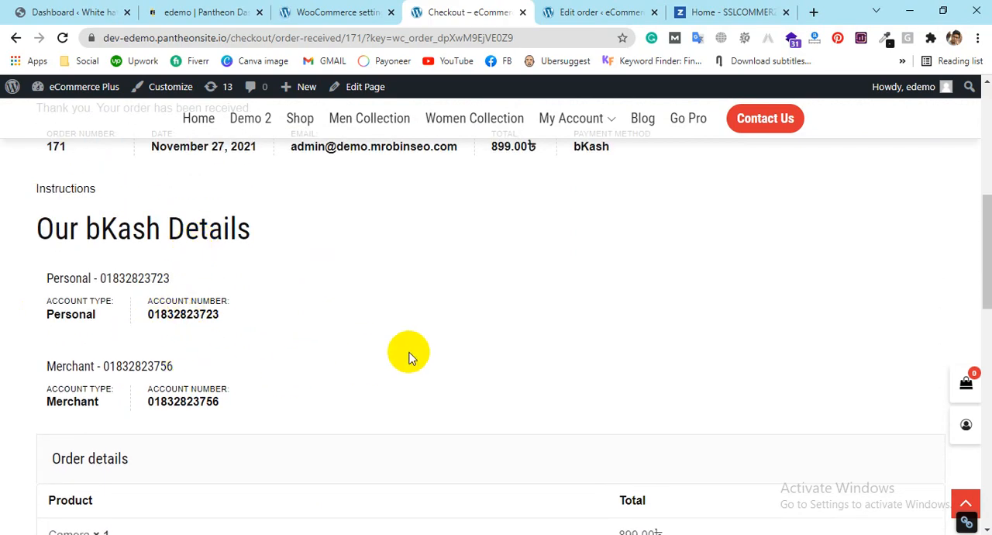
pyautogui.scroll(-10, 461, 343)
pyautogui.scroll(15, 462, 336)
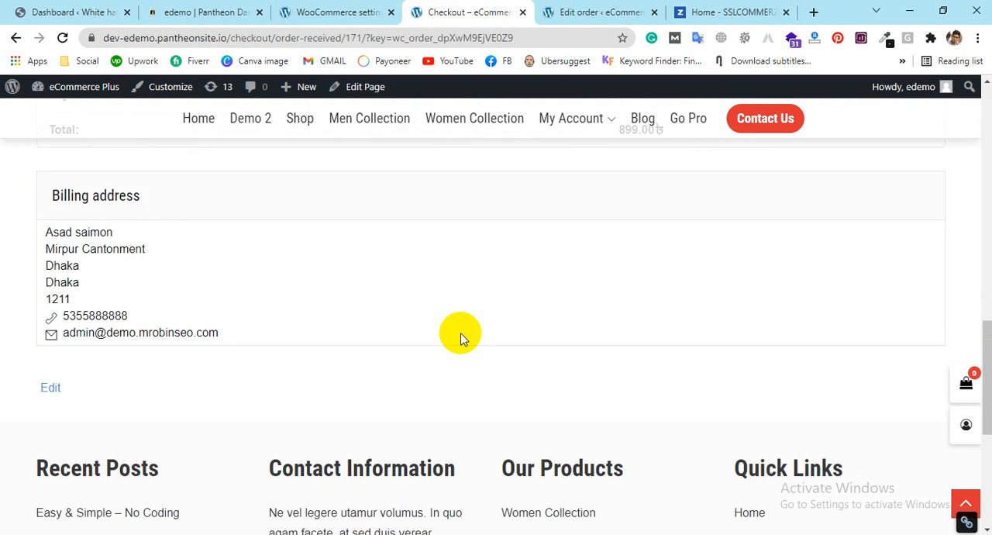
pyautogui.scroll(-2, 461, 336)
pyautogui.scroll(-2, 461, 339)
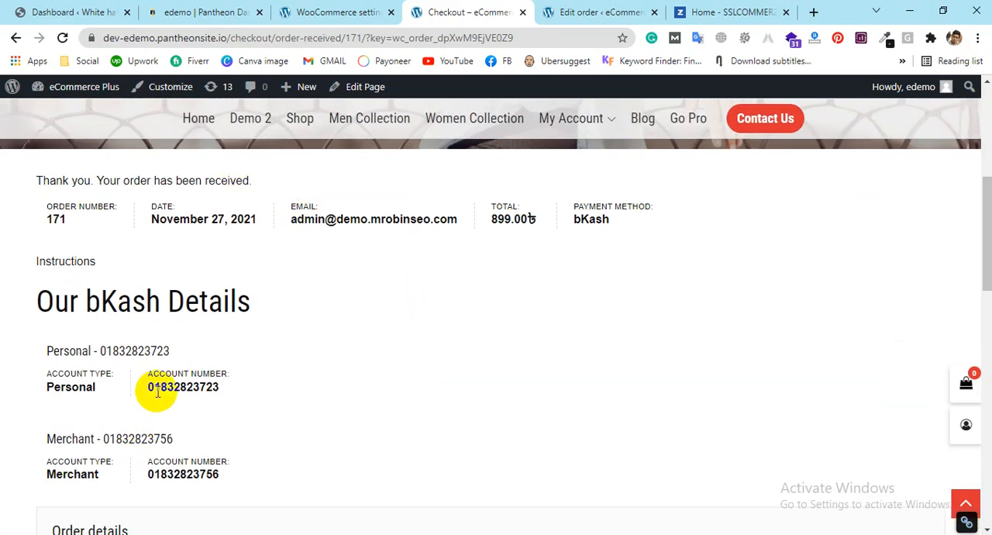
pyautogui.scroll(-1, 186, 390)
pyautogui.click(289, 381)
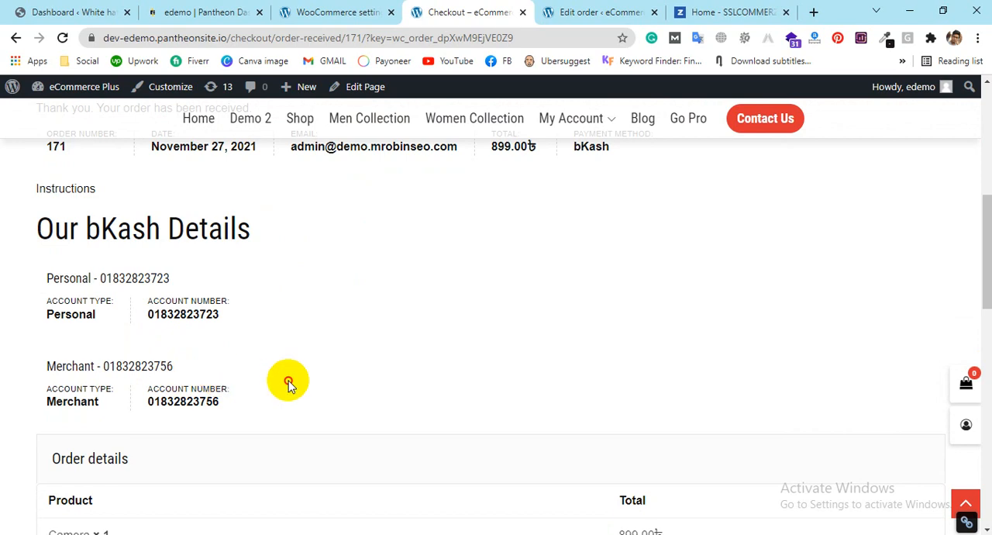
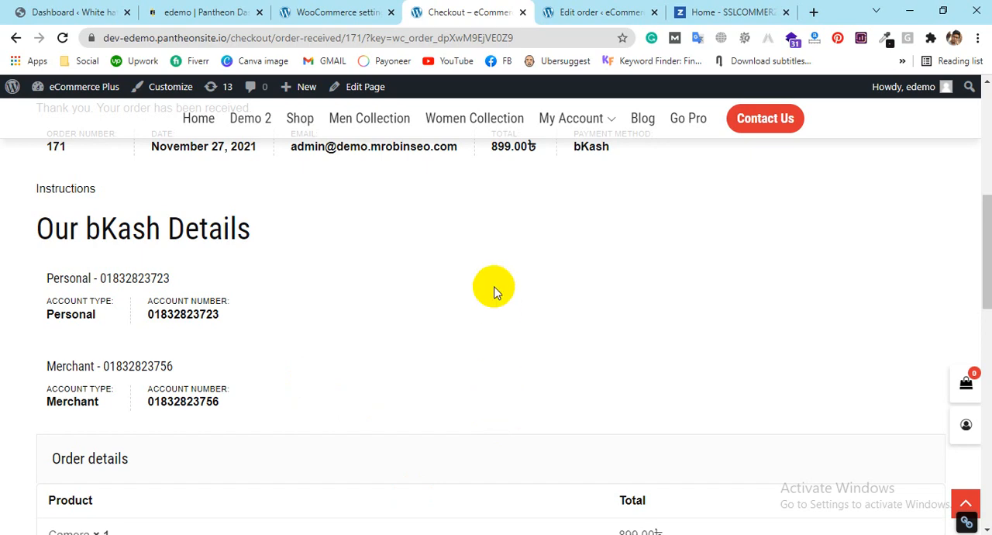
# Step: Review the received Camera order once more, from its bKash account details down to the billing address
pyautogui.scroll(-1, 494, 284)
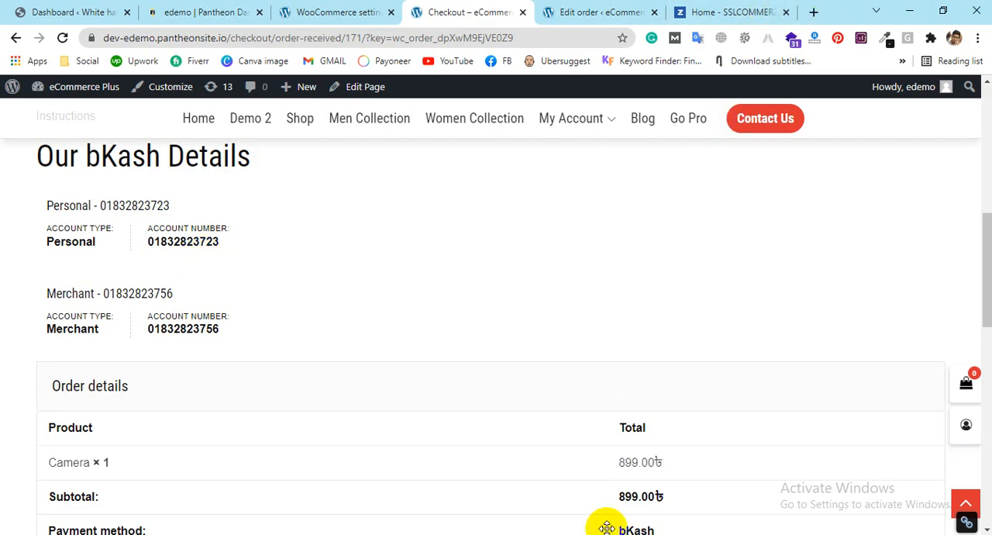
pyautogui.scroll(6, 569, 396)
pyautogui.scroll(-10, 567, 353)
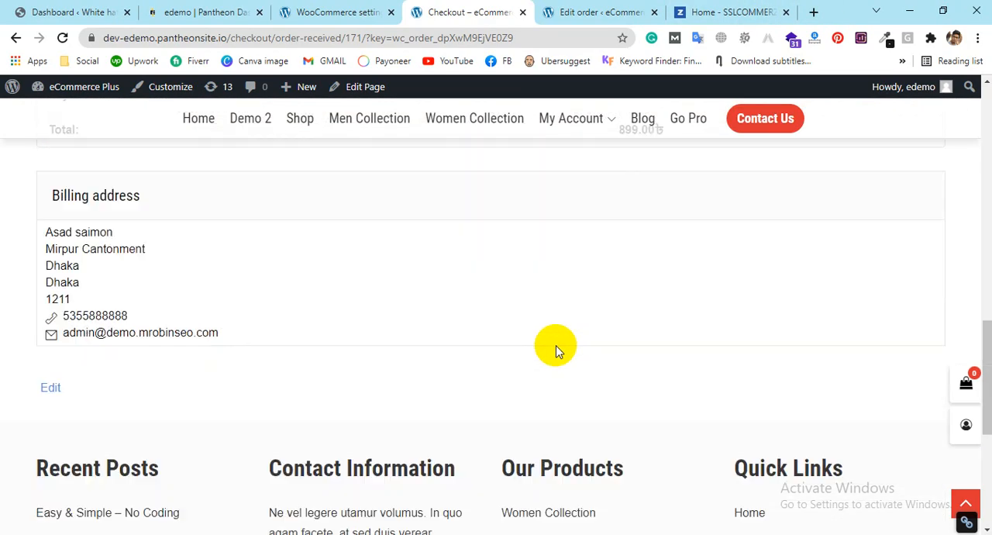
pyautogui.scroll(3, 555, 349)
pyautogui.scroll(-7, 547, 317)
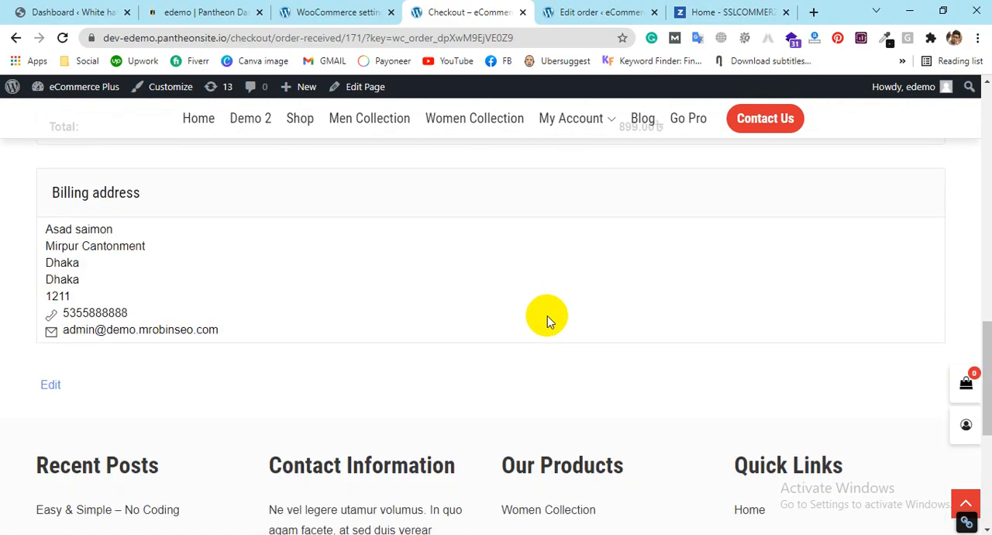
pyautogui.scroll(8, 553, 308)
pyautogui.scroll(5, 552, 308)
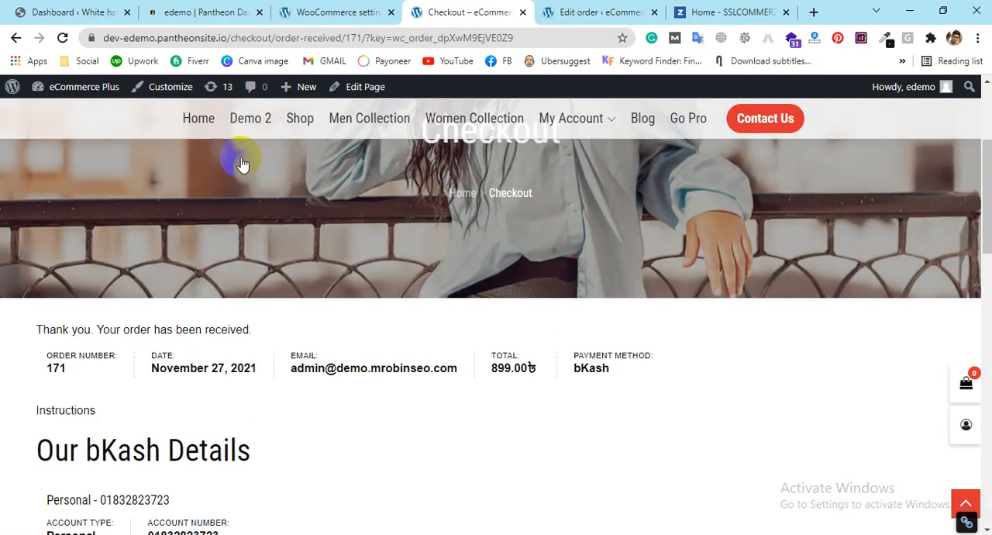
# Step: Return to the WooCommerce payment settings, look over the gateway list, and open the list of all products
pyautogui.click(339, 11)
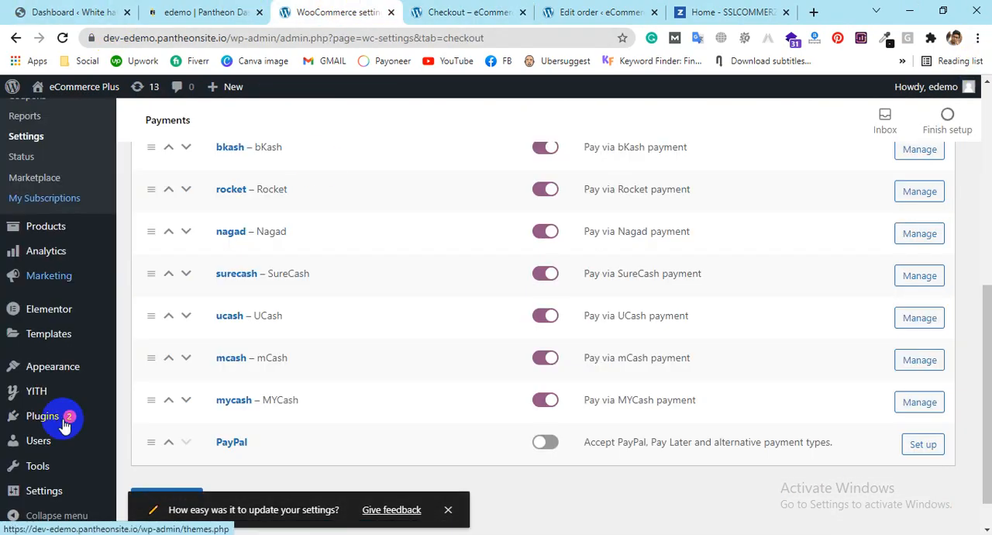
pyautogui.scroll(2, 67, 419)
pyautogui.scroll(2, 256, 381)
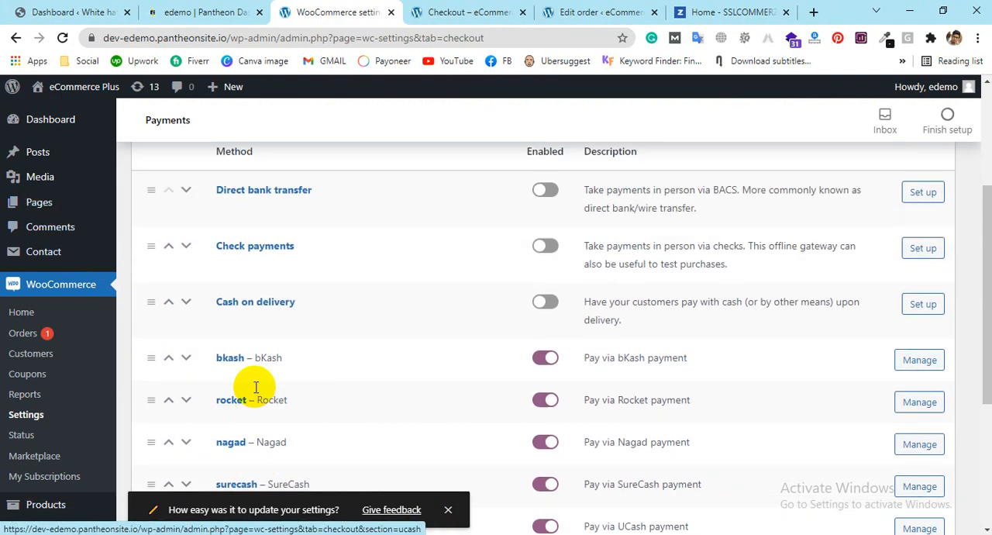
pyautogui.scroll(-3, 31, 252)
pyautogui.moveTo(45, 298)
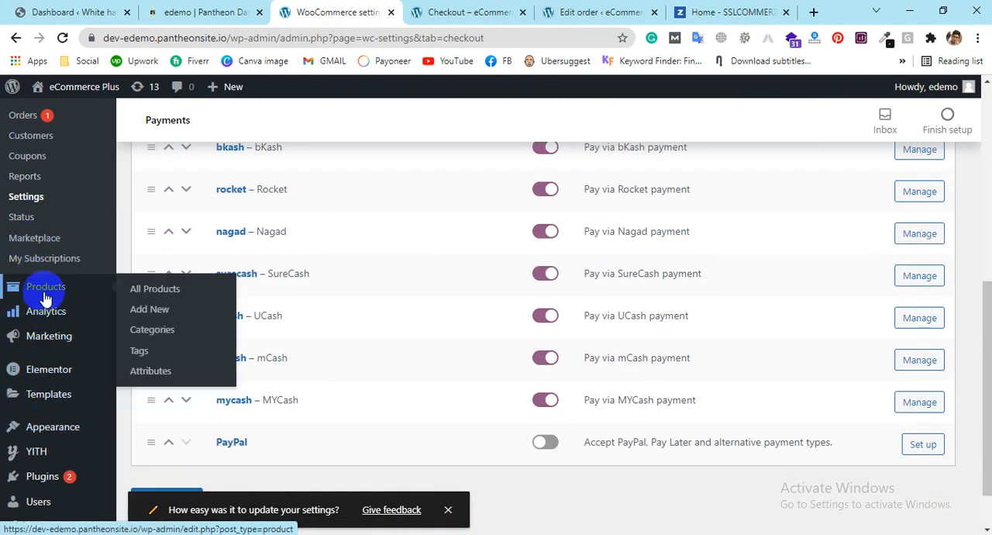
pyautogui.click(137, 288)
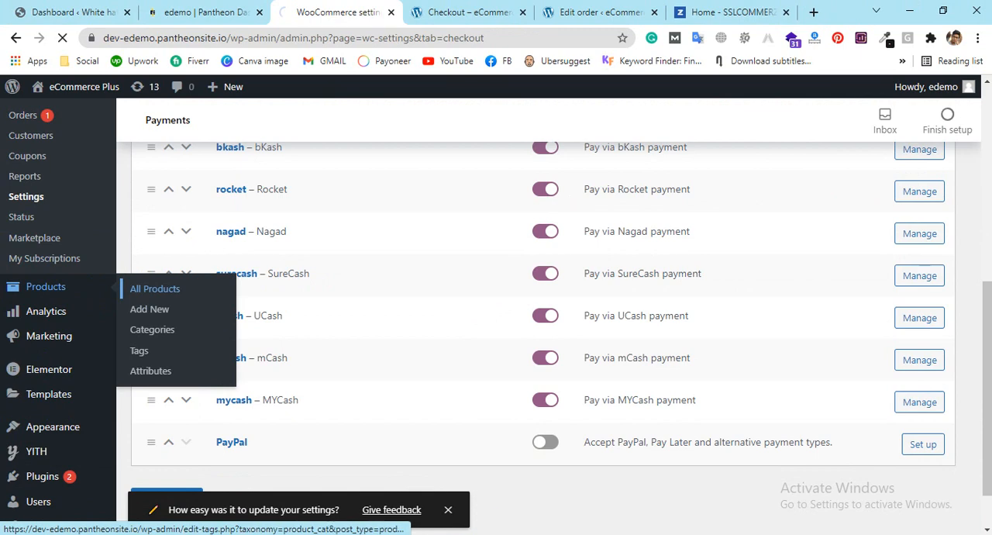
# Step: Close all browser tabs after the product list, along with the White hat SEO dashboard tab
pyautogui.rightClick(383, 8)
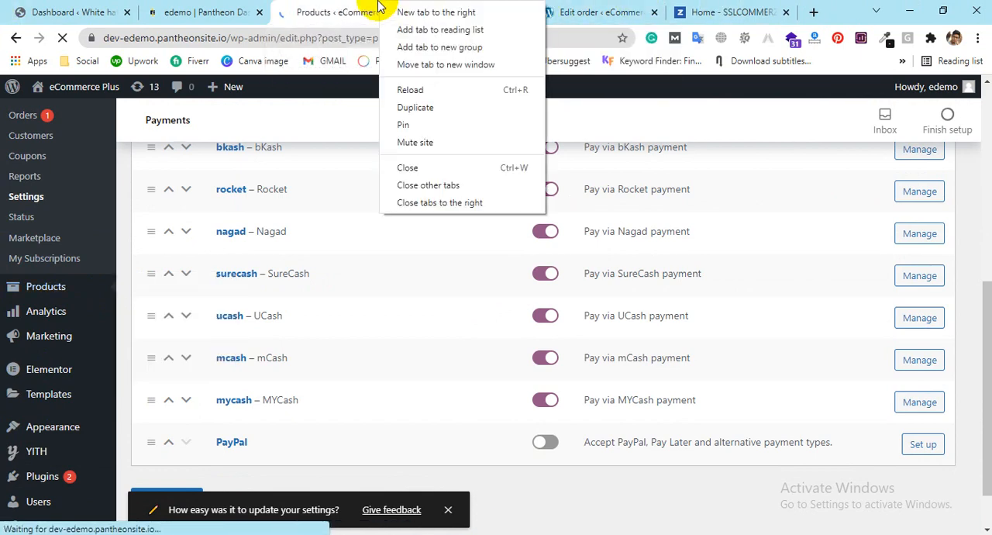
pyautogui.click(439, 203)
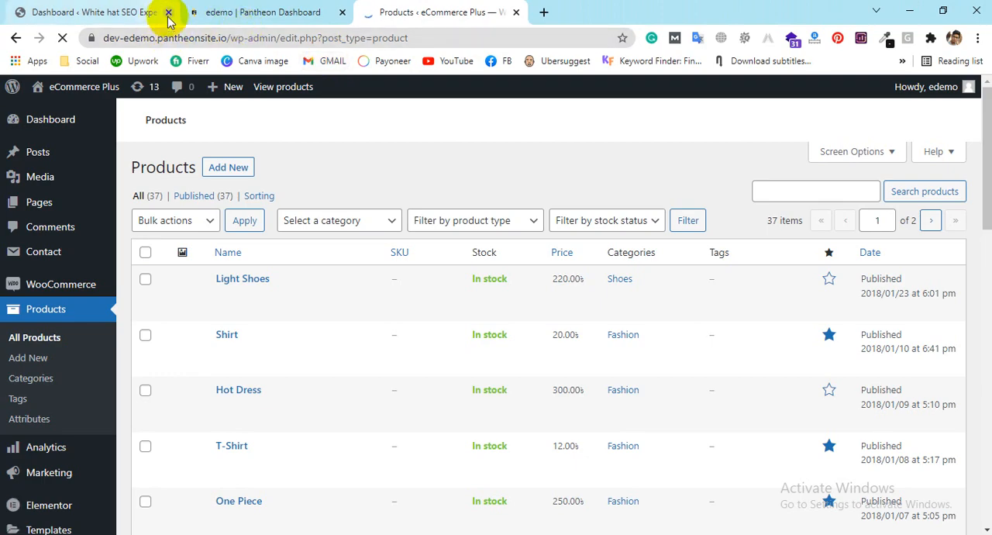
pyautogui.click(168, 11)
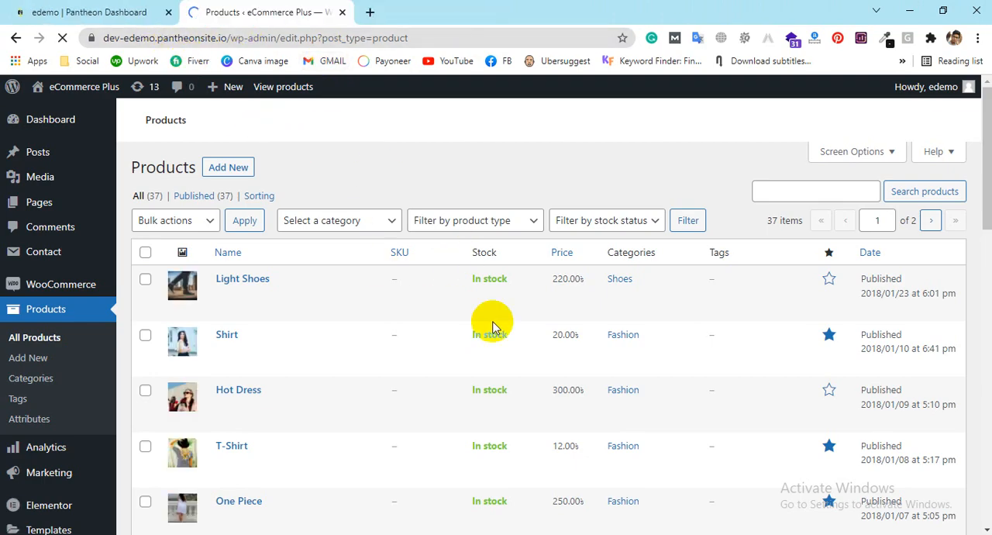
# Step: Look through the store's existing products and open a blank form for adding a new product
pyautogui.scroll(-1, 601, 325)
pyautogui.scroll(-6, 465, 337)
pyautogui.scroll(7, 457, 362)
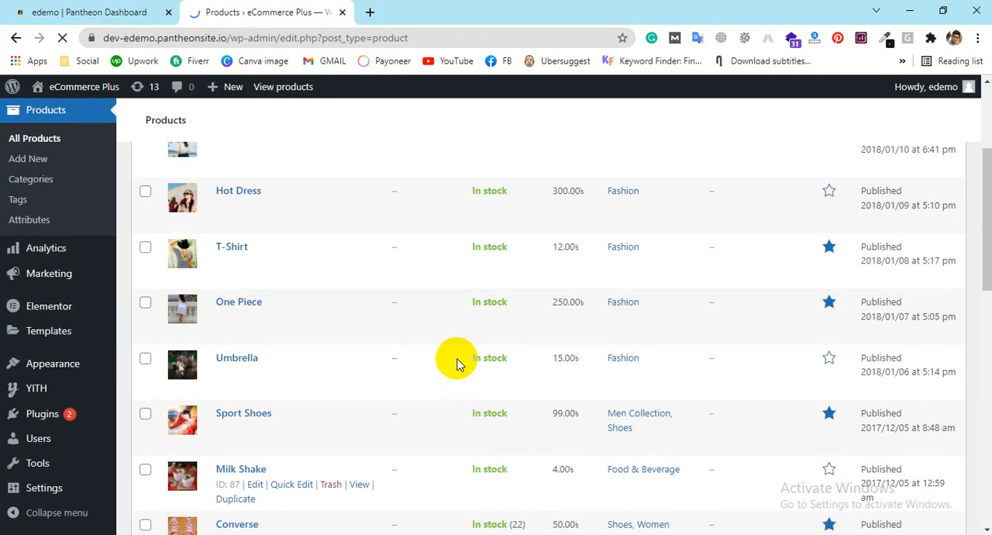
pyautogui.scroll(-10, 453, 353)
pyautogui.scroll(4, 454, 345)
pyautogui.scroll(8, 455, 341)
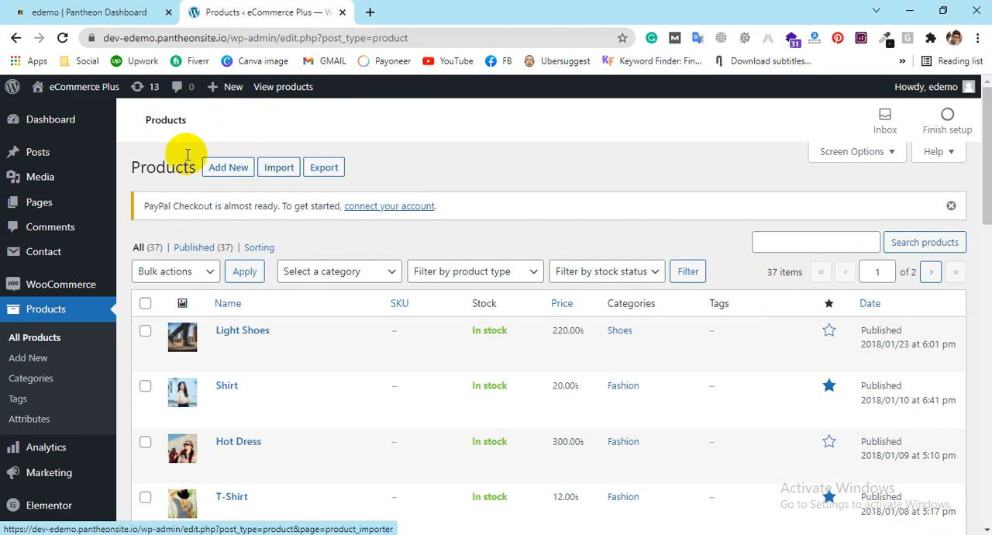
pyautogui.click(210, 175)
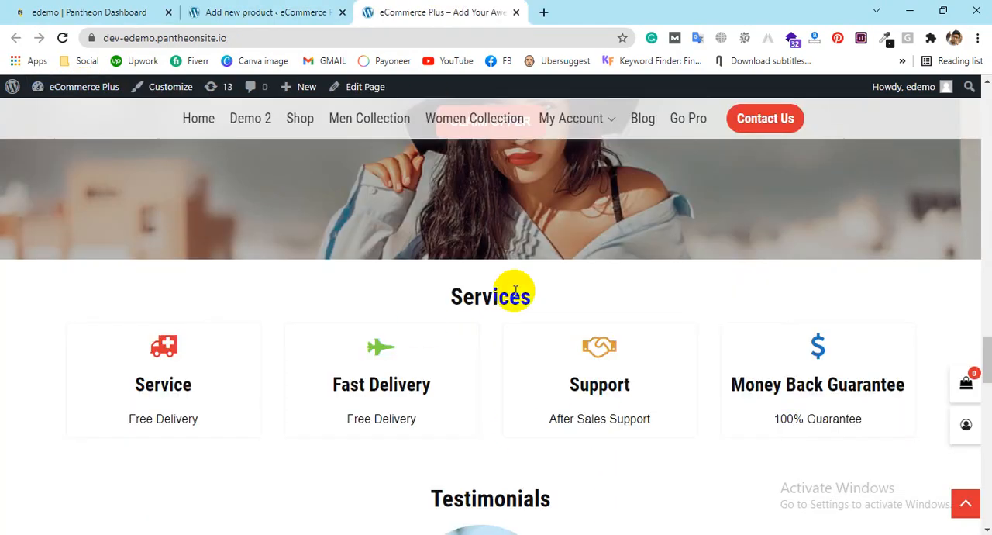
# Step: Open the storefront home page in a separate tab and bring up the Milk Shake product from New Arrivals
pyautogui.scroll(-2, 502, 295)
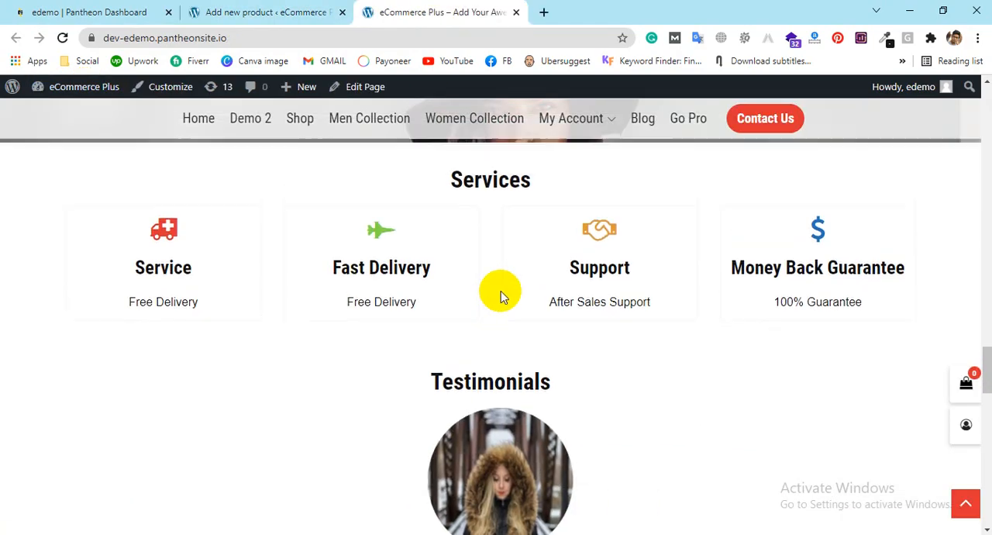
pyautogui.scroll(6, 500, 294)
pyautogui.scroll(-7, 500, 295)
pyautogui.scroll(1, 502, 376)
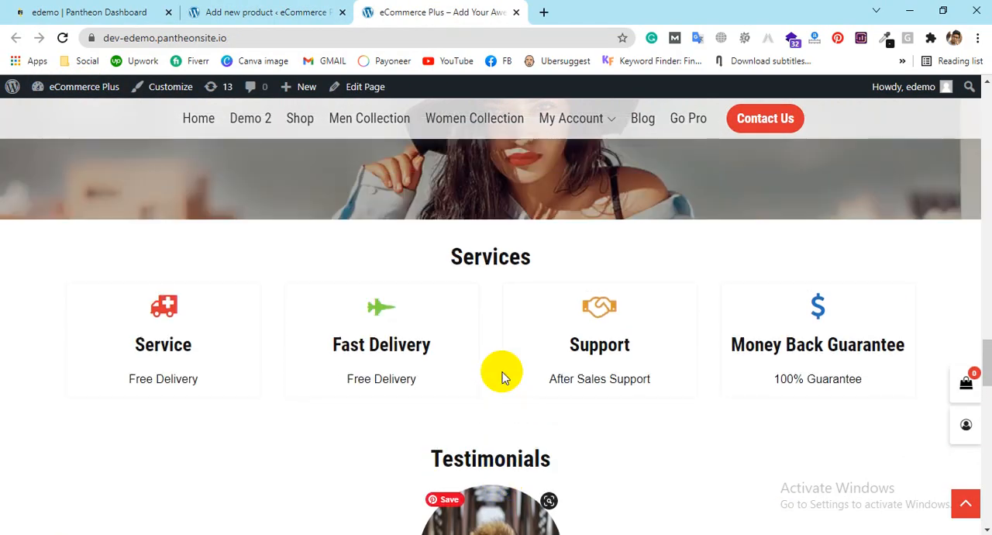
pyautogui.scroll(6, 502, 376)
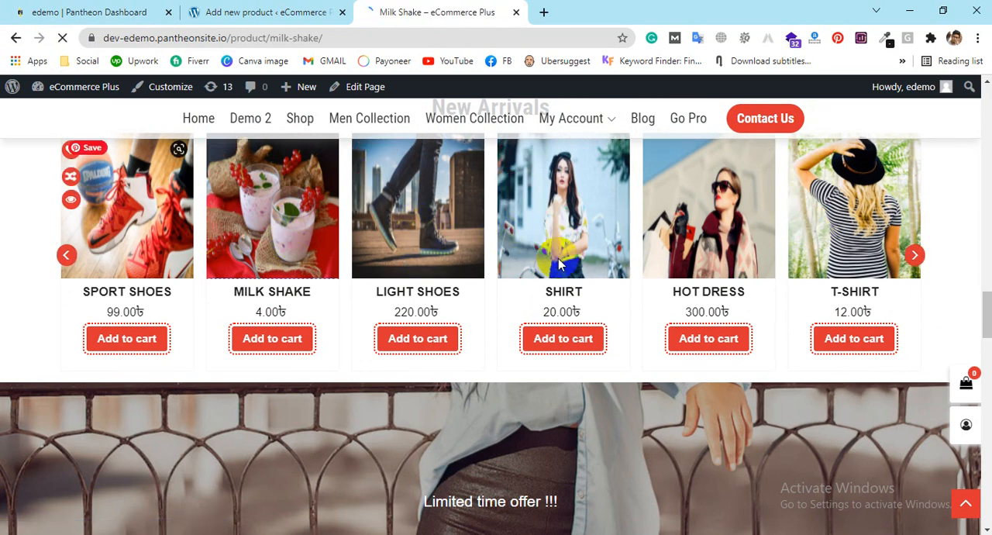
# Step: Examine the Milk Shake product page, from its image, price and short description to the full description and related products
pyautogui.scroll(-3, 559, 260)
pyautogui.scroll(-3, 560, 258)
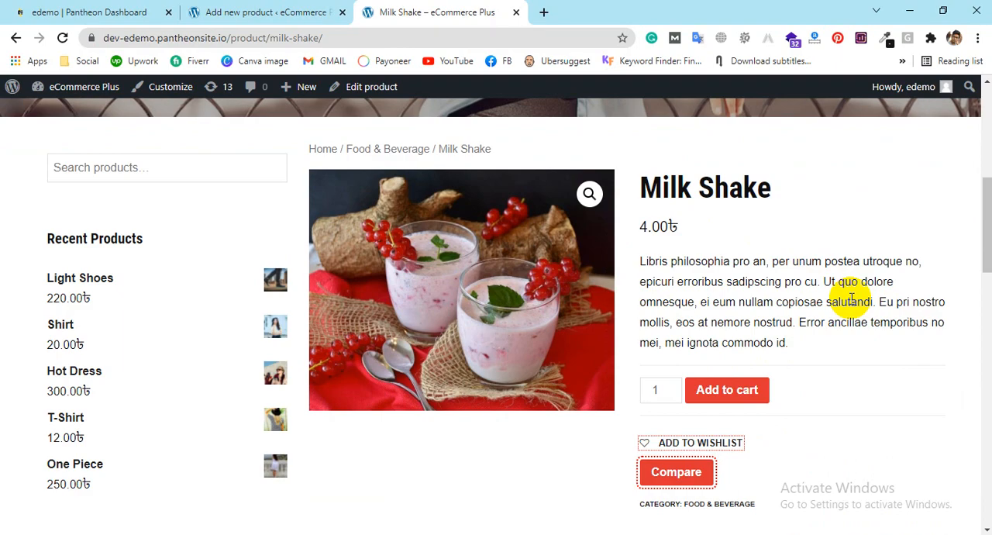
pyautogui.scroll(-6, 848, 229)
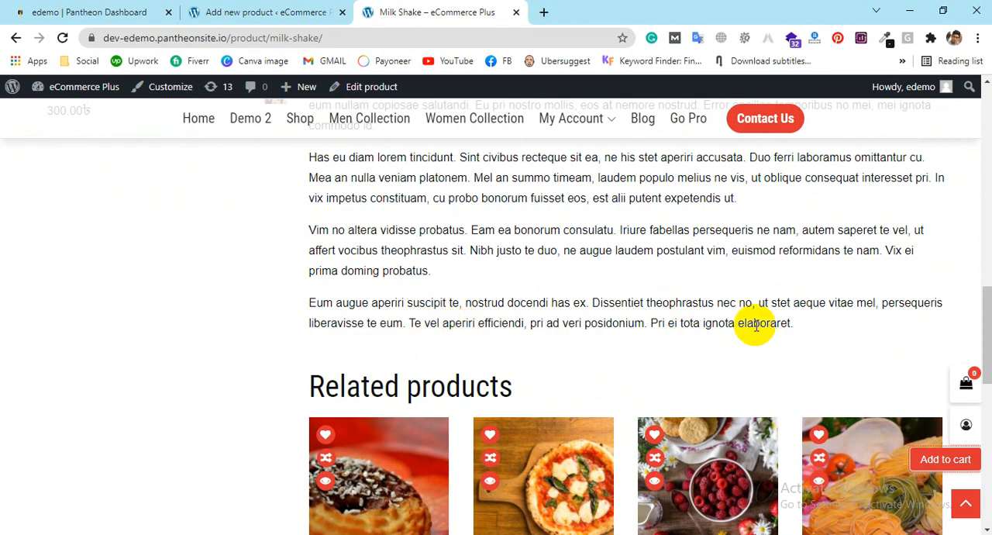
pyautogui.scroll(1, 755, 326)
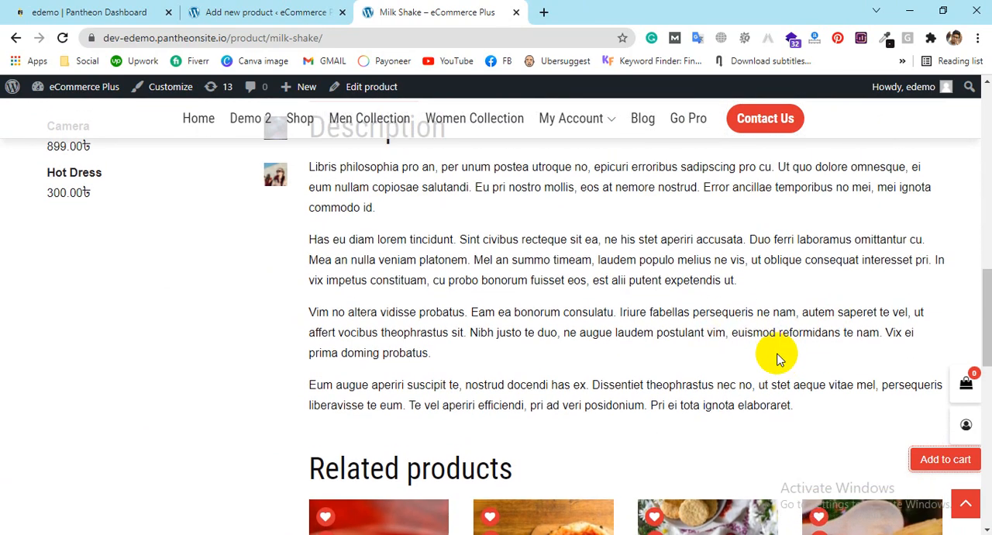
pyautogui.scroll(1, 780, 358)
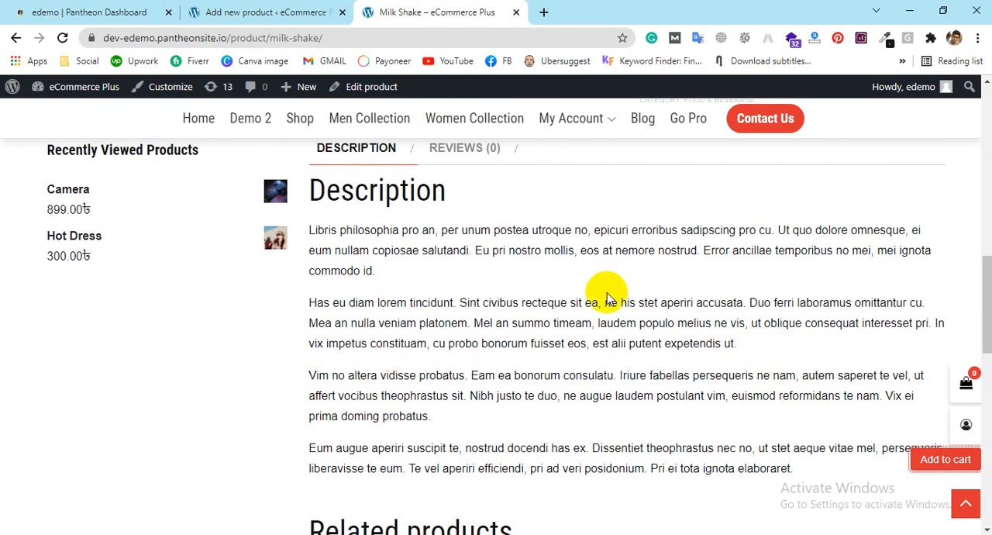
# Step: Return to the new product form and examine its name, main description and short description fields
pyautogui.click(247, 9)
pyautogui.click(207, 245)
pyautogui.scroll(-1, 256, 248)
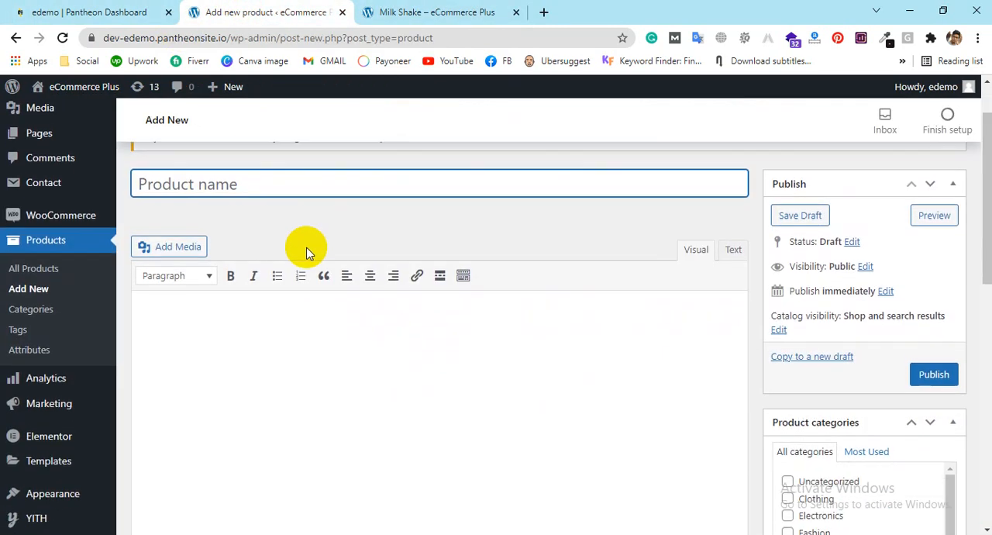
pyautogui.click(172, 311)
pyautogui.scroll(-15, 541, 215)
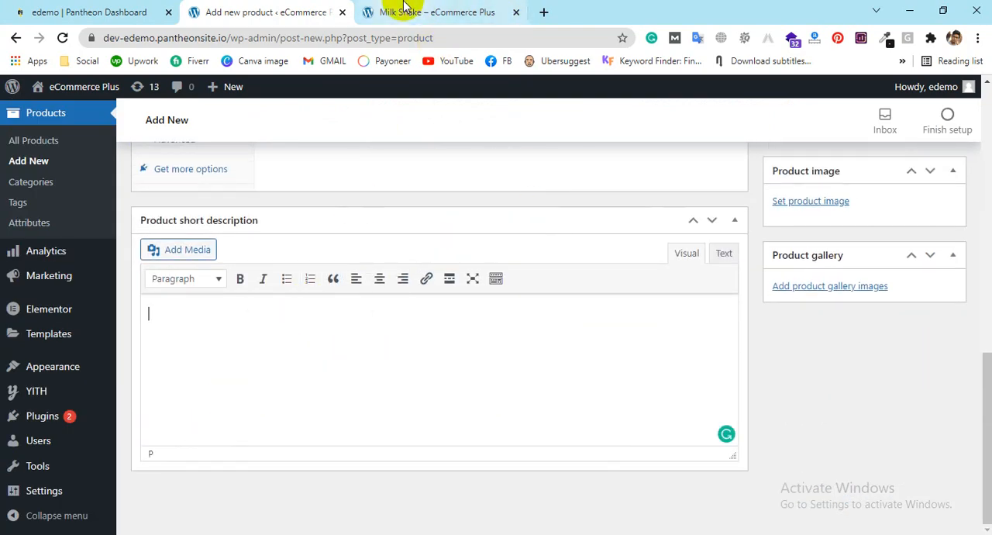
# Step: Highlight the short description text beneath the price on the Milk Shake storefront page
pyautogui.click(381, 15)
pyautogui.scroll(4, 589, 263)
pyautogui.scroll(2, 567, 246)
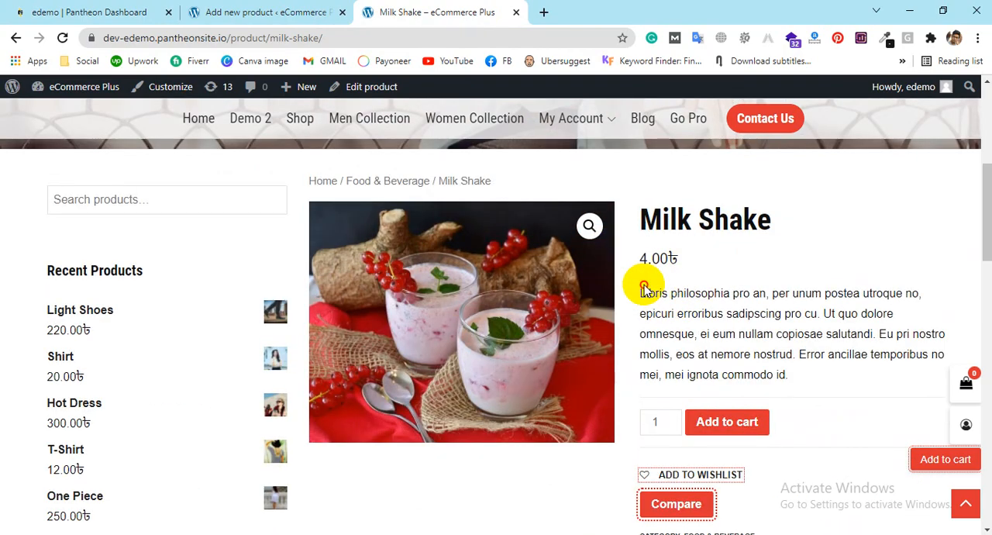
pyautogui.moveTo(645, 293); pyautogui.dragTo(825, 354)
# Step: Go back to the new product form and examine the main description editor and the general product data with its price fields
pyautogui.click(267, 12)
pyautogui.scroll(10, 416, 310)
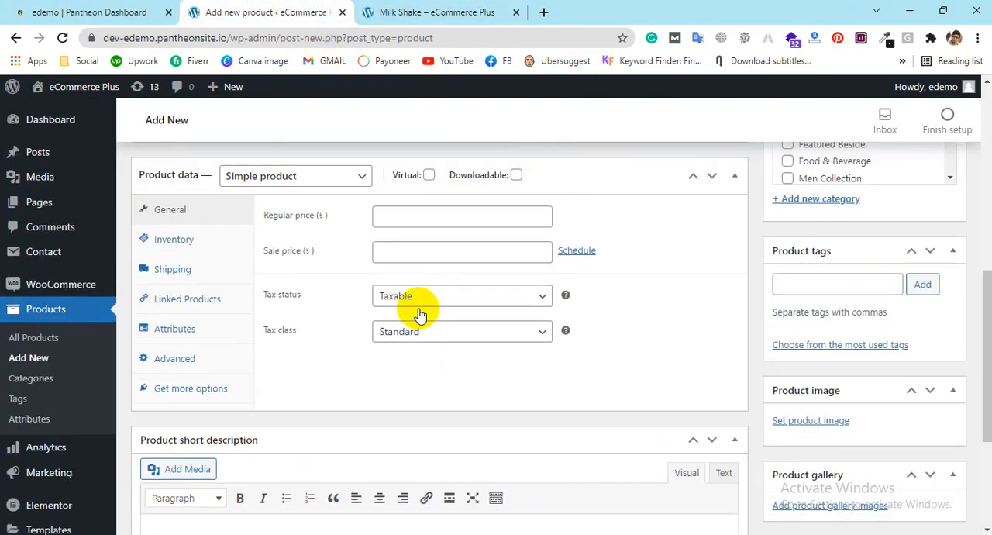
pyautogui.click(404, 280)
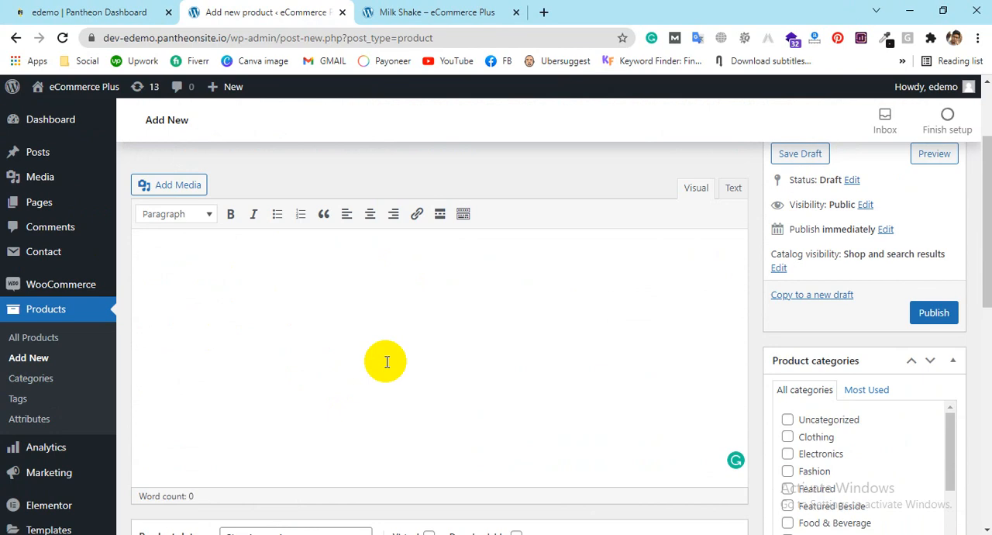
pyautogui.scroll(-2, 387, 361)
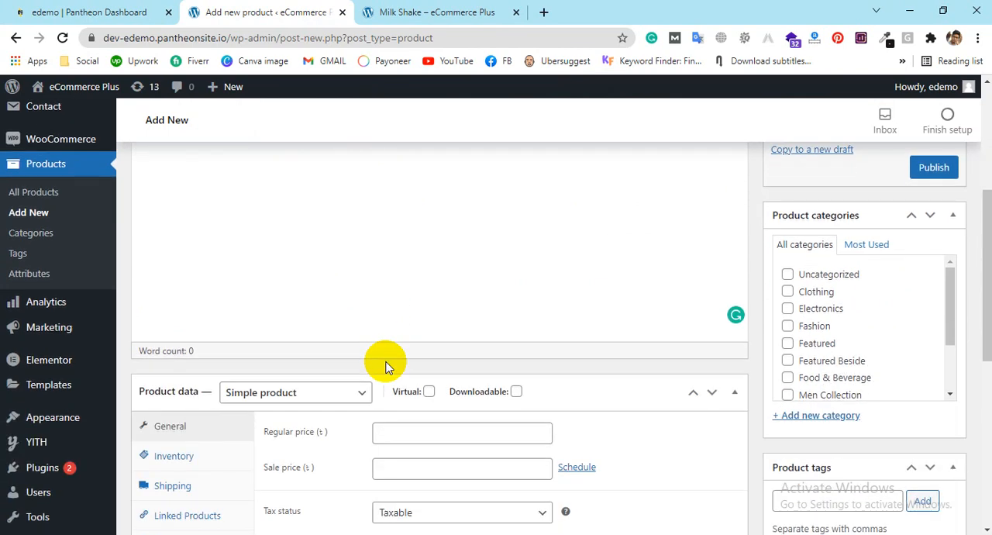
pyautogui.scroll(-2, 387, 364)
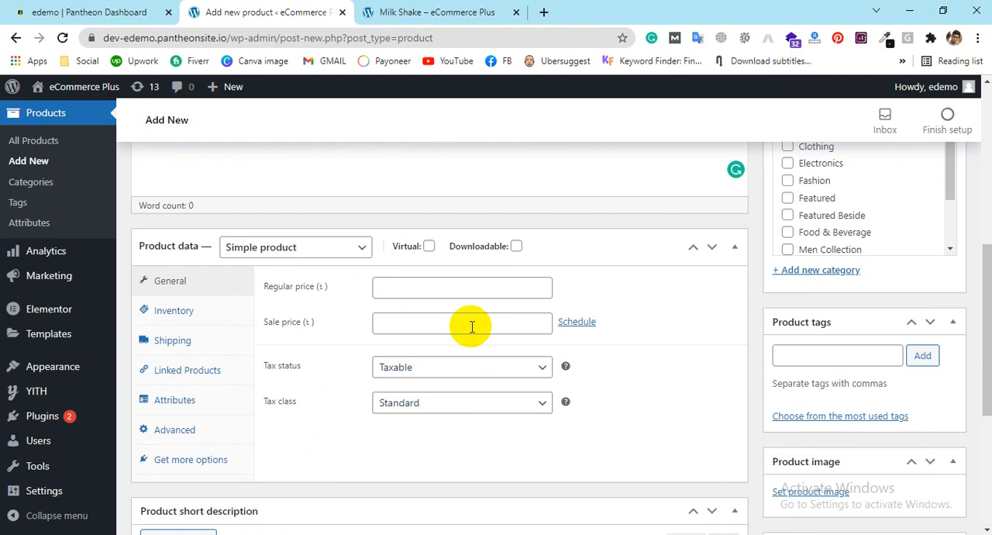
# Step: Open Amazon in a new tab and bring up the NETGEAR 4-Stream WiFi 6 Router (R6700AX) product page
pyautogui.click(545, 9)
pyautogui.write('a')
pyautogui.press('Return')
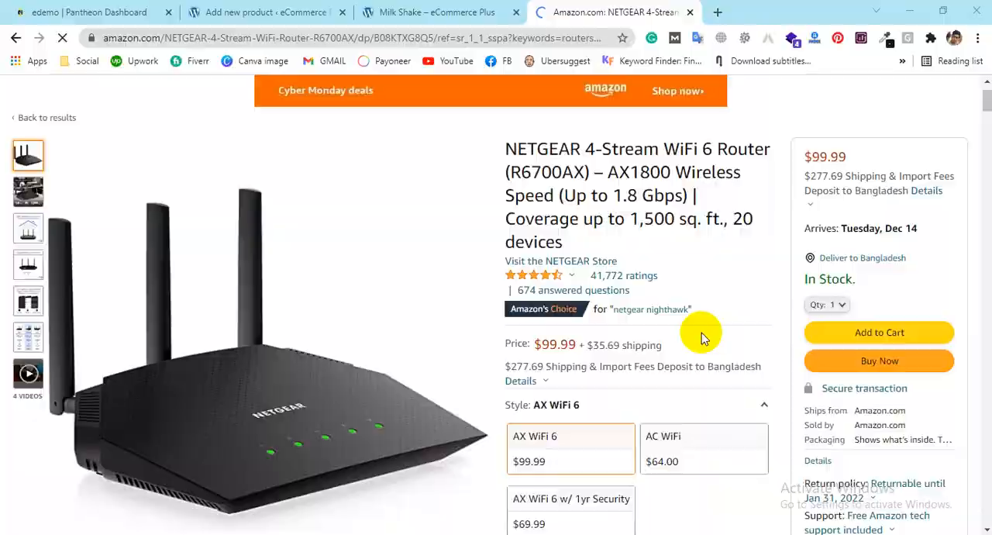
# Step: Capture the main NETGEAR router image as a 603x475 screenshot and save it to the Desktop as Screenshot_2.jpg
pyautogui.press('Print')
pyautogui.moveTo(54, 175); pyautogui.dragTo(490, 516)
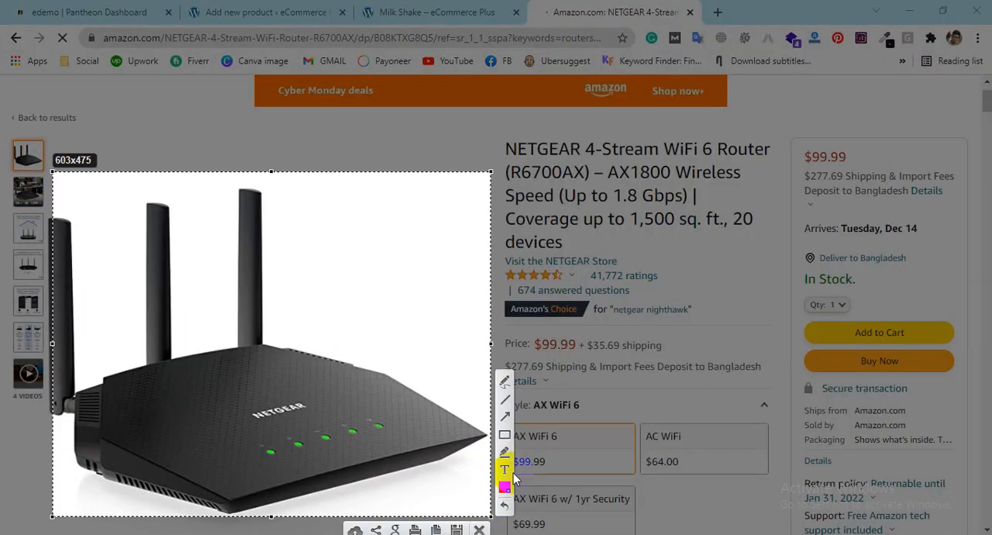
pyautogui.click(457, 528)
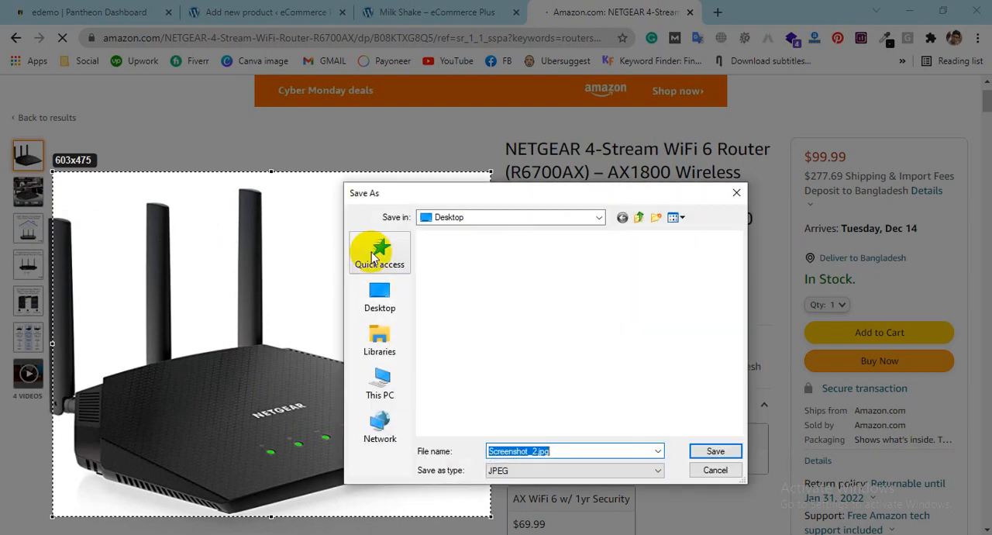
pyautogui.click(383, 300)
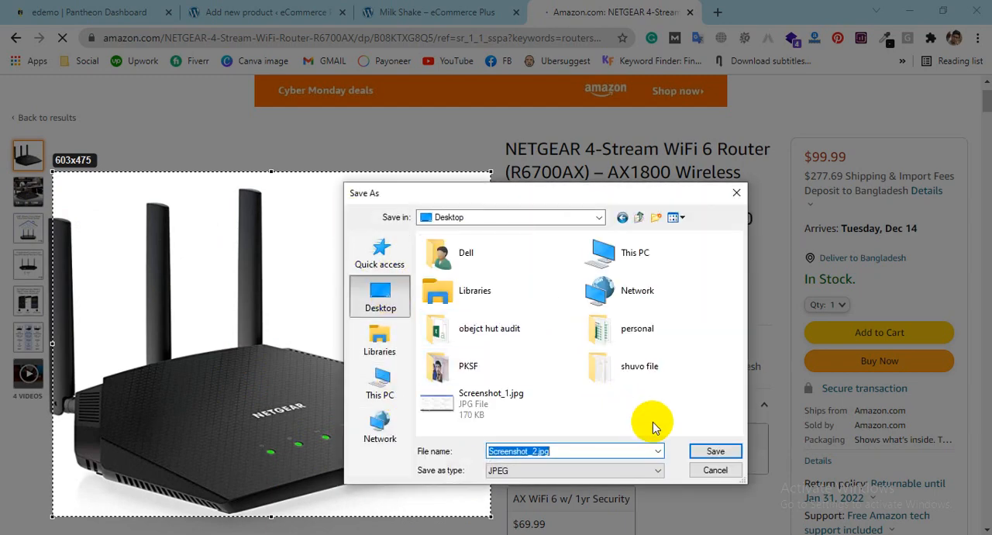
pyautogui.click(710, 456)
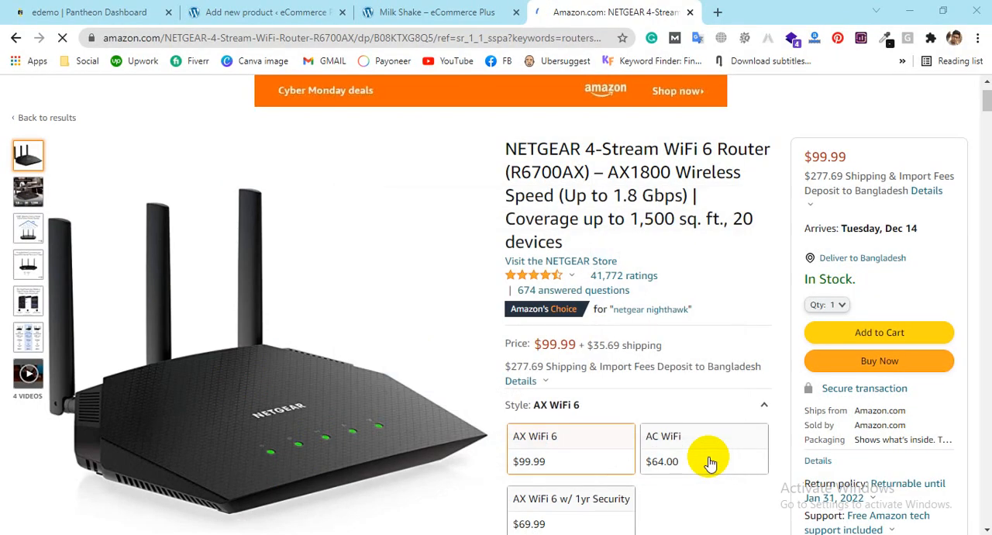
pyautogui.rightClick(231, 339)
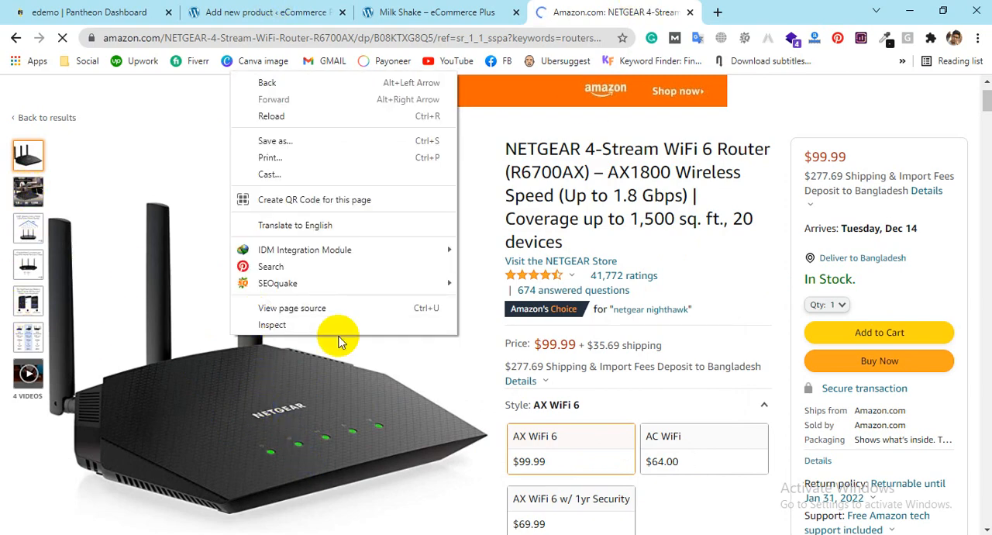
pyautogui.click(696, 259)
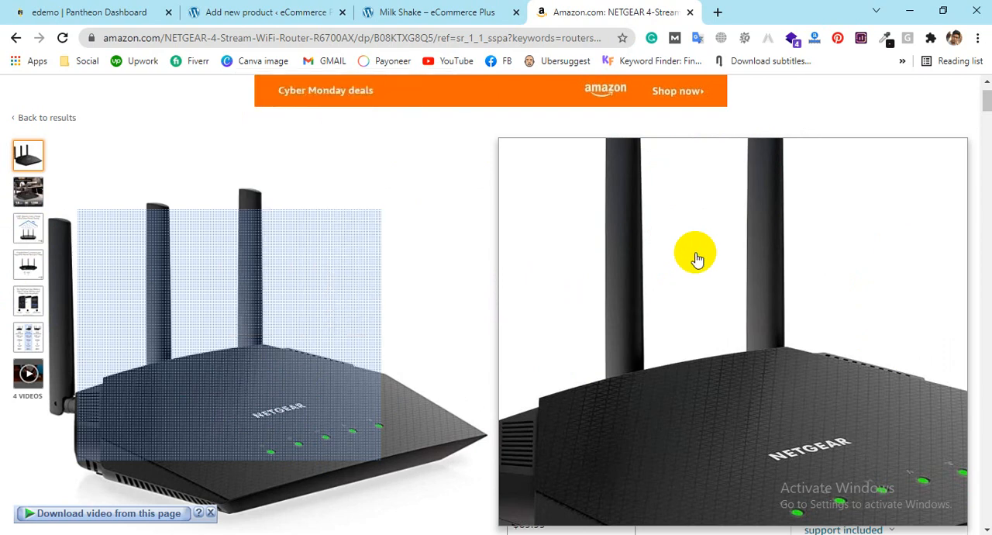
pyautogui.rightClick(696, 245)
pyautogui.click(696, 245)
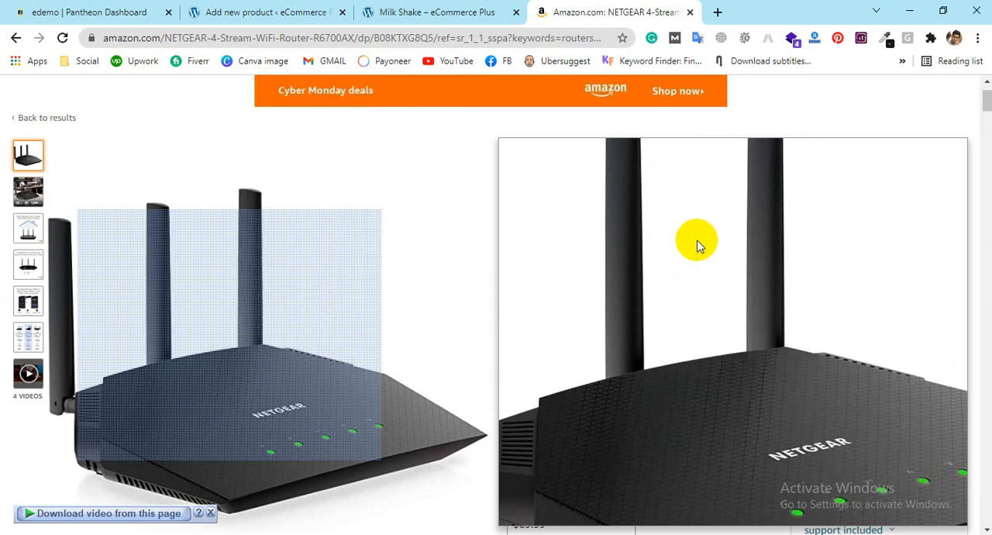
pyautogui.rightClick(697, 246)
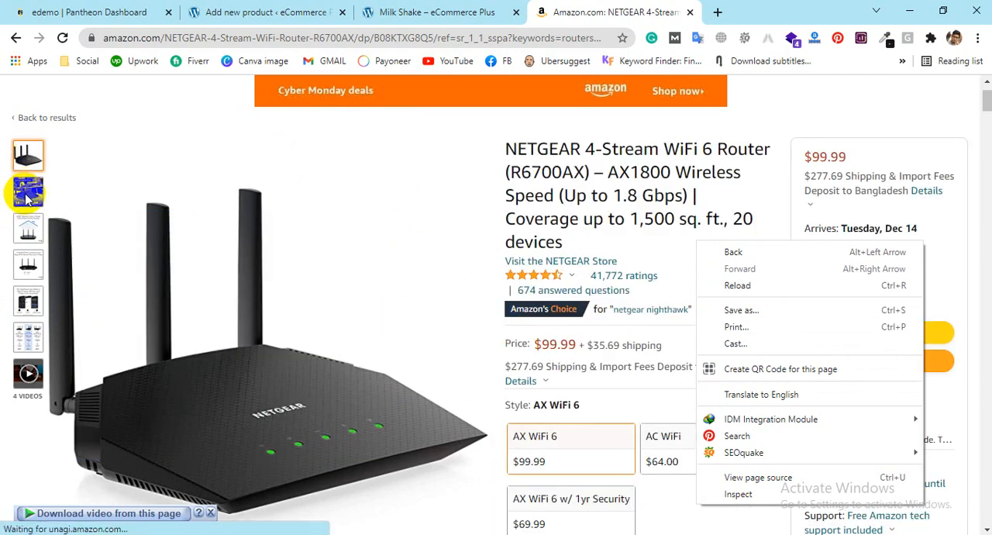
pyautogui.click(28, 197)
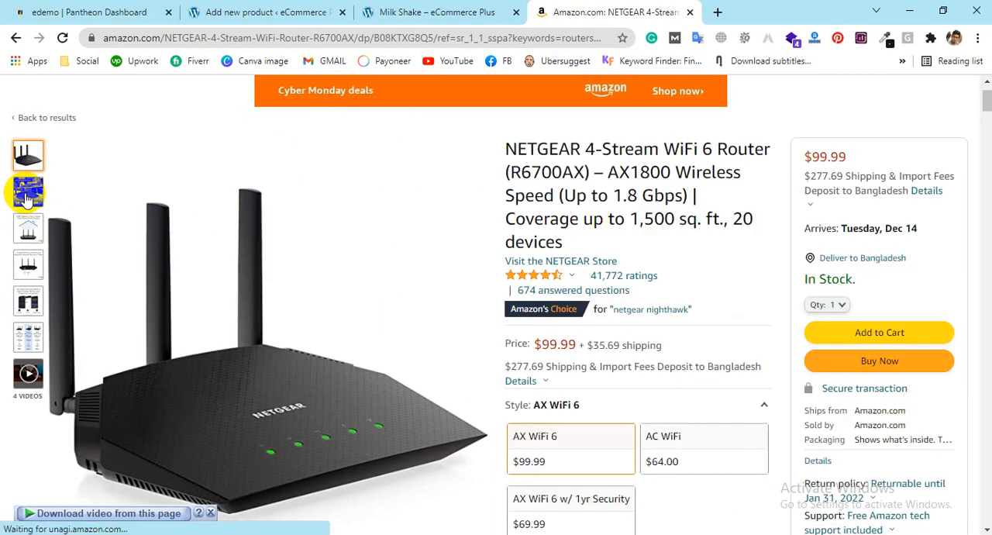
pyautogui.rightClick(28, 198)
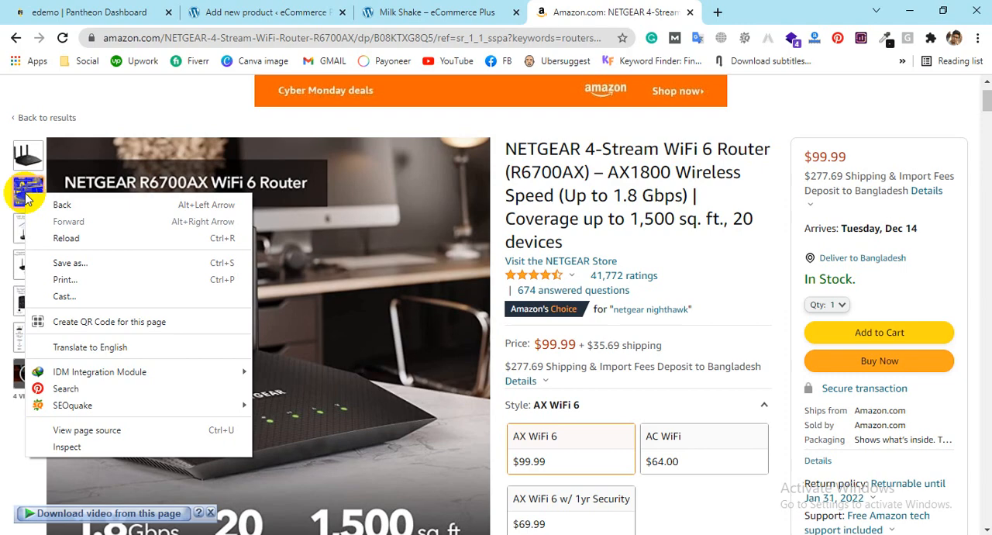
pyautogui.click(293, 173)
pyautogui.rightClick(293, 172)
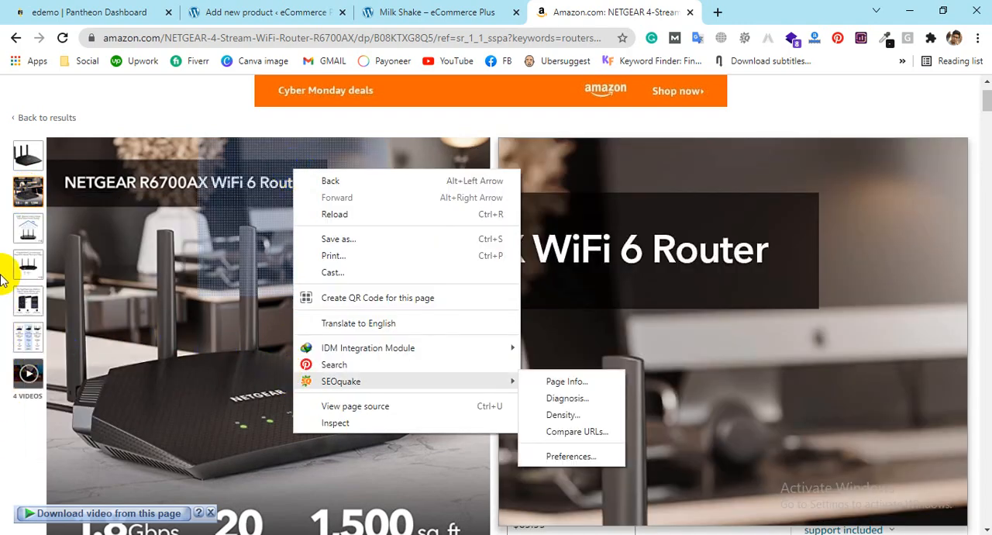
pyautogui.click(30, 235)
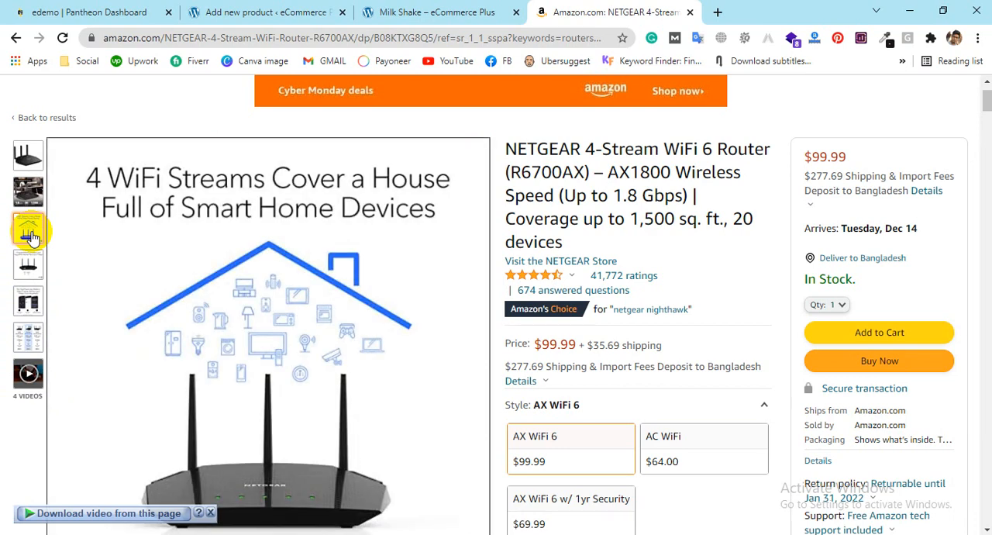
pyautogui.rightClick(32, 234)
pyautogui.click(32, 234)
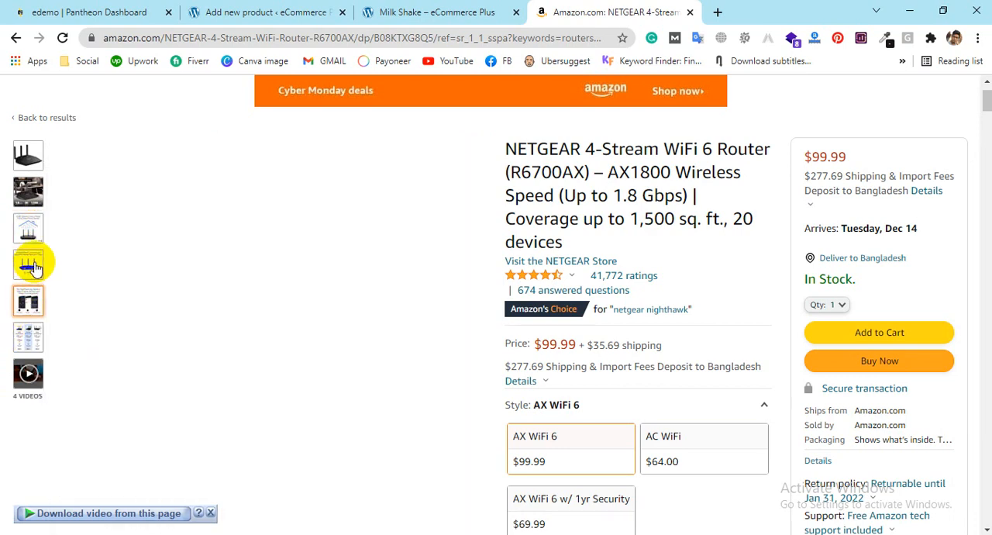
# Step: Capture the router's rear-ports gallery image as a 607x591 screenshot and save it to the Desktop as Screenshot_3.jpg
pyautogui.moveTo(36, 264)
pyautogui.scroll(-1, 431, 207)
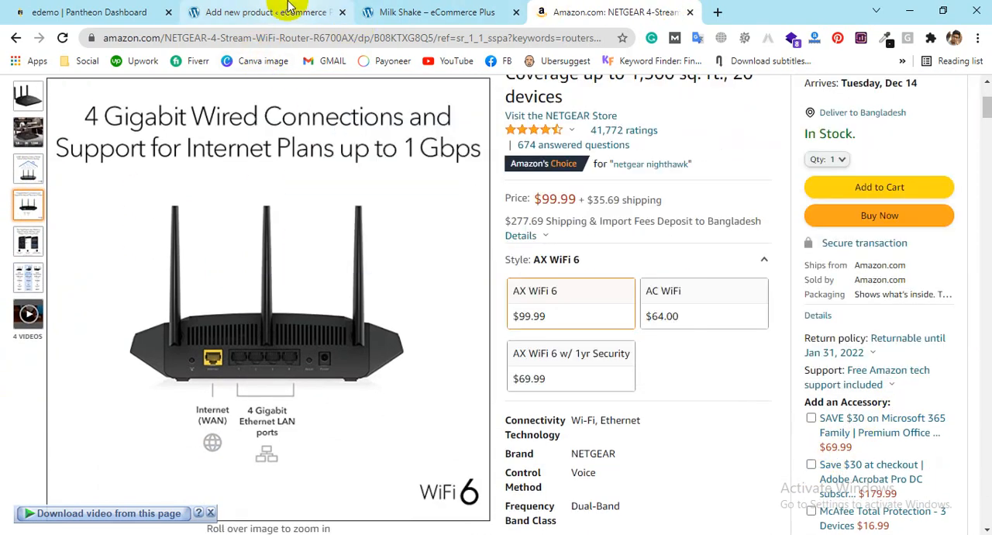
pyautogui.press('Print')
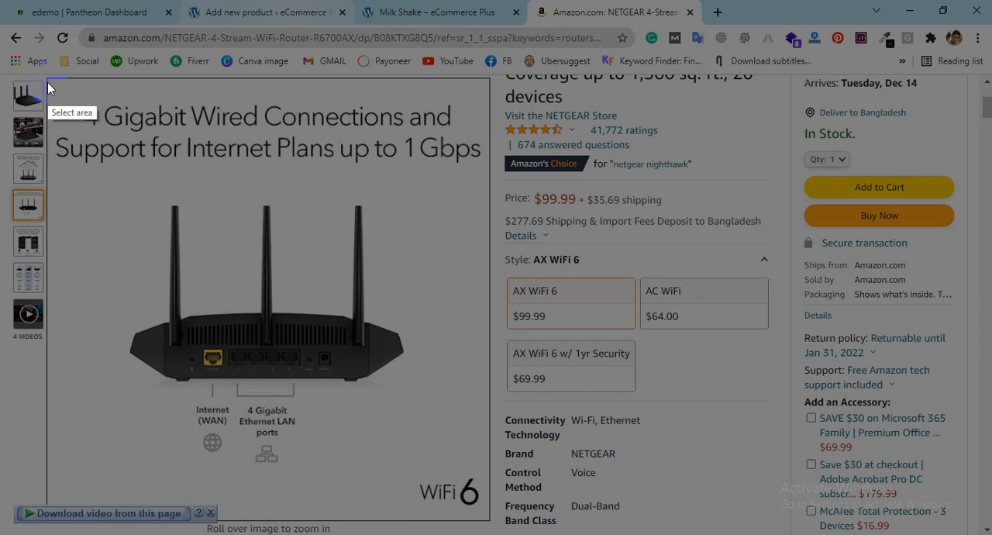
pyautogui.moveTo(48, 81); pyautogui.dragTo(490, 511)
pyautogui.click(456, 526)
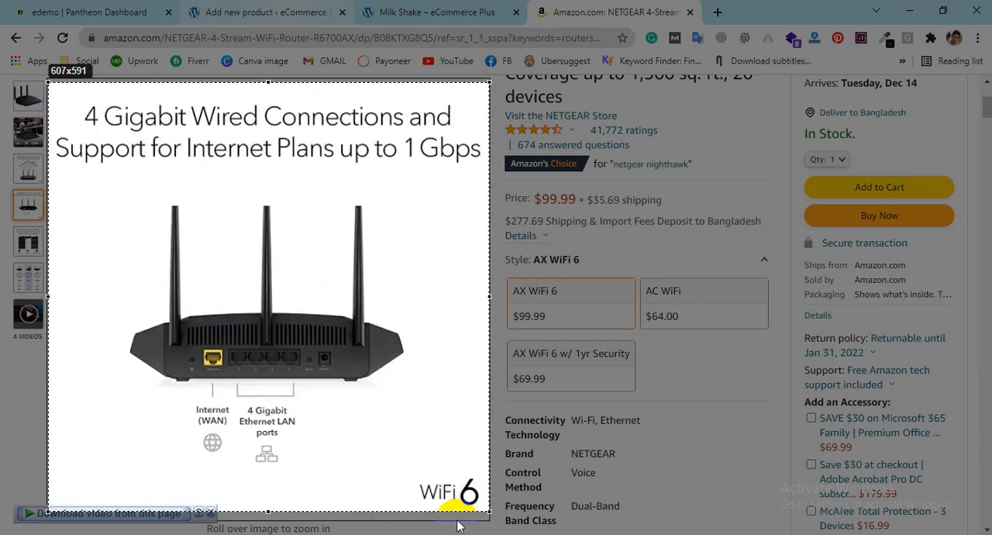
pyautogui.click(707, 448)
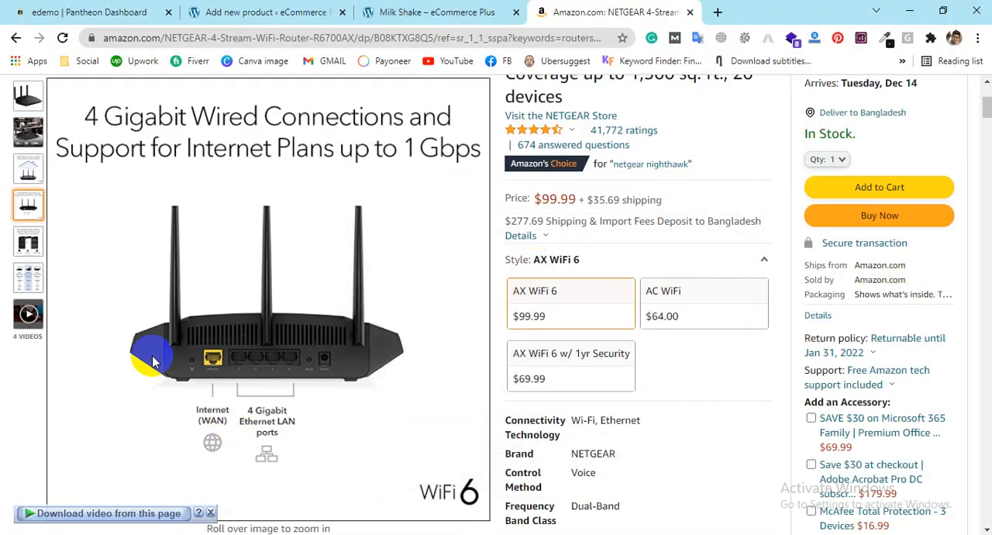
# Step: Capture the Nighthawk App gallery image as a 601x588 screenshot and save it to the Desktop as Screenshot_4.jpg
pyautogui.moveTo(24, 241)
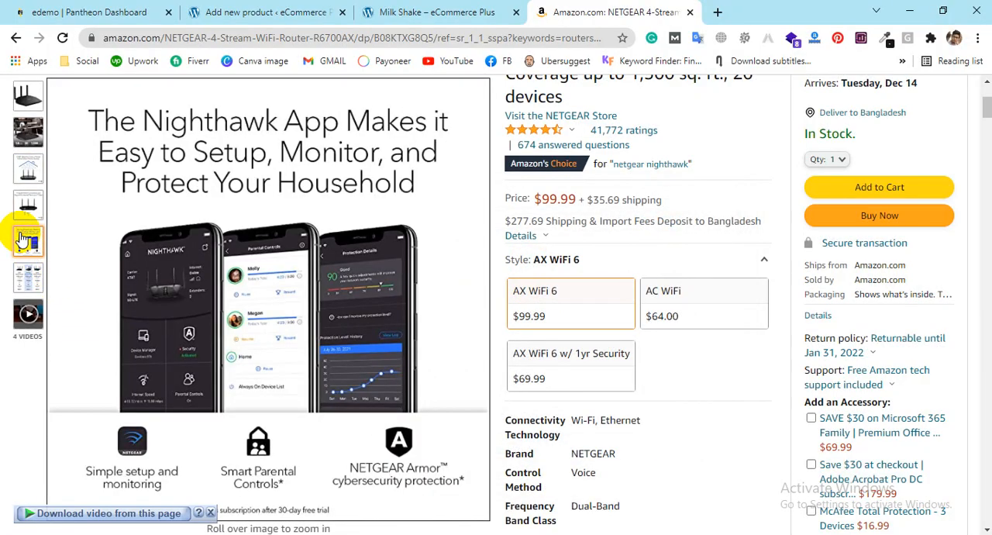
pyautogui.press('Print')
pyautogui.moveTo(48, 78)
pyautogui.mouseDown()
pyautogui.moveTo(403, 498)
pyautogui.moveTo(487, 507)
pyautogui.mouseUp()
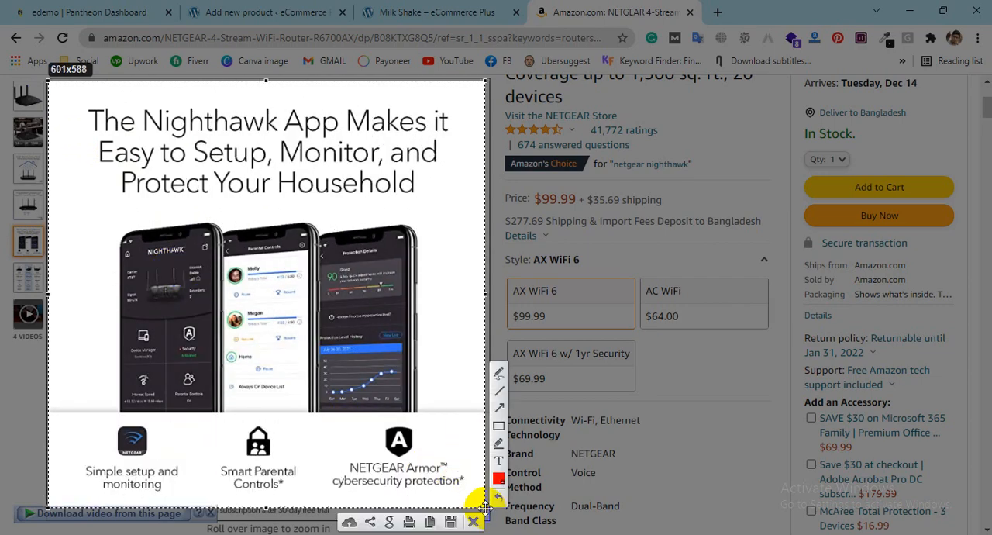
pyautogui.click(450, 521)
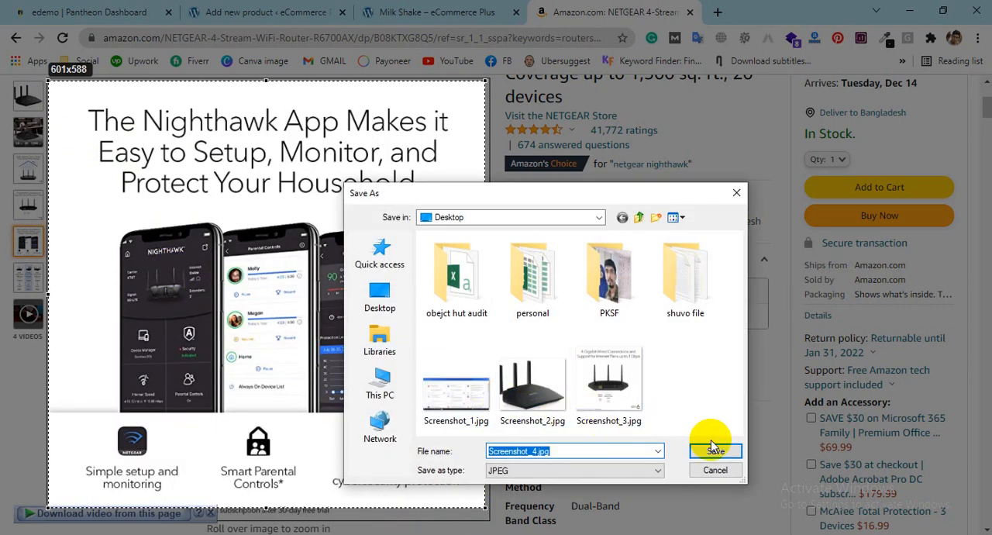
pyautogui.click(711, 449)
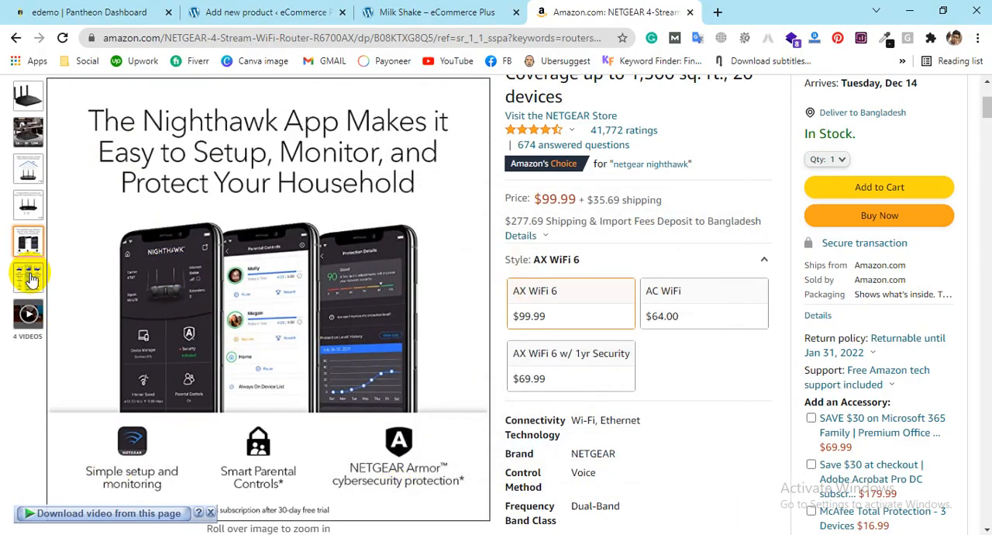
# Step: Capture the three-router comparison gallery image as a 596x593 screenshot and save it to the Desktop as Screenshot_5.jpg
pyautogui.press('Print')
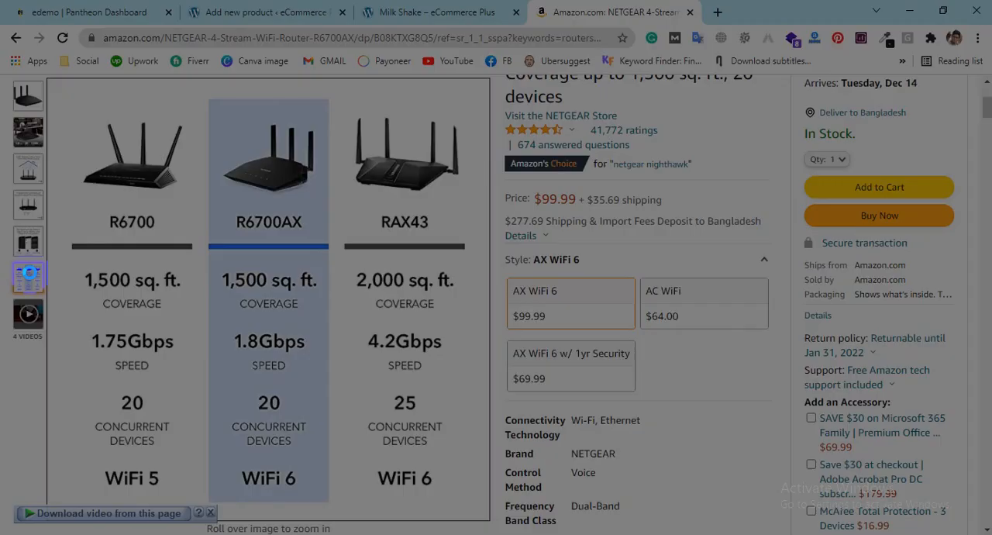
pyautogui.moveTo(50, 84); pyautogui.dragTo(484, 515)
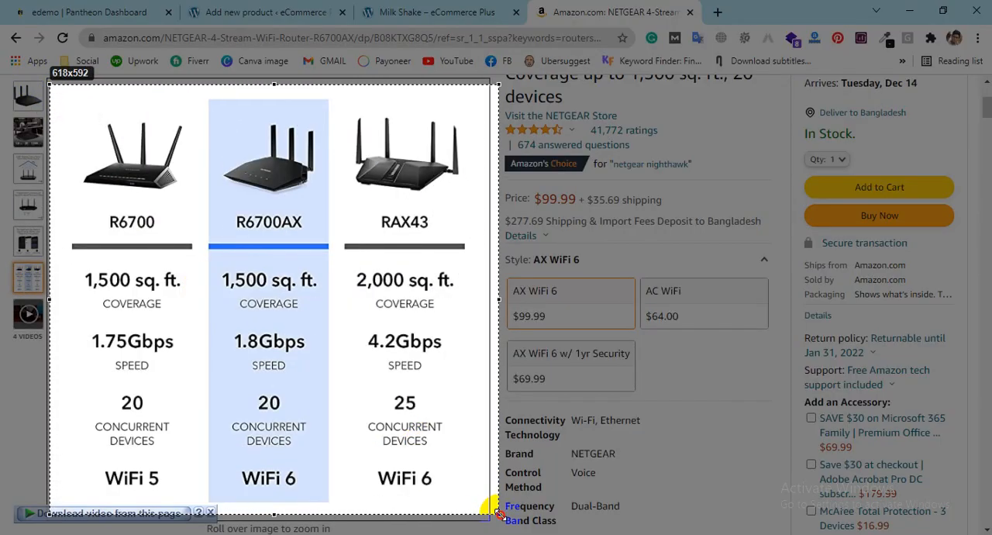
pyautogui.click(448, 529)
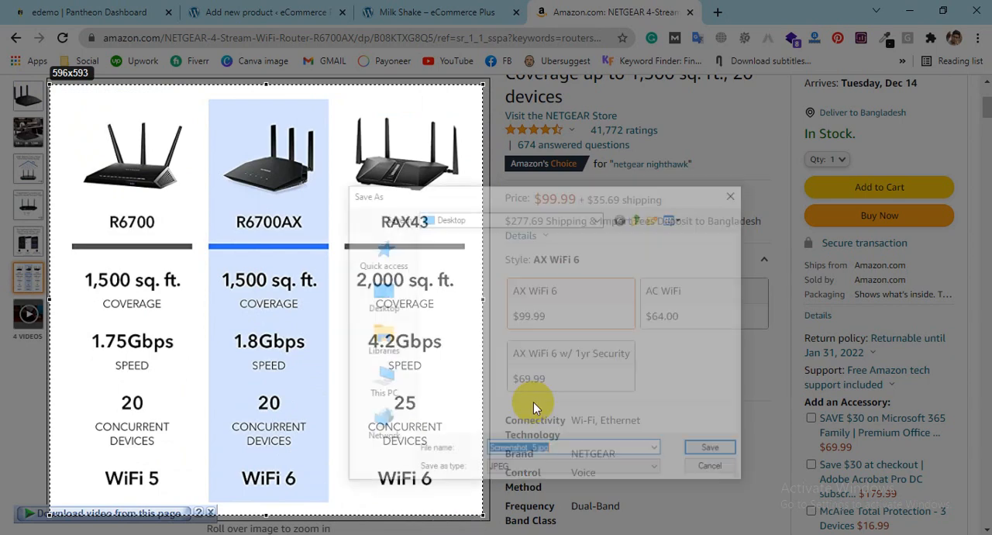
pyautogui.click(700, 452)
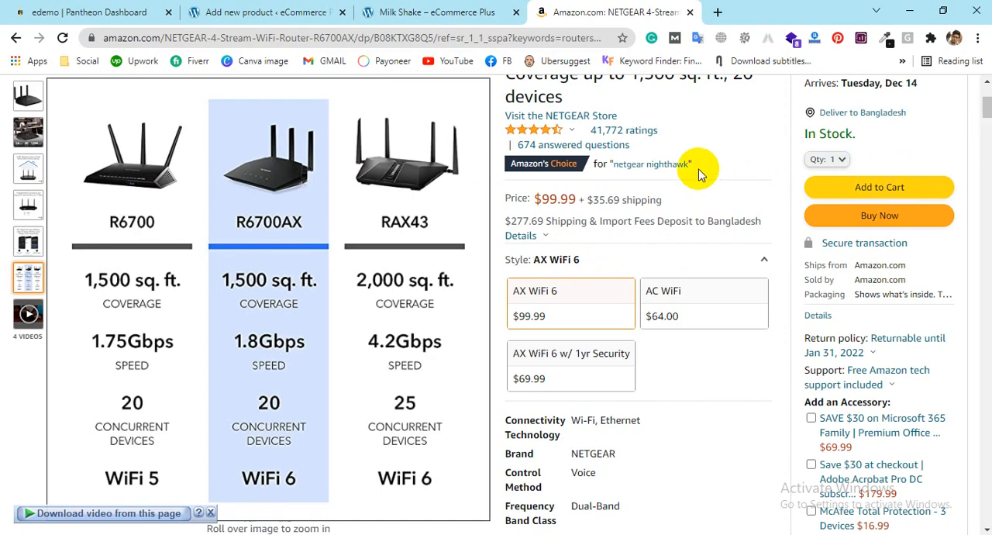
# Step: Close the Pantheon Dashboard page and return to the NETGEAR router page on Amazon
pyautogui.click(419, 12)
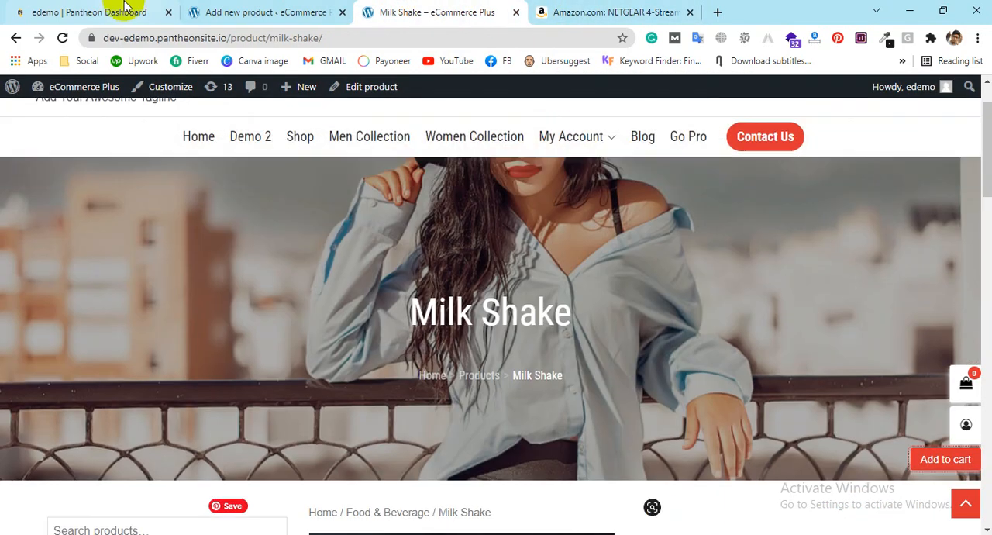
pyautogui.click(126, 8)
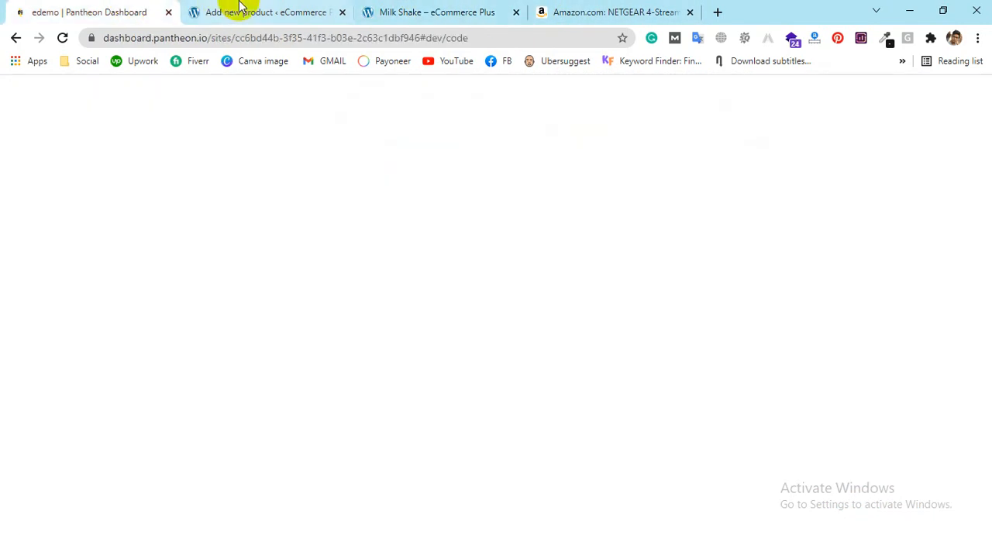
pyautogui.click(228, 10)
pyautogui.click(659, 11)
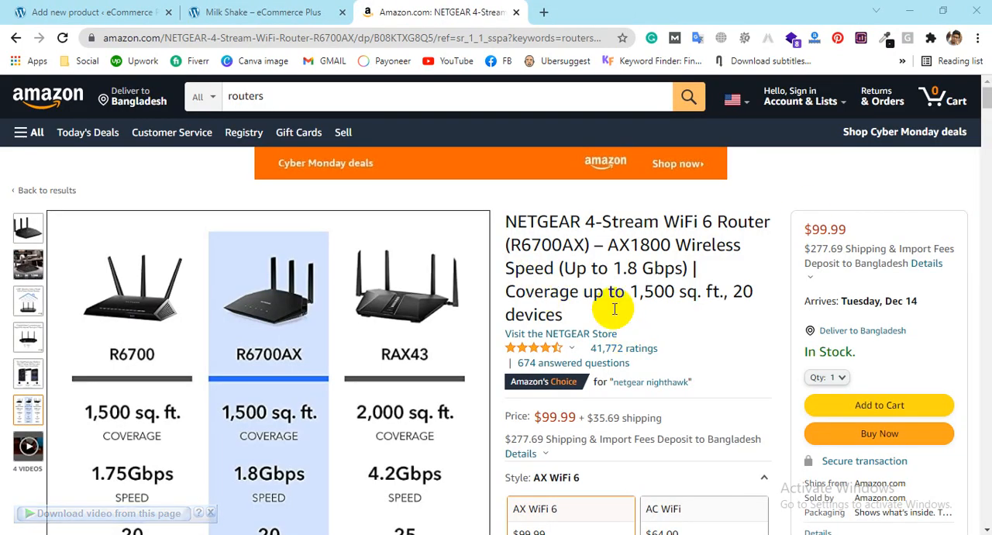
# Step: Copy the full NETGEAR router title from Amazon and paste it as the name of the new WooCommerce product
pyautogui.moveTo(510, 211); pyautogui.dragTo(579, 314)
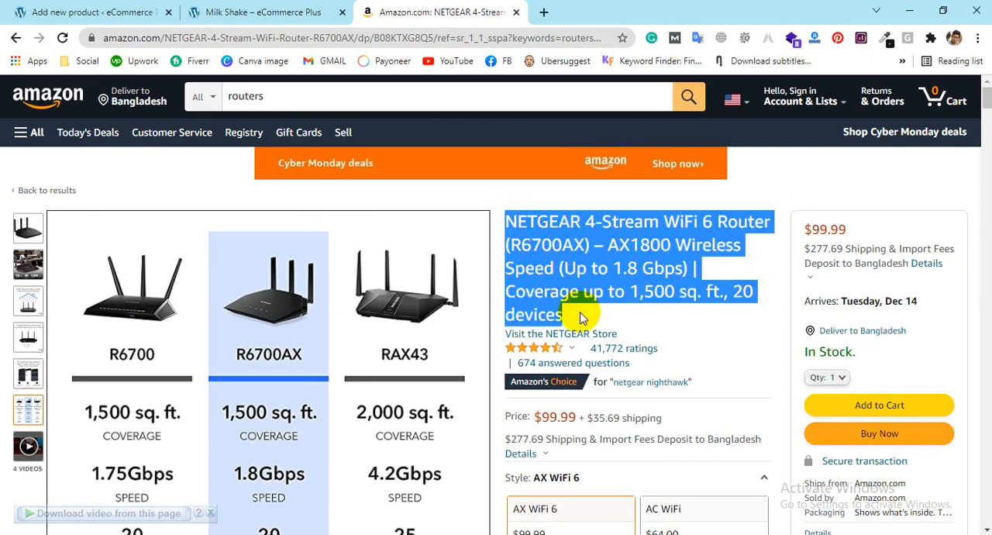
pyautogui.click(207, 12)
pyautogui.click(89, 12)
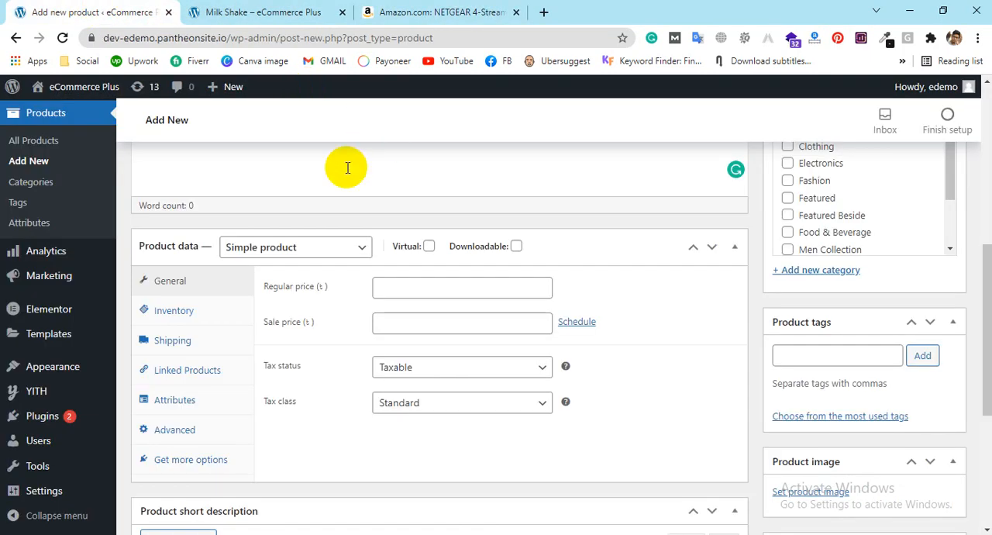
pyautogui.scroll(5, 380, 284)
pyautogui.click(252, 262)
pyautogui.hotkey('ctrl', 'v')
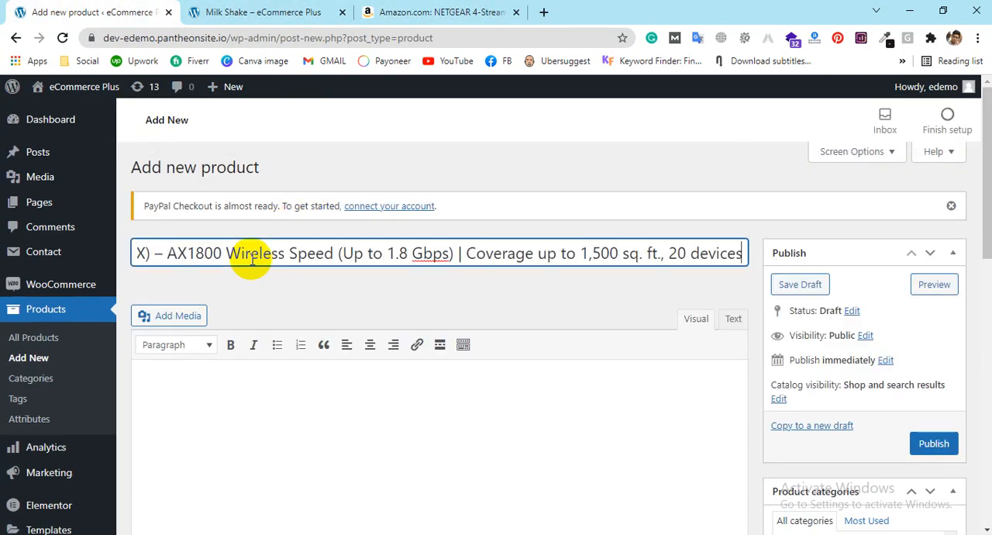
# Step: Copy all the "About this item" bullet points from the Amazon page and paste them into the product's main description
pyautogui.click(261, 411)
pyautogui.click(438, 12)
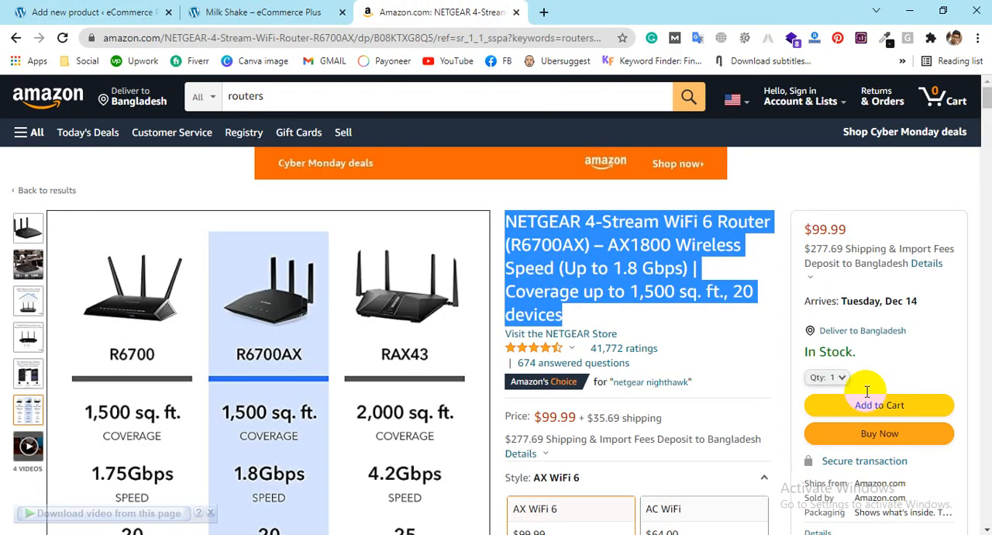
pyautogui.scroll(-7, 791, 373)
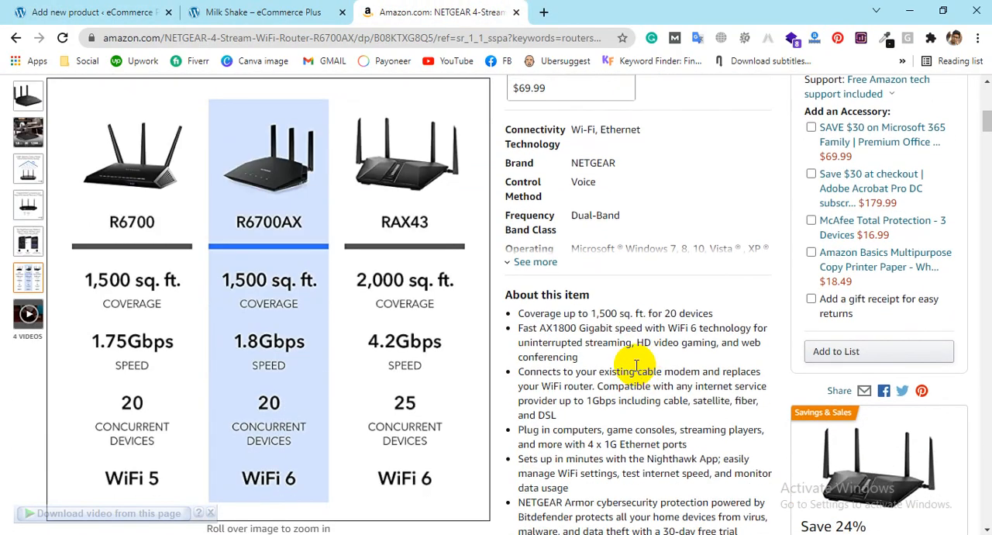
pyautogui.scroll(-2, 632, 364)
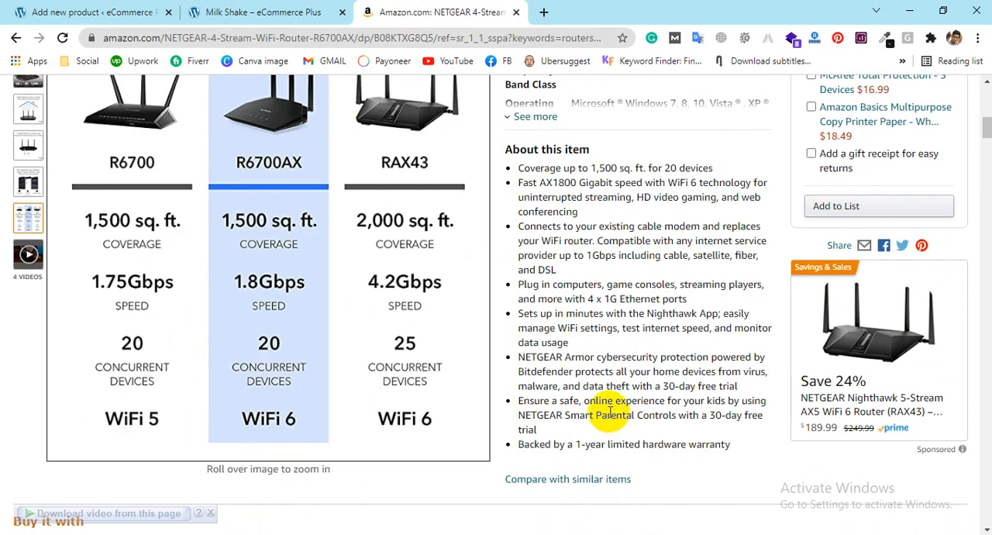
pyautogui.moveTo(515, 168); pyautogui.dragTo(723, 459)
pyautogui.hotkey('ctrl', 'c')
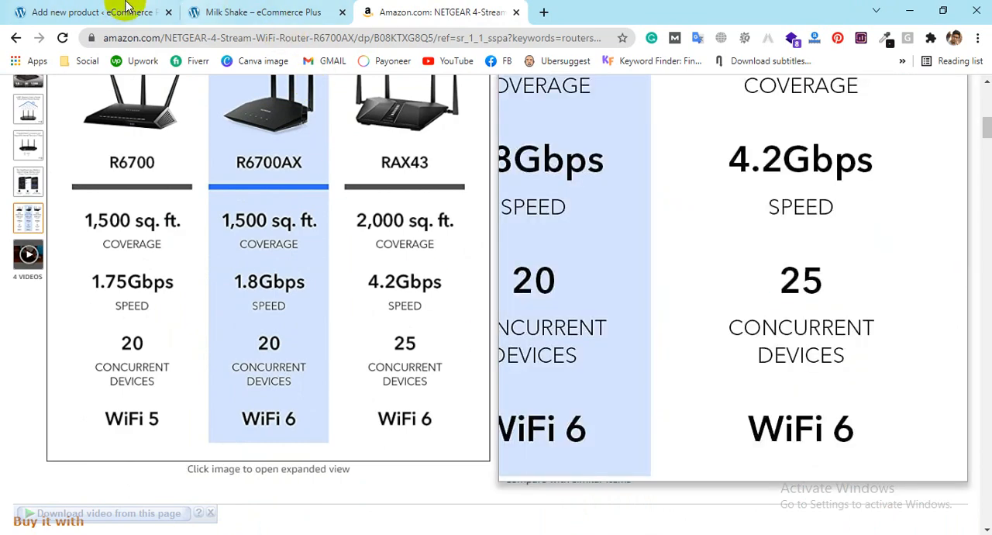
pyautogui.click(124, 12)
pyautogui.hotkey('ctrl', 'v')
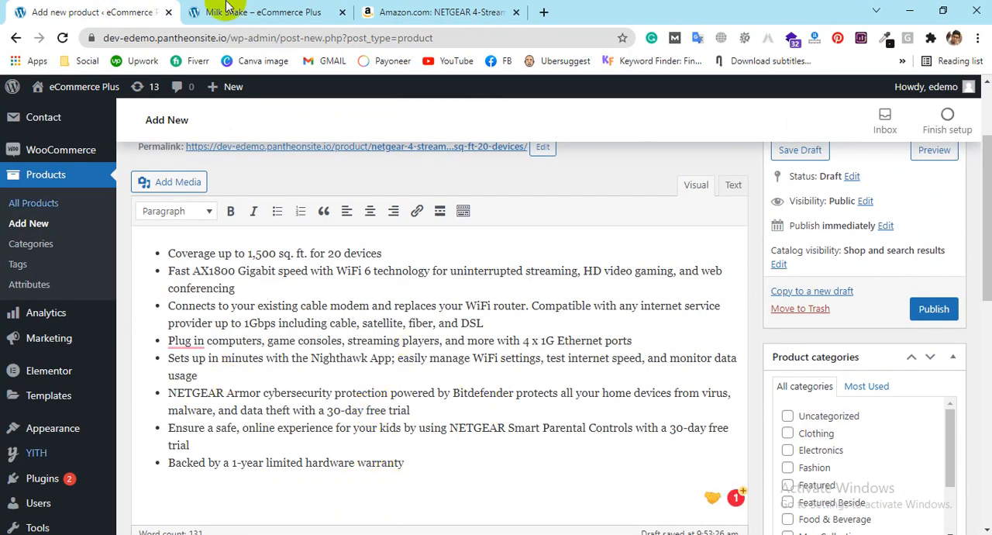
# Step: Try numbering on the pasted description list, restore its bullets, and make all of its text bold
pyautogui.moveTo(422, 465); pyautogui.dragTo(133, 240)
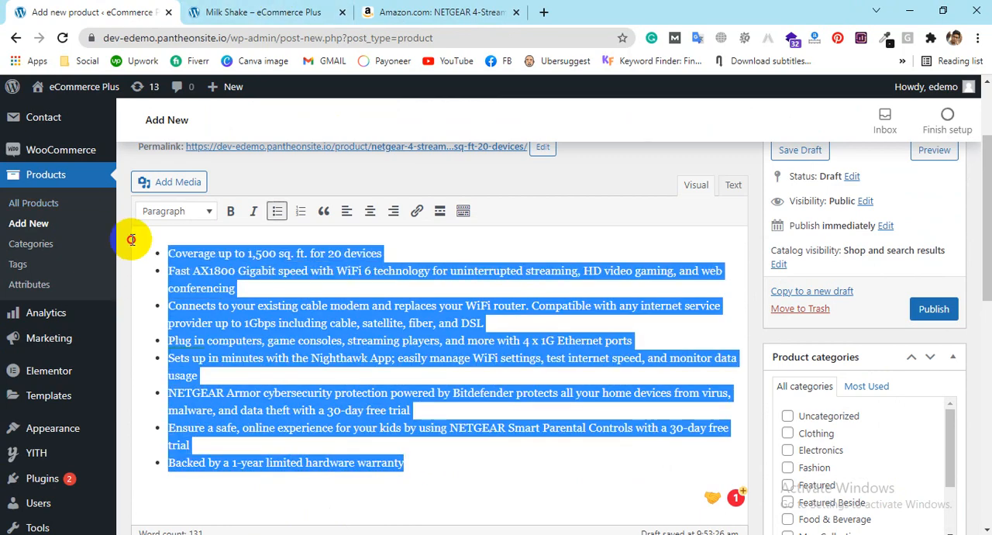
pyautogui.click(300, 213)
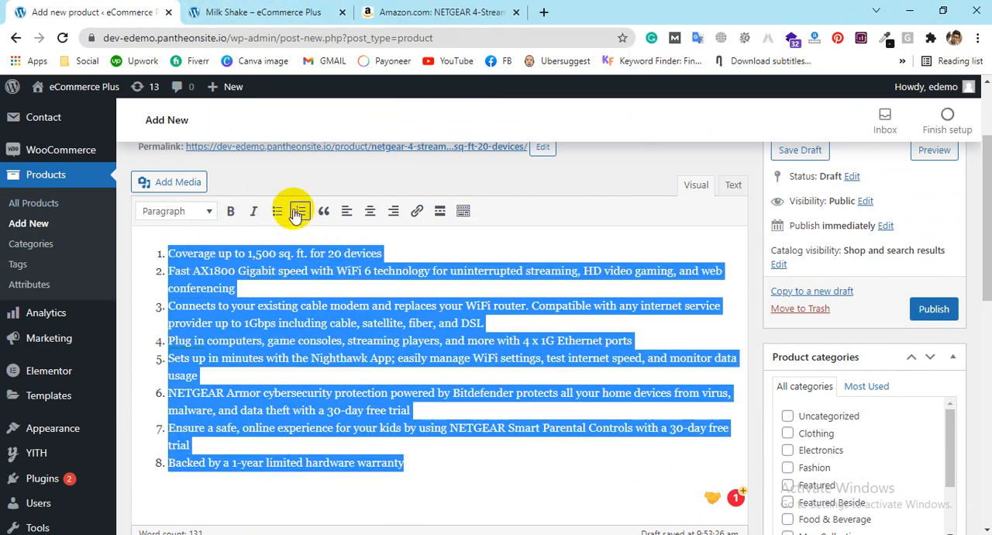
pyautogui.click(230, 216)
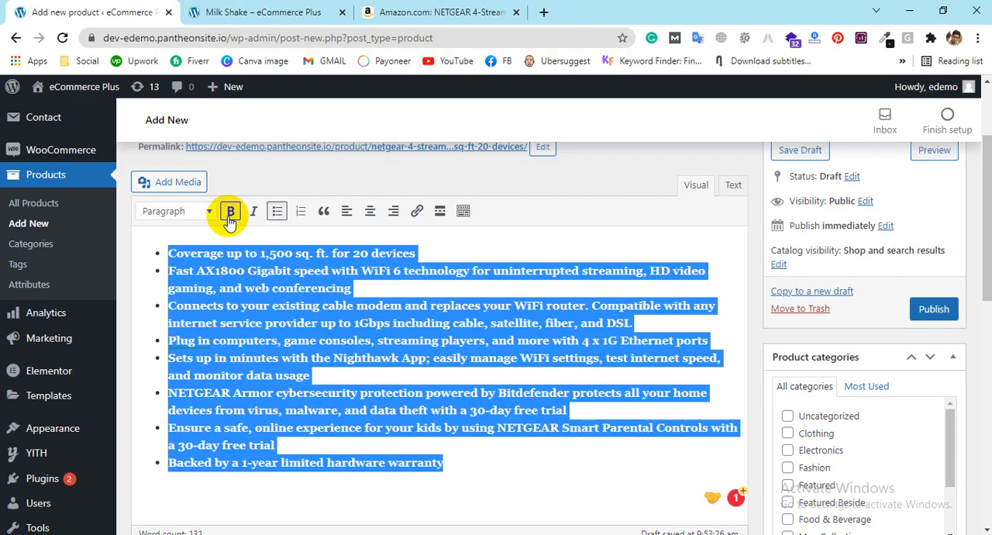
pyautogui.click(388, 323)
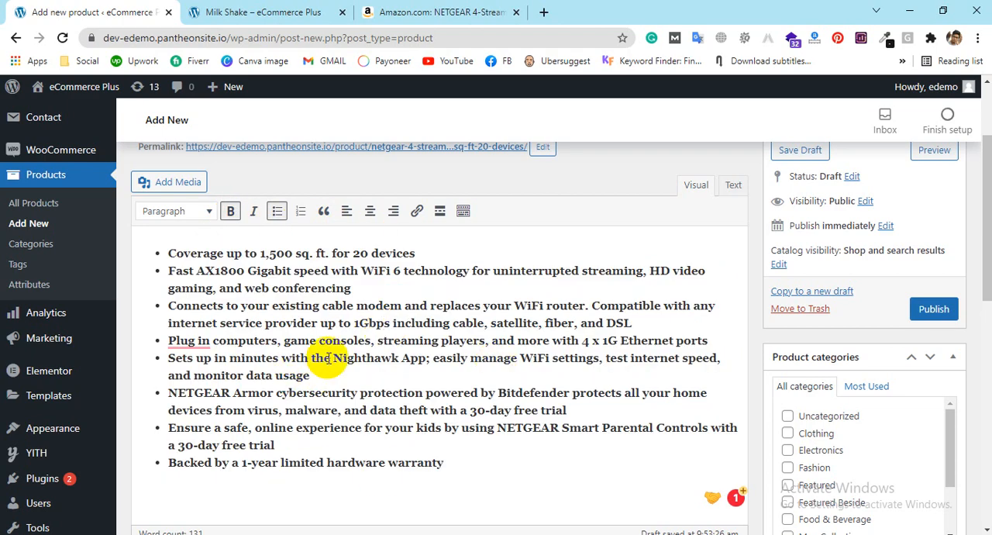
# Step: Copy the "Product description" paragraph of the NETGEAR router from its Amazon page
pyautogui.scroll(-5, 653, 303)
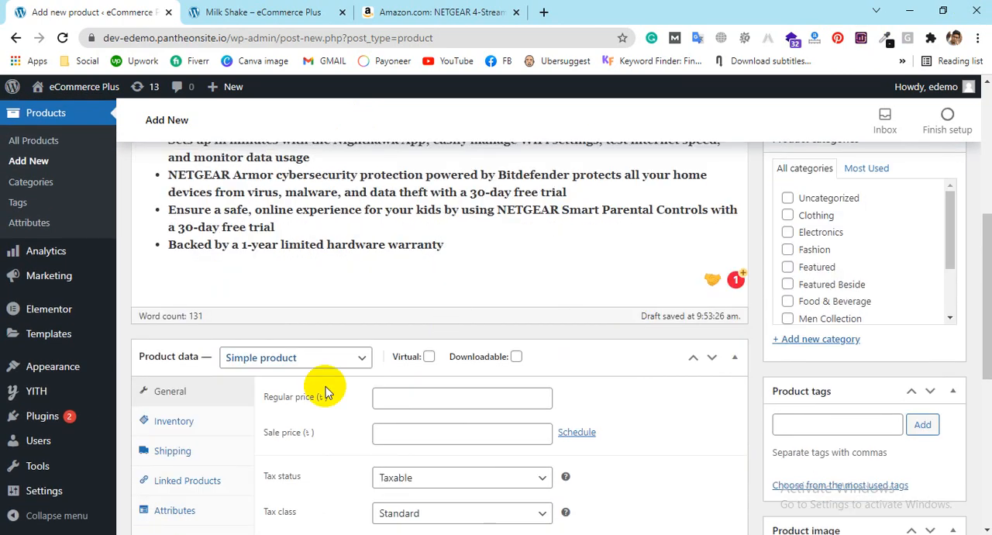
pyautogui.click(419, 12)
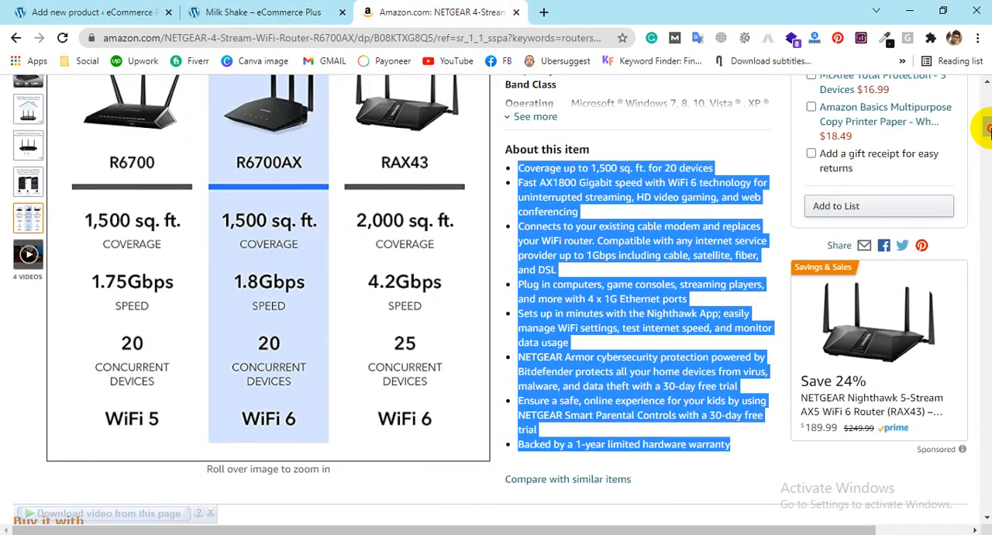
pyautogui.scroll(-10, 762, 257)
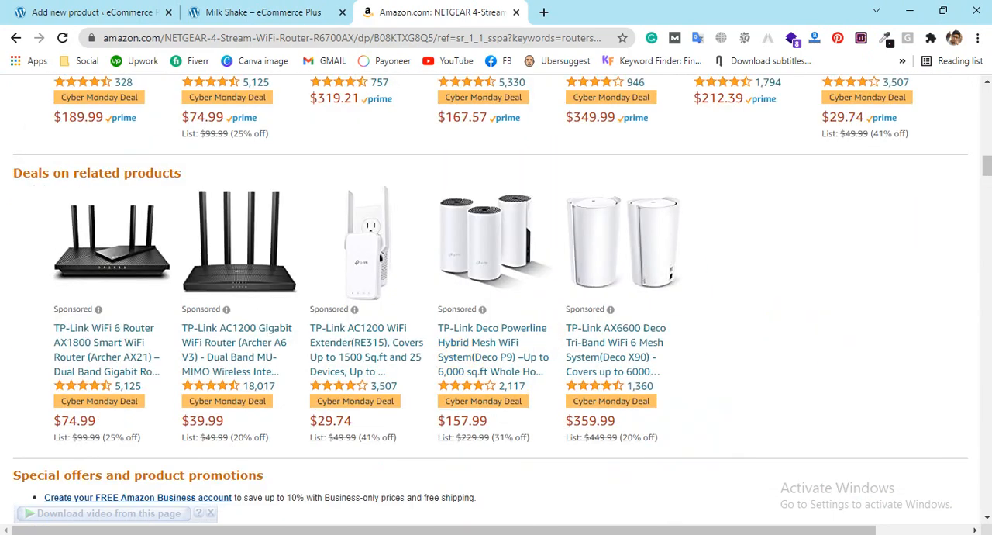
pyautogui.scroll(-3, 986, 170)
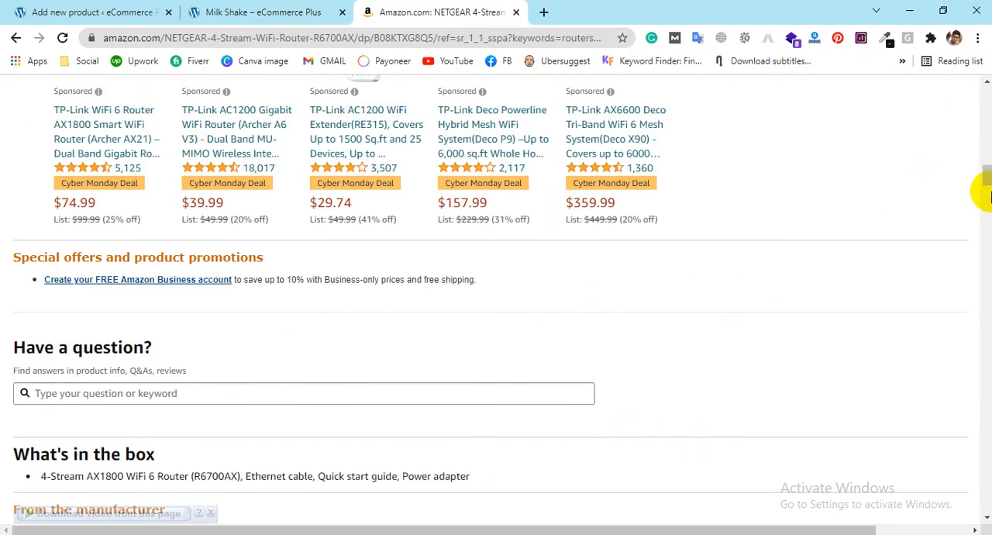
pyautogui.scroll(-1, 981, 193)
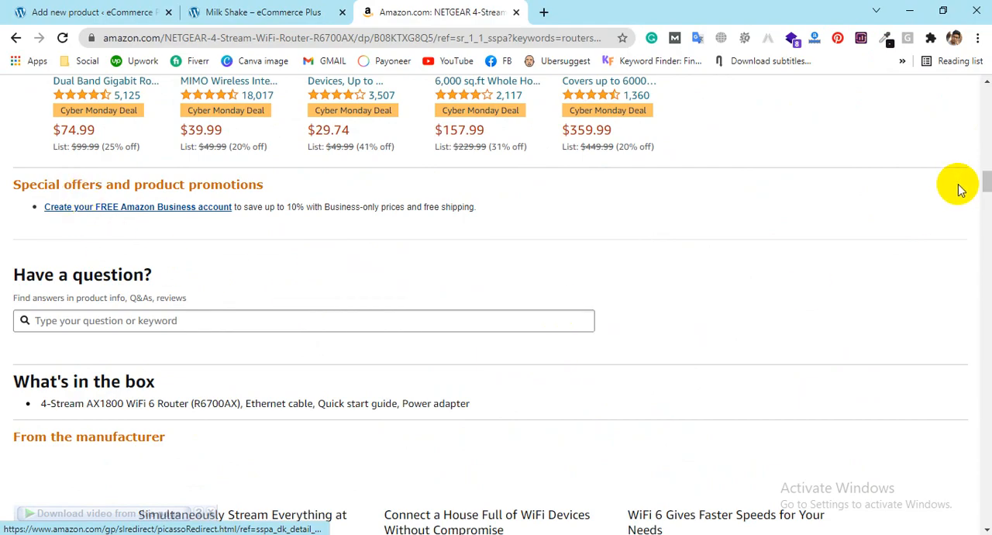
pyautogui.moveTo(986, 179); pyautogui.dragTo(986, 240)
pyautogui.click(986, 241)
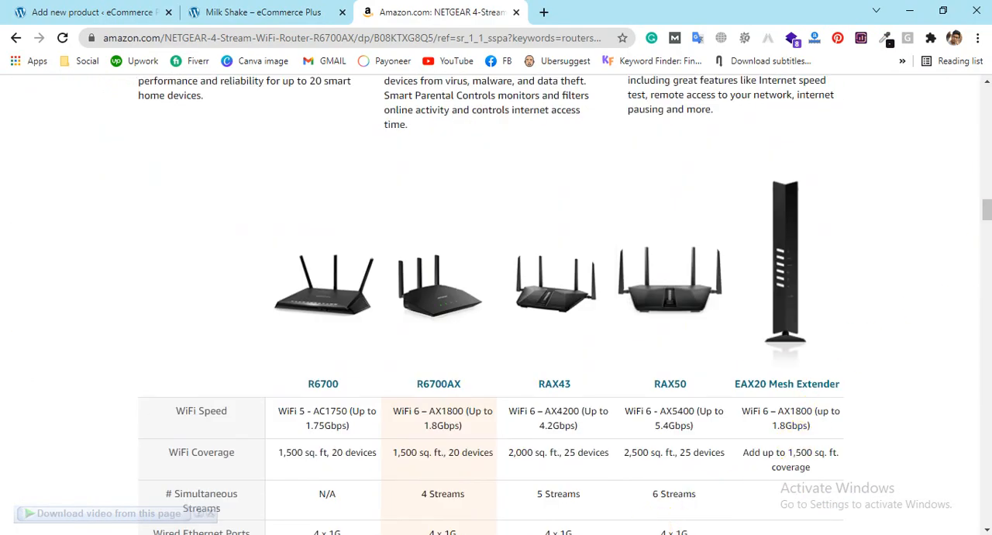
pyautogui.scroll(-10, 638, 310)
pyautogui.moveTo(625, 262); pyautogui.dragTo(28, 240)
pyautogui.hotkey('ctrl', 'c')
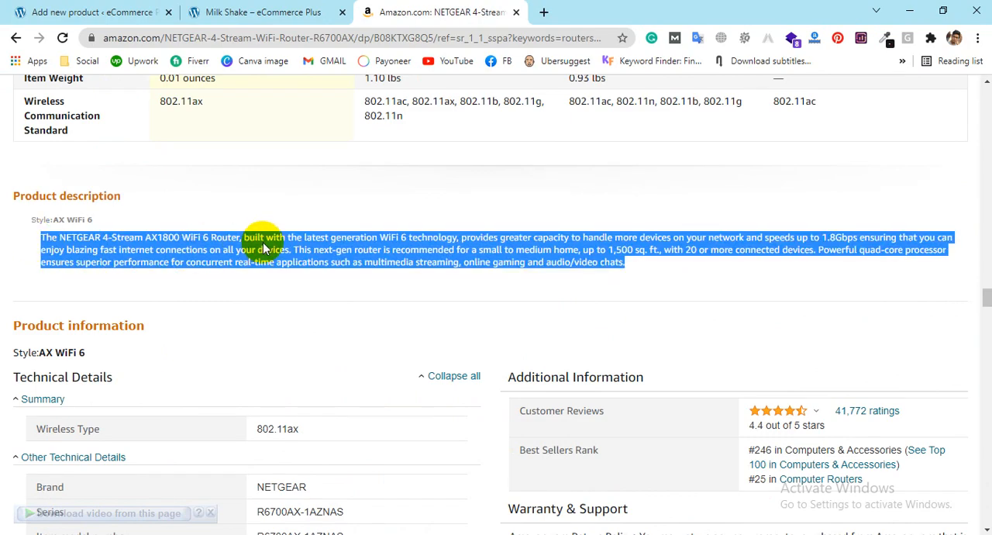
# Step: Paste the copied Amazon paragraph into the new WooCommerce product's short description
pyautogui.click(133, 6)
pyautogui.scroll(-2, 488, 381)
pyautogui.click(193, 458)
pyautogui.hotkey('ctrl', 'v')
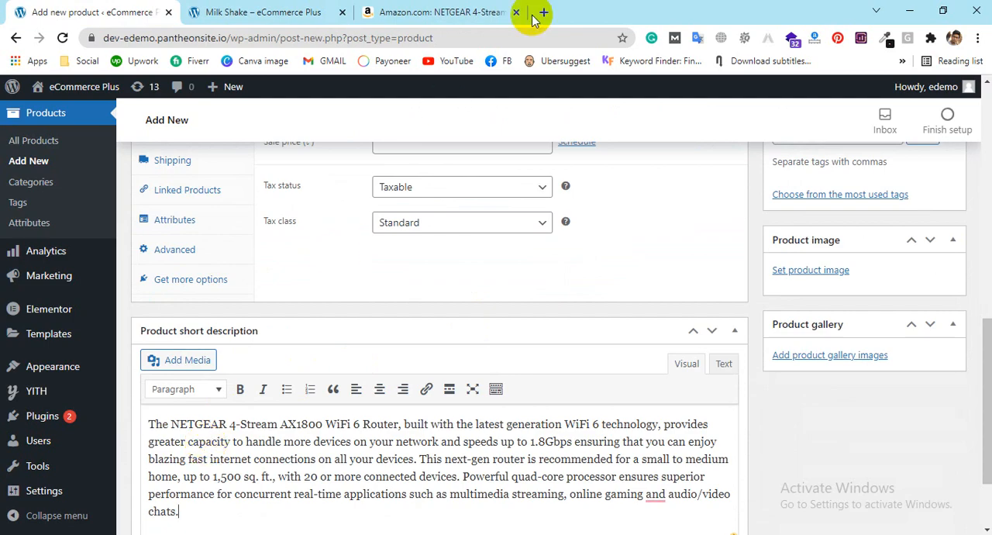
# Step: Look over the product form's category, tag and image sections, and check the router's image gallery on the reloaded Amazon page
pyautogui.scroll(3, 850, 251)
pyautogui.scroll(5, 876, 284)
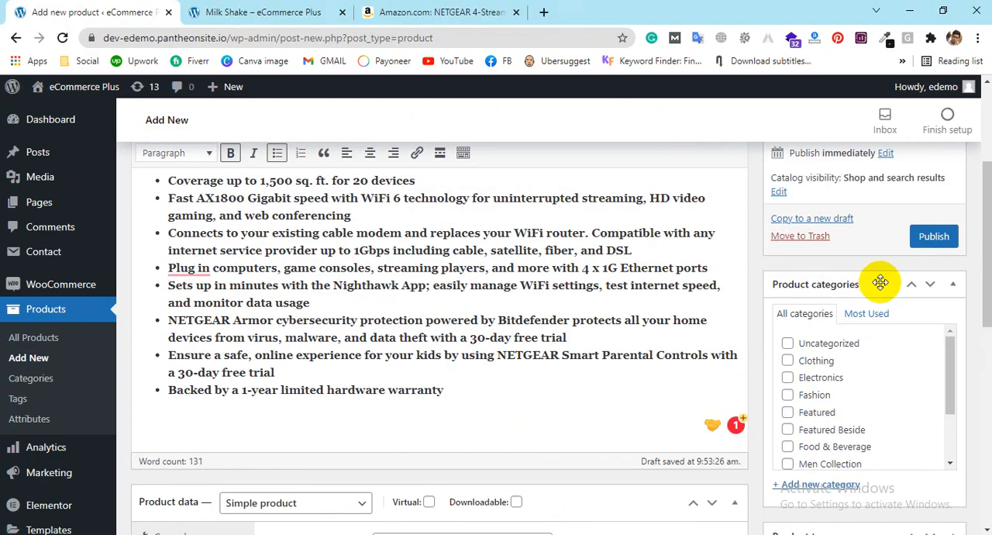
pyautogui.scroll(-2, 814, 281)
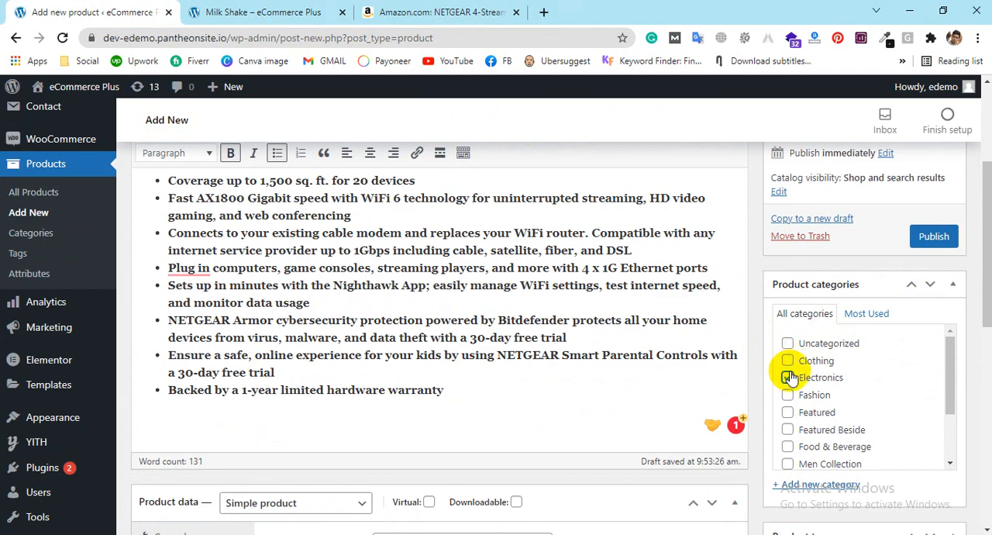
pyautogui.scroll(-6, 806, 364)
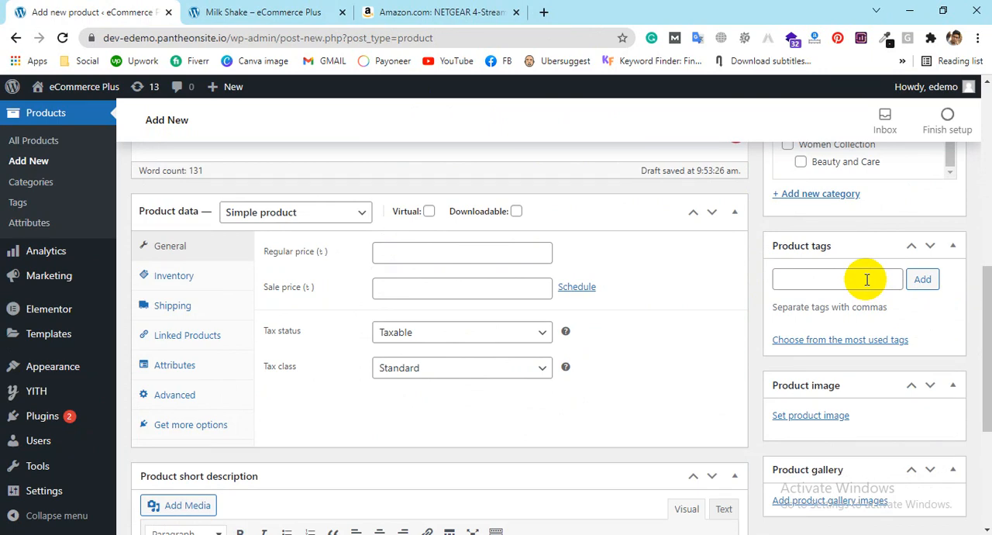
pyautogui.scroll(-2, 867, 280)
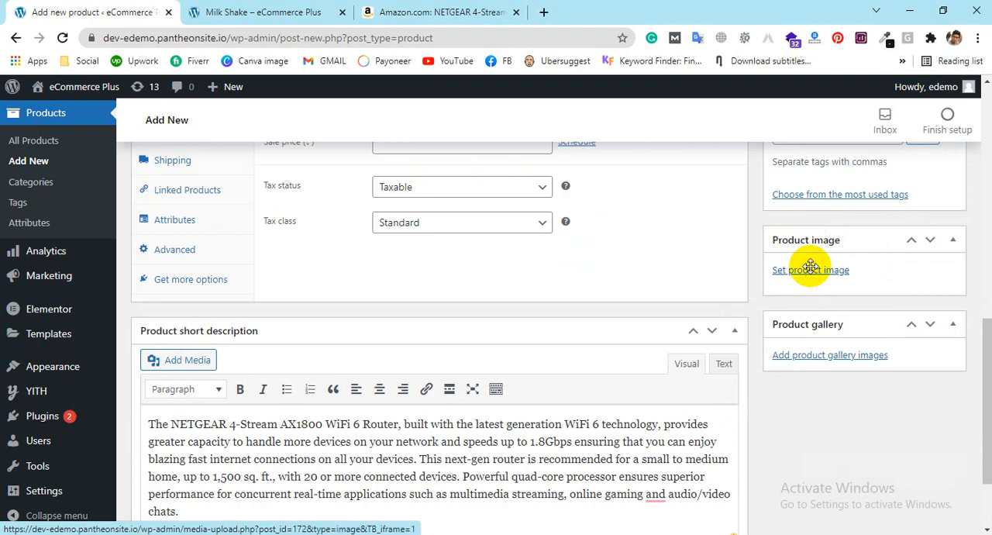
pyautogui.click(458, 11)
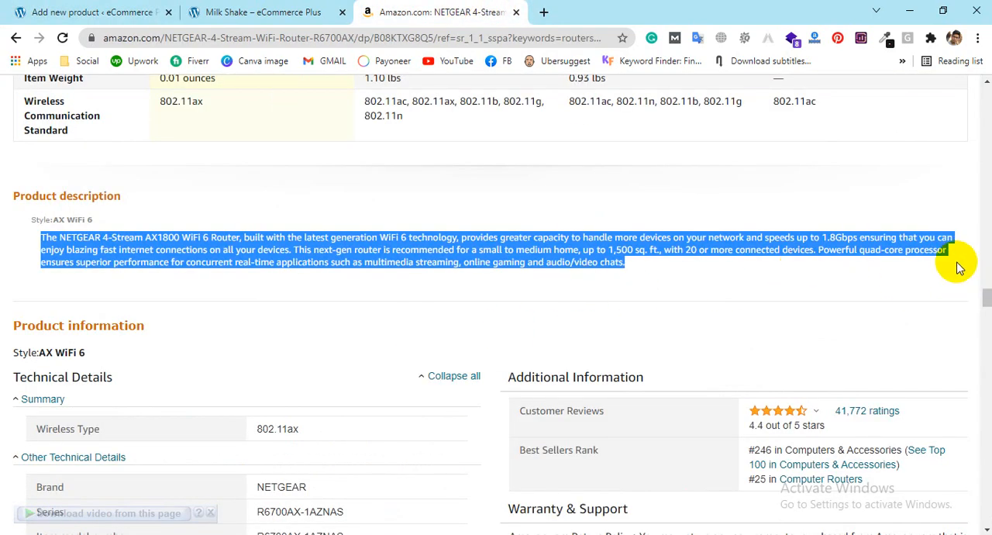
pyautogui.moveTo(986, 302); pyautogui.dragTo(986, 111)
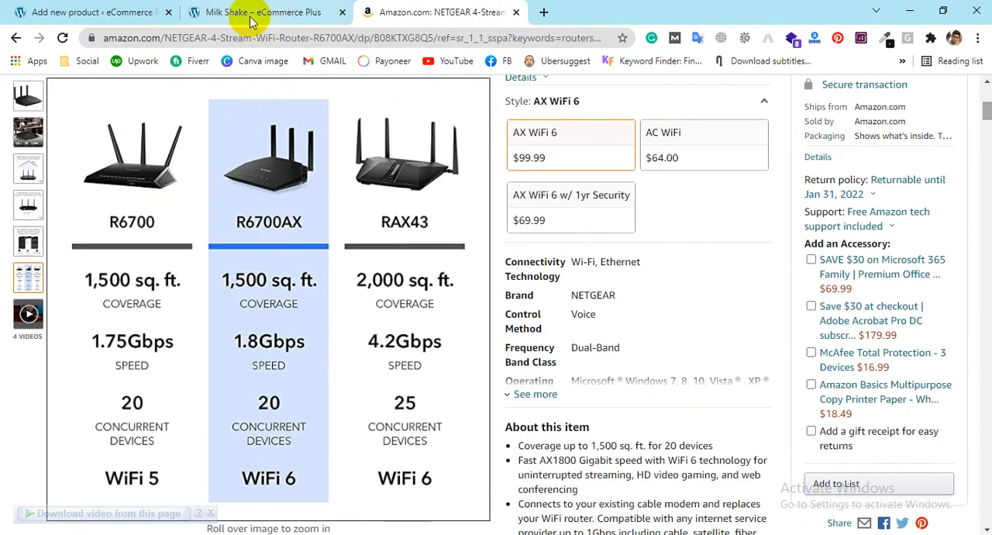
pyautogui.click(296, 38)
pyautogui.press('Return')
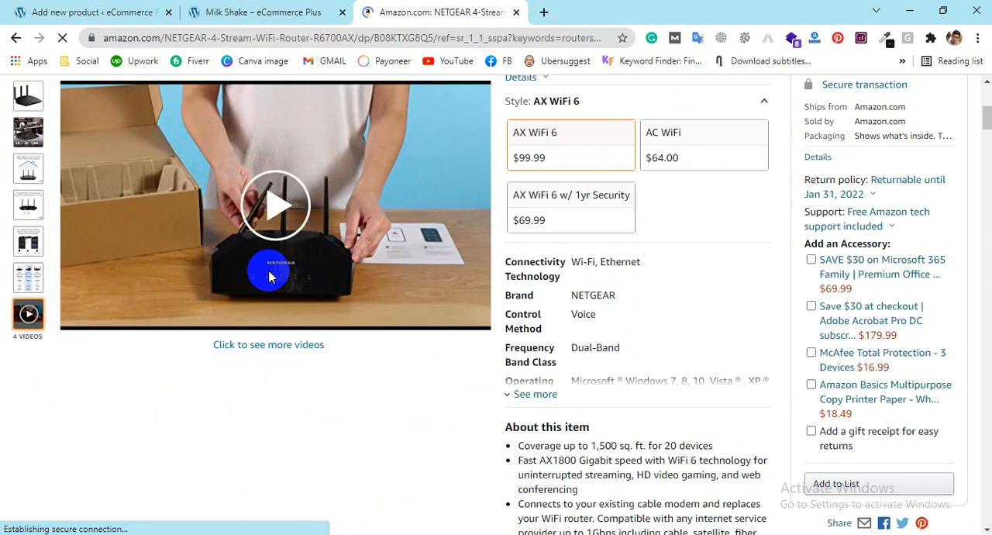
# Step: Return to the new product form and upload Screenshot_2.jpg from the Desktop for the product image
pyautogui.click(23, 12)
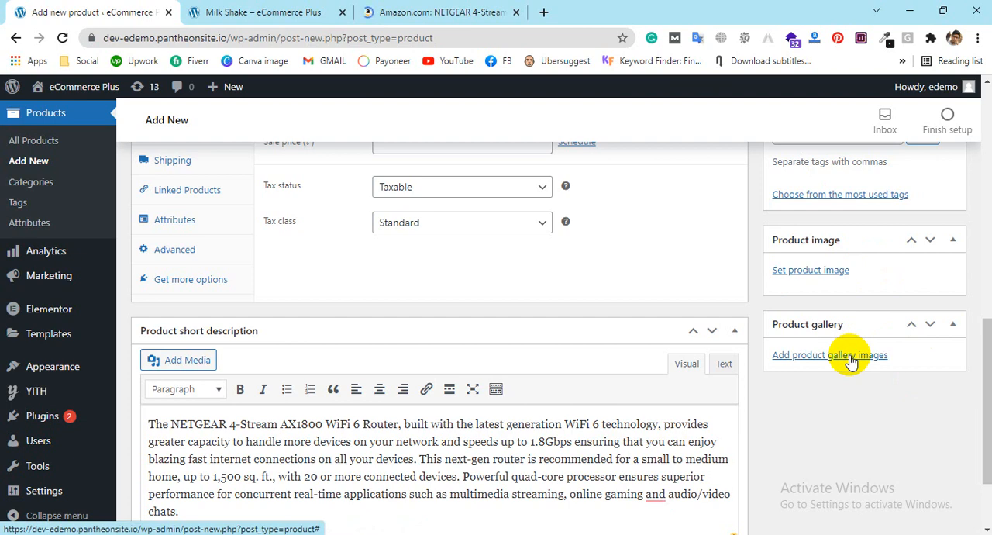
pyautogui.click(803, 276)
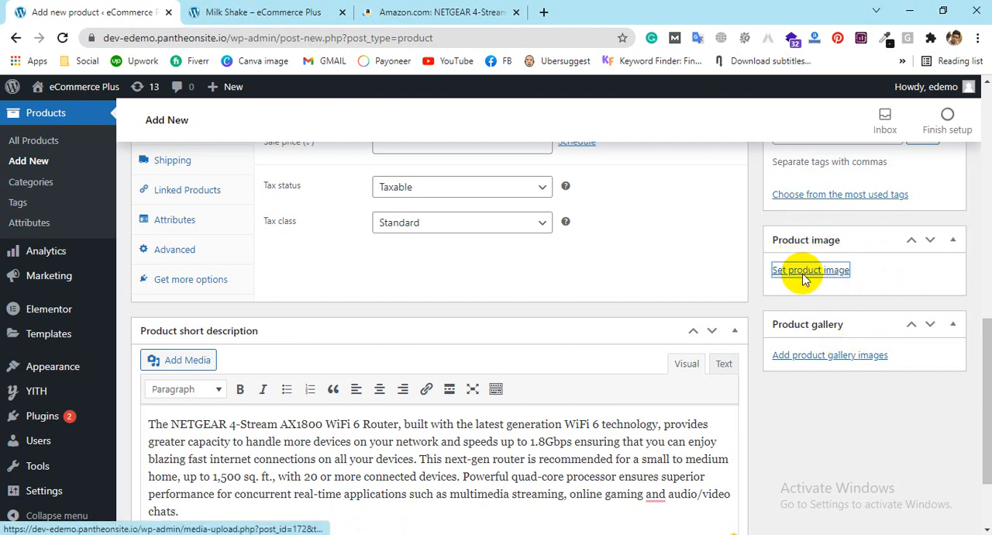
pyautogui.click(496, 330)
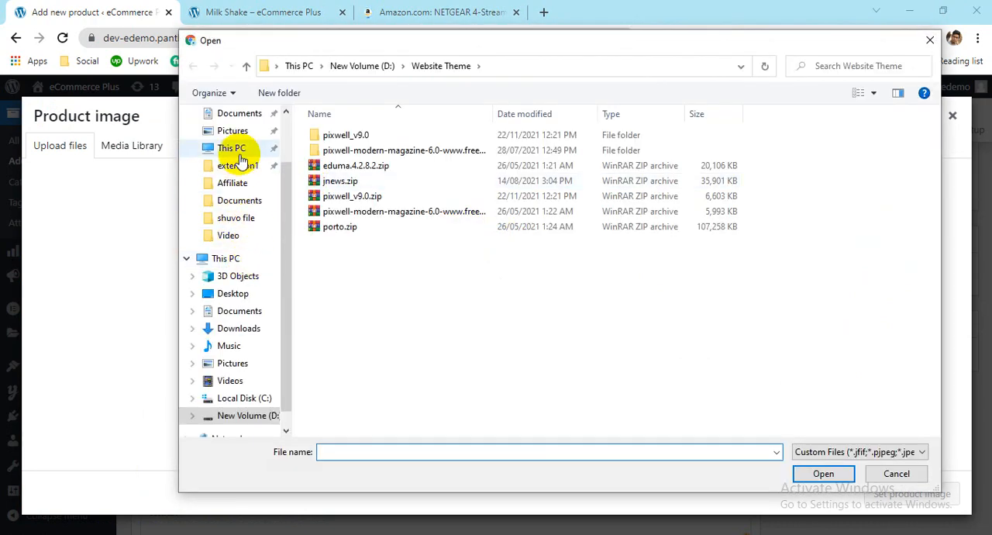
pyautogui.click(225, 293)
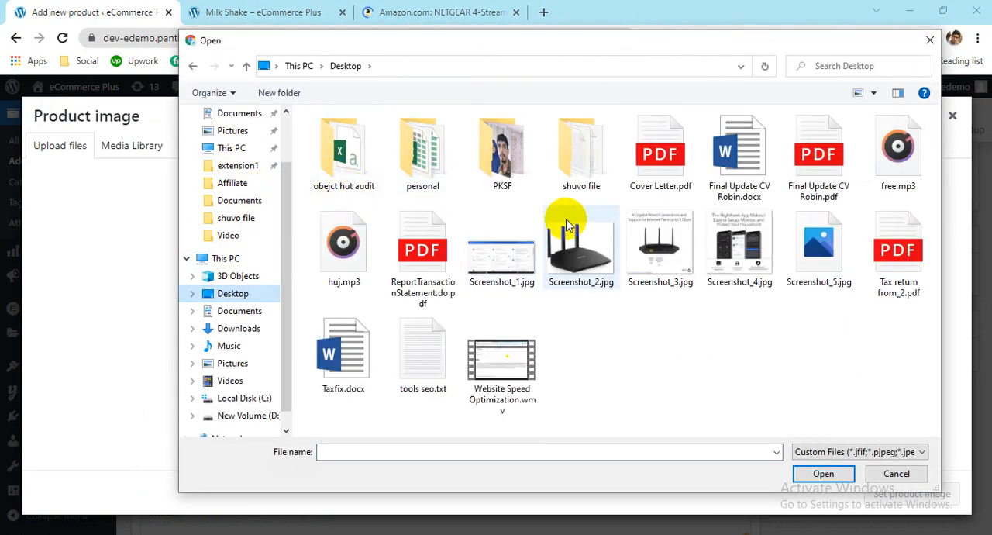
pyautogui.click(659, 246)
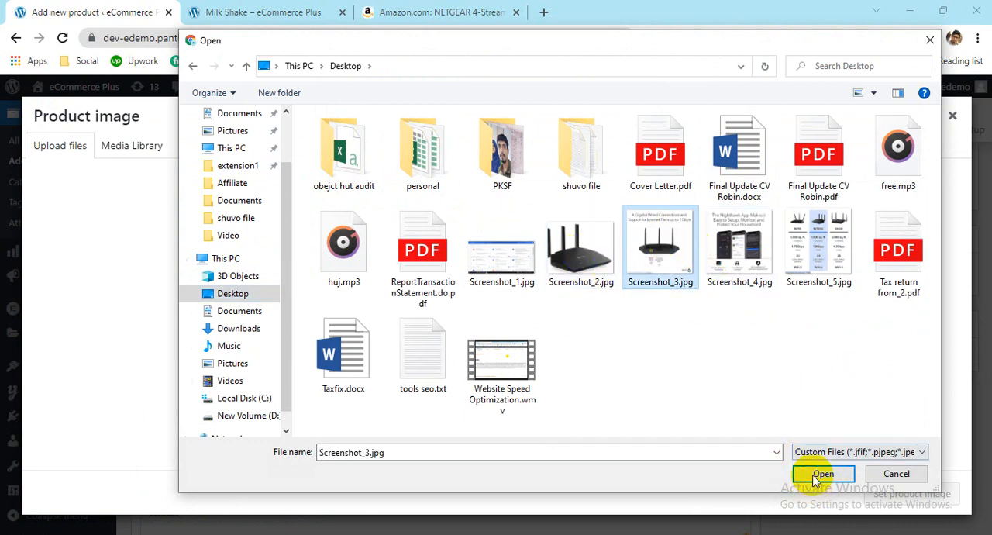
pyautogui.click(559, 248)
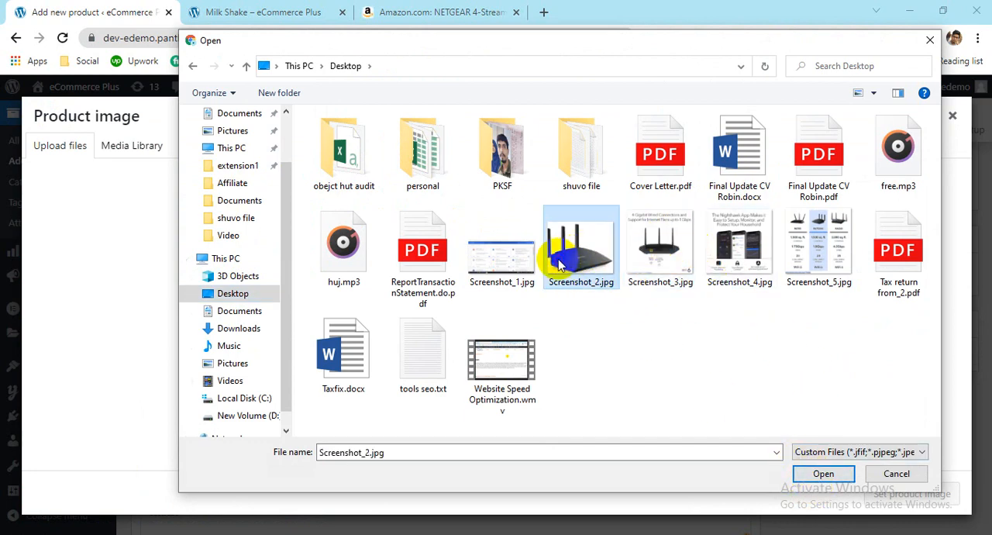
pyautogui.click(812, 470)
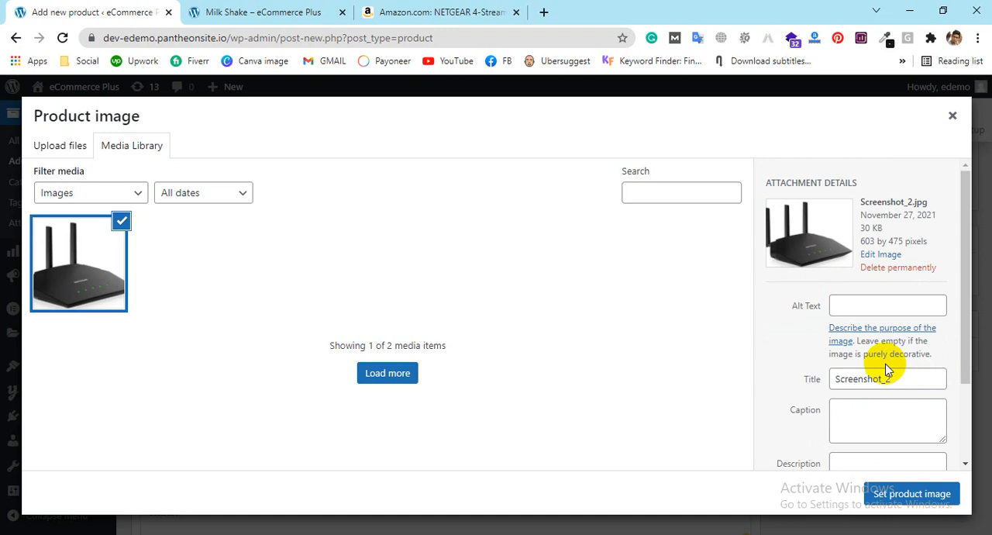
# Step: Give the uploaded router picture the alt text "ujh" and set it as the product image
pyautogui.click(857, 302)
pyautogui.write('ujh')
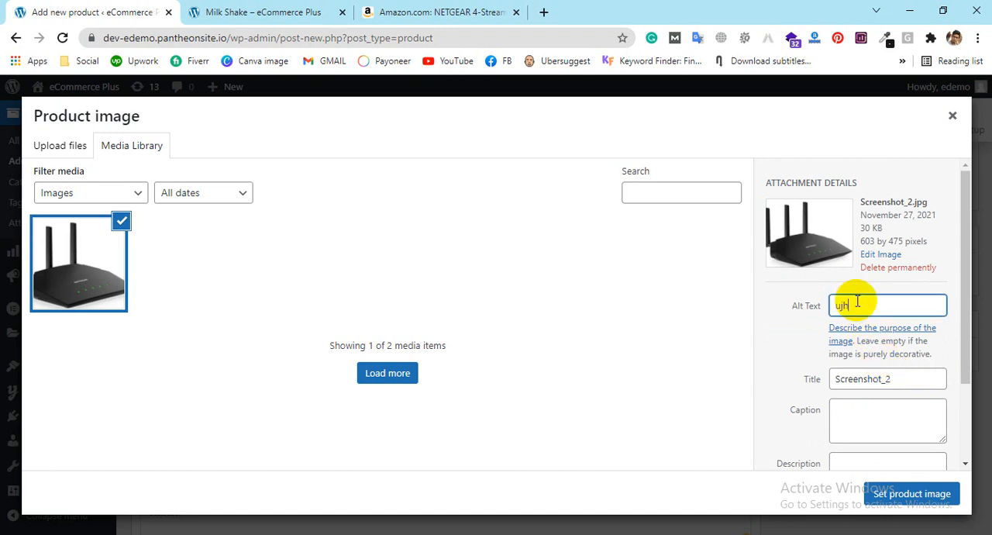
pyautogui.click(898, 500)
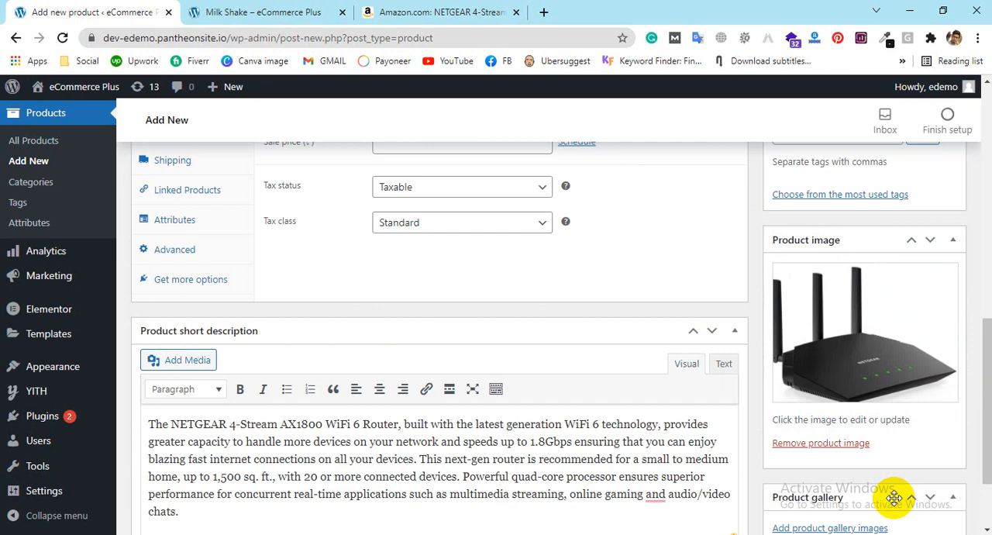
# Step: Upload Screenshot_3.jpg, Screenshot_4.jpg and Screenshot_5.jpg from the Desktop for the product gallery
pyautogui.scroll(-3, 874, 414)
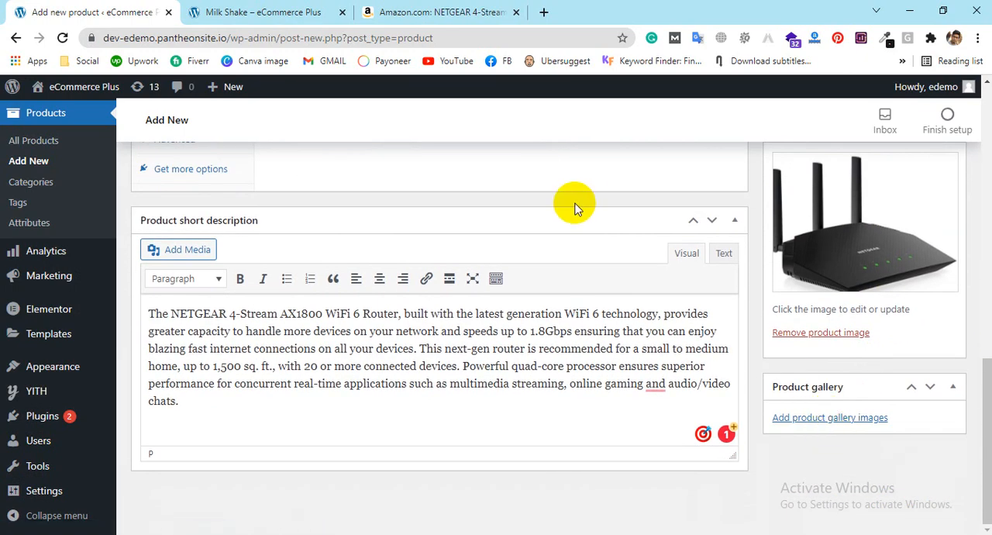
pyautogui.click(788, 415)
pyautogui.click(59, 146)
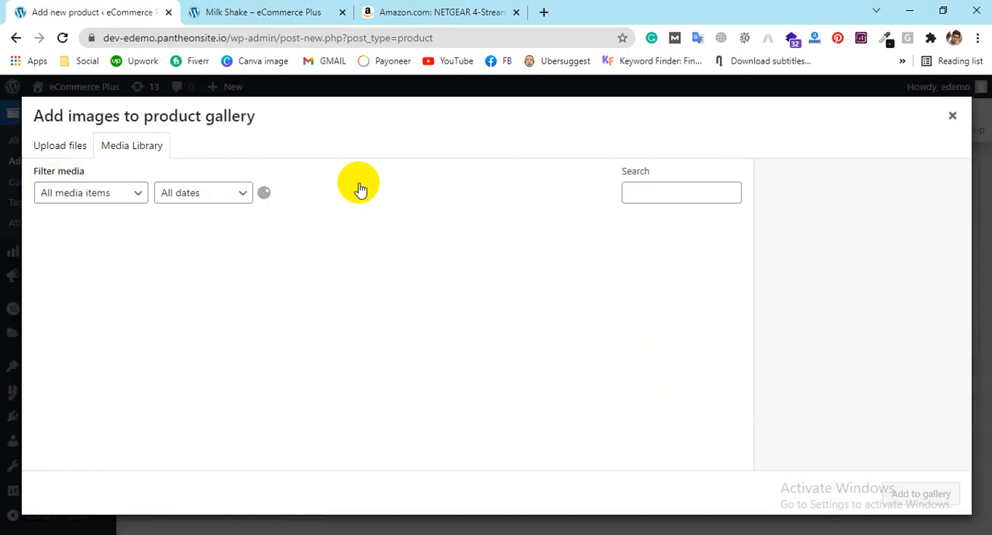
pyautogui.click(514, 332)
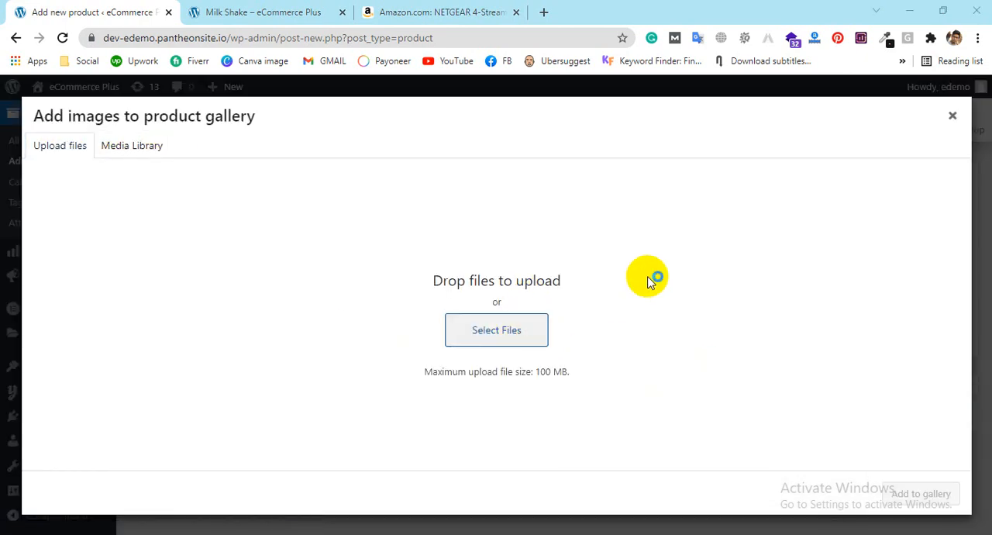
pyautogui.click(748, 275)
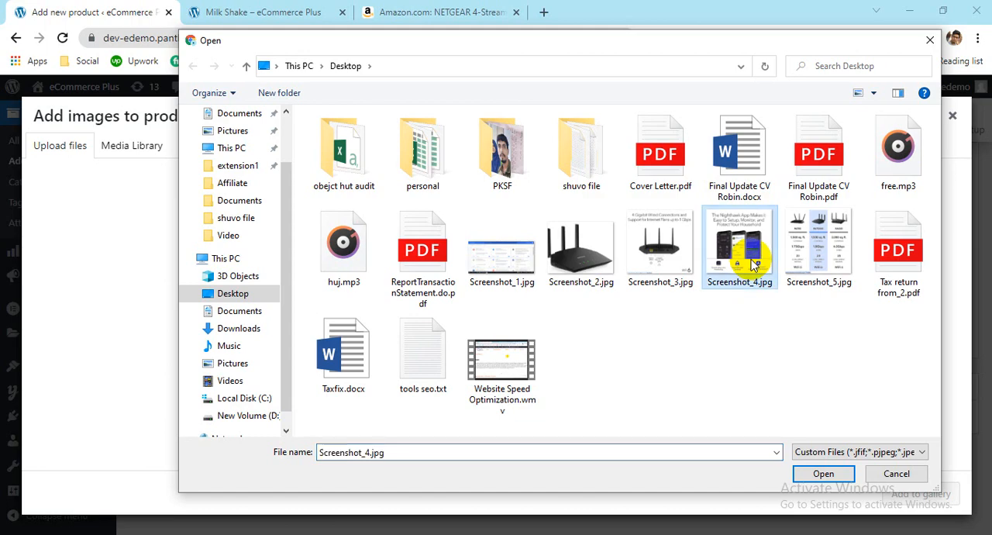
pyautogui.keyDown('ctrl'); pyautogui.click(820, 246); pyautogui.keyUp('ctrl')
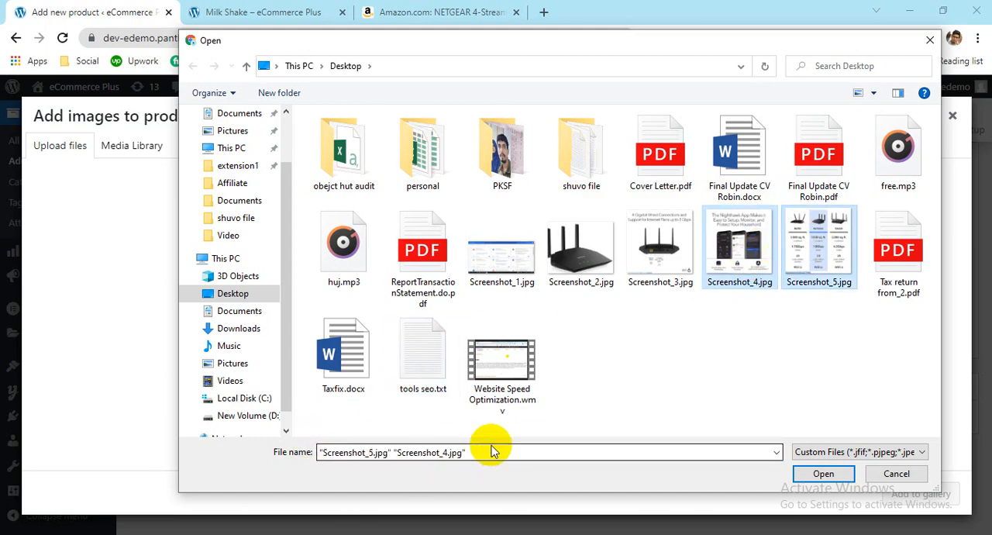
pyautogui.keyDown('ctrl'); pyautogui.click(651, 266); pyautogui.keyUp('ctrl')
pyautogui.click(821, 473)
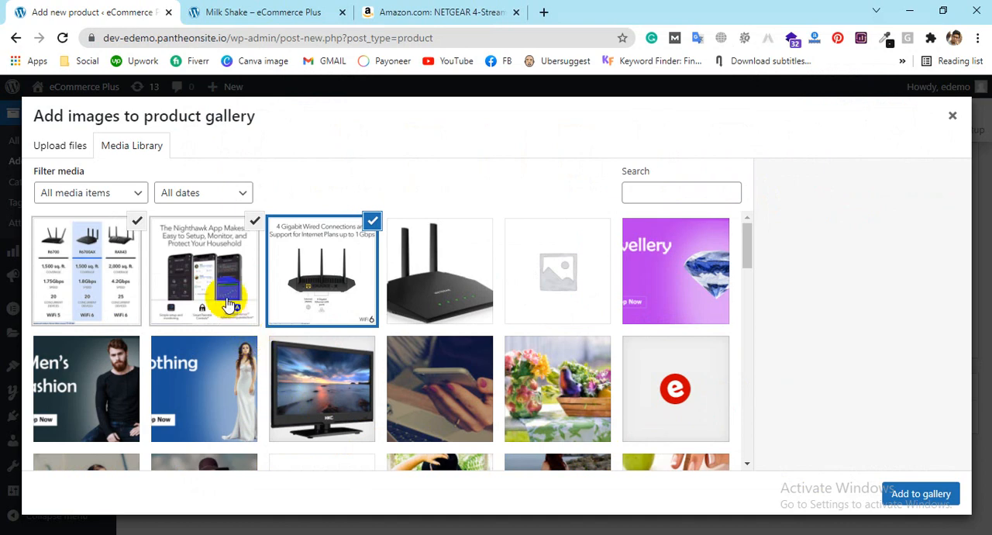
# Step: Keep the three newly uploaded router images selected and add them to the product gallery
pyautogui.click(230, 304)
pyautogui.click(332, 273)
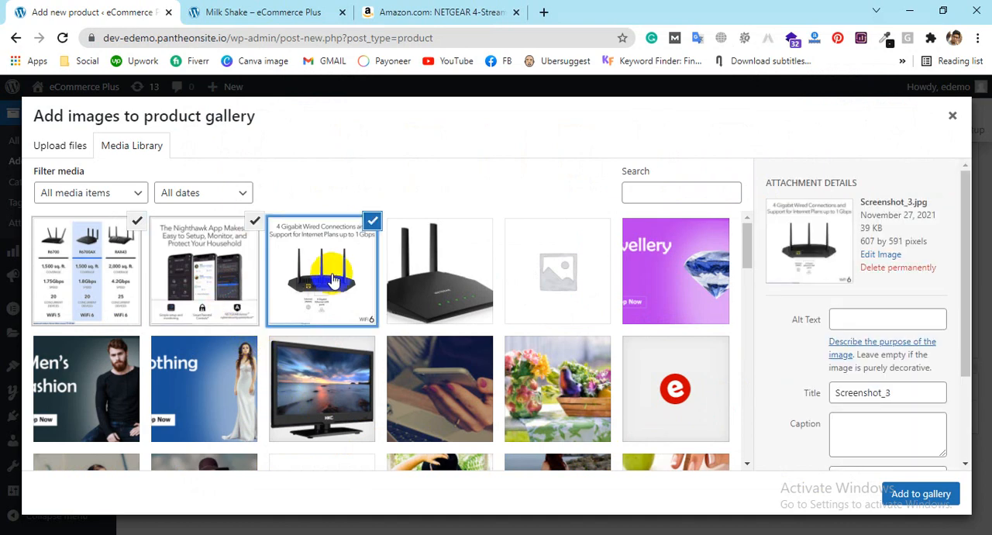
pyautogui.click(859, 317)
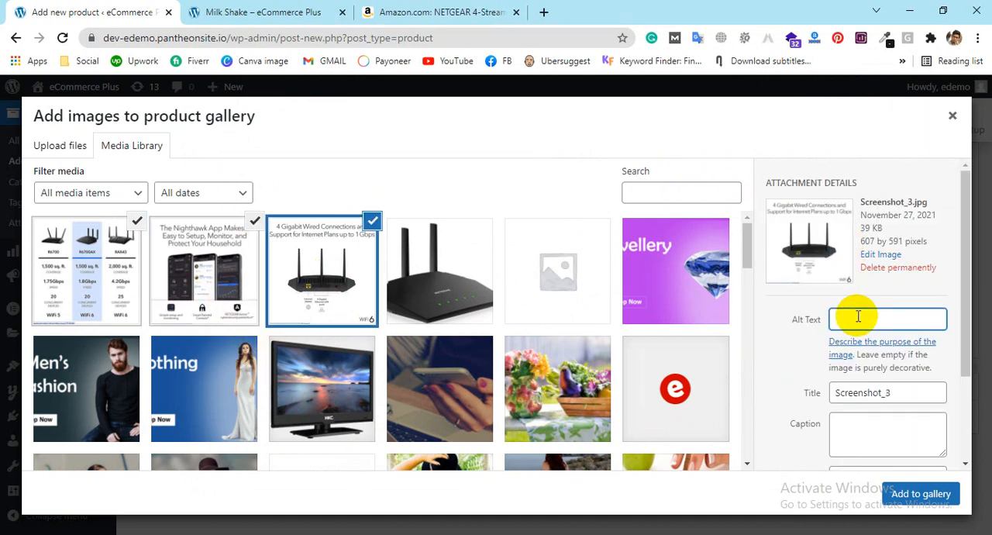
pyautogui.click(952, 494)
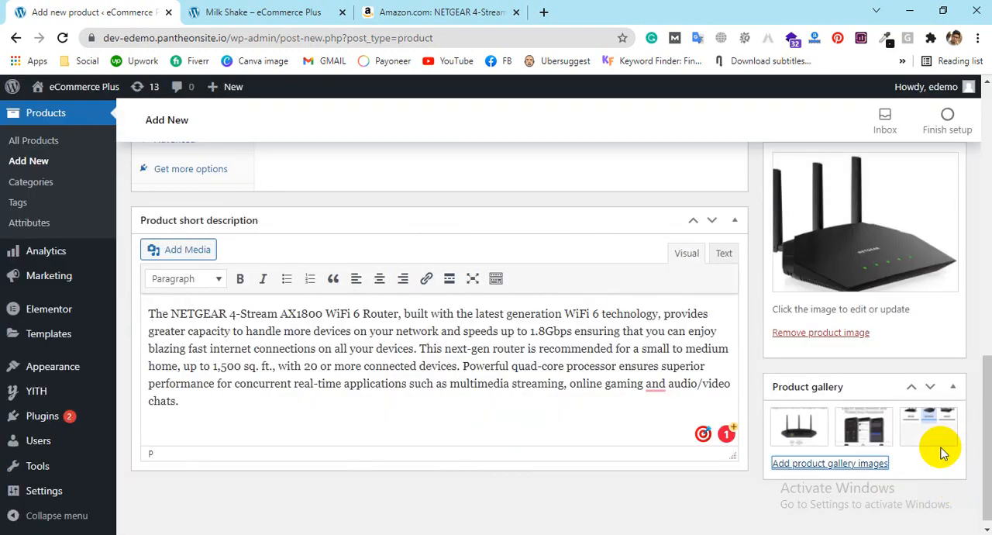
pyautogui.moveTo(851, 415); pyautogui.dragTo(905, 412)
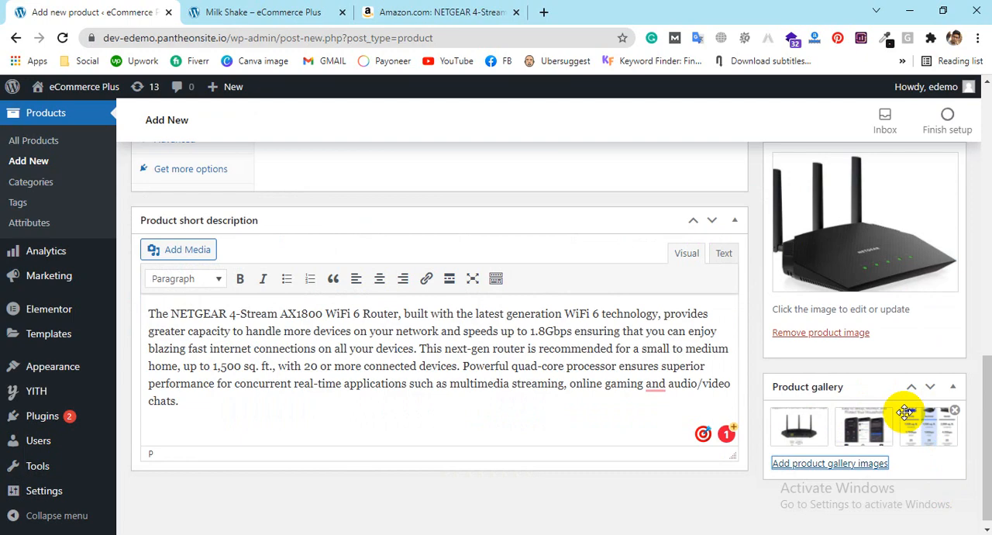
pyautogui.scroll(3, 571, 294)
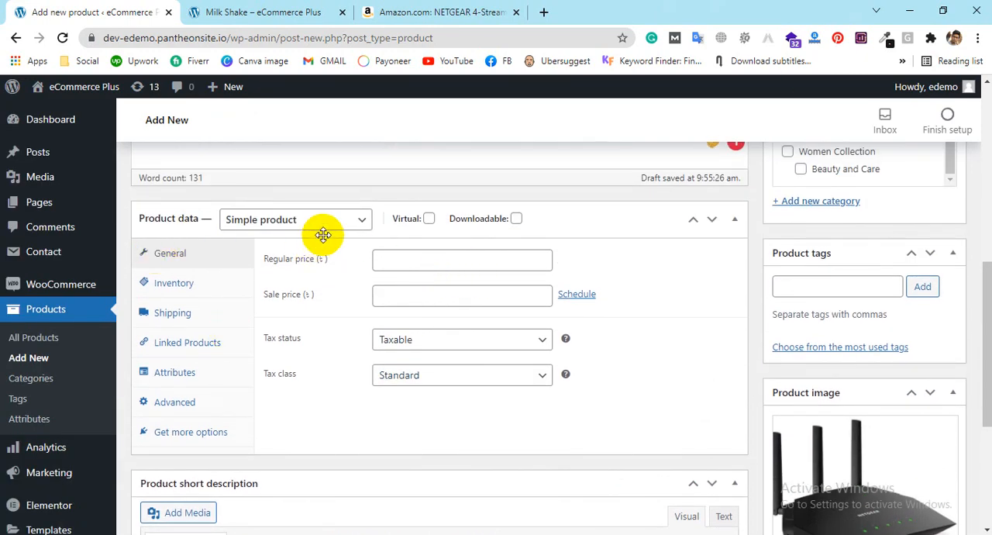
# Step: Keep the product type as Simple product and set its regular price to 500 and sale price to 400
pyautogui.click(335, 218)
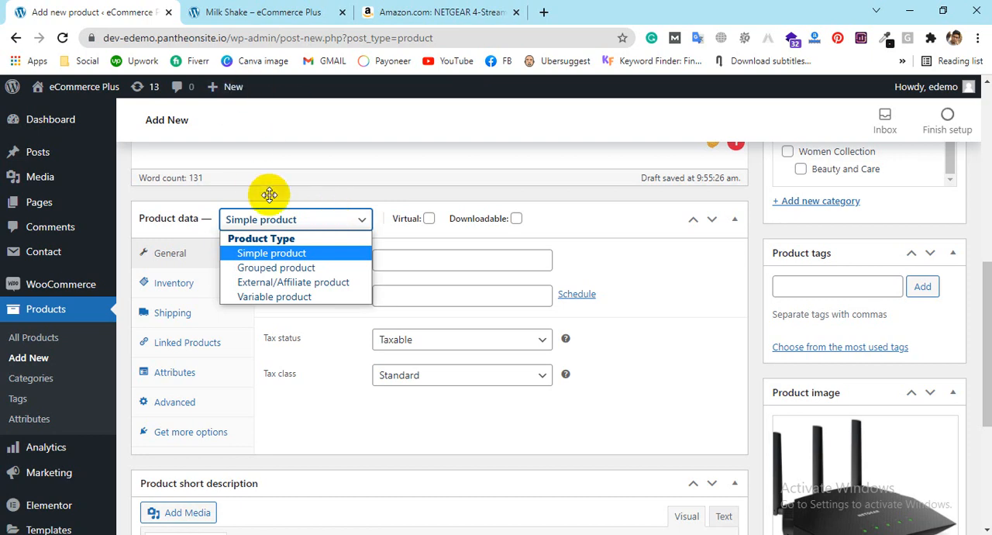
pyautogui.click(302, 258)
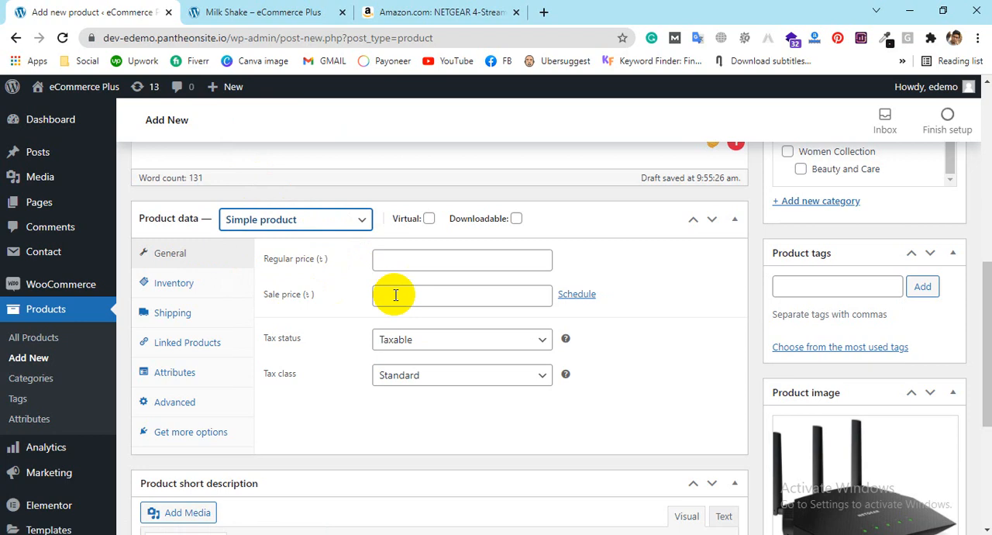
pyautogui.click(406, 265)
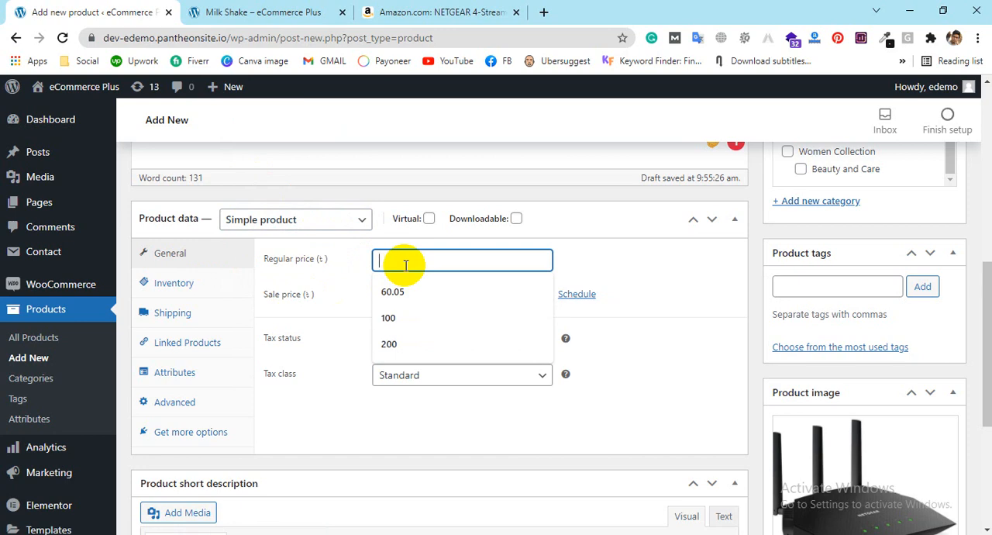
pyautogui.write('500')
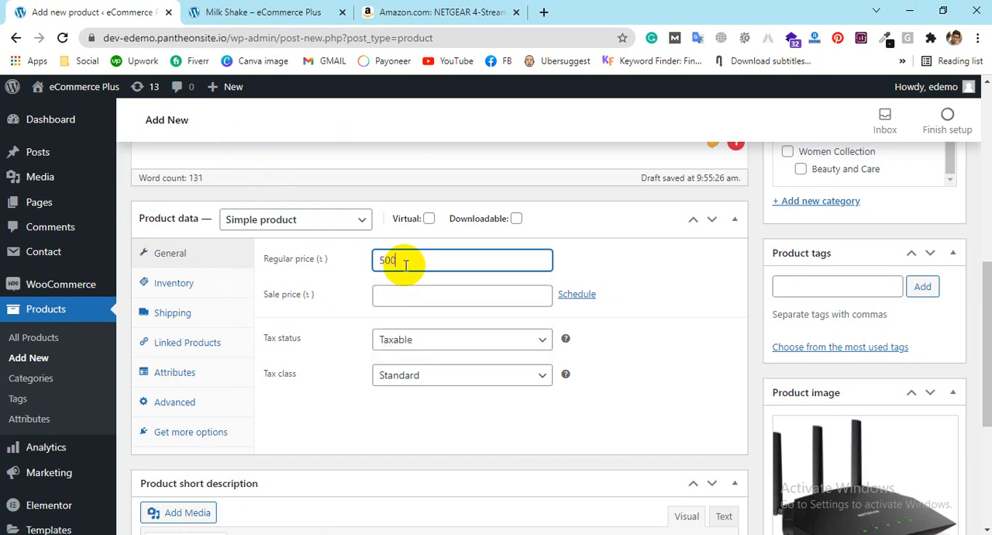
pyautogui.click(407, 299)
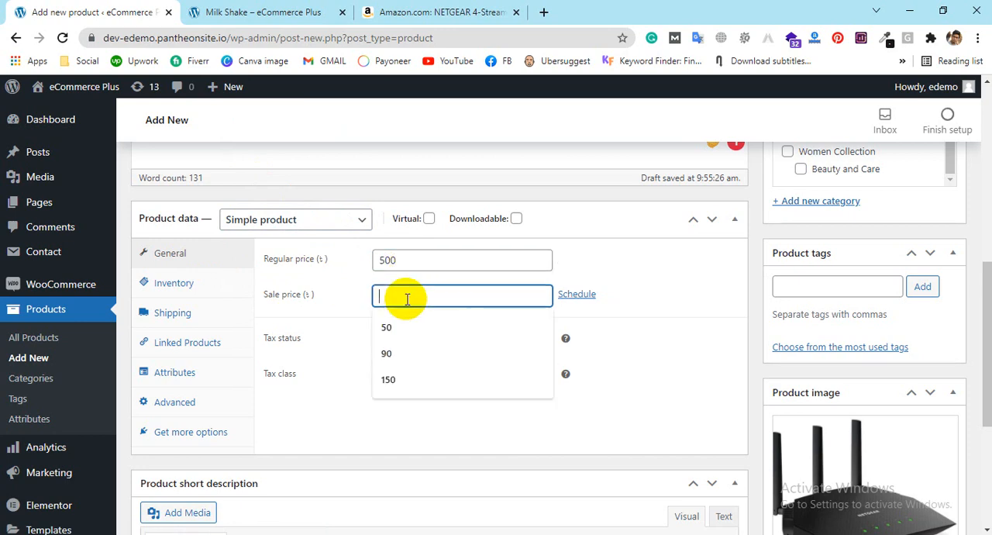
pyautogui.write('400')
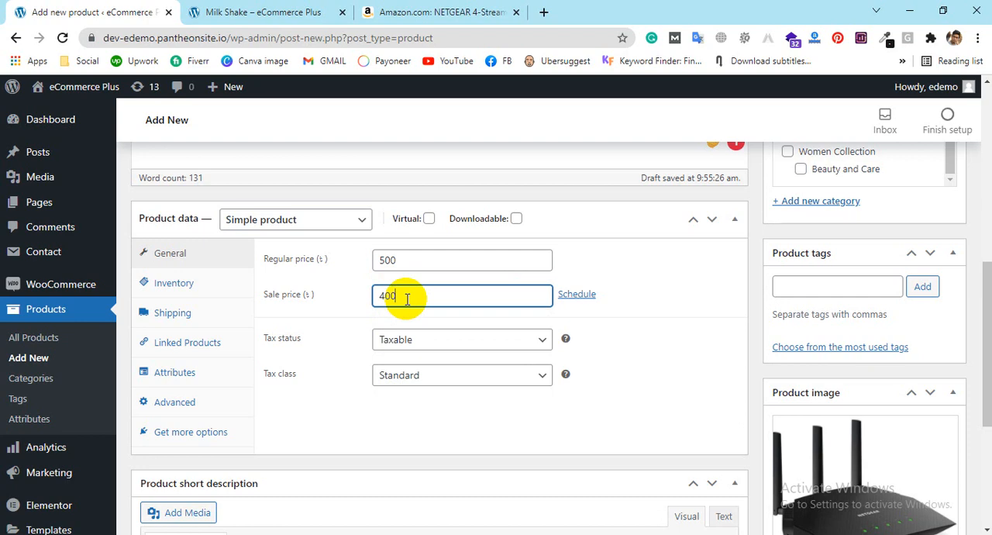
# Step: Schedule the sale price to run from 2021-11-27 to 2021-12-16
pyautogui.click(574, 296)
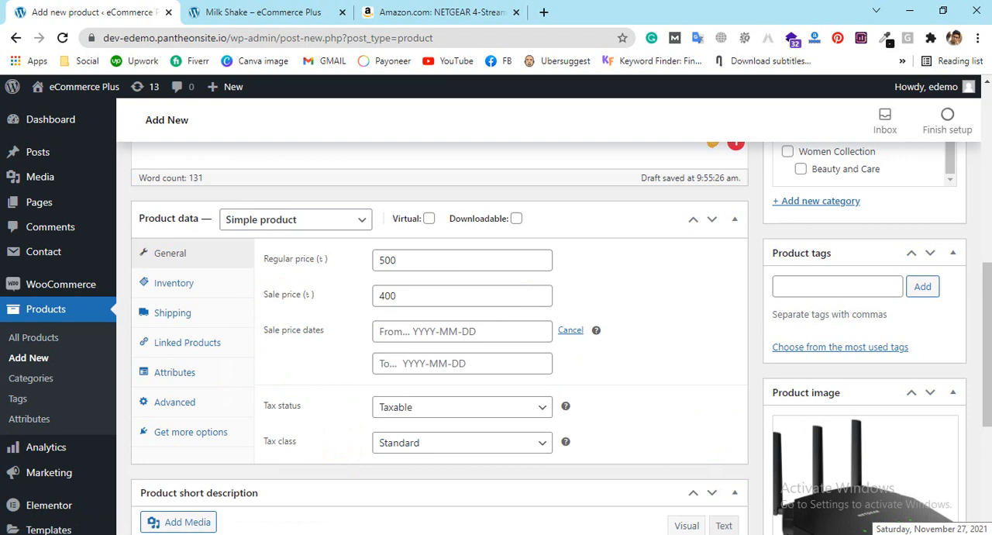
pyautogui.click(428, 328)
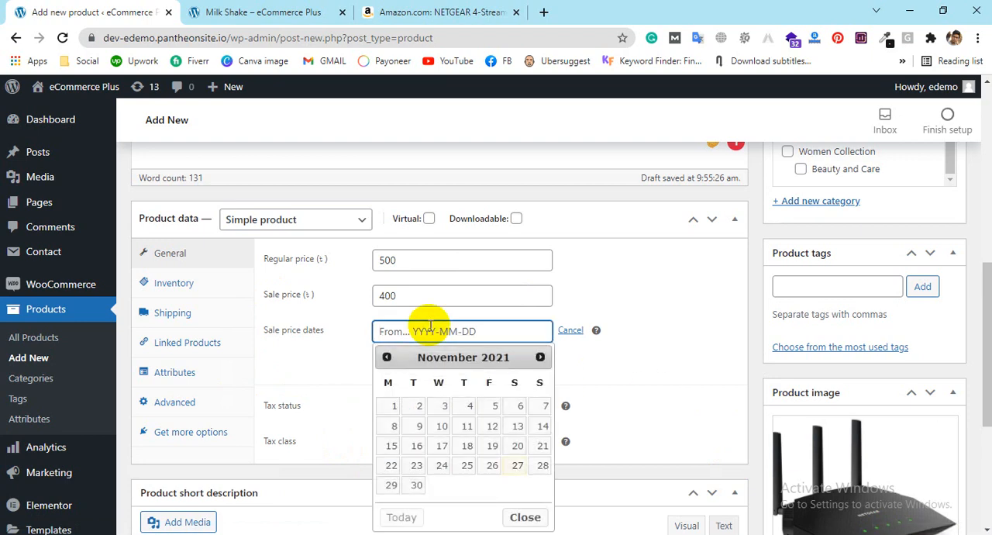
pyautogui.click(517, 466)
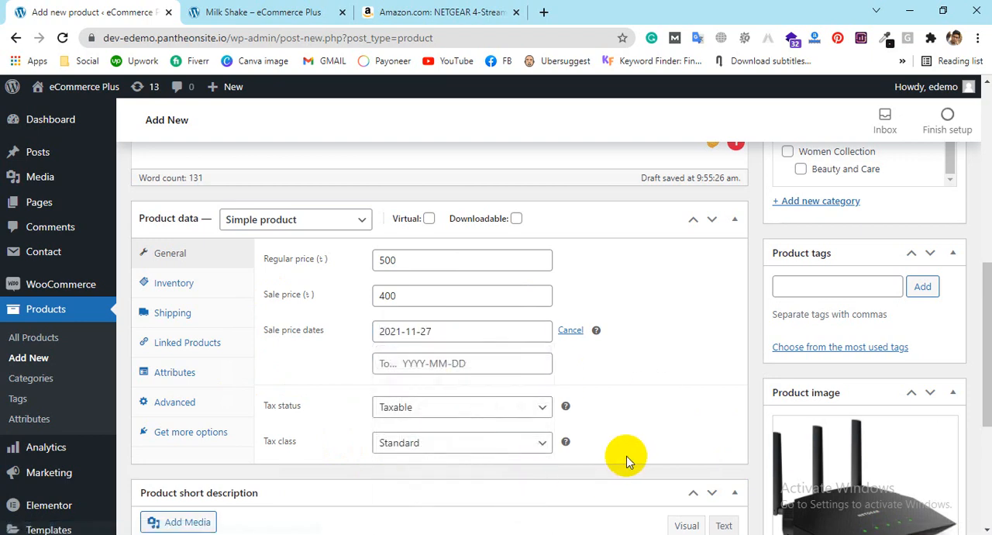
pyautogui.click(449, 362)
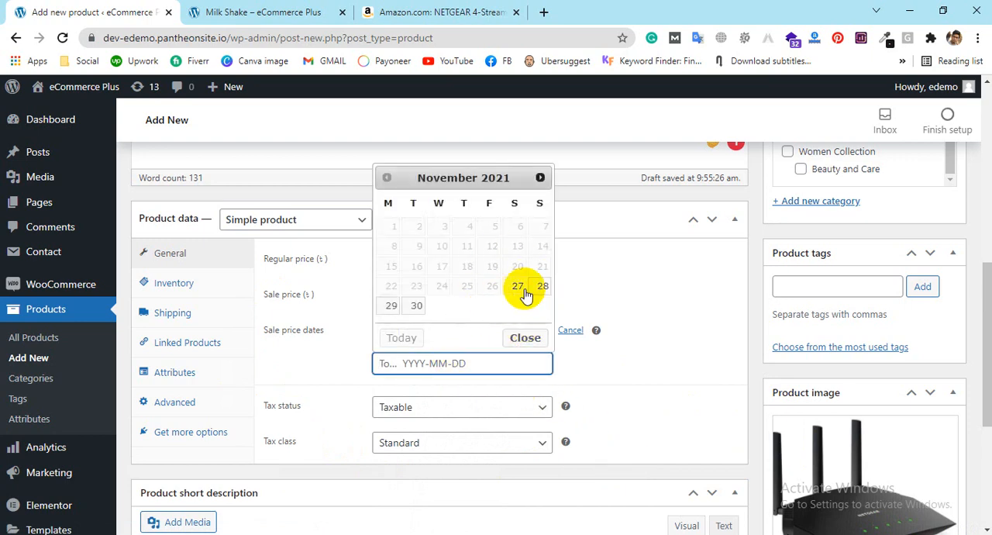
pyautogui.click(540, 178)
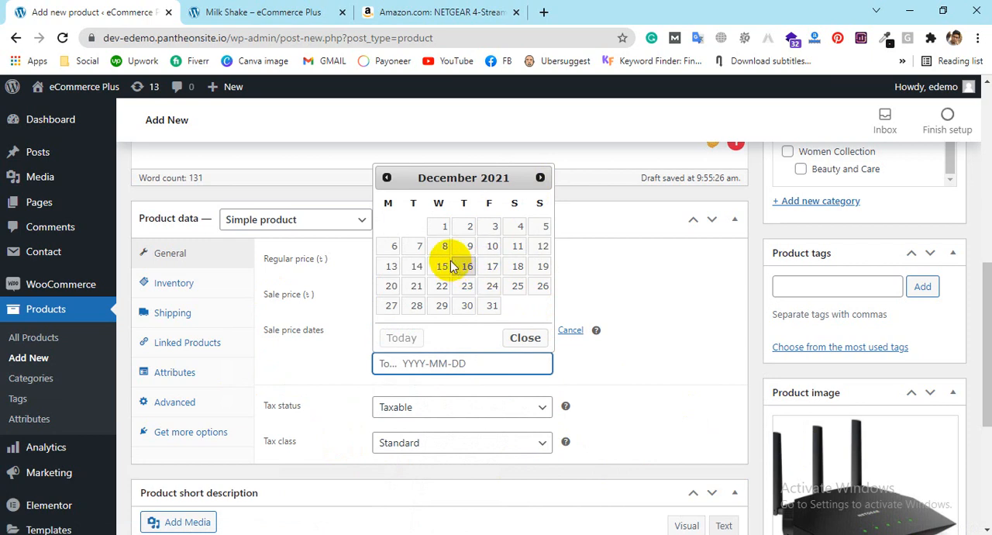
pyautogui.click(468, 267)
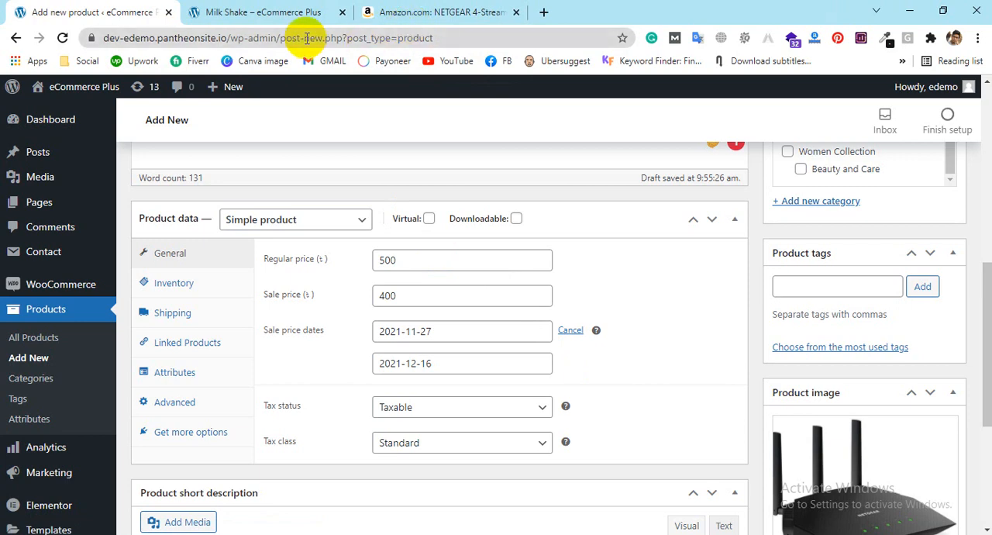
# Step: Set the product's tax status to Shipping only and keep the tax class at Standard
pyautogui.scroll(-1, 476, 377)
pyautogui.click(463, 334)
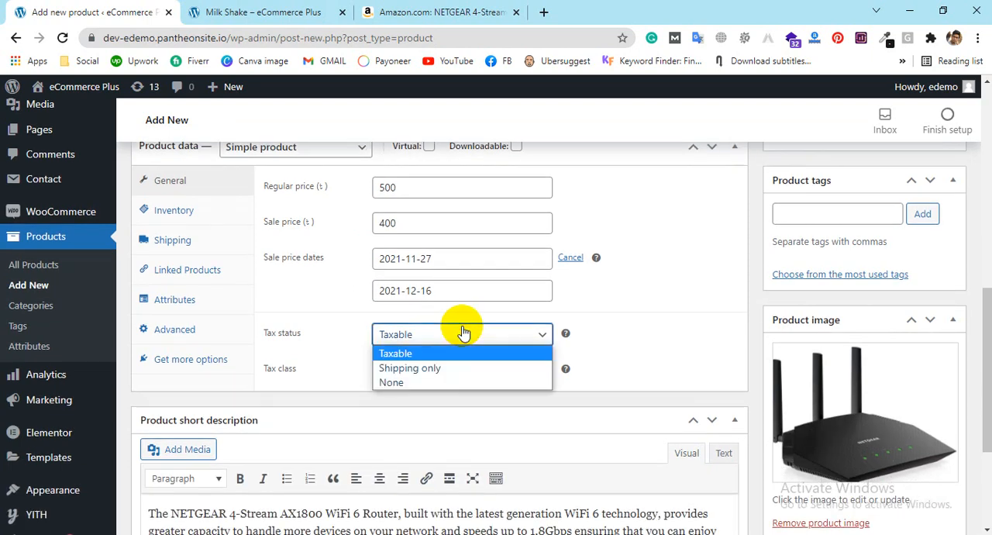
pyautogui.click(459, 384)
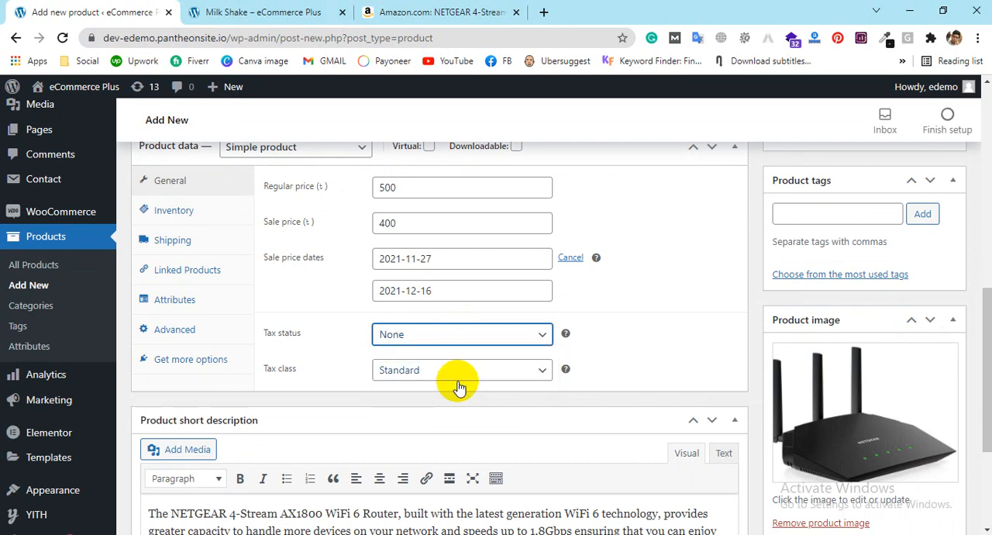
pyautogui.click(440, 341)
pyautogui.click(431, 370)
pyautogui.click(429, 375)
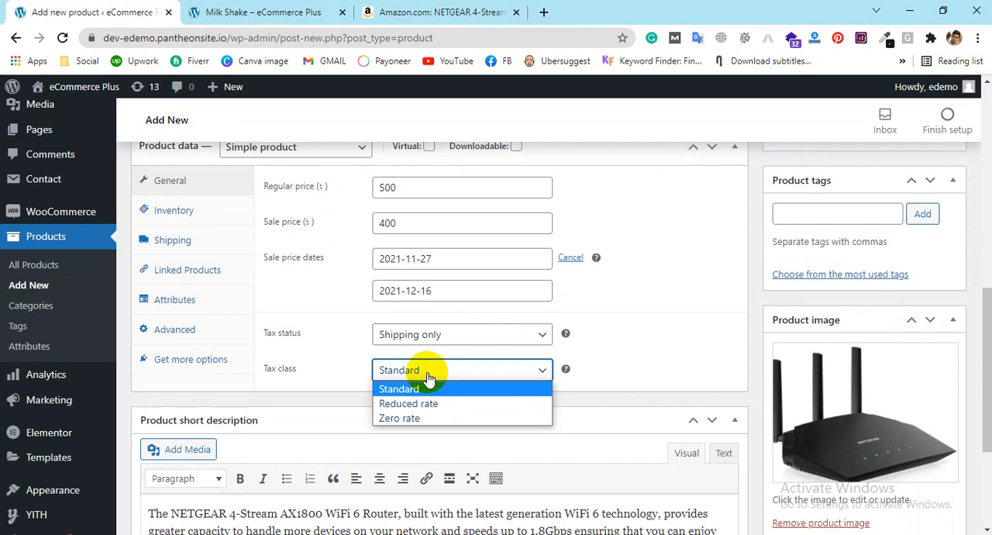
pyautogui.click(421, 387)
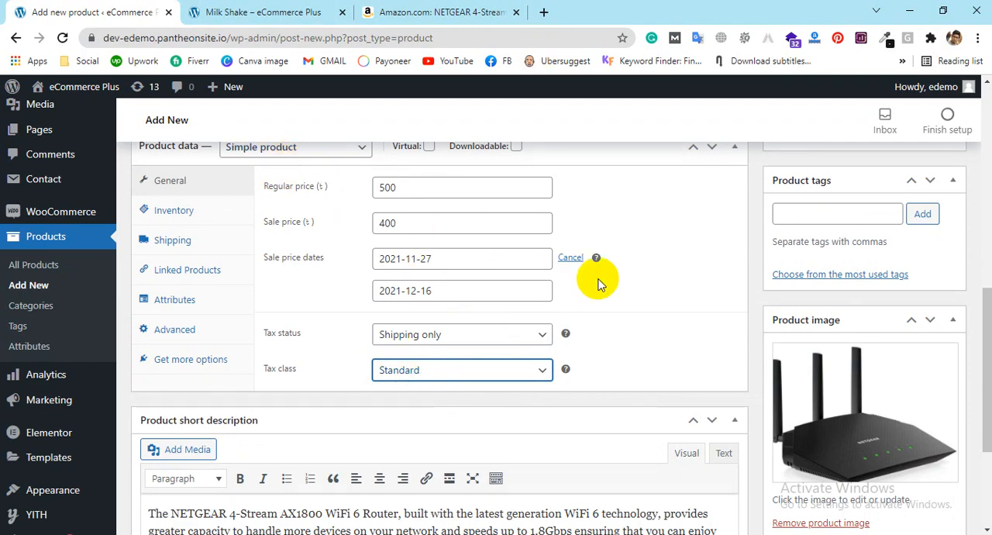
# Step: Try the Virtual and Downloadable options on and off to compare the product data settings, leaving both disabled
pyautogui.scroll(1, 483, 210)
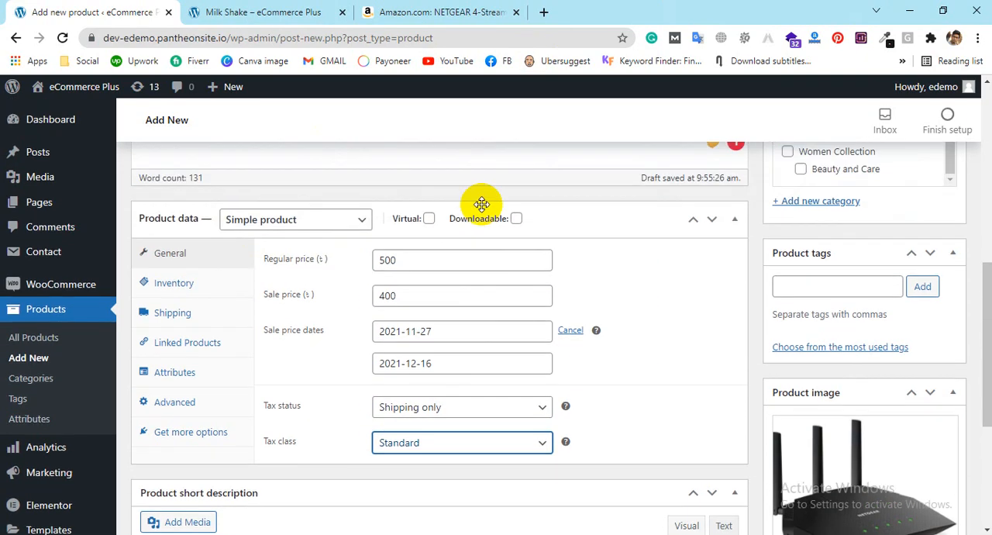
pyautogui.click(430, 219)
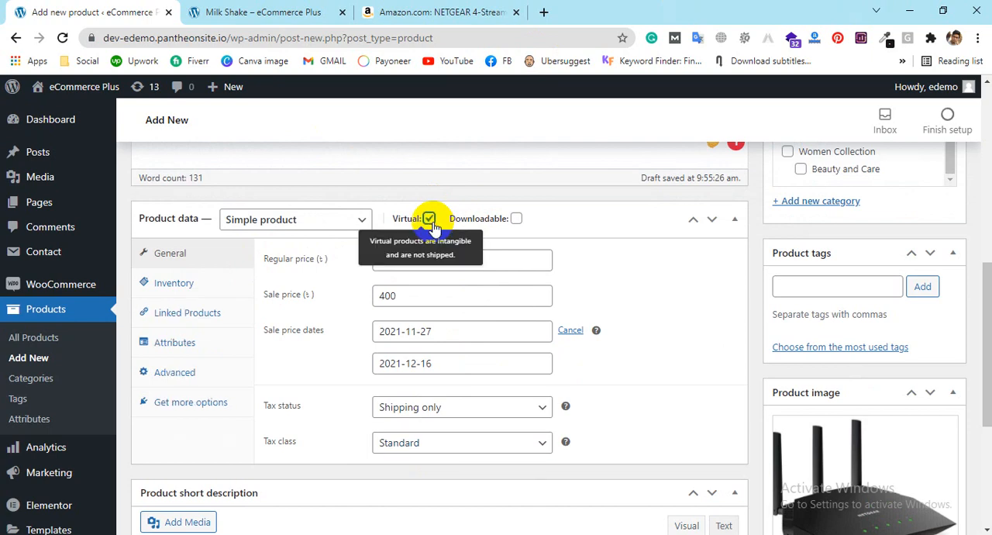
pyautogui.click(515, 219)
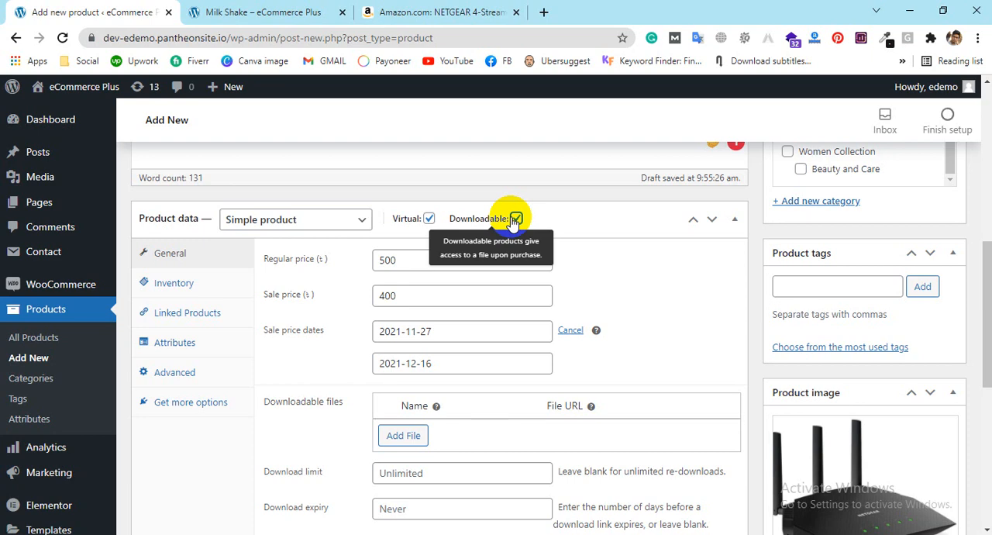
pyautogui.click(515, 219)
pyautogui.click(429, 219)
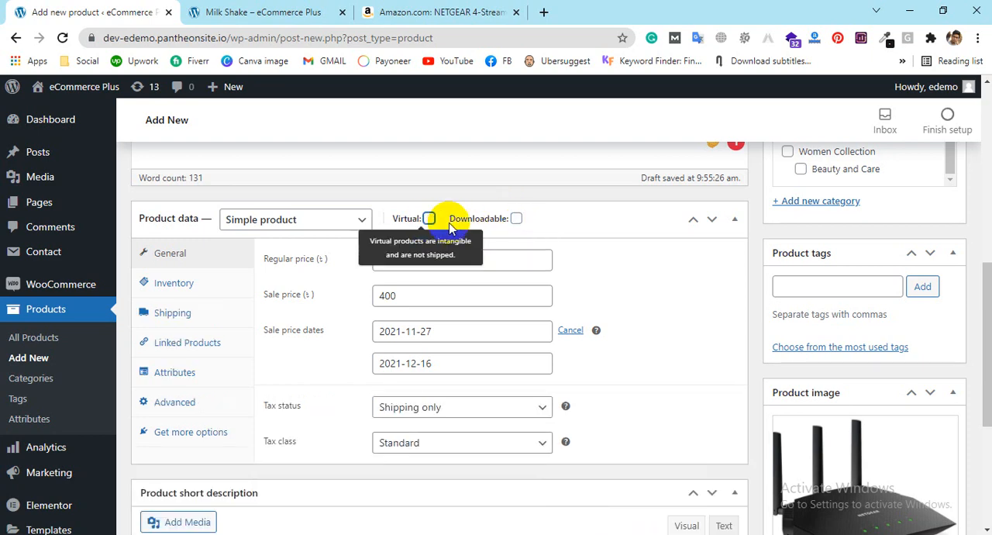
pyautogui.click(515, 220)
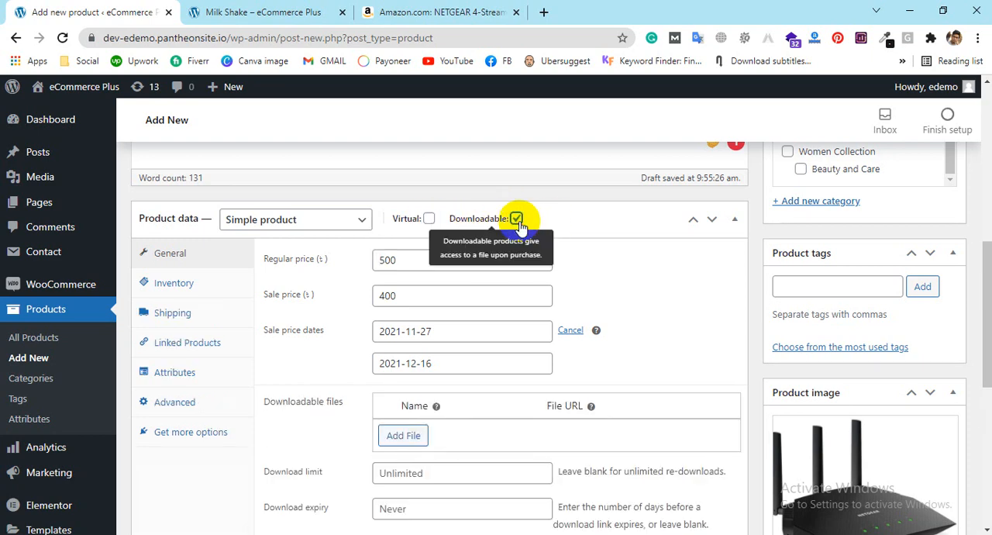
pyautogui.click(429, 220)
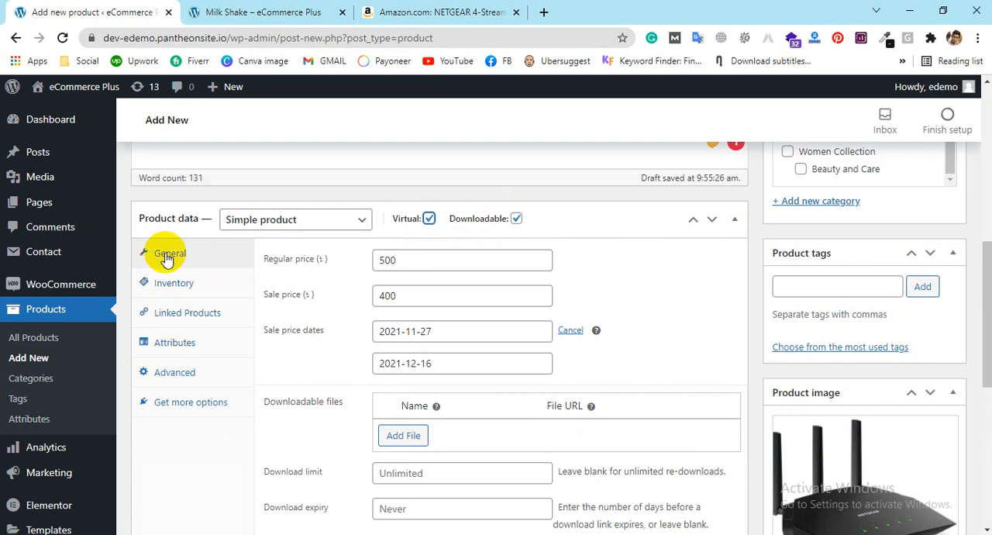
pyautogui.click(429, 220)
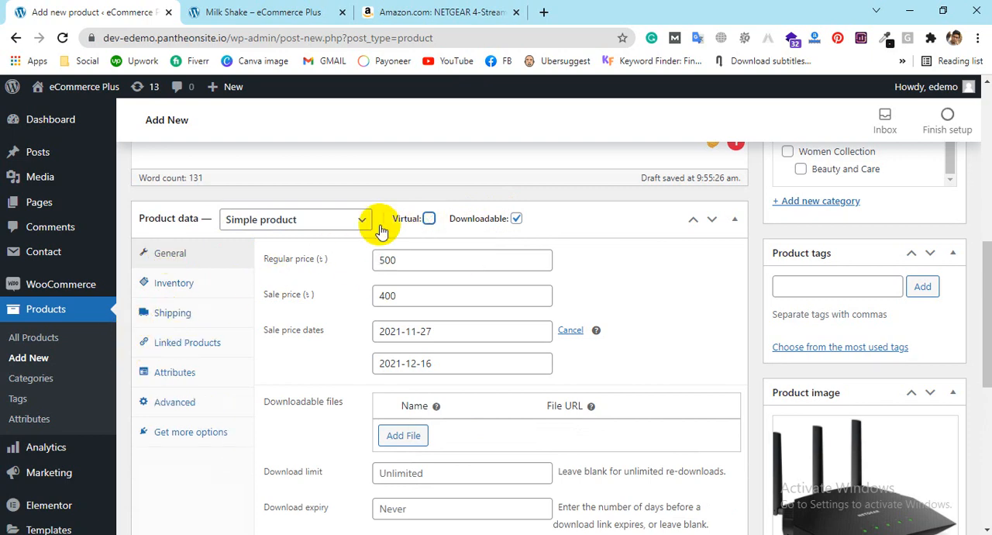
pyautogui.click(427, 216)
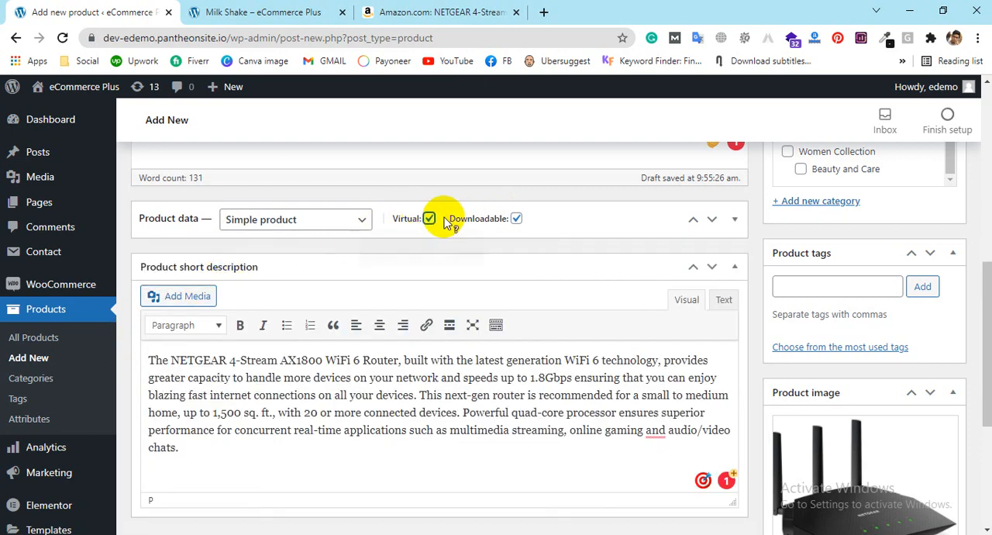
pyautogui.click(430, 221)
pyautogui.click(430, 220)
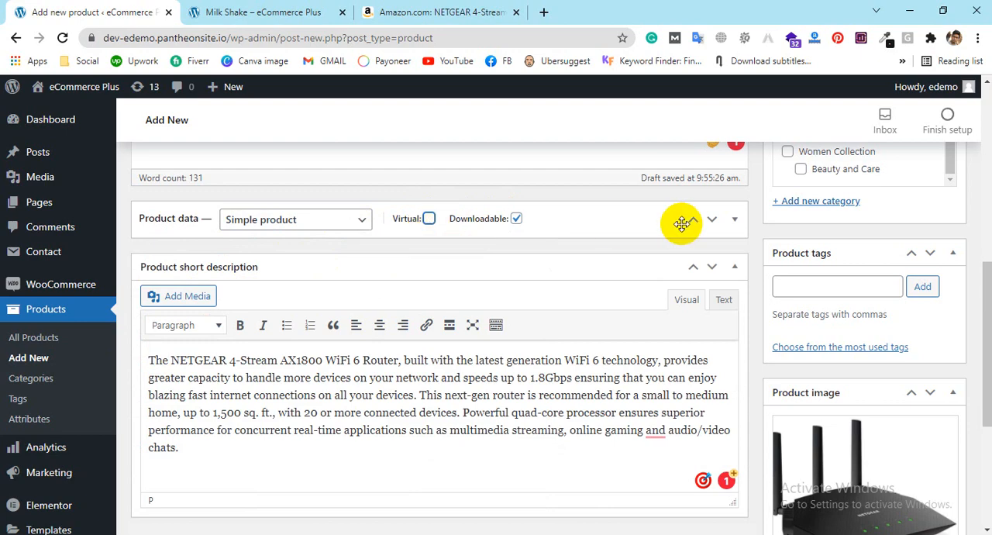
pyautogui.click(733, 219)
pyautogui.click(428, 220)
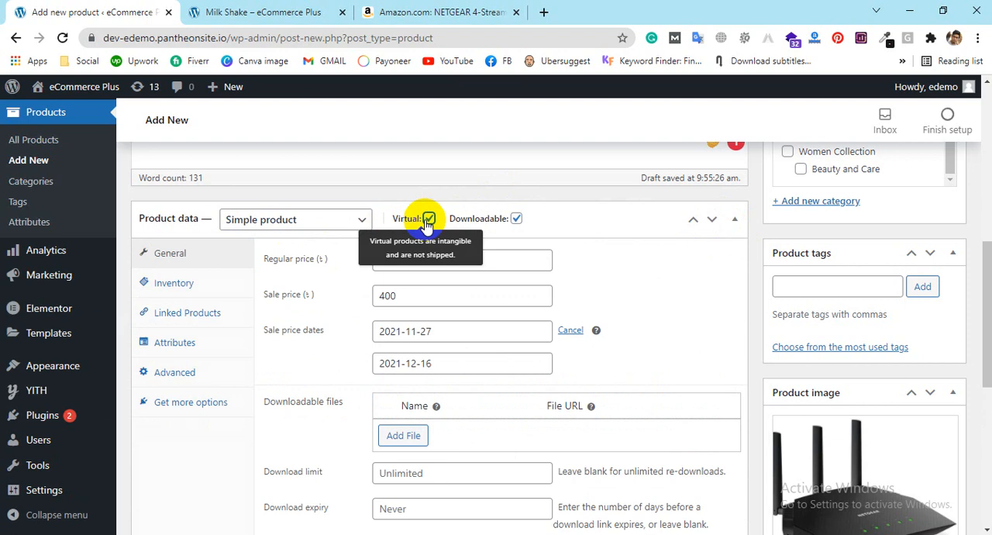
pyautogui.click(429, 220)
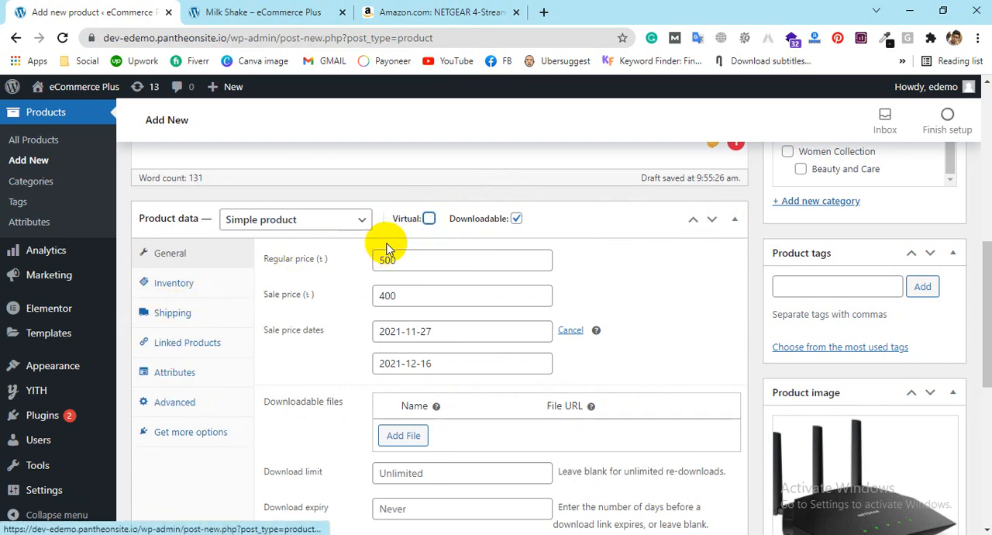
pyautogui.click(429, 219)
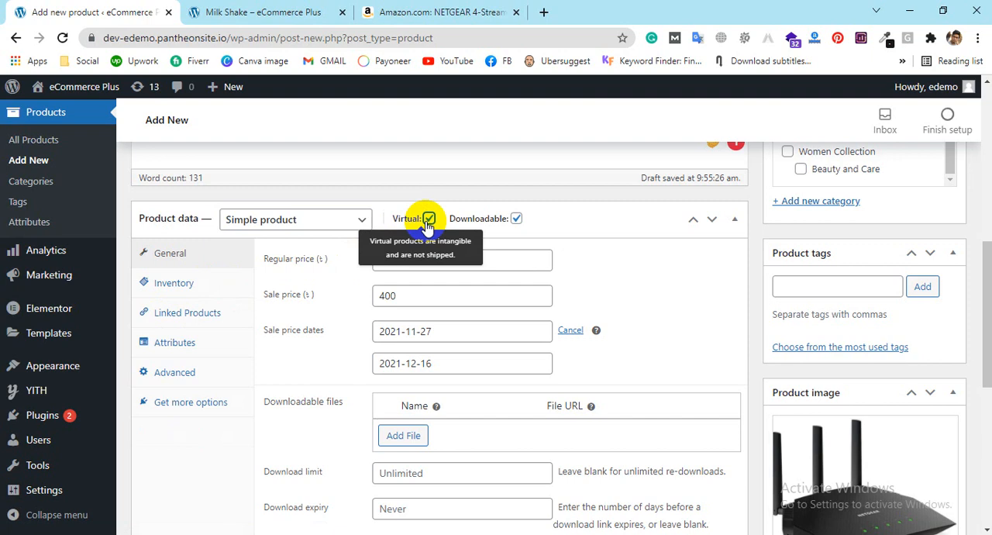
pyautogui.click(429, 220)
pyautogui.click(517, 220)
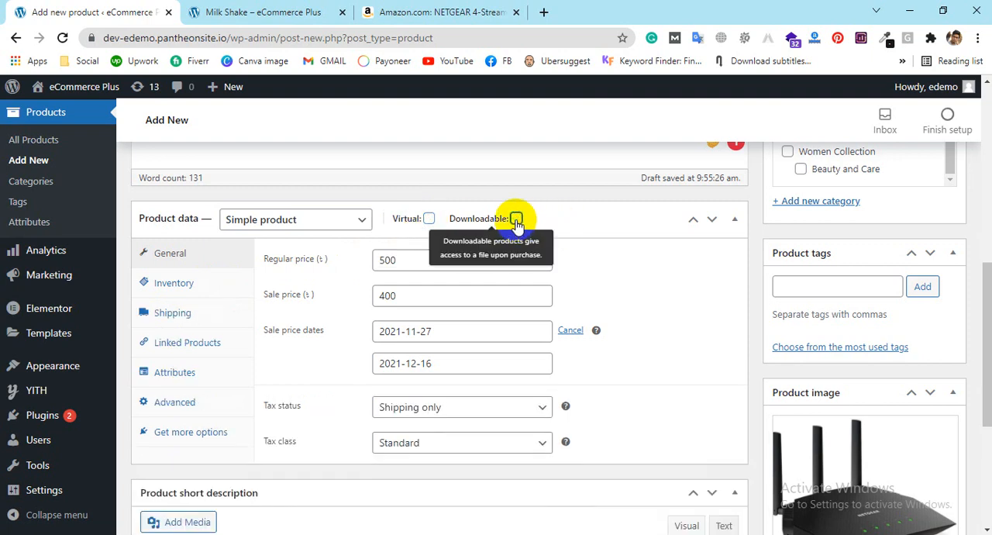
pyautogui.click(516, 221)
pyautogui.click(517, 221)
pyautogui.click(516, 220)
pyautogui.click(516, 220)
pyautogui.click(516, 221)
pyautogui.click(516, 220)
pyautogui.click(516, 221)
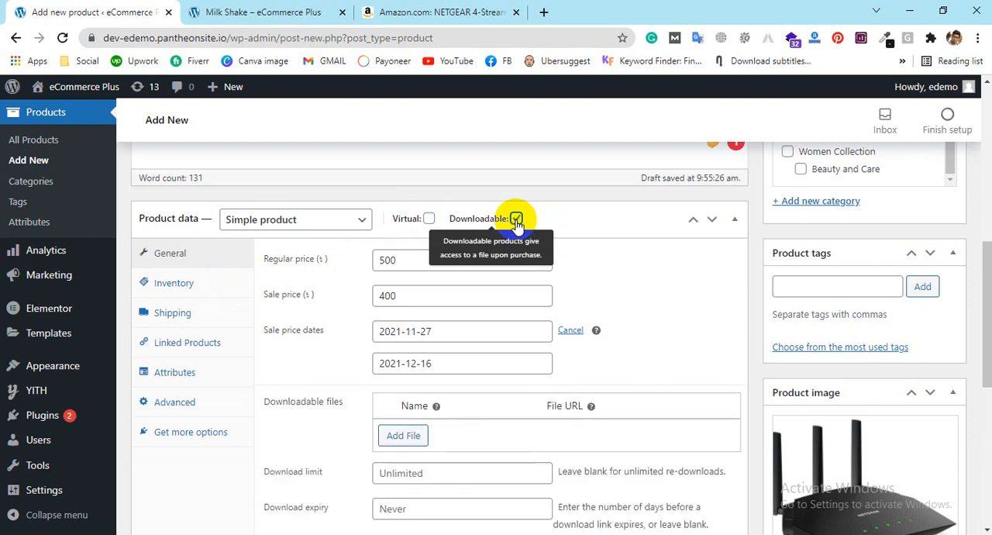
pyautogui.click(517, 220)
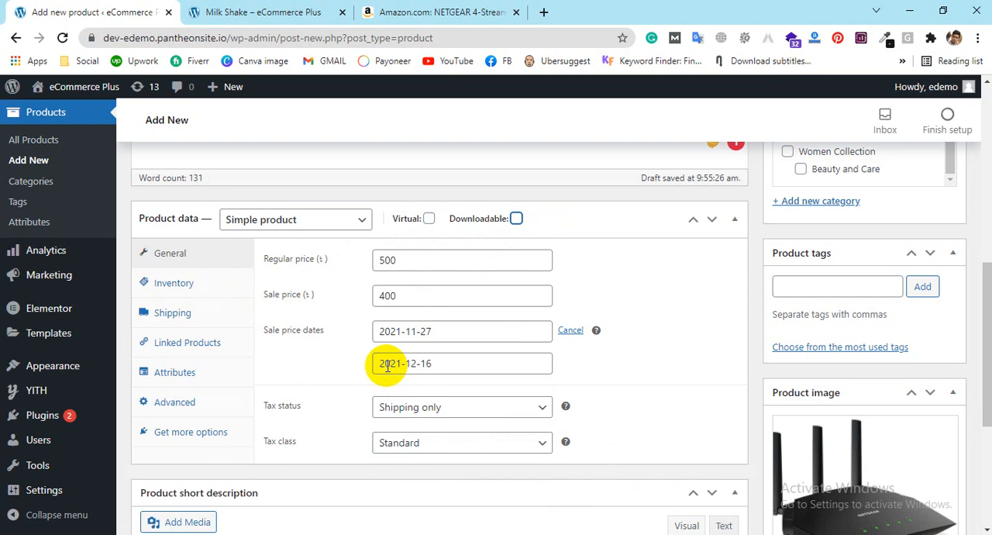
# Step: Enter 32164651hfv as the SKU in the product's inventory settings
pyautogui.click(176, 288)
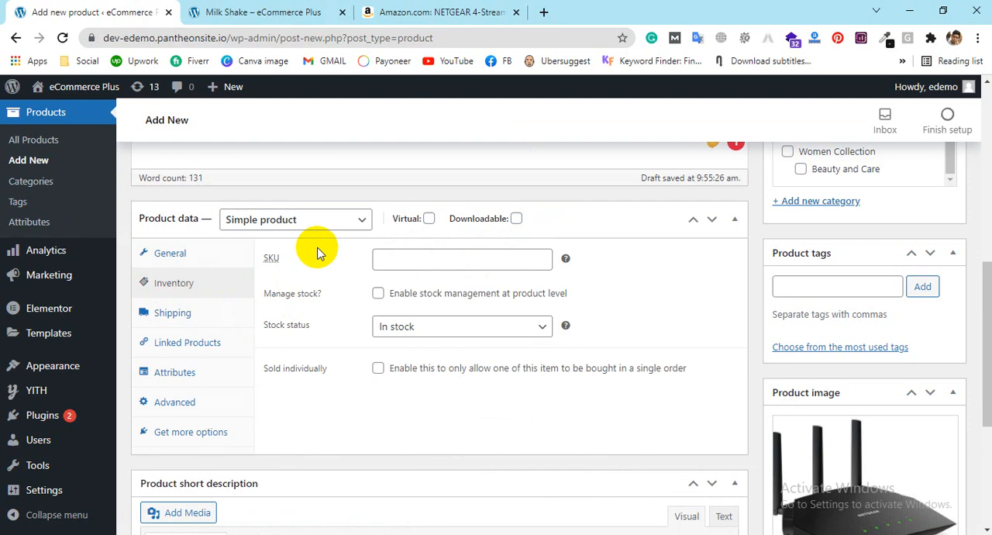
pyautogui.click(414, 264)
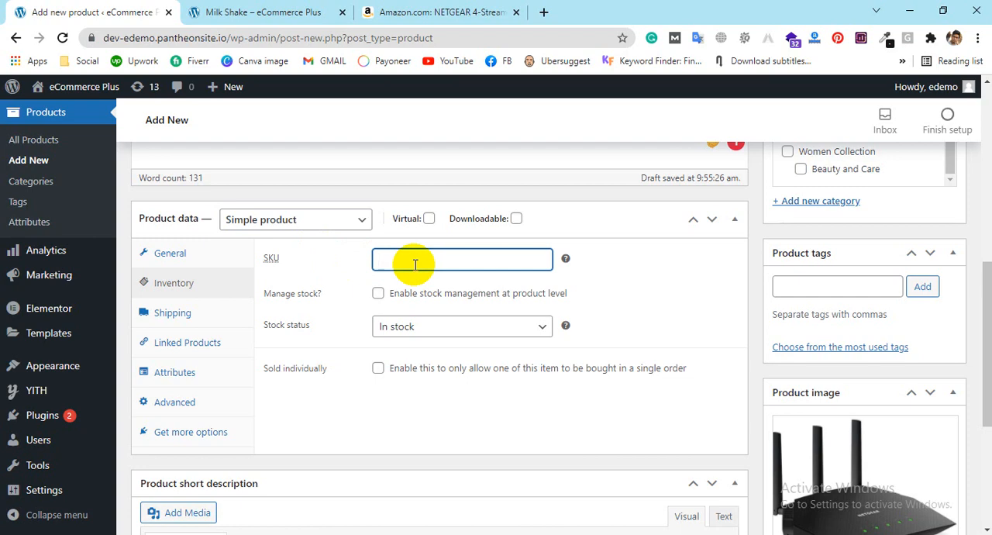
pyautogui.write('32164651hfv')
# Step: Enable stock management at product level and set the stock quantity to 1000
pyautogui.click(377, 293)
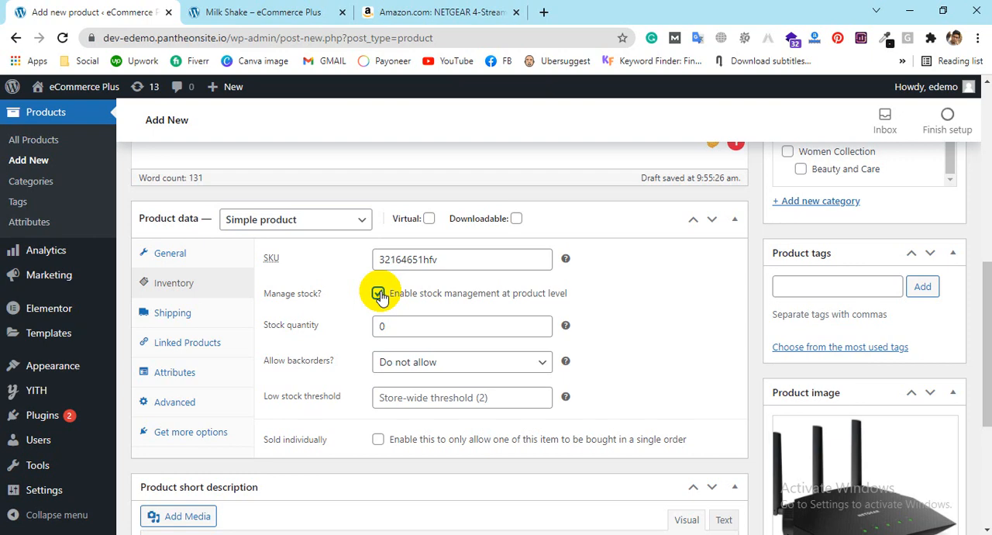
pyautogui.click(403, 325)
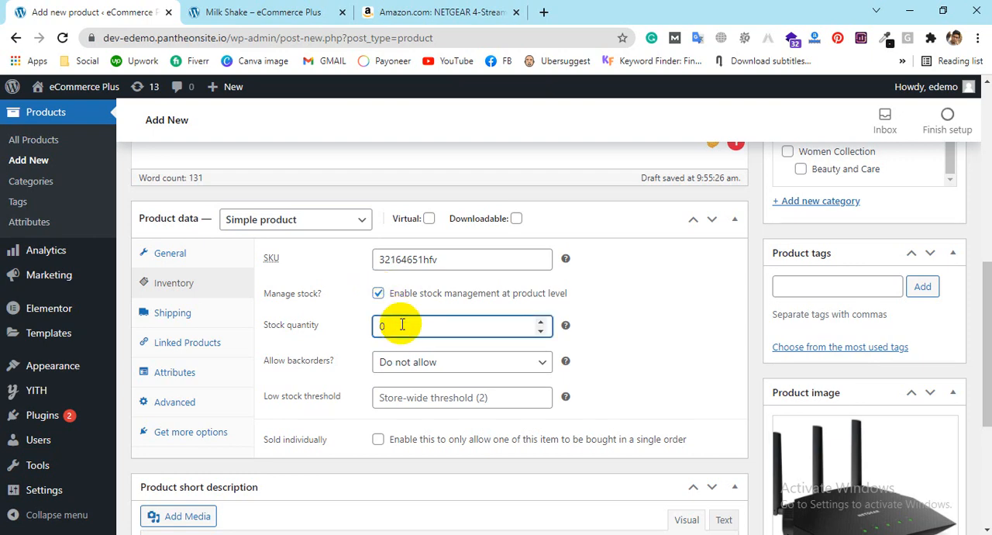
pyautogui.press('BackSpace')
pyautogui.write('1000')
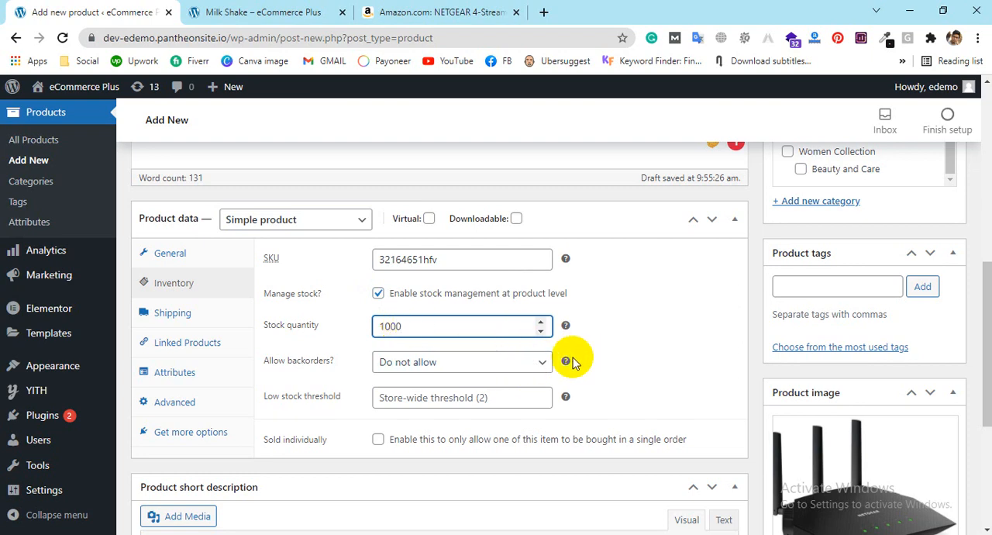
# Step: Set the product's backorders option to "Allow, but notify customer"
pyautogui.moveTo(568, 363)
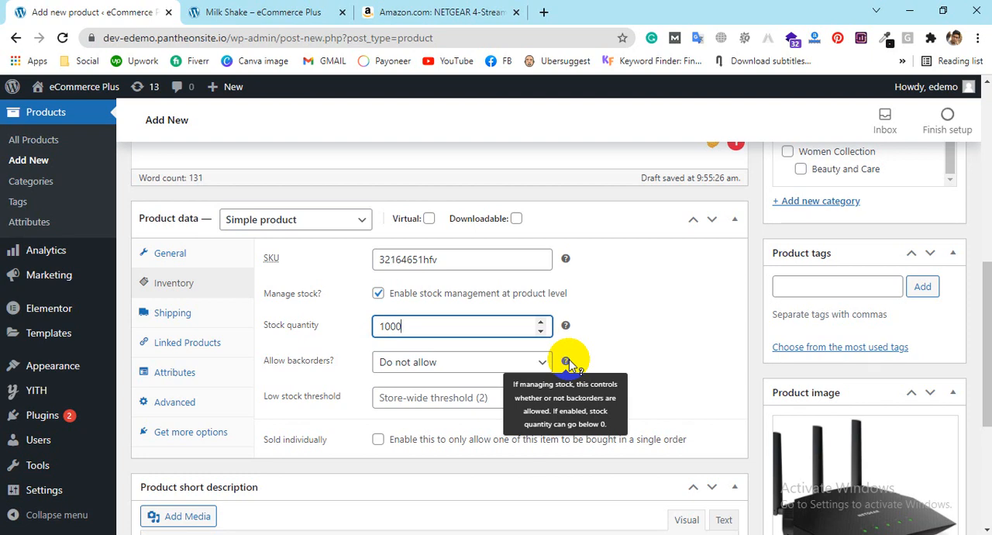
pyautogui.click(392, 362)
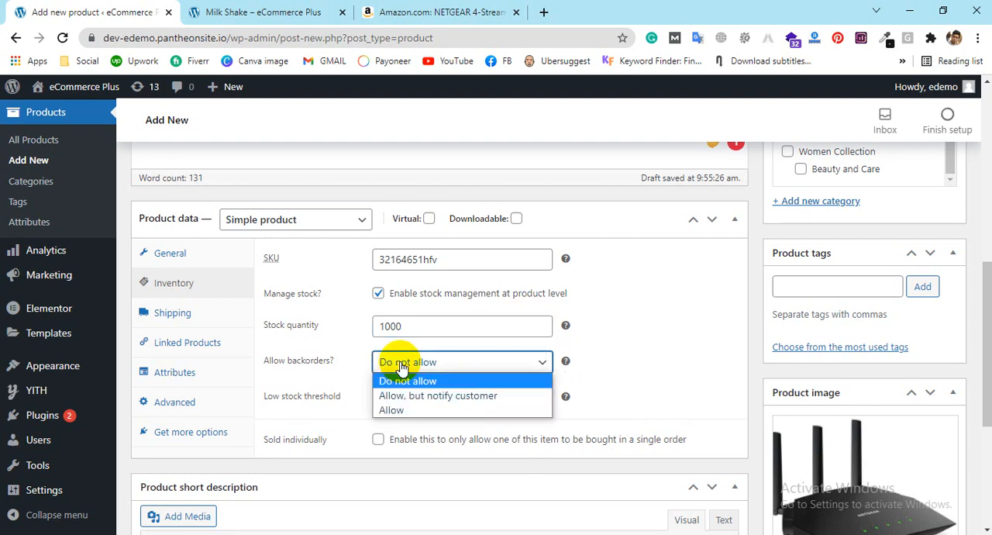
pyautogui.click(435, 397)
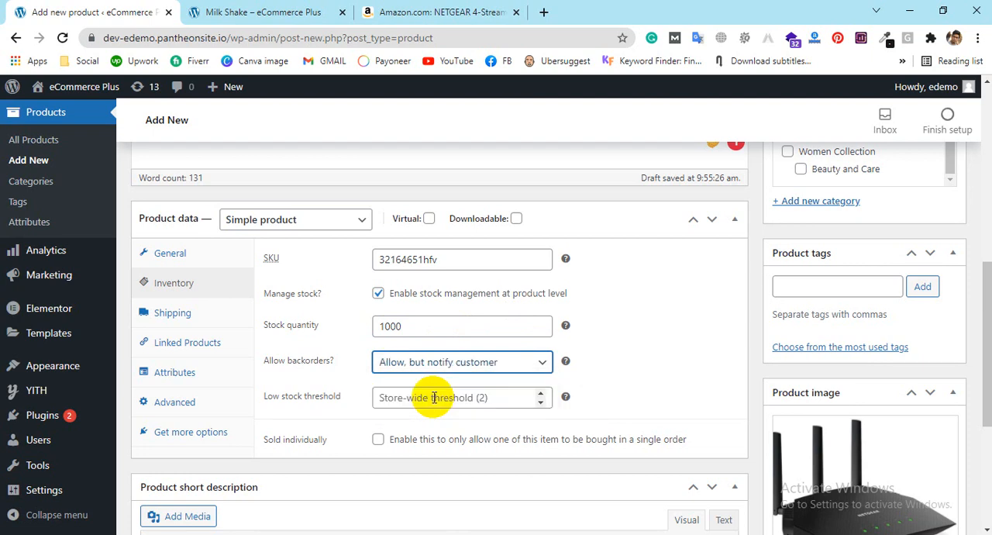
# Step: Check the explanation of the low stock threshold, leave it empty, and enable Sold individually for the product
pyautogui.click(433, 398)
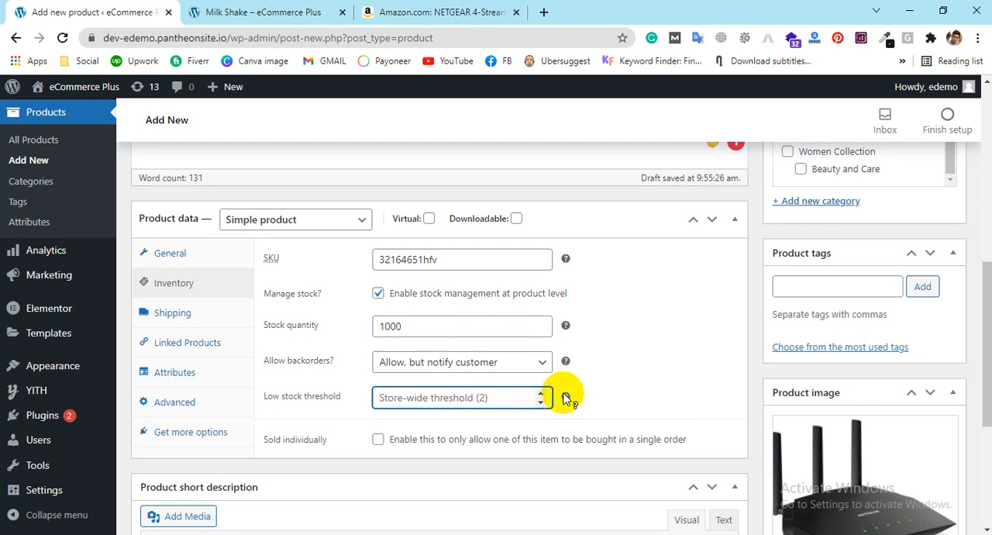
pyautogui.moveTo(567, 398)
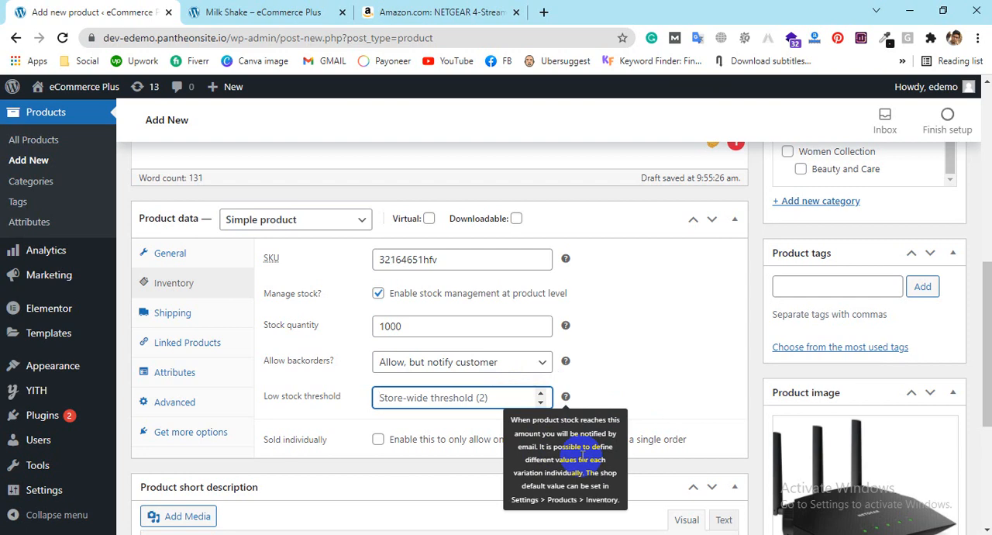
pyautogui.click(377, 442)
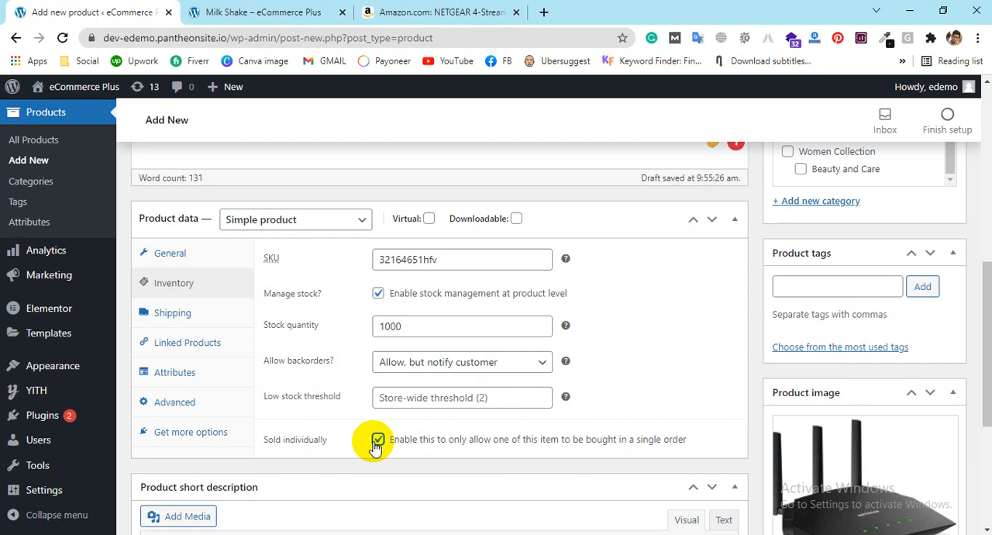
# Step: Set the product's shipping weight to 0.500 kg and keep "No shipping class" selected
pyautogui.click(148, 318)
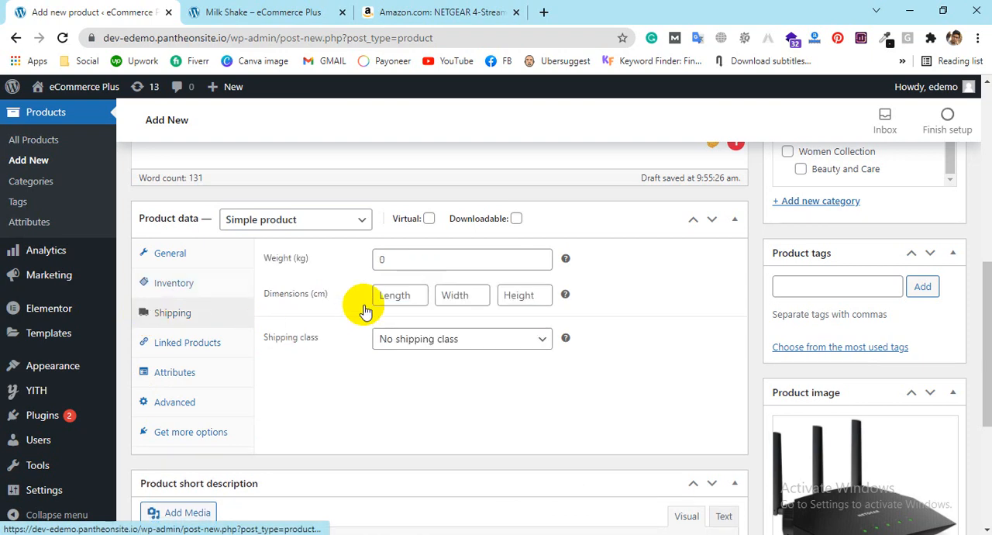
pyautogui.click(422, 256)
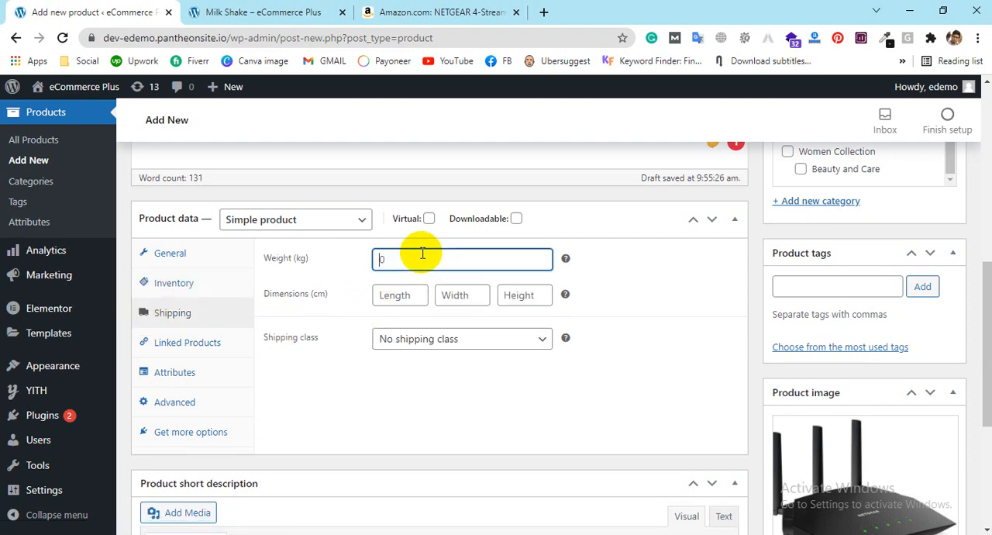
pyautogui.click(434, 341)
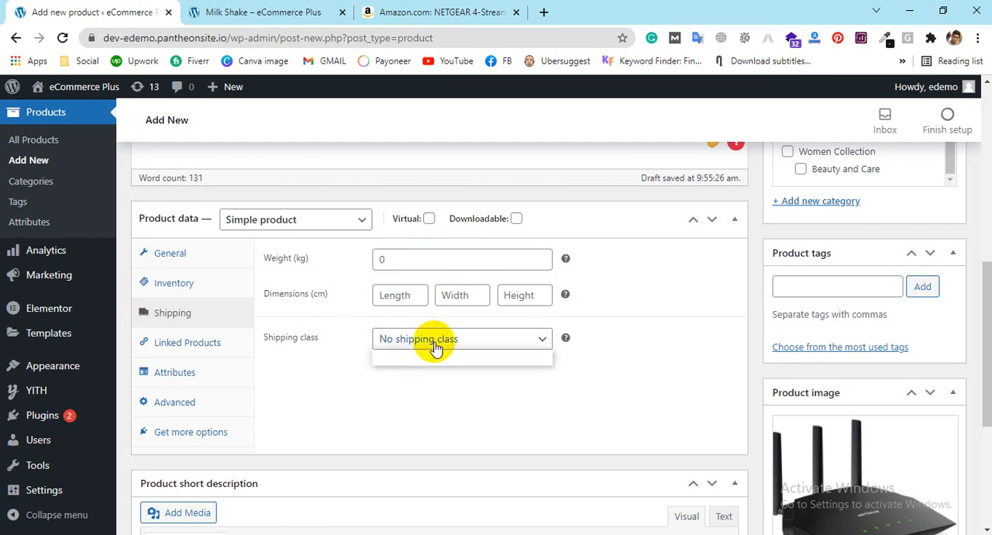
pyautogui.click(416, 357)
pyautogui.click(413, 255)
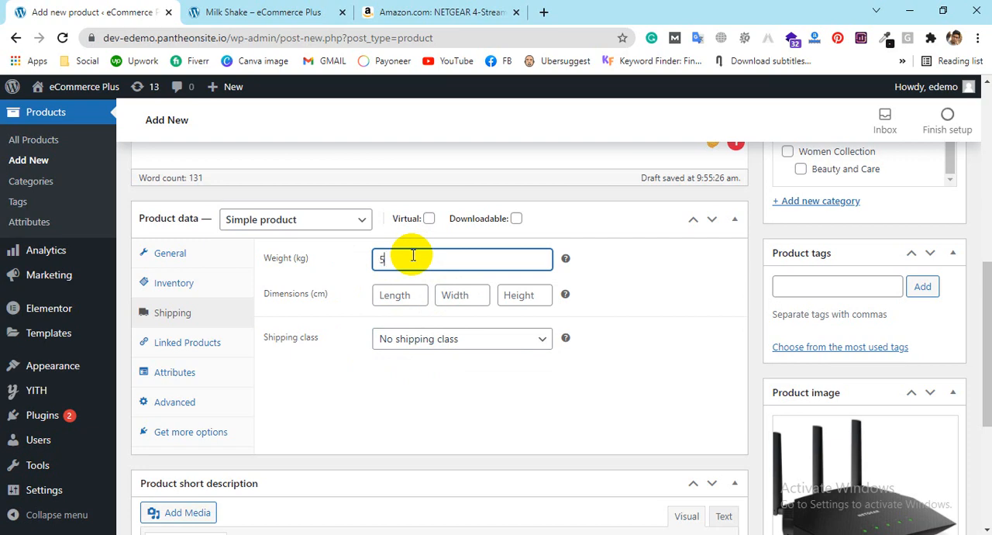
pyautogui.write('0.500')
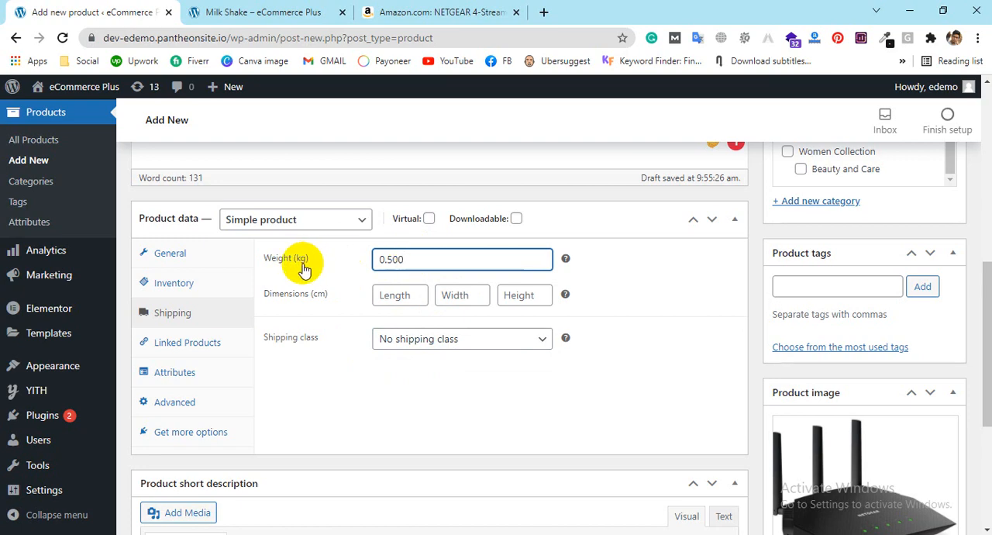
# Step: Open the product's linked products settings and look at the Upsells and Cross-sells fields
pyautogui.click(183, 345)
pyautogui.click(446, 264)
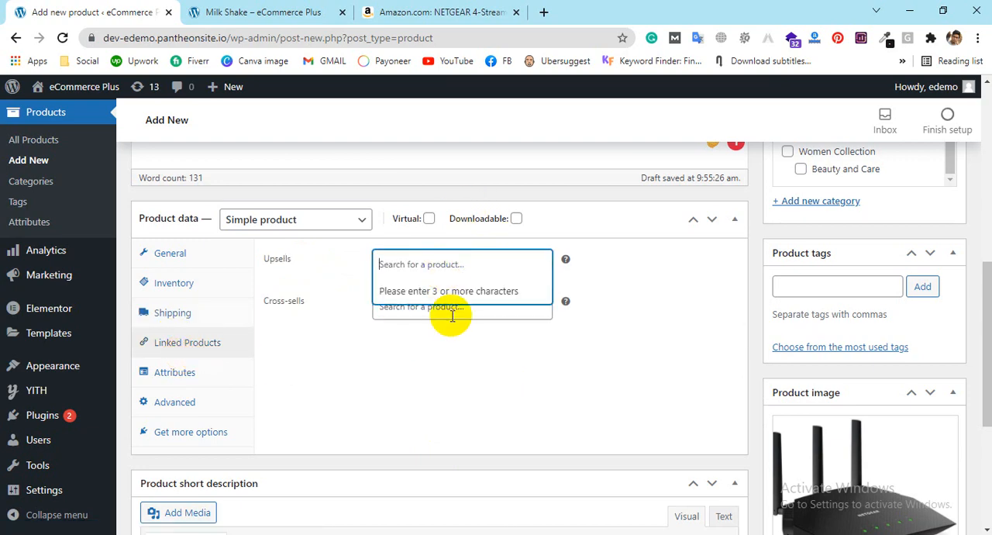
pyautogui.click(459, 349)
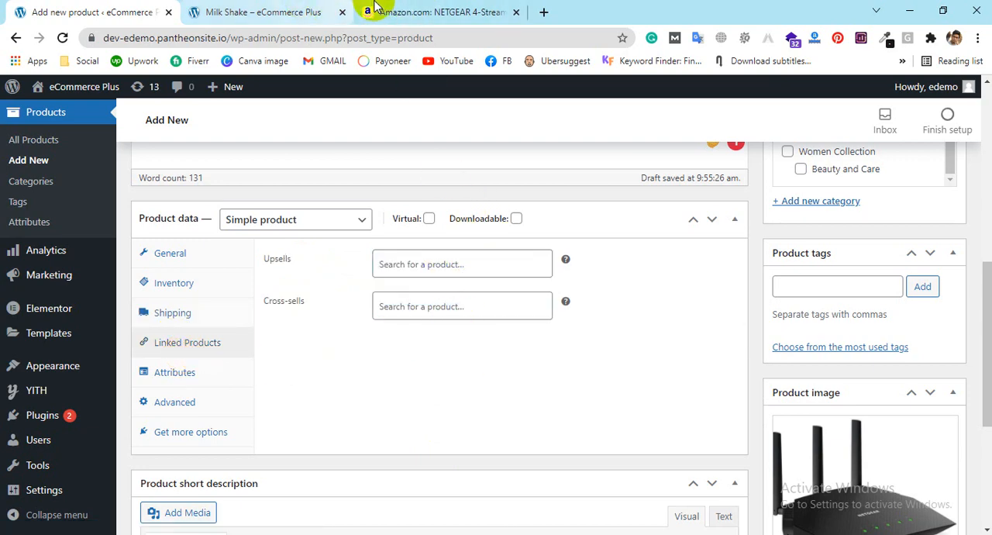
# Step: Examine the Milk Shake product page, from its short description down to the related products section
pyautogui.click(266, 11)
pyautogui.scroll(-3, 824, 427)
pyautogui.moveTo(824, 426); pyautogui.dragTo(651, 372)
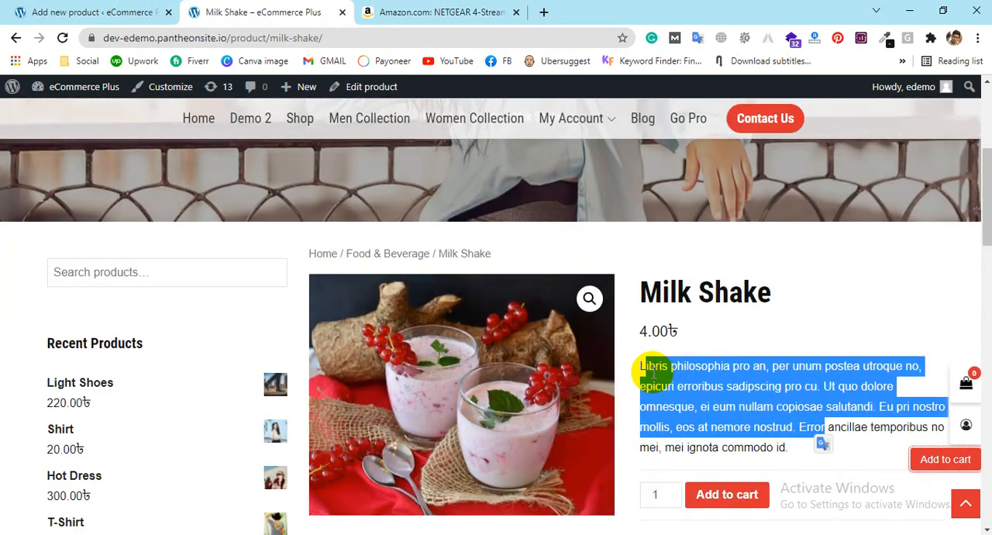
pyautogui.scroll(-3, 652, 372)
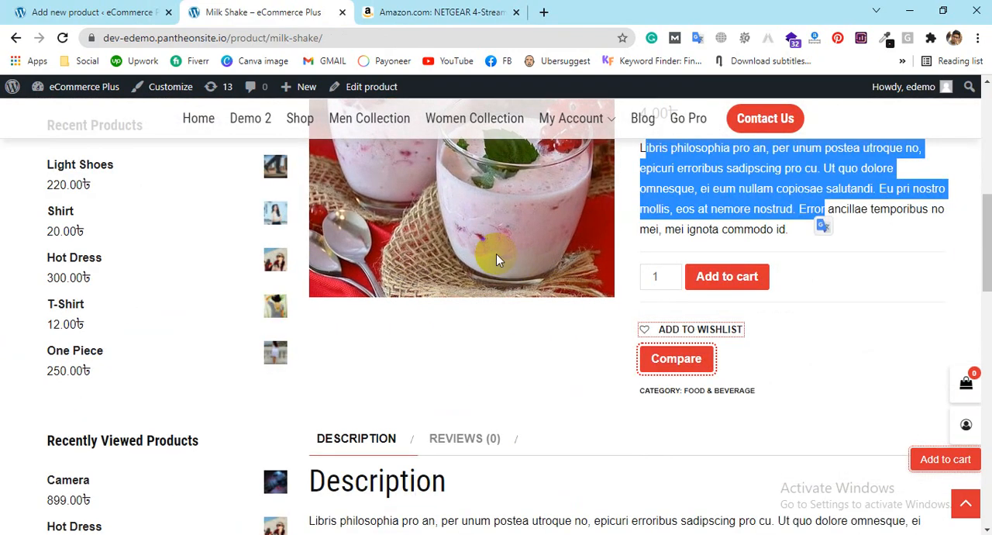
pyautogui.scroll(-8, 491, 251)
pyautogui.scroll(-1, 490, 302)
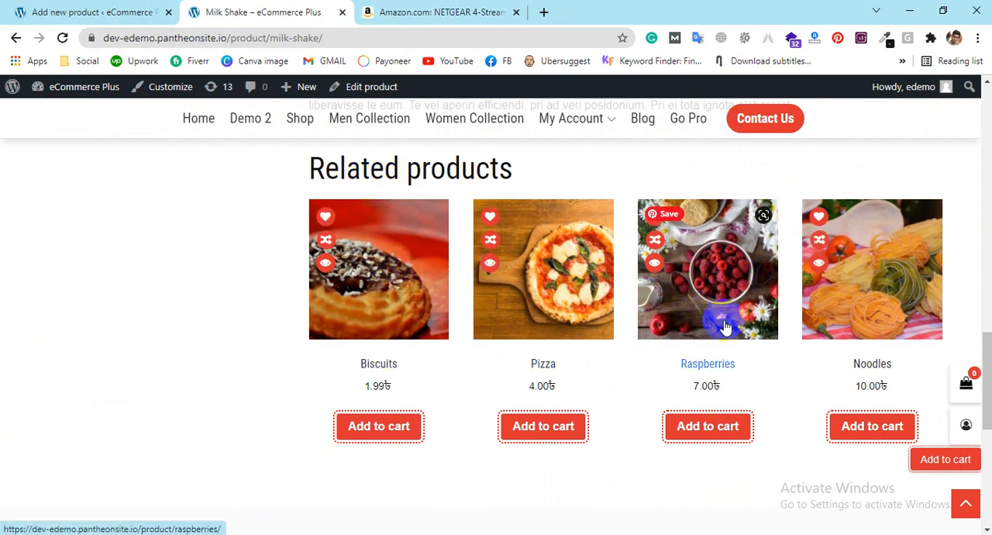
pyautogui.scroll(-2, 806, 314)
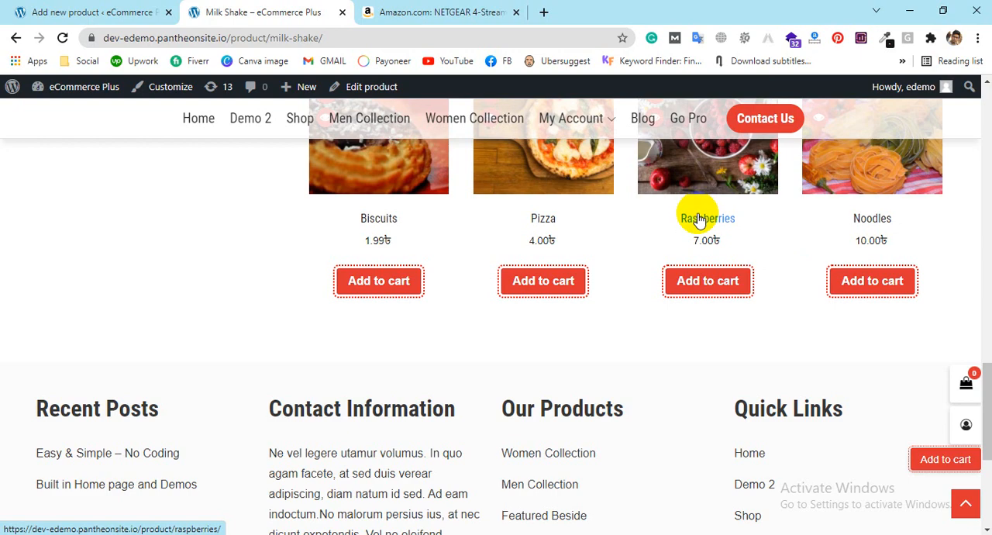
pyautogui.scroll(2, 465, 217)
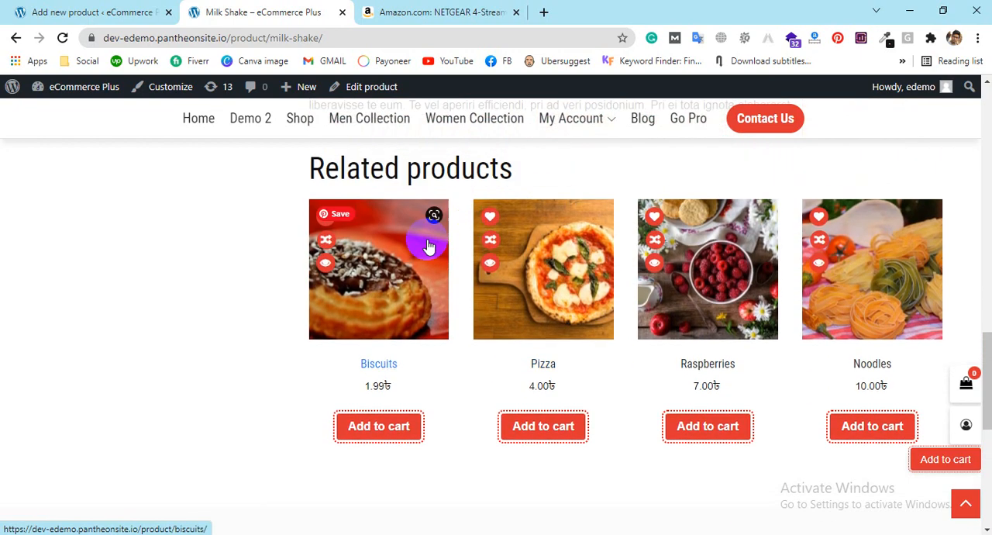
pyautogui.scroll(-2, 676, 393)
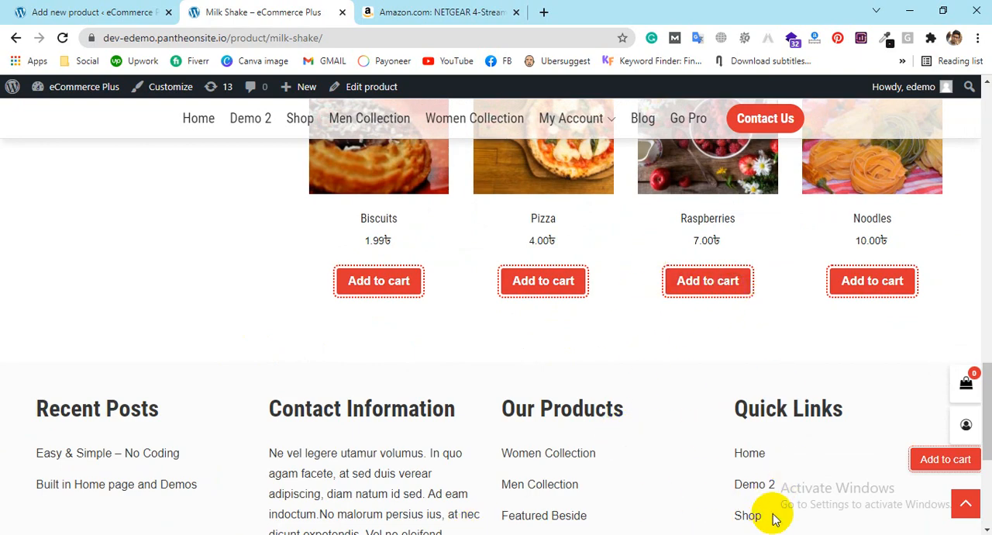
pyautogui.scroll(3, 653, 408)
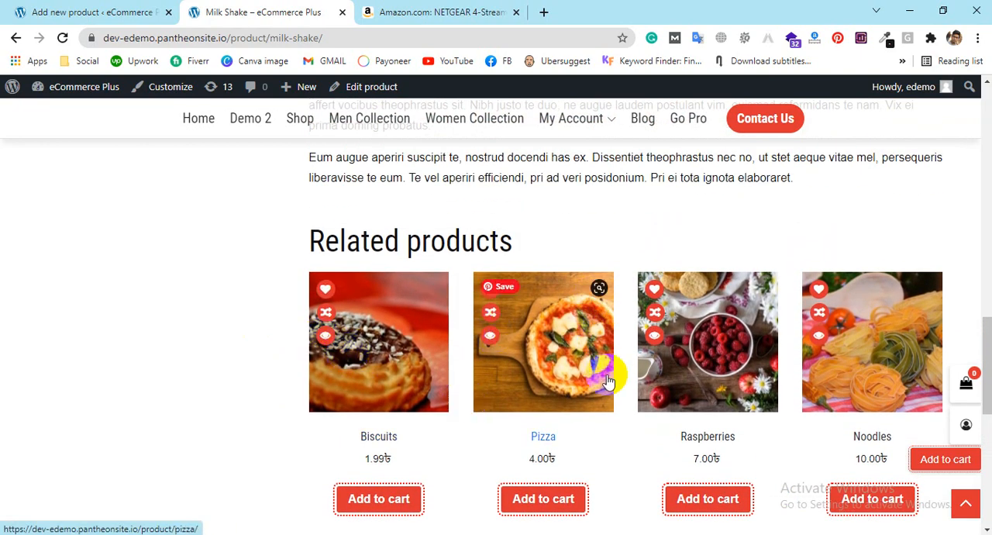
# Step: Compare the new product's Upsells and Cross-sells fields with the related products shown on the Milk Shake page
pyautogui.click(100, 13)
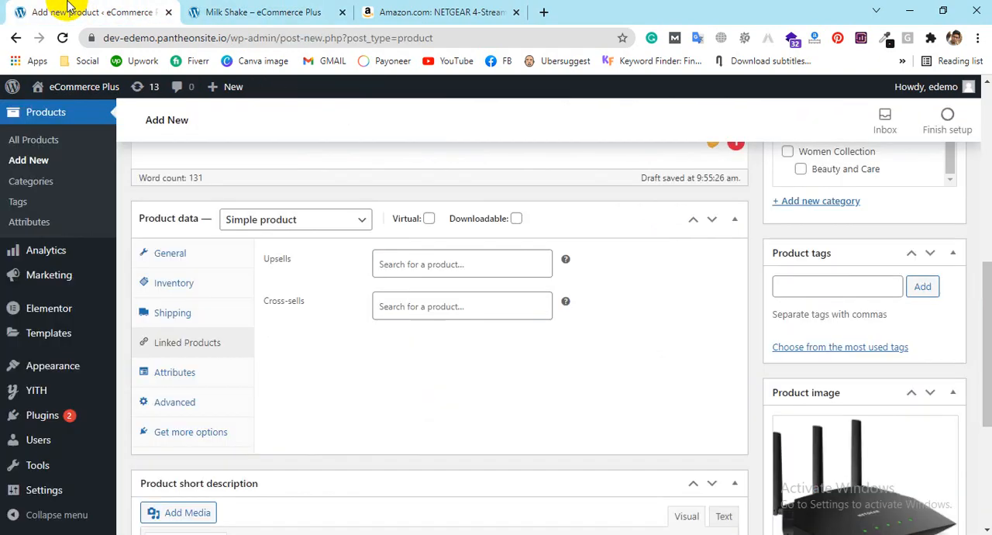
pyautogui.click(453, 262)
pyautogui.click(455, 309)
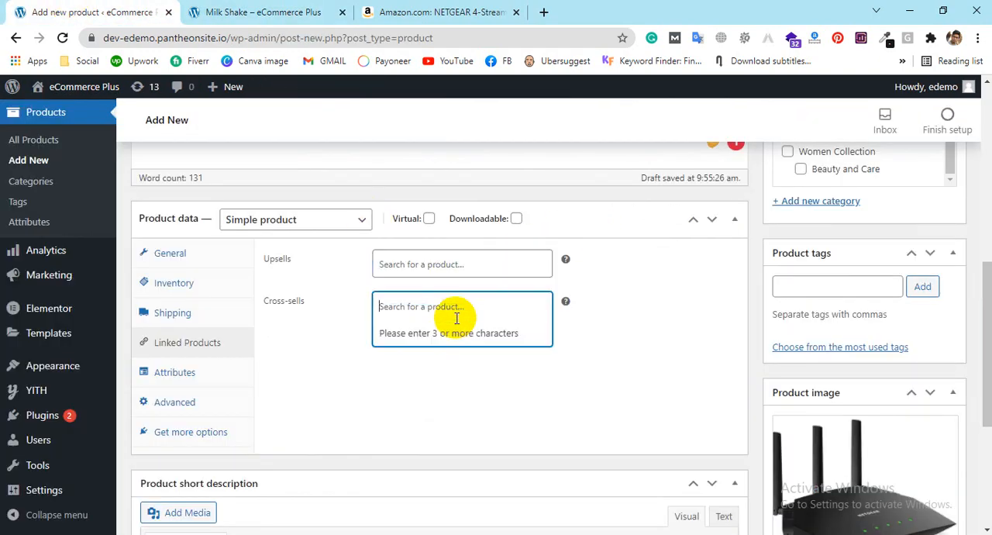
pyautogui.scroll(3, 666, 330)
pyautogui.scroll(5, 666, 329)
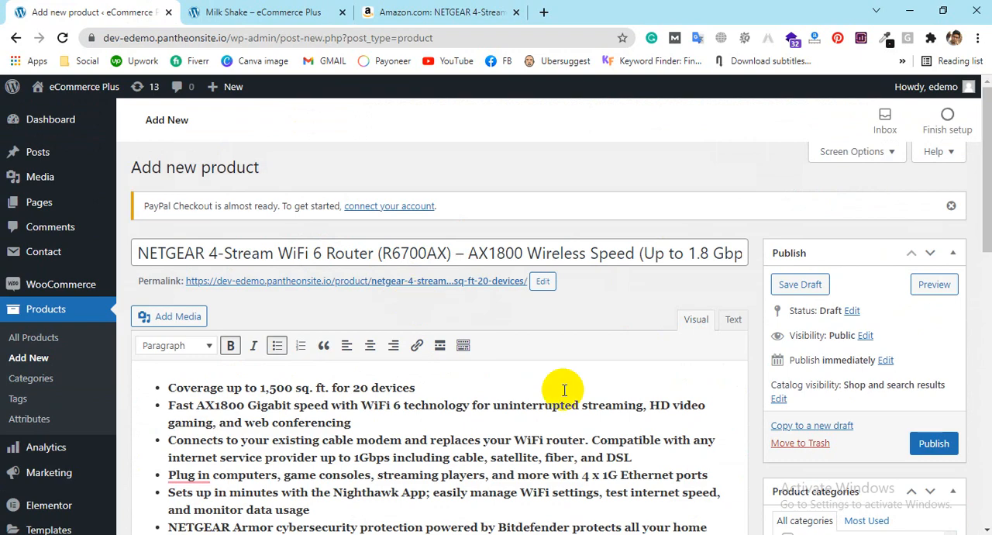
pyautogui.click(297, 16)
pyautogui.scroll(-2, 609, 333)
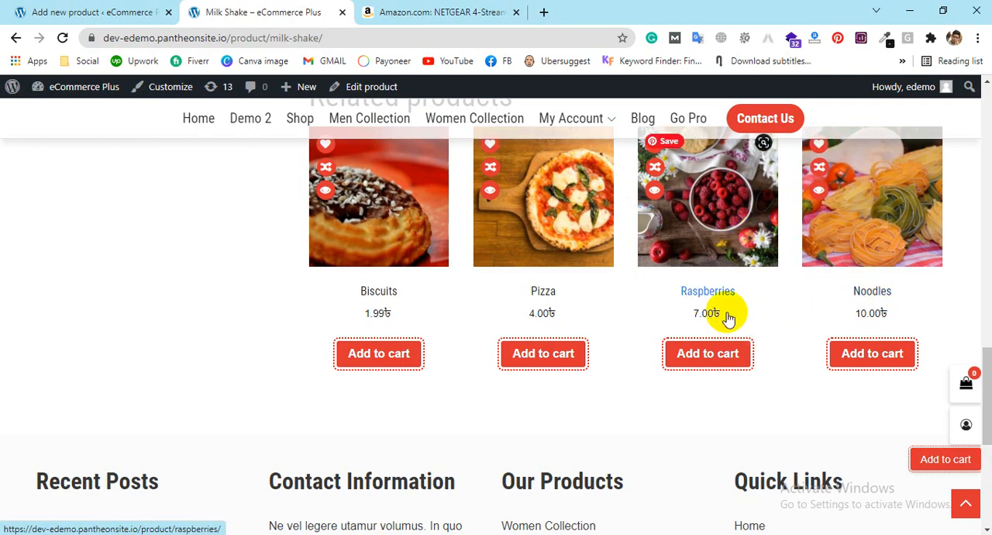
pyautogui.click(11, 7)
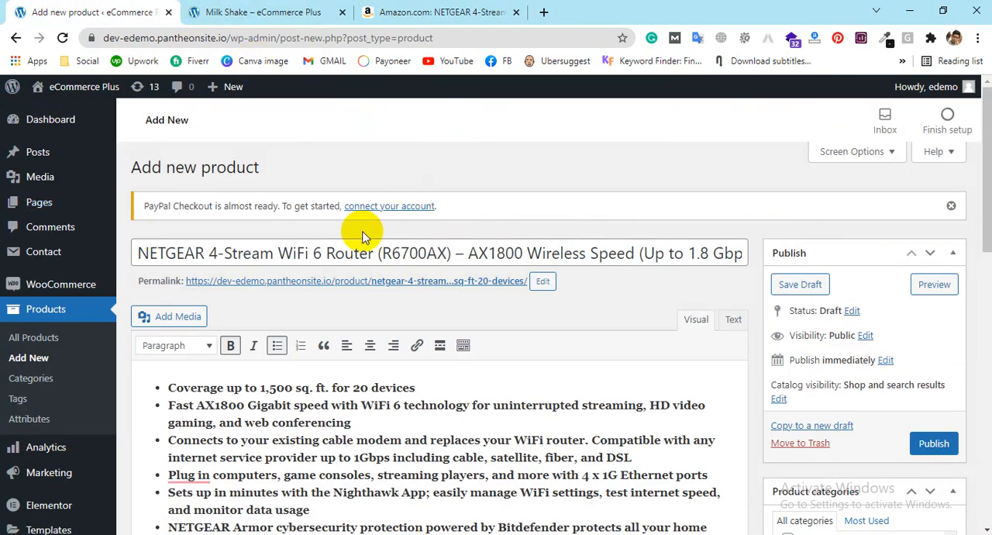
pyautogui.scroll(-5, 398, 310)
pyautogui.click(448, 318)
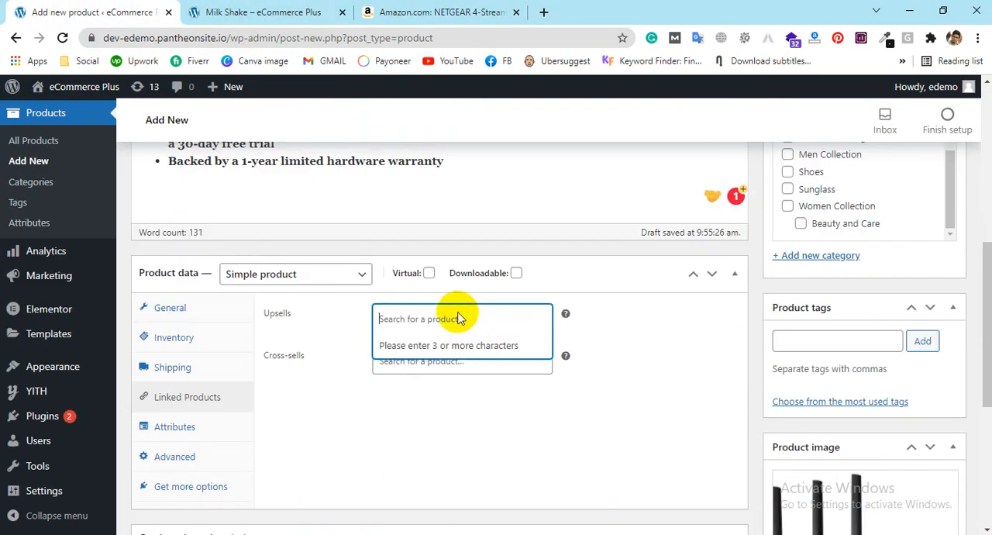
pyautogui.click(295, 12)
pyautogui.scroll(4, 570, 383)
pyautogui.click(77, 11)
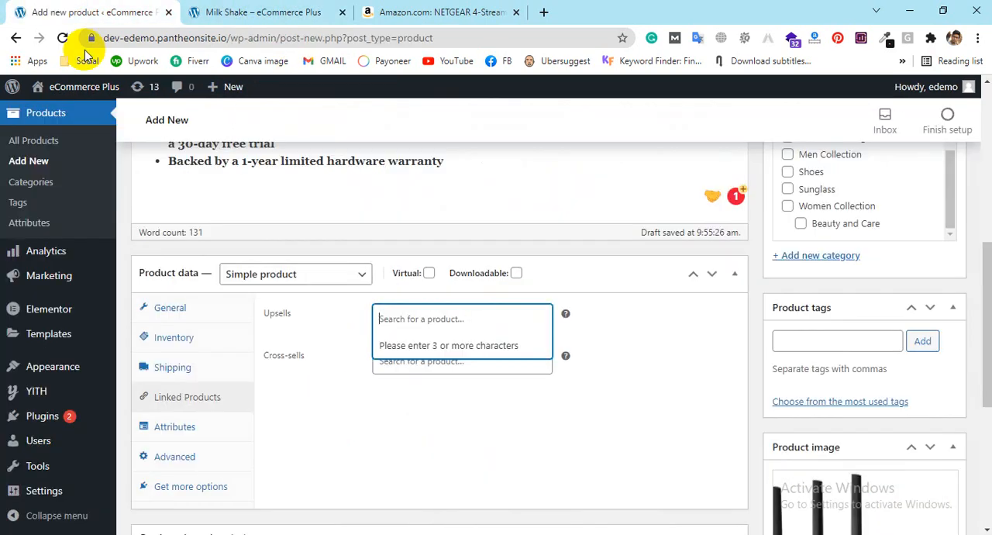
# Step: Search the Upsells products for "mil" and add Camera (#103) as an upsell
pyautogui.click(465, 358)
pyautogui.click(429, 318)
pyautogui.write('mil')
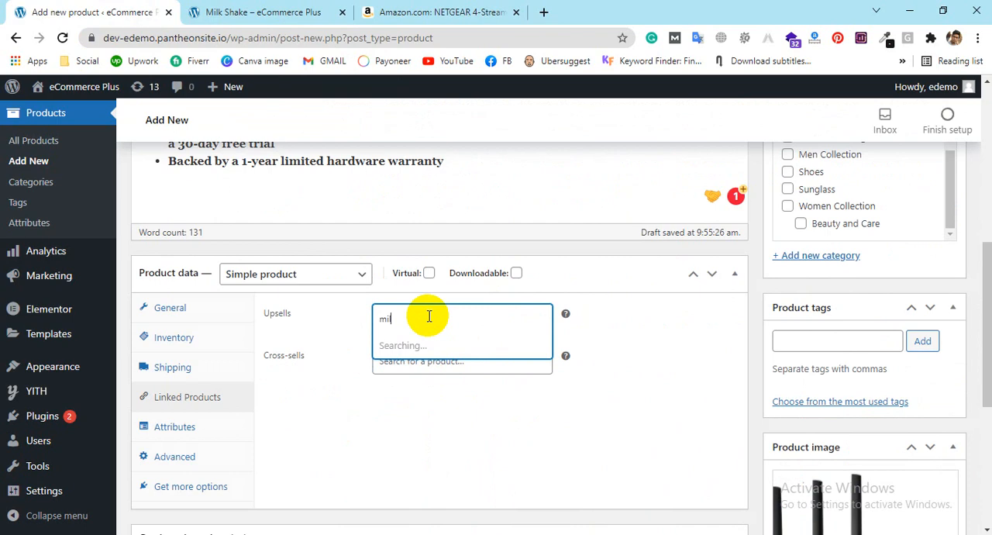
pyautogui.write('k')
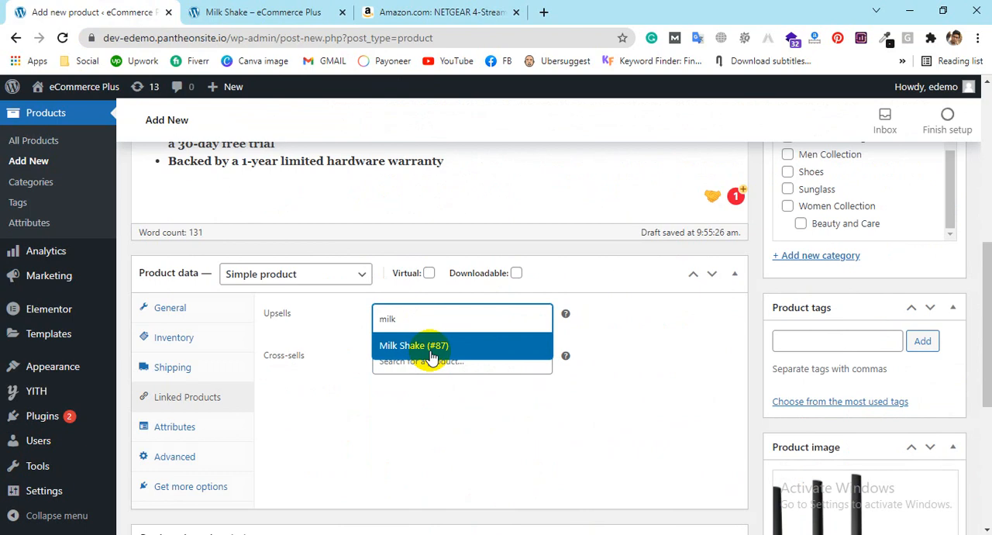
pyautogui.press('BackSpace')
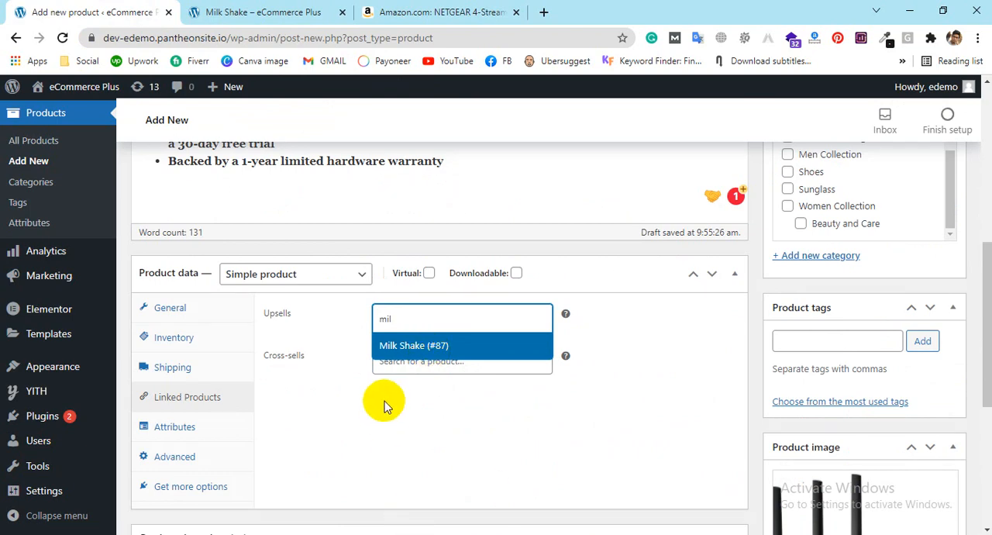
pyautogui.click(441, 322)
pyautogui.click(441, 313)
pyautogui.write('mi')
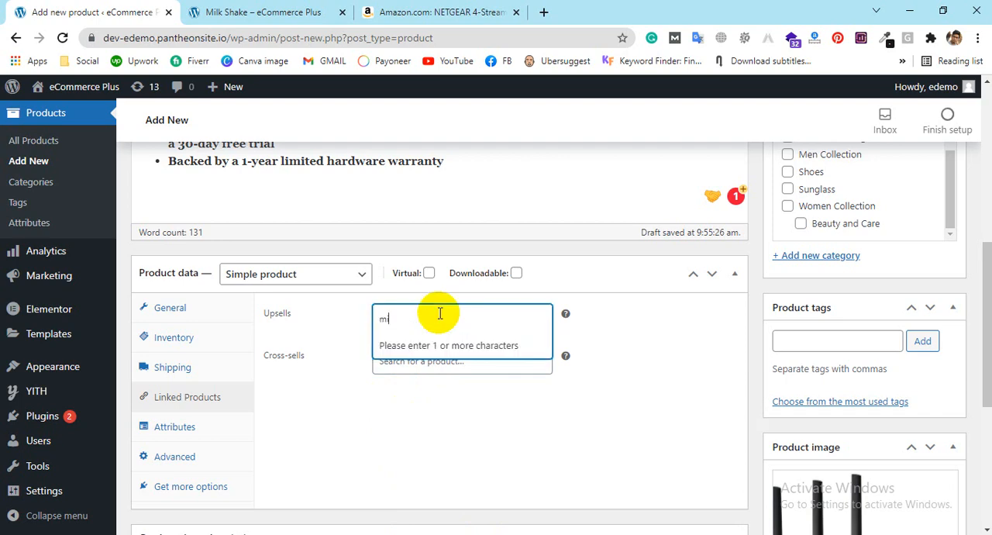
pyautogui.write('l')
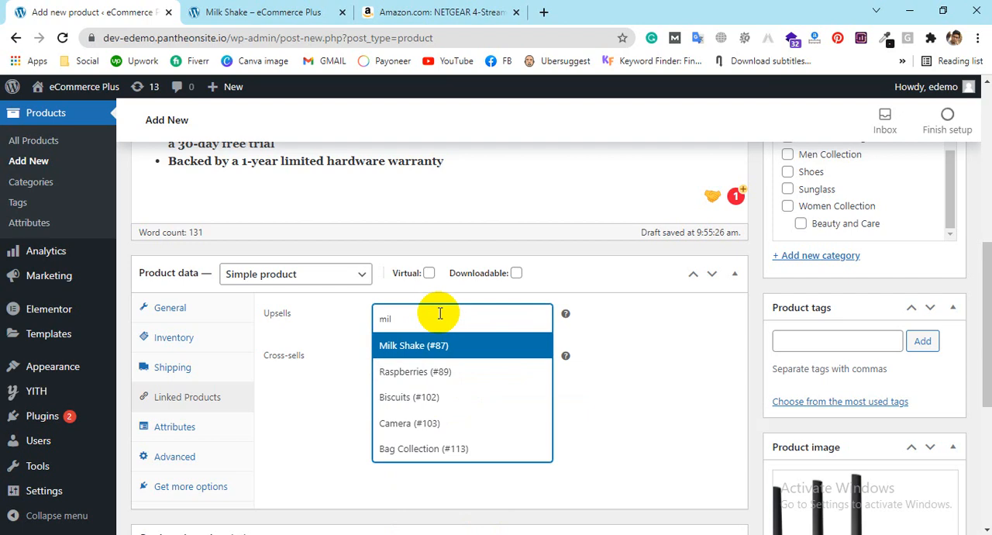
pyautogui.click(429, 423)
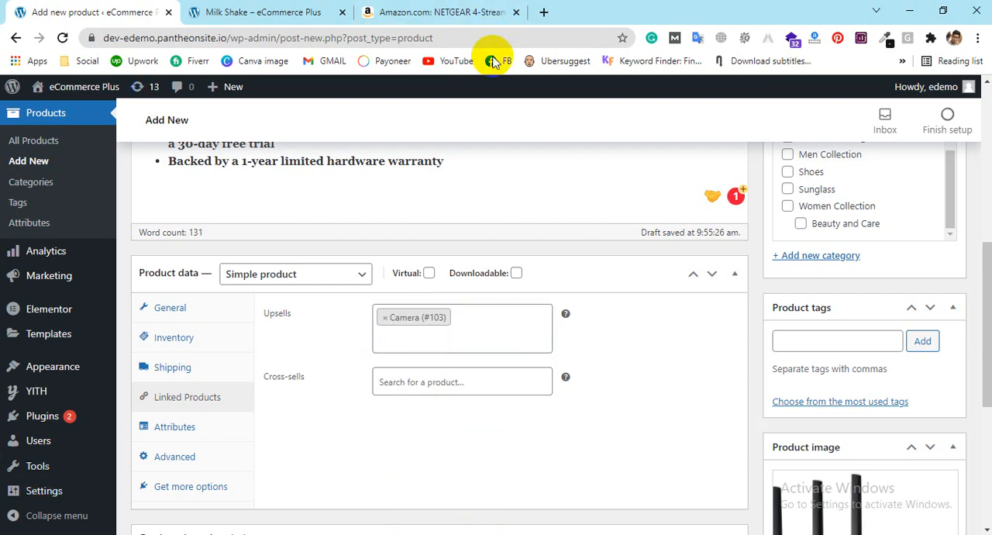
# Step: Add Biscuits (#102) as a second upsell, again searching for "mil"
pyautogui.write('m')
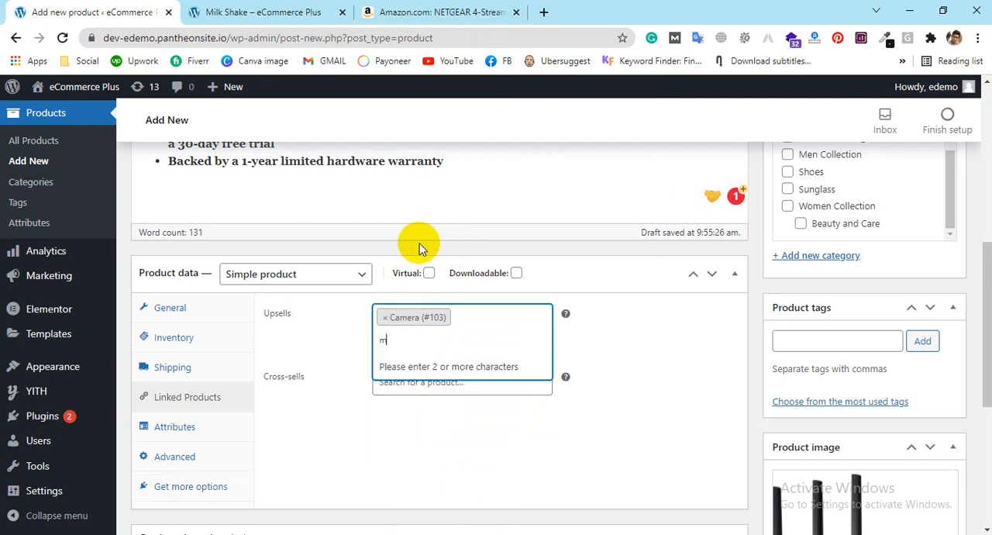
pyautogui.write('il')
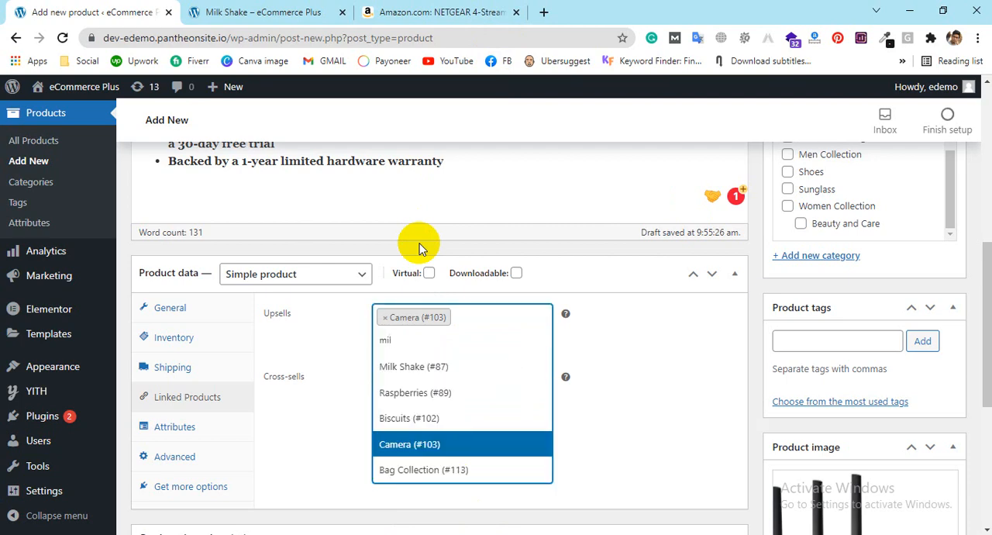
pyautogui.click(385, 418)
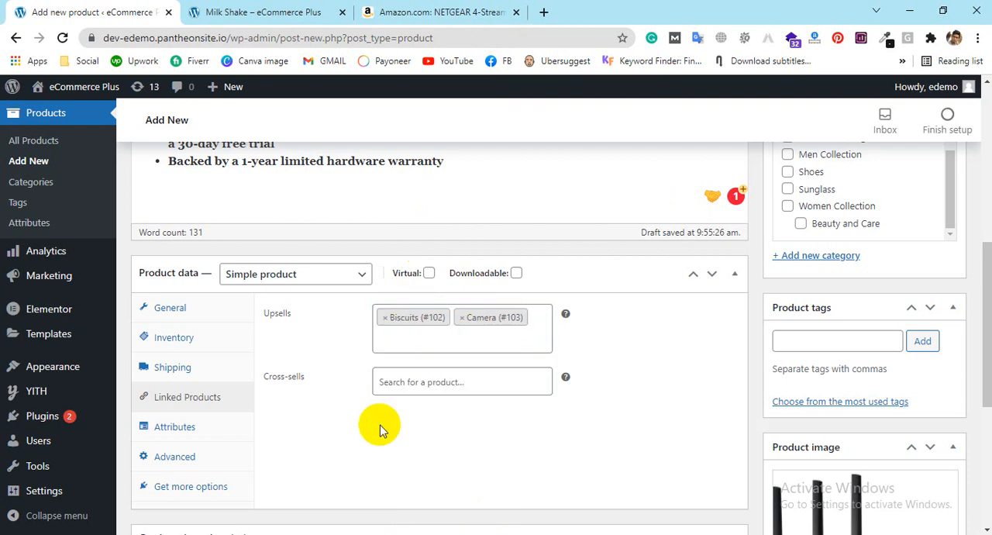
# Step: Search the Cross-sells products for "food" and "fas", and add Sun glass (#95) as a cross-sell
pyautogui.click(409, 380)
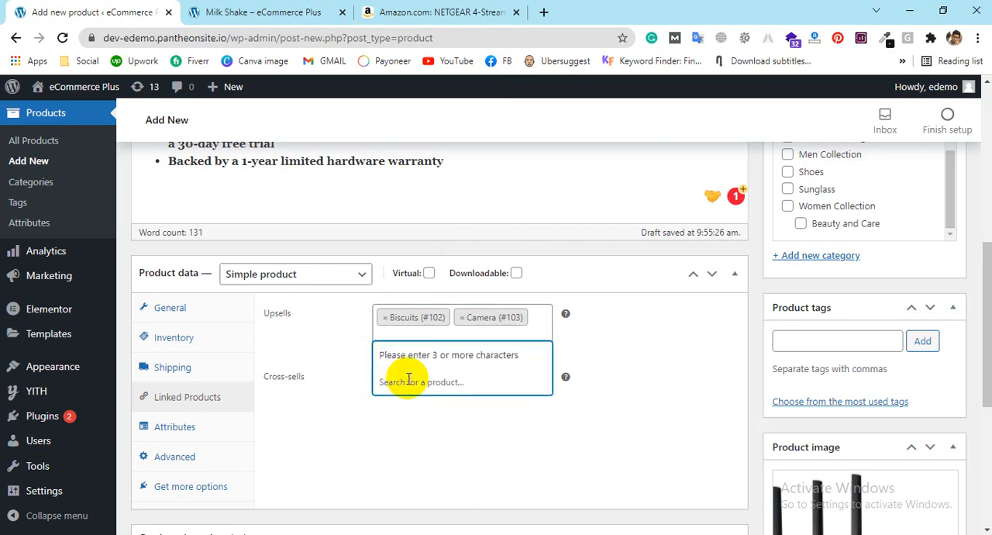
pyautogui.write('food')
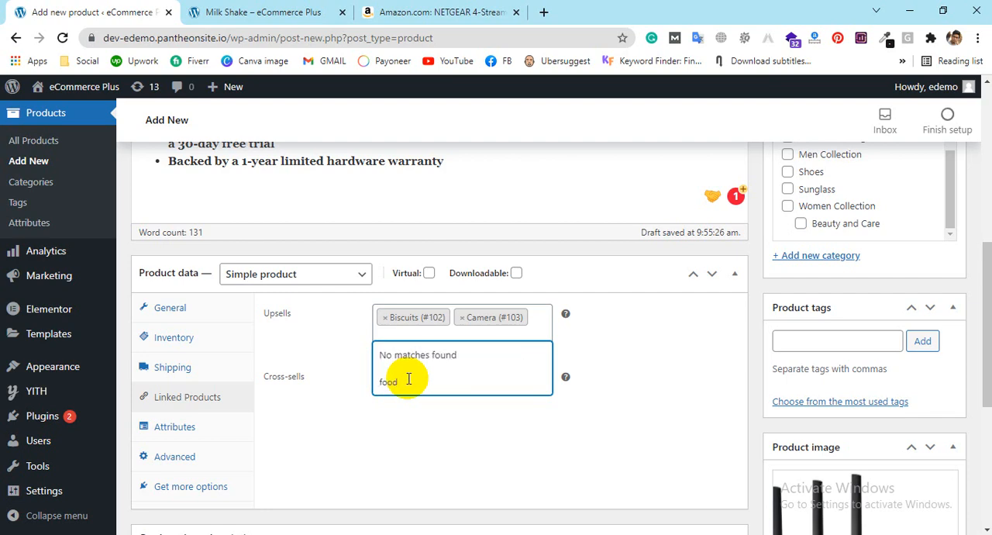
pyautogui.press('BackSpace')
pyautogui.press('BackSpace')
pyautogui.press('BackSpace')
pyautogui.press('BackSpace')
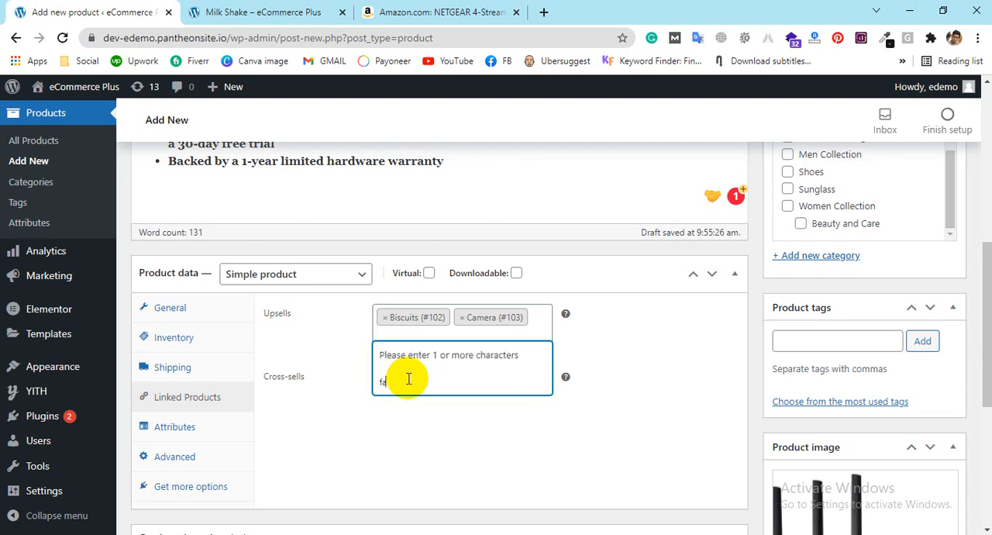
pyautogui.write('fas')
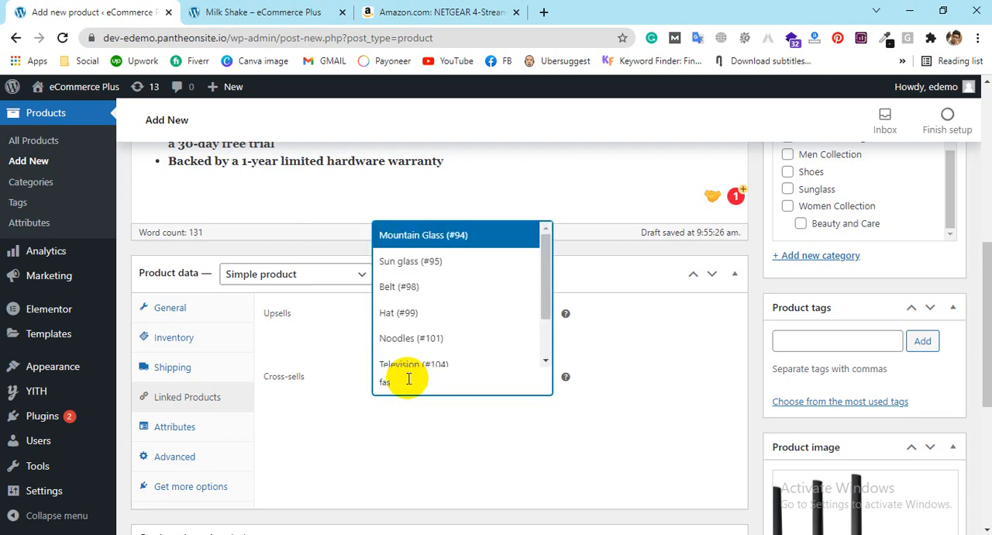
pyautogui.click(410, 264)
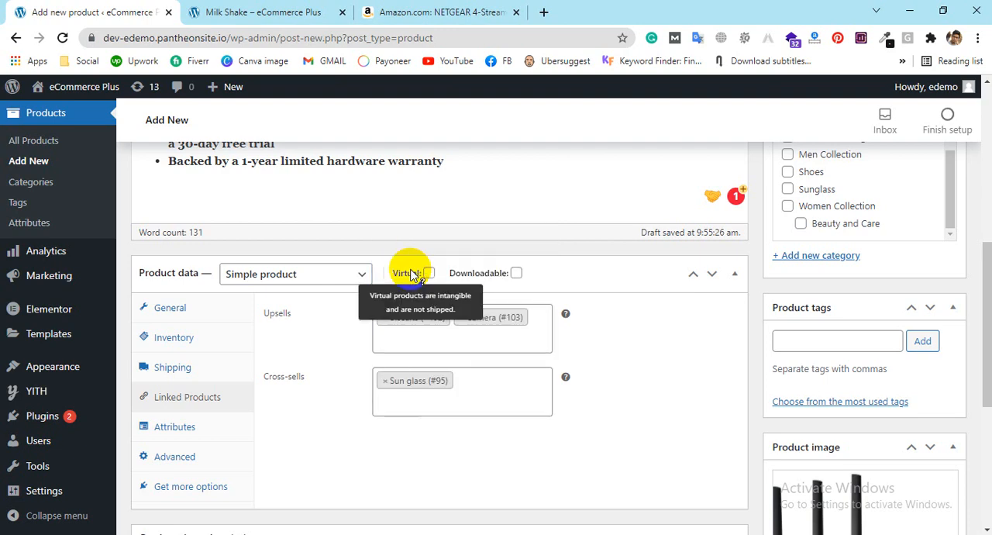
# Step: Add Belt (#98) and Hat (#99) to the cross-sells, searching for "belt" and "fas"
pyautogui.write('belt')
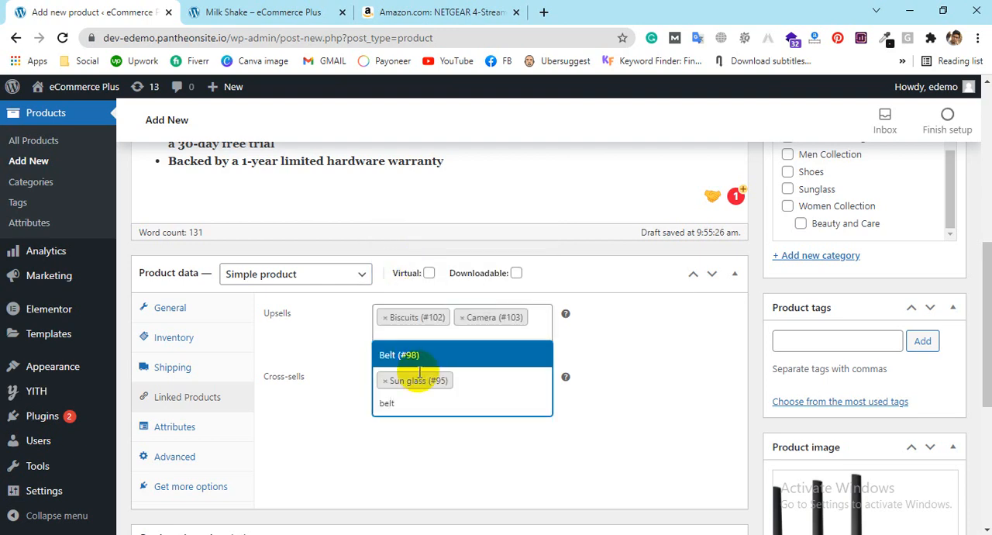
pyautogui.click(429, 362)
pyautogui.click(430, 369)
pyautogui.write('fas')
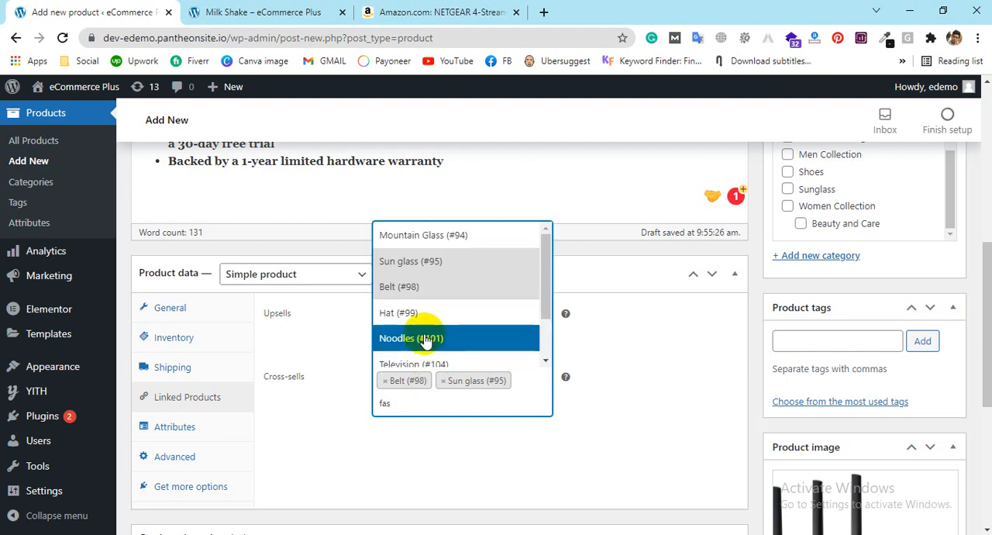
pyautogui.click(428, 314)
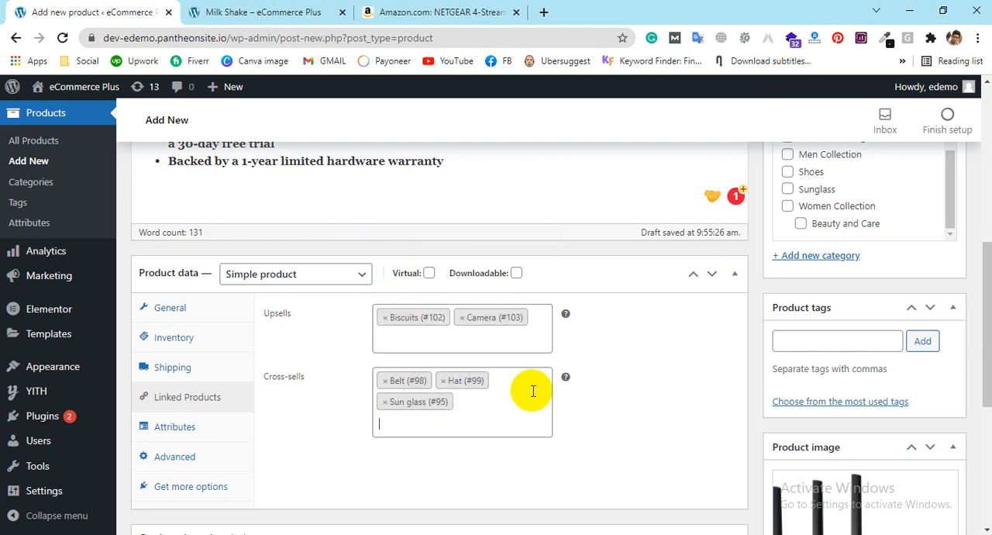
# Step: View the product's attributes settings and the available product types, keeping Simple product selected
pyautogui.scroll(-2, 585, 358)
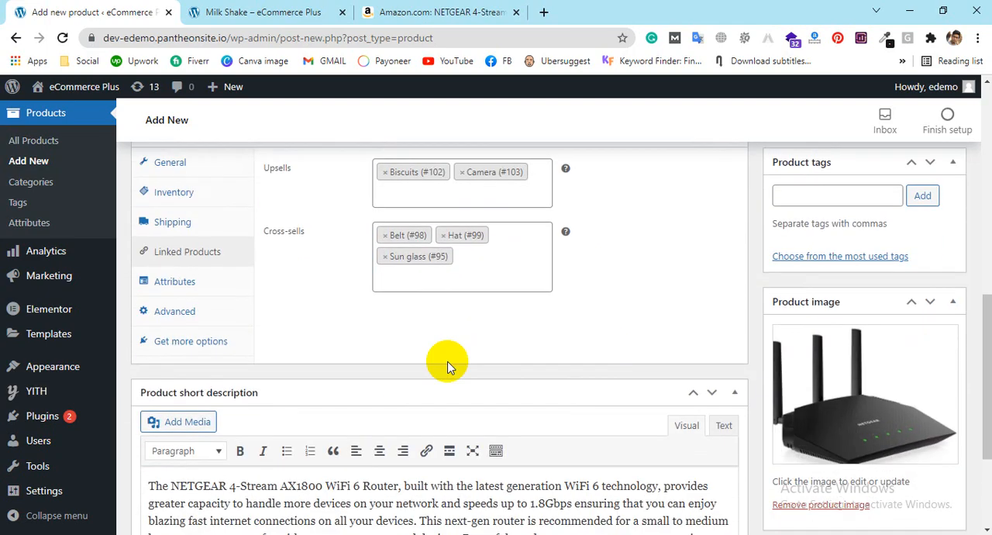
pyautogui.click(144, 282)
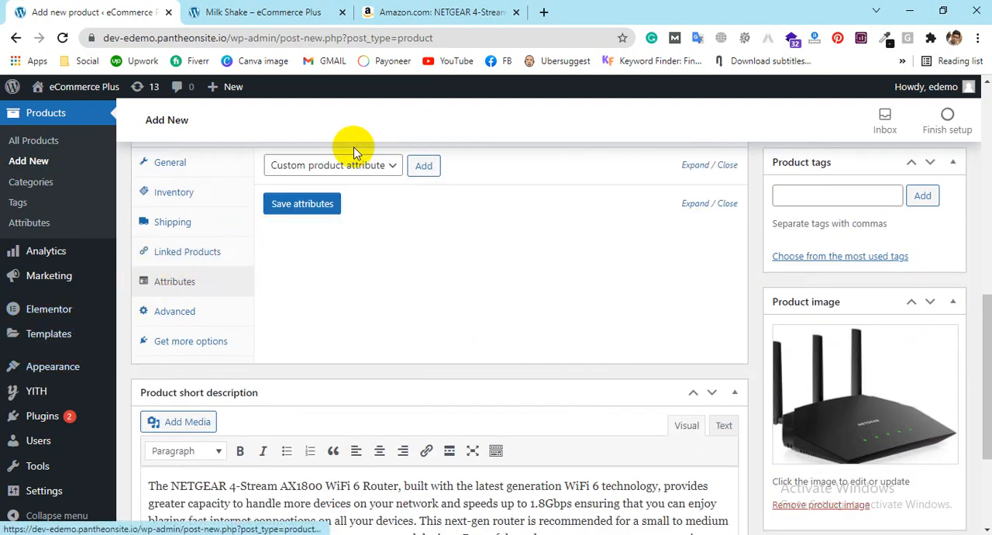
pyautogui.scroll(3, 349, 217)
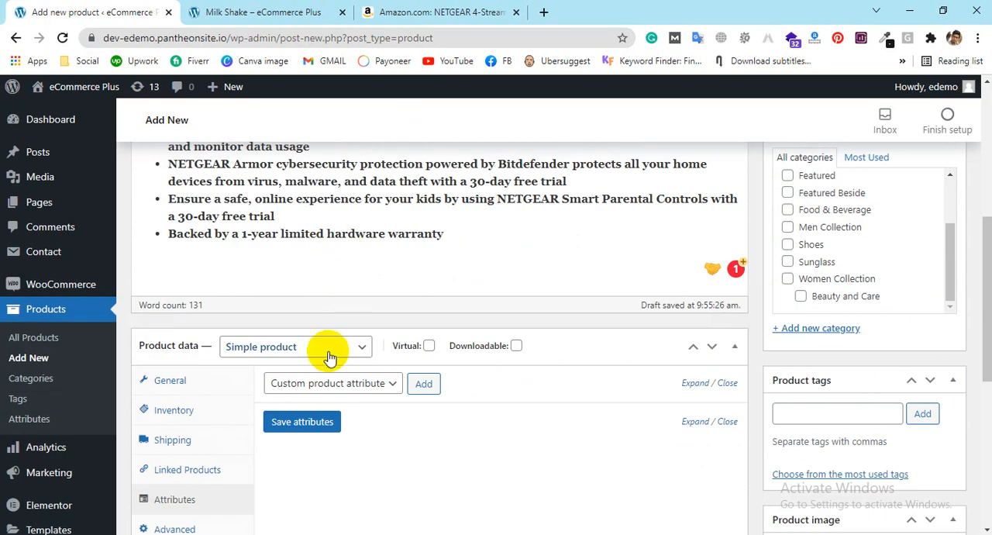
pyautogui.click(329, 353)
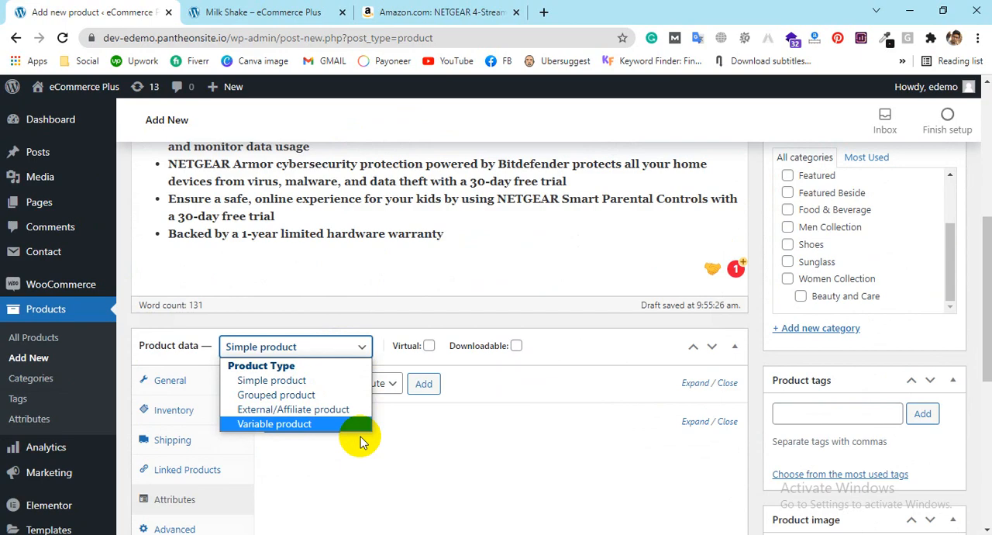
pyautogui.click(461, 440)
# Step: Open the product's advanced settings and look at the Purchase note, Menu order and Enable reviews options
pyautogui.scroll(-1, 461, 428)
pyautogui.click(173, 456)
pyautogui.scroll(-2, 394, 361)
pyautogui.click(419, 183)
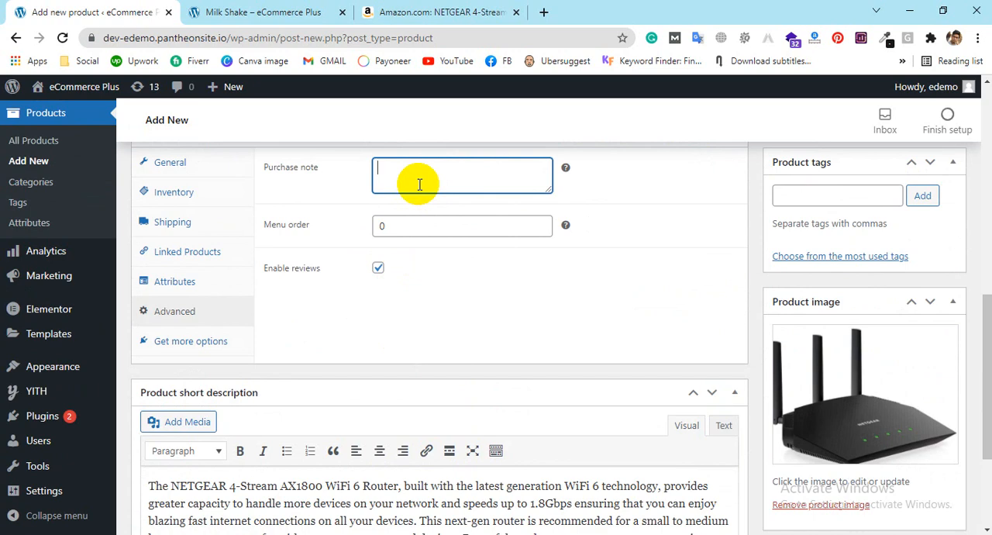
pyautogui.click(380, 224)
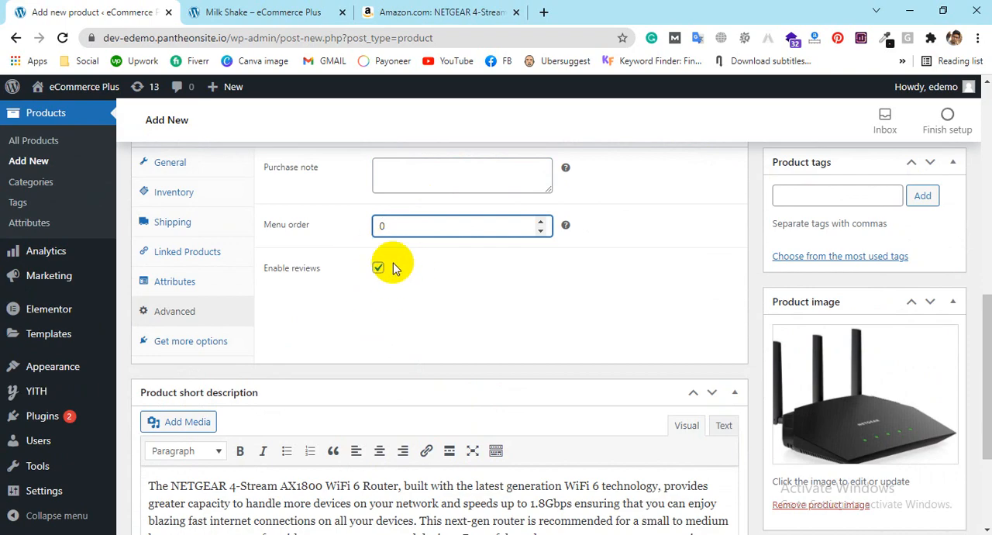
# Step: Look through the recommended extensions offered in the product data
pyautogui.click(149, 340)
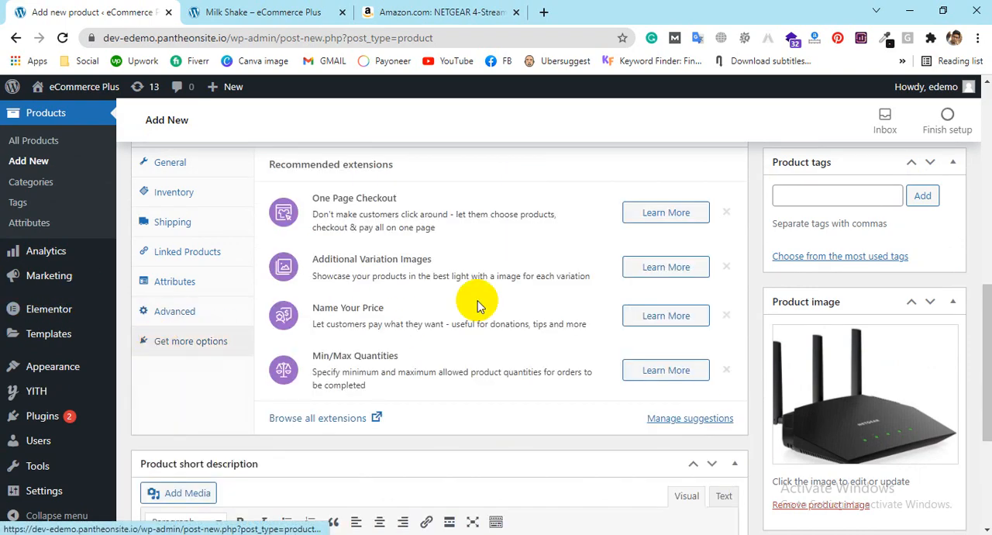
pyautogui.scroll(1, 479, 306)
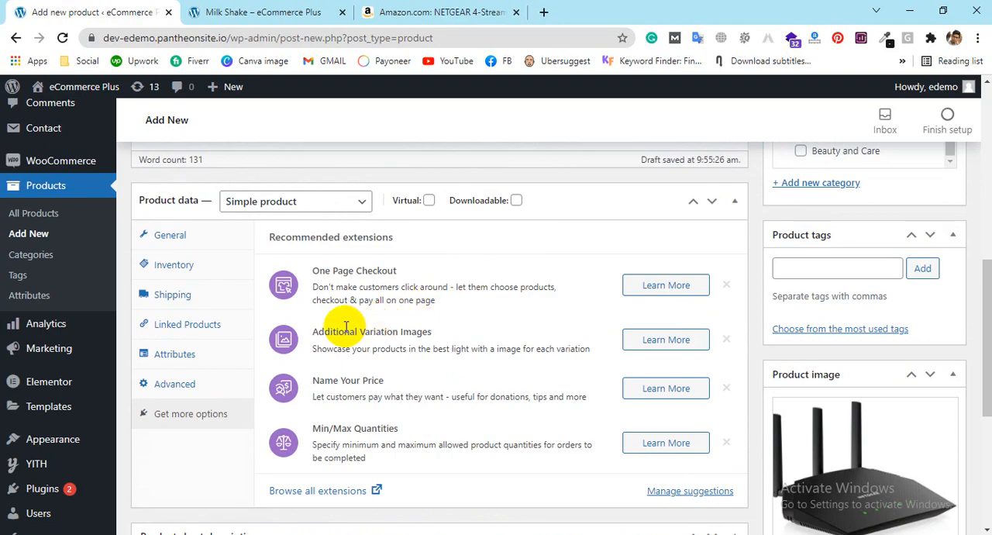
pyautogui.scroll(-1, 438, 363)
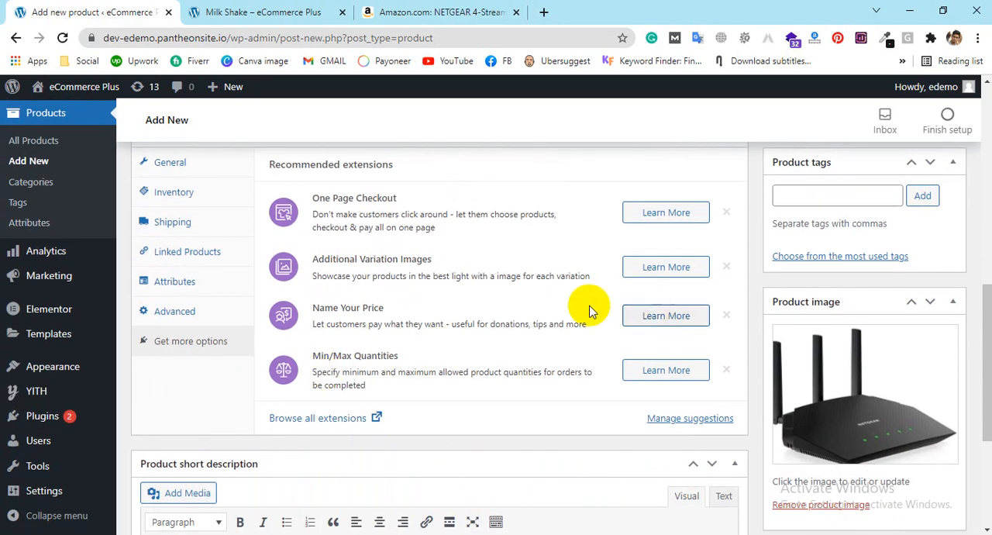
# Step: Publish the NETGEAR router product and open its store page
pyautogui.scroll(-3, 520, 289)
pyautogui.scroll(7, 274, 348)
pyautogui.scroll(3, 413, 334)
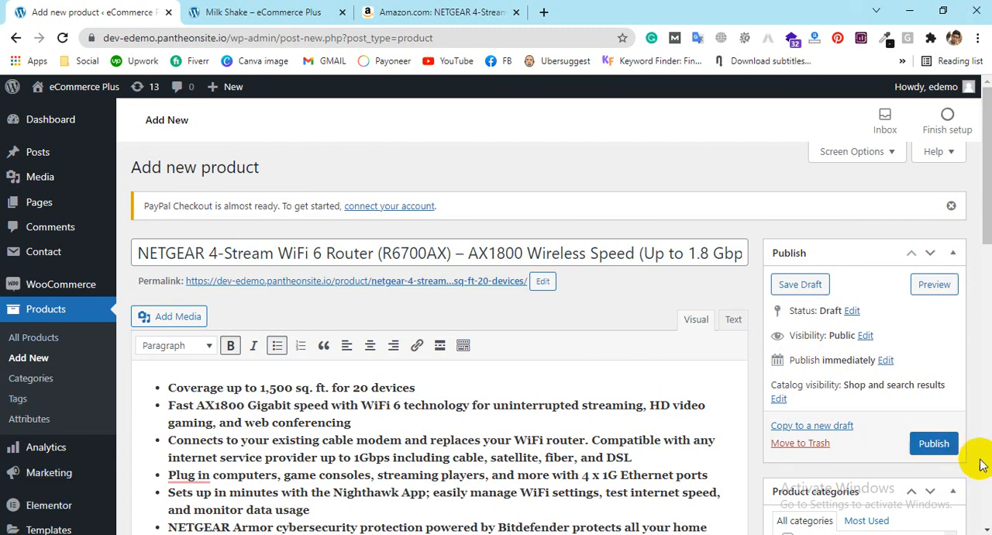
pyautogui.click(937, 442)
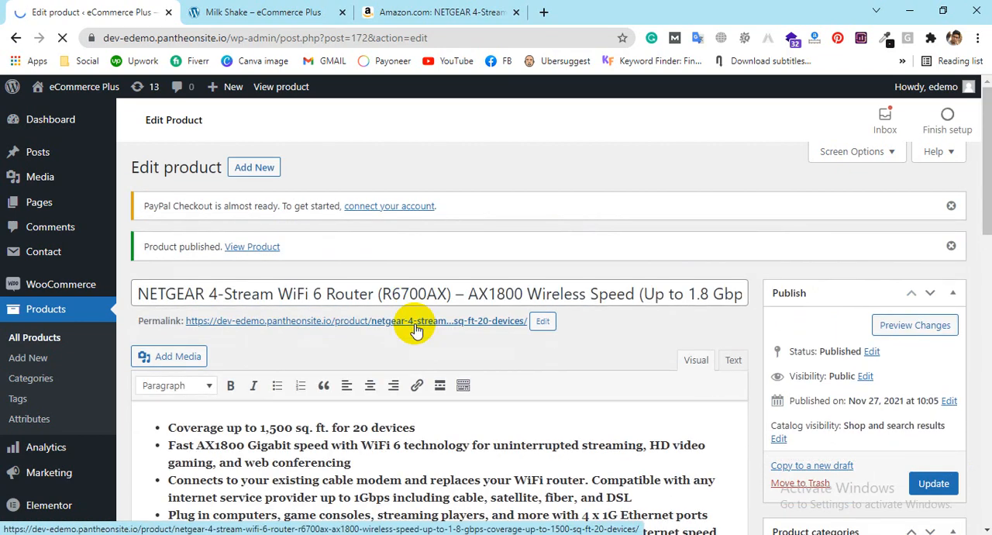
pyautogui.click(259, 248)
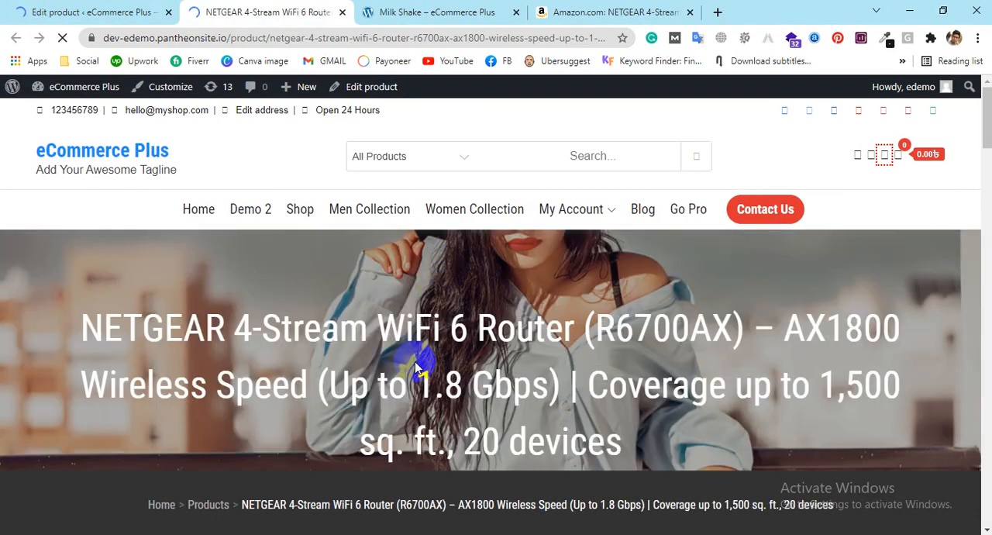
# Step: Examine the published router's page and view its gallery images, including the Nighthawk App and model comparison pictures
pyautogui.scroll(-1, 532, 361)
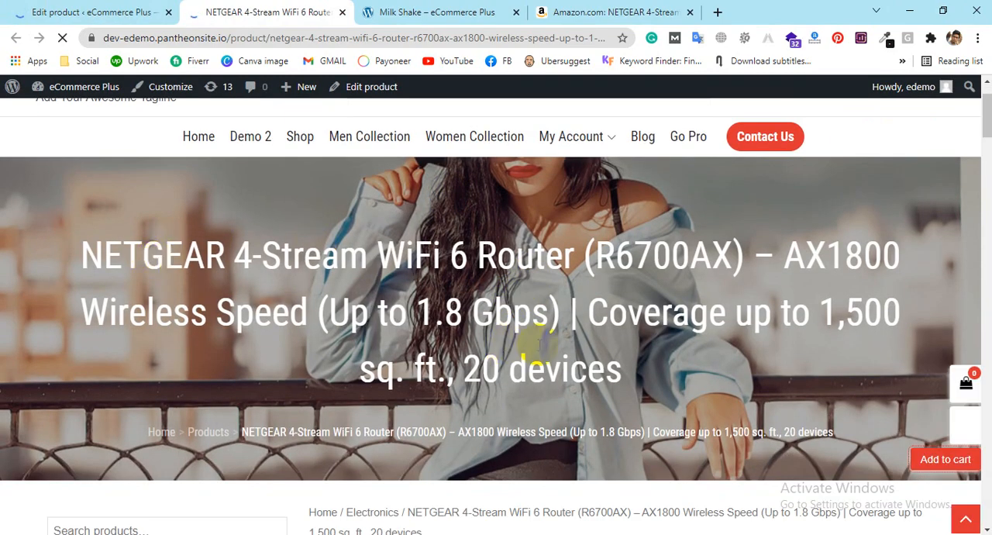
pyautogui.click(439, 398)
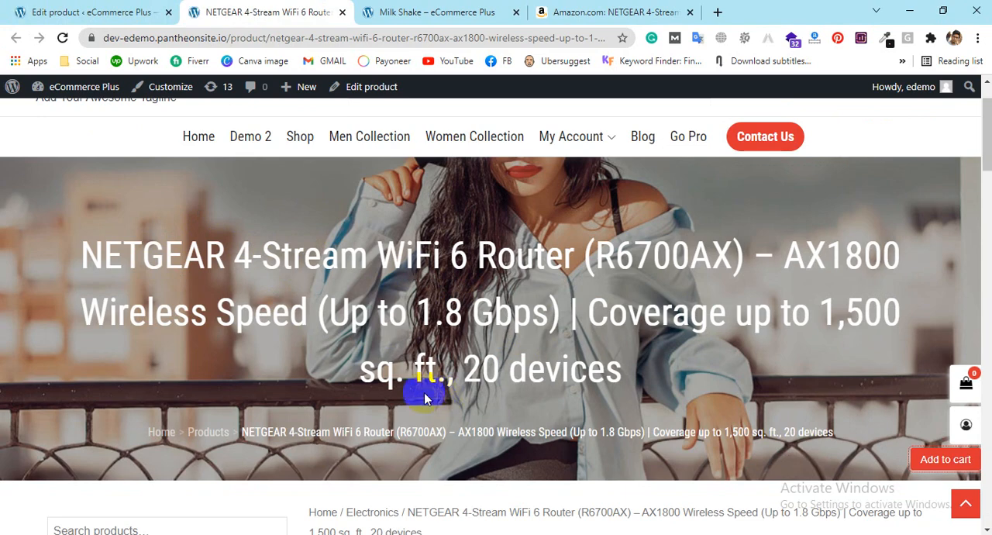
pyautogui.scroll(-4, 424, 393)
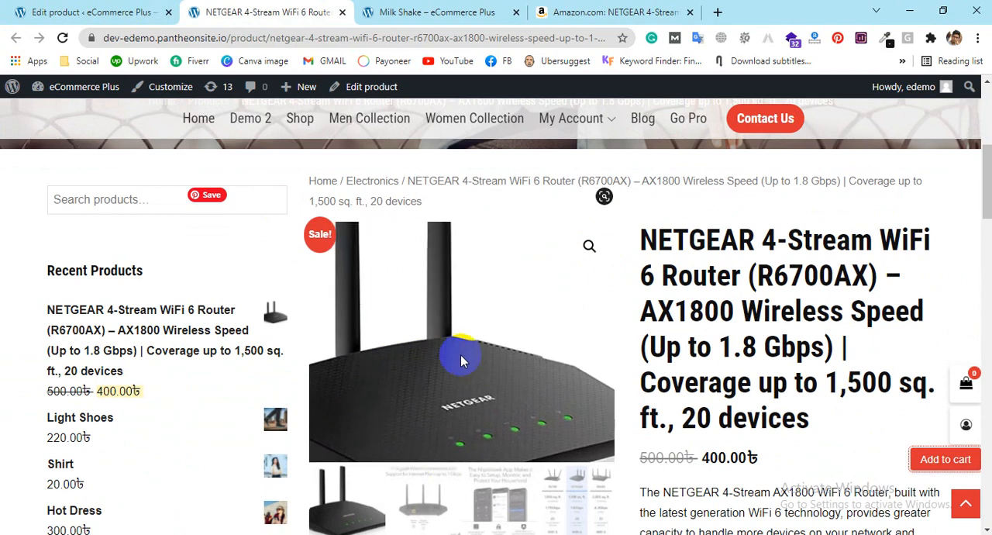
pyautogui.scroll(-2, 853, 304)
pyautogui.click(434, 377)
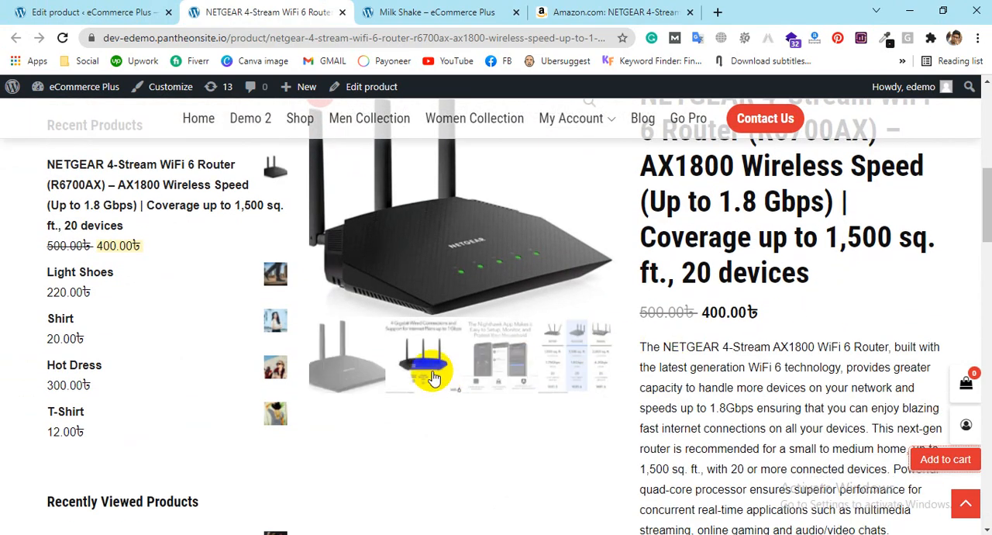
pyautogui.click(516, 410)
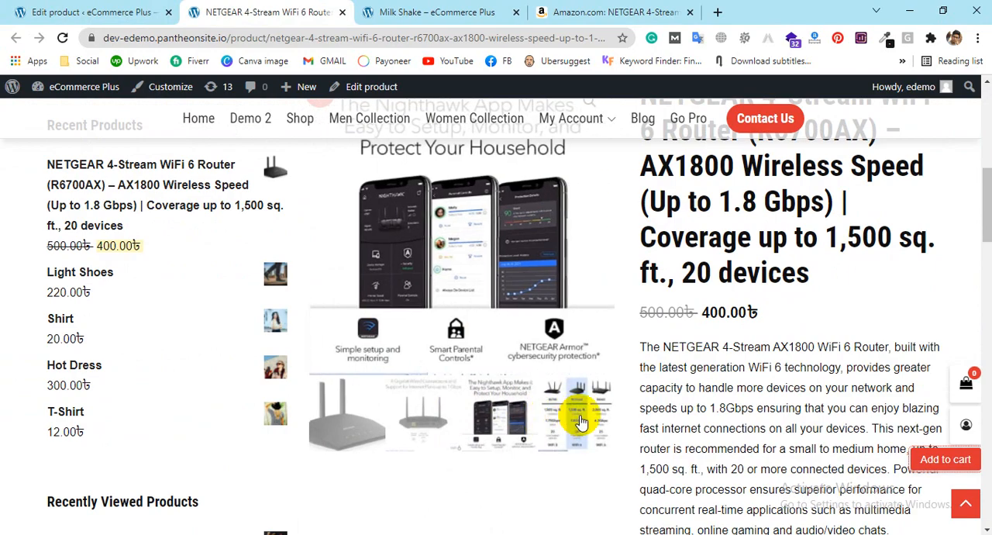
pyautogui.click(581, 421)
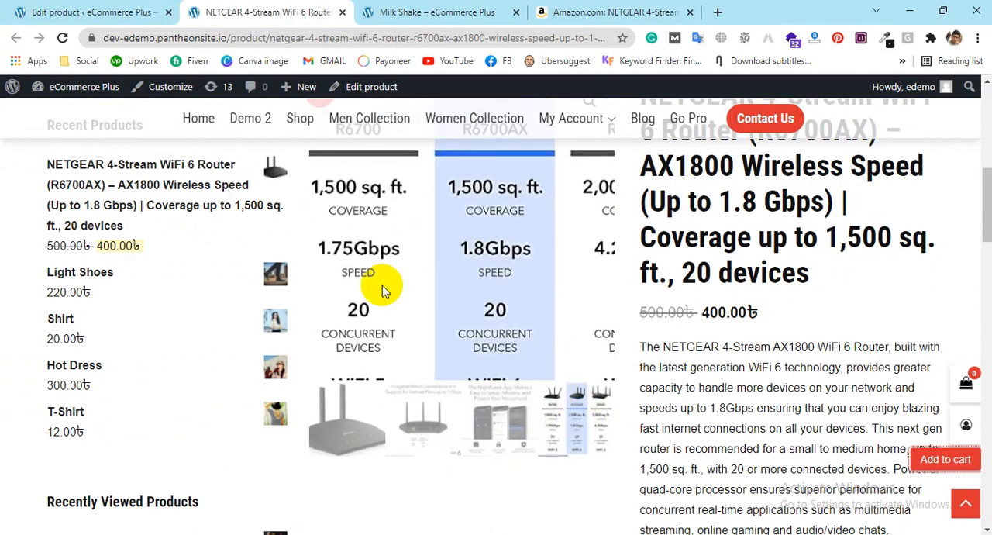
# Step: Read the router's short description beside the gallery and compare it with the full text in the Description section
pyautogui.scroll(-3, 671, 226)
pyautogui.scroll(1, 673, 231)
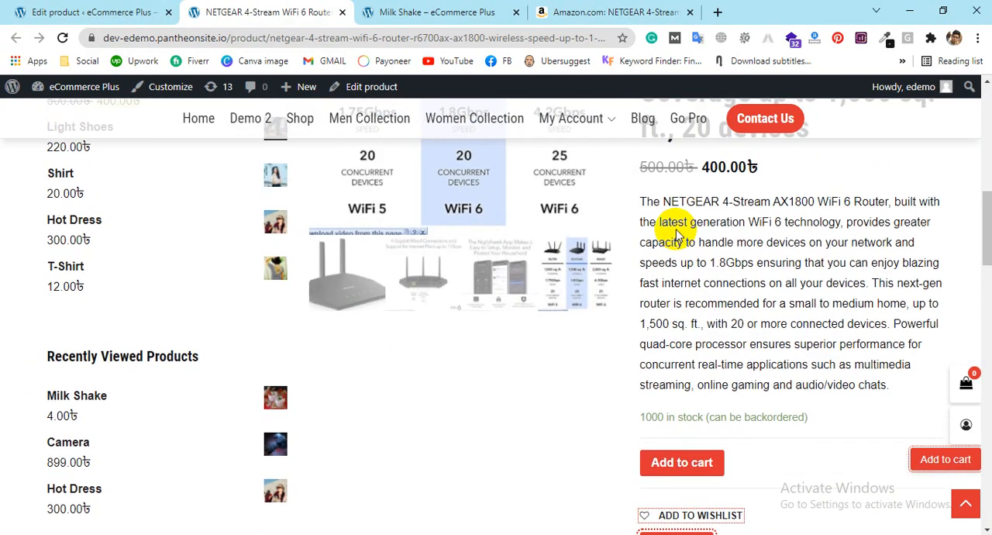
pyautogui.moveTo(644, 202); pyautogui.dragTo(893, 386)
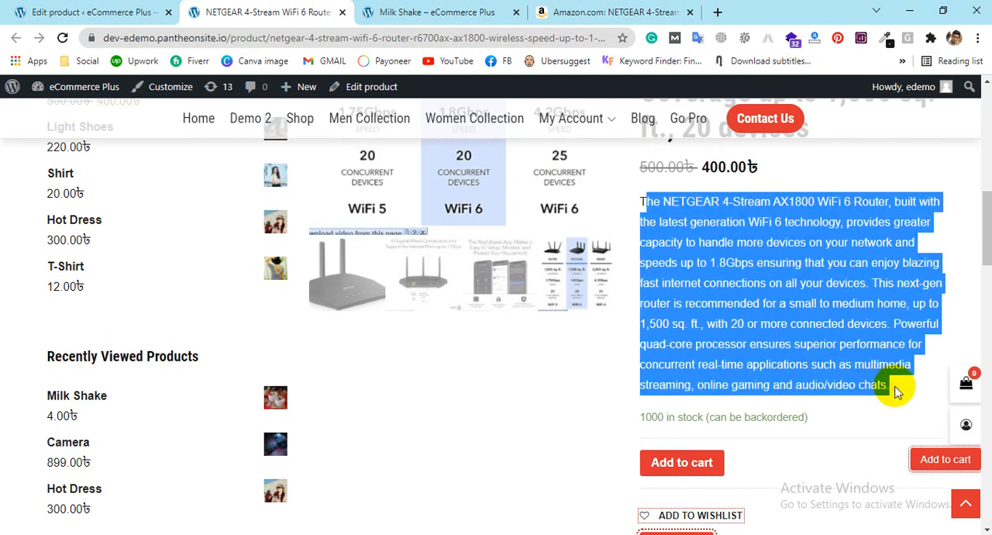
pyautogui.scroll(-4, 824, 307)
pyautogui.scroll(-4, 387, 321)
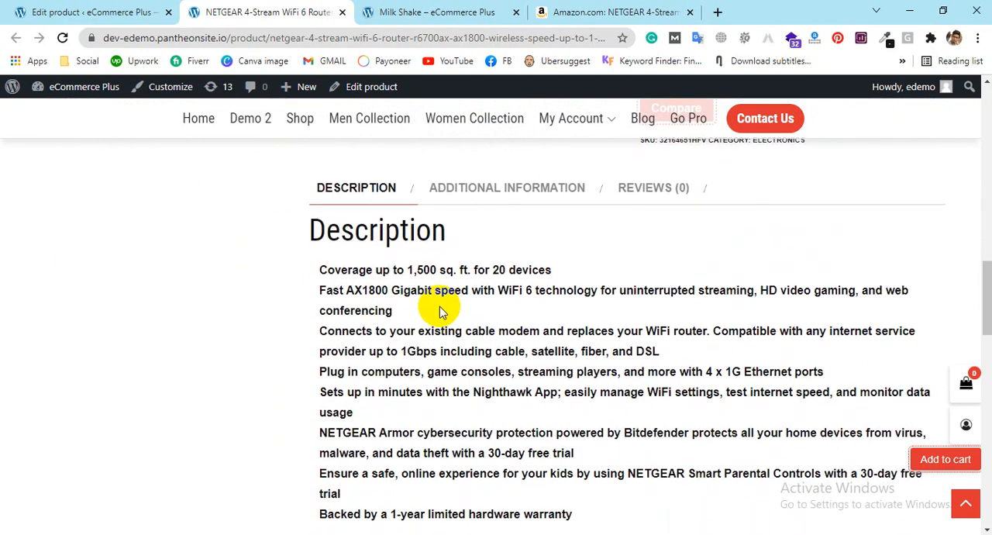
pyautogui.scroll(2, 547, 358)
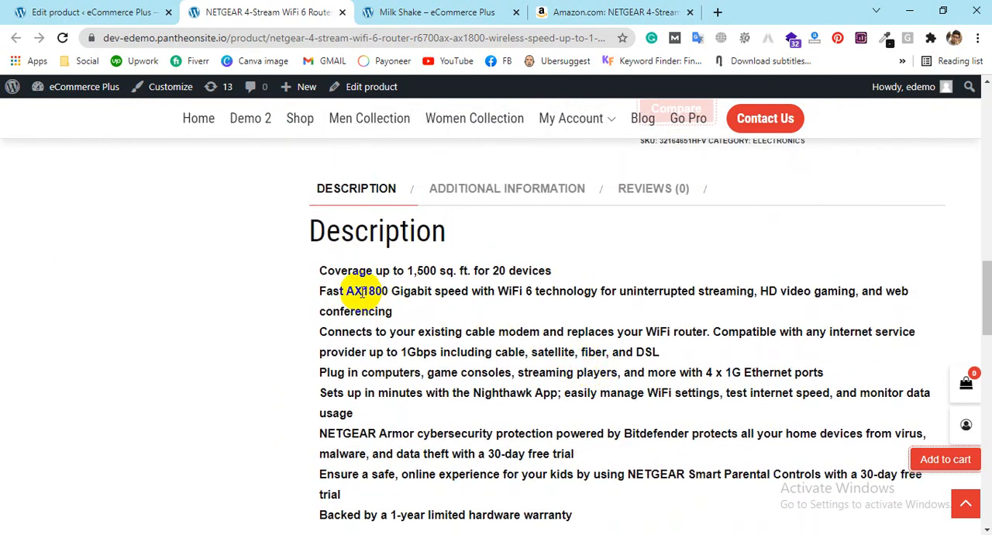
pyautogui.moveTo(323, 267); pyautogui.dragTo(538, 450)
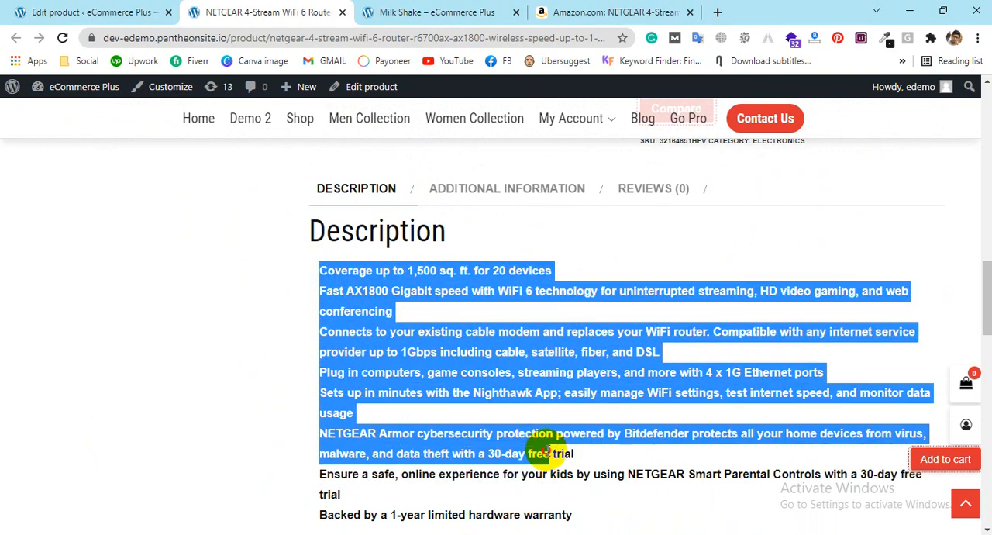
pyautogui.scroll(6, 658, 372)
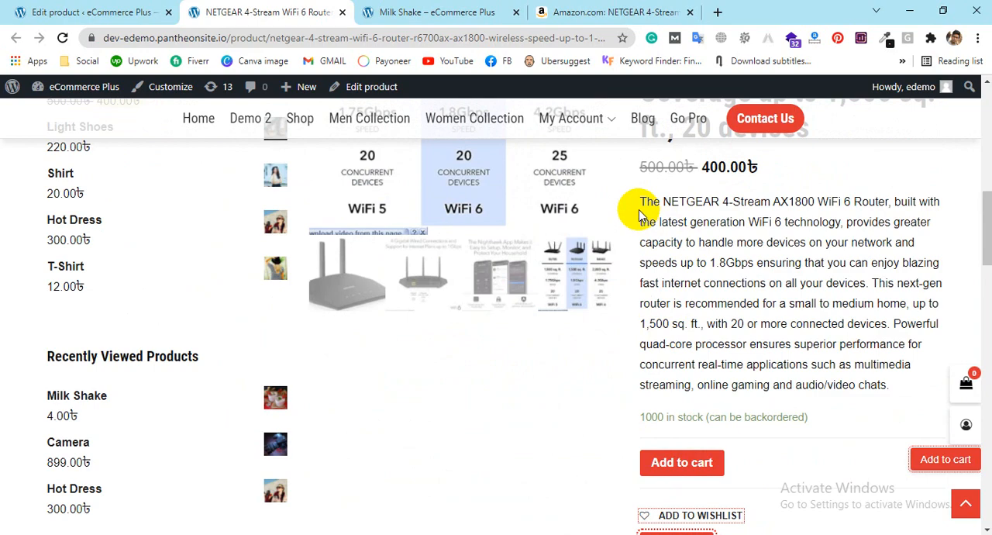
# Step: Show the router's additional information, highlight its weight, and look through the suggested and related products
pyautogui.scroll(-6, 638, 209)
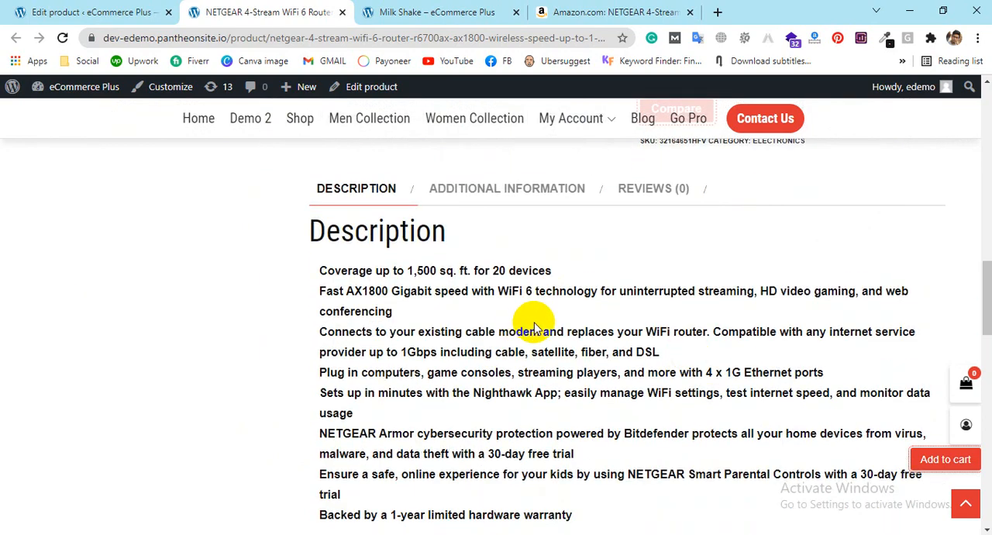
pyautogui.click(493, 188)
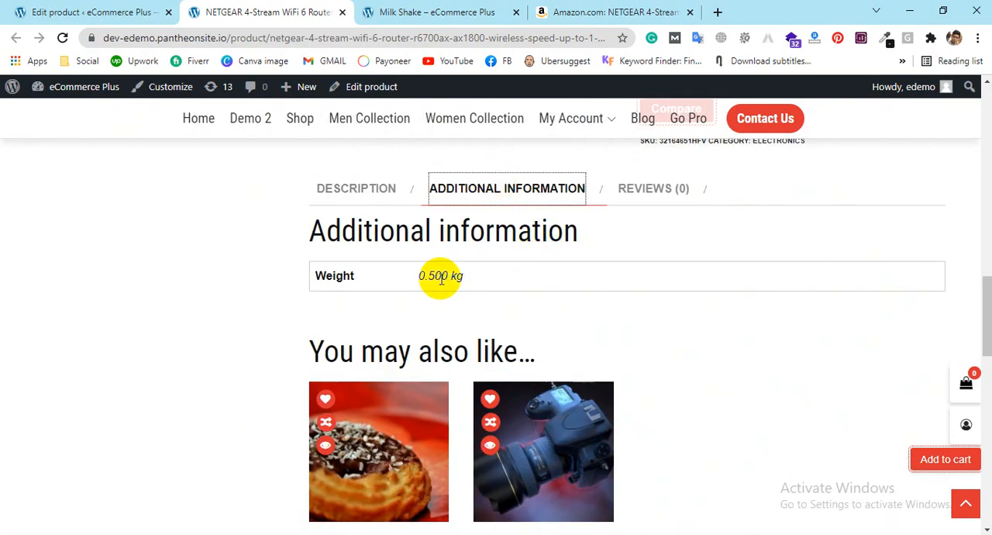
pyautogui.moveTo(418, 275); pyautogui.dragTo(495, 269)
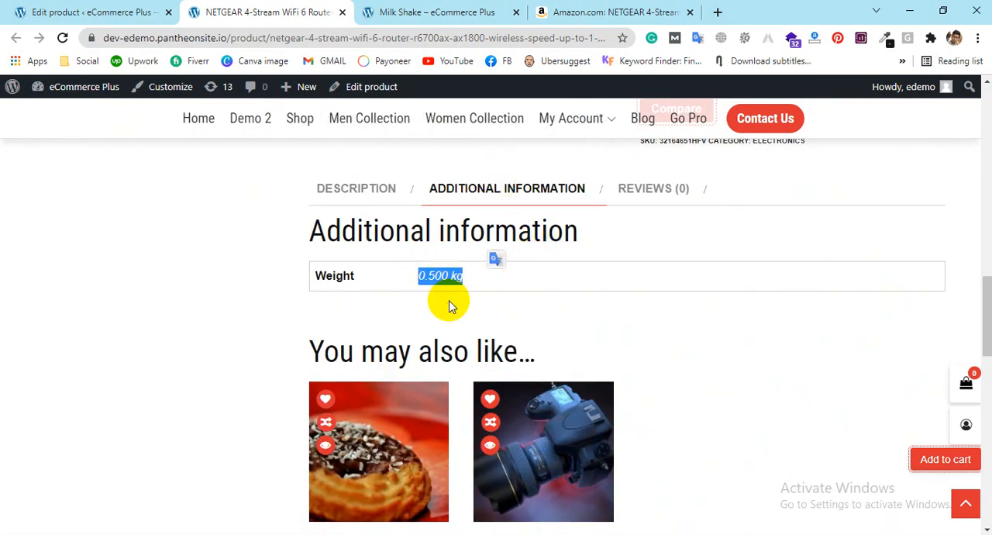
pyautogui.scroll(-2, 736, 288)
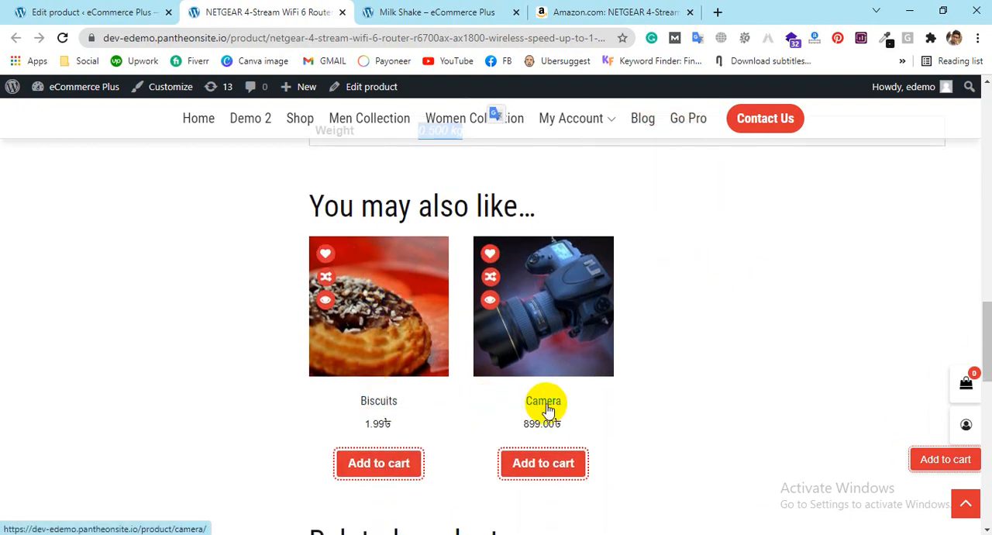
pyautogui.scroll(-4, 547, 411)
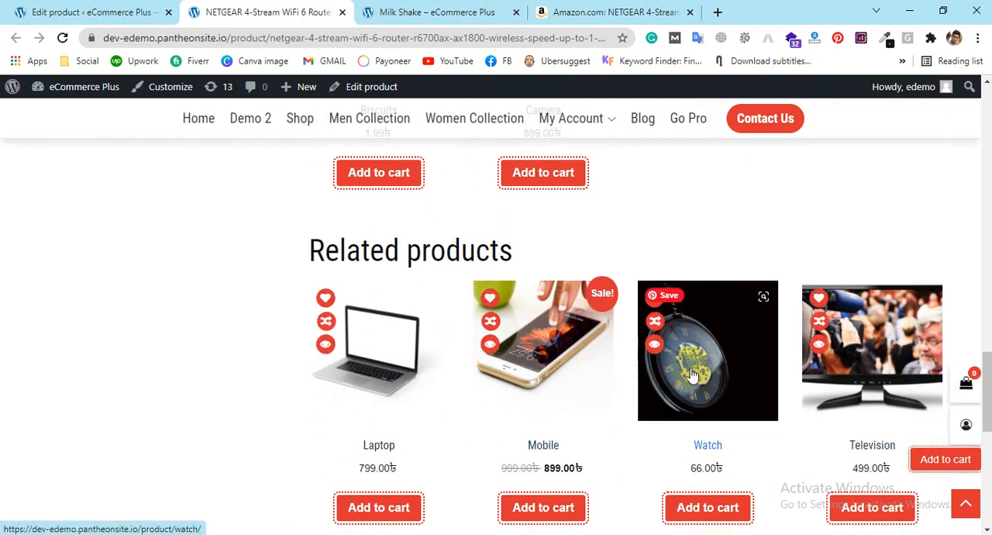
pyautogui.scroll(-2, 657, 394)
pyautogui.scroll(7, 581, 312)
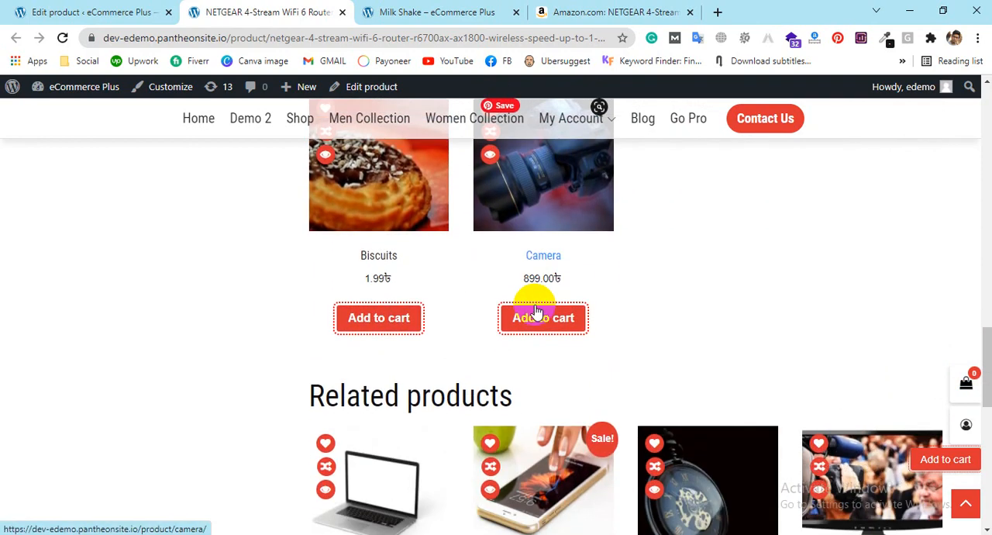
pyautogui.scroll(5, 535, 305)
pyautogui.scroll(-3, 535, 305)
# Step: Return to the router's Description and review the product page, including the Recent Products and Recently Viewed Products lists
pyautogui.click(387, 264)
pyautogui.scroll(10, 658, 281)
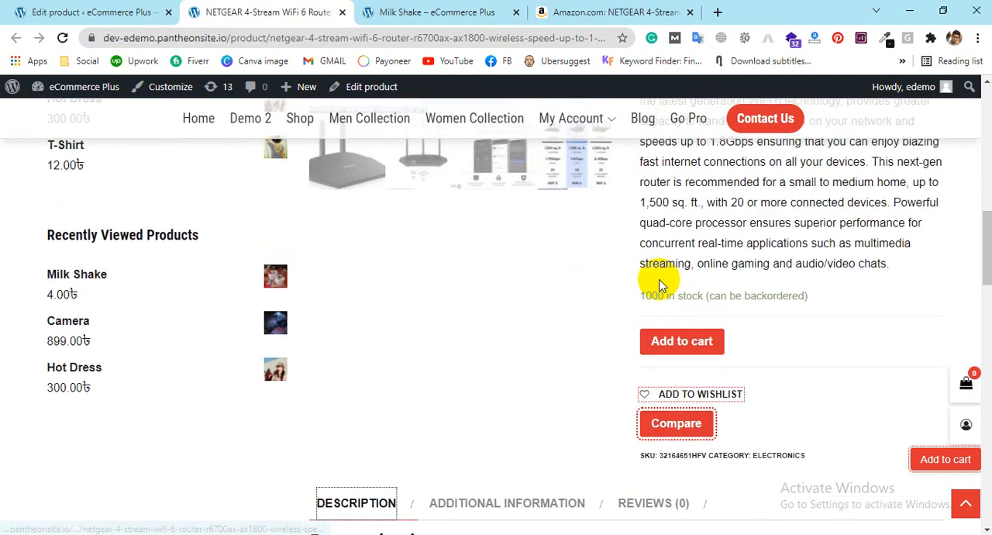
pyautogui.scroll(-2, 655, 281)
pyautogui.scroll(-2, 74, 260)
pyautogui.scroll(2, 512, 271)
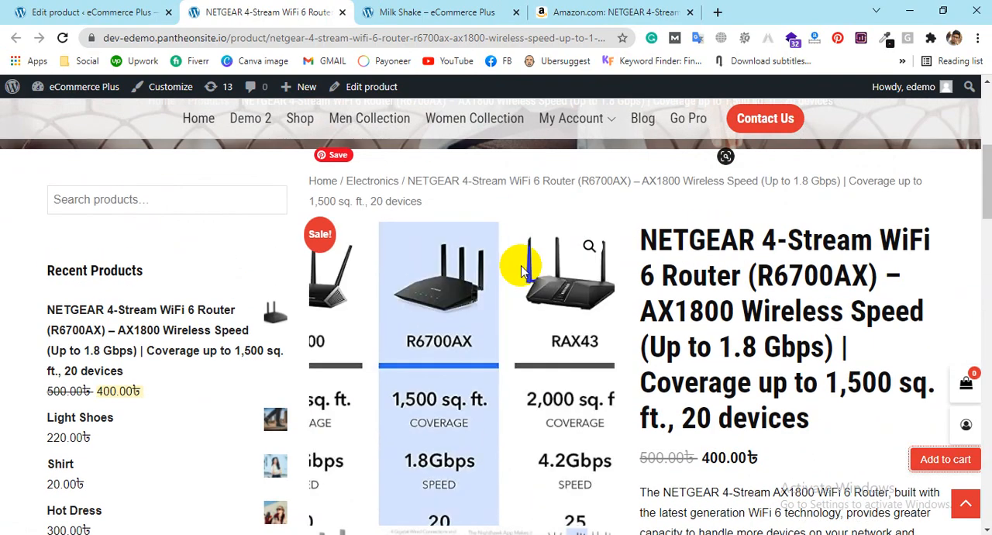
pyautogui.scroll(4, 290, 188)
pyautogui.scroll(-3, 311, 188)
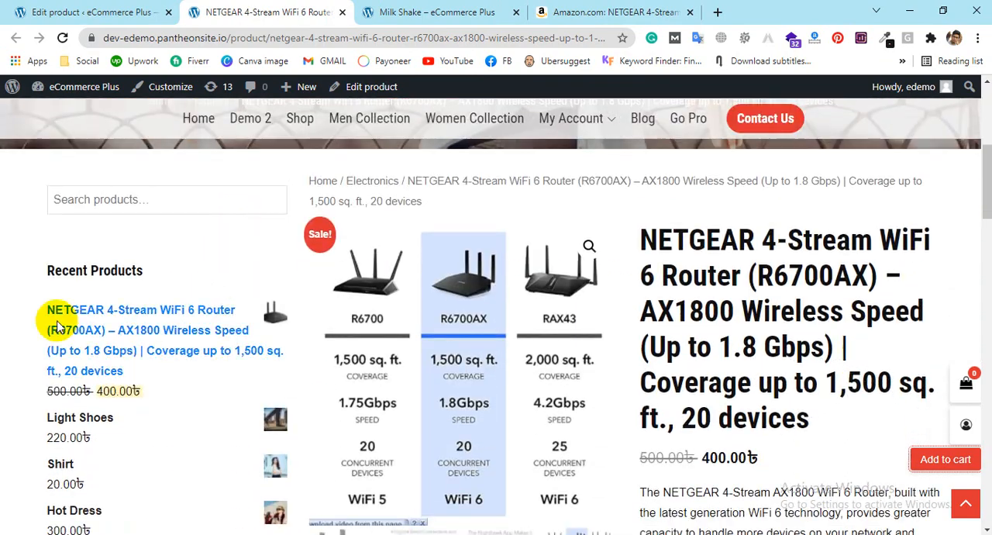
pyautogui.scroll(-1, 46, 316)
pyautogui.scroll(-2, 69, 318)
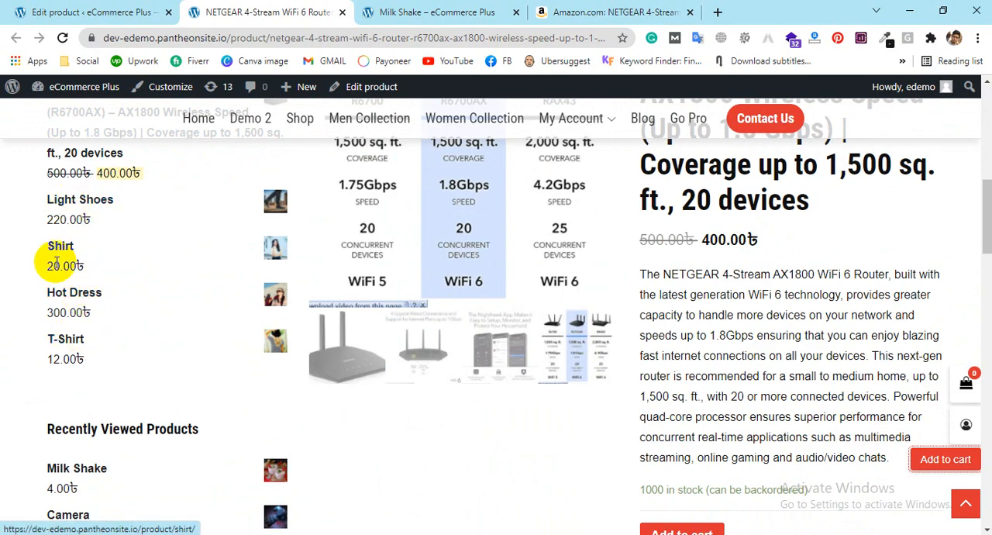
pyautogui.scroll(-4, 86, 217)
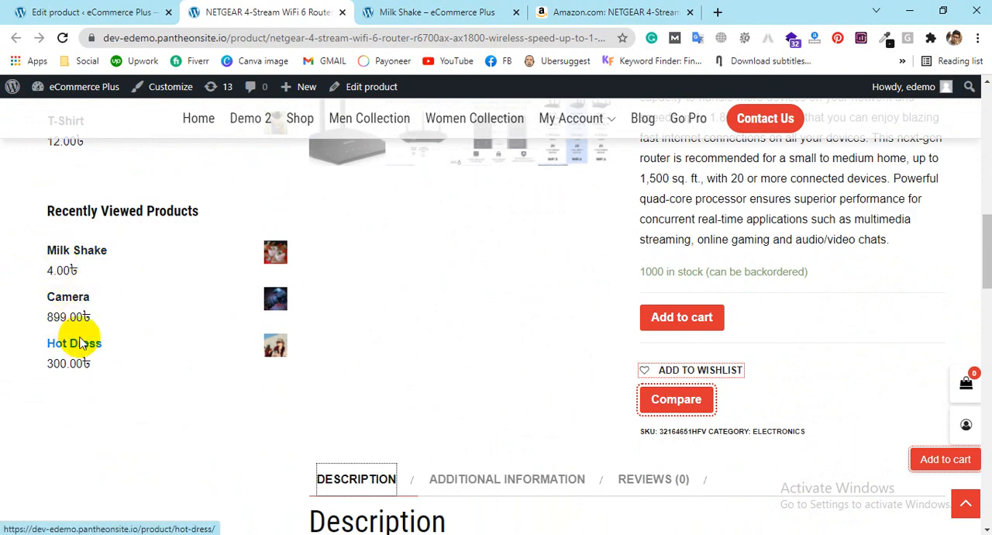
pyautogui.scroll(-12, 333, 235)
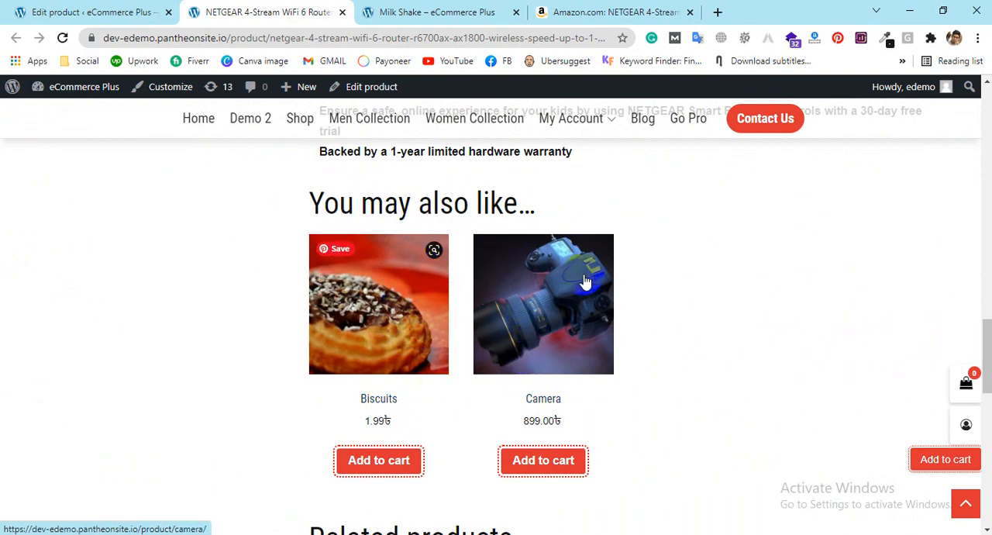
# Step: Check the router's upsells and cross-sells among its linked products in the product editor, and return to its store page
pyautogui.hotkey('ctrl', 'shift', 'Tab')
pyautogui.scroll(-8, 509, 277)
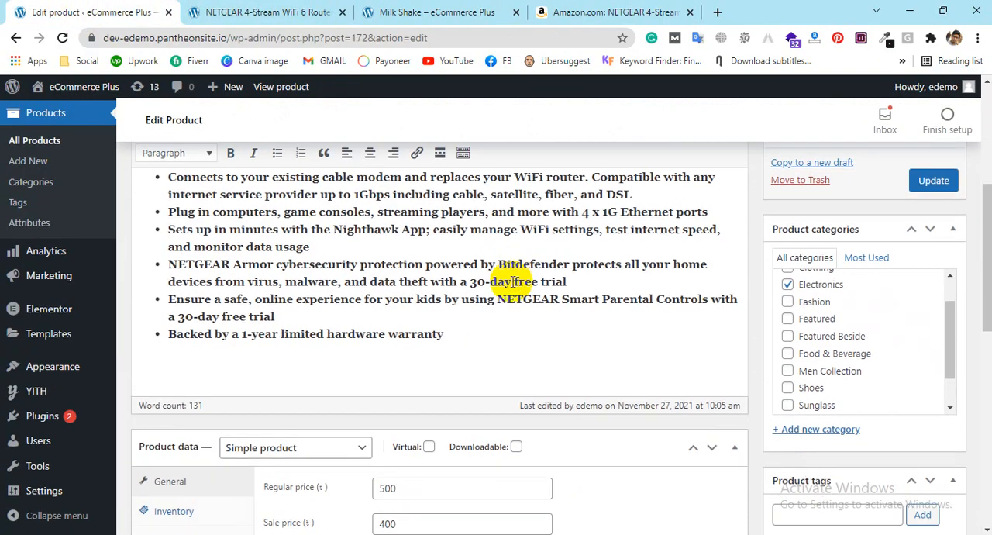
pyautogui.click(177, 437)
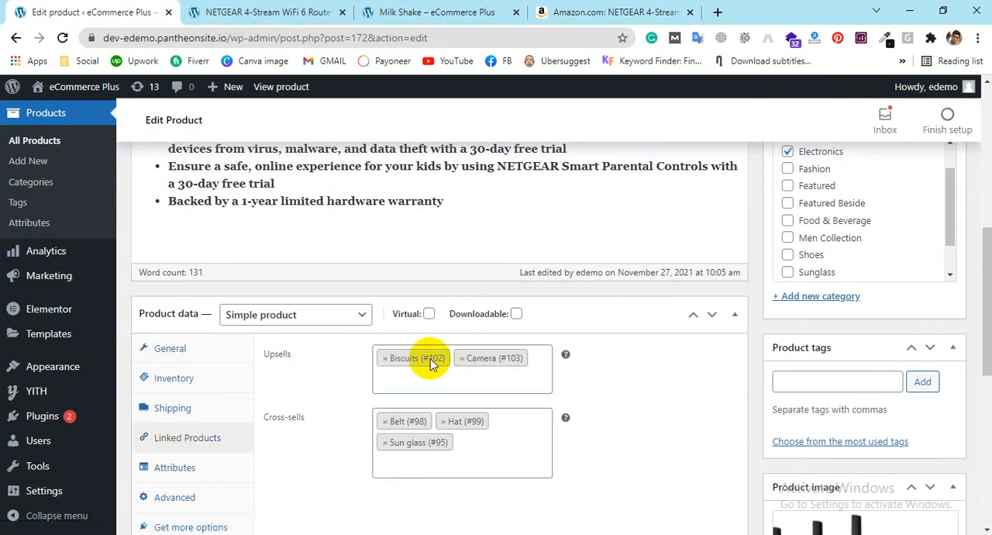
pyautogui.click(300, 10)
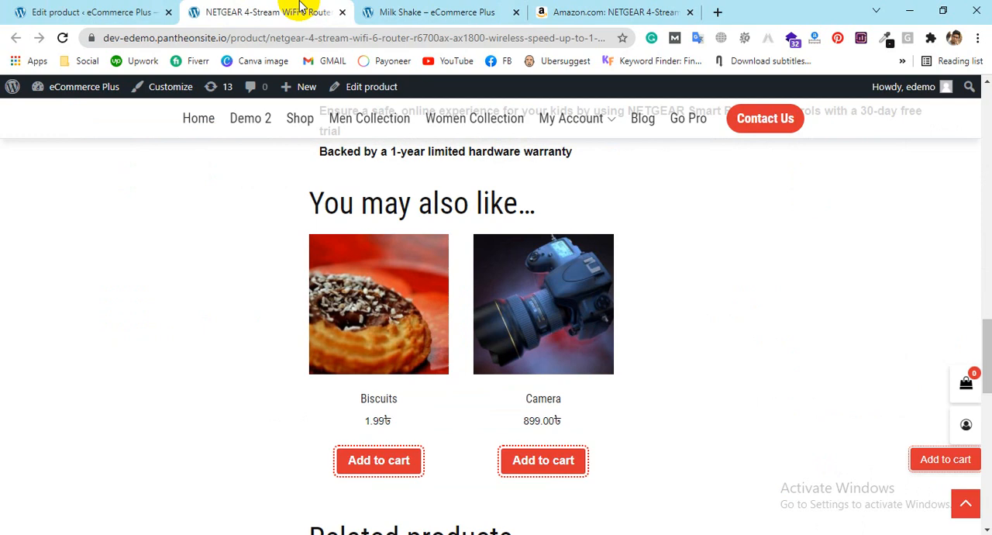
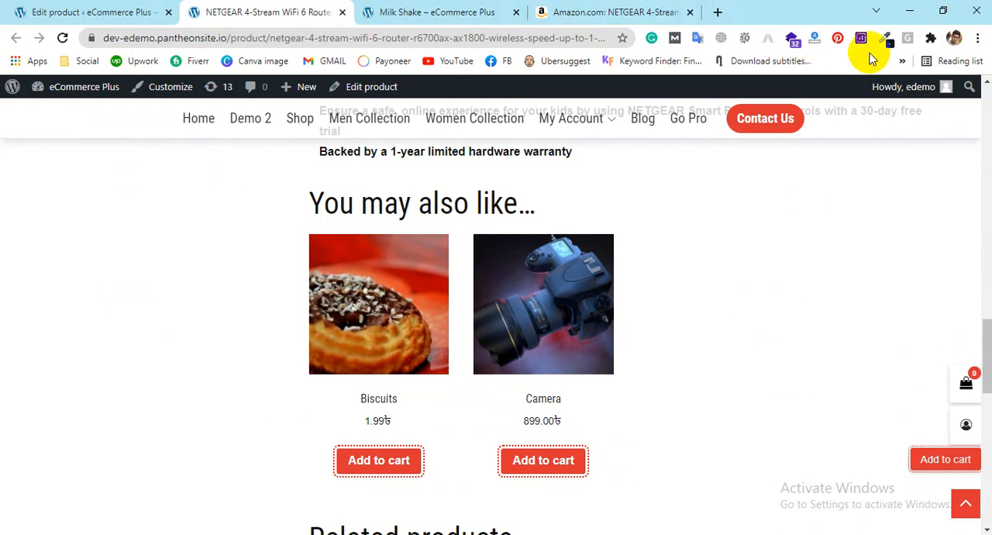
# Step: Review the router's stock status, purchase options, SKU and category on its store page, and highlight the sale price
pyautogui.scroll(10, 764, 170)
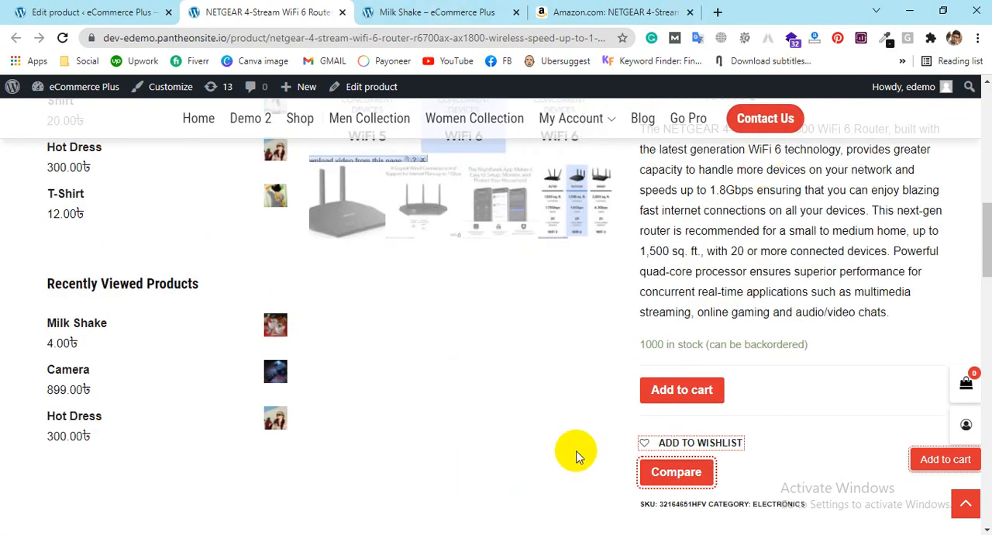
pyautogui.moveTo(643, 337); pyautogui.dragTo(808, 311)
pyautogui.click(635, 321)
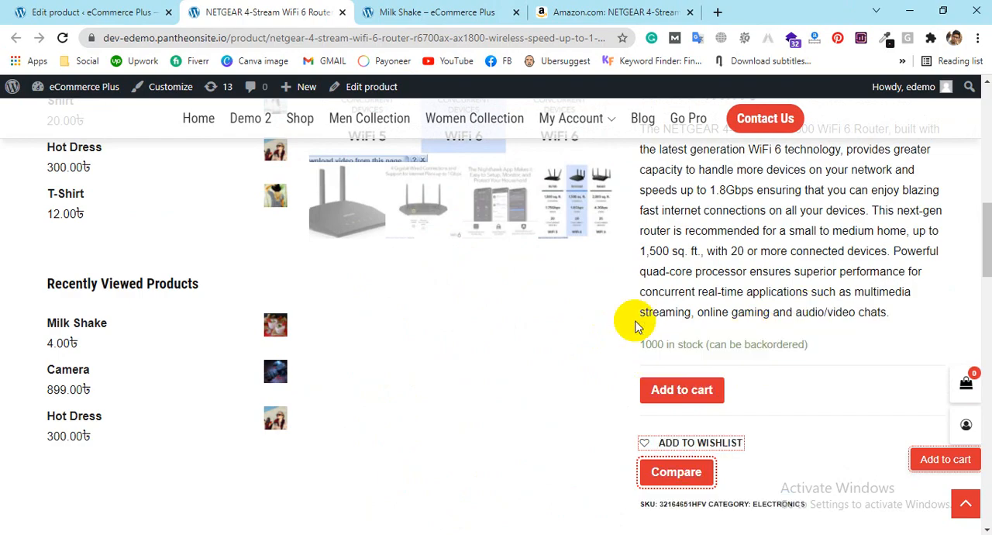
pyautogui.scroll(4, 713, 313)
pyautogui.scroll(-6, 713, 313)
pyautogui.moveTo(691, 359); pyautogui.dragTo(704, 444)
pyautogui.click(757, 365)
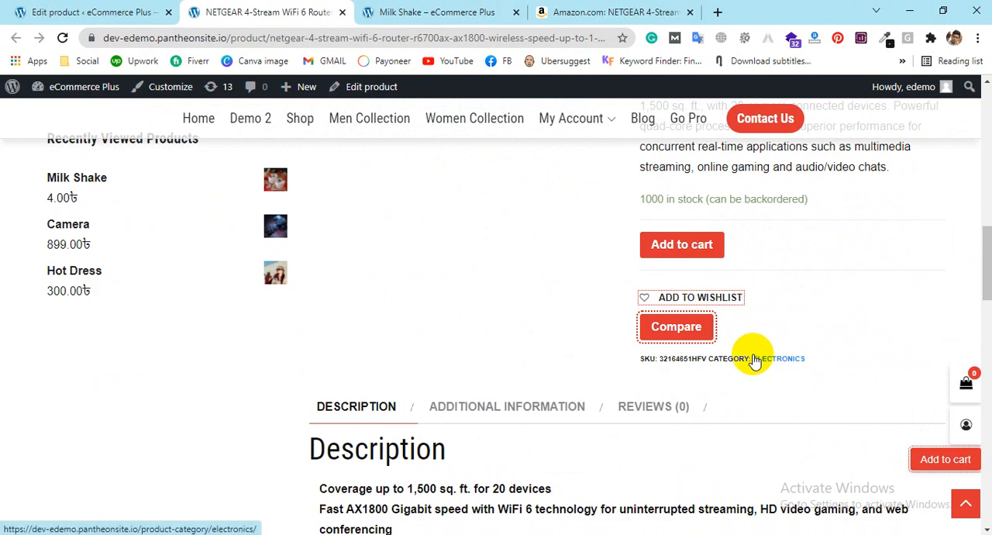
pyautogui.scroll(5, 764, 330)
pyautogui.moveTo(702, 315); pyautogui.dragTo(781, 315)
pyautogui.click(712, 314)
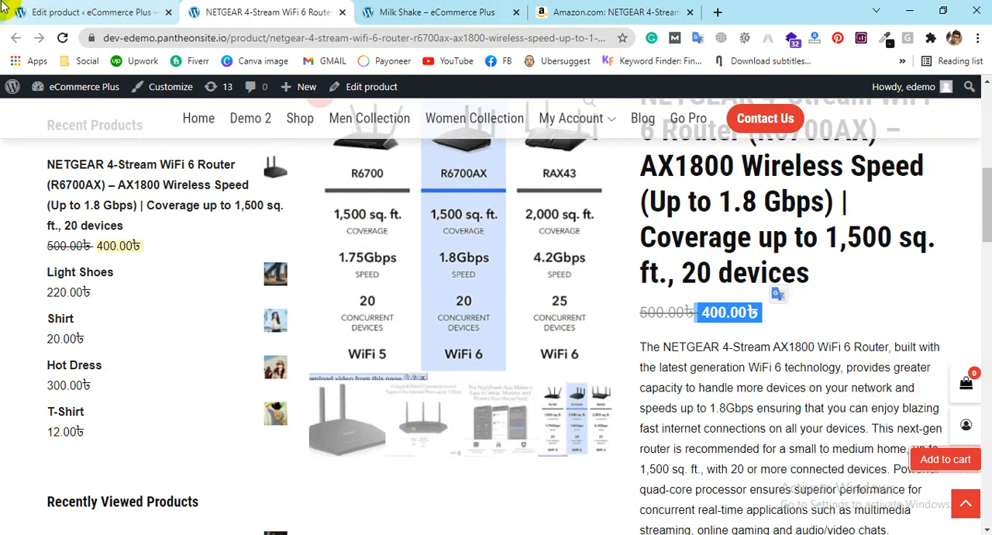
# Step: Preview the Grouped product type in the router's product editor and return to the Simple product's general data
pyautogui.click(78, 12)
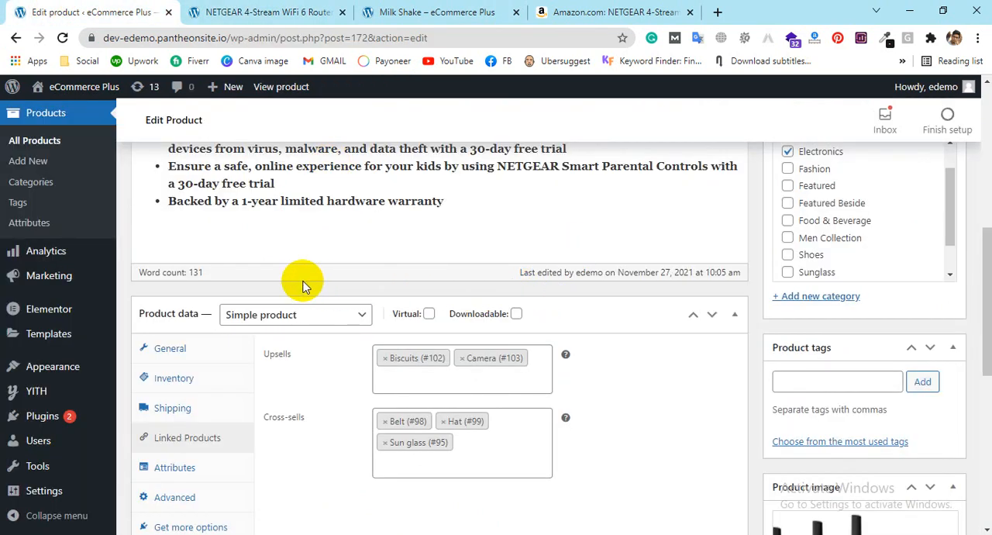
pyautogui.click(309, 315)
pyautogui.click(288, 367)
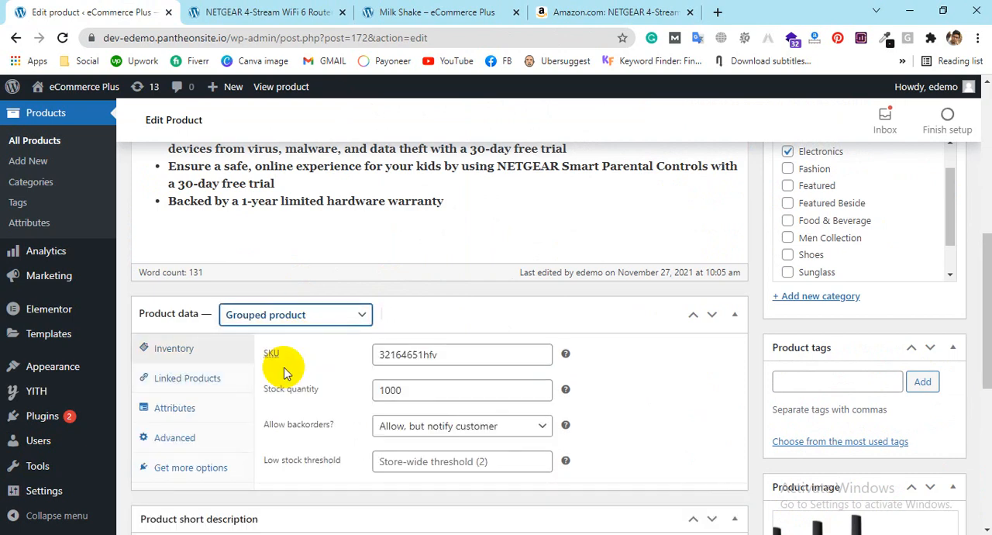
pyautogui.click(267, 314)
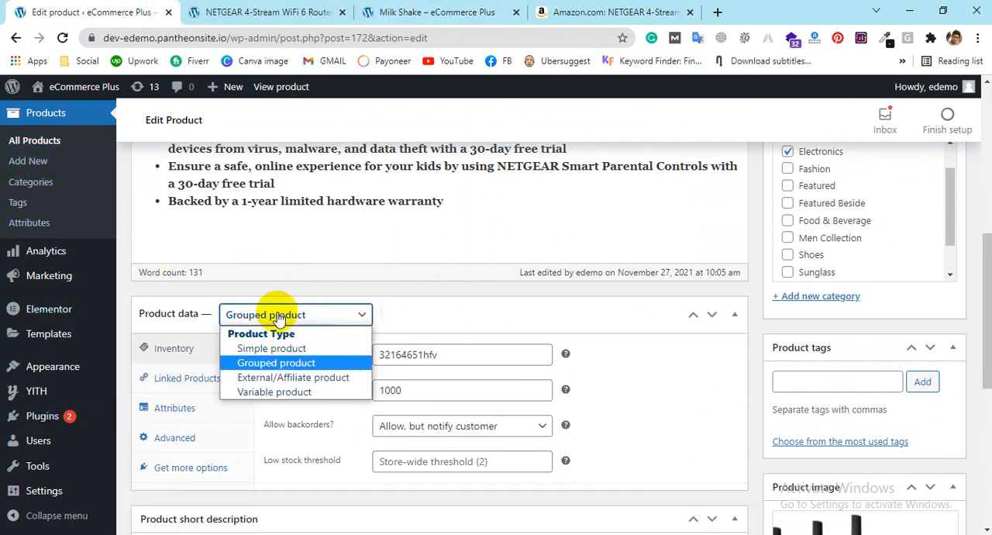
pyautogui.click(266, 351)
pyautogui.scroll(-1, 295, 353)
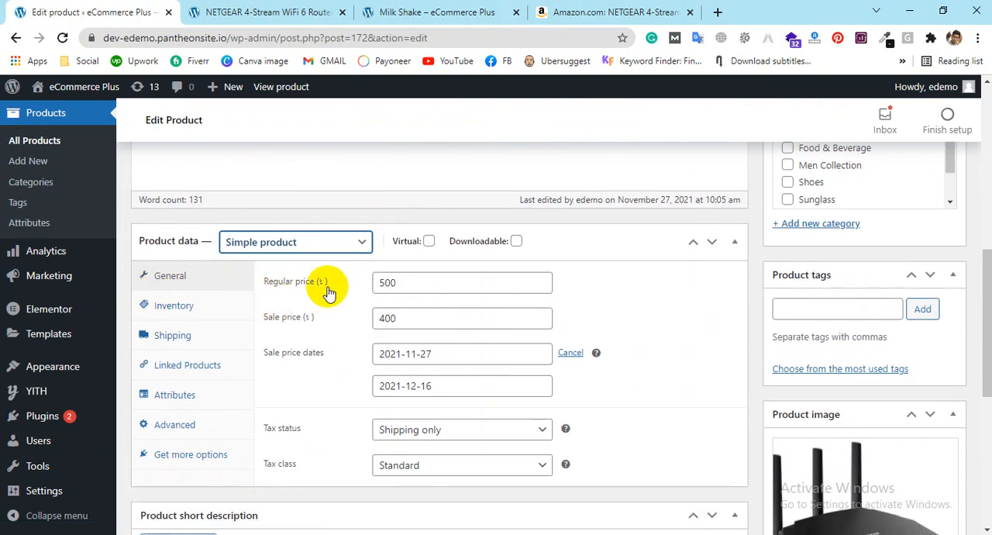
pyautogui.click(208, 304)
pyautogui.click(213, 279)
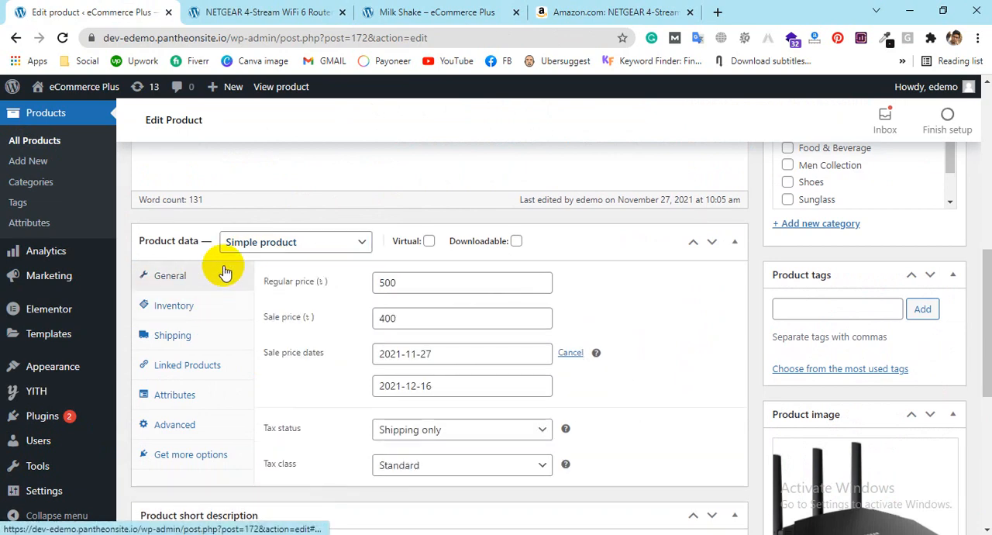
# Step: Change the router's product type to Grouped product and set its backorders to Do not allow
pyautogui.click(234, 241)
pyautogui.click(240, 290)
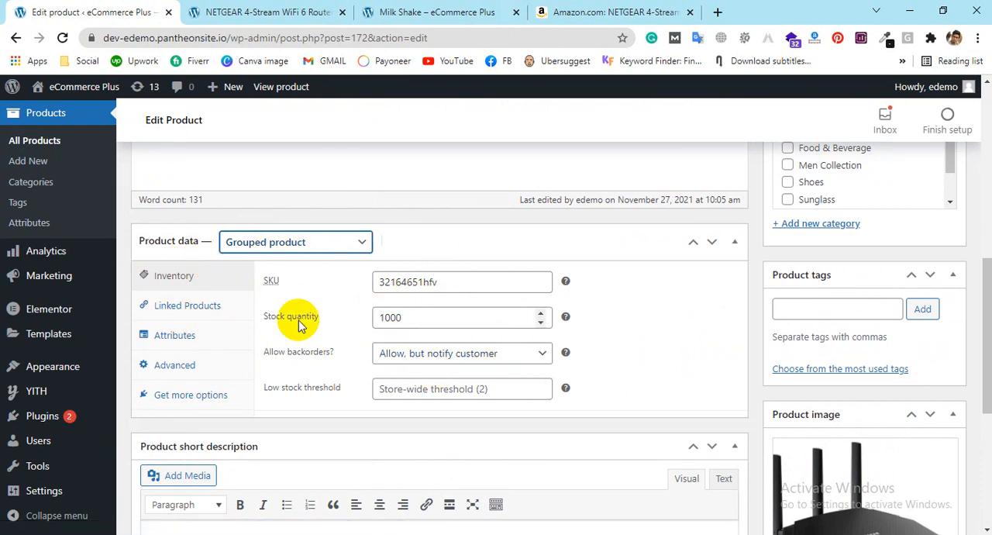
pyautogui.click(444, 353)
pyautogui.click(420, 374)
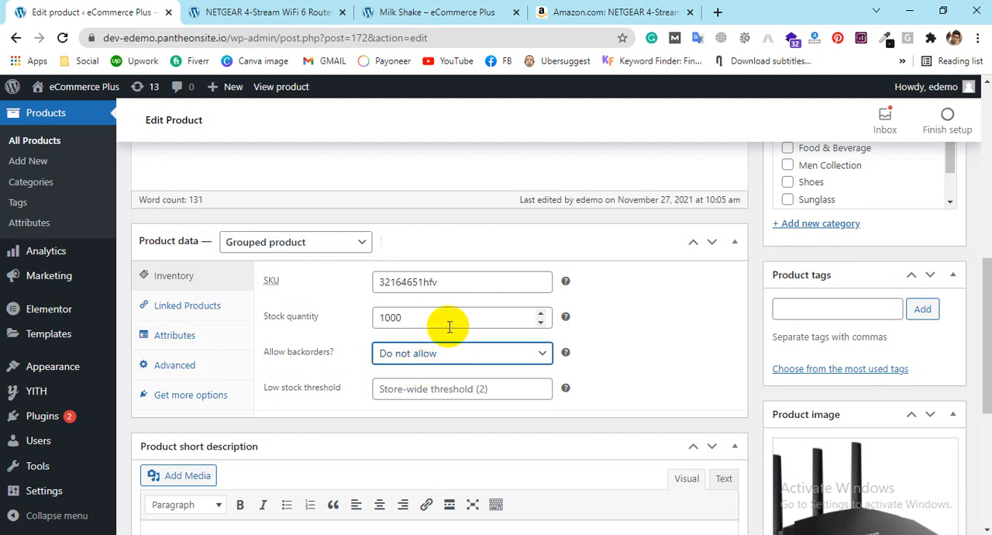
pyautogui.click(440, 394)
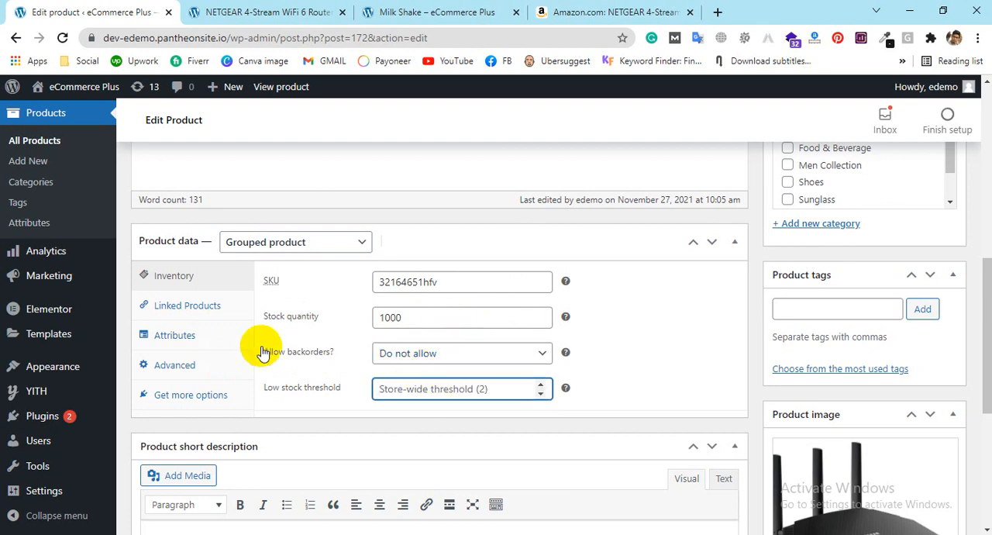
# Step: Add Sun glass, Belt, Shirt and T-Shirt as grouped products in the router's linked products
pyautogui.click(211, 309)
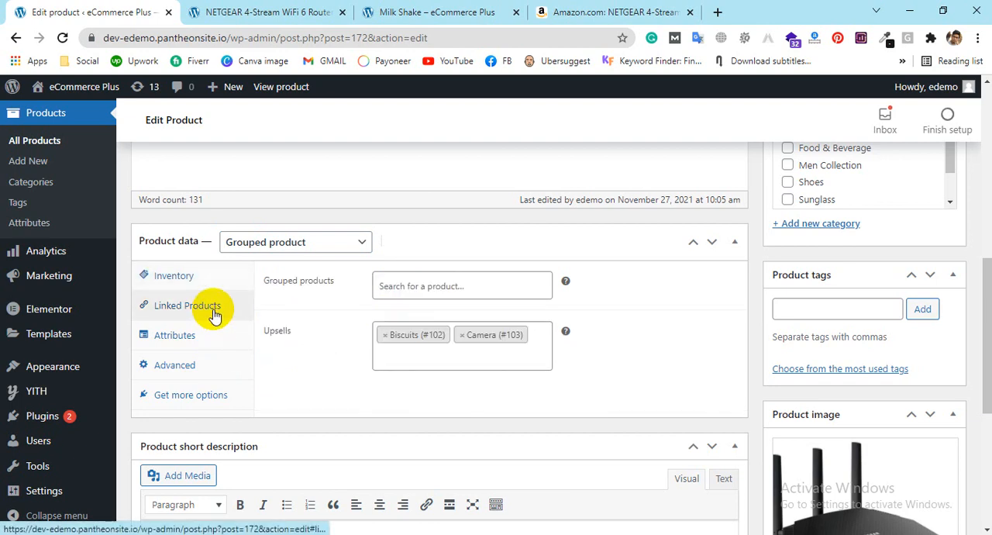
pyautogui.click(448, 291)
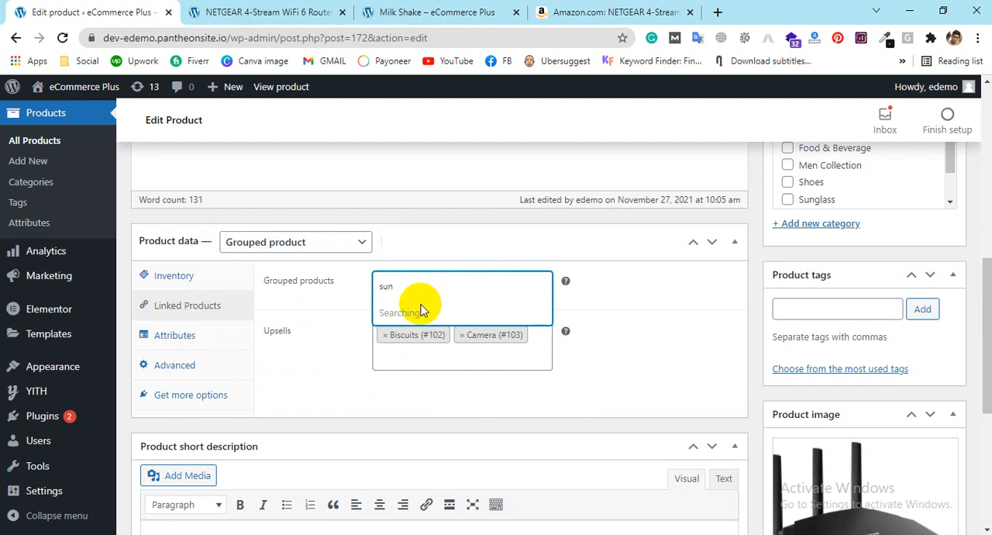
pyautogui.click(427, 312)
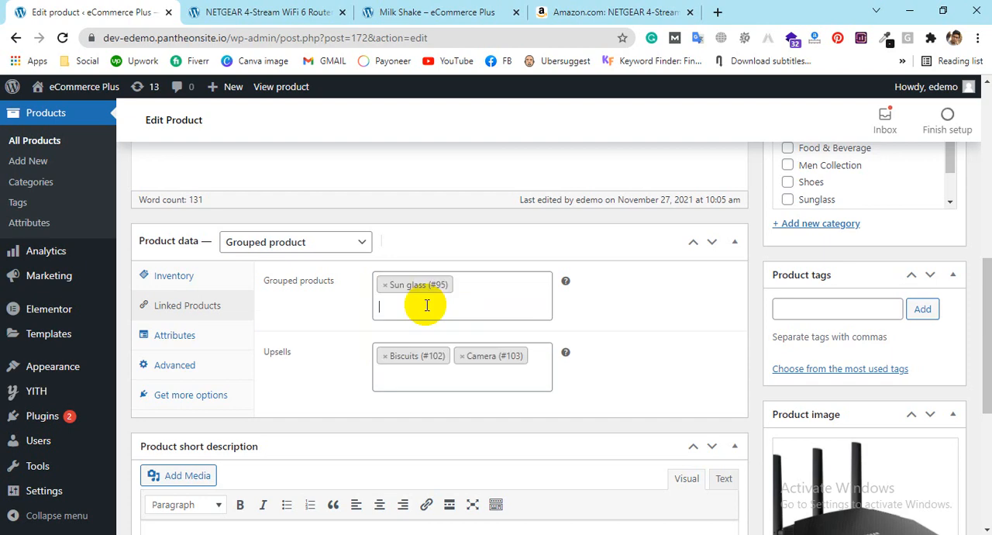
pyautogui.write('co')
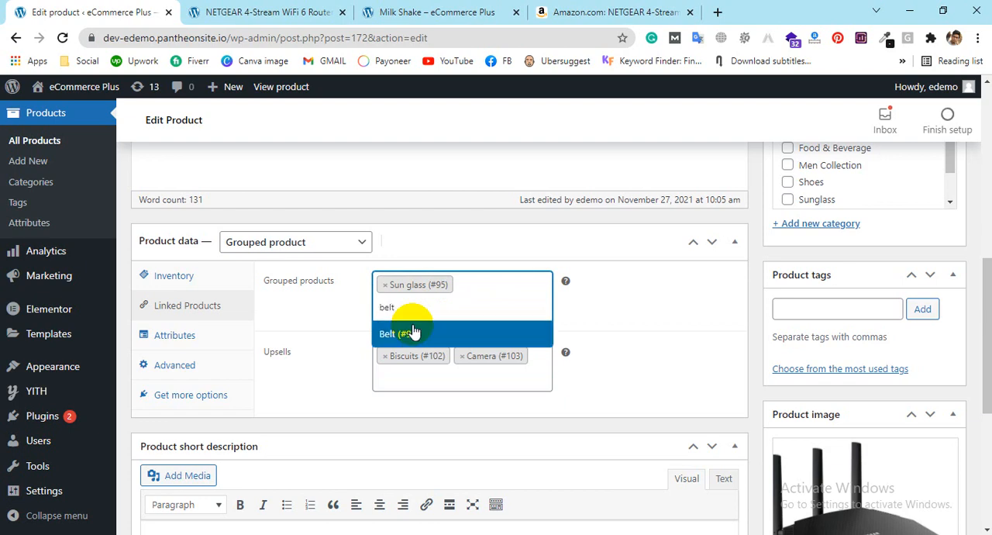
pyautogui.click(413, 331)
pyautogui.write('p')
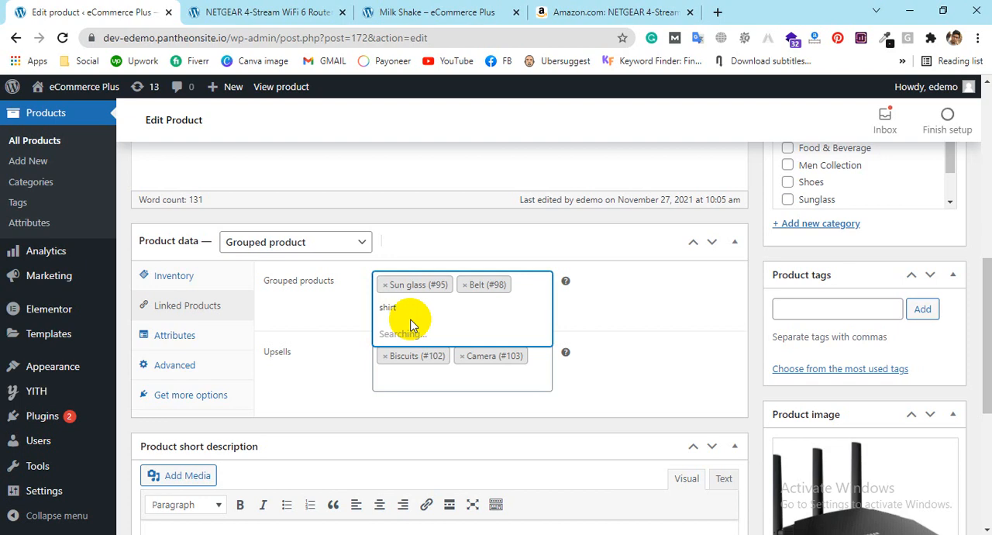
pyautogui.write('T')
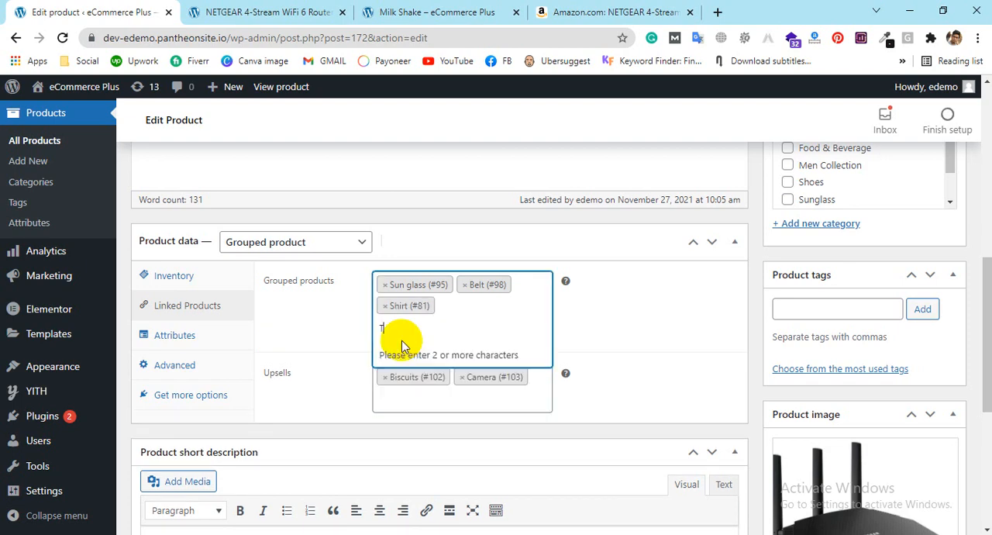
pyautogui.write('-s')
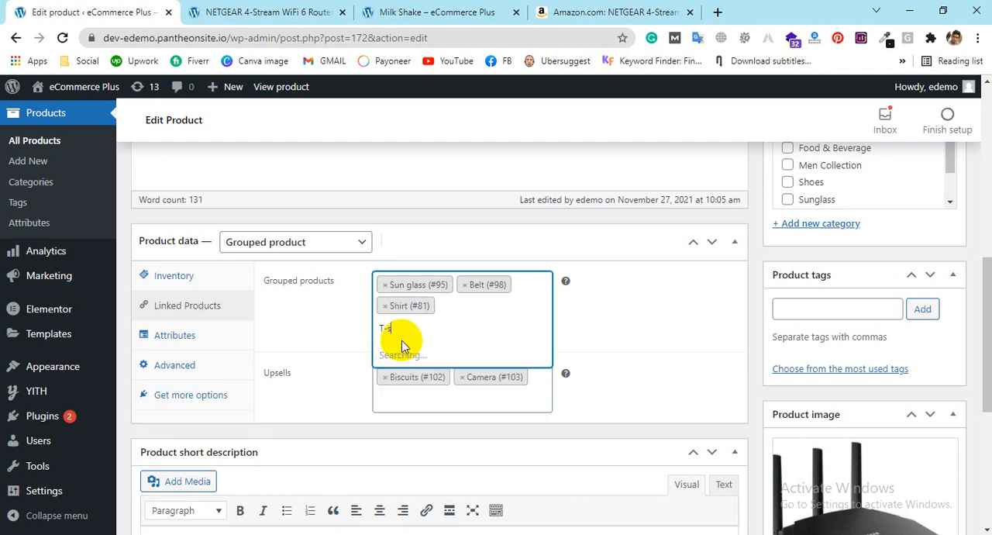
pyautogui.write('hi')
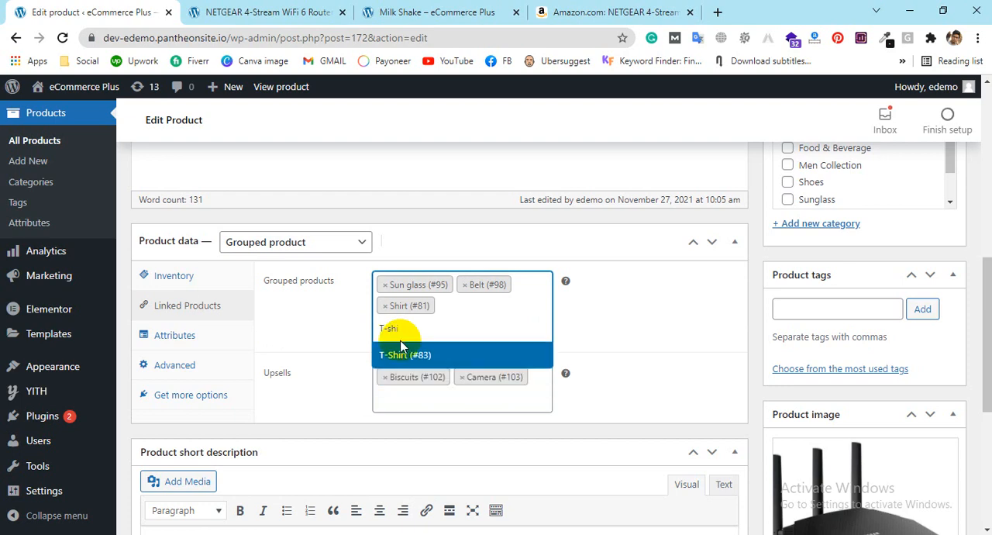
pyautogui.click(398, 354)
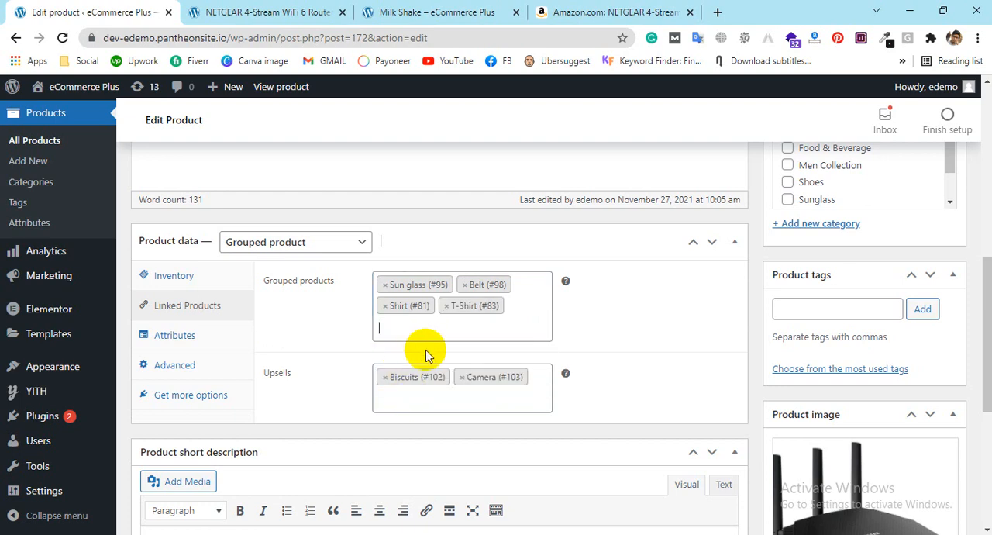
# Step: Search the grouped products for "cap" and clear the entry, taking T-Shirt out of the group
pyautogui.write('cap')
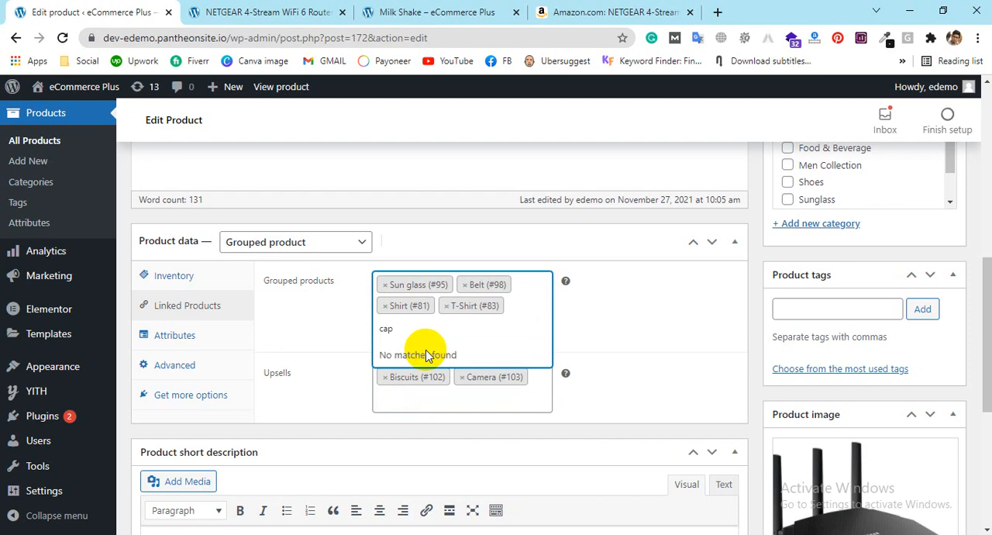
pyautogui.press('BackSpace')
pyautogui.press('BackSpace')
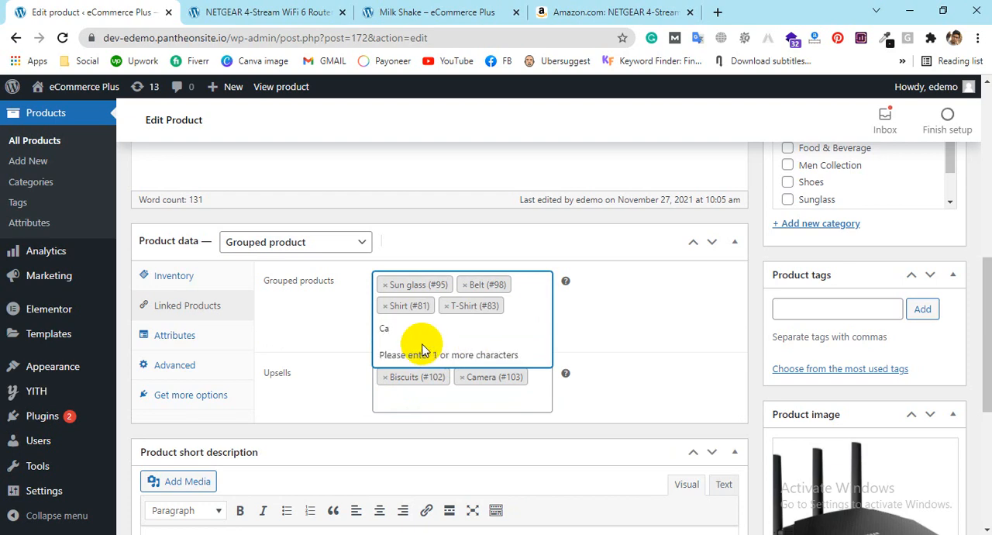
pyautogui.press('BackSpace')
pyautogui.press('BackSpace')
pyautogui.press('BackSpace')
pyautogui.press('BackSpace')
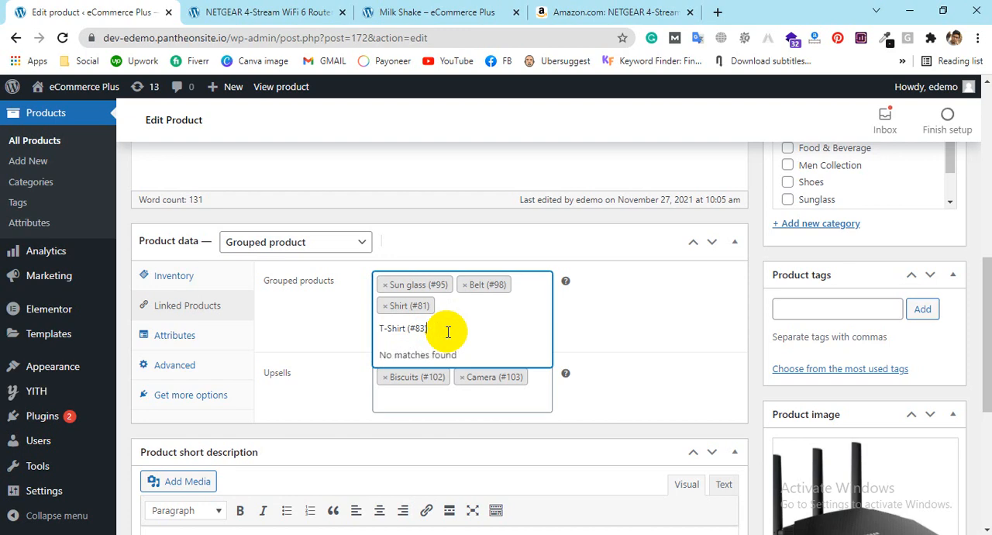
pyautogui.click(616, 350)
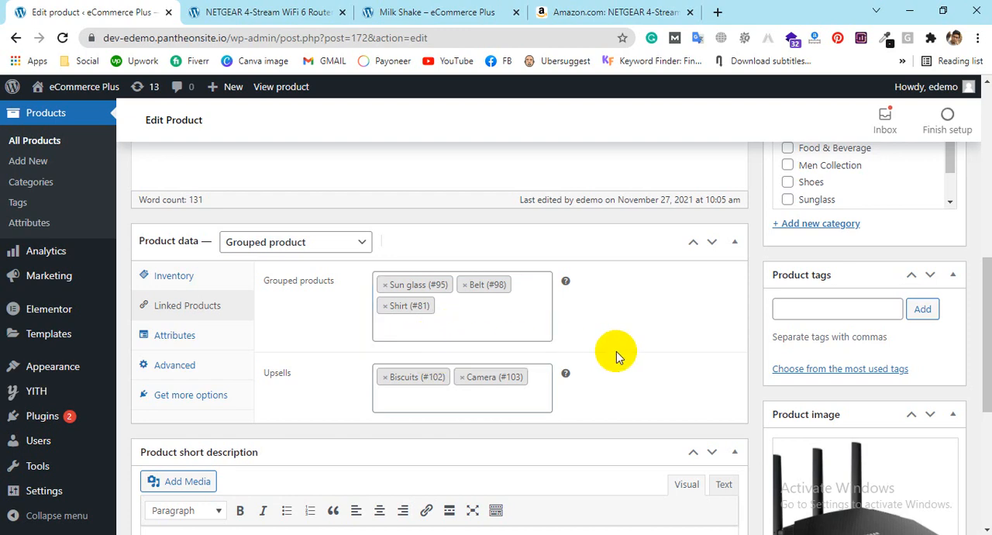
# Step: Add Hat and T-Shirt to the router's grouped products
pyautogui.click(459, 328)
pyautogui.write('hat')
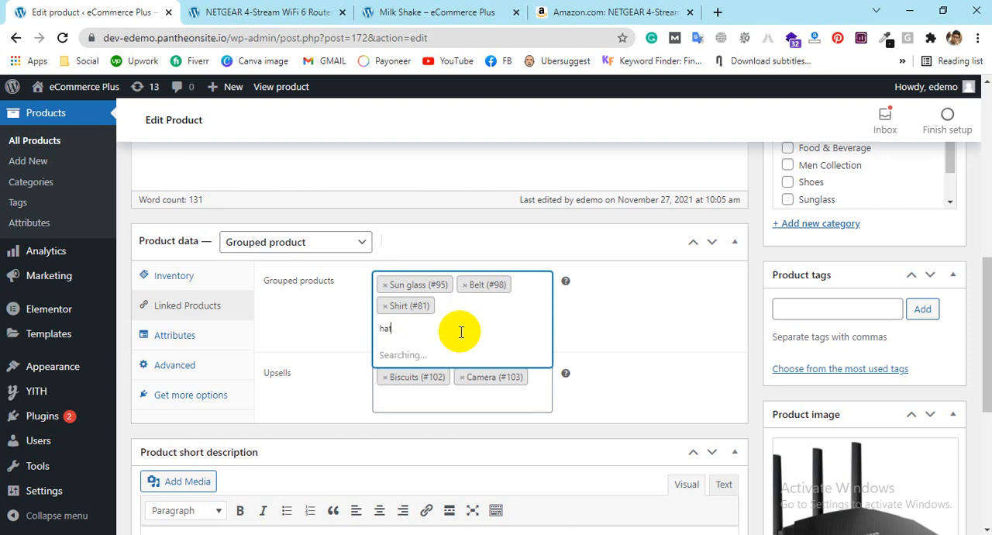
pyautogui.click(412, 354)
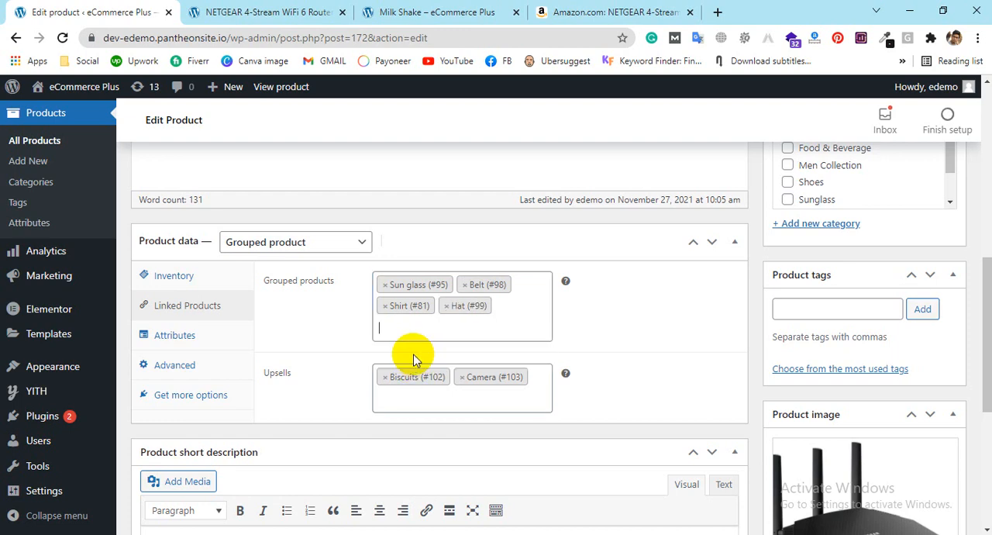
pyautogui.write('T')
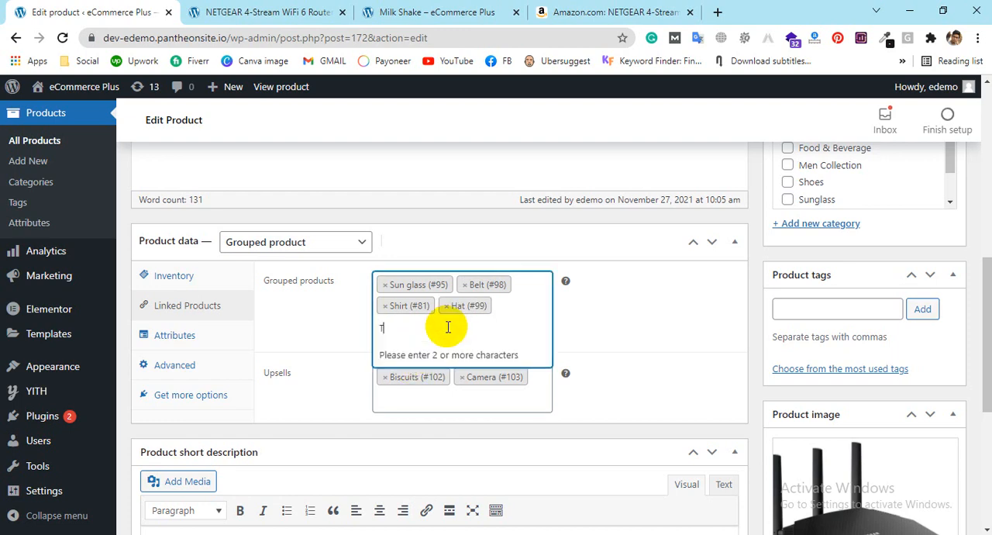
pyautogui.write('-Shirt')
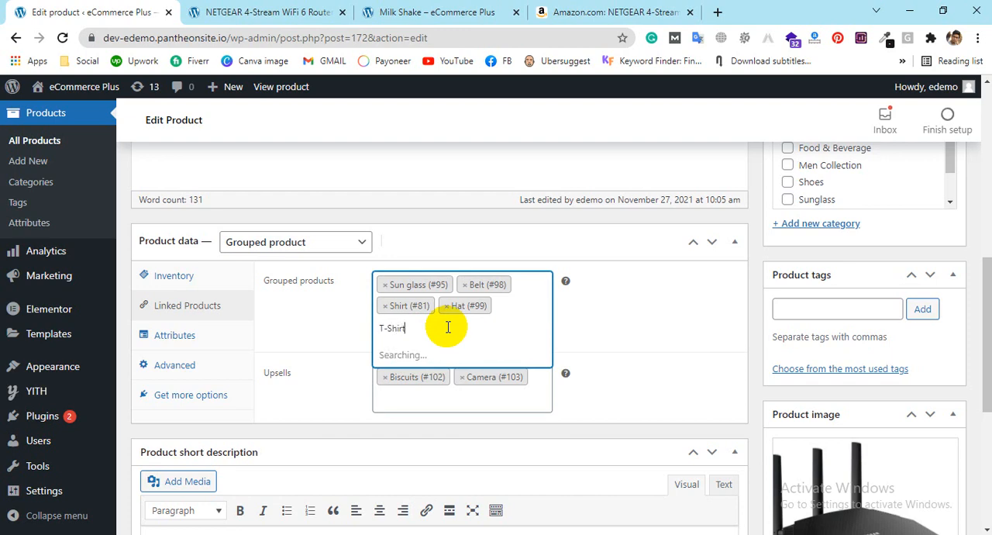
pyautogui.click(410, 354)
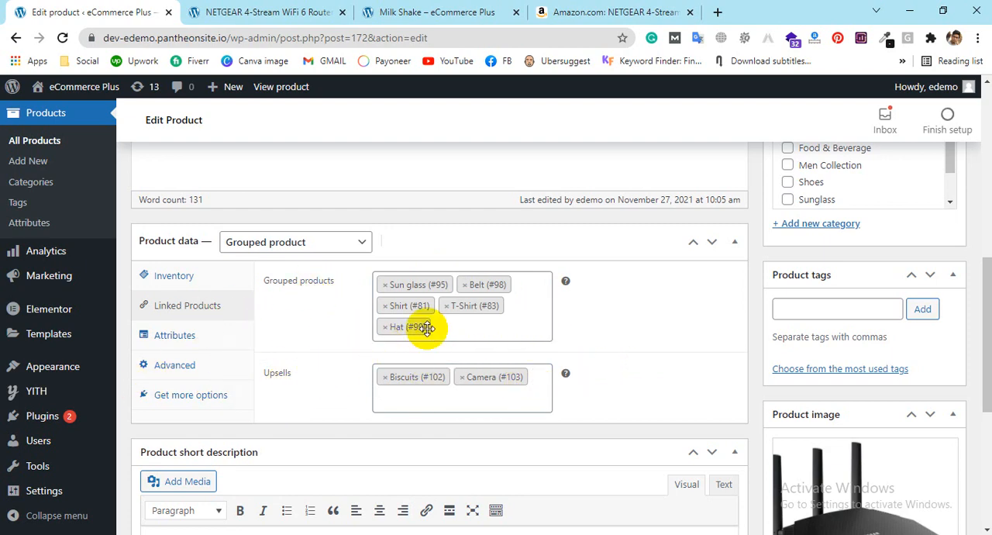
# Step: Check the grouped product's attributes, advanced settings and short description, and update the product
pyautogui.click(203, 336)
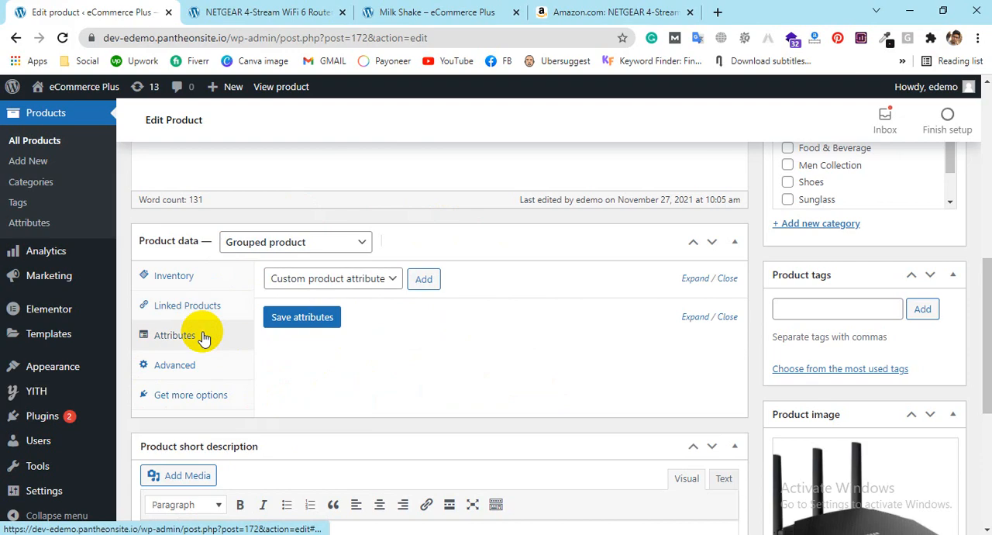
pyautogui.click(213, 367)
pyautogui.scroll(-3, 496, 341)
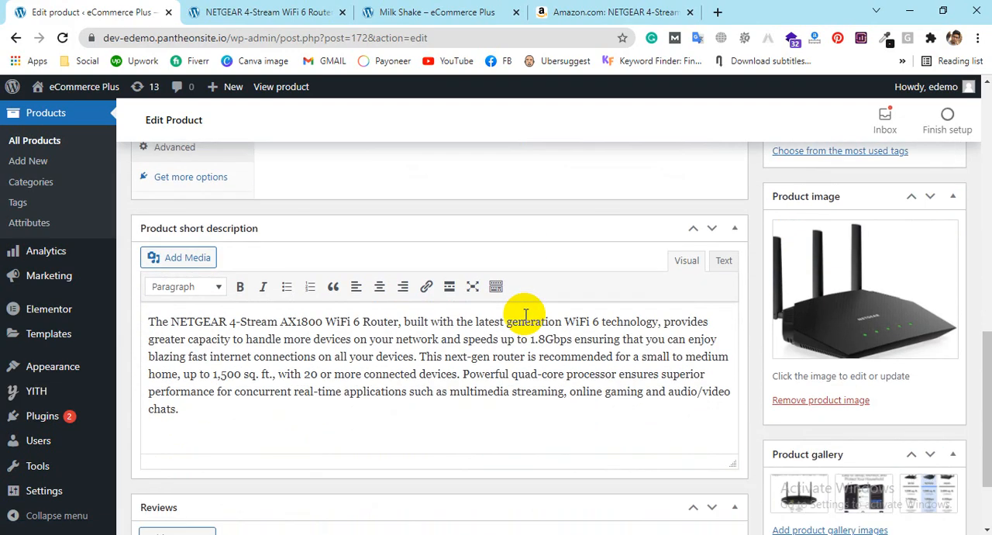
pyautogui.scroll(6, 974, 144)
pyautogui.click(933, 193)
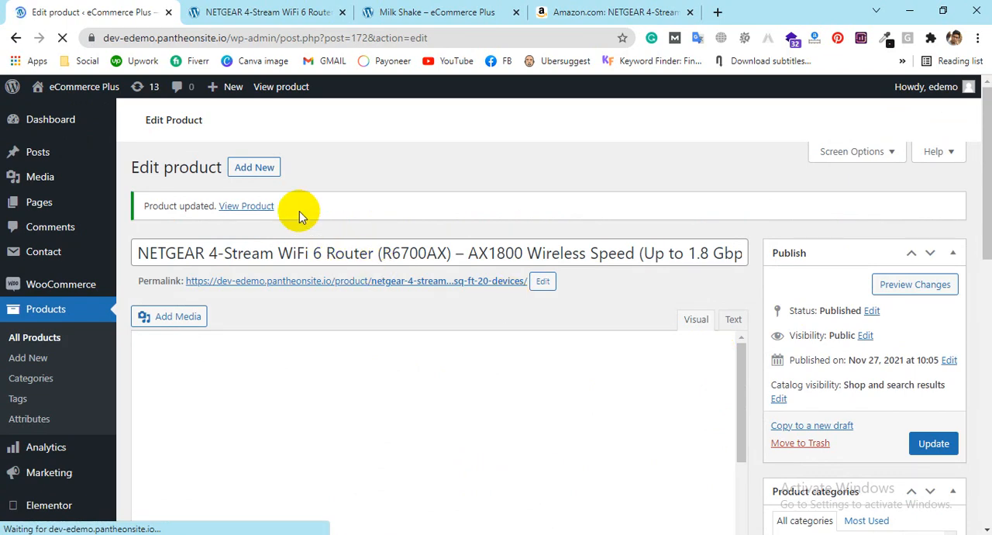
# Step: Open the updated router's store page in a new tab and look at its grouped price range
pyautogui.middleClick(245, 210)
pyautogui.click(377, 11)
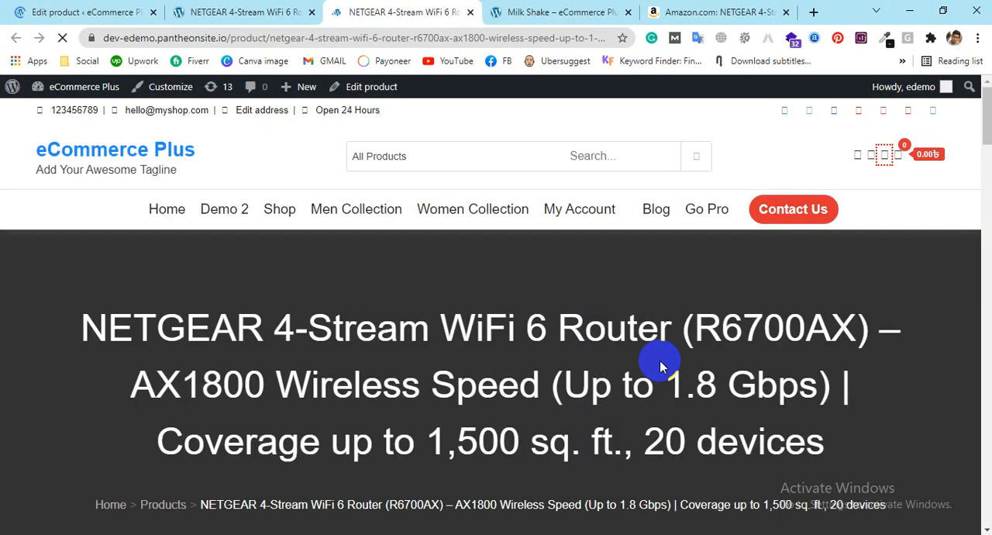
pyautogui.scroll(-5, 648, 303)
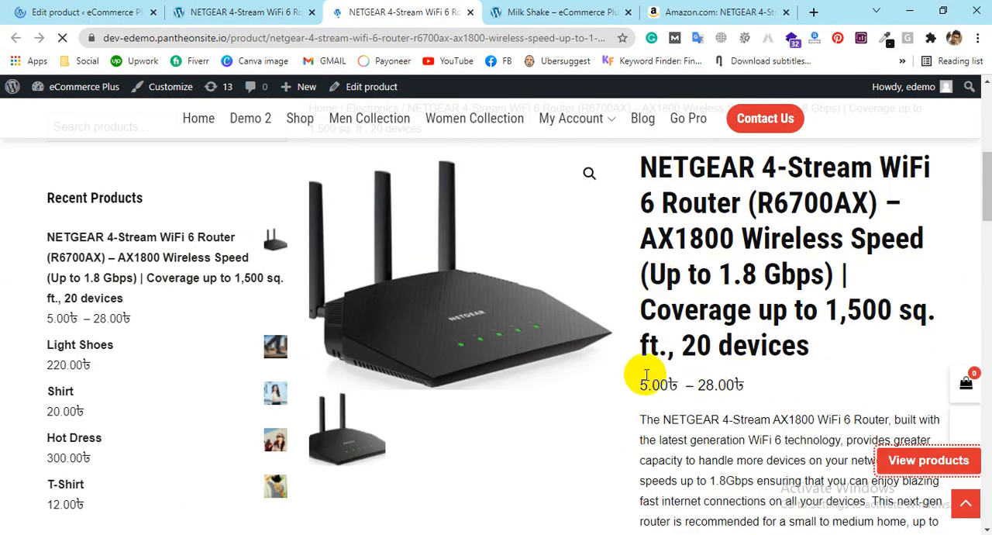
# Step: Examine the router page's grouped item list and price range, and check the grouped product's data in the editor
pyautogui.scroll(-2, 566, 372)
pyautogui.scroll(-1, 566, 372)
pyautogui.scroll(-3, 566, 372)
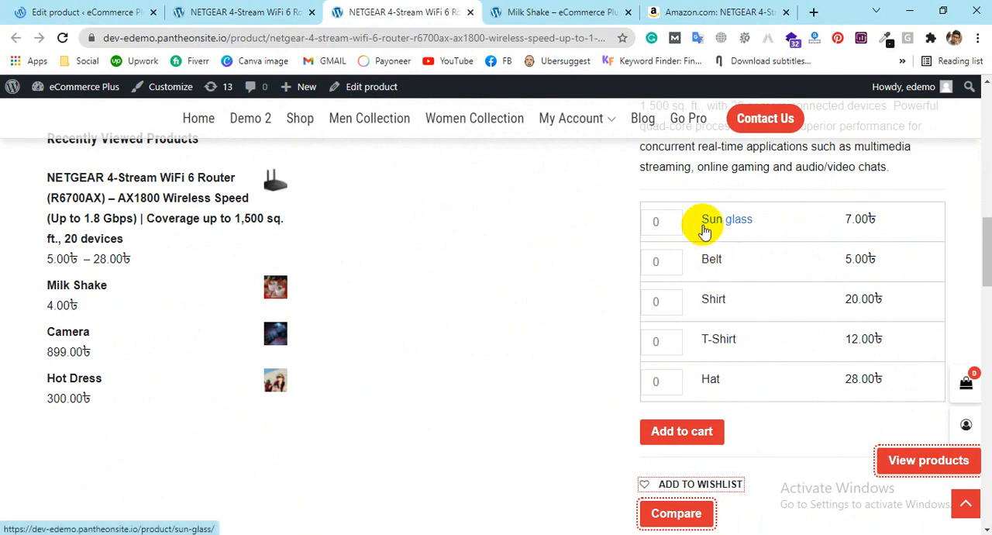
pyautogui.scroll(7, 704, 248)
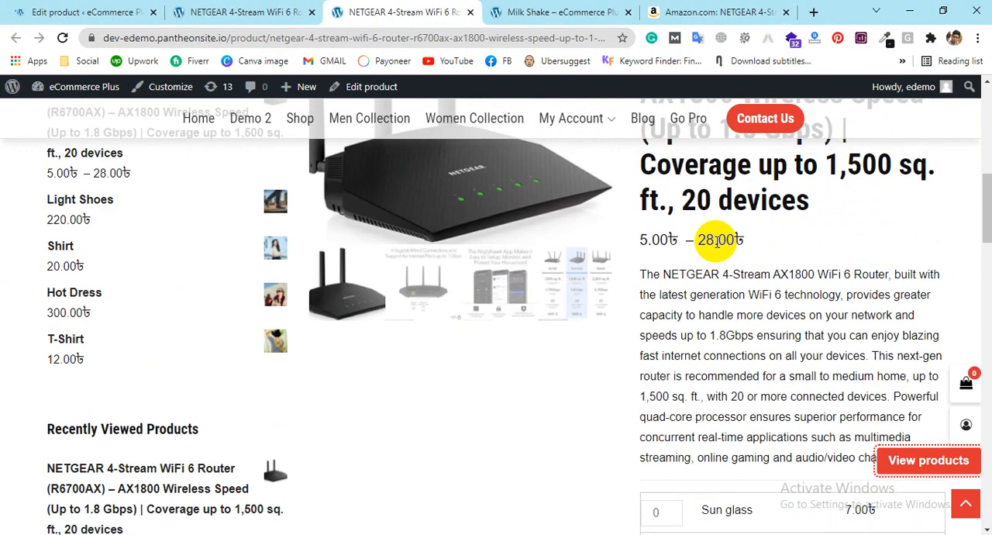
pyautogui.scroll(-2, 424, 345)
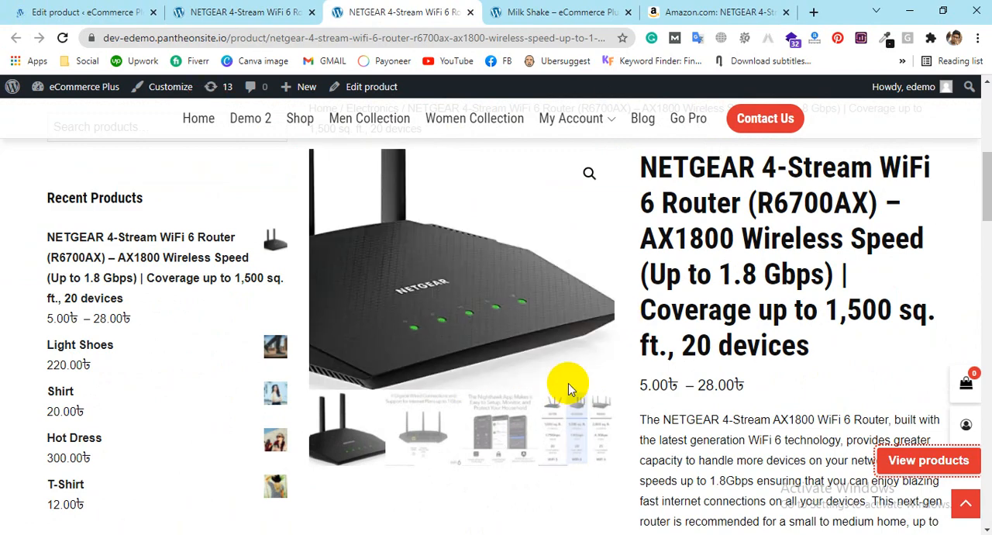
pyautogui.click(23, 12)
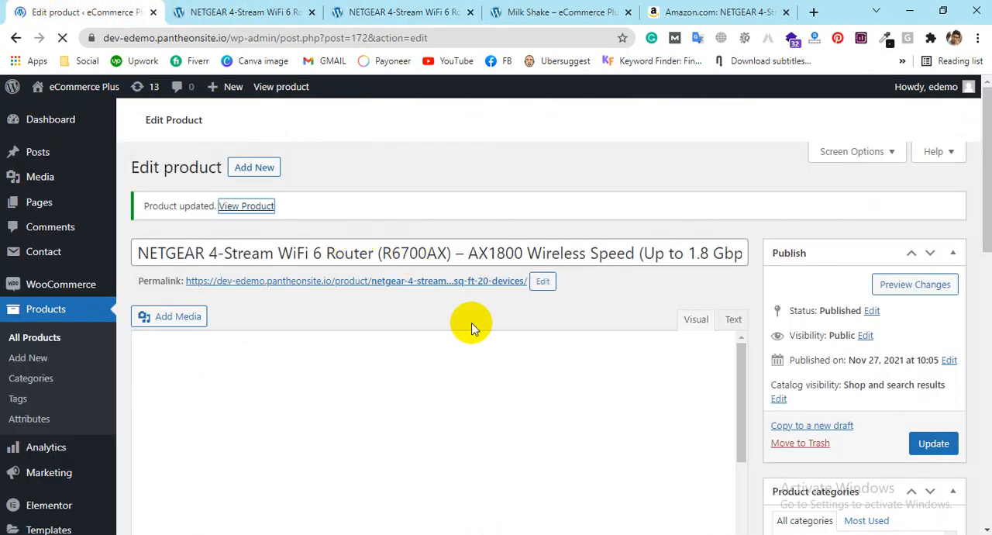
pyautogui.scroll(-5, 450, 429)
pyautogui.scroll(10, 355, 198)
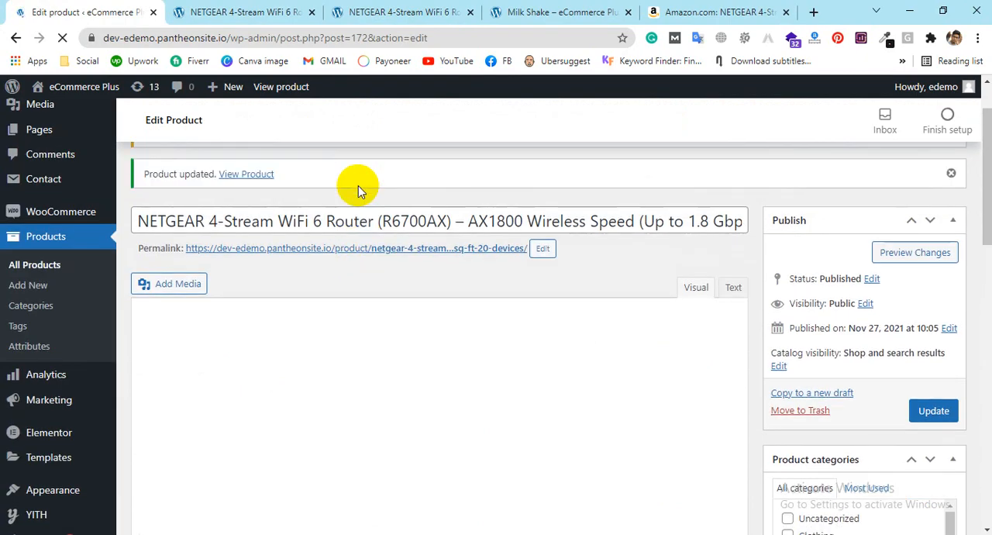
pyautogui.scroll(-10, 358, 186)
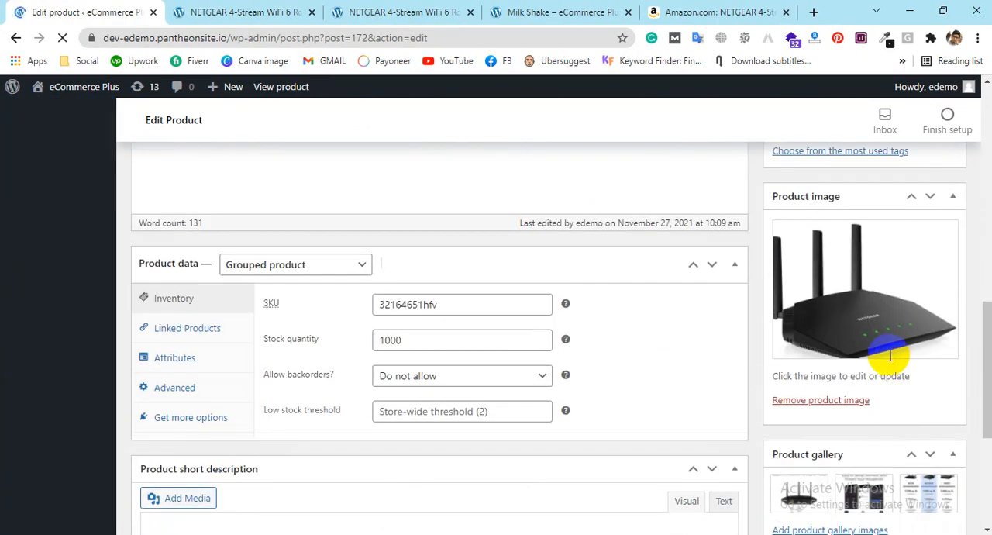
# Step: Compare the price range on the router's store page with the prices of the grouped items
pyautogui.click(357, 12)
pyautogui.scroll(-3, 751, 242)
pyautogui.scroll(2, 763, 282)
pyautogui.moveTo(638, 244); pyautogui.dragTo(765, 241)
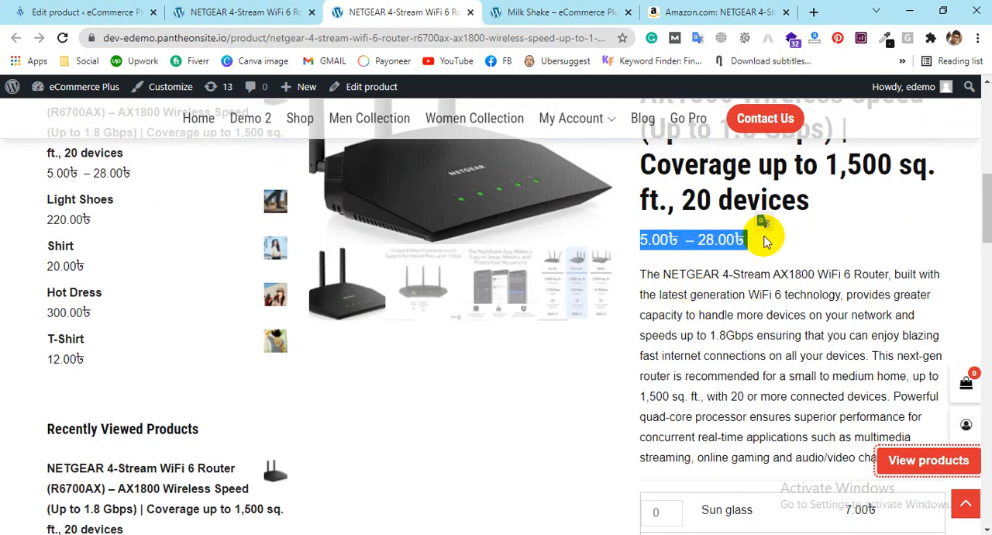
pyautogui.scroll(-3, 765, 240)
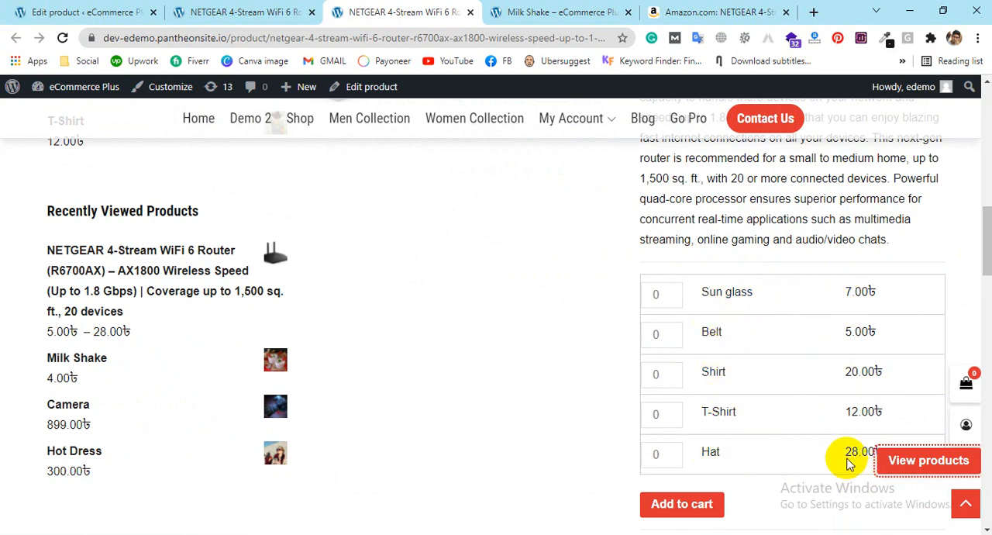
pyautogui.scroll(5, 849, 462)
pyautogui.scroll(-2, 709, 406)
pyautogui.click(694, 313)
pyautogui.moveTo(745, 313); pyautogui.dragTo(630, 323)
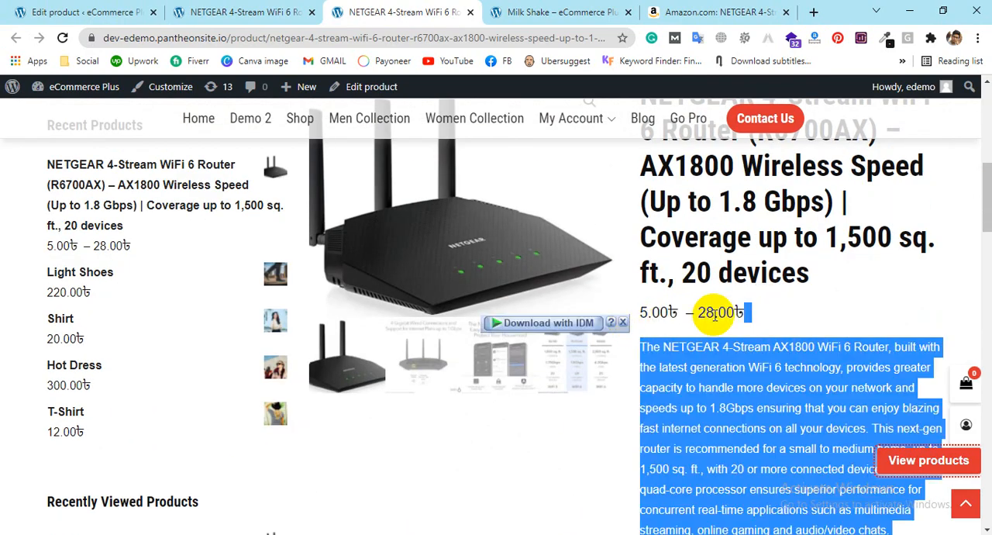
# Step: Match the upper end of the price range to the Hat's price and look over the area around the cart button
pyautogui.click(715, 313)
pyautogui.scroll(-3, 715, 313)
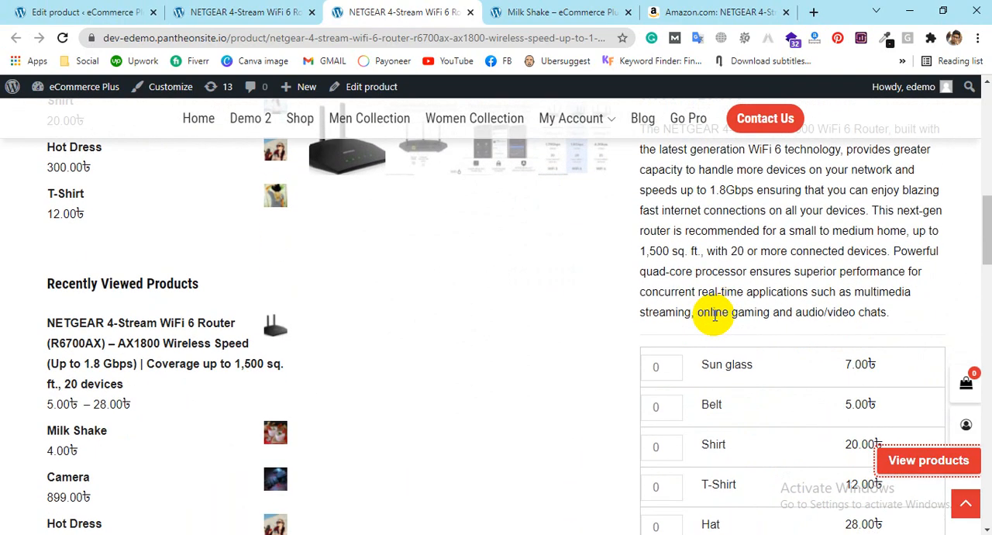
pyautogui.scroll(-1, 715, 313)
pyautogui.moveTo(848, 333); pyautogui.dragTo(886, 306)
pyautogui.scroll(-2, 899, 329)
pyautogui.scroll(1, 870, 307)
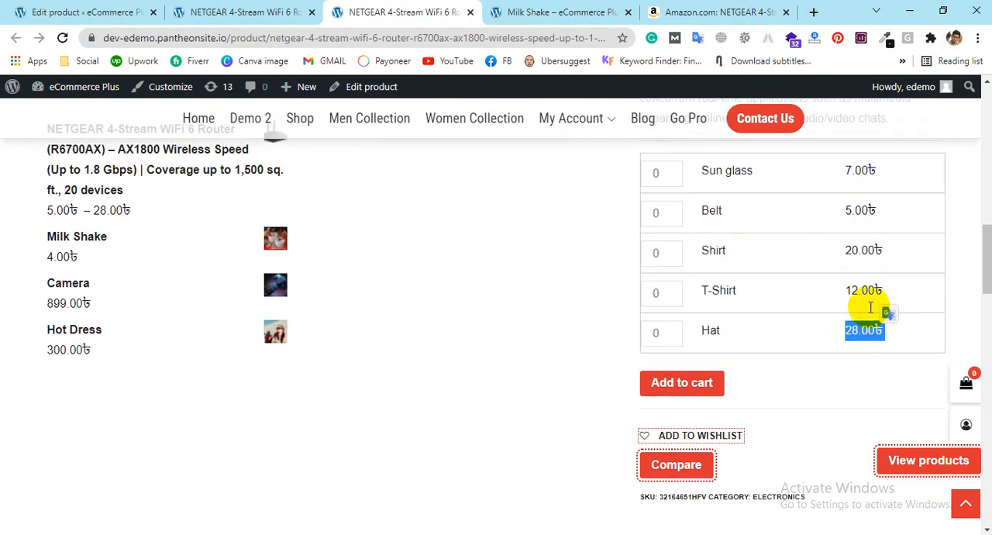
pyautogui.scroll(5, 870, 308)
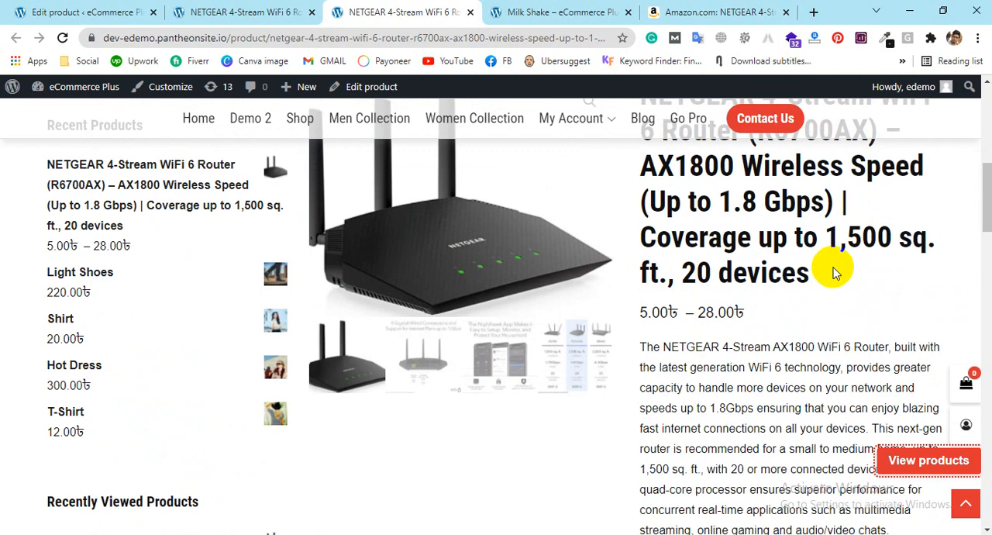
pyautogui.scroll(-5, 820, 419)
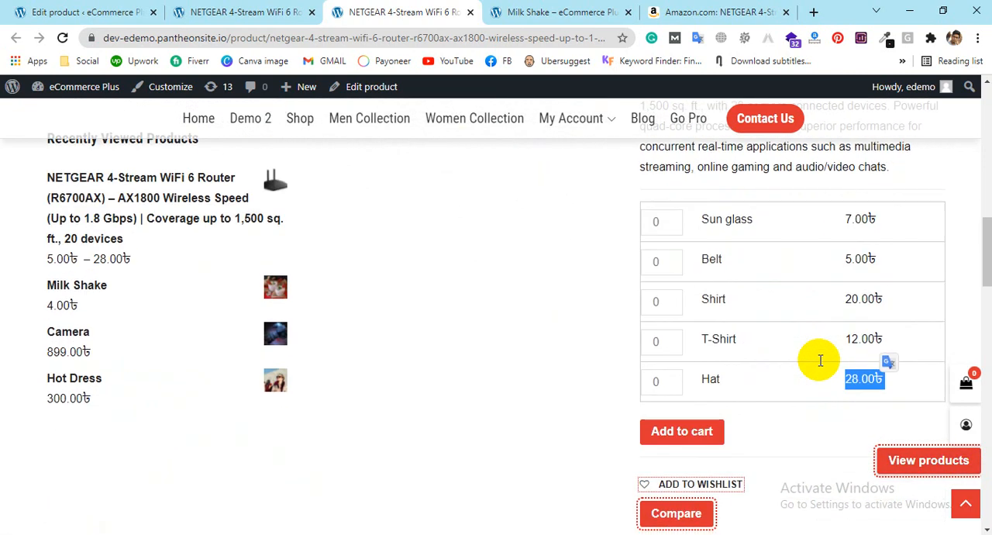
pyautogui.scroll(-2, 820, 360)
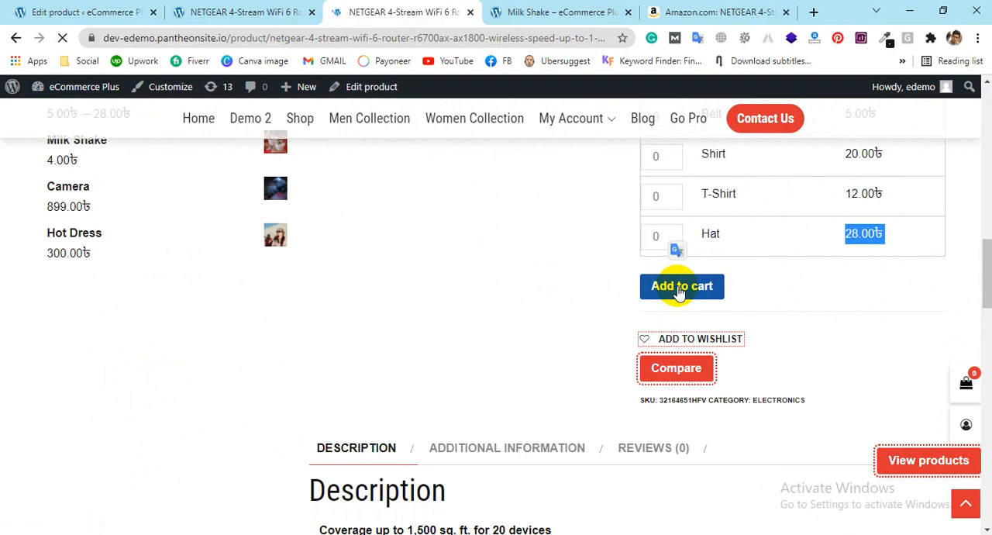
pyautogui.scroll(-12, 675, 287)
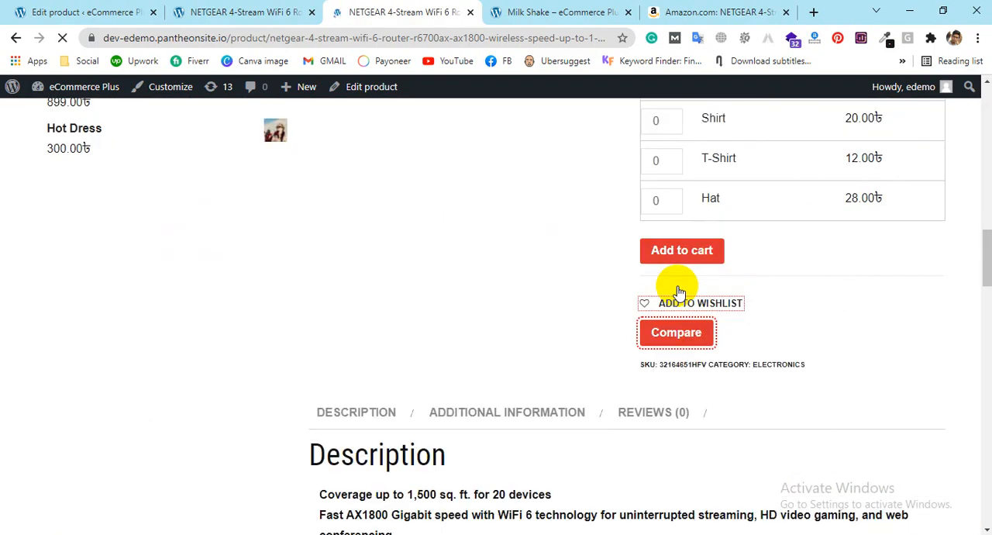
# Step: Add 3 Sun glass, 3 Belt, 2 Shirt, 1 T-Shirt and 6 Hat from the group to the cart
pyautogui.scroll(3, 675, 287)
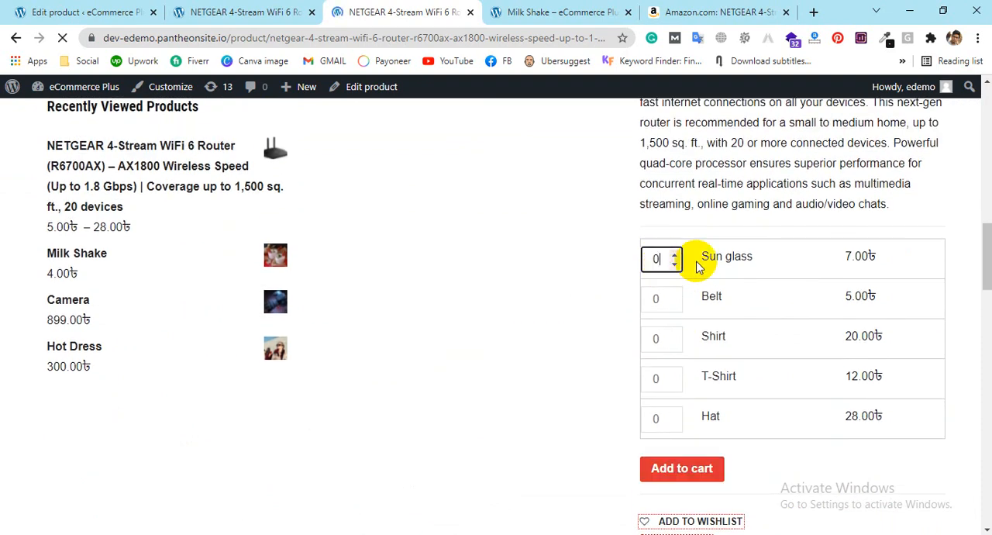
pyautogui.click(674, 258)
pyautogui.click(674, 258)
pyautogui.click(674, 258)
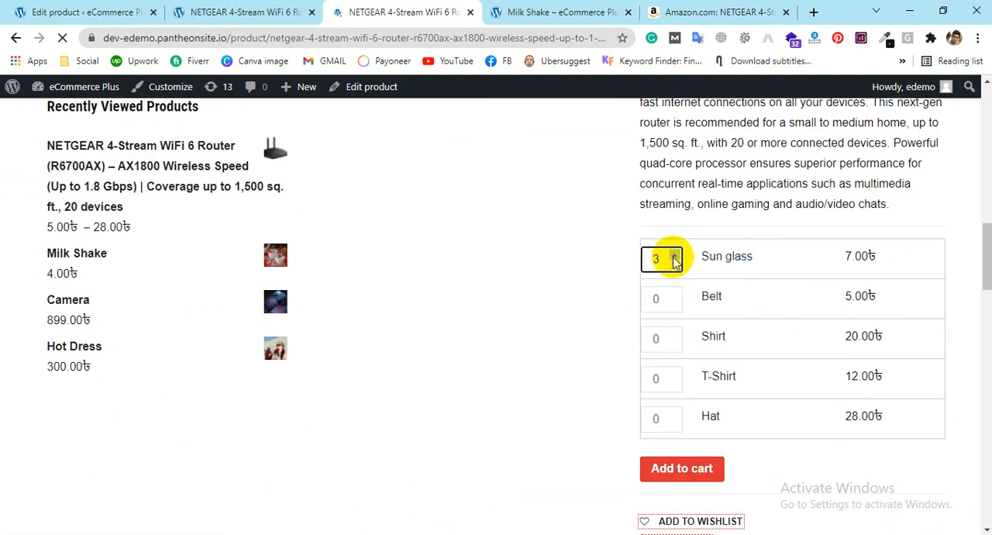
pyautogui.click(674, 295)
pyautogui.click(673, 295)
pyautogui.click(673, 296)
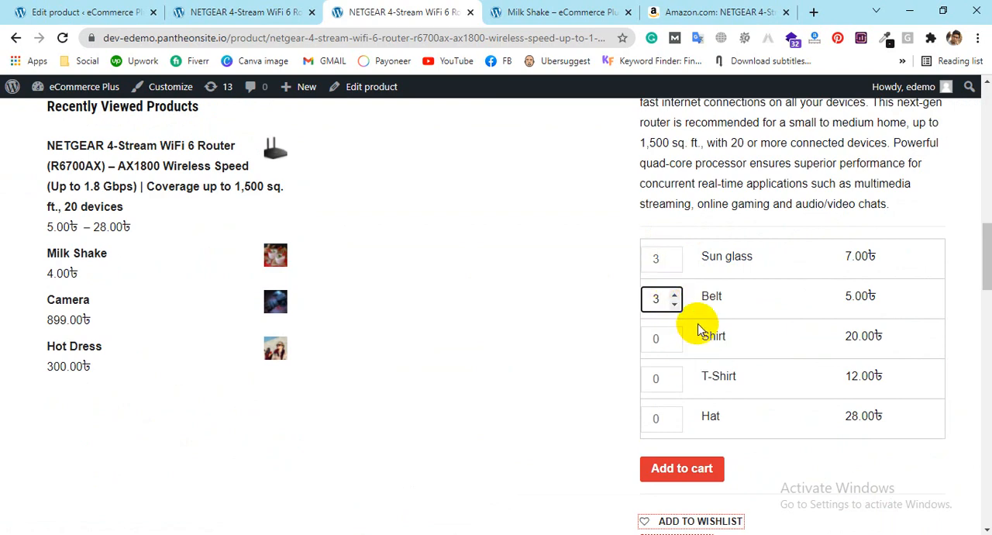
pyautogui.click(674, 335)
pyautogui.click(674, 334)
pyautogui.click(674, 373)
pyautogui.click(674, 414)
pyautogui.click(674, 414)
pyautogui.click(675, 414)
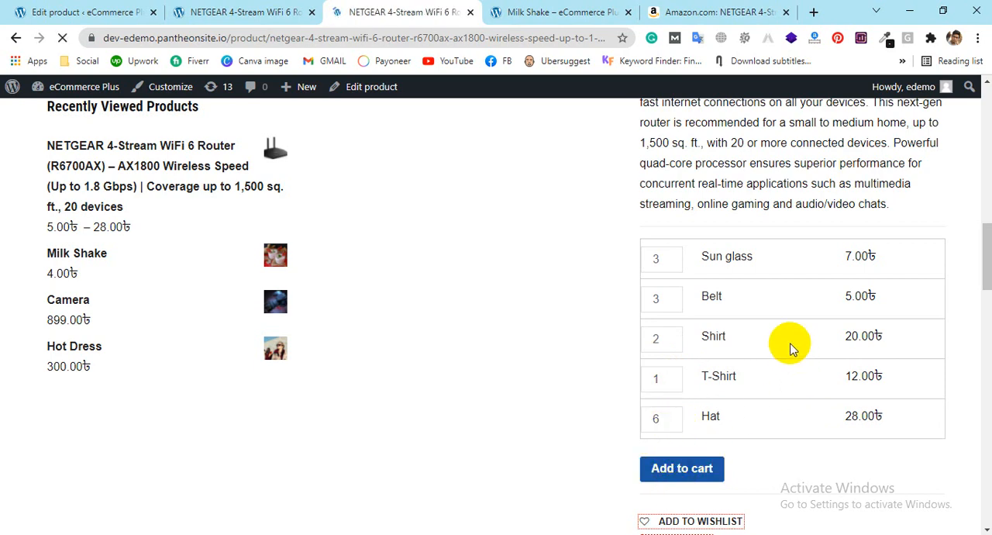
# Step: Review the cart summary in the store header for the added items and their subtotal
pyautogui.scroll(-15, 790, 343)
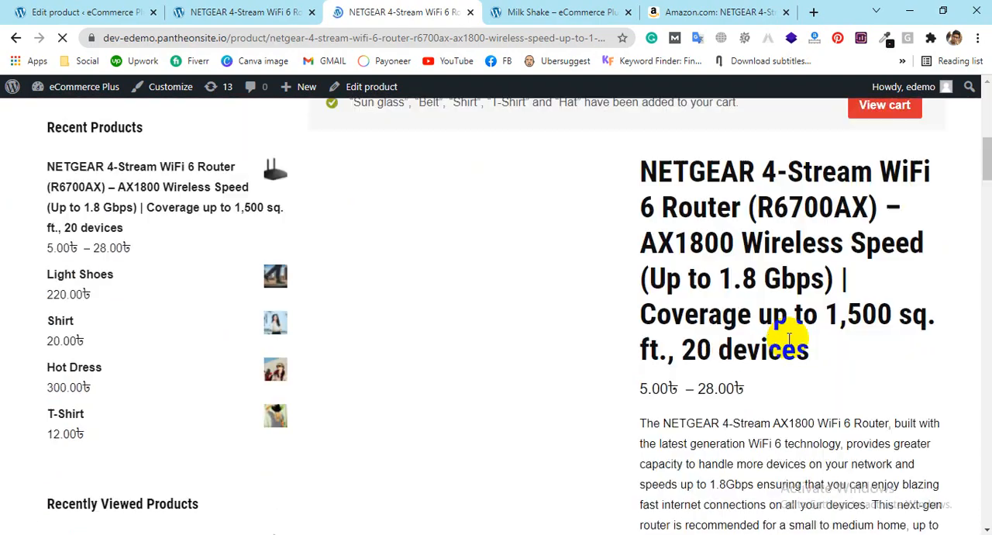
pyautogui.scroll(15, 879, 129)
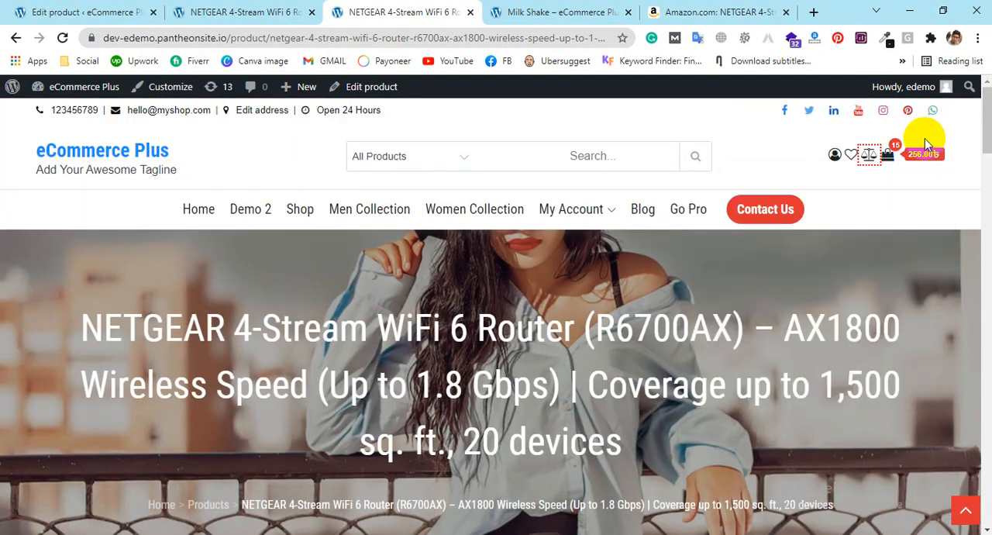
pyautogui.moveTo(891, 157)
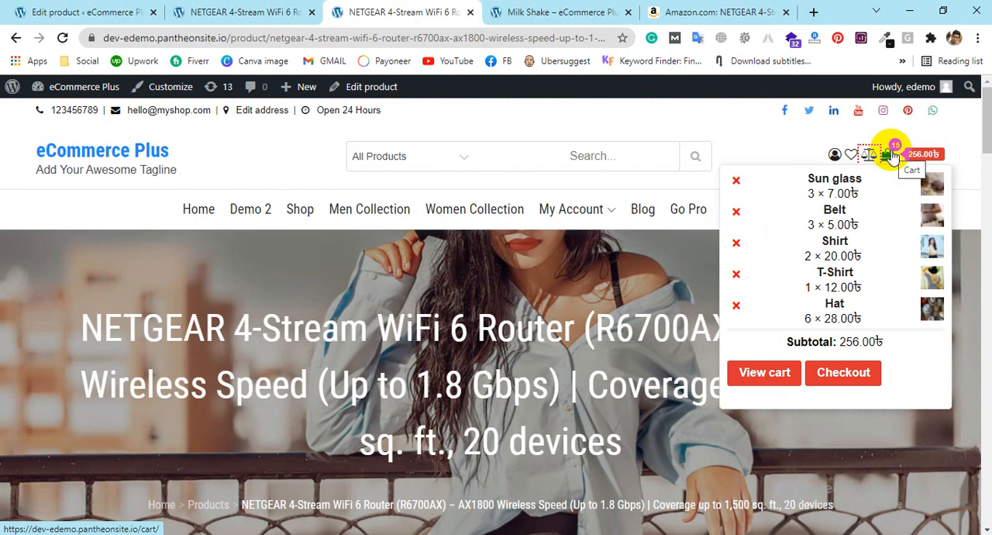
pyautogui.moveTo(840, 342); pyautogui.dragTo(900, 353)
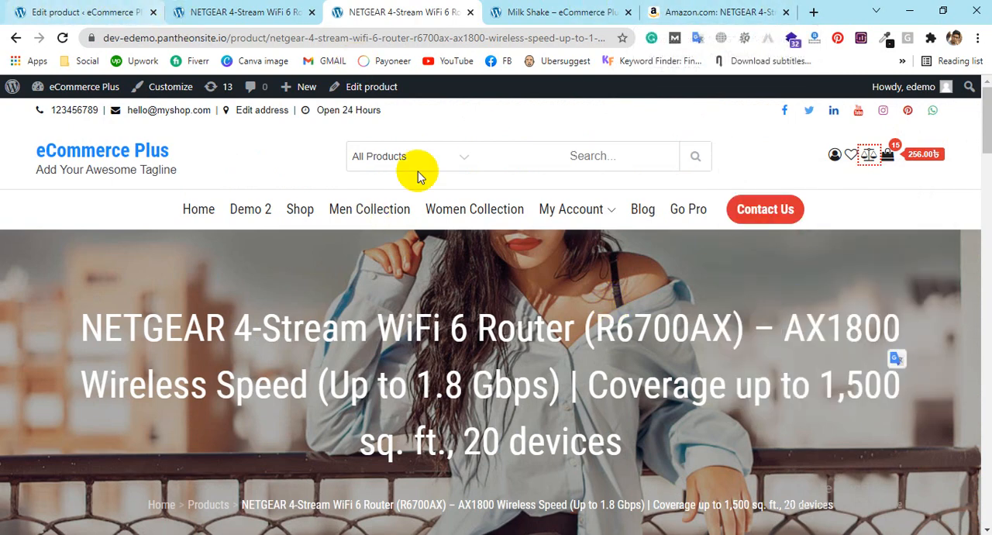
pyautogui.moveTo(888, 164)
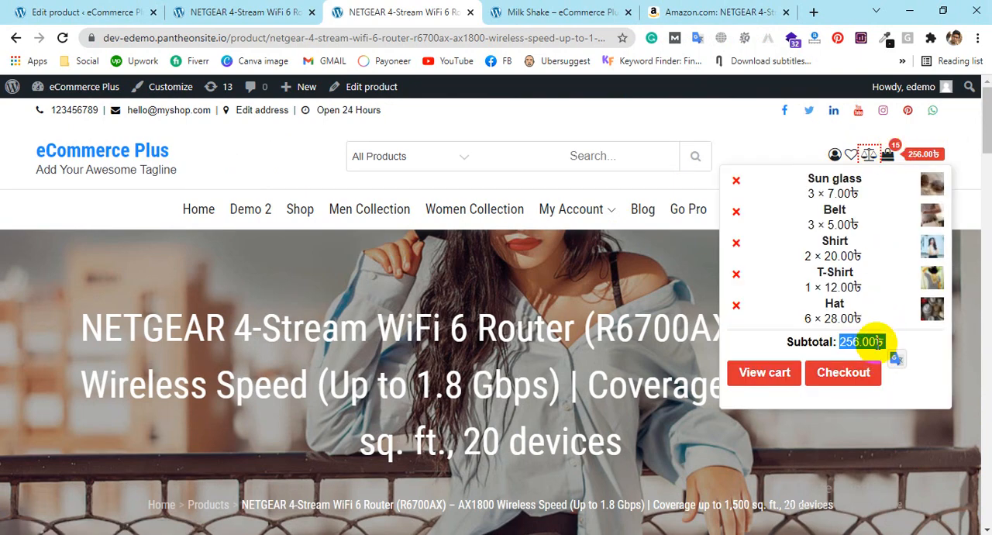
# Step: Return to the router's edit page and change its product type to External/Affiliate product
pyautogui.click(87, 11)
pyautogui.scroll(3, 333, 261)
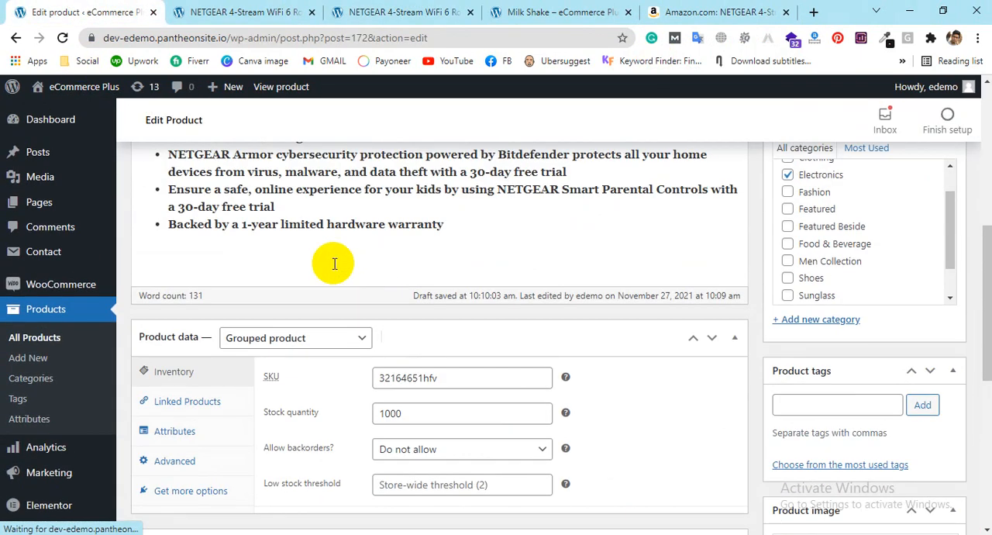
pyautogui.click(293, 341)
pyautogui.click(290, 401)
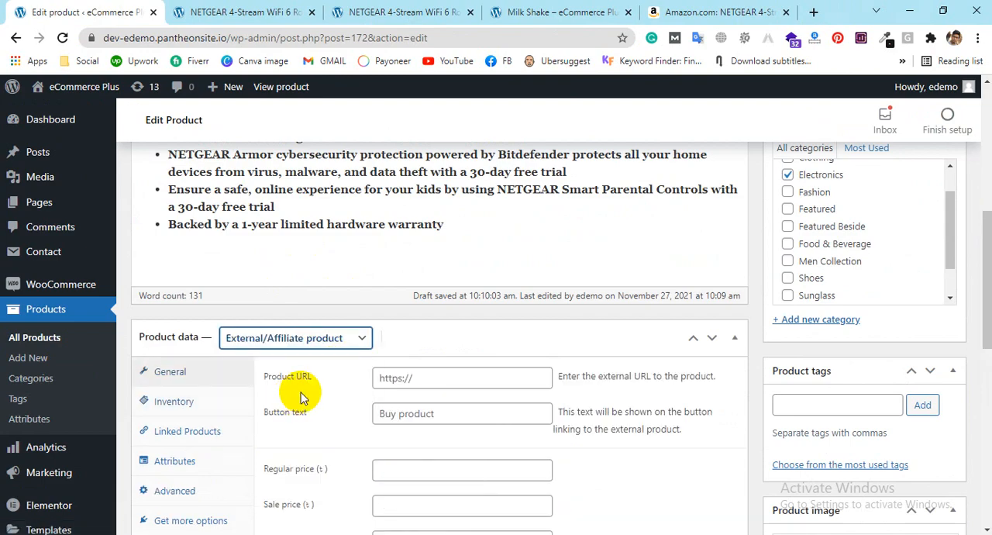
# Step: Copy the web address of the router's Amazon listing and enter it as the Product URL
pyautogui.scroll(-2, 535, 338)
pyautogui.click(418, 233)
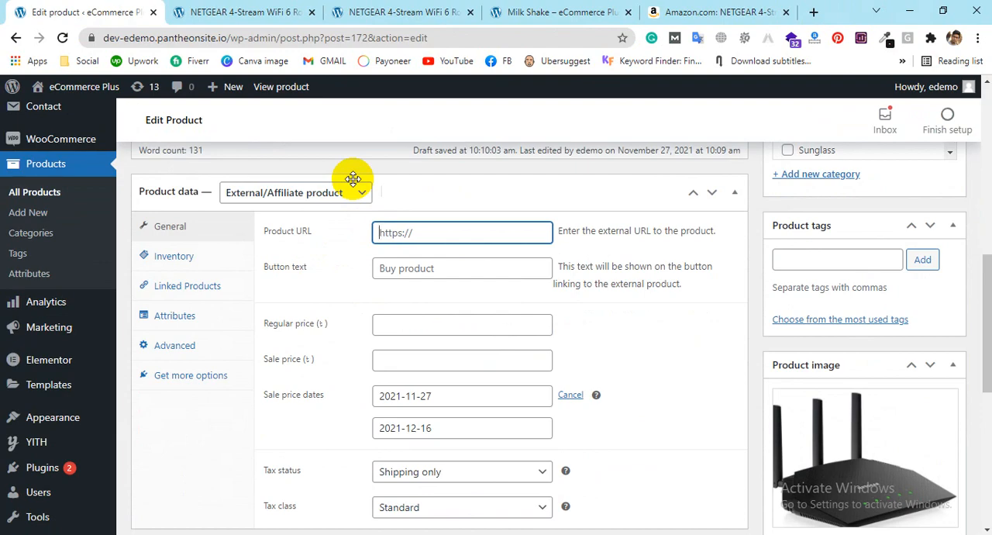
pyautogui.click(682, 12)
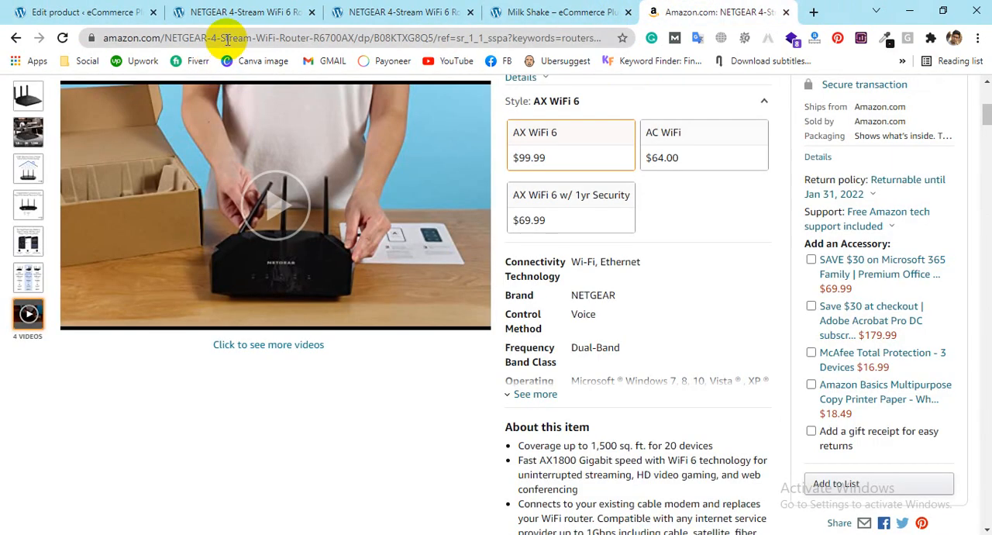
pyautogui.click(227, 39)
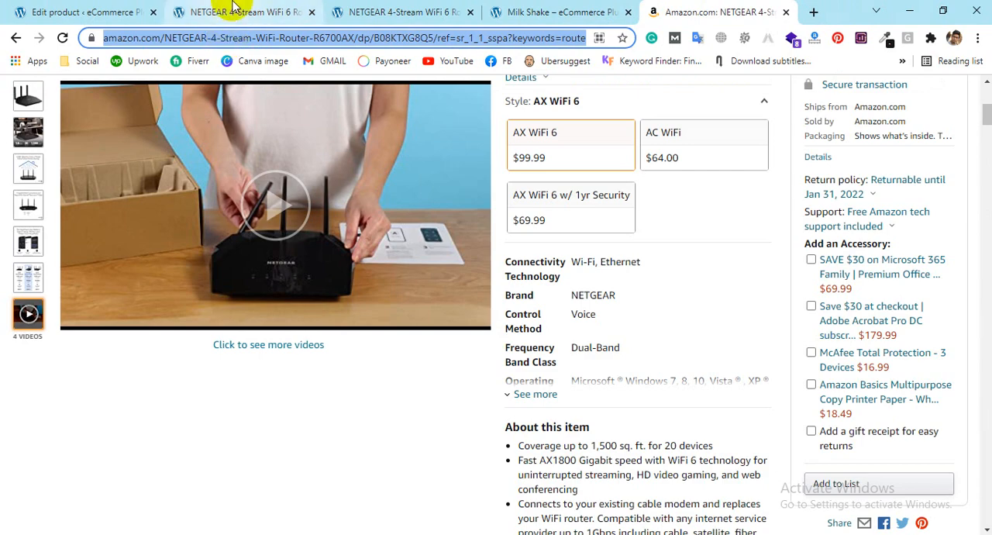
pyautogui.click(229, 12)
pyautogui.click(78, 12)
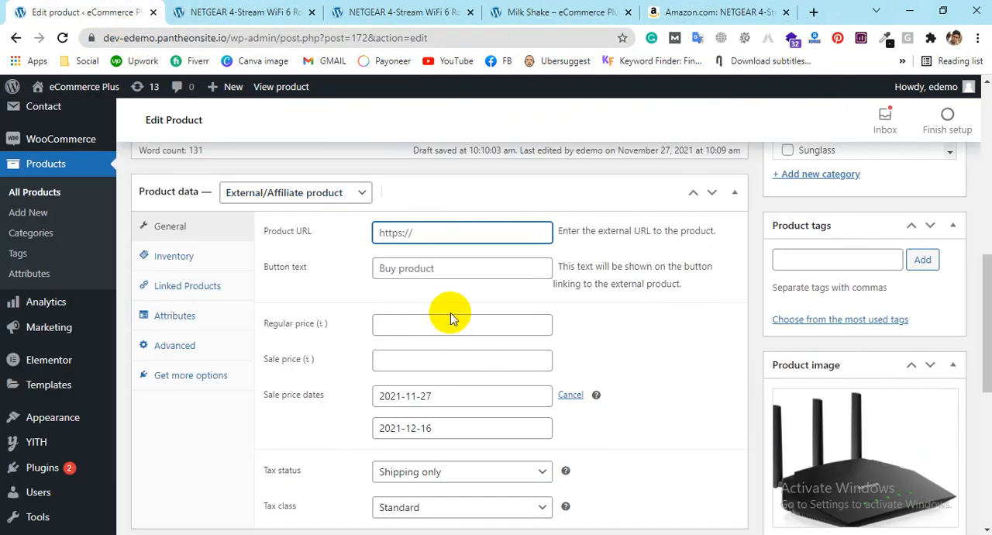
pyautogui.hotkey('ctrl', 'v')
# Step: Set the external product's button text to "Buy now"
pyautogui.click(435, 264)
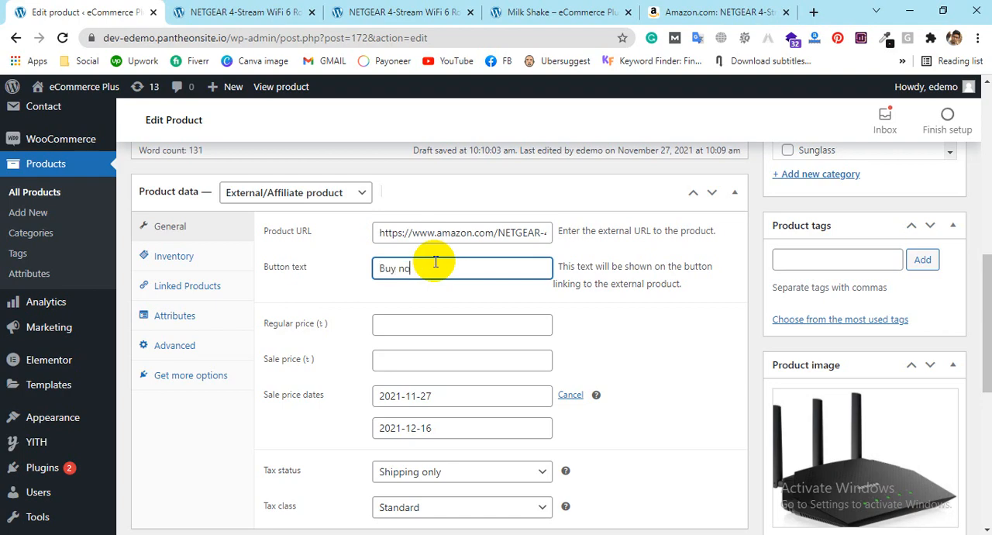
pyautogui.scroll(1, 434, 262)
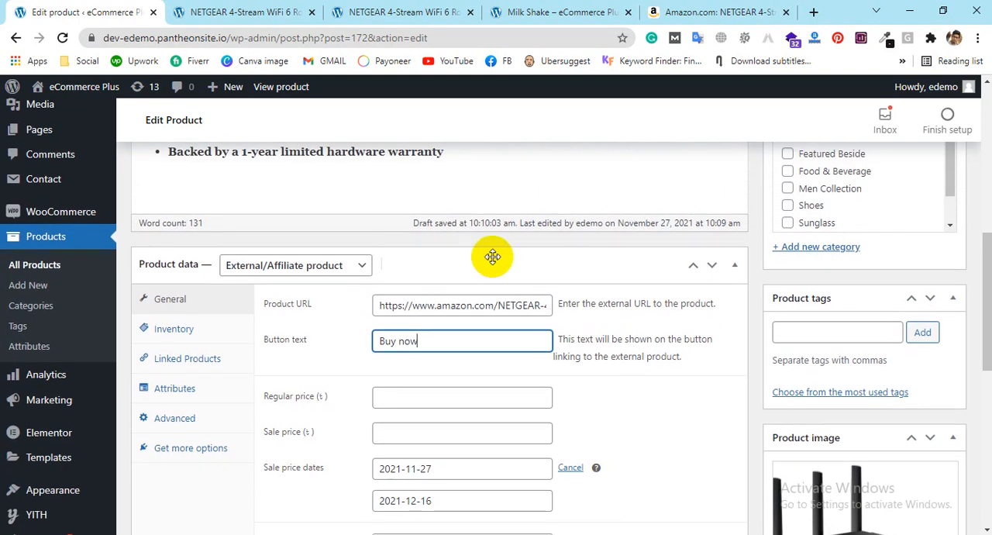
pyautogui.click(492, 257)
pyautogui.scroll(-3, 494, 255)
pyautogui.scroll(3, 496, 248)
pyautogui.click(500, 271)
pyautogui.scroll(-2, 503, 269)
# Step: Check the router's price on its Amazon listing and set the external product's regular price to 99.99
pyautogui.click(411, 256)
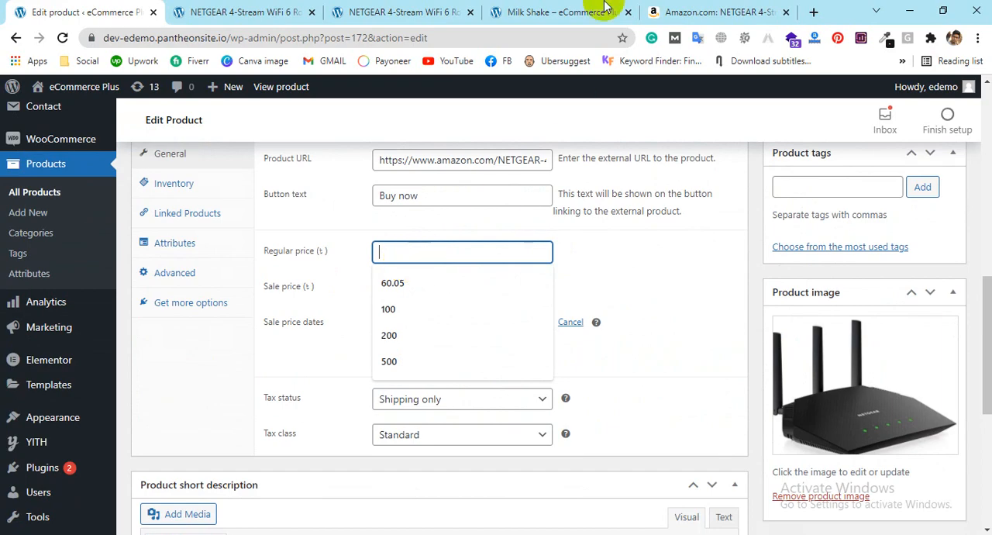
pyautogui.click(725, 11)
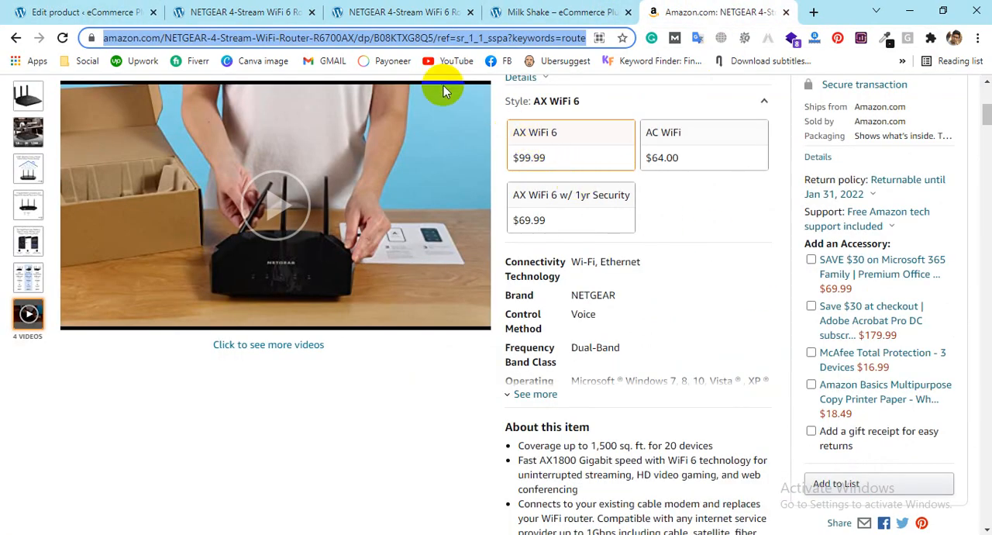
pyautogui.click(70, 12)
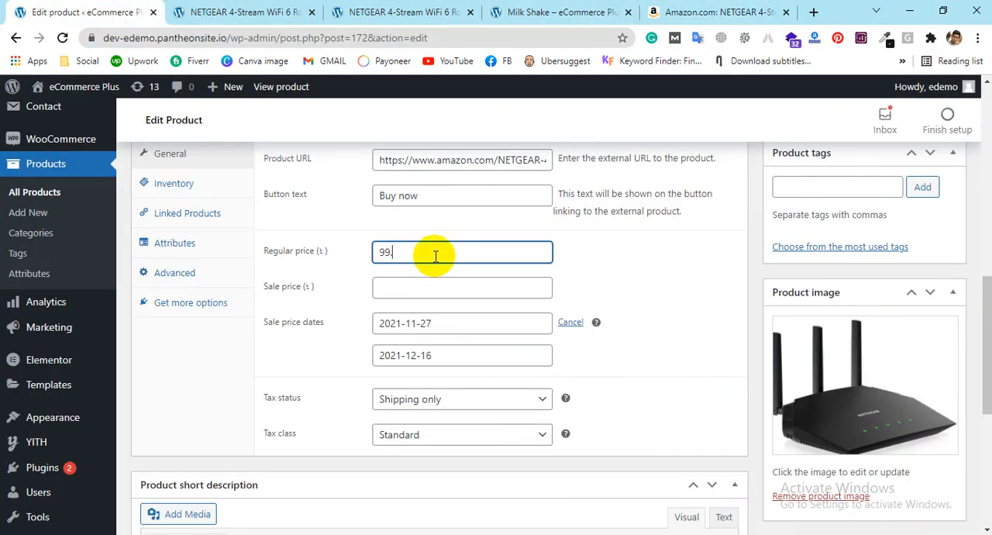
# Step: Try a sale price of 99.99 and clear the entry again
pyautogui.click(436, 287)
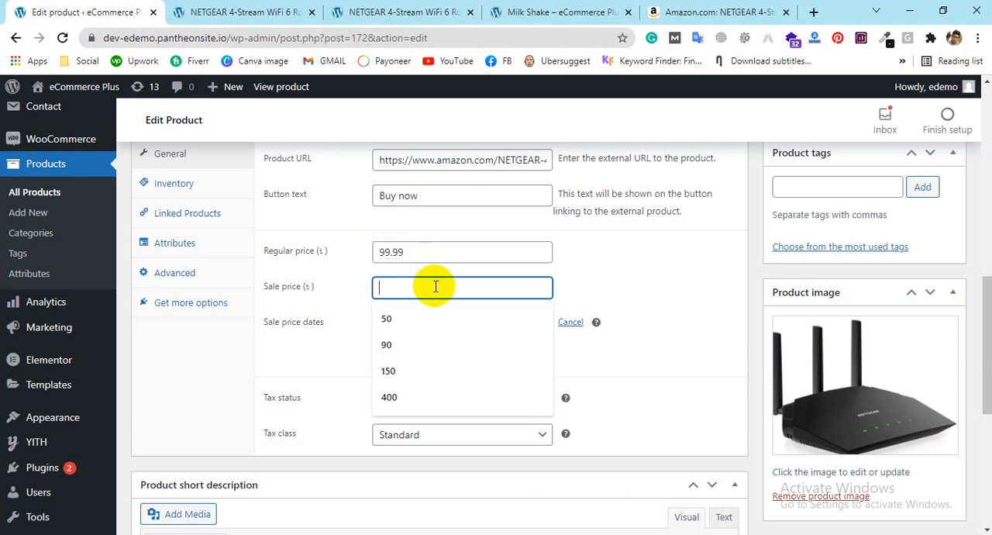
pyautogui.write('99.99')
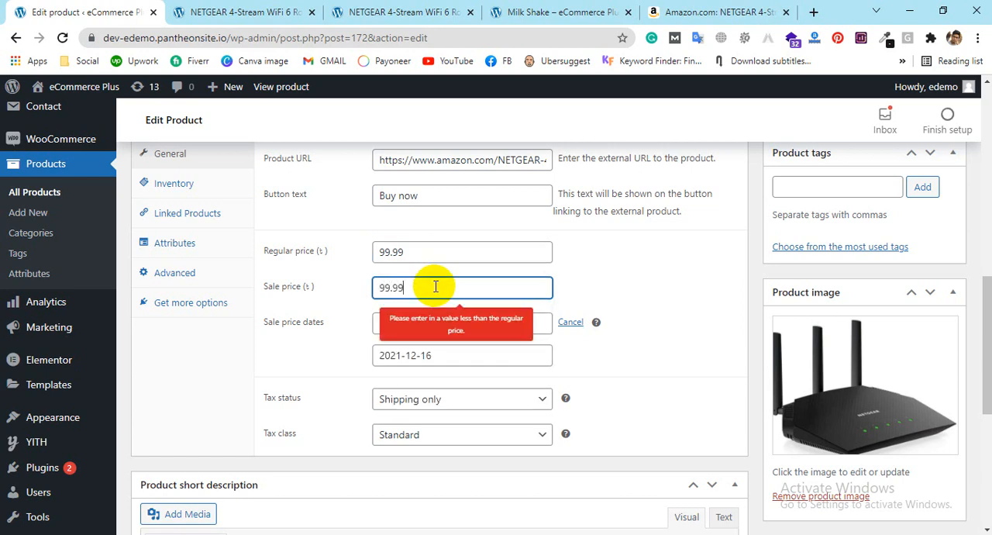
pyautogui.press('BackSpace')
pyautogui.press('BackSpace')
pyautogui.press('BackSpace')
pyautogui.press('BackSpace')
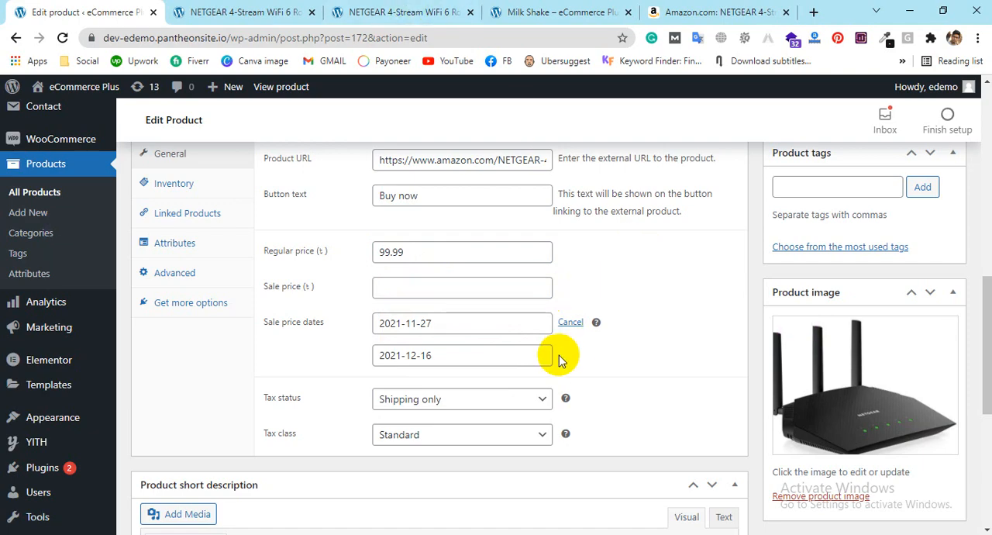
# Step: Remove the scheduled sale price dates from the external product
pyautogui.click(572, 322)
pyautogui.scroll(1, 316, 295)
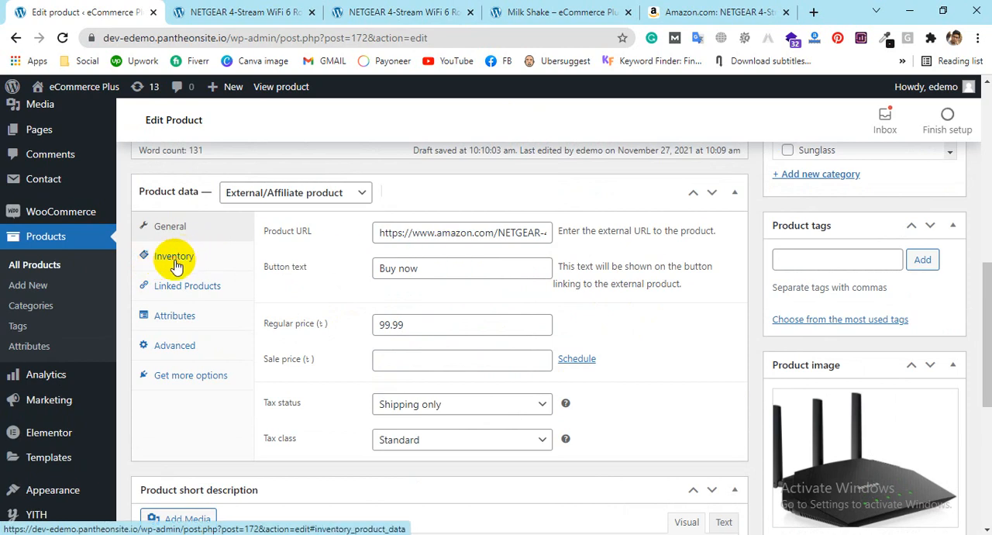
# Step: Look through the external product's inventory, linked products, attributes and advanced settings
pyautogui.click(163, 257)
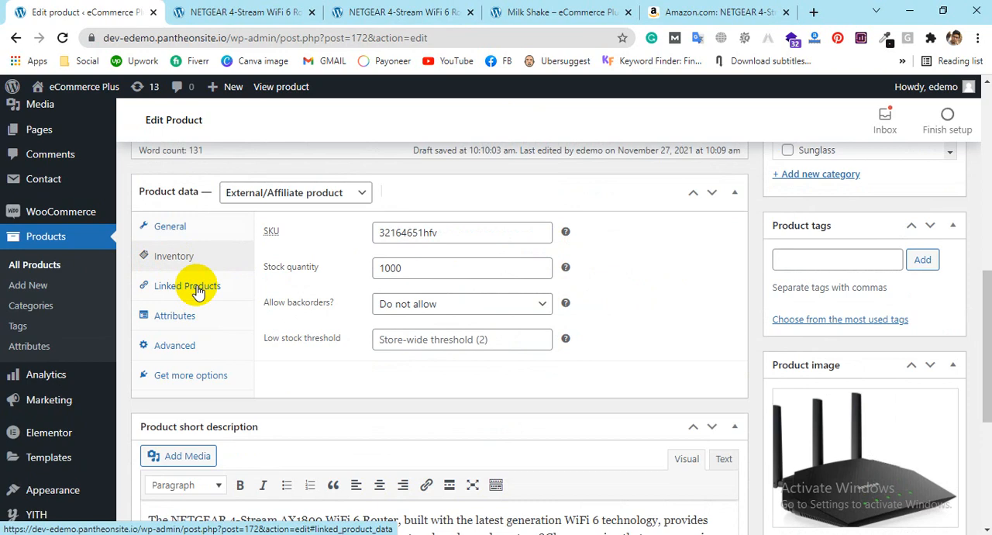
pyautogui.click(198, 290)
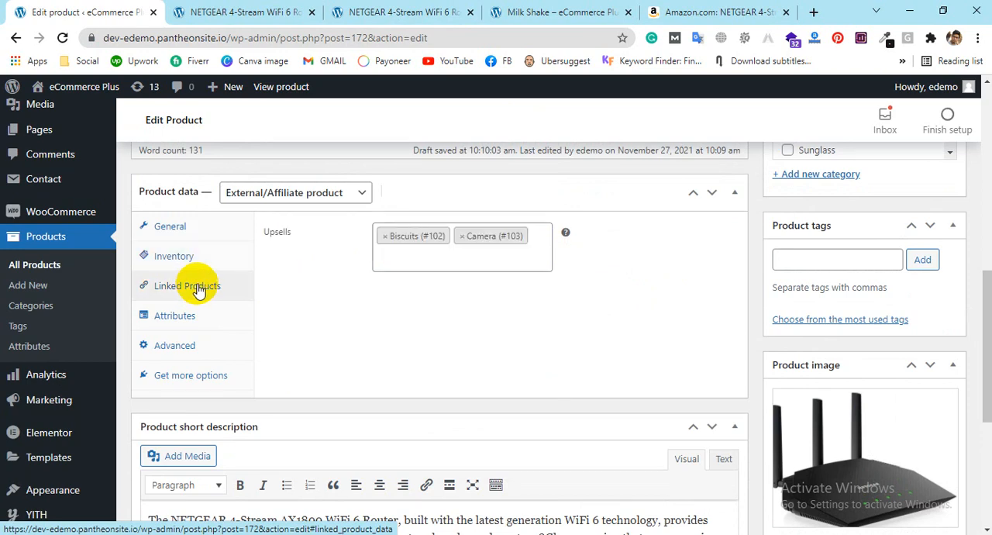
pyautogui.click(163, 320)
pyautogui.click(161, 342)
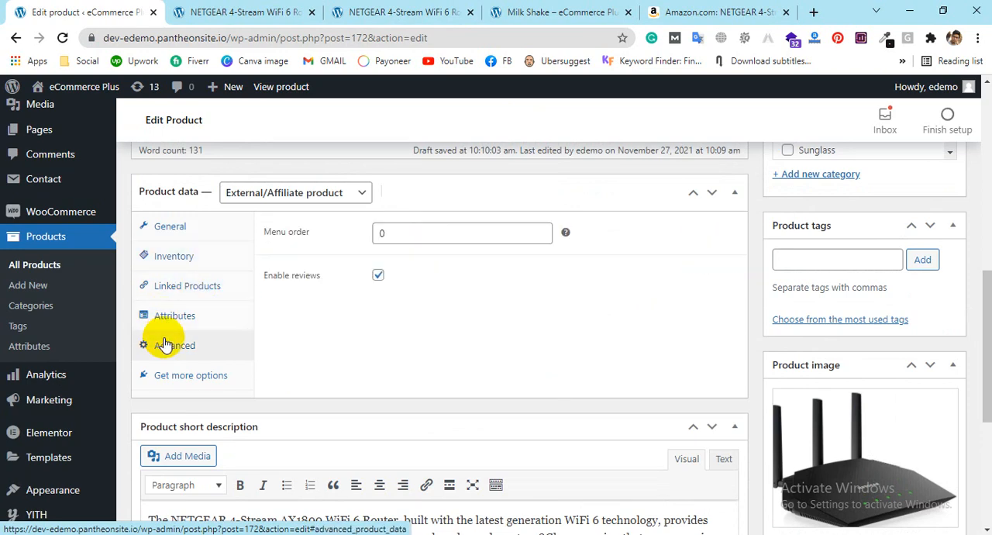
pyautogui.click(430, 233)
pyautogui.click(158, 227)
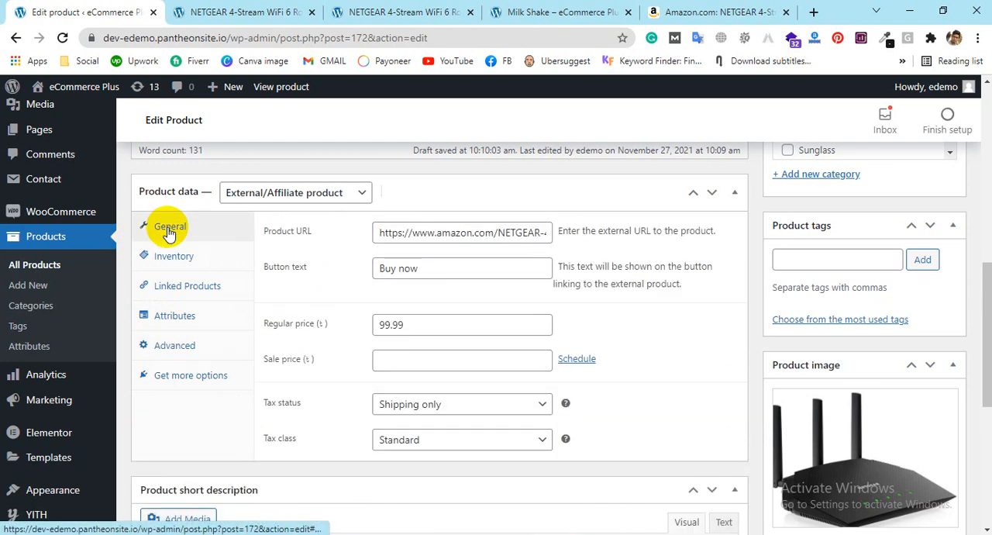
# Step: Clear the Product URL and enter the web address copied again from the router's Amazon listing
pyautogui.click(489, 232)
pyautogui.hotkey('ctrl', 'a')
pyautogui.press('BackSpace')
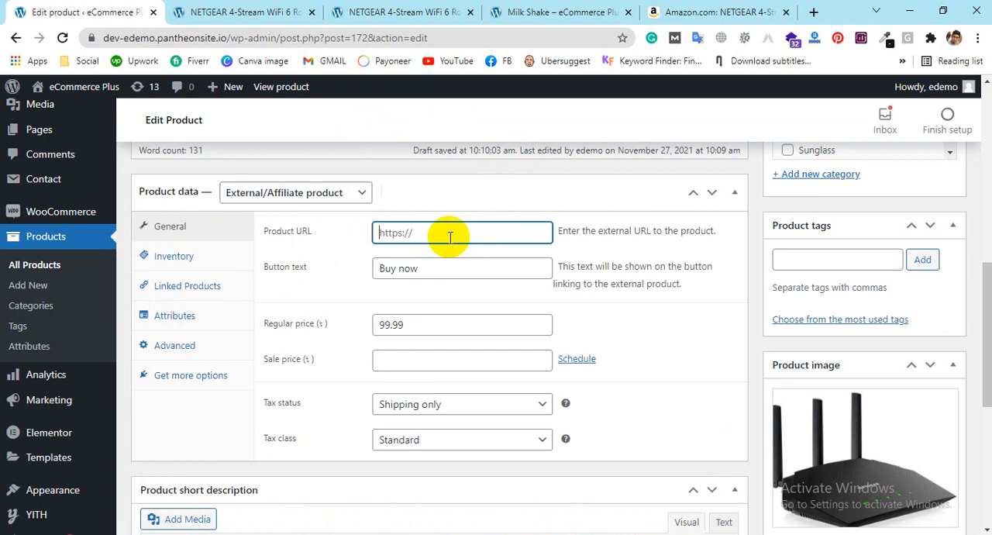
pyautogui.click(651, 12)
pyautogui.click(148, 37)
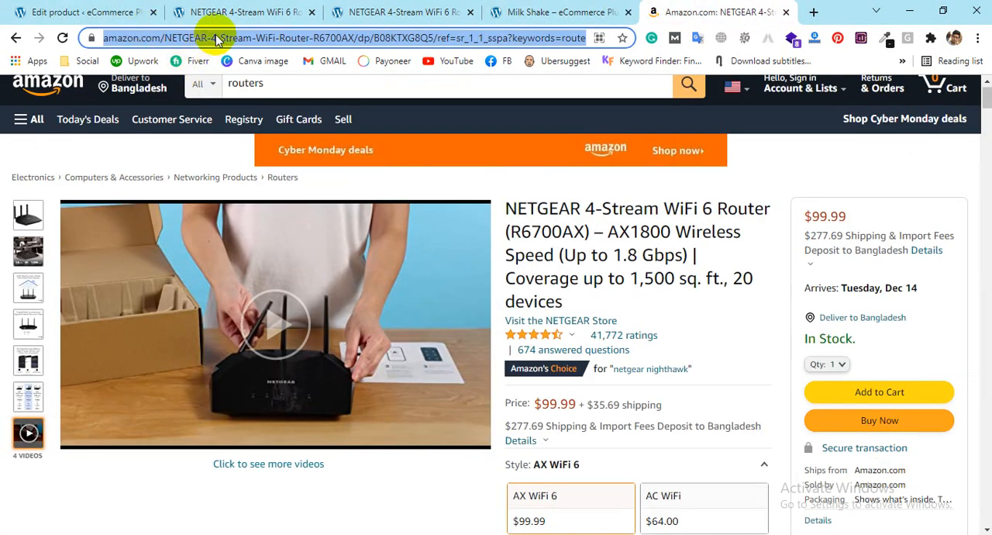
pyautogui.hotkey('ctrl', 'c')
pyautogui.click(85, 12)
pyautogui.hotkey('ctrl', 'v')
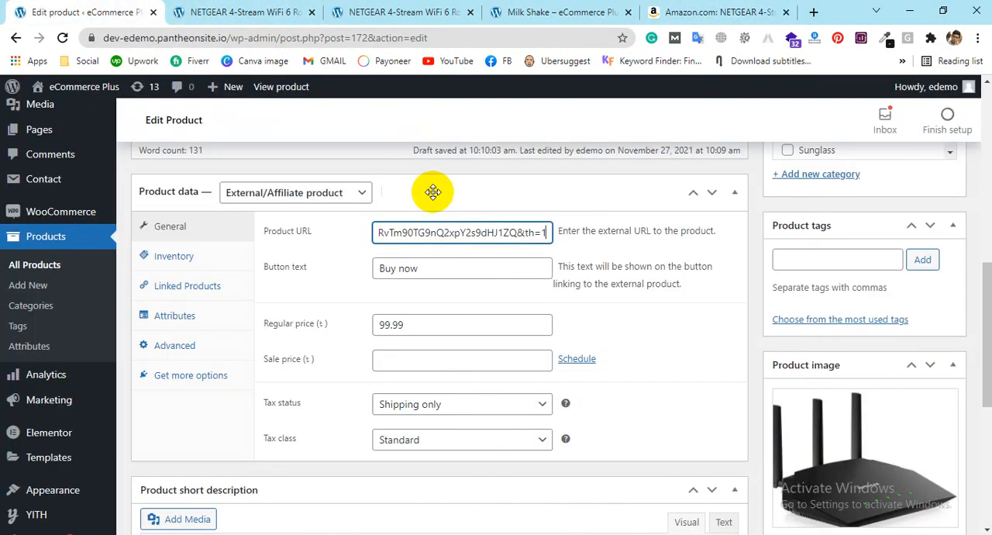
pyautogui.click(682, 346)
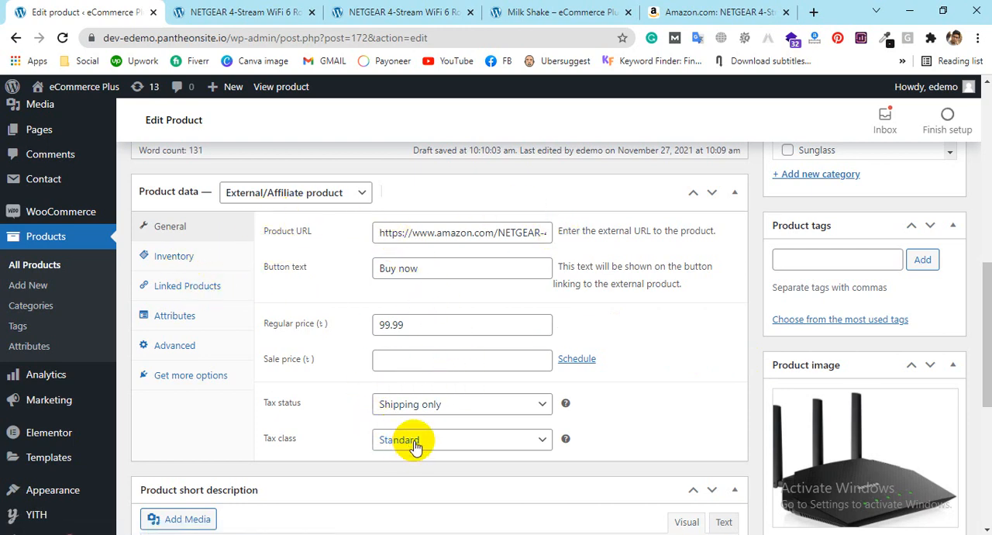
# Step: Check the external product's stock fields, upsells and available attribute types
pyautogui.click(173, 256)
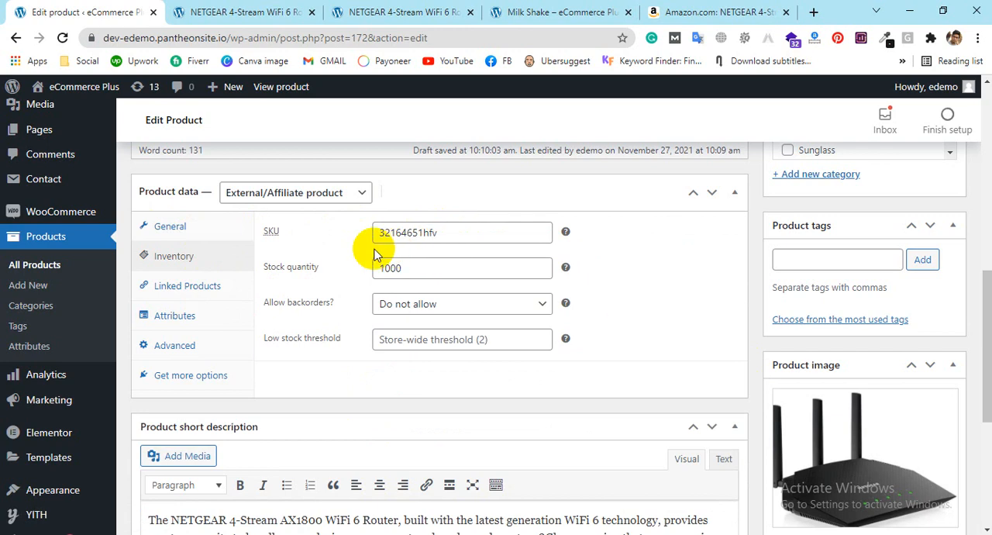
pyautogui.click(173, 297)
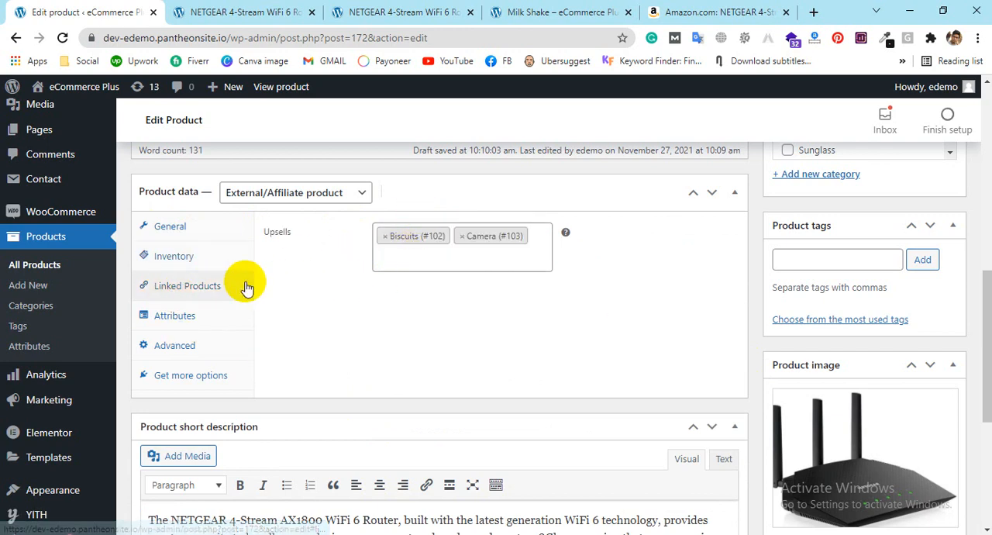
pyautogui.click(178, 318)
pyautogui.click(355, 231)
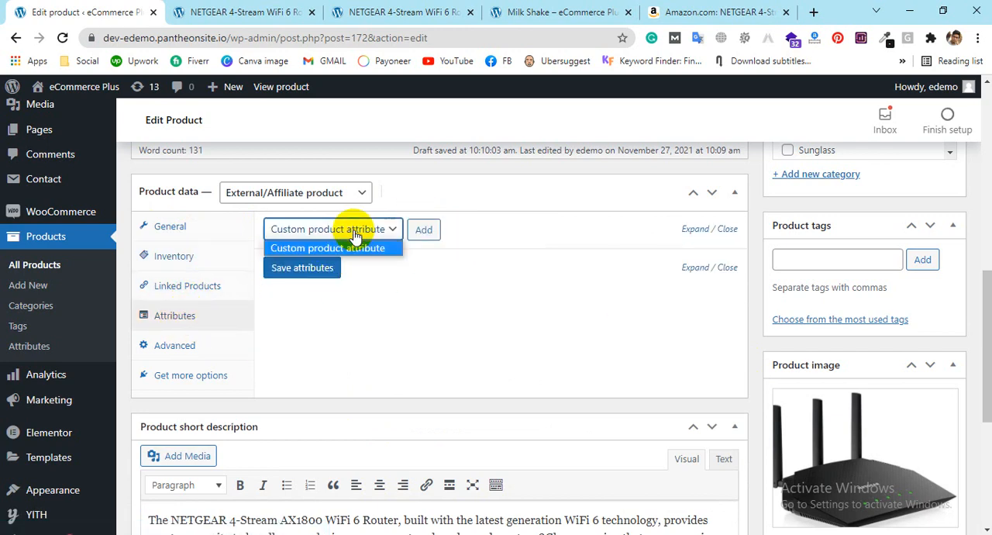
pyautogui.click(445, 296)
# Step: Set the external product's menu order to 4 in the advanced settings
pyautogui.click(170, 347)
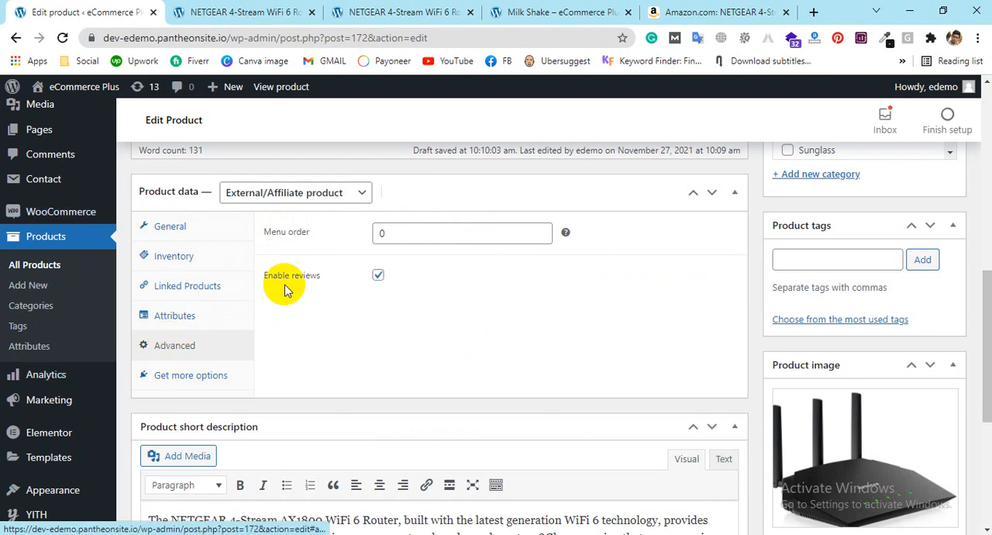
pyautogui.click(540, 229)
pyautogui.click(540, 229)
pyautogui.click(540, 230)
pyautogui.click(540, 230)
pyautogui.click(525, 277)
# Step: Update the published router product to save it as an external/affiliate product
pyautogui.scroll(-3, 517, 395)
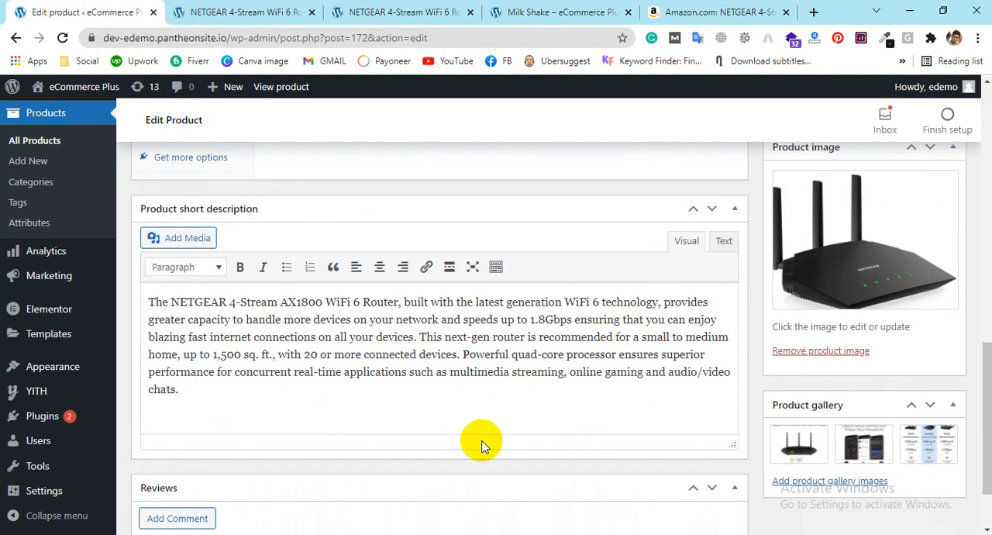
pyautogui.scroll(3, 516, 395)
pyautogui.scroll(3, 785, 147)
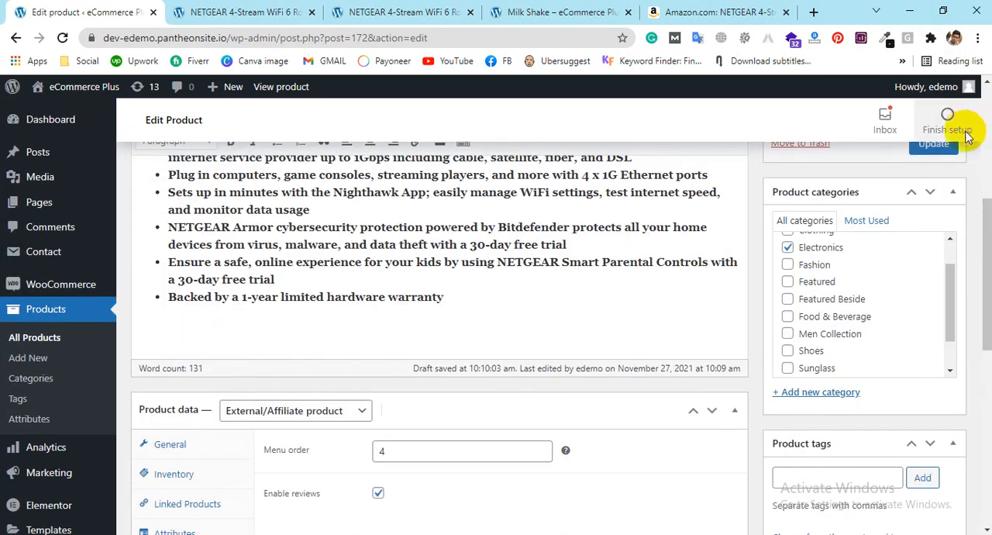
pyautogui.scroll(1, 941, 228)
pyautogui.click(926, 149)
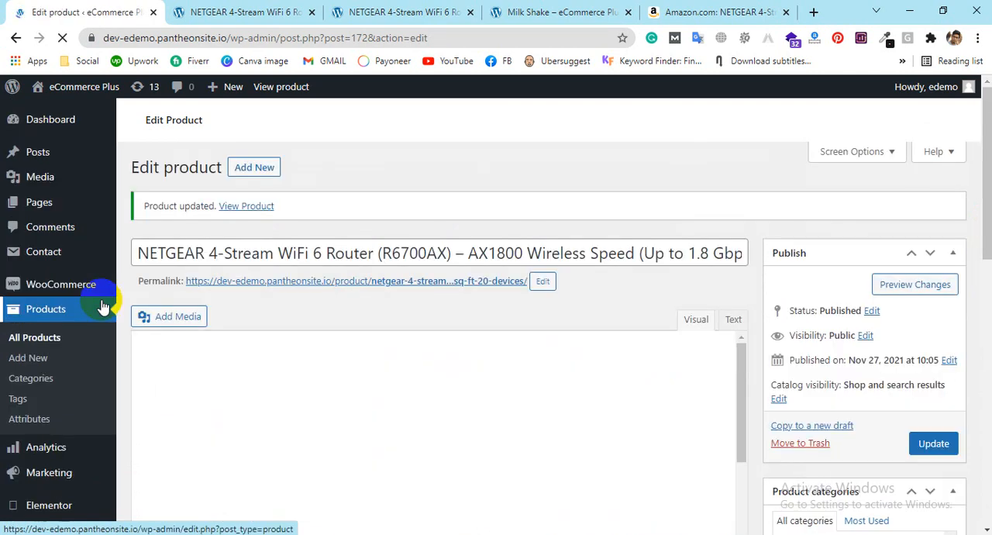
# Step: View the updated router page in the store and follow its "Buy now" link to check the Amazon web address
pyautogui.keyDown('ctrl'); pyautogui.click(246, 206); pyautogui.keyUp('ctrl')
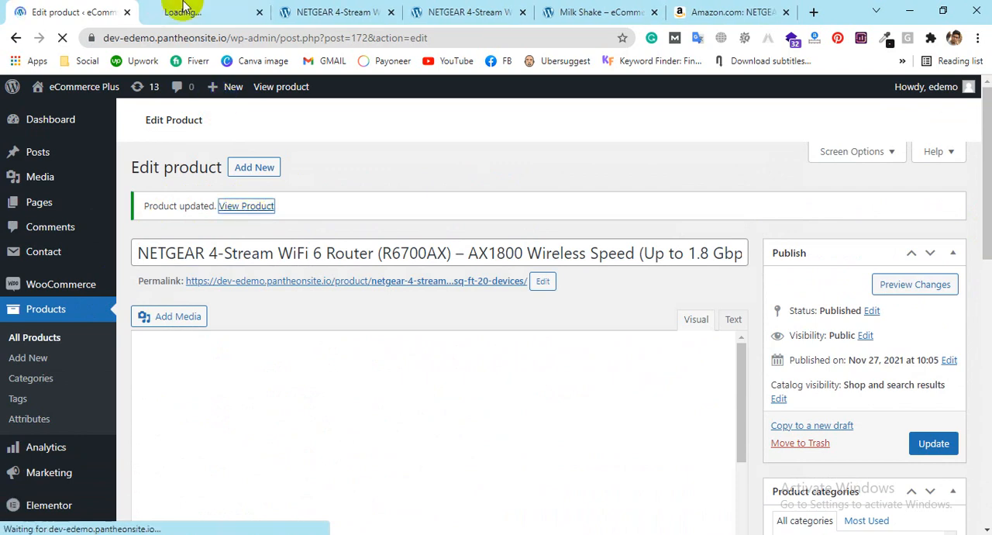
pyautogui.click(198, 13)
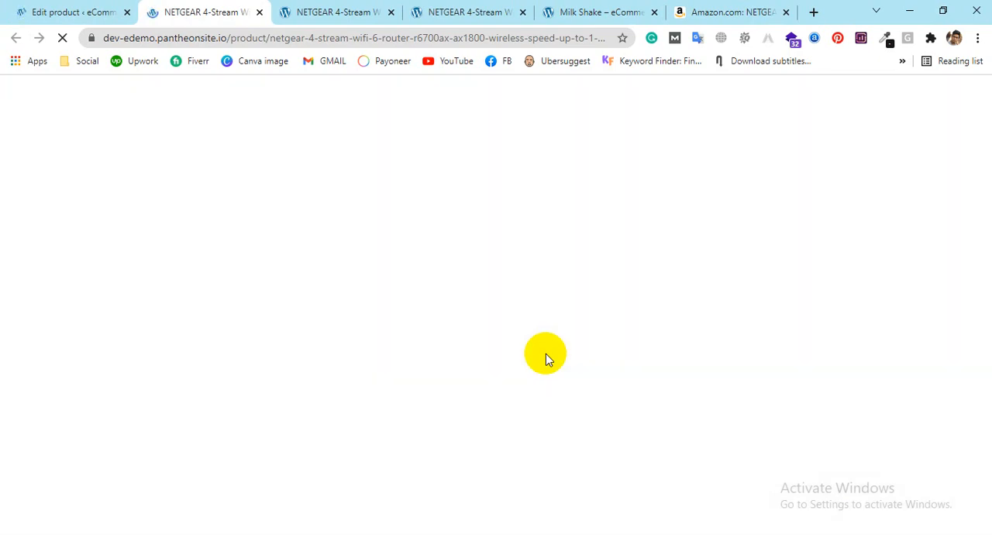
pyautogui.scroll(-3, 558, 347)
pyautogui.scroll(-7, 564, 342)
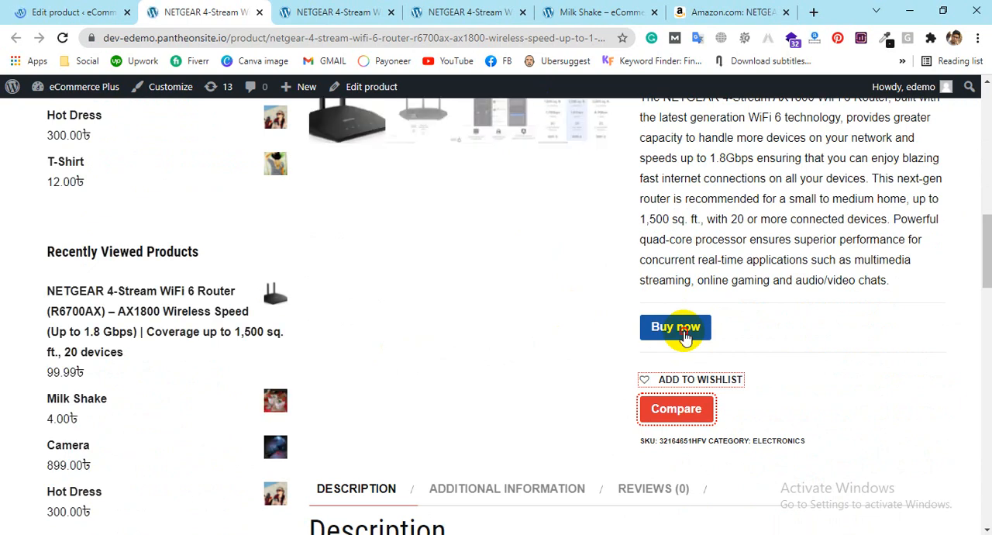
pyautogui.click(676, 327)
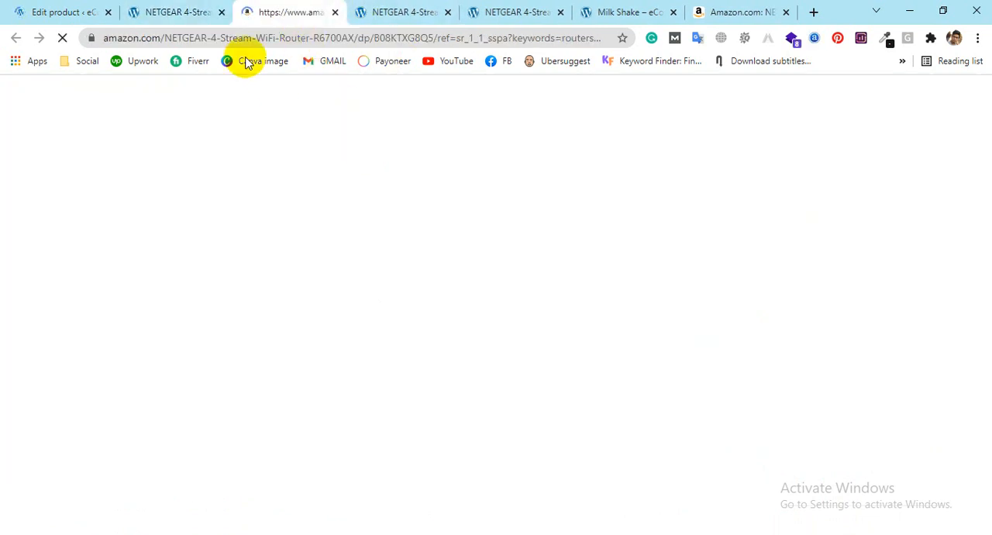
pyautogui.click(228, 36)
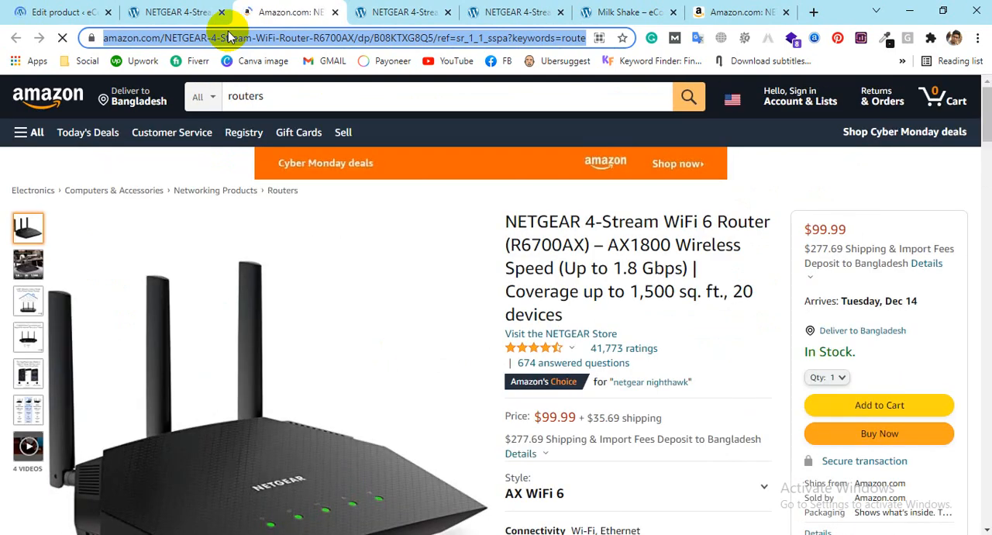
# Step: Return to the router's edit page and change its product type to Variable product
pyautogui.click(65, 12)
pyautogui.scroll(-5, 193, 353)
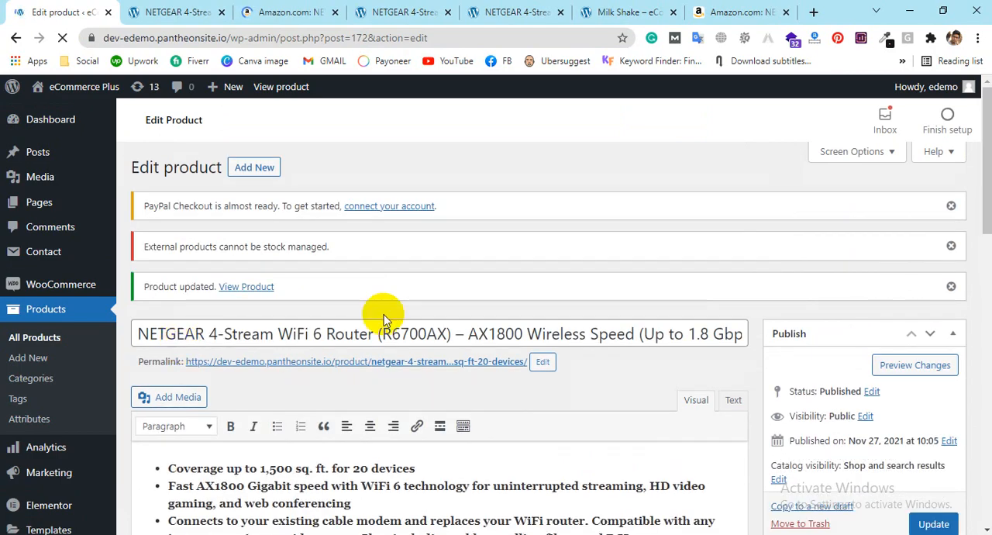
pyautogui.scroll(-3, 383, 314)
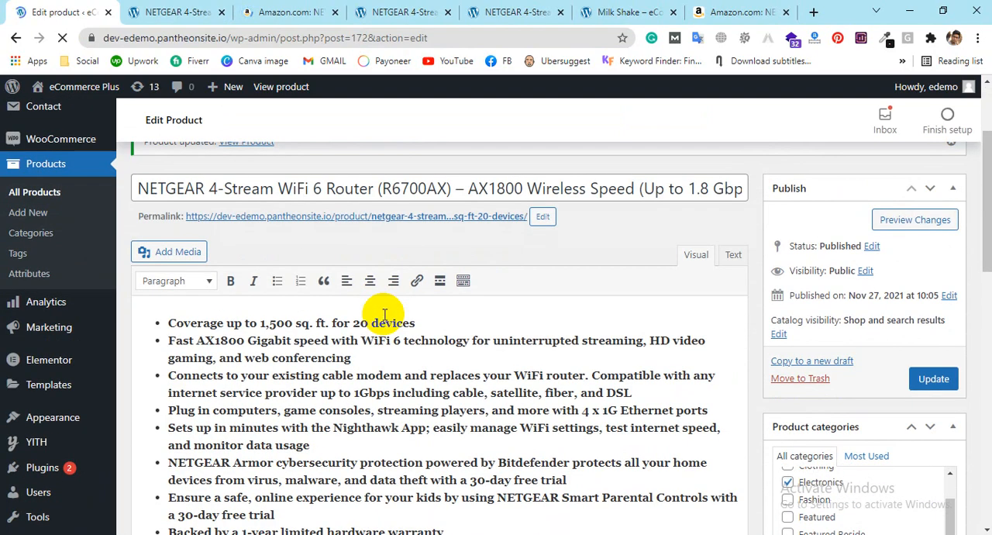
pyautogui.scroll(-3, 510, 418)
pyautogui.scroll(3, 465, 349)
pyautogui.scroll(-3, 356, 378)
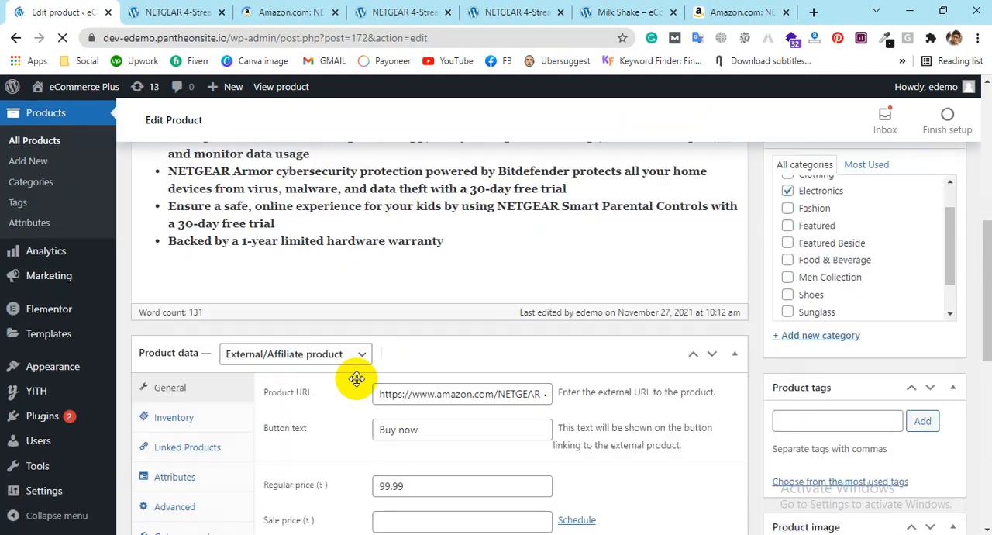
pyautogui.scroll(-1, 357, 378)
pyautogui.click(334, 281)
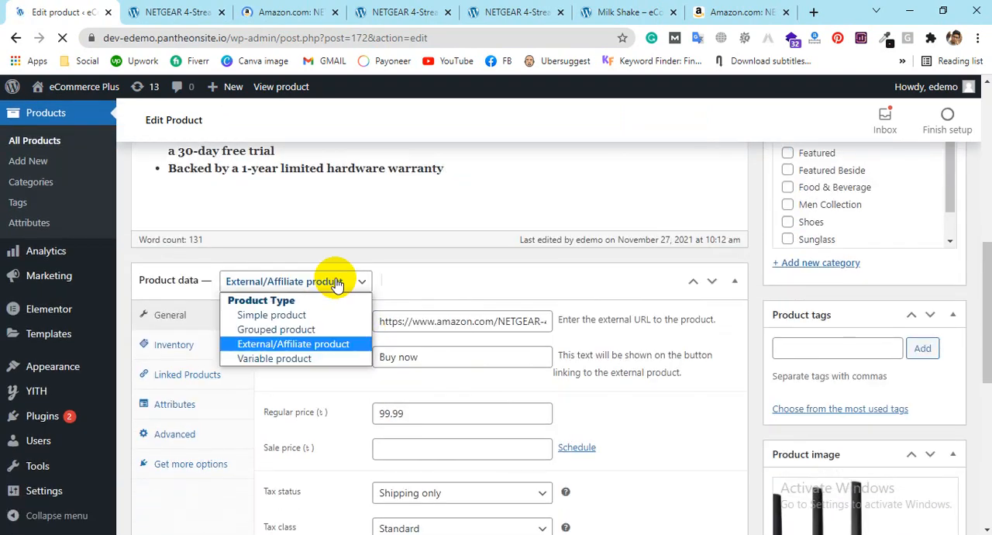
pyautogui.click(273, 359)
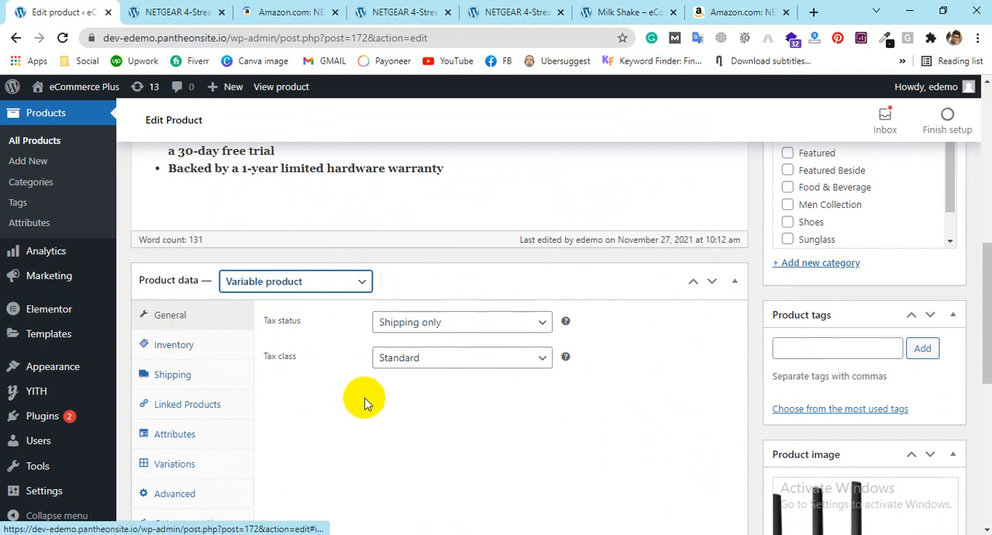
# Step: Review the variable product's inventory, shipping and linked products settings
pyautogui.click(186, 341)
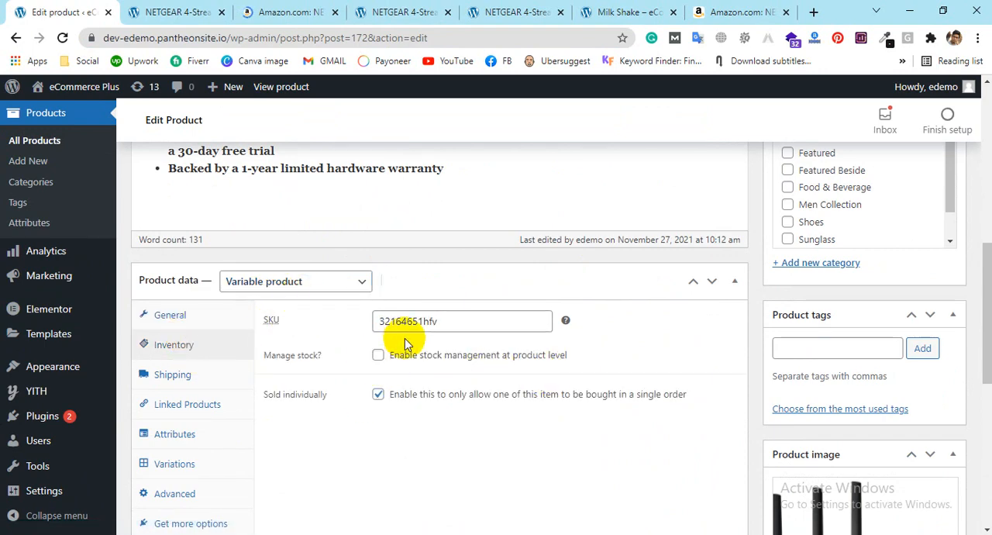
pyautogui.click(378, 354)
pyautogui.click(379, 355)
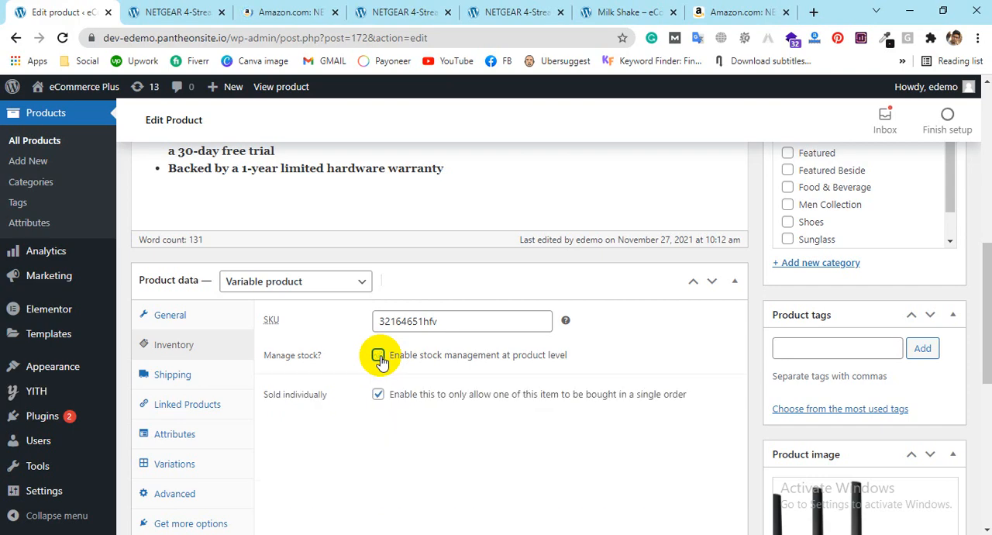
pyautogui.click(229, 376)
pyautogui.scroll(-2, 465, 314)
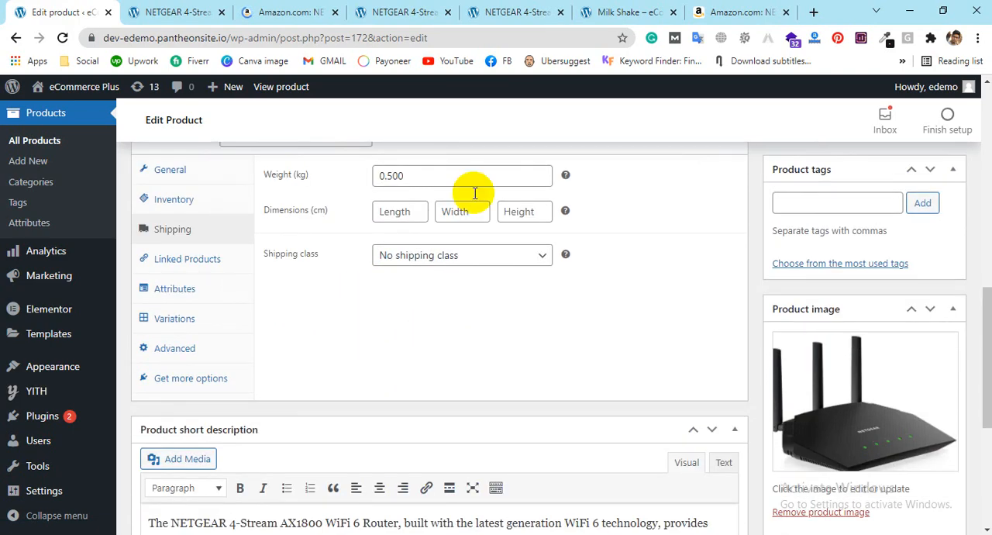
pyautogui.click(203, 257)
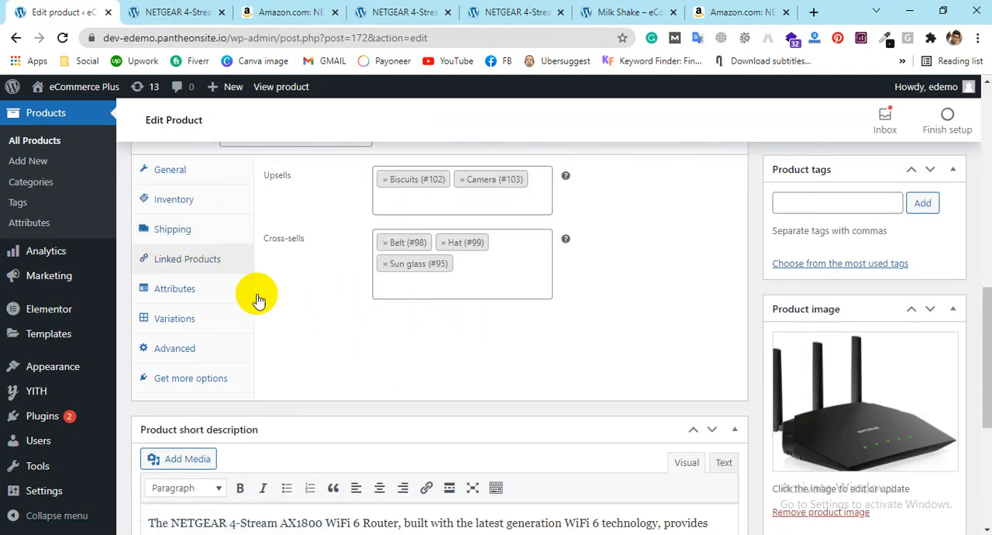
# Step: Add a custom product attribute named SIZE to the variable product
pyautogui.click(195, 288)
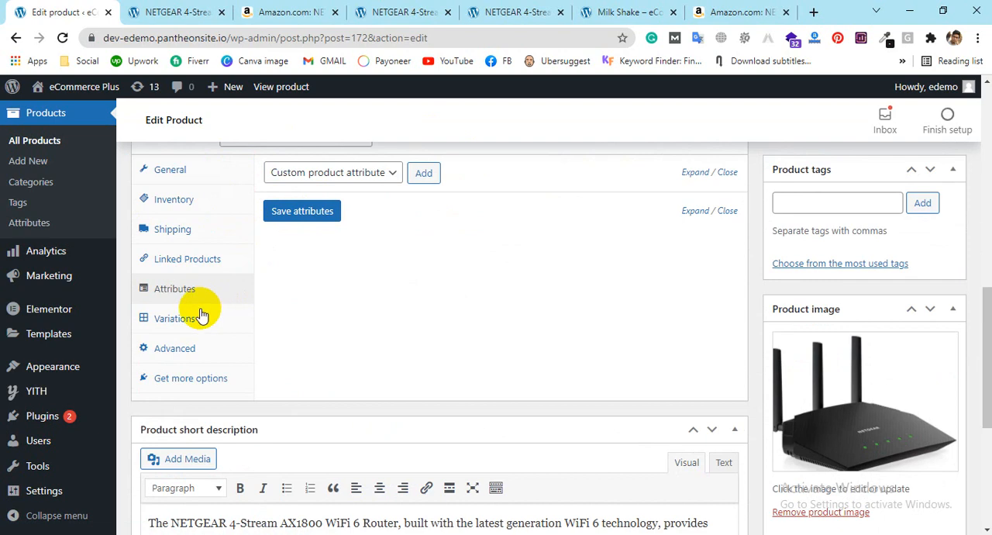
pyautogui.scroll(1, 372, 240)
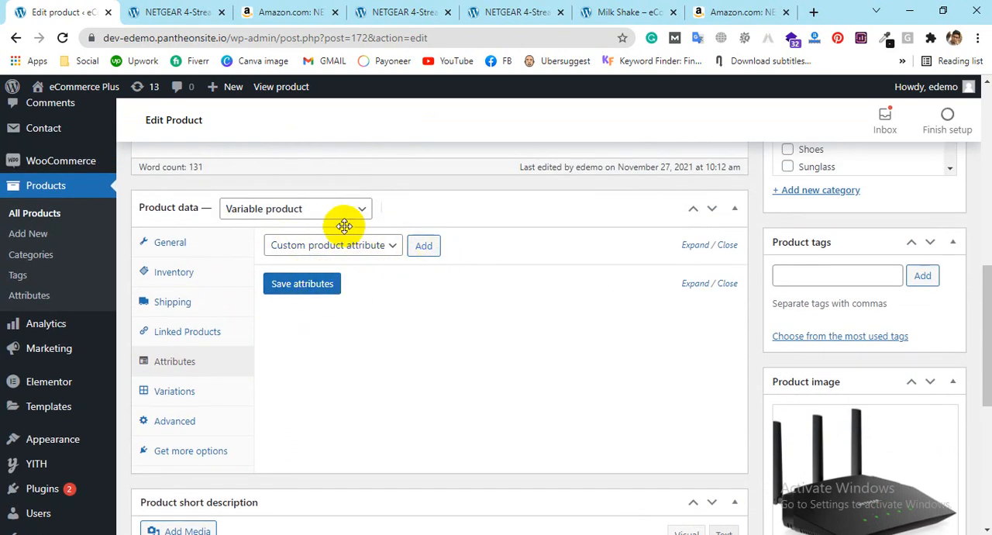
pyautogui.click(372, 246)
pyautogui.click(372, 262)
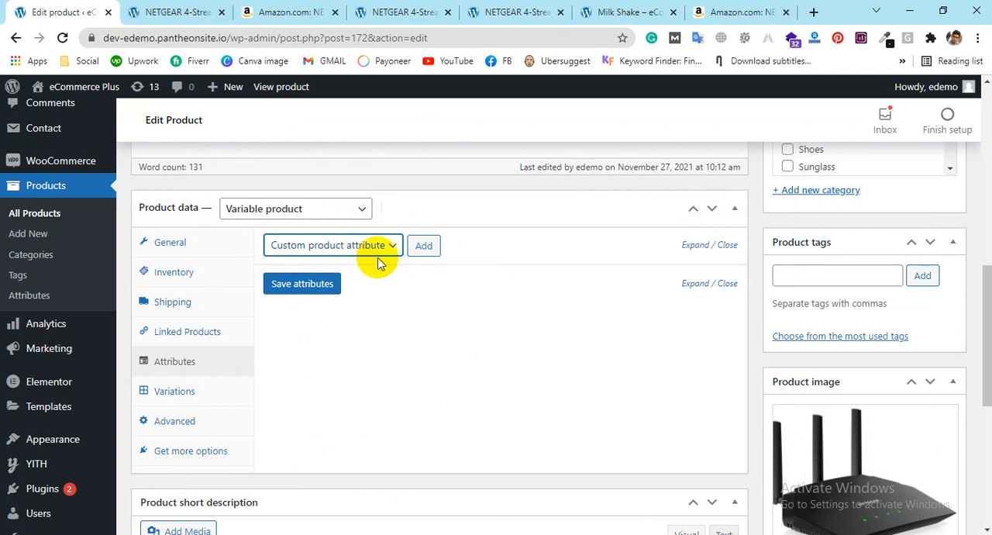
pyautogui.click(426, 245)
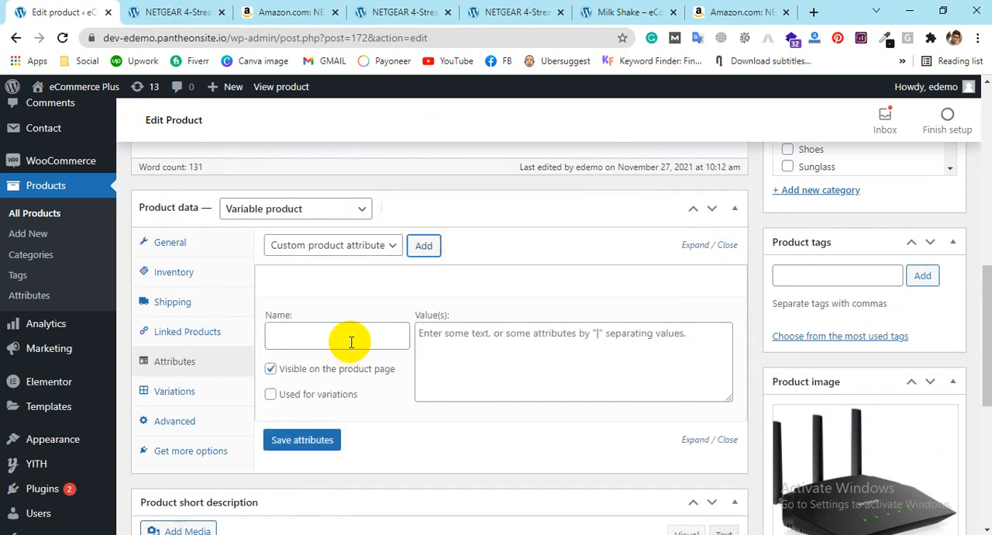
pyautogui.click(351, 342)
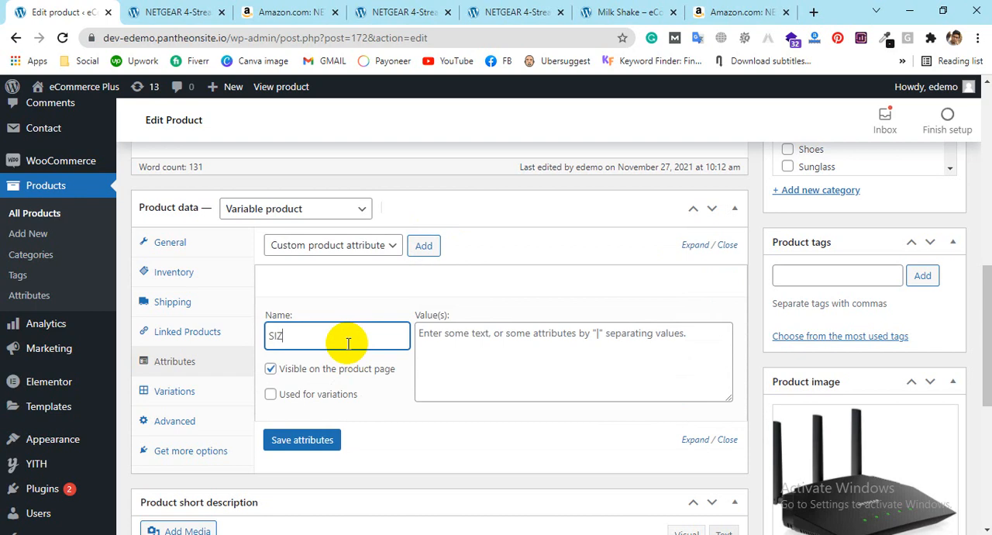
pyautogui.write('SIZE')
# Step: Give the SIZE attribute the values M, XL and XXL separated by "|" and enable it for variations
pyautogui.click(479, 343)
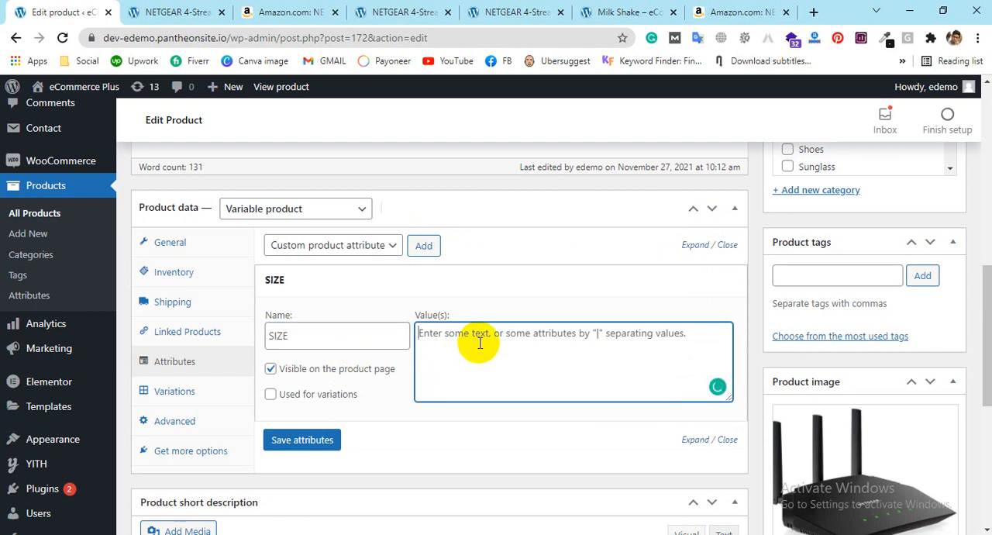
pyautogui.write('M|XL|XXL')
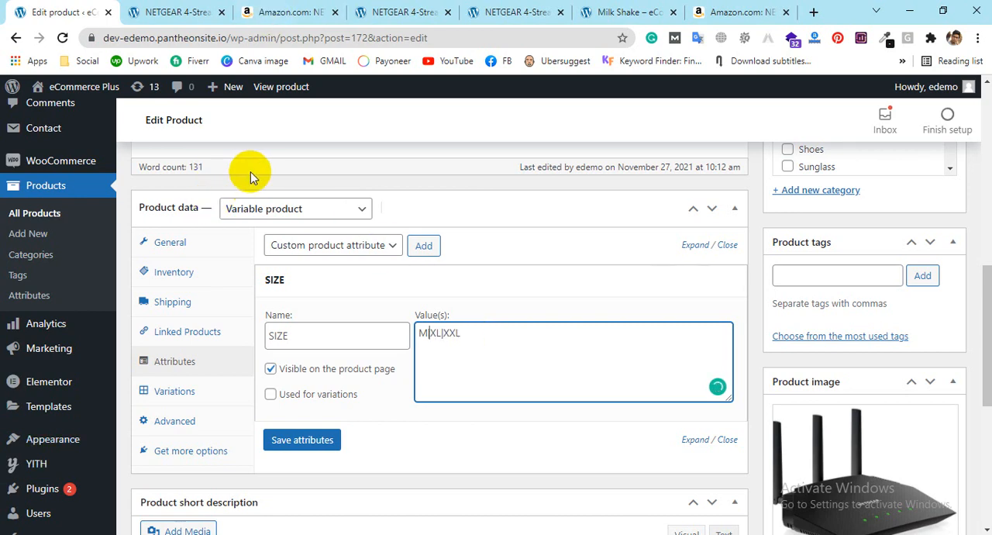
pyautogui.moveTo(443, 332); pyautogui.dragTo(461, 334)
pyautogui.click(438, 344)
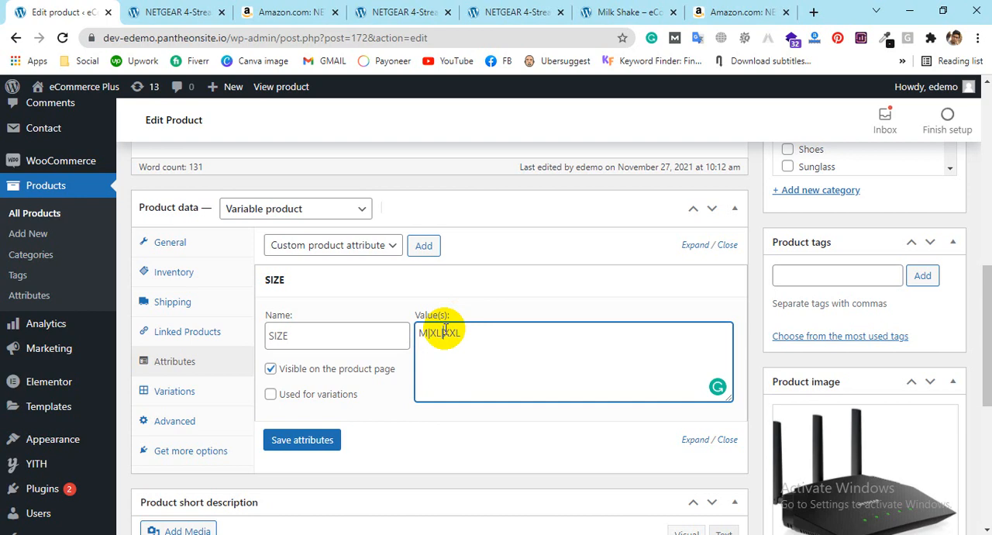
pyautogui.click(441, 338)
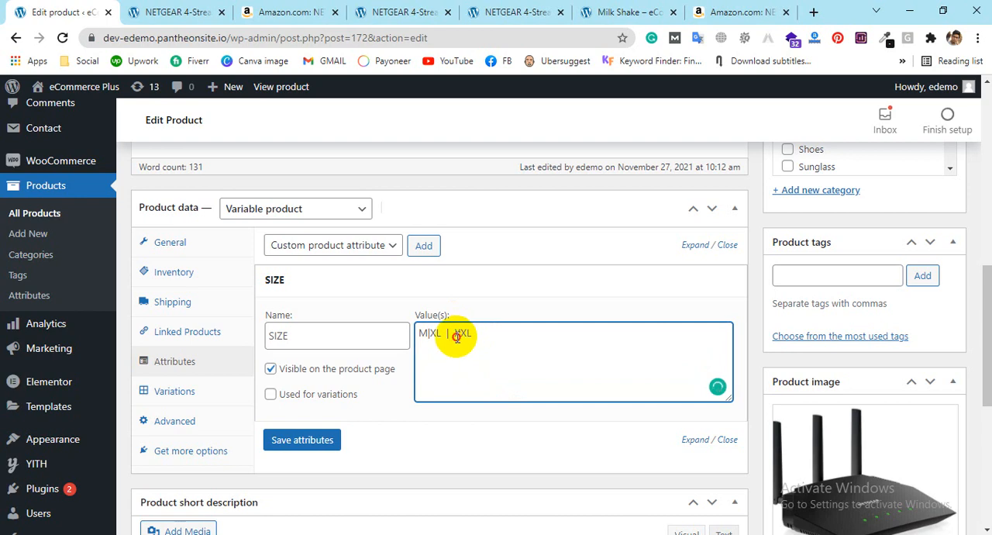
pyautogui.click(456, 336)
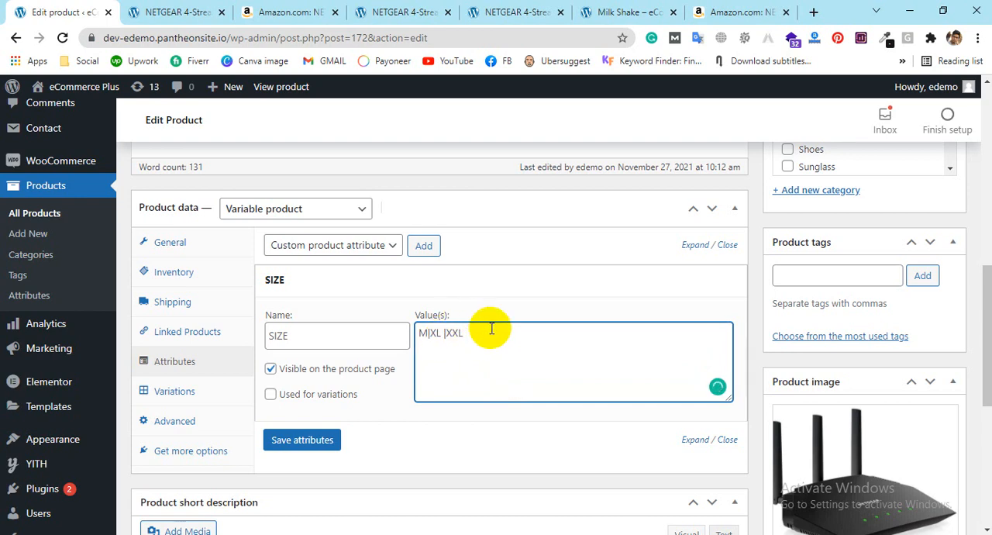
pyautogui.click(271, 396)
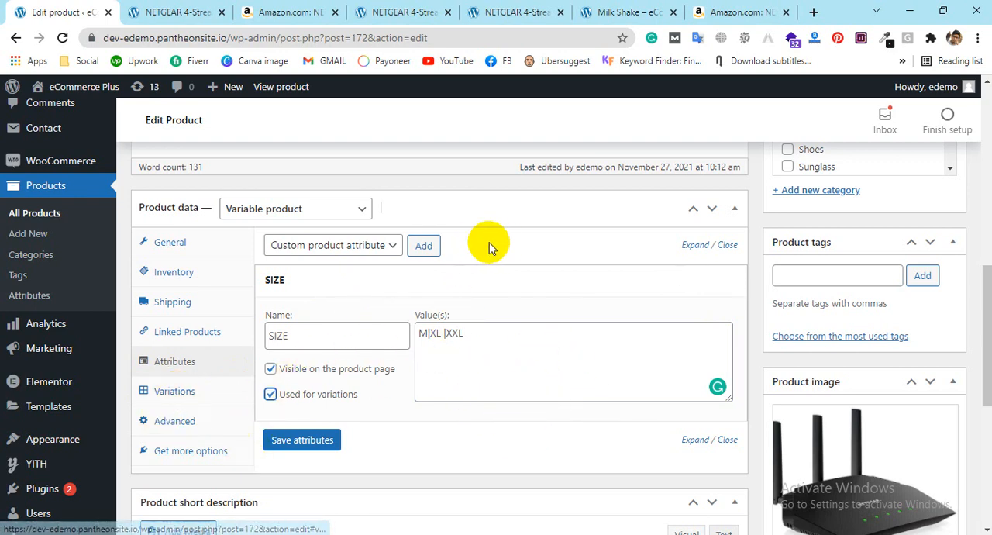
# Step: Add a second custom product attribute named COLOR
pyautogui.click(425, 246)
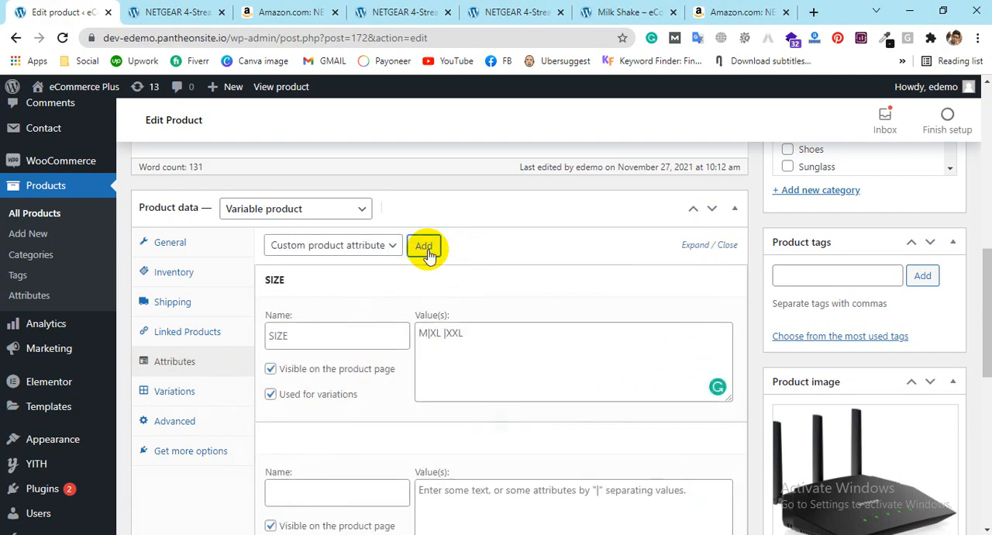
pyautogui.scroll(-2, 565, 294)
pyautogui.click(323, 350)
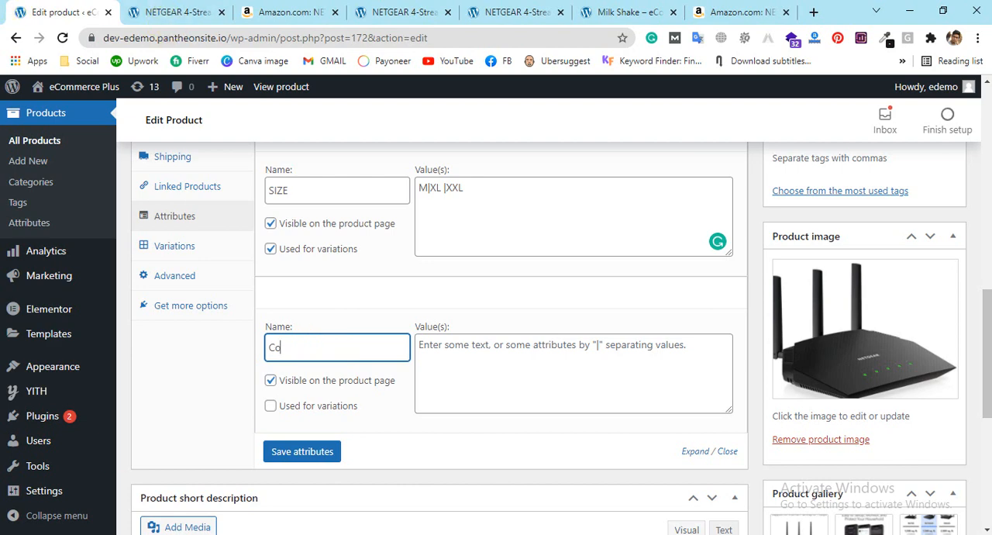
pyautogui.click(621, 521)
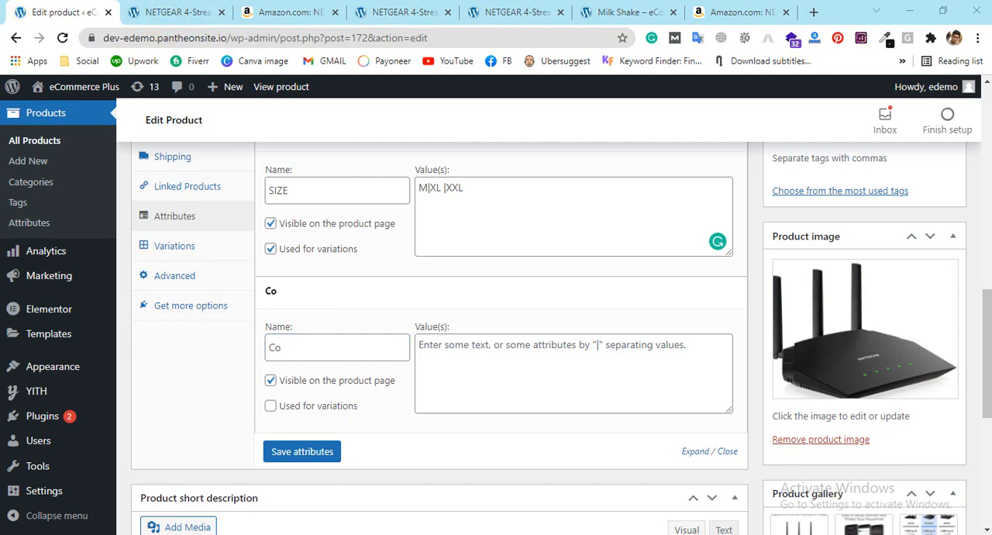
pyautogui.click(313, 344)
pyautogui.press('BackSpace')
pyautogui.write('OLOR')
# Step: Enter "Blue|Black|Ash|White|RoyalNavy Blue" as the values of the COLOR attribute
pyautogui.click(452, 344)
pyautogui.write('Re')
pyautogui.press('BackSpace')
pyautogui.press('BackSpace')
pyautogui.write('Red')
pyautogui.press('BackSpace')
pyautogui.press('BackSpace')
pyautogui.write('Blue|Bl')
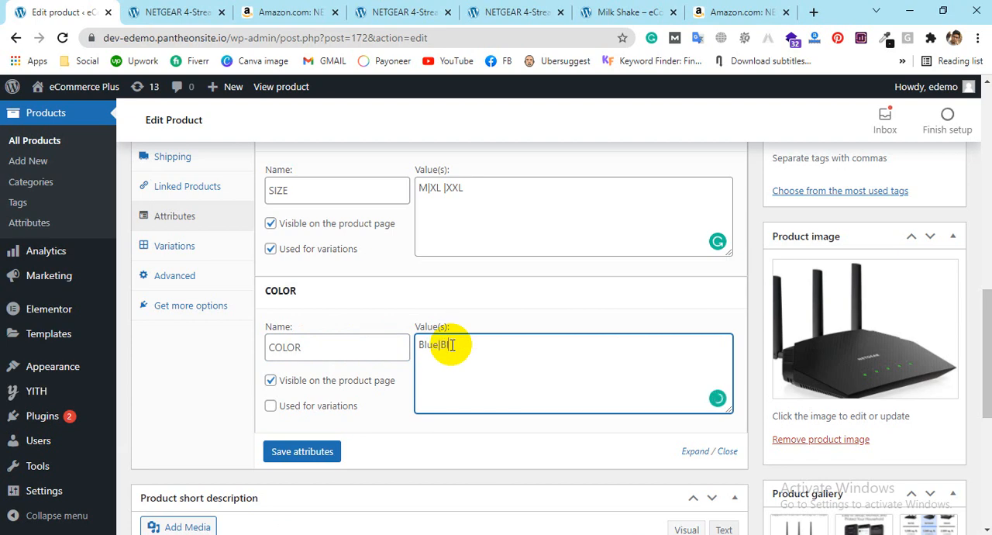
pyautogui.write('ack|as')
pyautogui.press('BackSpace')
pyautogui.press('BackSpace')
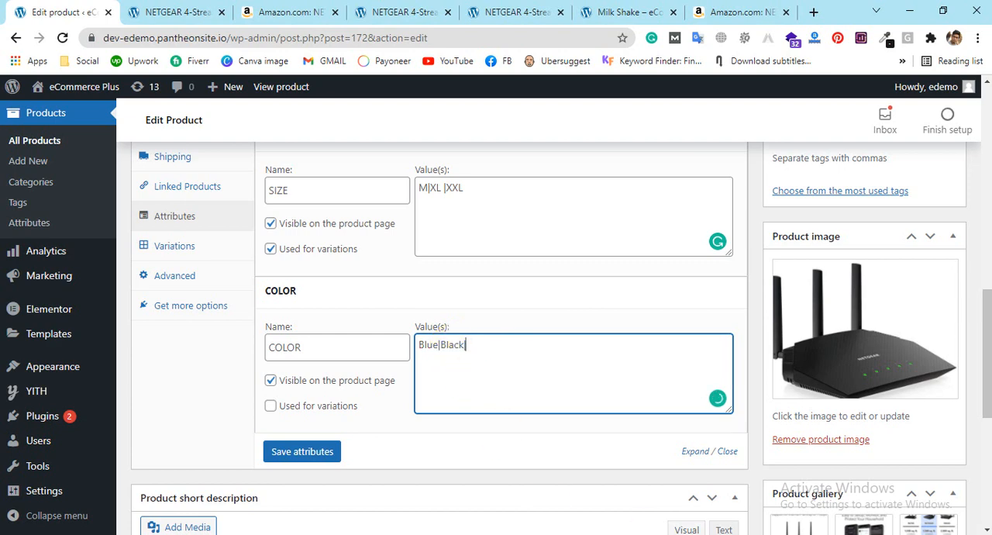
pyautogui.write('Ash|White|RoyalNavy Blue')
pyautogui.click(455, 415)
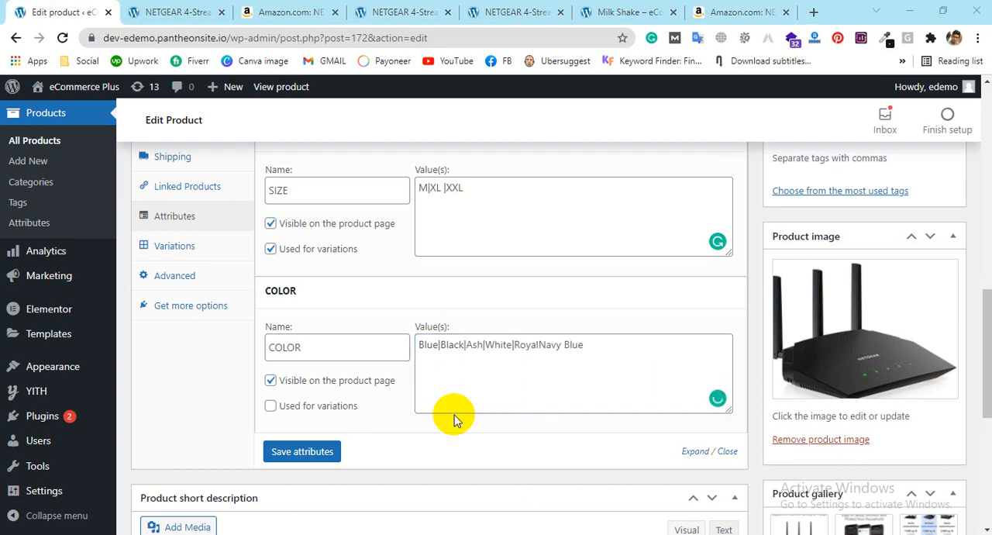
# Step: Enable the COLOR attribute for variations and save the product's attributes
pyautogui.scroll(1, 454, 415)
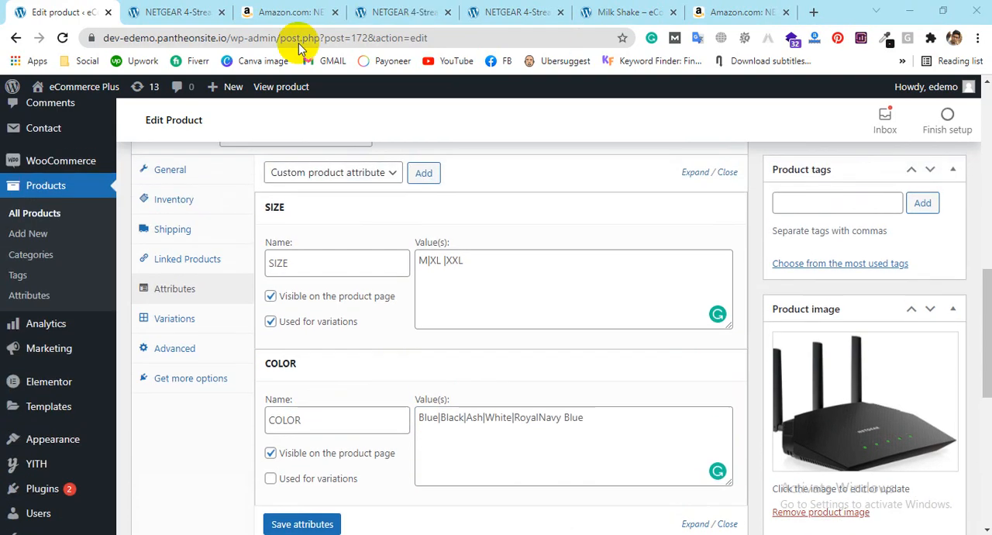
pyautogui.scroll(-2, 504, 241)
pyautogui.click(274, 334)
pyautogui.click(284, 380)
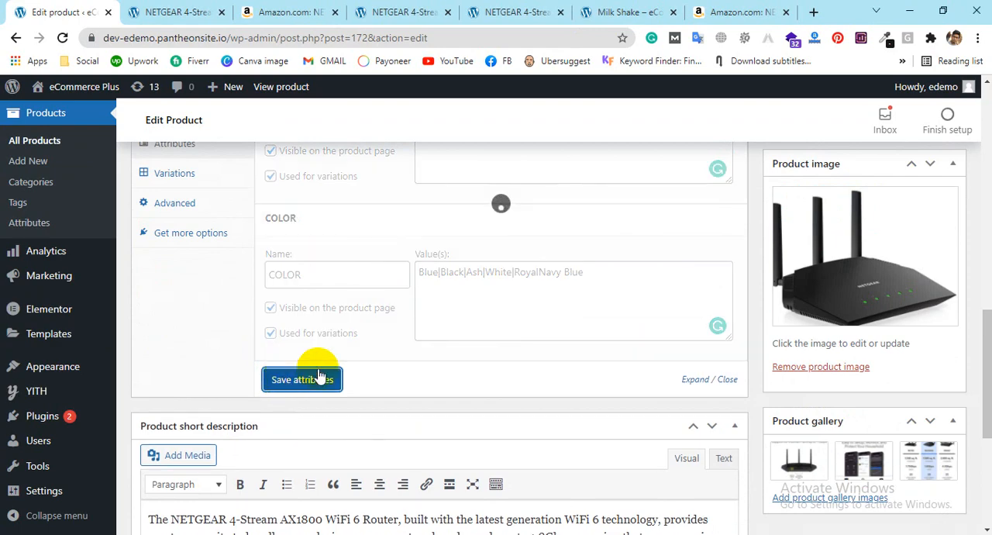
# Step: Generate the product's variations from all SIZE and COLOR attribute combinations
pyautogui.scroll(3, 421, 285)
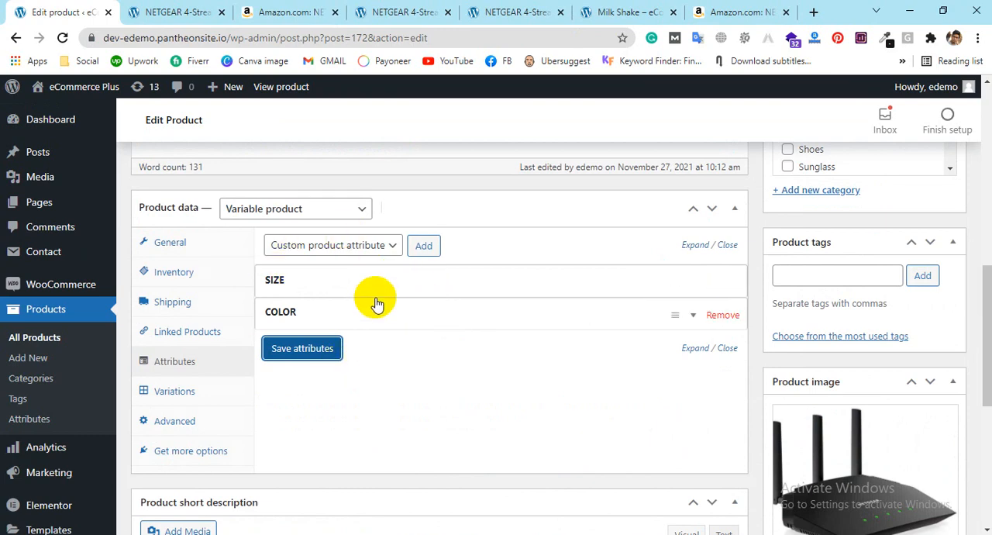
pyautogui.click(180, 393)
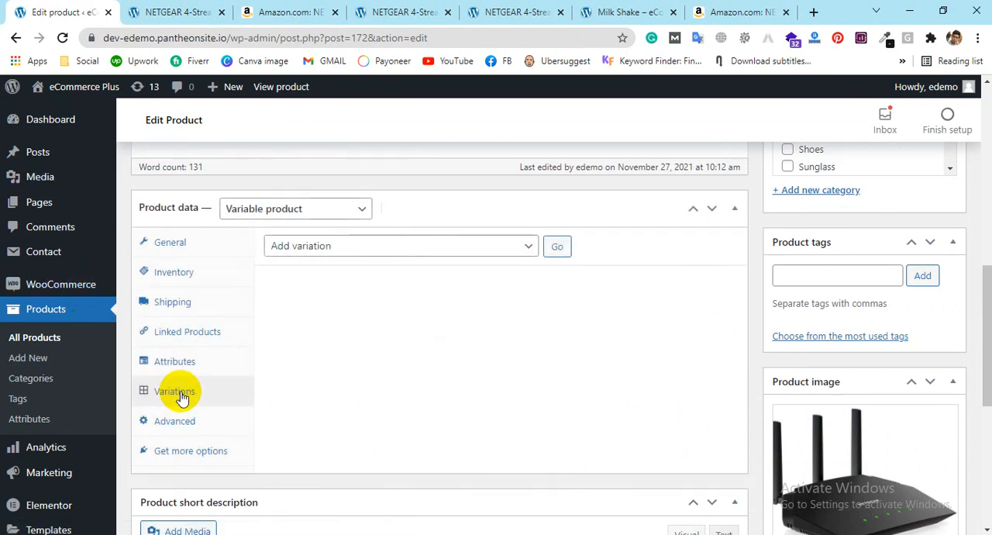
pyautogui.click(441, 250)
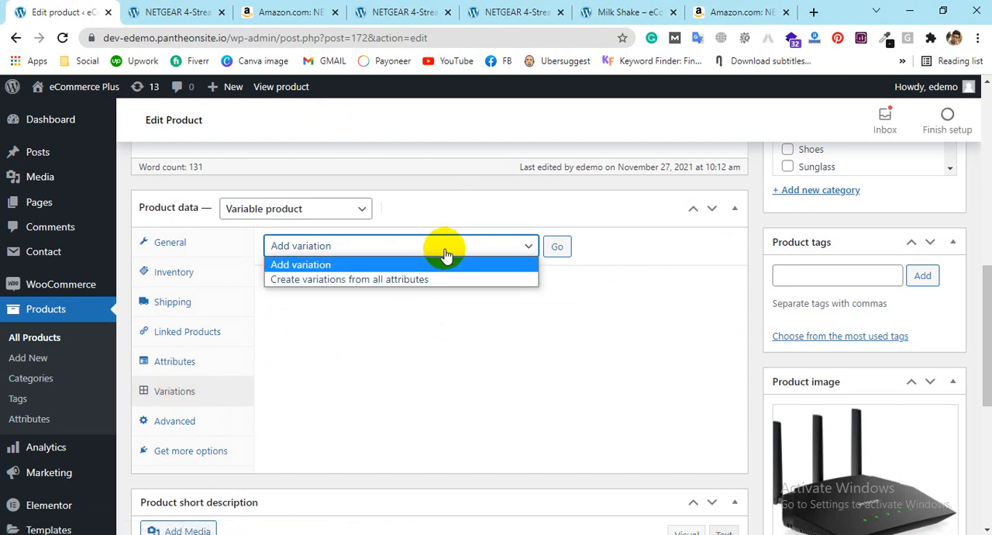
pyautogui.click(338, 284)
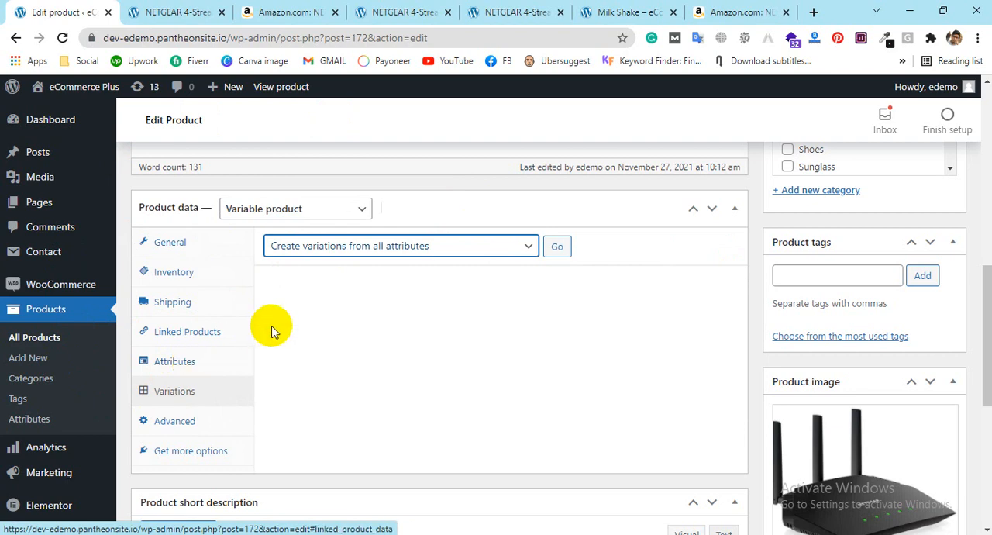
pyautogui.click(561, 247)
pyautogui.click(566, 150)
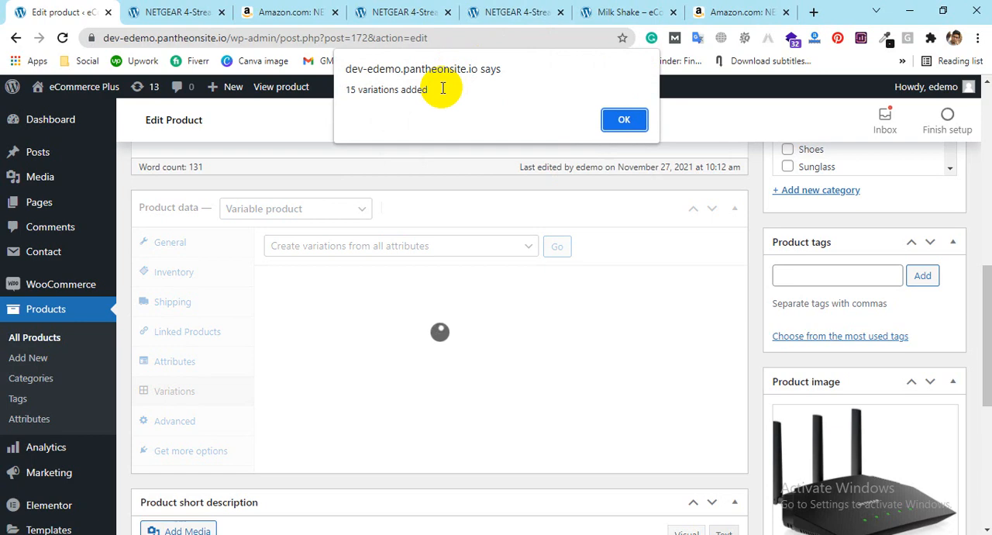
pyautogui.click(623, 120)
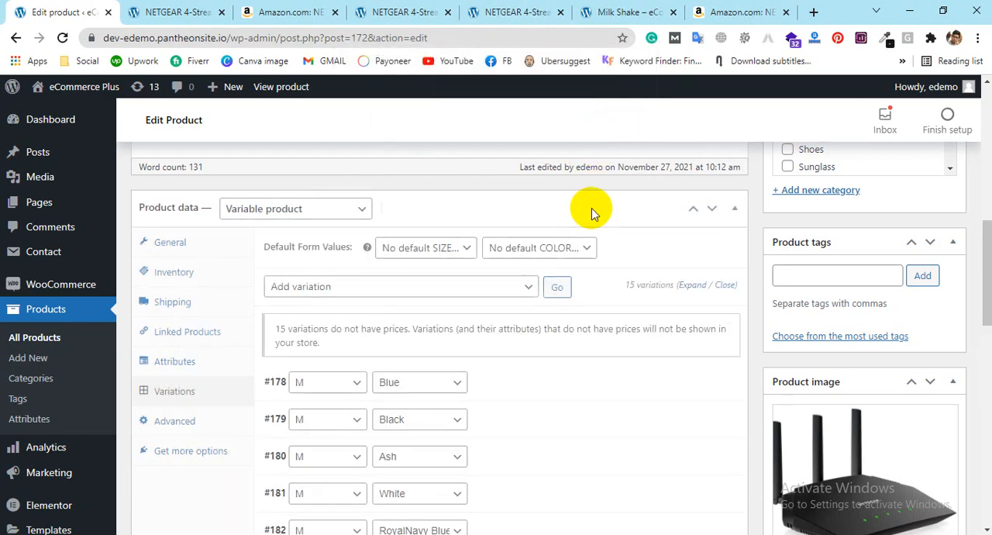
# Step: Review the generated size and color variations and remove the M / White variation
pyautogui.scroll(-2, 564, 217)
pyautogui.scroll(-1, 558, 217)
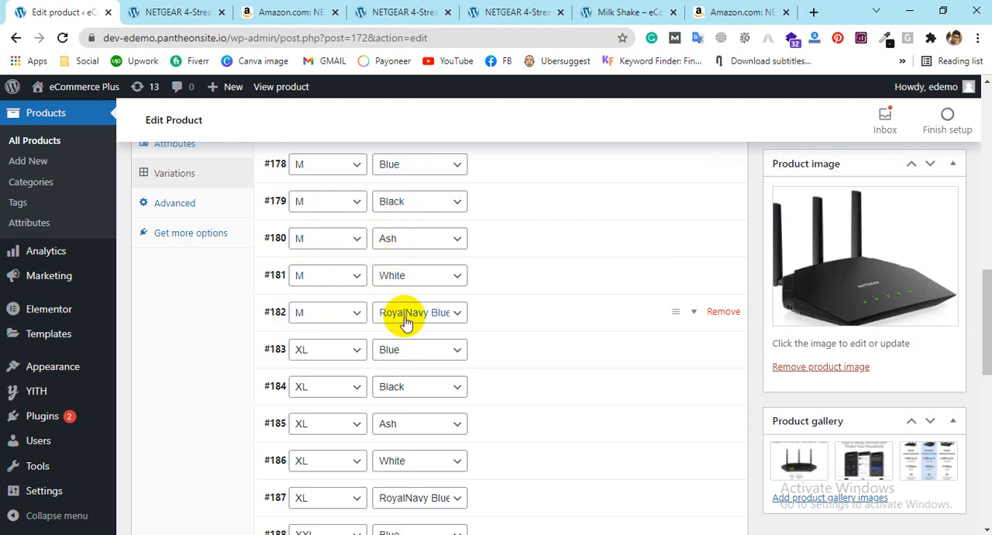
pyautogui.scroll(-1, 547, 287)
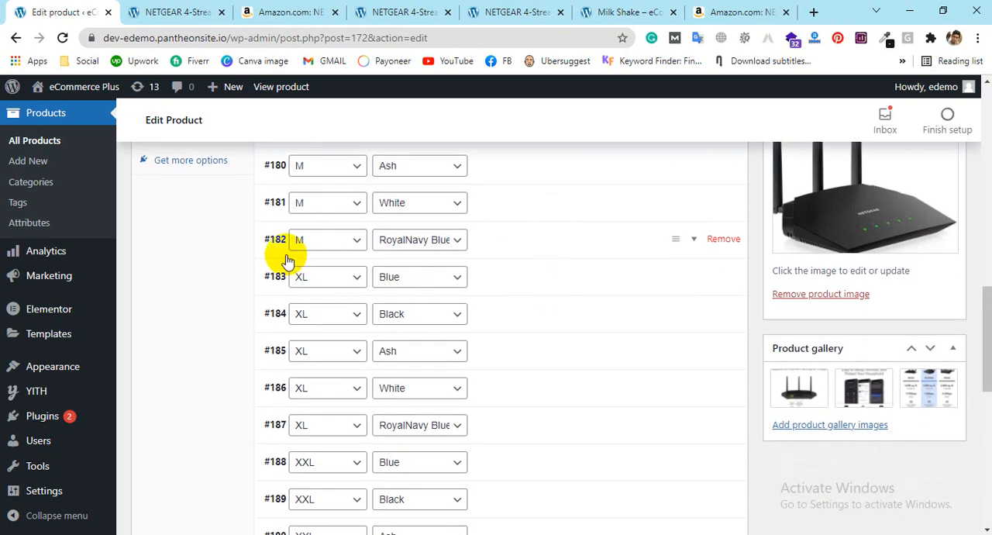
pyautogui.scroll(-1, 311, 303)
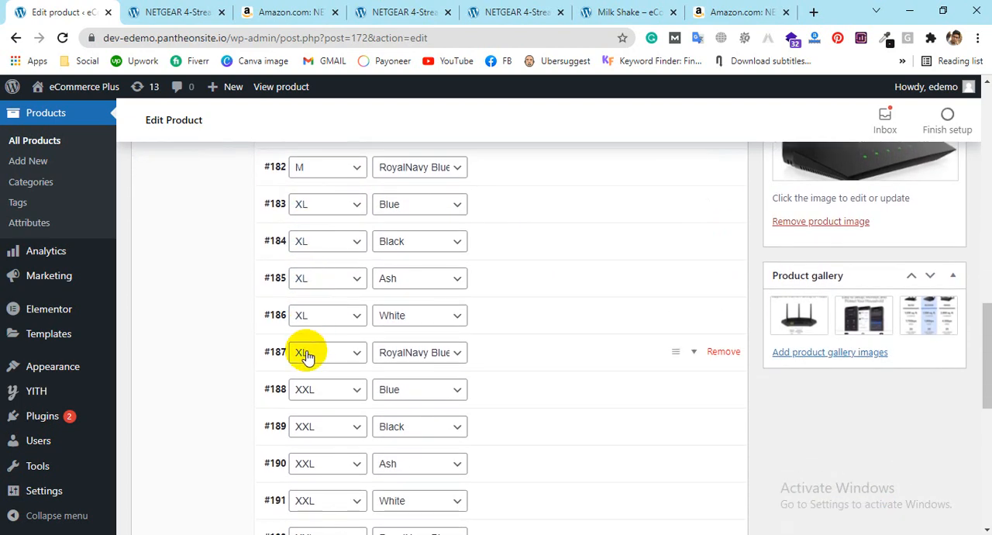
pyautogui.scroll(-2, 341, 338)
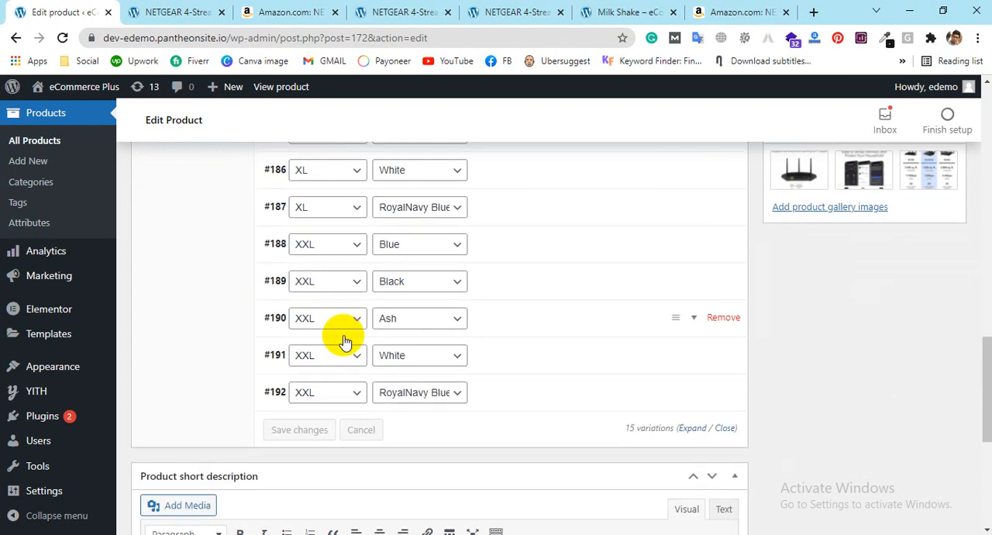
pyautogui.scroll(4, 345, 341)
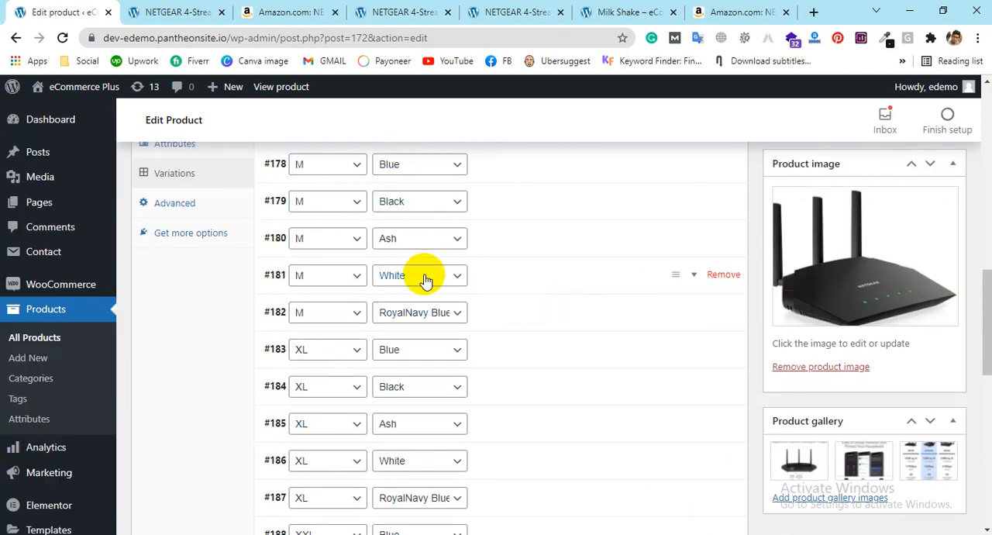
pyautogui.click(721, 276)
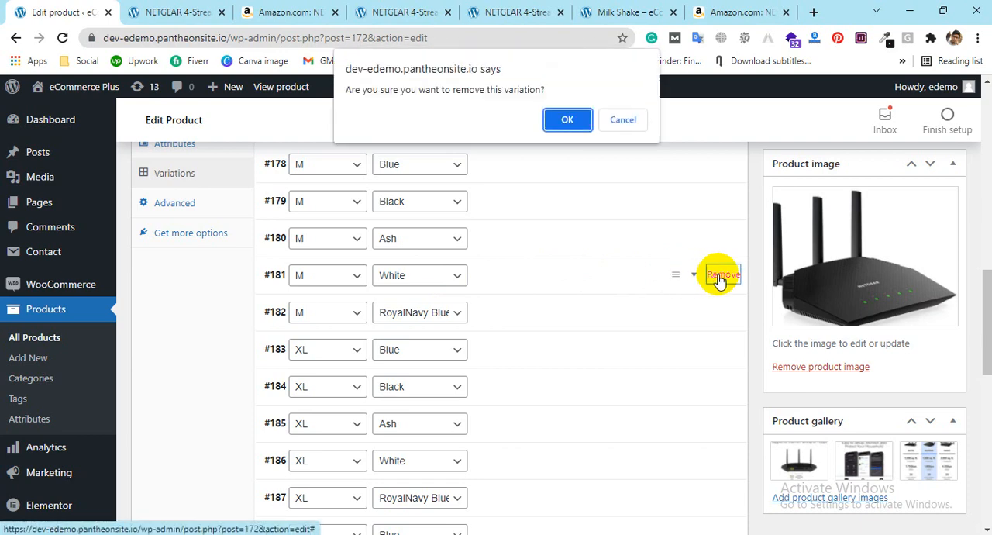
pyautogui.click(569, 123)
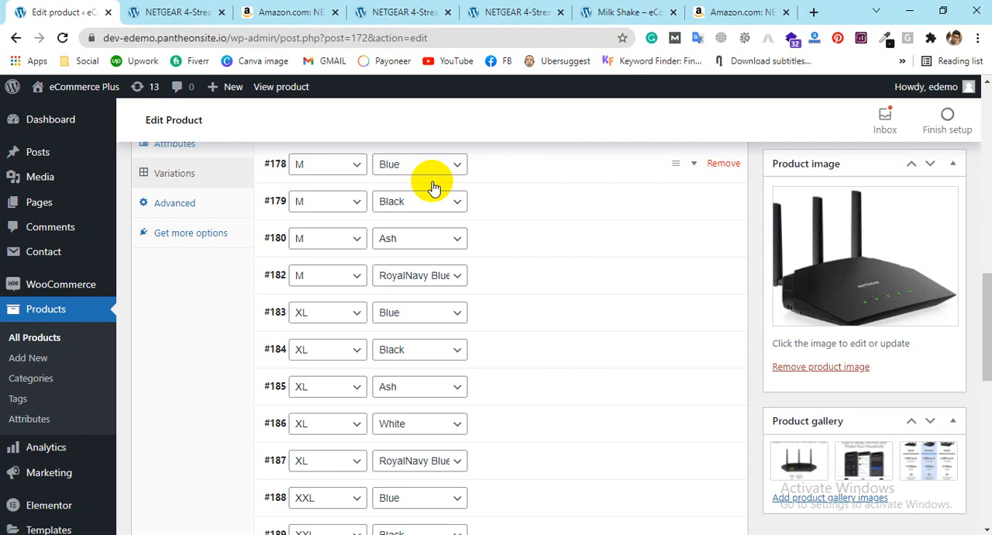
# Step: Set the M / Blue variation's image to protection-against-cold-2423516_640.jpg from the media library
pyautogui.click(694, 165)
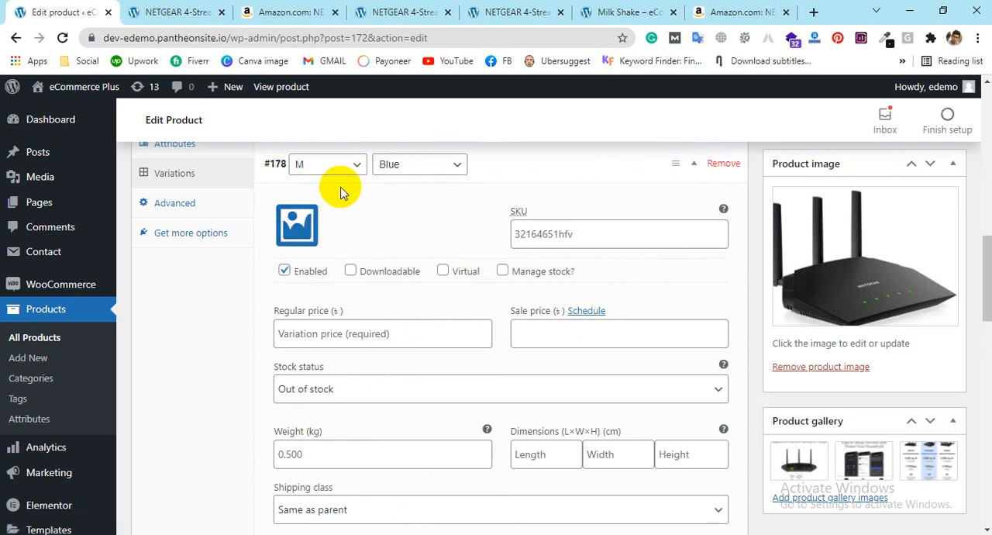
pyautogui.click(304, 220)
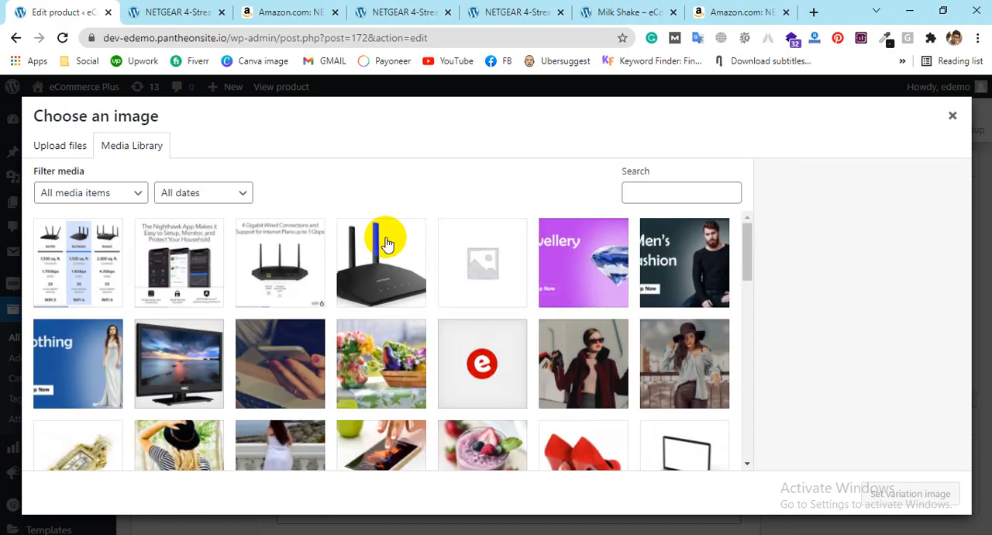
pyautogui.scroll(-2, 686, 347)
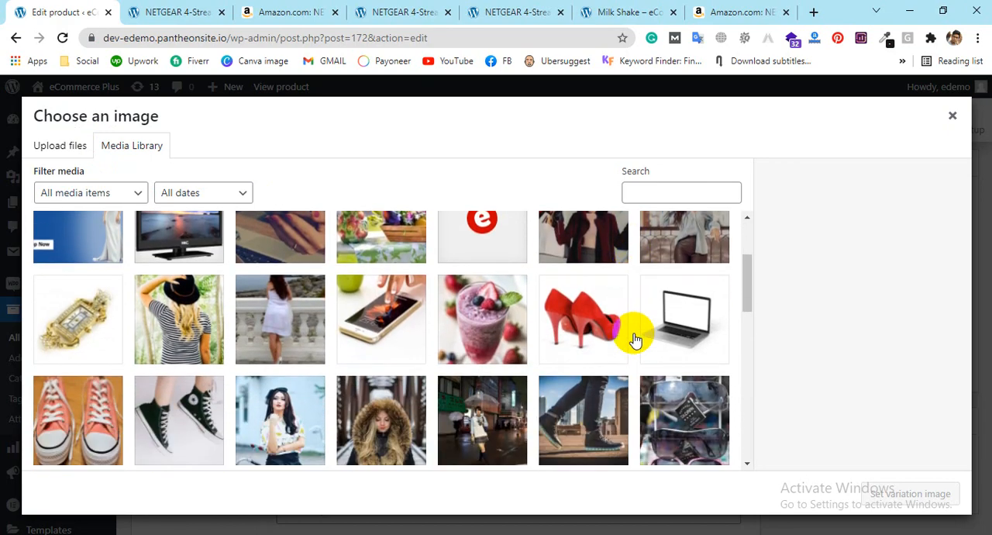
pyautogui.scroll(-3, 365, 332)
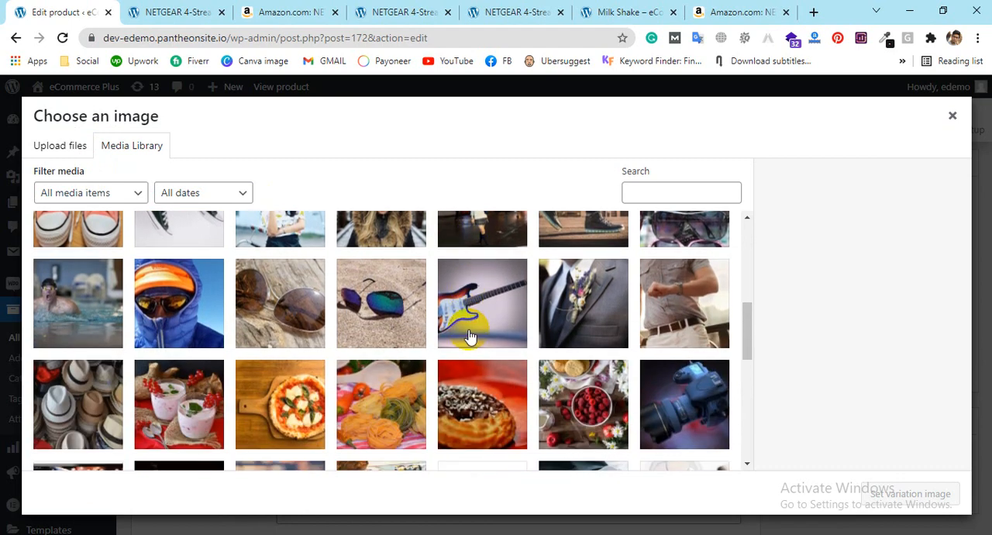
pyautogui.click(180, 304)
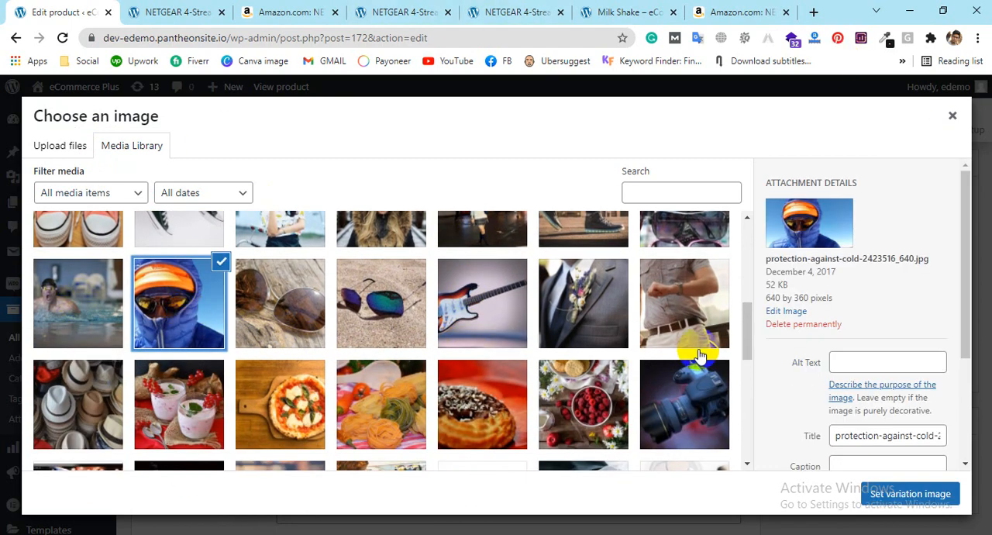
pyautogui.click(903, 494)
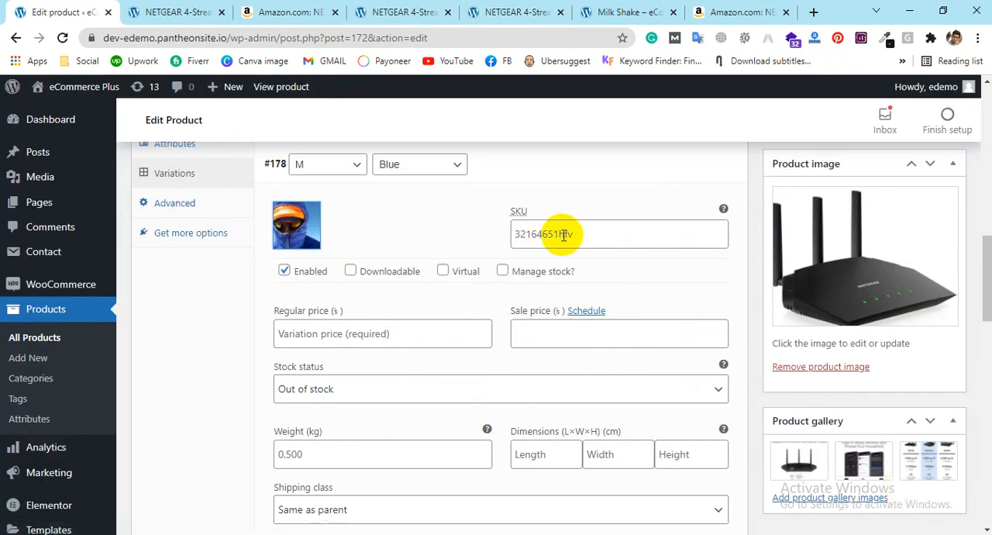
# Step: Set the M / Blue variation's SKU to 123456 and enable stock management for it
pyautogui.click(592, 227)
pyautogui.write('123456')
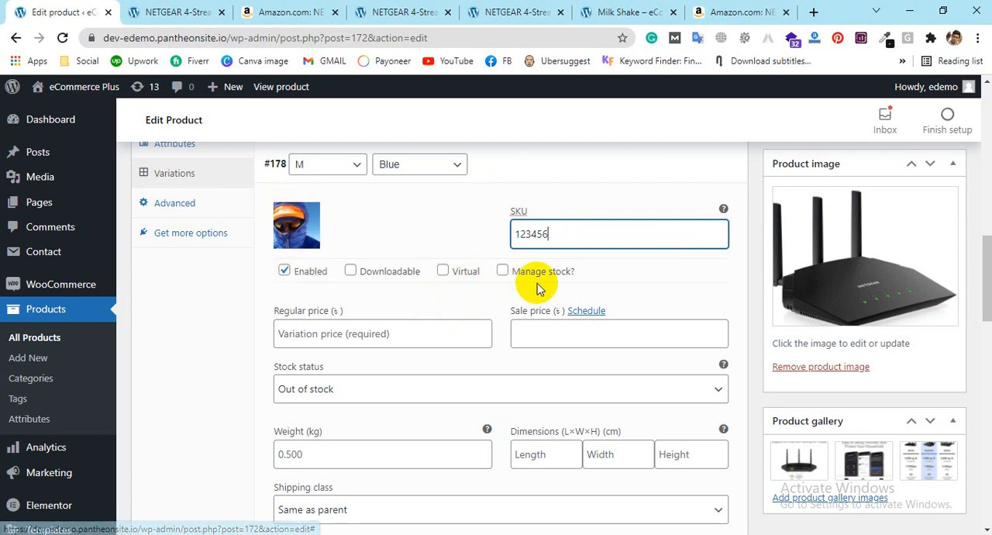
pyautogui.click(503, 270)
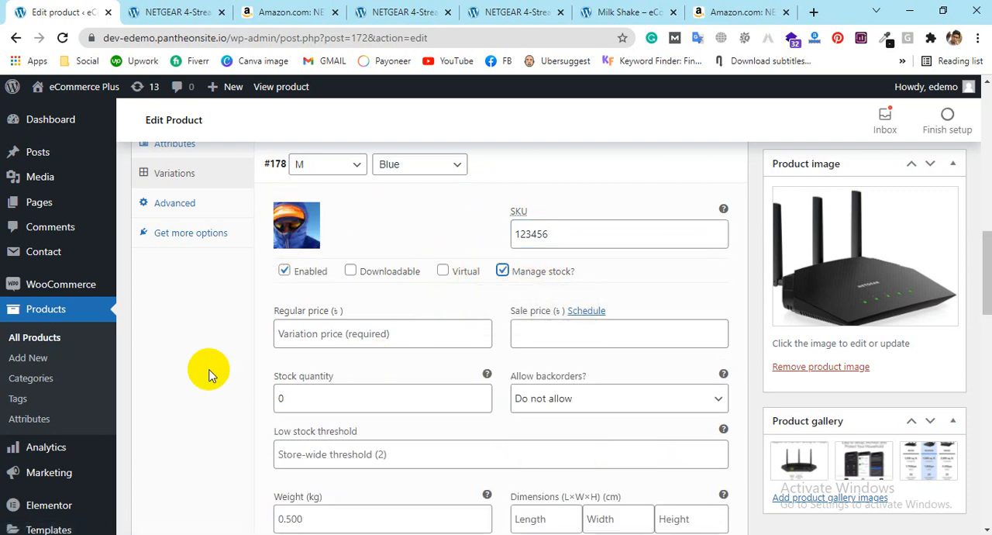
# Step: Set the M / Blue variation's regular price to 400
pyautogui.scroll(-1, 387, 271)
pyautogui.click(345, 261)
pyautogui.click(550, 266)
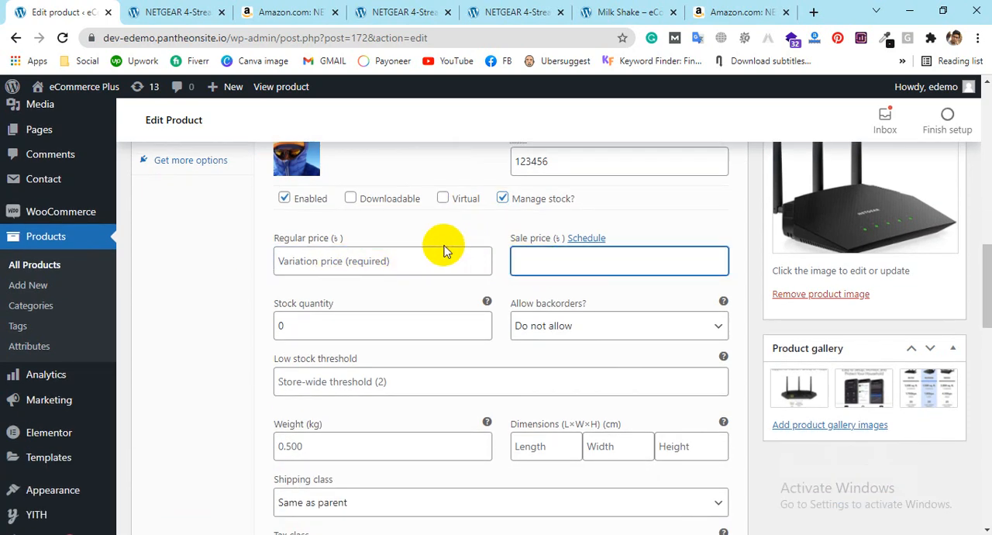
pyautogui.click(391, 267)
pyautogui.write('400')
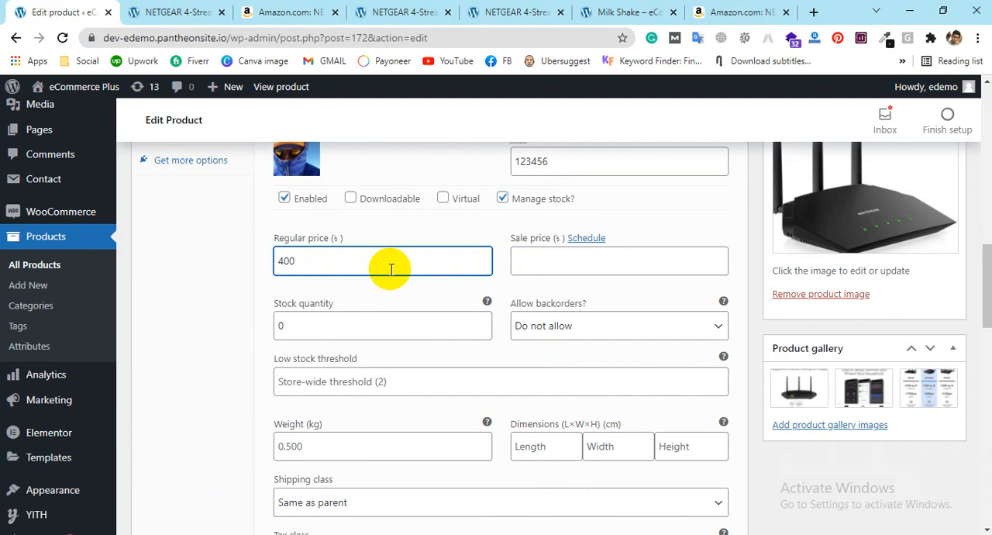
# Step: Enter "This blue Shirt for Chikon polapain" as the M / Blue variation's description
pyautogui.scroll(-1, 657, 272)
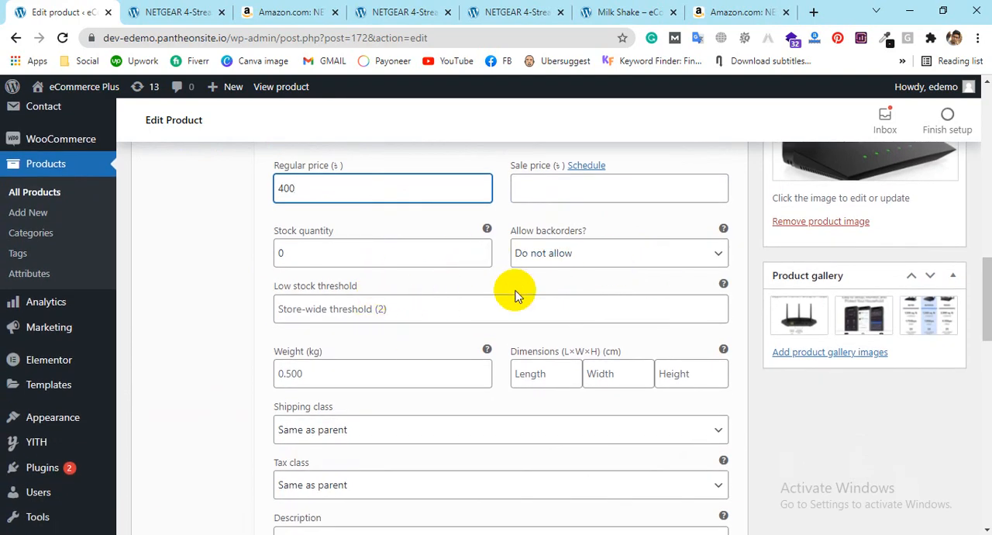
pyautogui.scroll(-2, 510, 298)
pyautogui.scroll(-1, 434, 333)
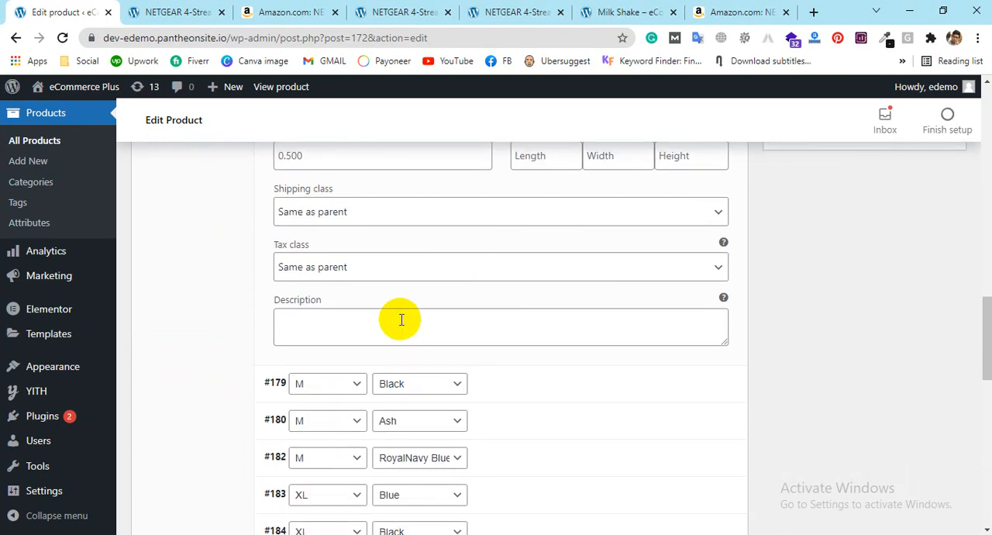
pyautogui.click(401, 320)
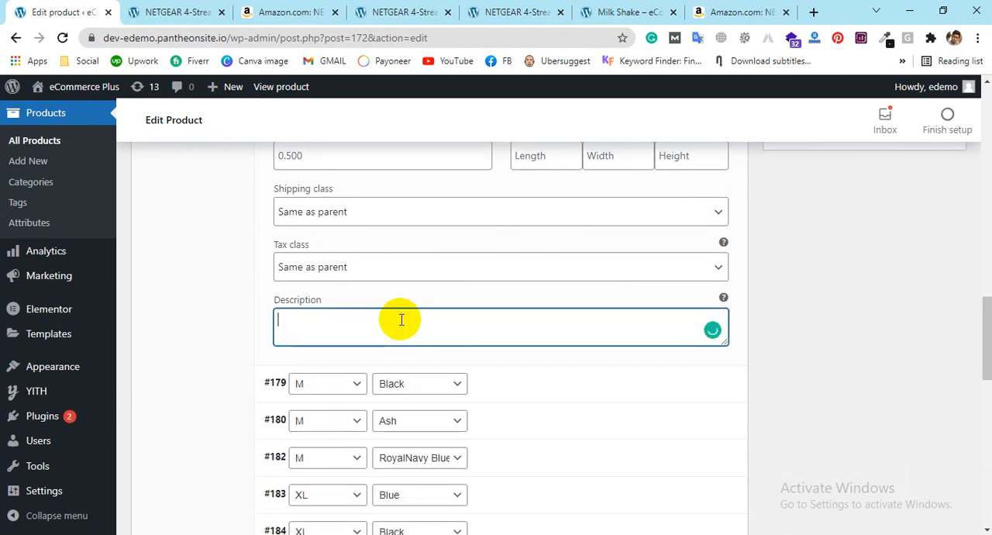
pyautogui.write('This blue ')
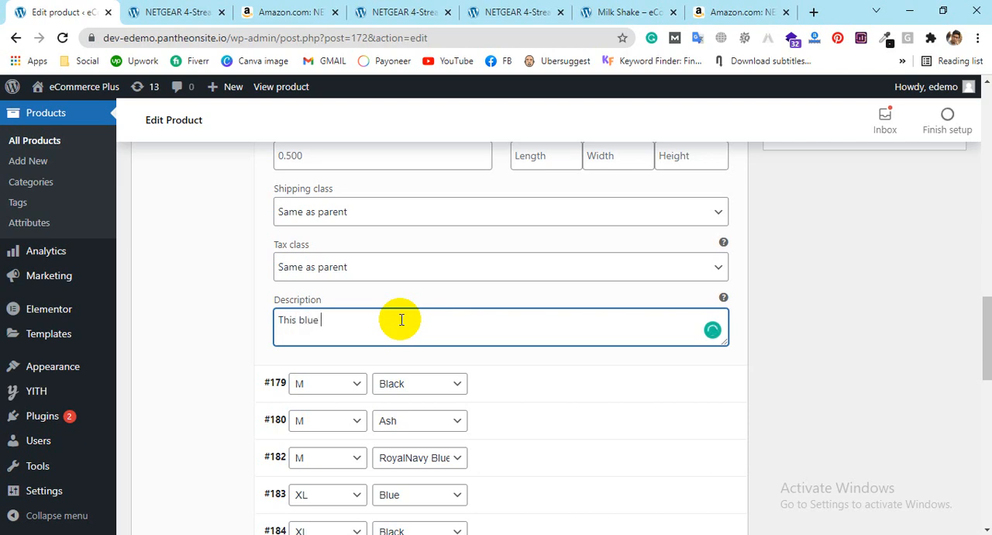
pyautogui.write('Shirt for ch')
pyautogui.press('BackSpace')
pyautogui.write('Chikon polapi')
pyautogui.write('n')
pyautogui.press('BackSpace')
pyautogui.press('BackSpace')
pyautogui.write('ain')
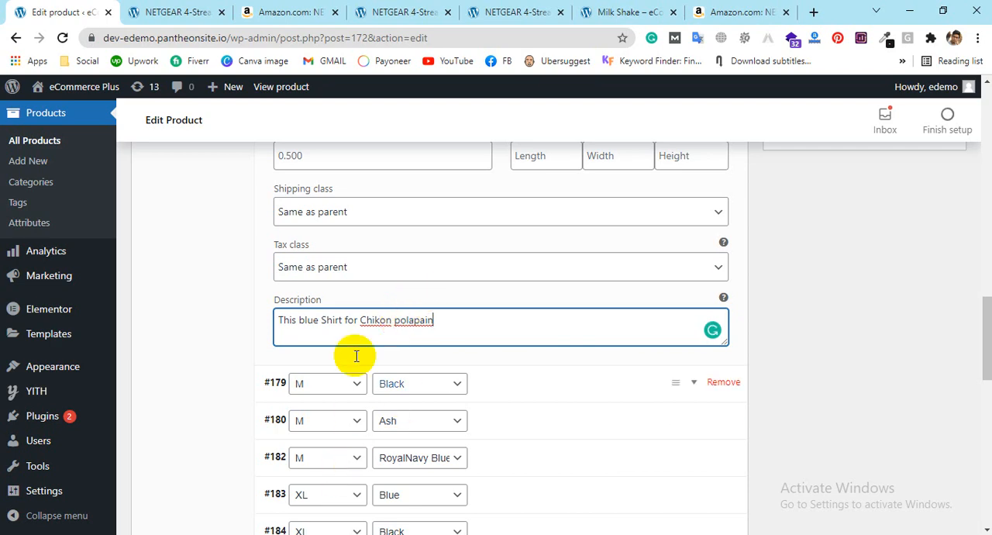
# Step: Replace "Chikon polapain" with "Boys" in the M / Blue variation's description
pyautogui.scroll(-1, 360, 323)
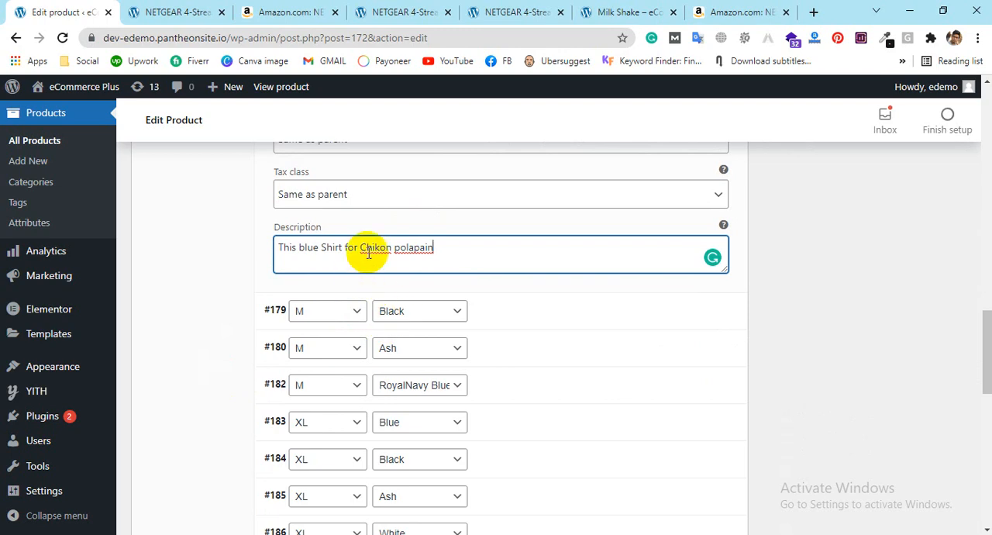
pyautogui.moveTo(369, 247); pyautogui.dragTo(491, 243)
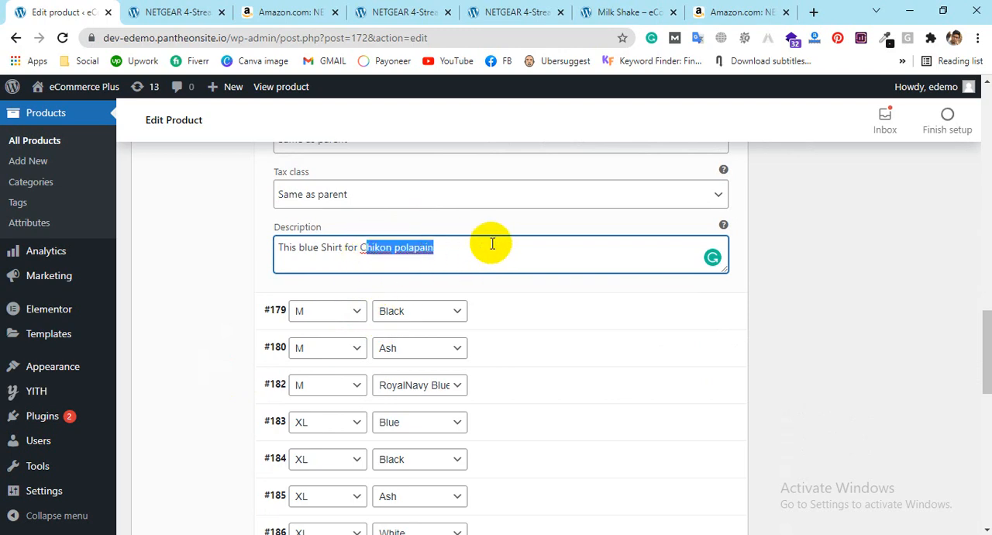
pyautogui.press('BackSpace')
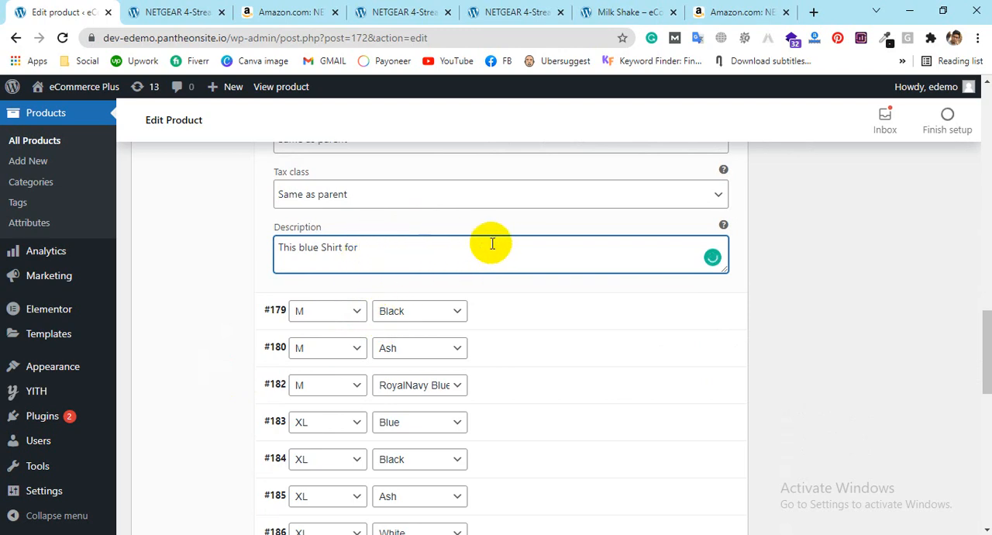
pyautogui.write('Boys')
pyautogui.click(530, 338)
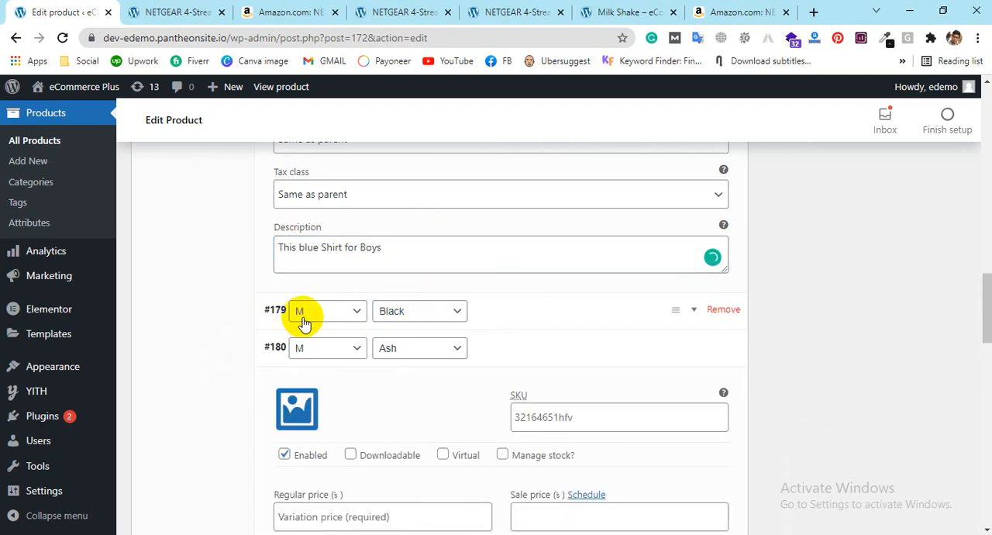
# Step: Set the M / Black variation's image to architecture-2562358_1280.jpg from the media library
pyautogui.scroll(1, 450, 317)
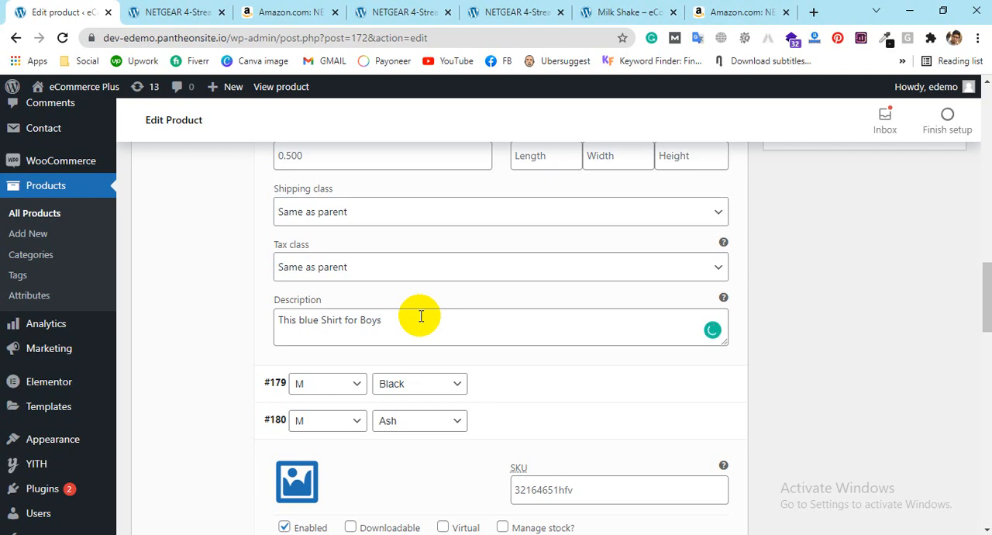
pyautogui.click(695, 386)
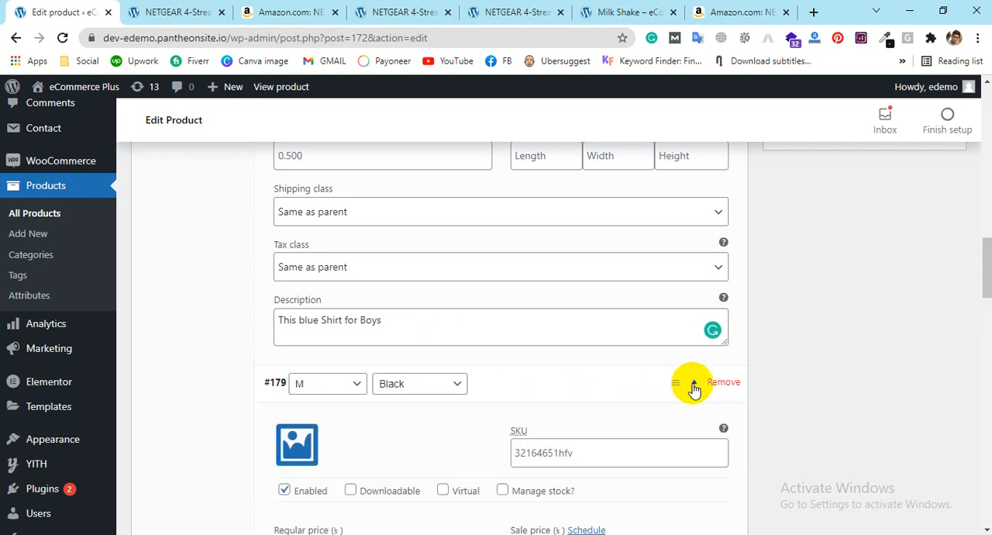
pyautogui.scroll(-2, 412, 362)
pyautogui.click(306, 296)
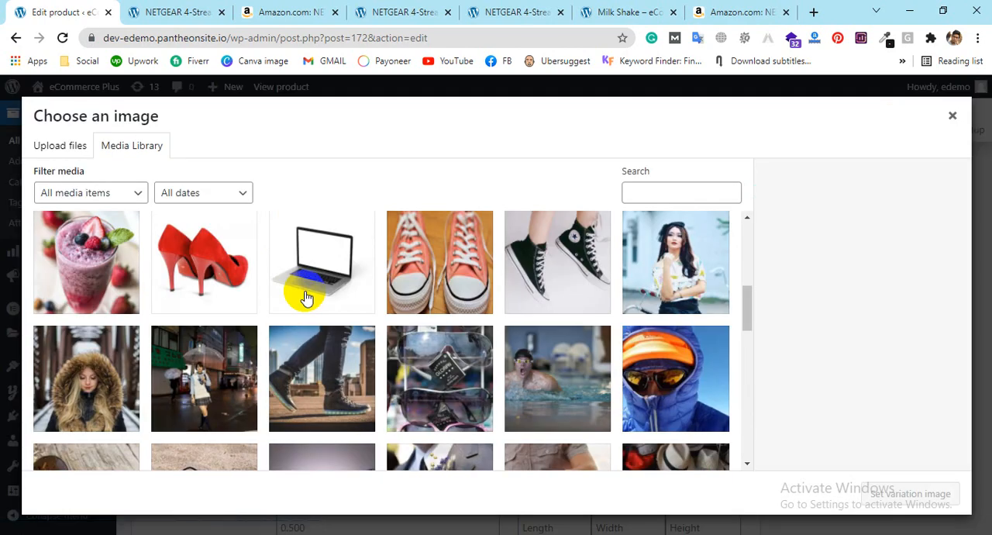
pyautogui.click(324, 377)
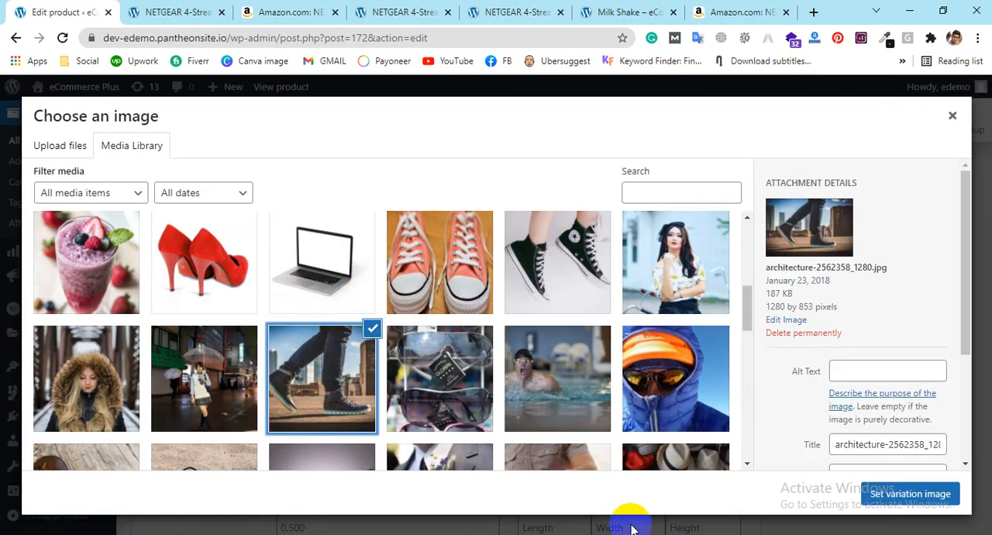
pyautogui.click(907, 493)
# Step: Set the M / Black variation's regular price to 500
pyautogui.scroll(-1, 430, 298)
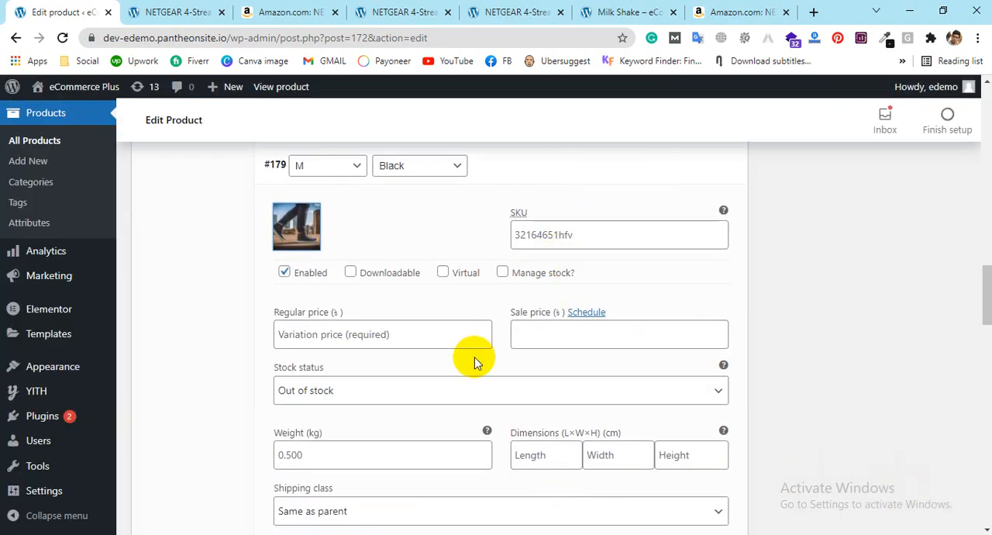
pyautogui.click(375, 333)
pyautogui.write('500')
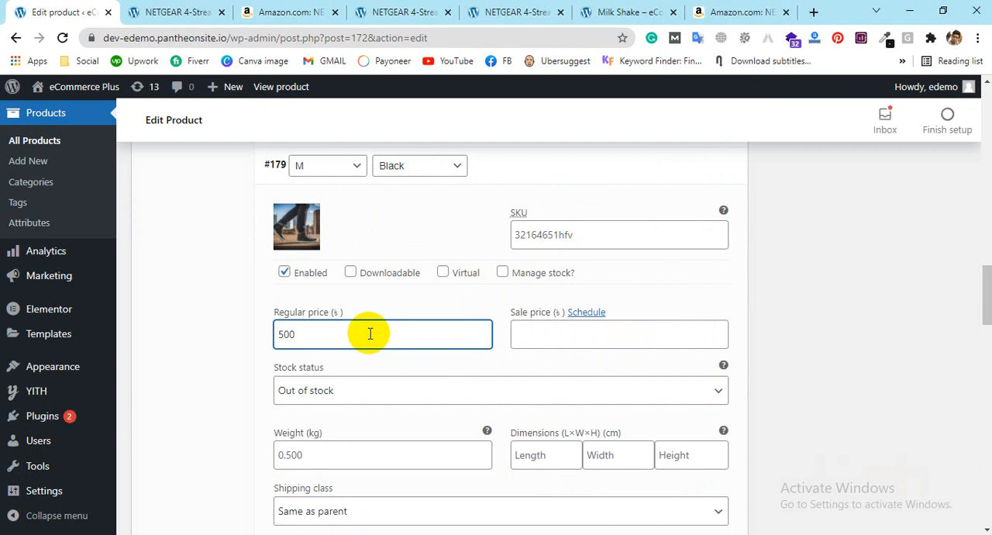
pyautogui.scroll(-2, 589, 349)
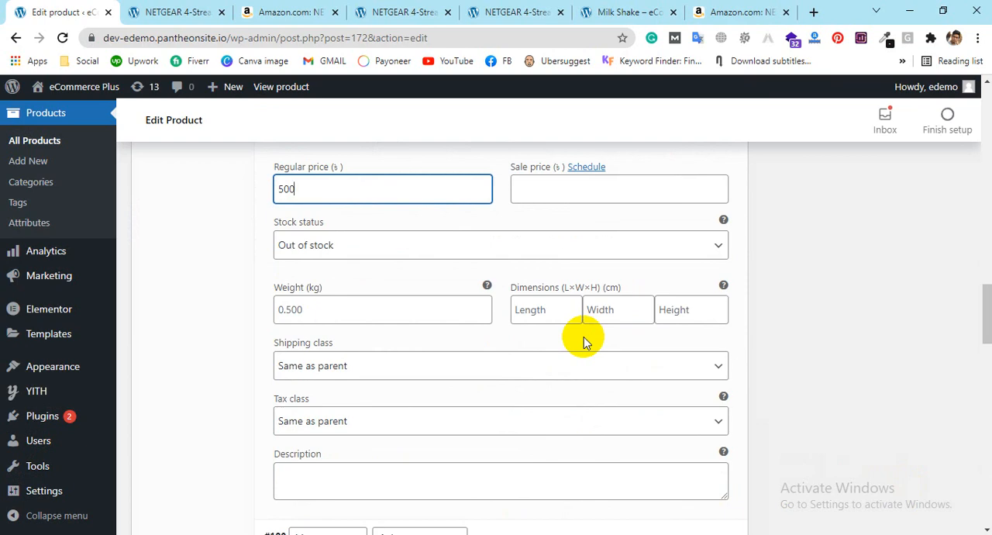
pyautogui.scroll(-3, 584, 337)
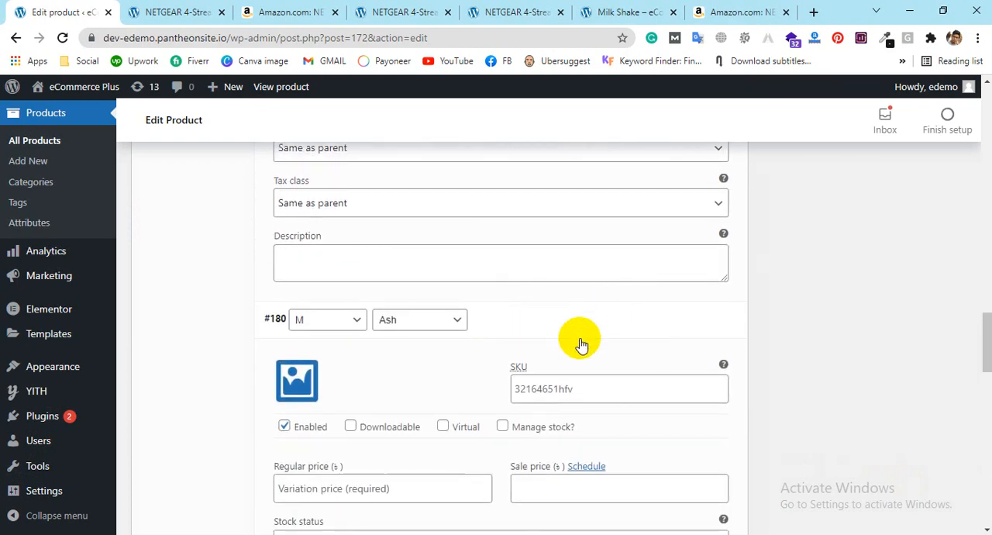
pyautogui.scroll(-2, 693, 324)
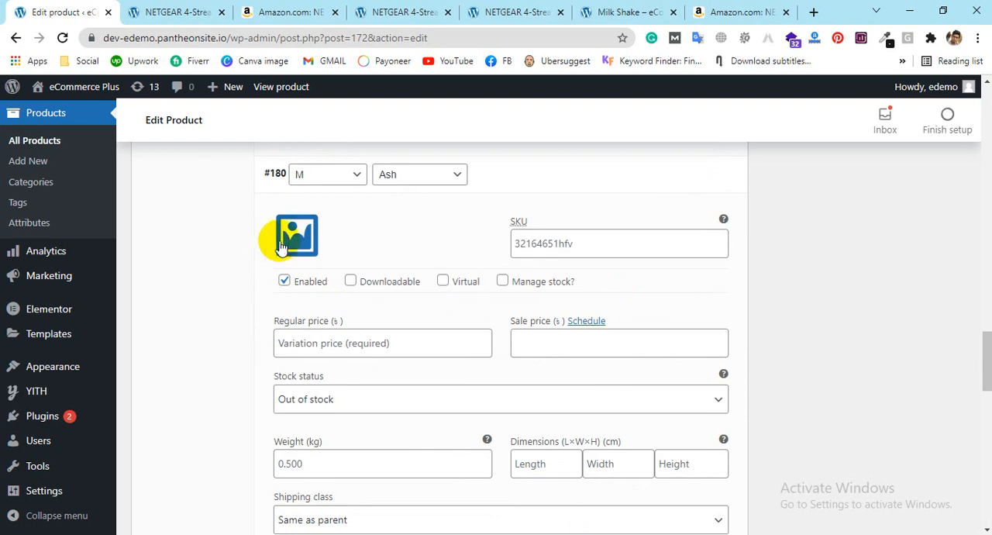
# Step: Set the M / Ash variation's image to the media library photo of a man checking his wristwatch
pyautogui.click(274, 246)
pyautogui.scroll(-2, 602, 362)
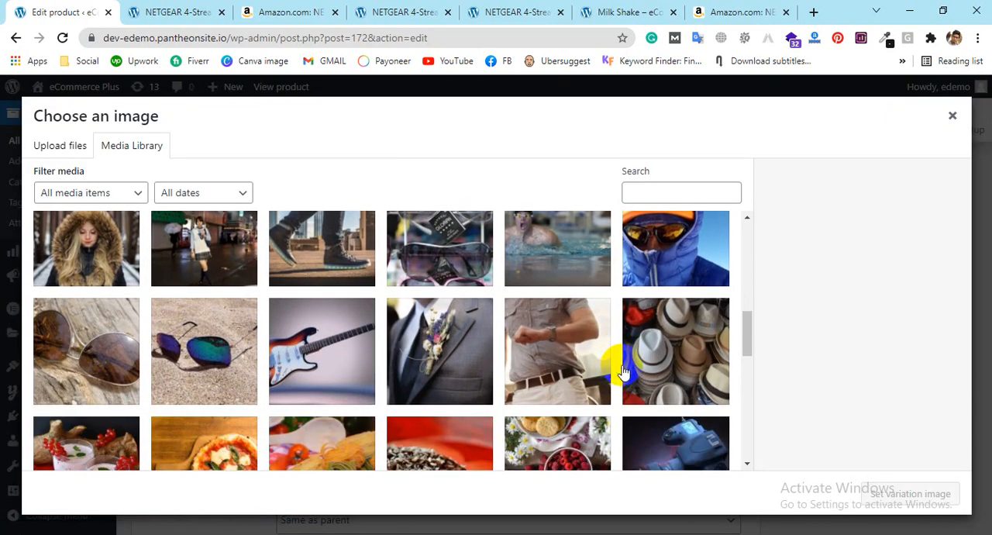
pyautogui.click(570, 358)
pyautogui.click(879, 493)
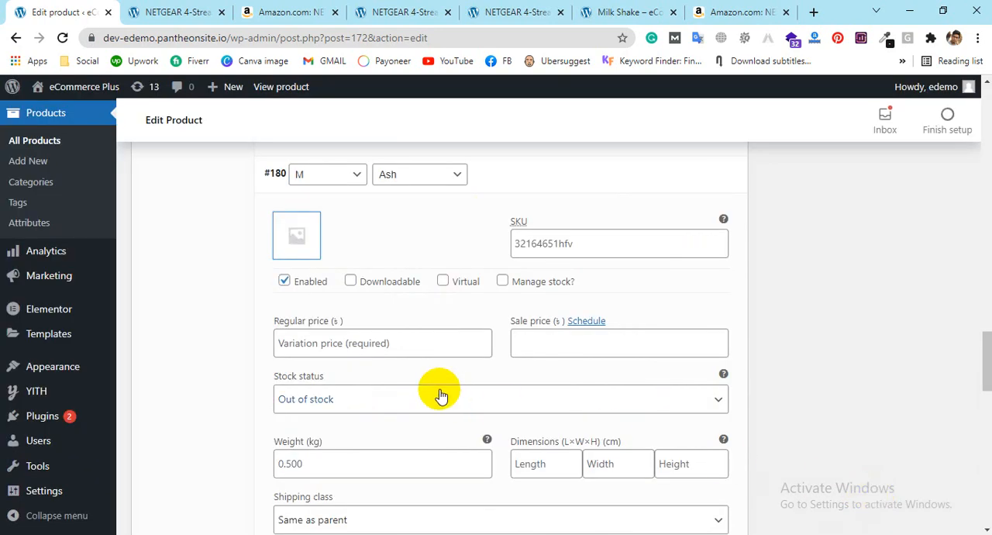
# Step: Set the M / Ash variation's regular price to 350
pyautogui.click(381, 347)
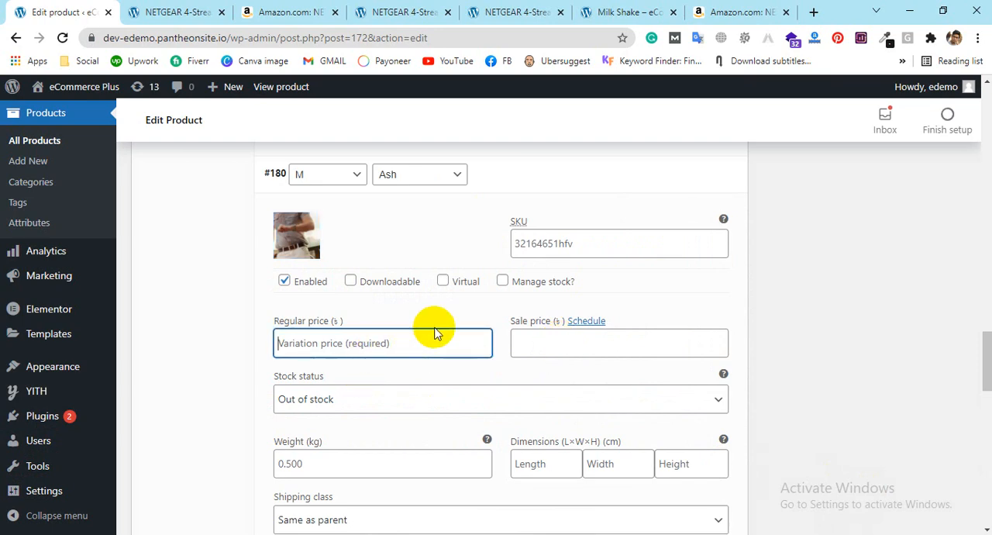
pyautogui.write('3500')
pyautogui.press('BackSpace')
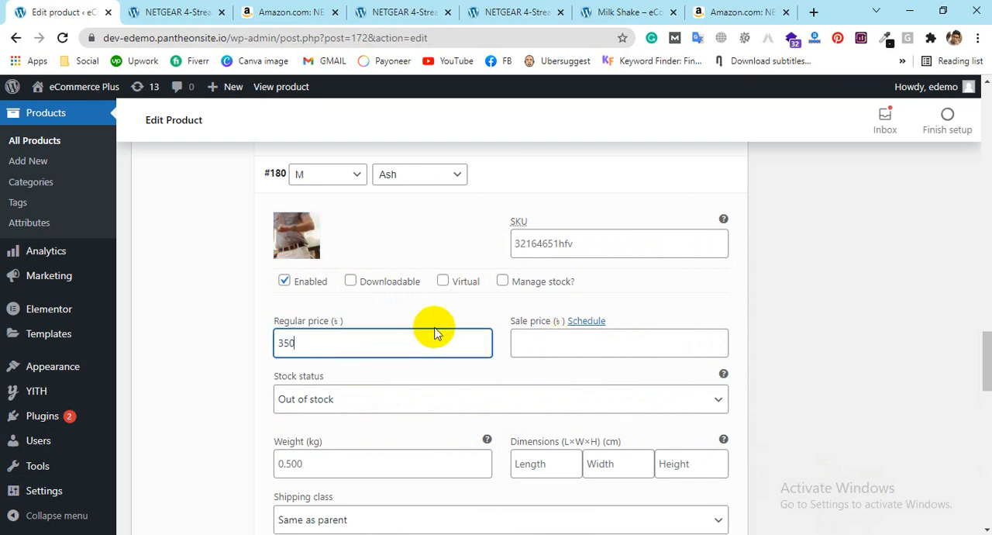
pyautogui.click(881, 353)
# Step: Set the M / Ash variation's stock status to In stock
pyautogui.scroll(-2, 832, 289)
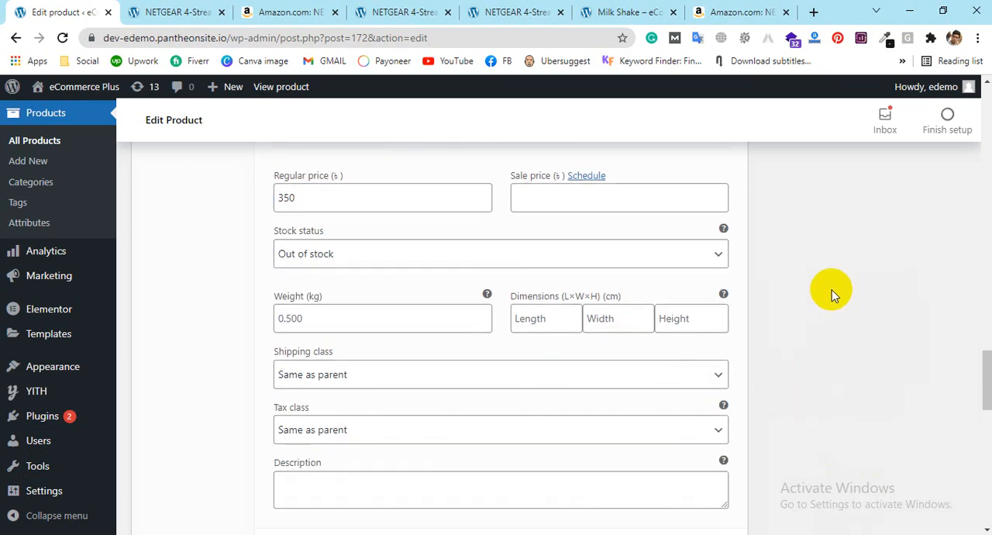
pyautogui.click(446, 260)
pyautogui.click(338, 277)
# Step: Try to set the M / Black variation's stock status to In stock
pyautogui.scroll(8, 793, 274)
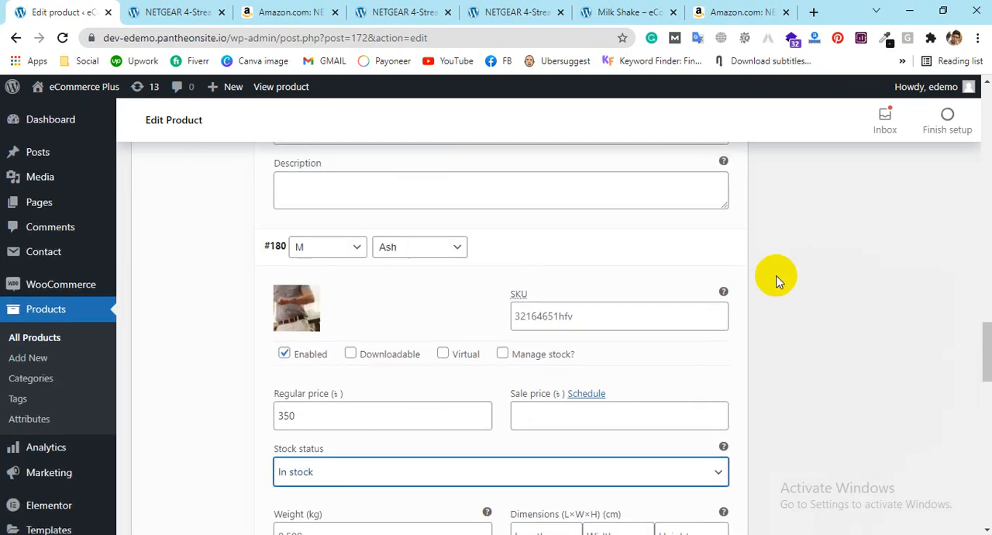
pyautogui.click(345, 317)
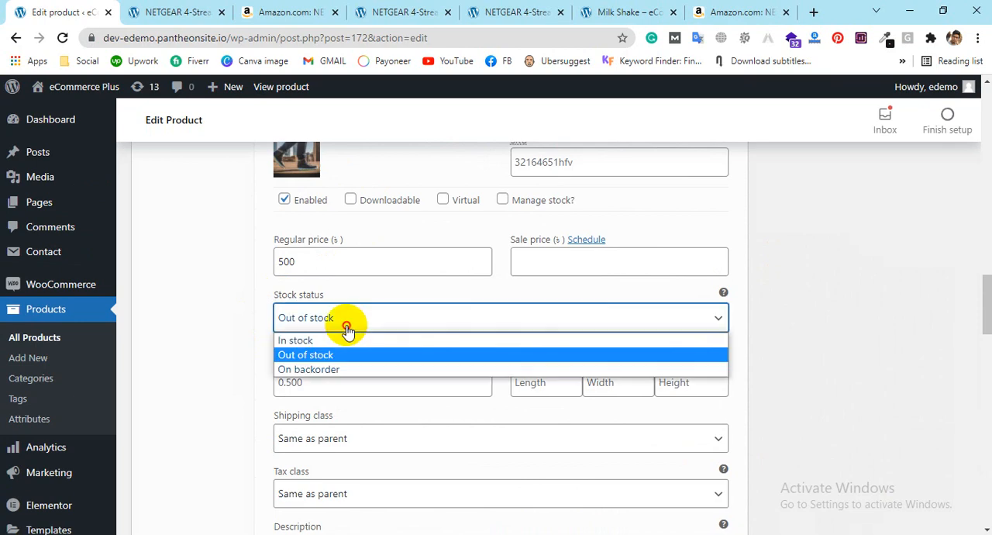
pyautogui.click(316, 331)
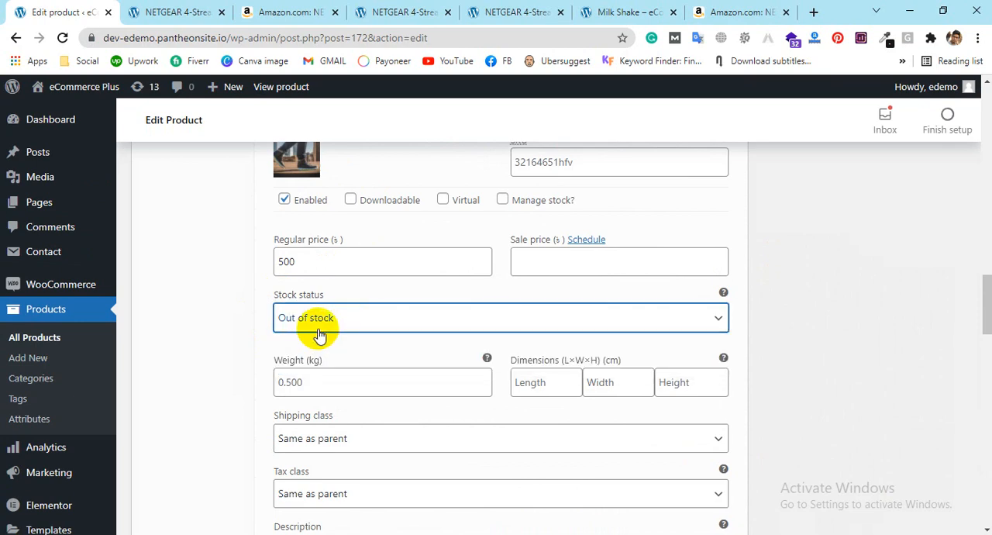
# Step: Look over the variations and publish the NETGEAR router product
pyautogui.scroll(10, 322, 332)
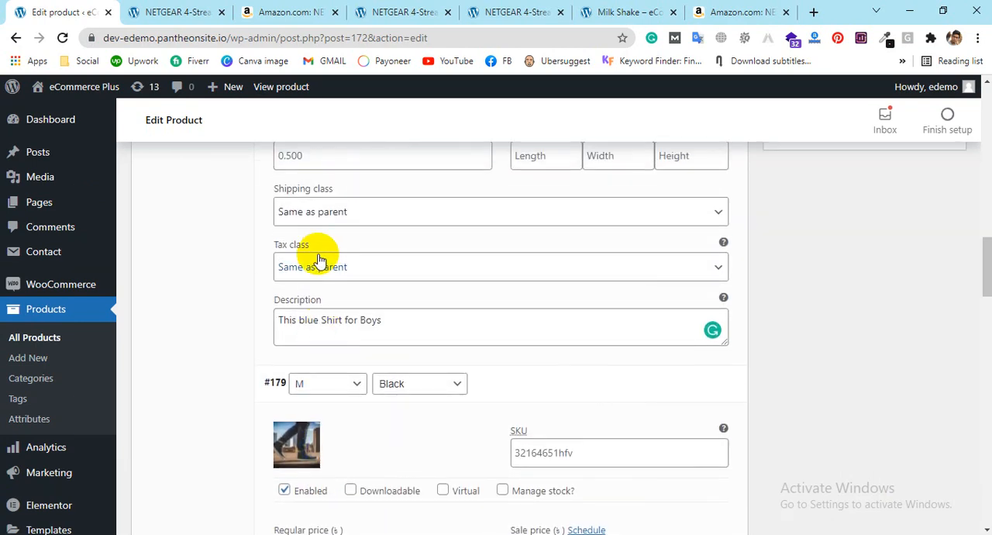
pyautogui.scroll(3, 318, 241)
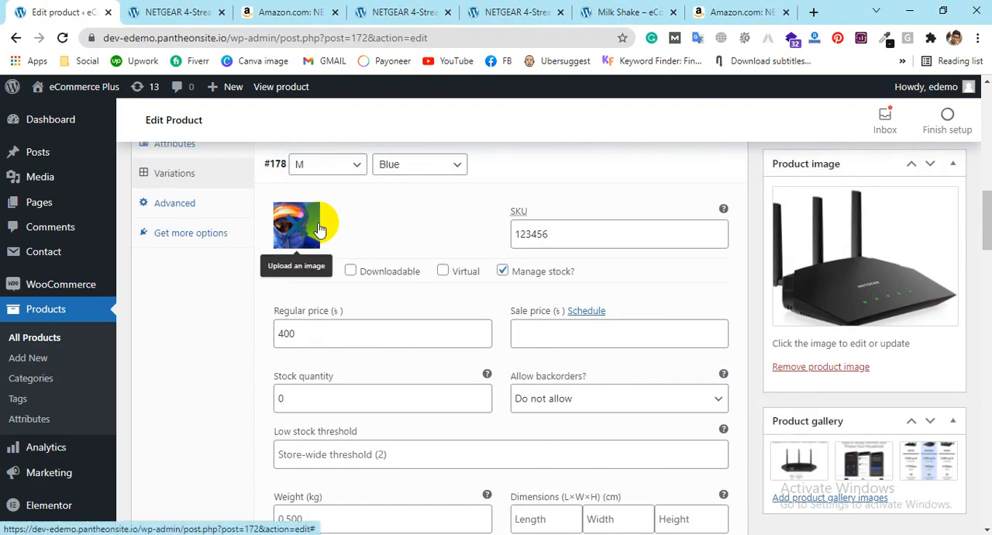
pyautogui.scroll(-8, 355, 277)
pyautogui.scroll(-7, 359, 285)
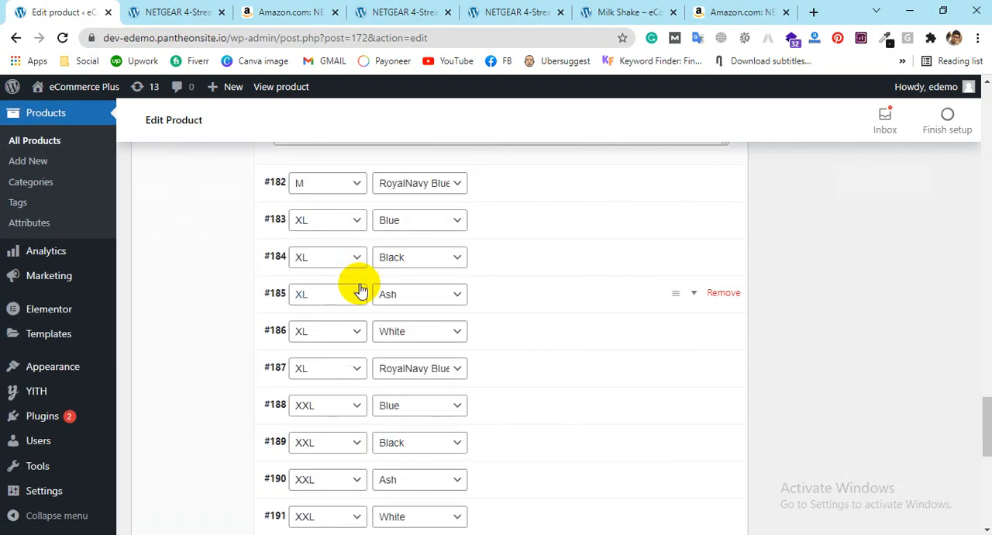
pyautogui.scroll(-4, 359, 290)
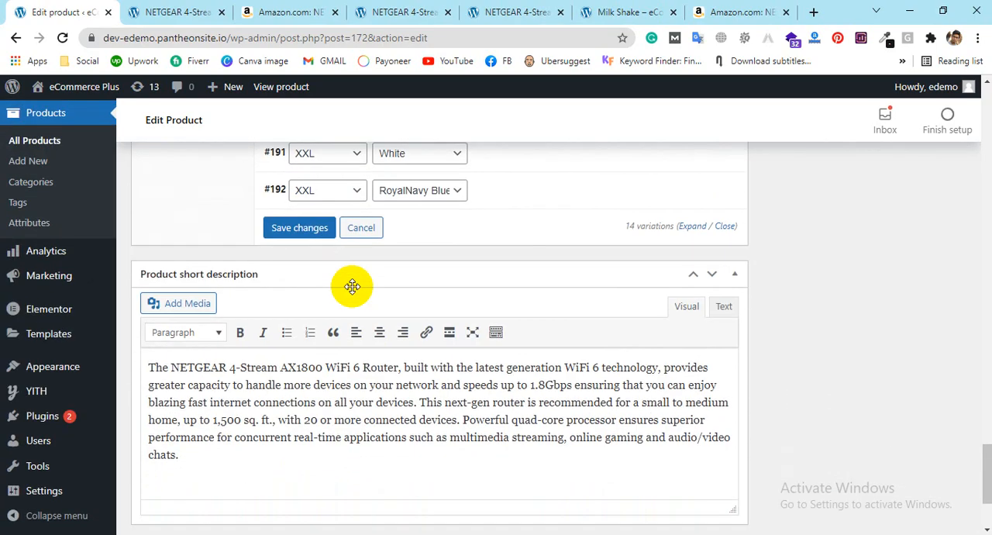
pyautogui.scroll(7, 353, 290)
pyautogui.scroll(10, 353, 291)
pyautogui.scroll(15, 915, 288)
pyautogui.click(933, 160)
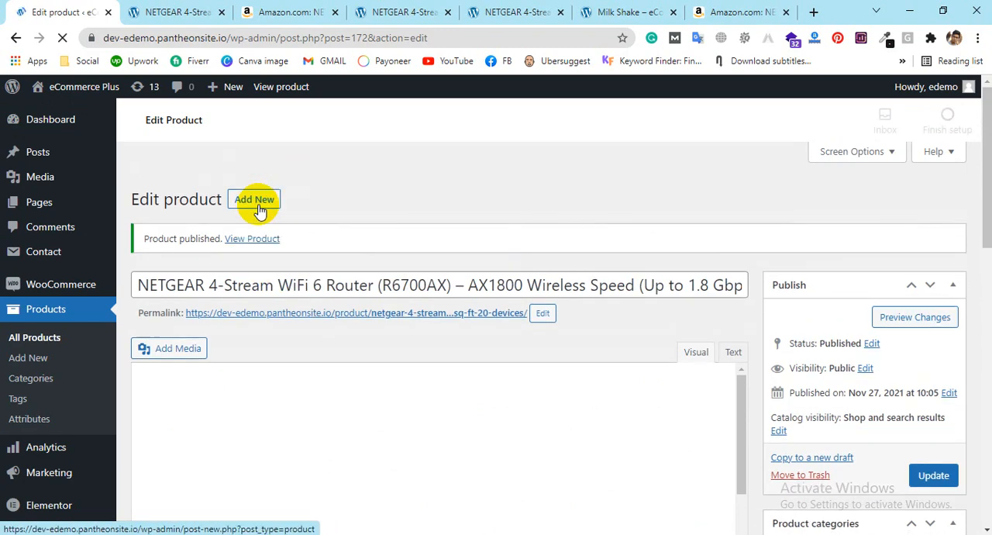
# Step: Open the published product's storefront page in its own browser tab and look over its price range and short description
pyautogui.click(258, 242)
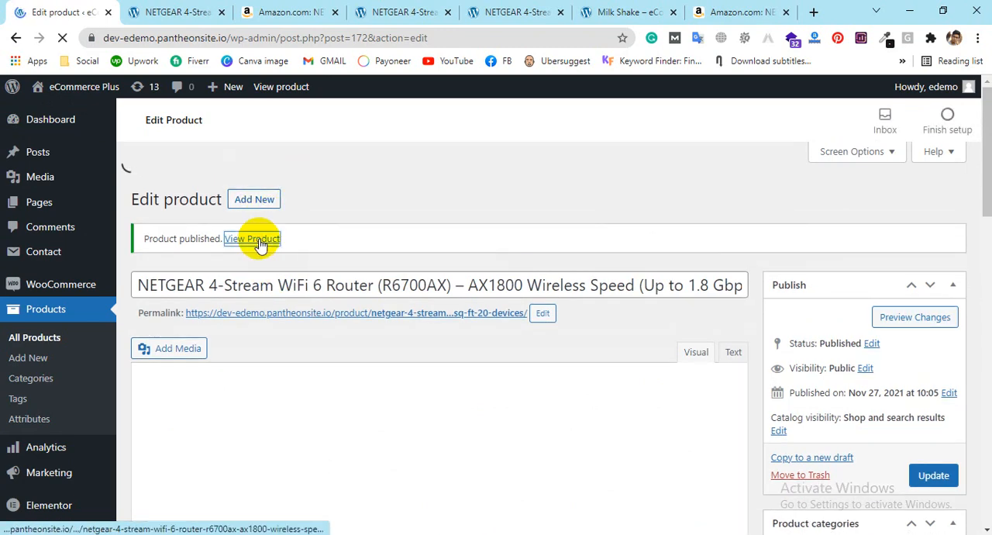
pyautogui.click(144, 12)
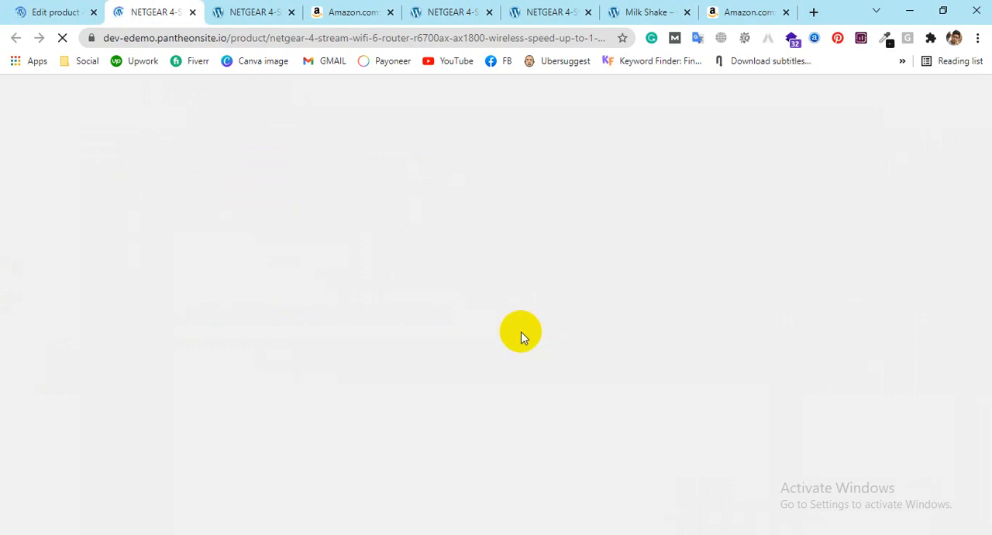
pyautogui.scroll(-7, 587, 344)
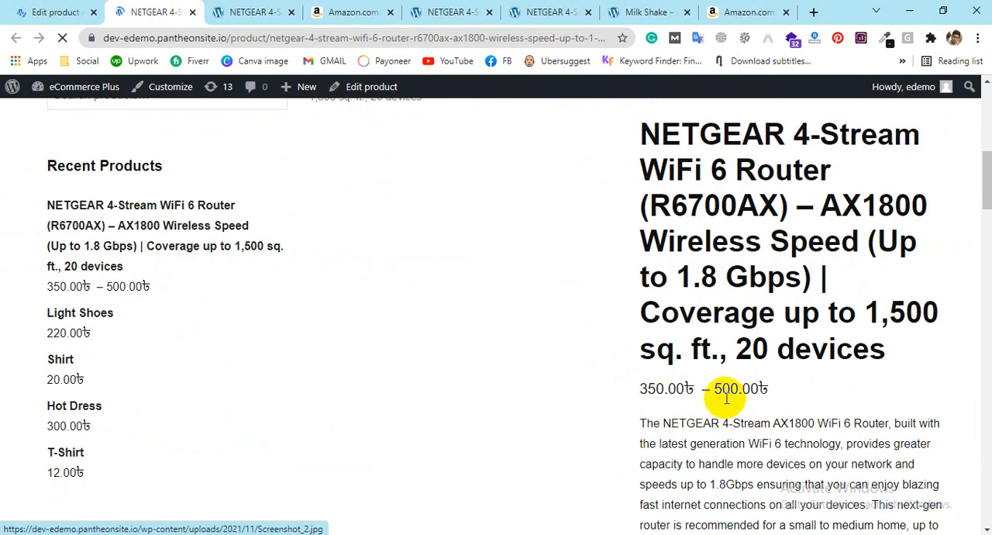
pyautogui.scroll(-4, 735, 386)
pyautogui.scroll(-3, 726, 388)
pyautogui.scroll(7, 729, 442)
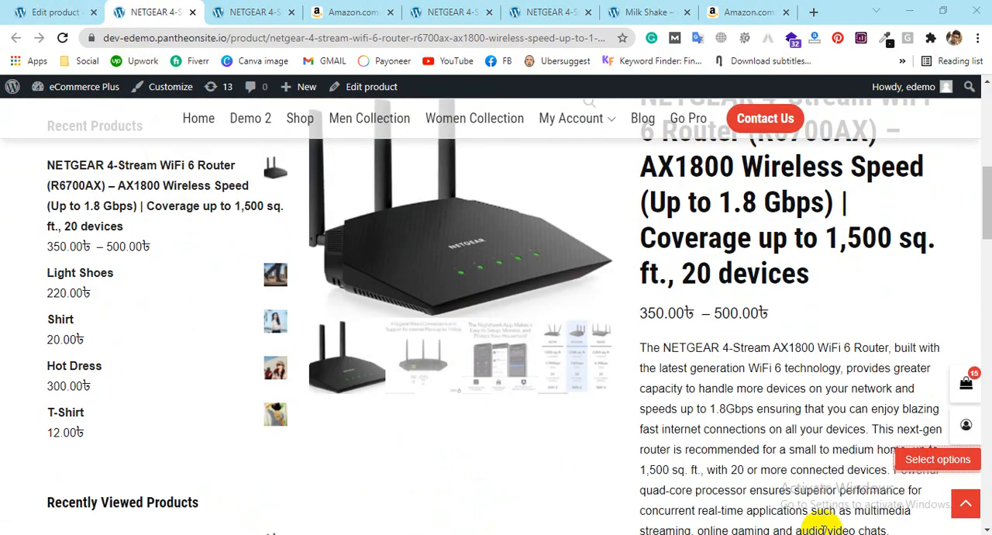
# Step: Choose size M and color Blue on the product page and check the variation's description, price and image
pyautogui.scroll(-4, 845, 287)
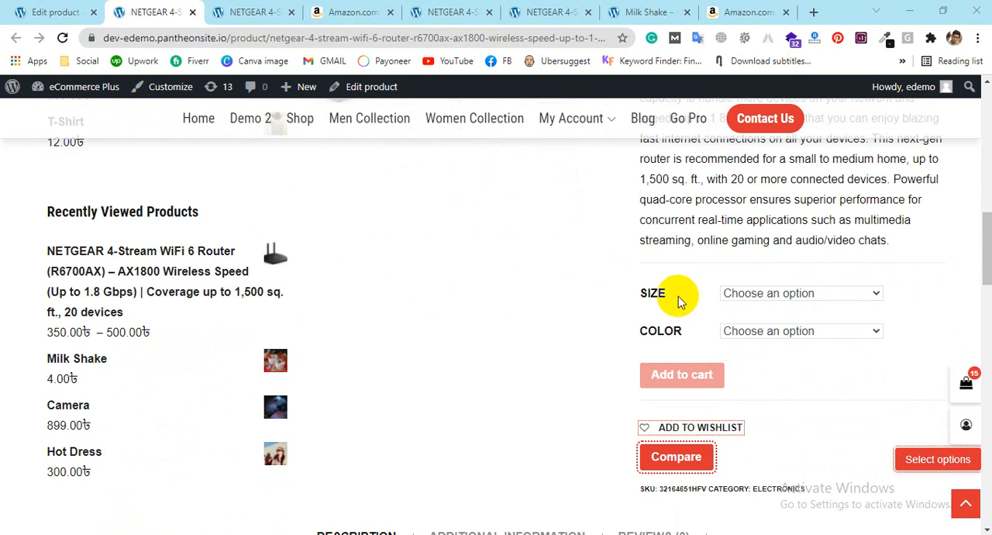
pyautogui.click(752, 293)
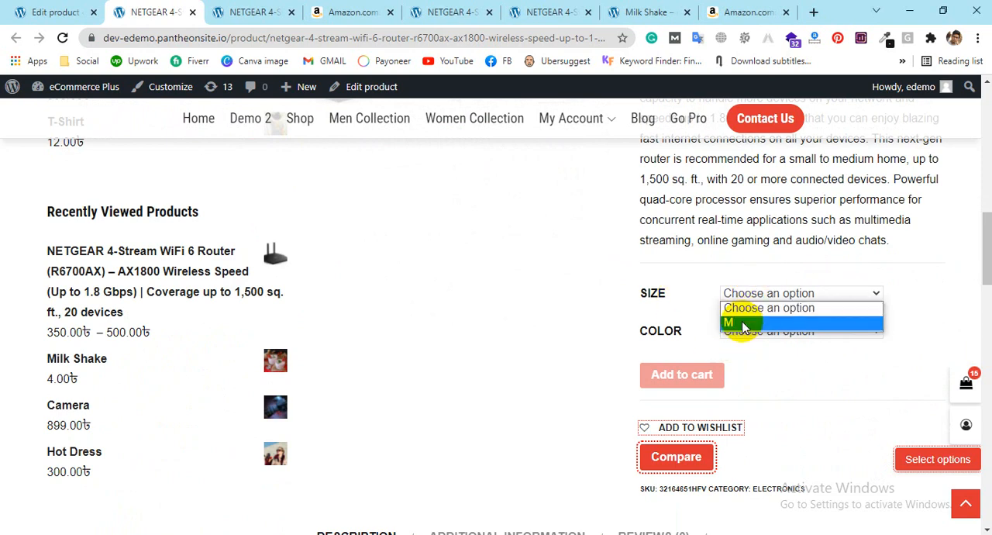
pyautogui.click(742, 324)
pyautogui.click(750, 331)
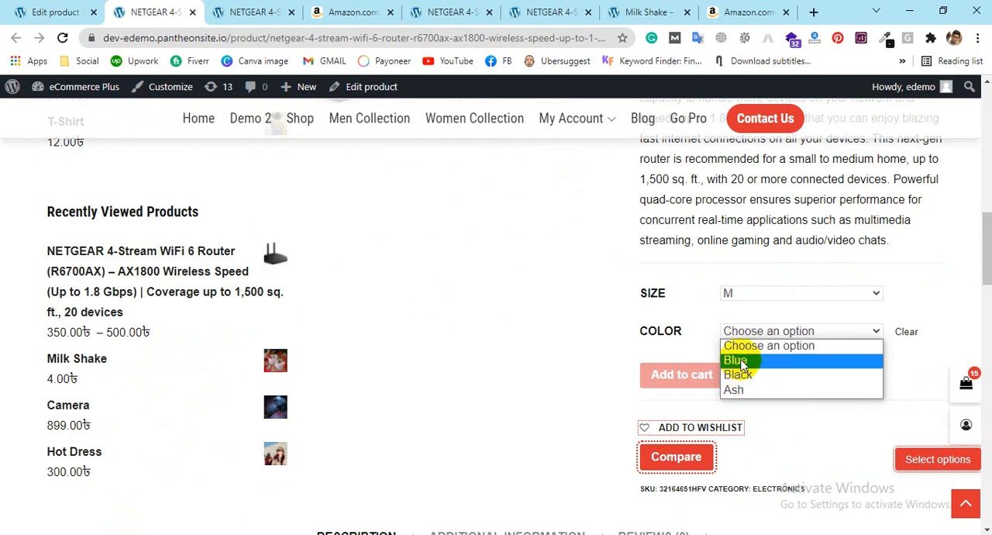
pyautogui.click(739, 360)
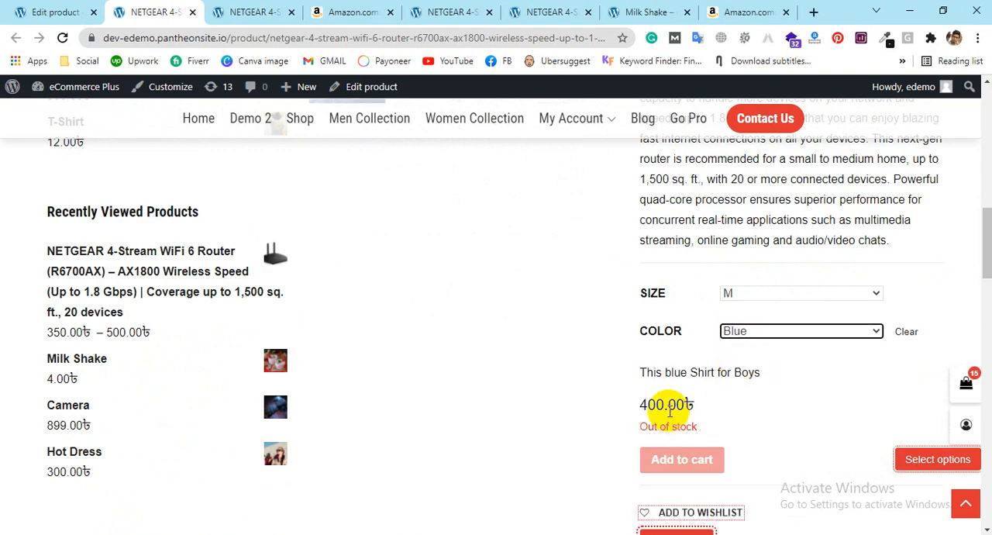
pyautogui.scroll(5, 436, 354)
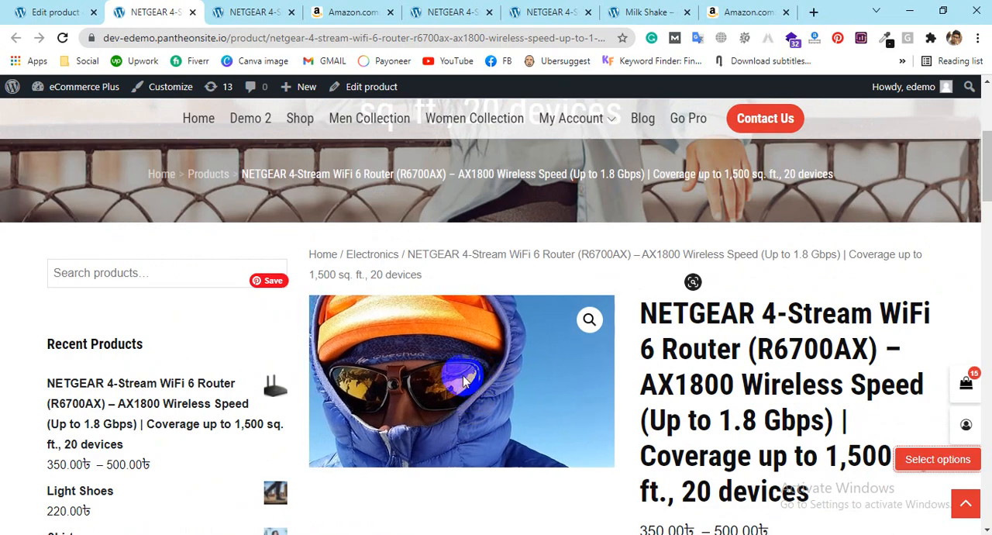
# Step: Switch the product page's color option to Black and check the variation's image
pyautogui.scroll(-1, 463, 396)
pyautogui.scroll(-4, 892, 330)
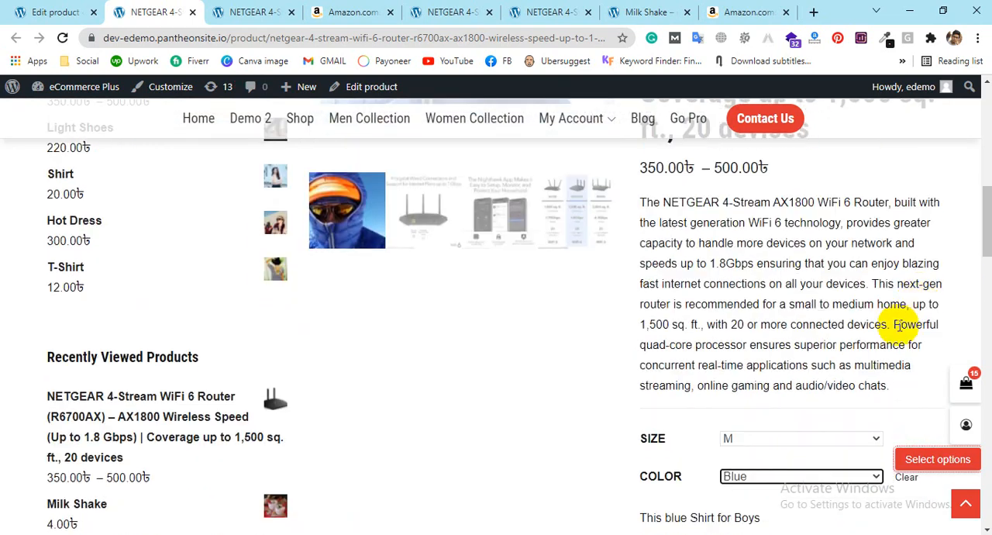
pyautogui.click(812, 331)
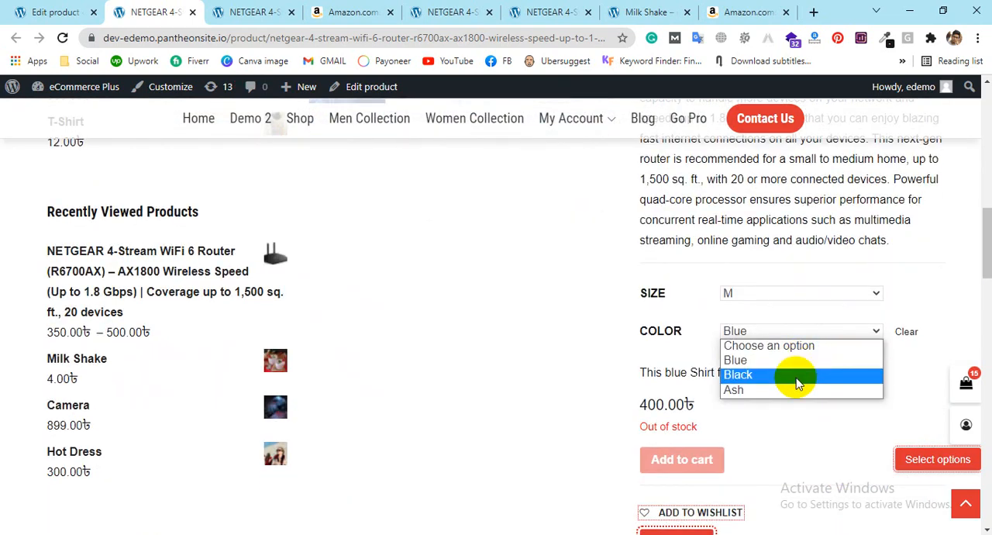
pyautogui.click(797, 375)
pyautogui.scroll(6, 638, 454)
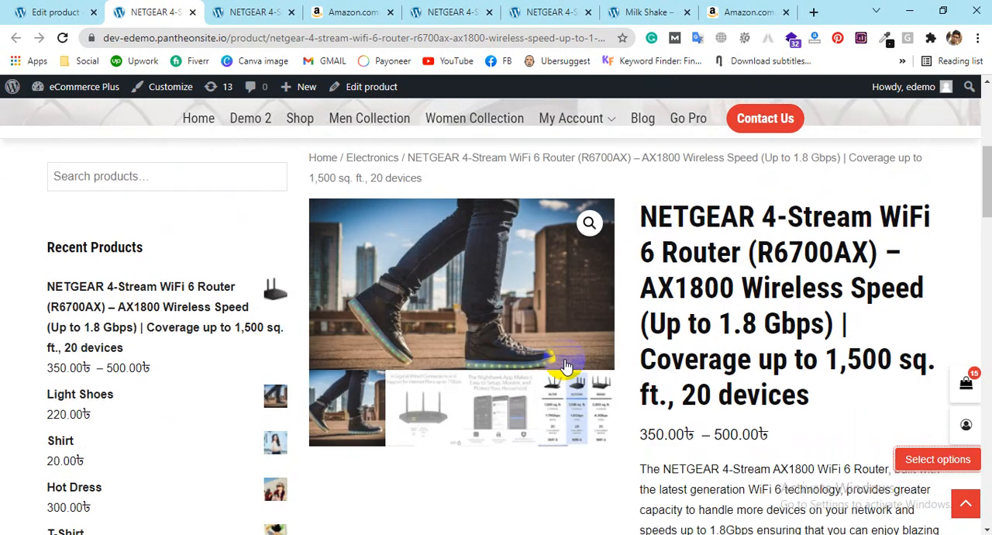
# Step: Switch the product page's color option to Ash and check the variation's image, price and stock status
pyautogui.scroll(-5, 496, 444)
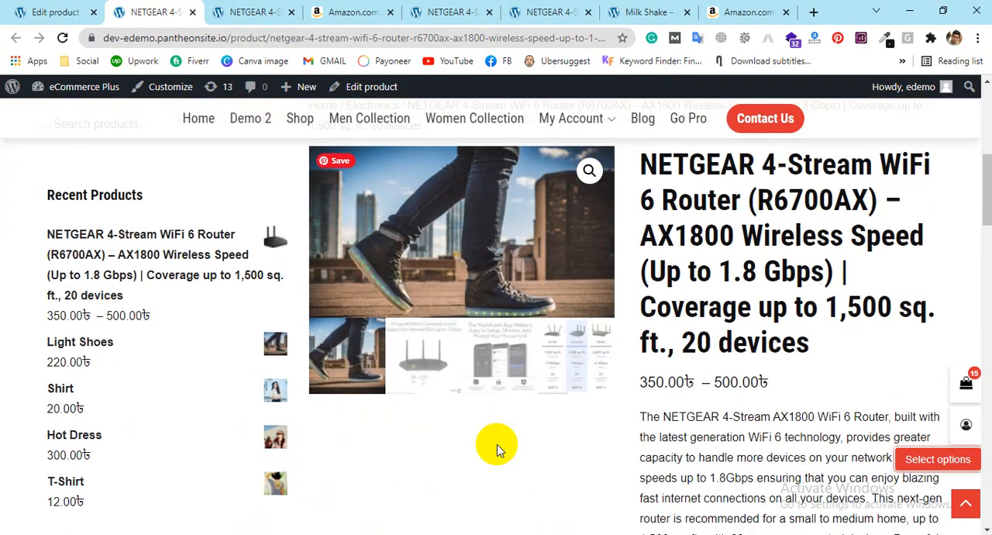
pyautogui.scroll(-2, 682, 403)
pyautogui.click(766, 400)
pyautogui.click(757, 442)
pyautogui.scroll(6, 517, 328)
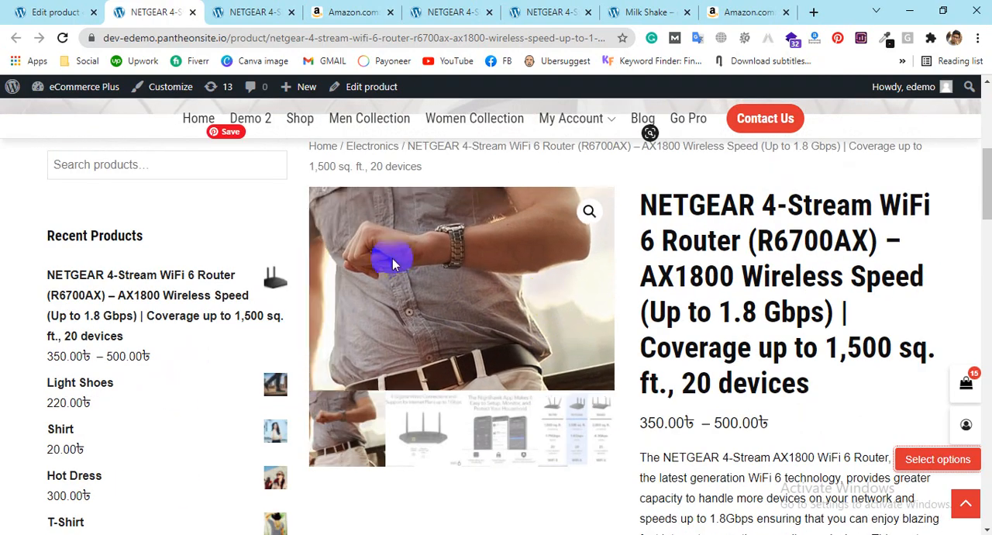
pyautogui.scroll(-5, 892, 264)
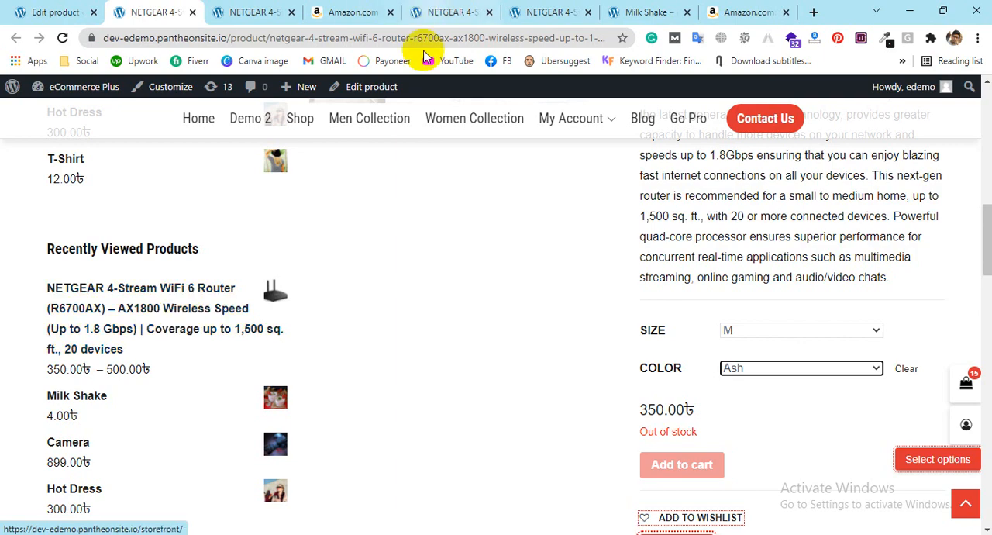
# Step: Review the full description and the "You may also like" products on the product page
pyautogui.scroll(2, 948, 232)
pyautogui.scroll(-1, 891, 341)
pyautogui.scroll(-7, 813, 319)
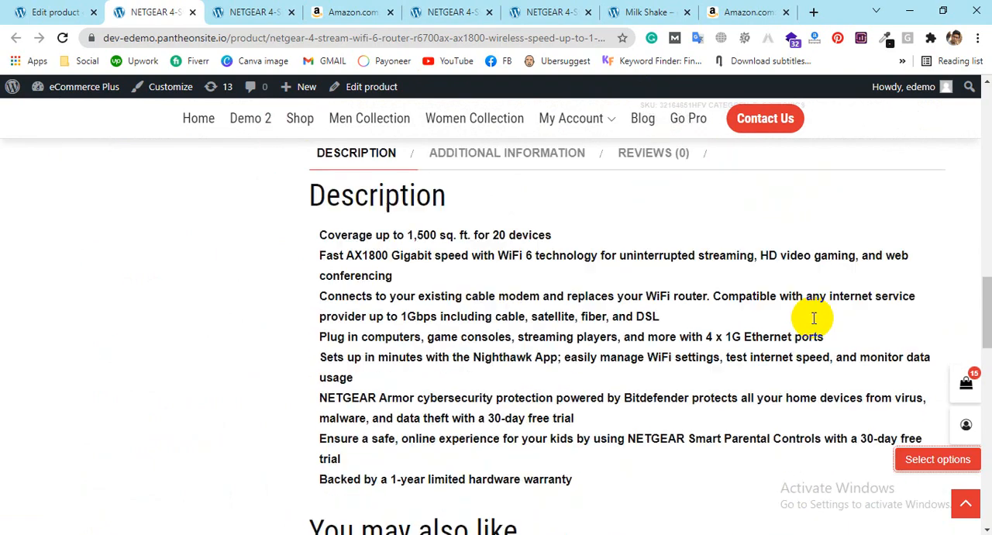
pyautogui.moveTo(631, 370); pyautogui.dragTo(393, 225)
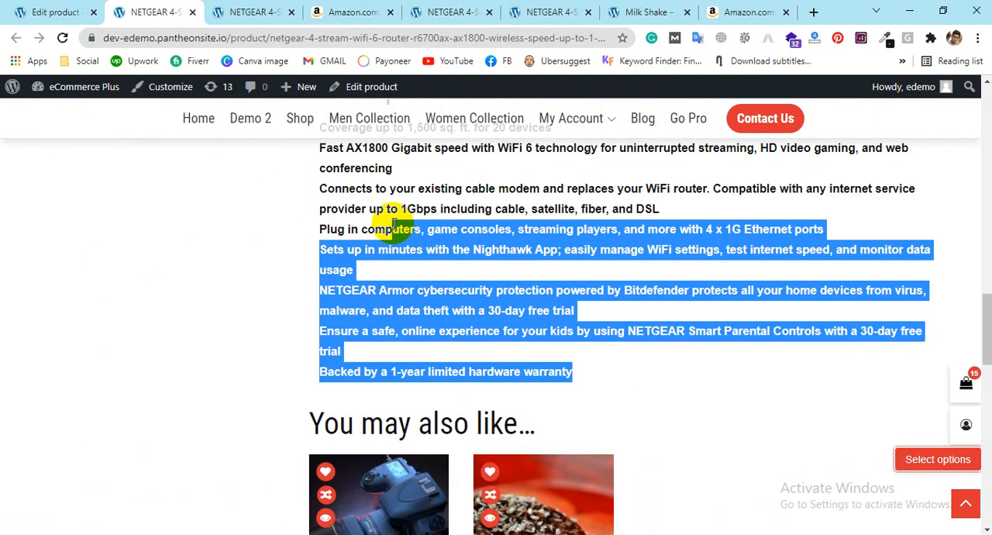
pyautogui.click(394, 223)
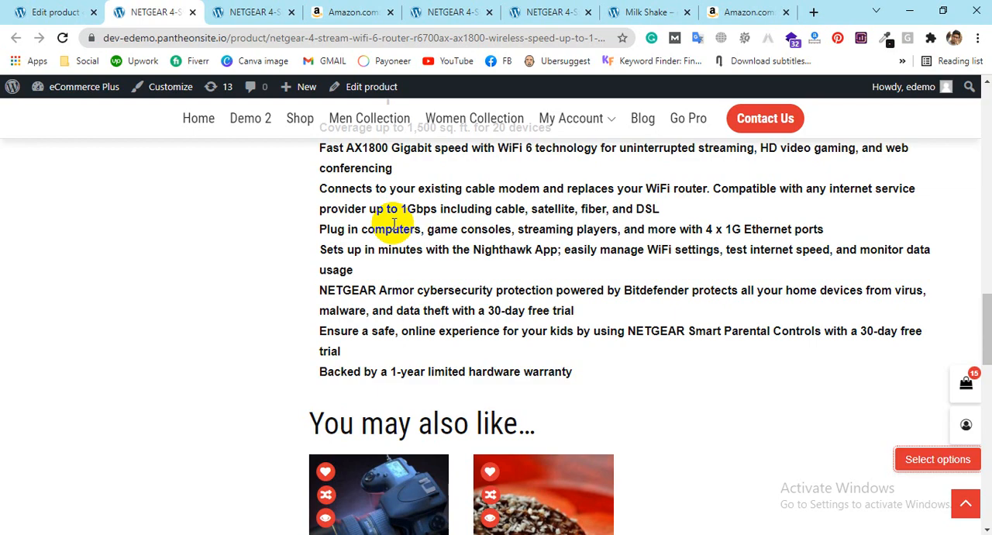
pyautogui.scroll(-3, 627, 504)
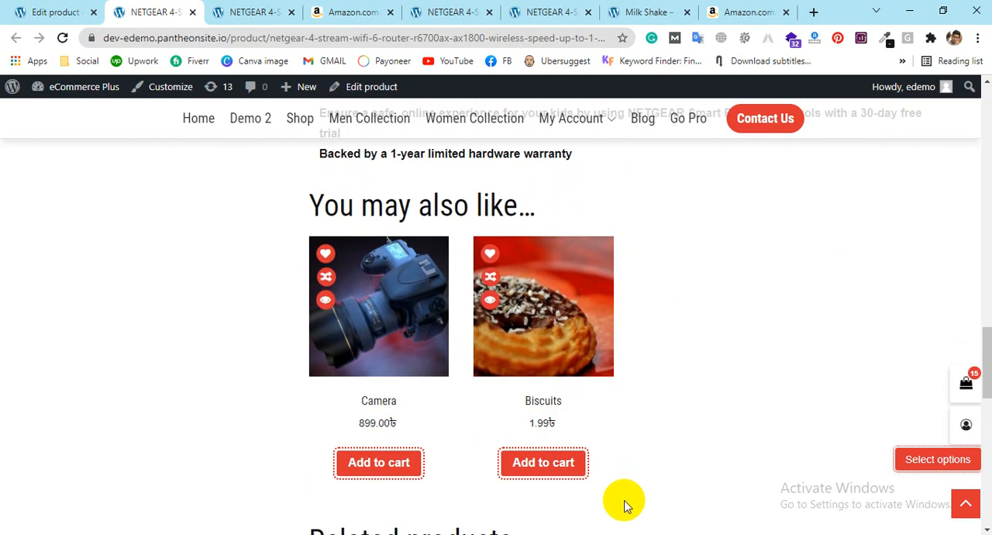